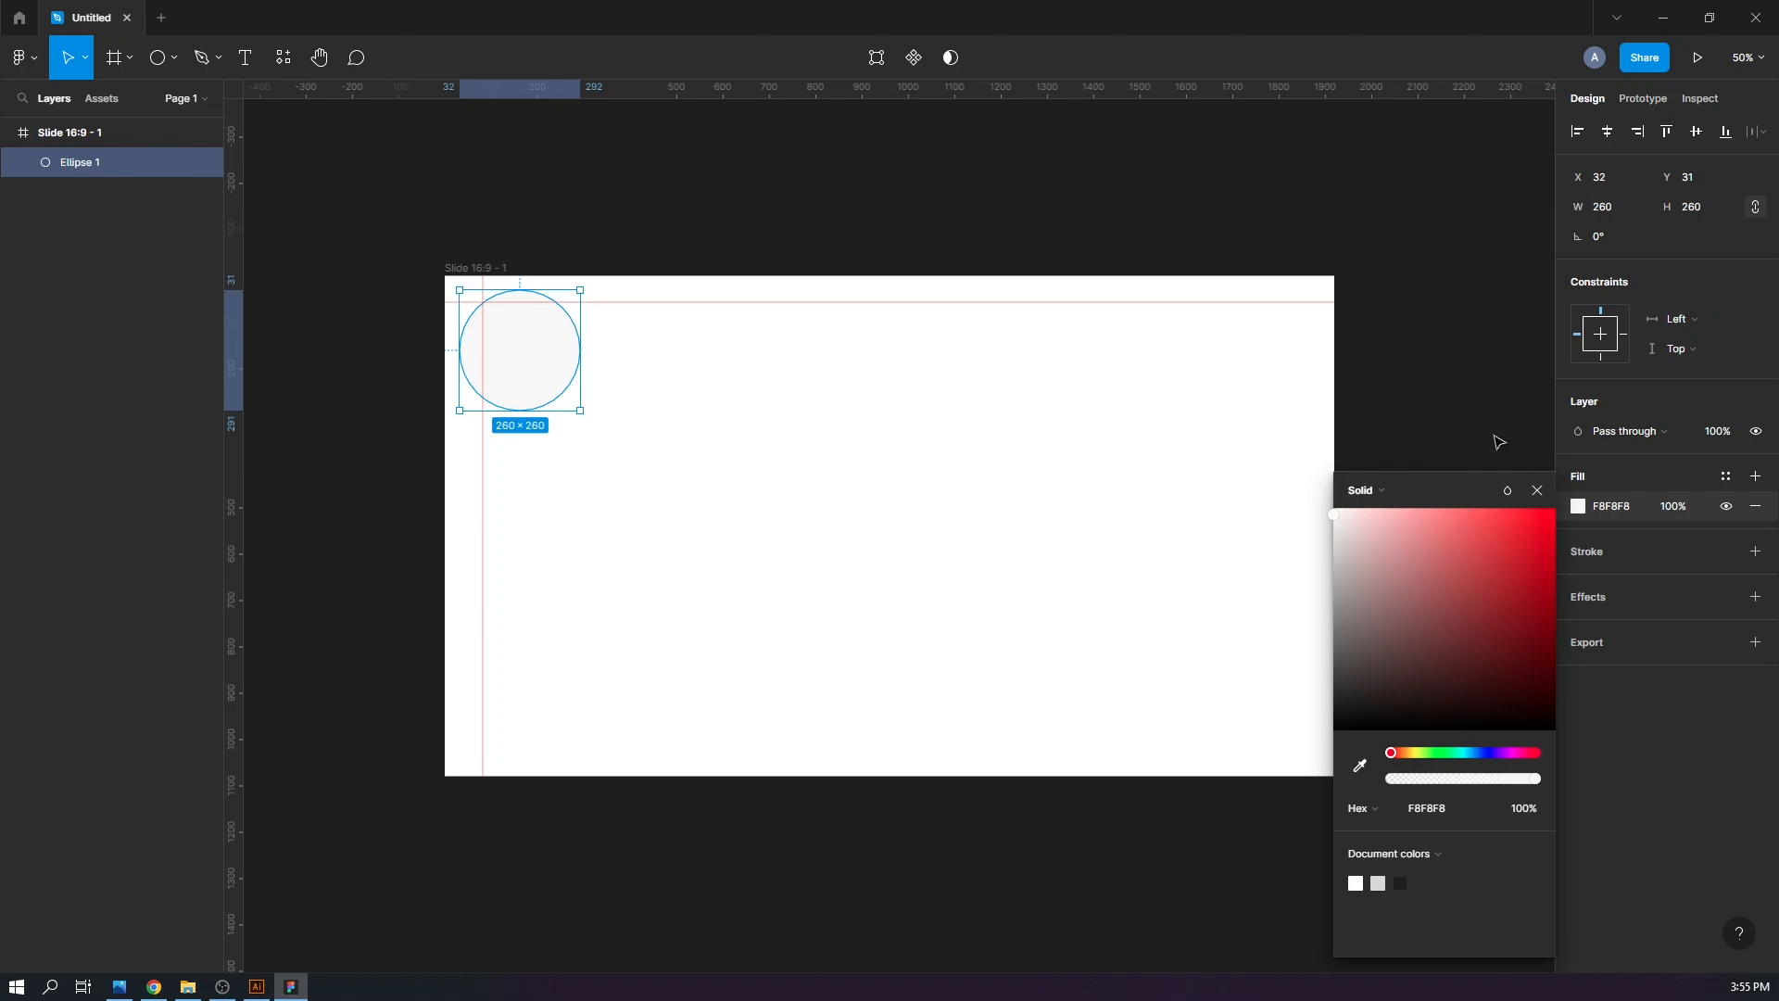
Add a drop shadow to the circle, set its X offset to 9, and adjust its Y offset and blur
left_click(1498, 442)
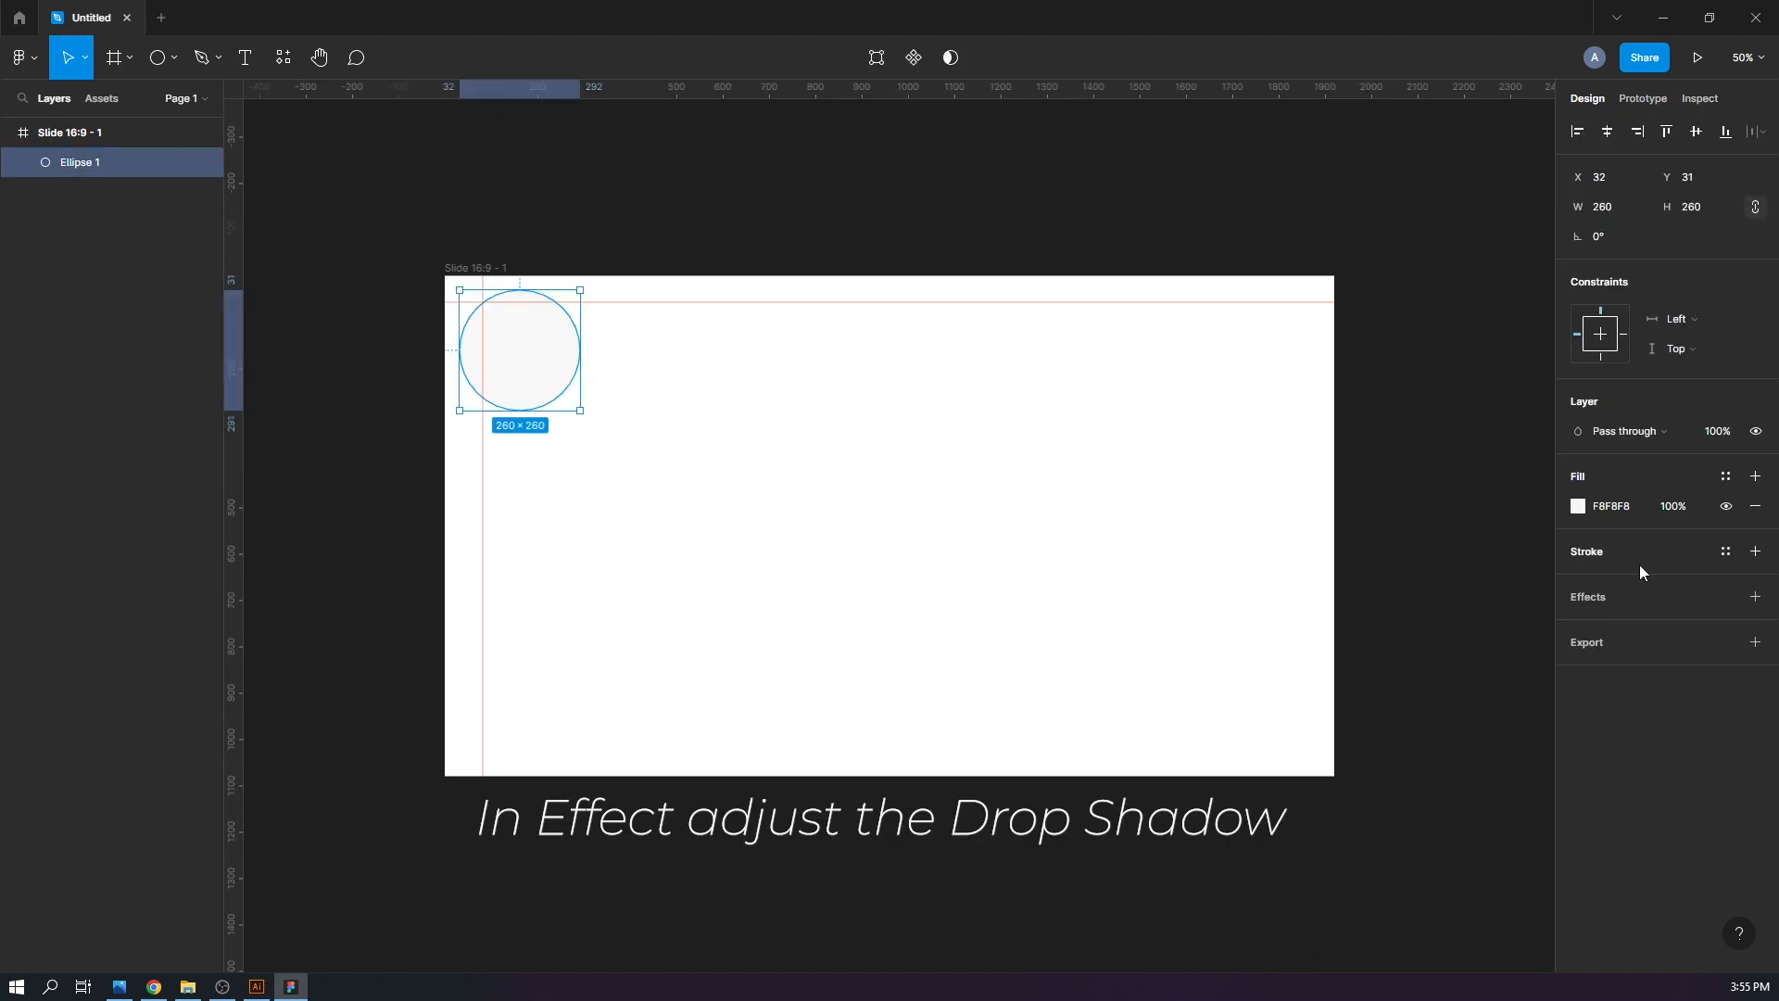
left_click(1755, 596)
left_click(1578, 627)
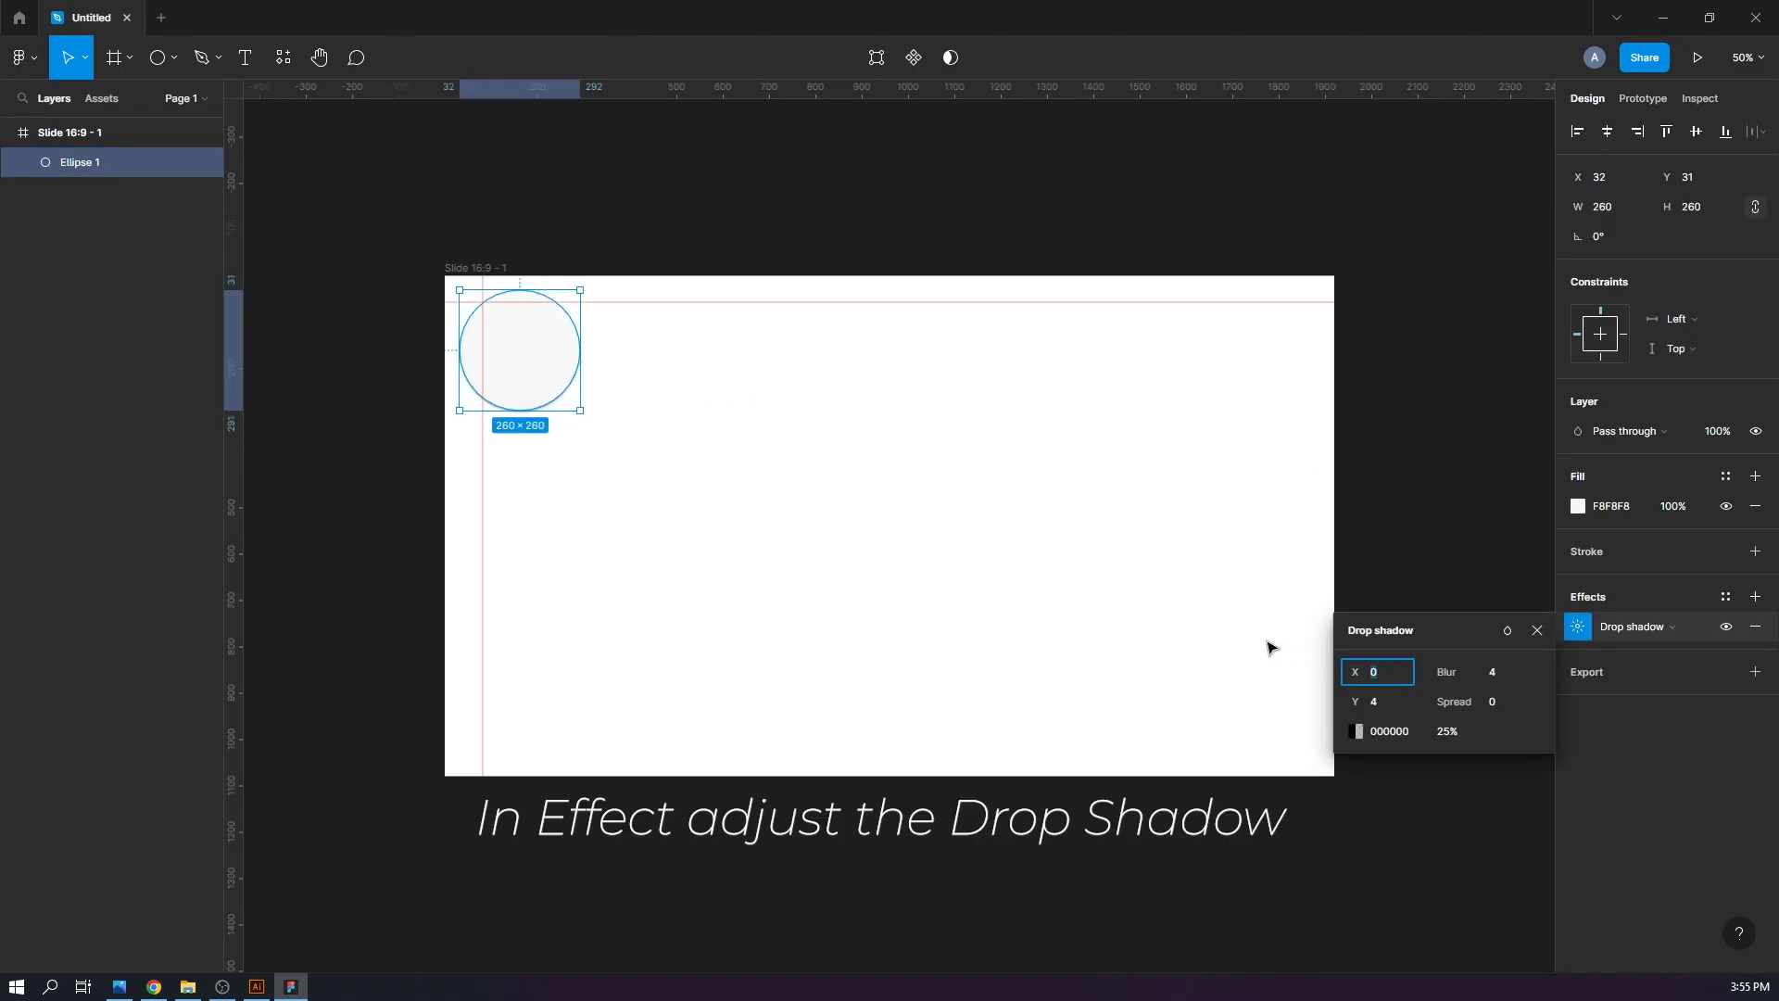
type("7")
key("Return")
type("10")
key("Return")
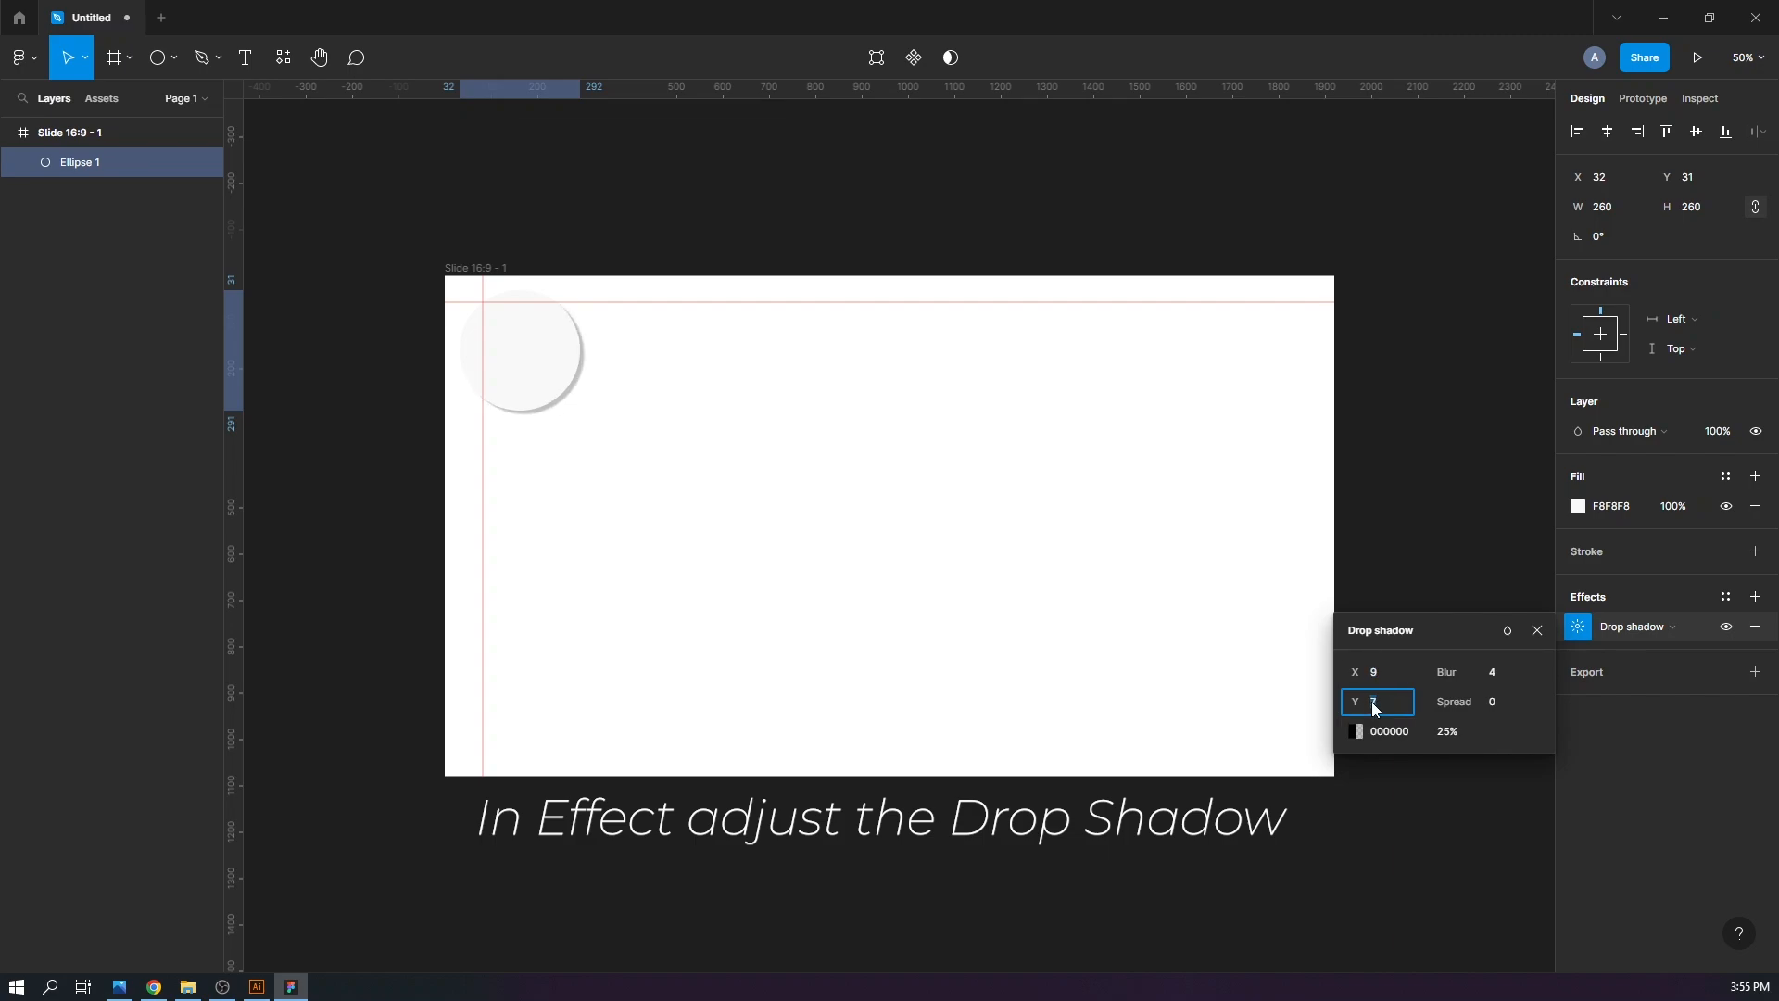
left_click(1492, 674)
left_click(605, 380)
Move the circle partly off the slide's upper-left corner and paste the logo just to its right
left_click_drag(544, 376, 501, 330)
left_click(616, 390)
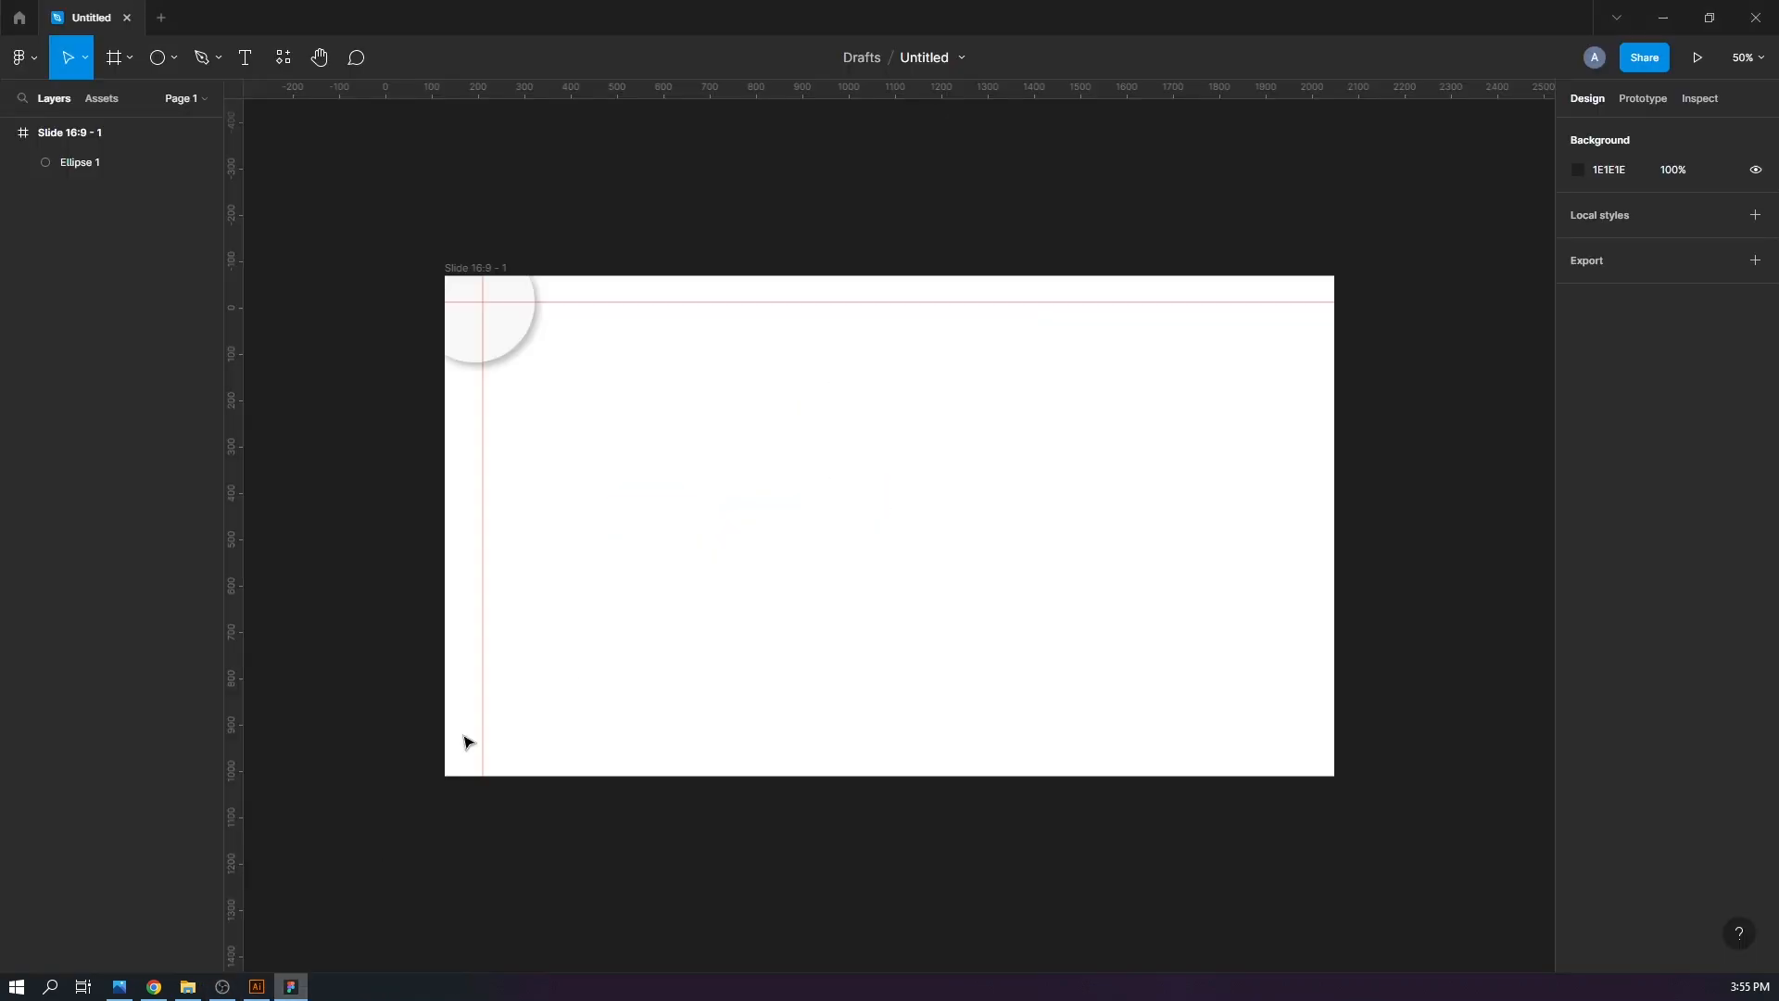
key("ctrl+v")
left_click_drag(890, 528, 569, 339)
left_click(640, 357)
Add the text "Company Name" below and to the right of the logo at font size 40
key("t")
left_click(674, 370)
type("C")
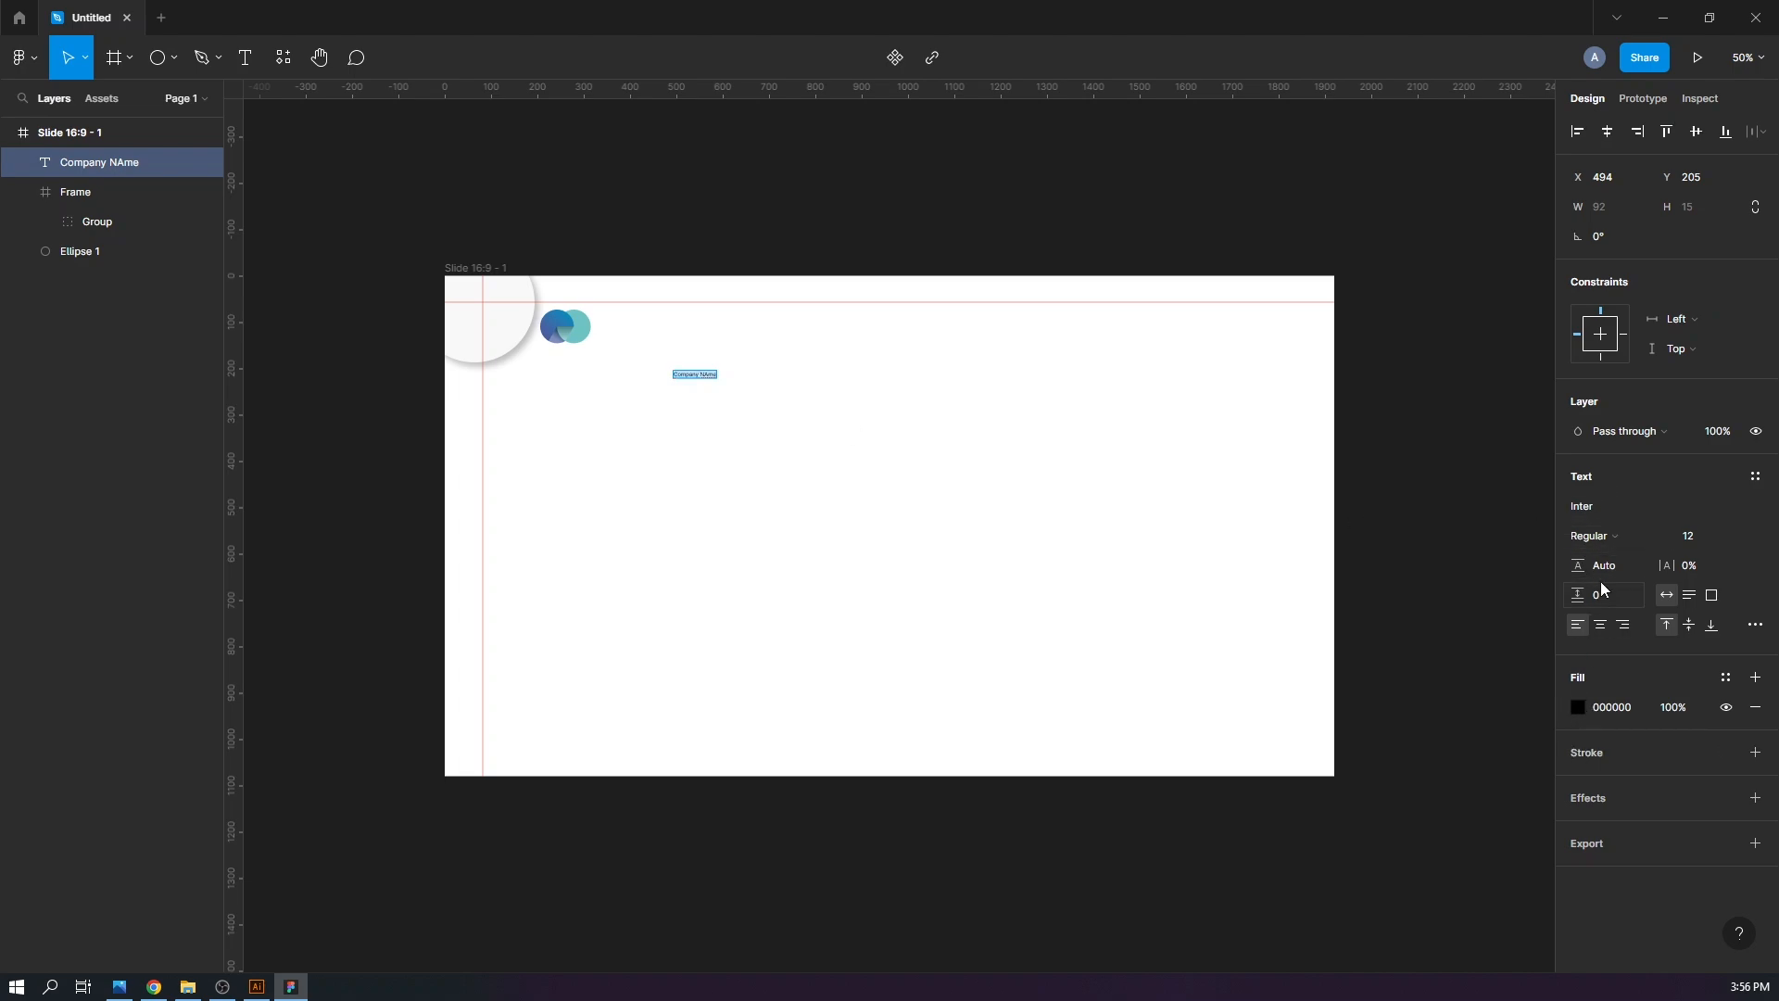
left_click(1725, 536)
left_click(1717, 715)
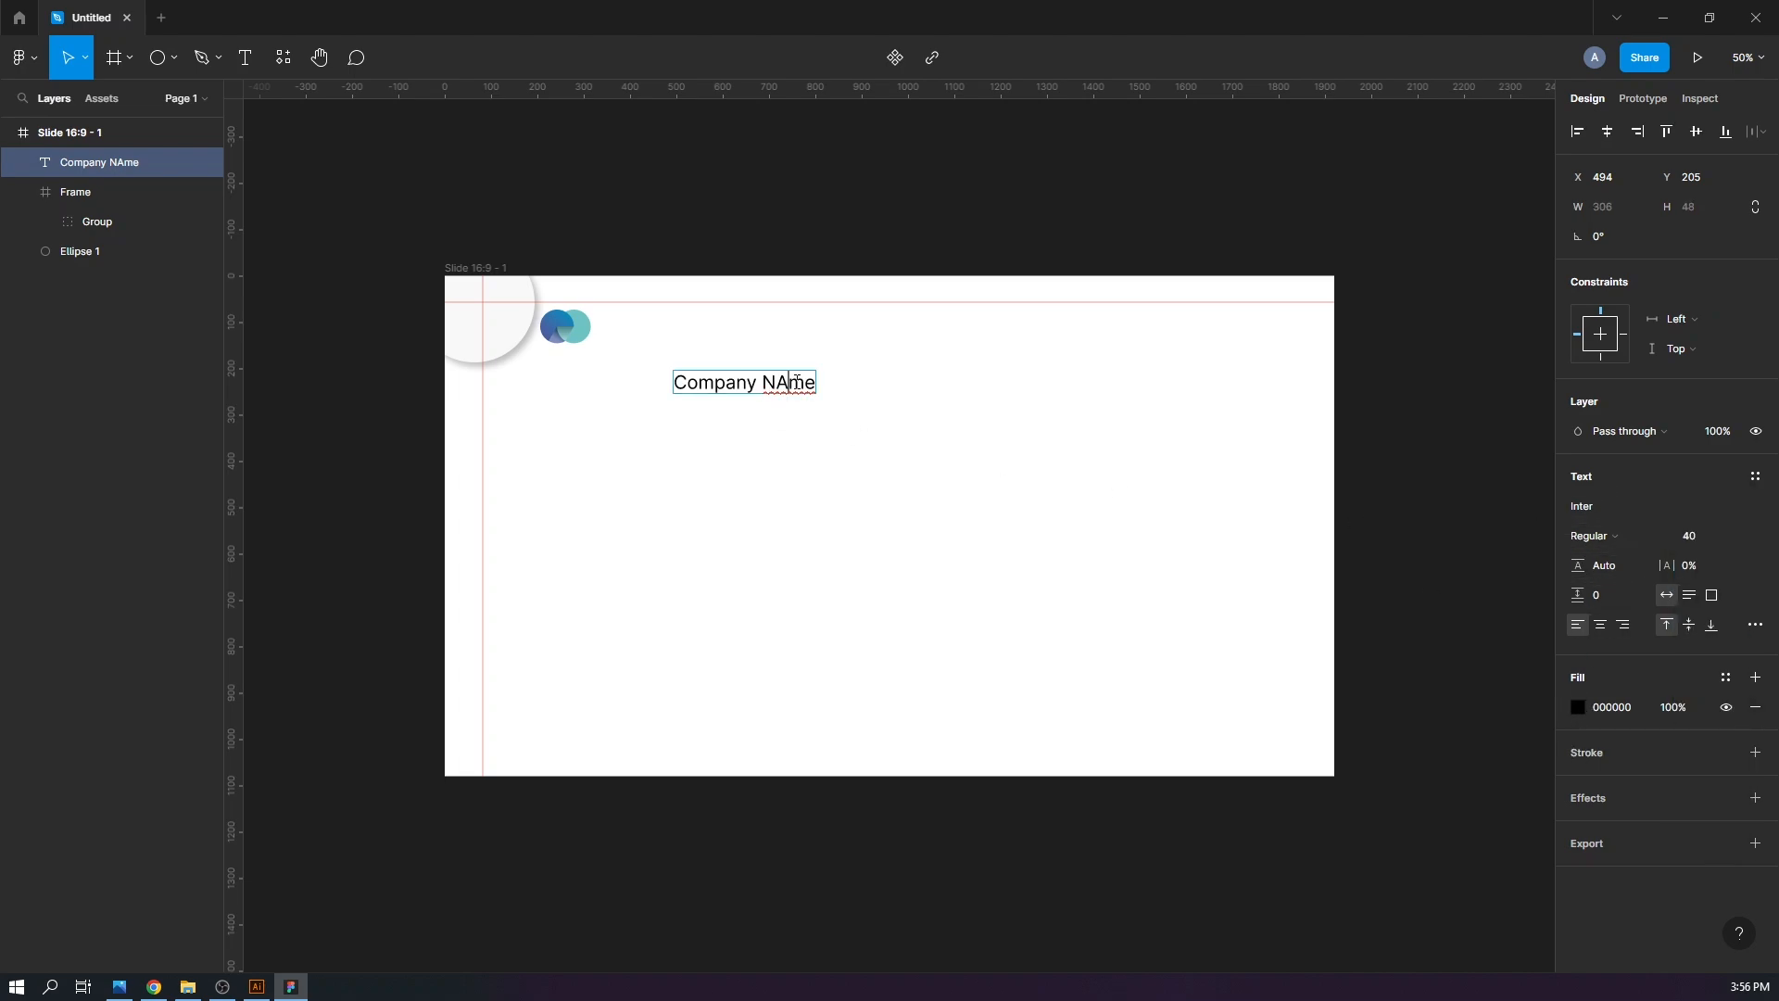
key("BackSpace")
type("a")
key("Escape")
Format the "Company Name" text in Poppins Bold at size 36 and place it beside the logo
key("ctrl+a")
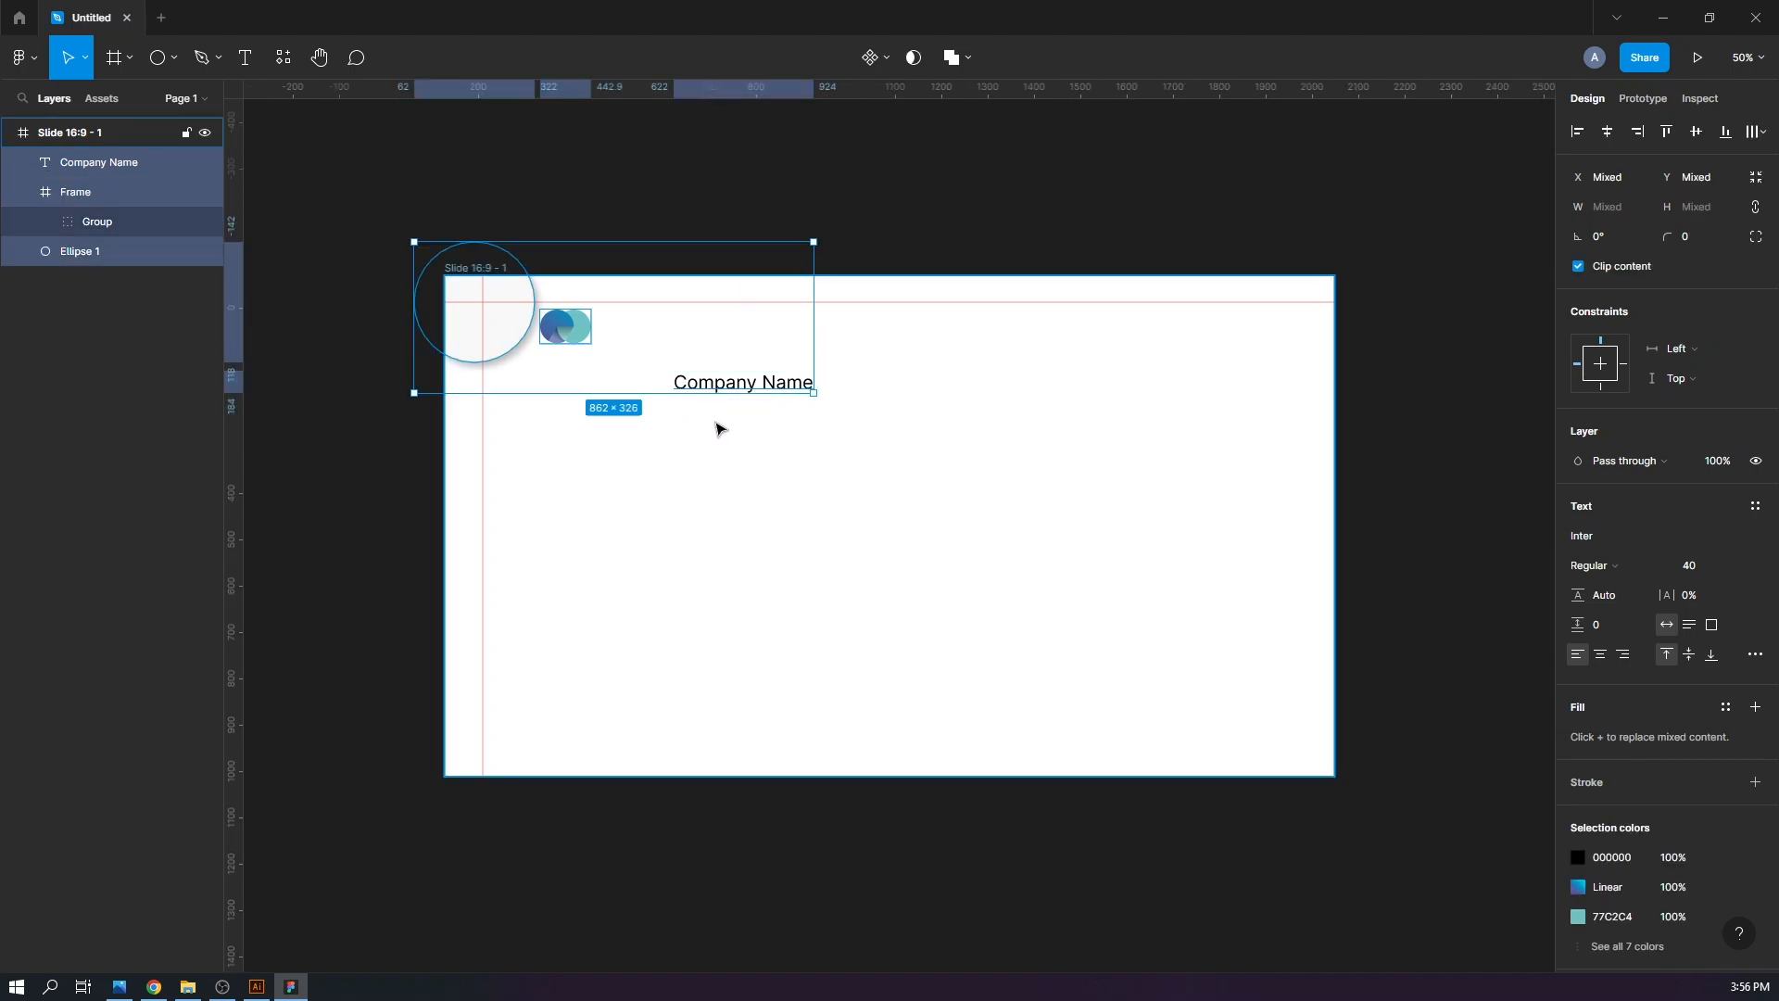
double_click(730, 385)
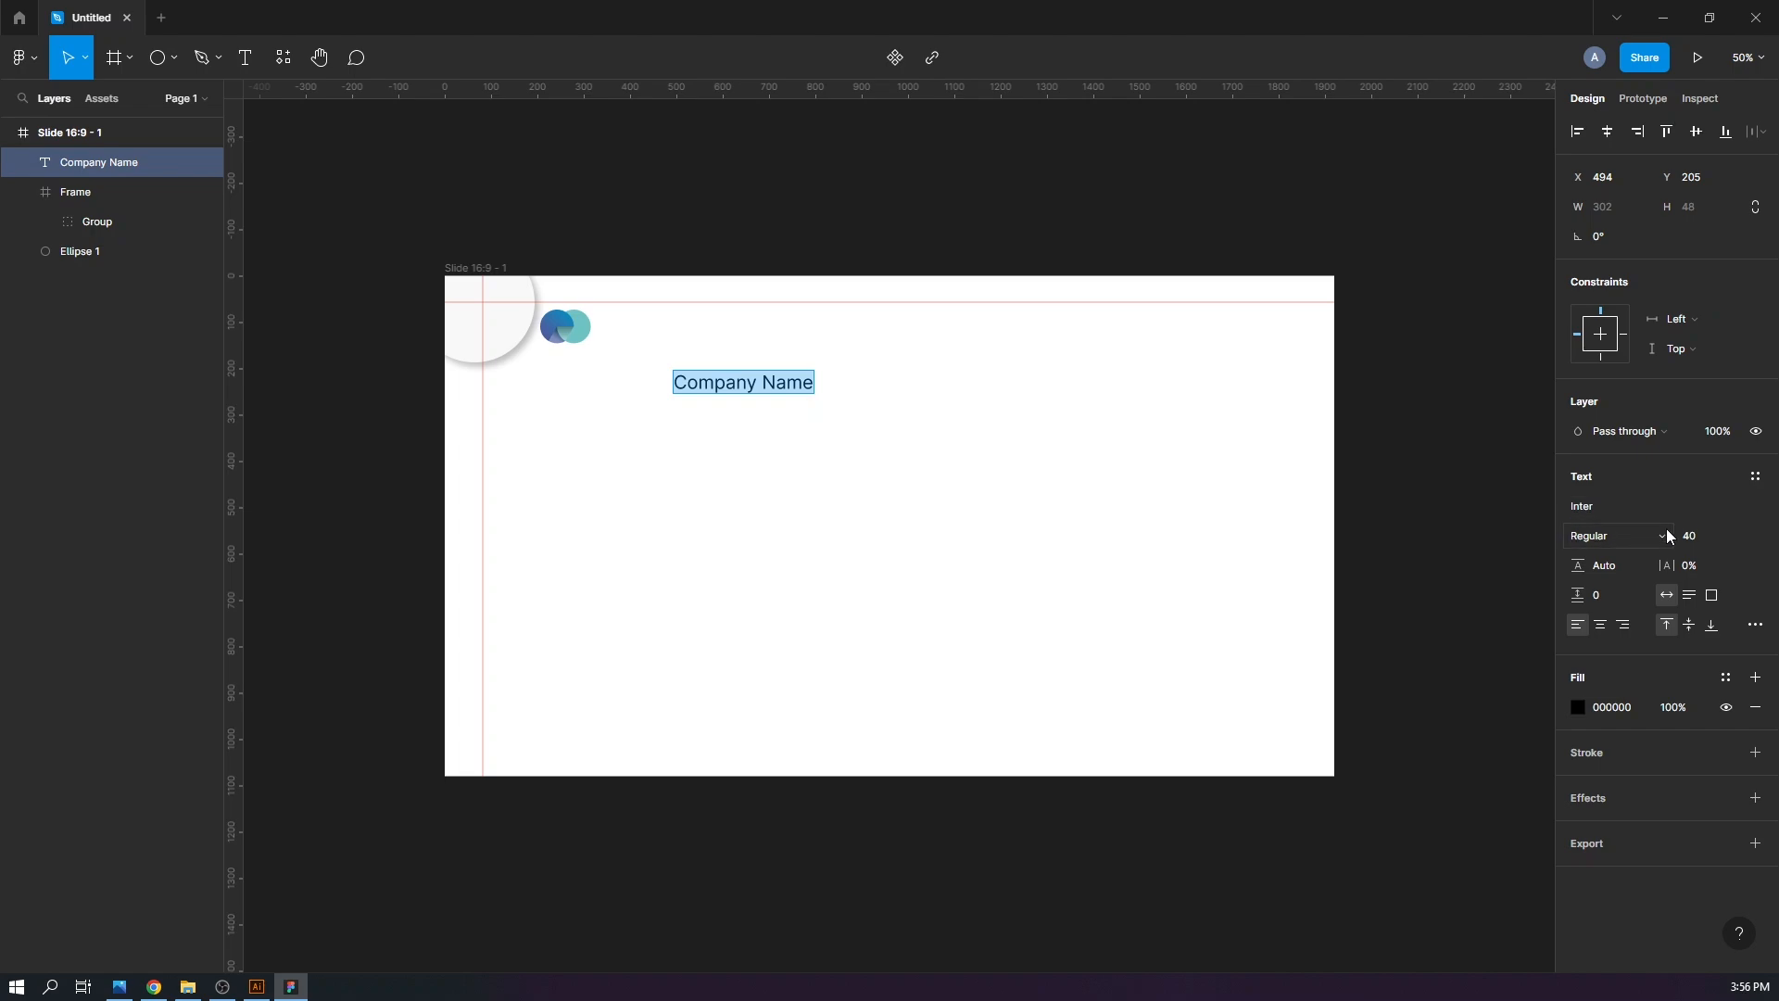
left_click(1637, 508)
type("Poppins")
left_click(1631, 535)
left_click(1613, 602)
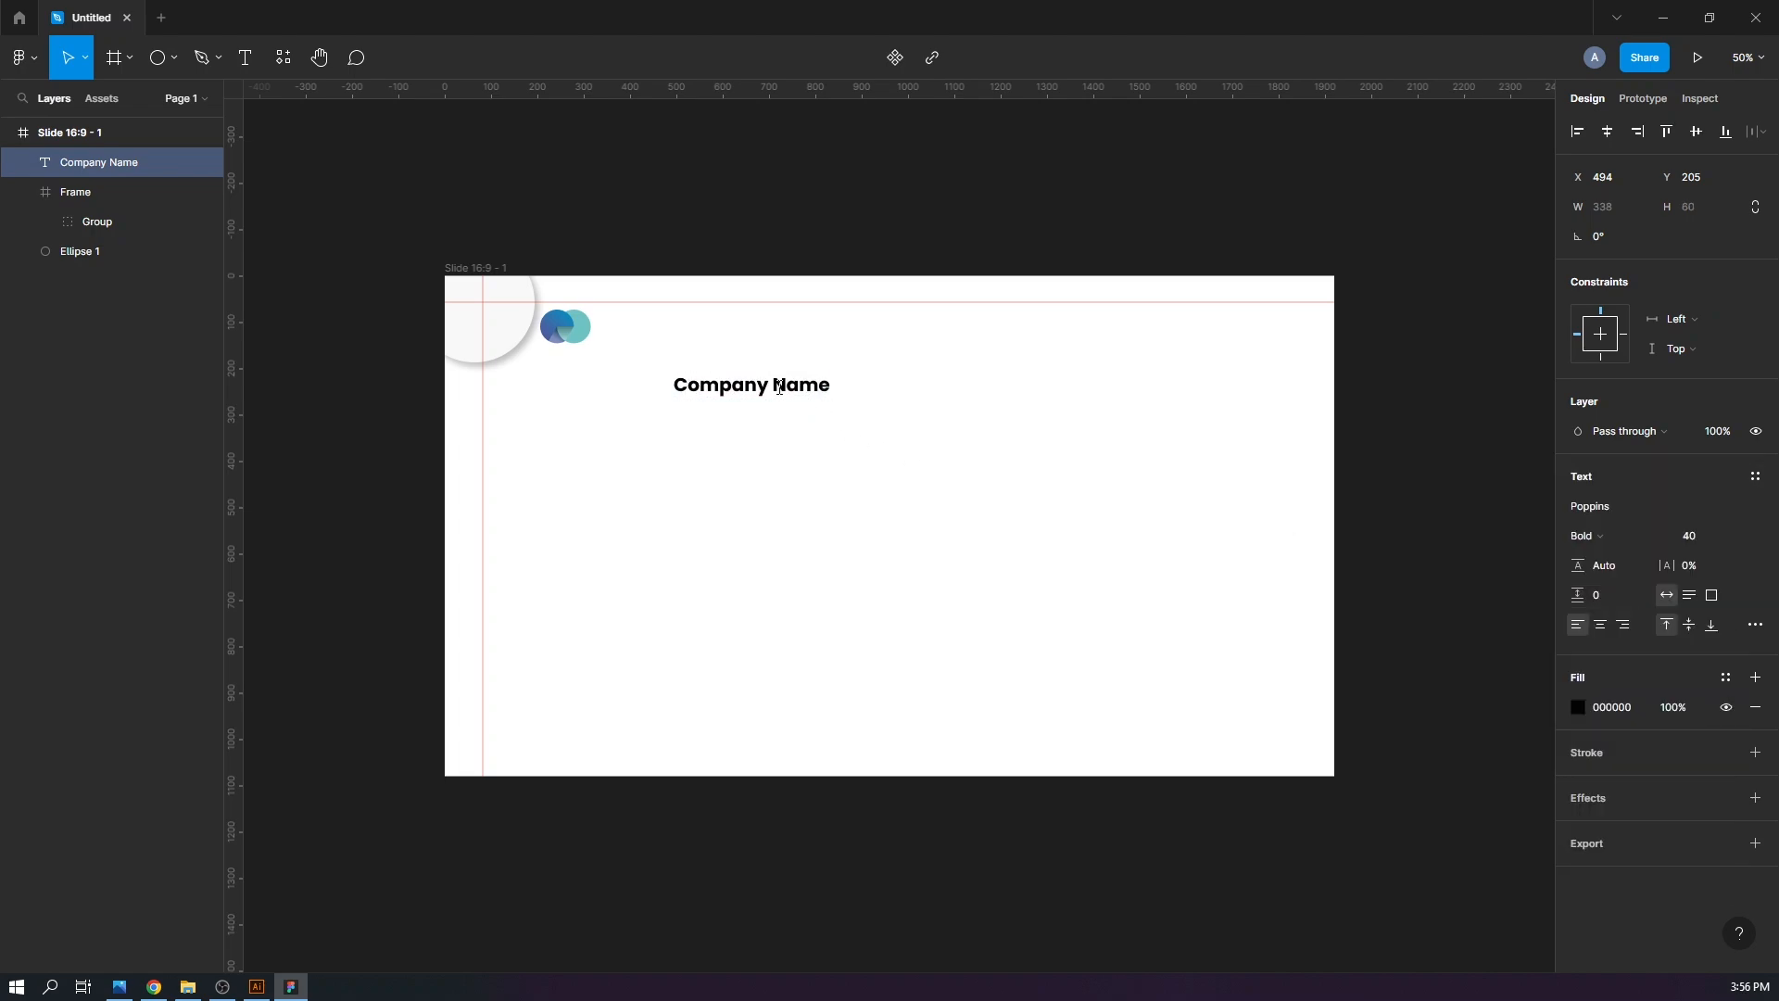
left_click(1737, 535)
left_click(1705, 512)
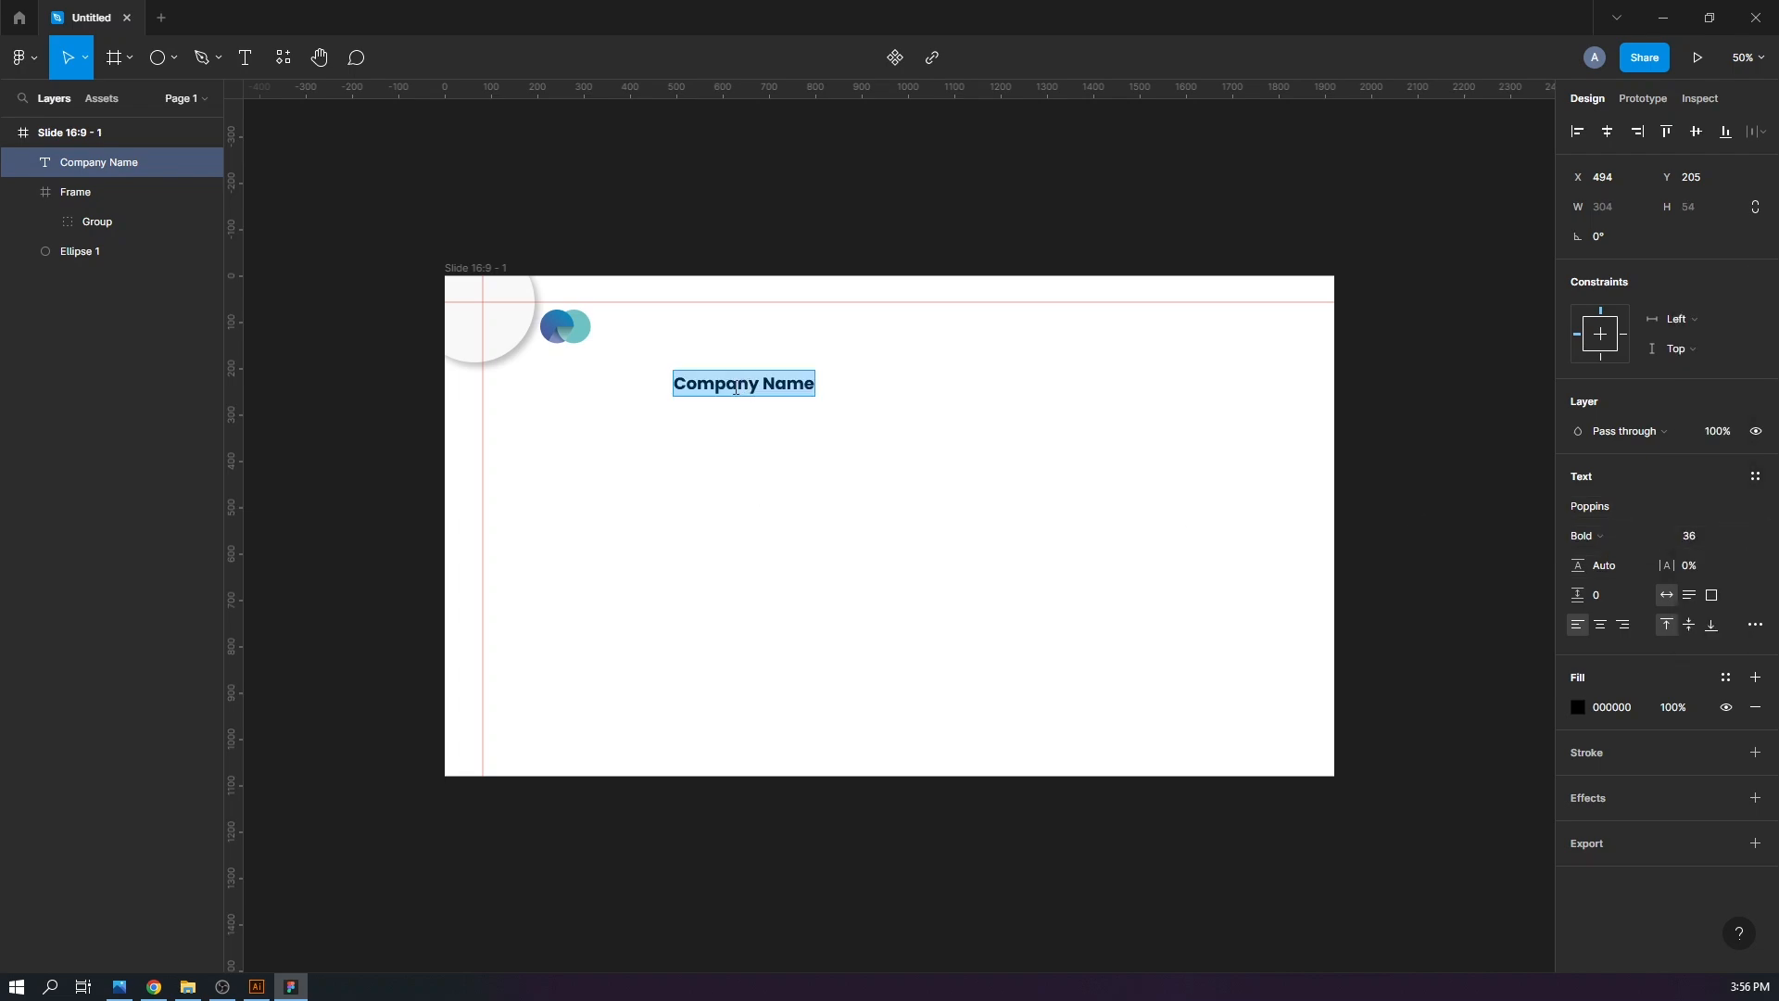
key("Escape")
left_click_drag(737, 390, 672, 347)
Duplicate the company name directly beneath itself and change the copy's text to "Company Slogan"
key("Return")
type("C")
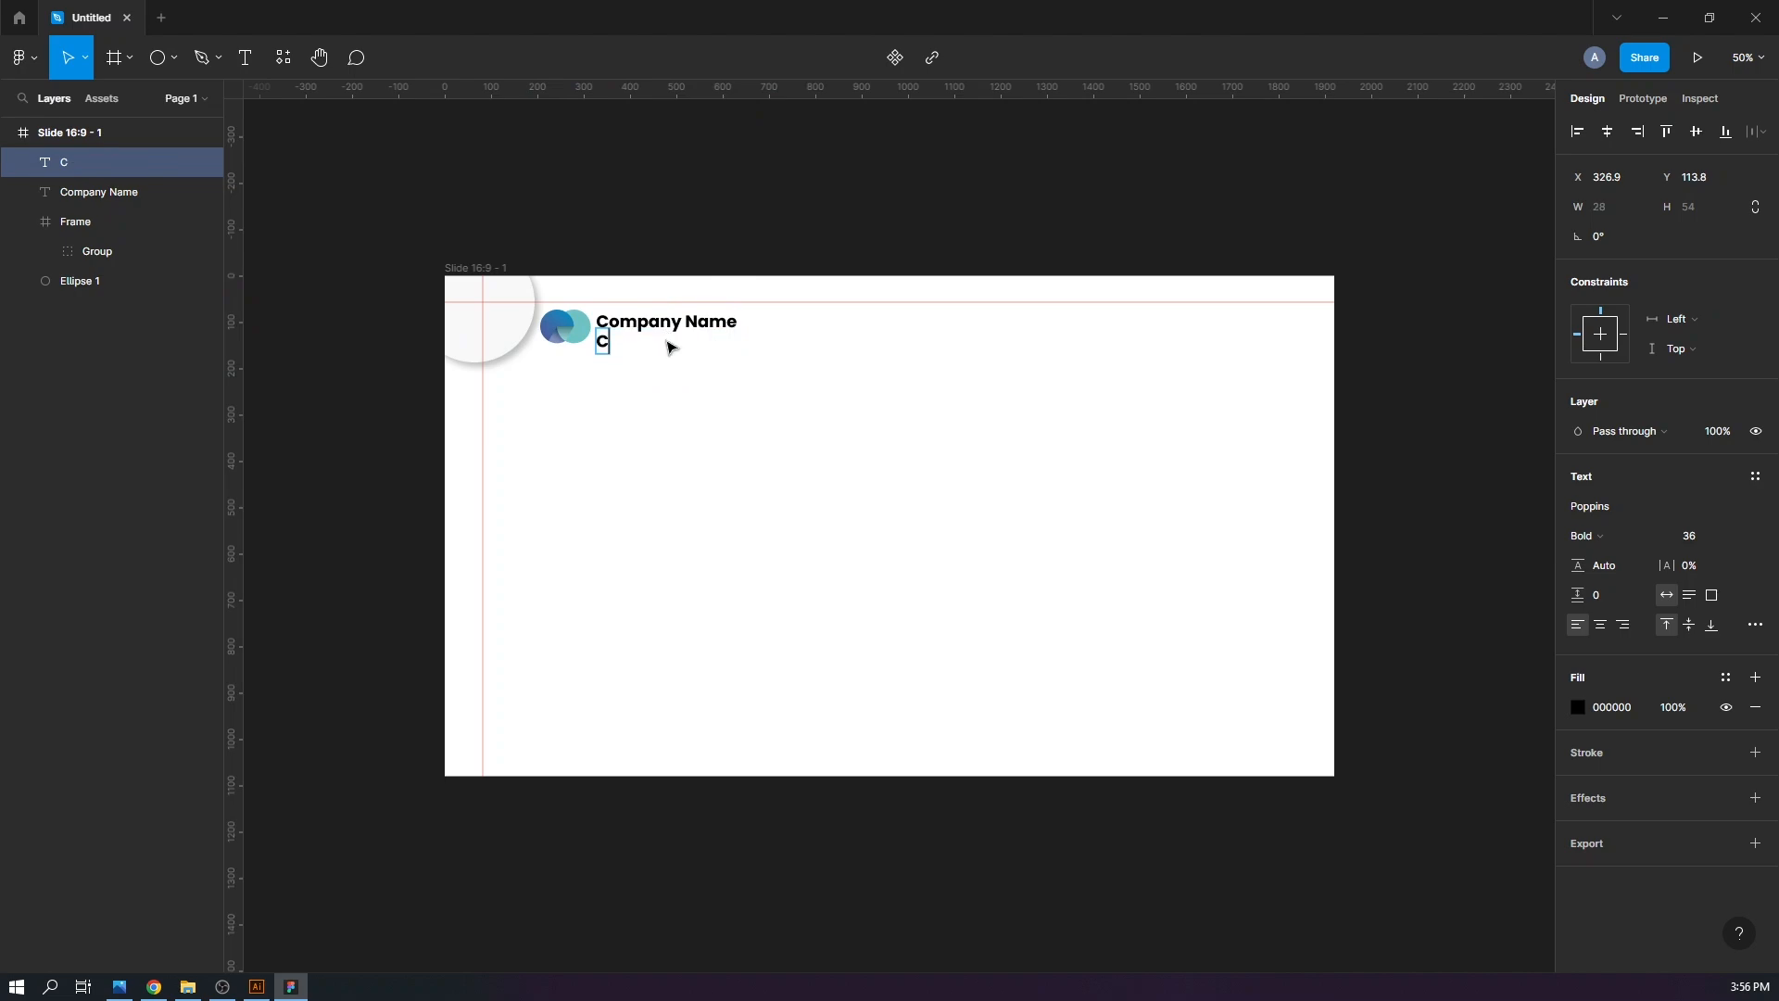
type("ompany")
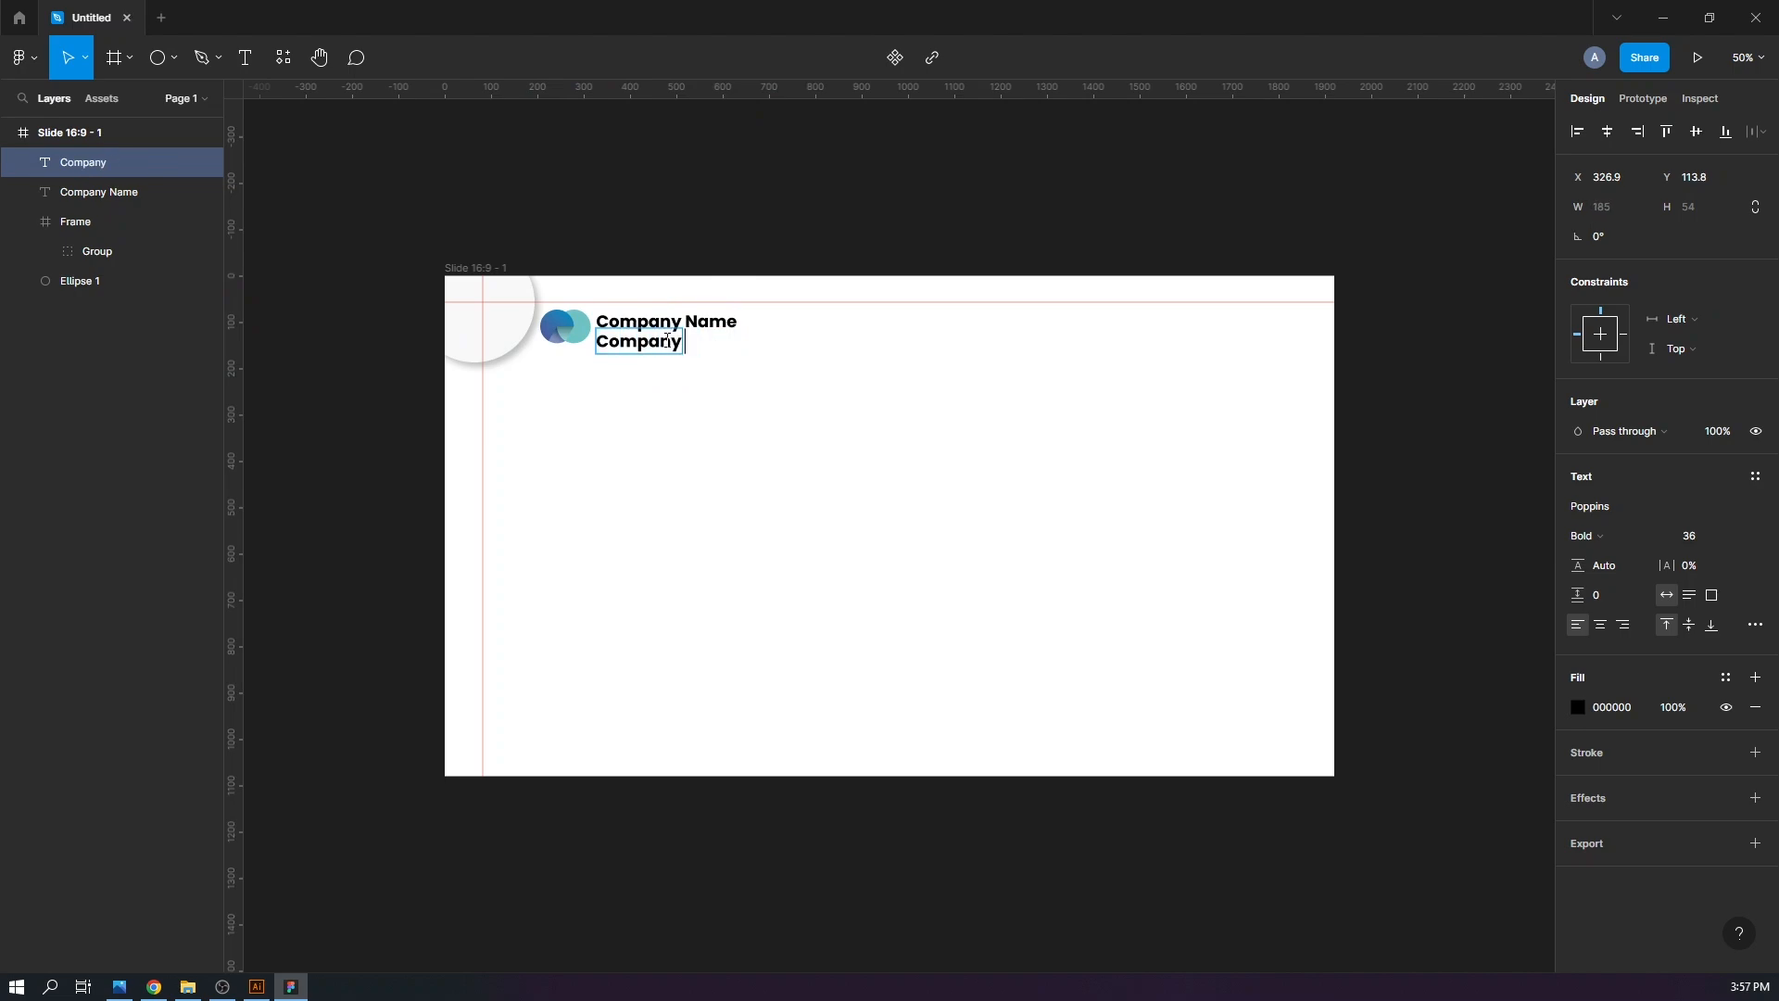
type(" Slogan")
Set the "Company Slogan" text to Regular weight at size 24 and nudge it slightly right under the company name
key("ctrl+a")
left_click(1612, 536)
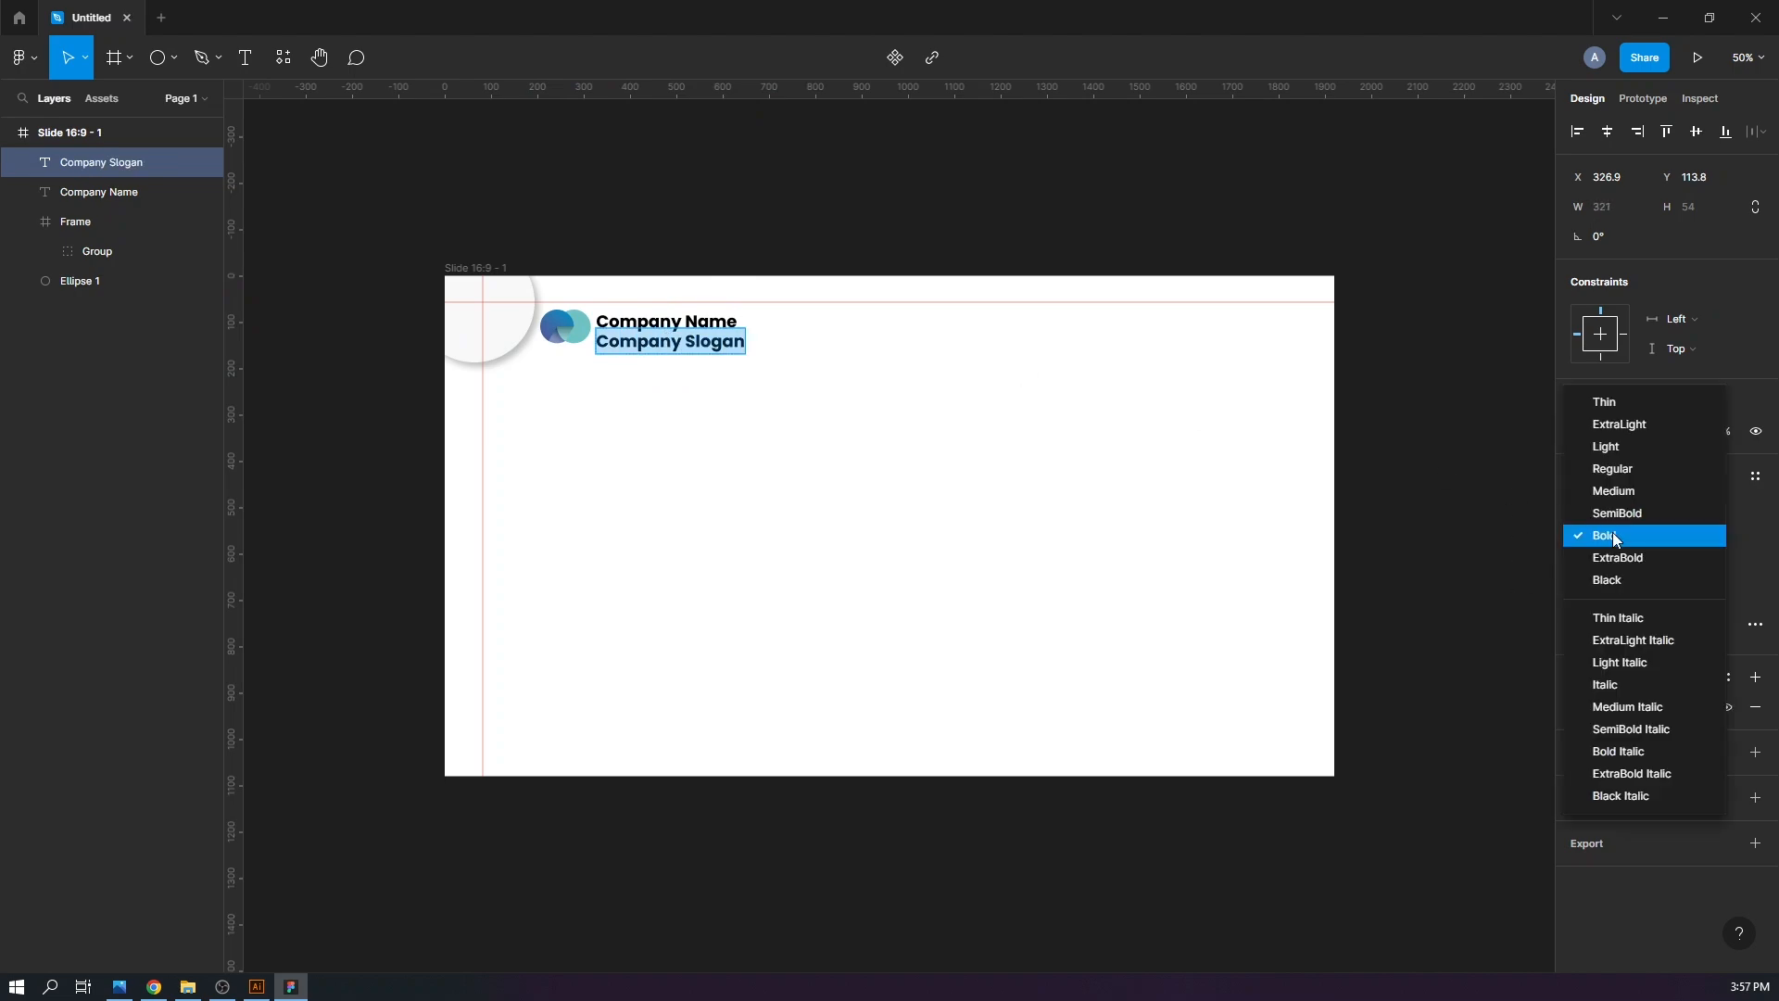
left_click(1613, 468)
left_click(1733, 535)
left_click(1716, 459)
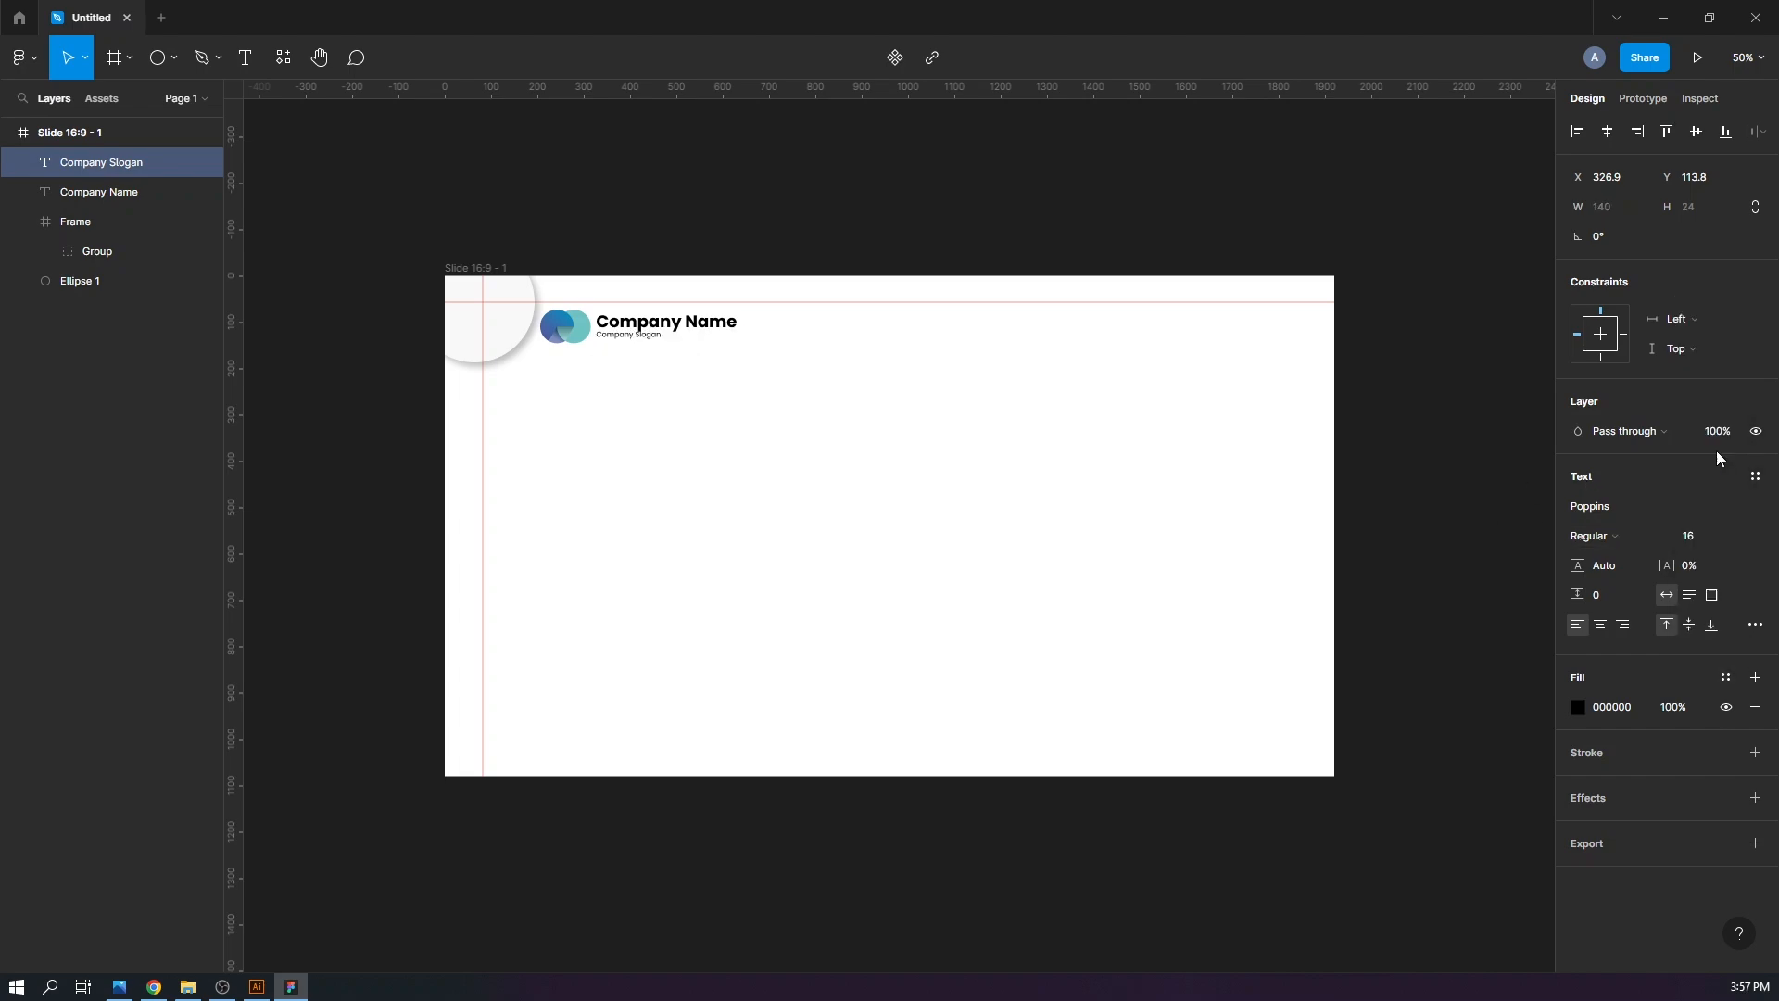
left_click(1703, 542)
left_click(1721, 585)
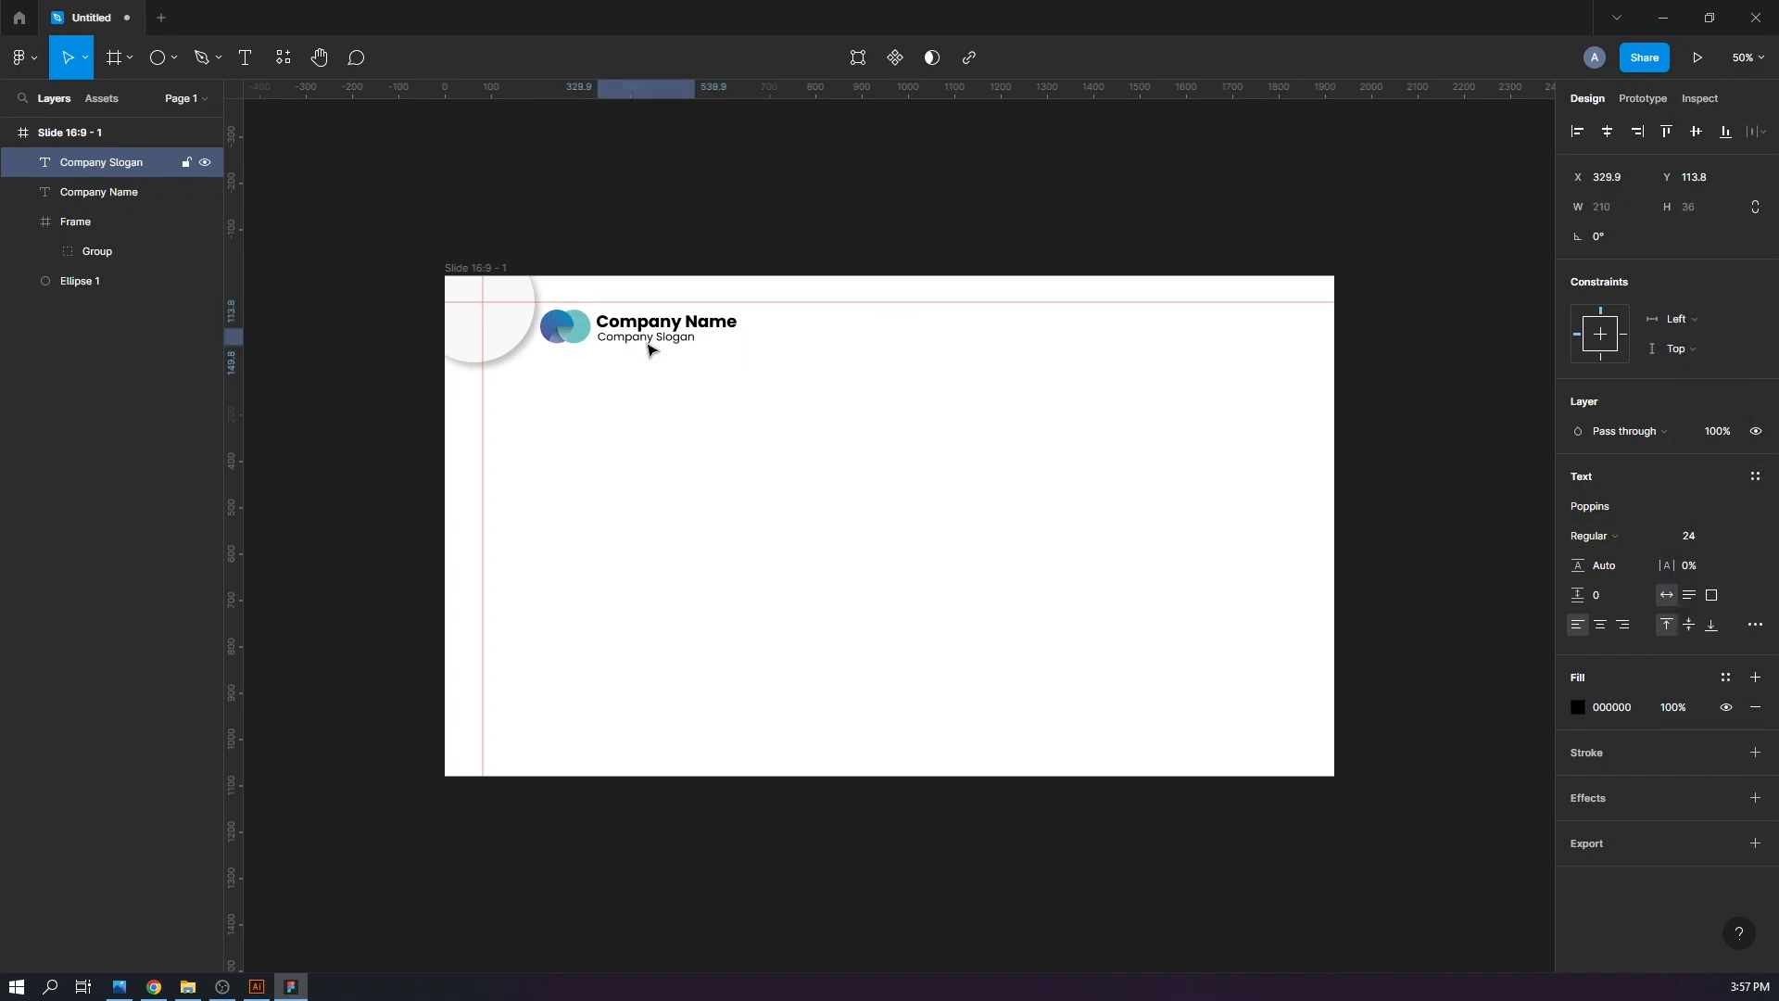
left_click(665, 414)
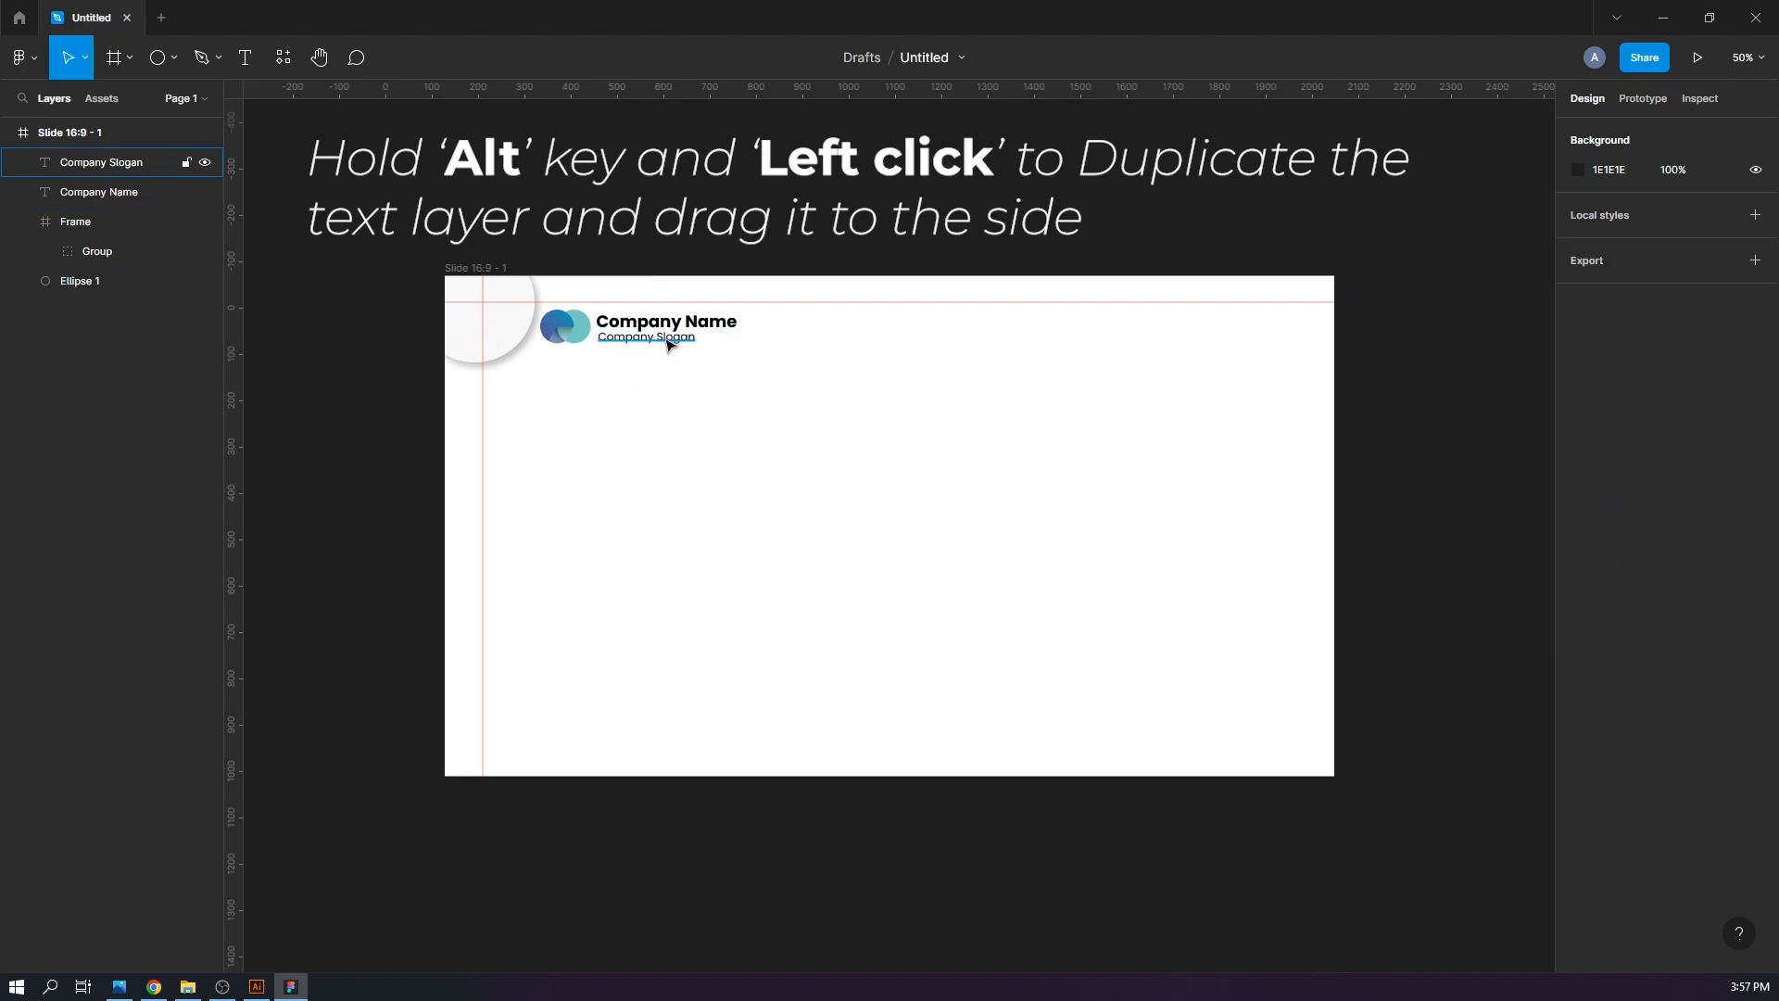
Duplicate the slogan text to the right of the company name and change the copy to "About Us"
left_click_drag(667, 345, 838, 335)
double_click(837, 336)
type("About Us")
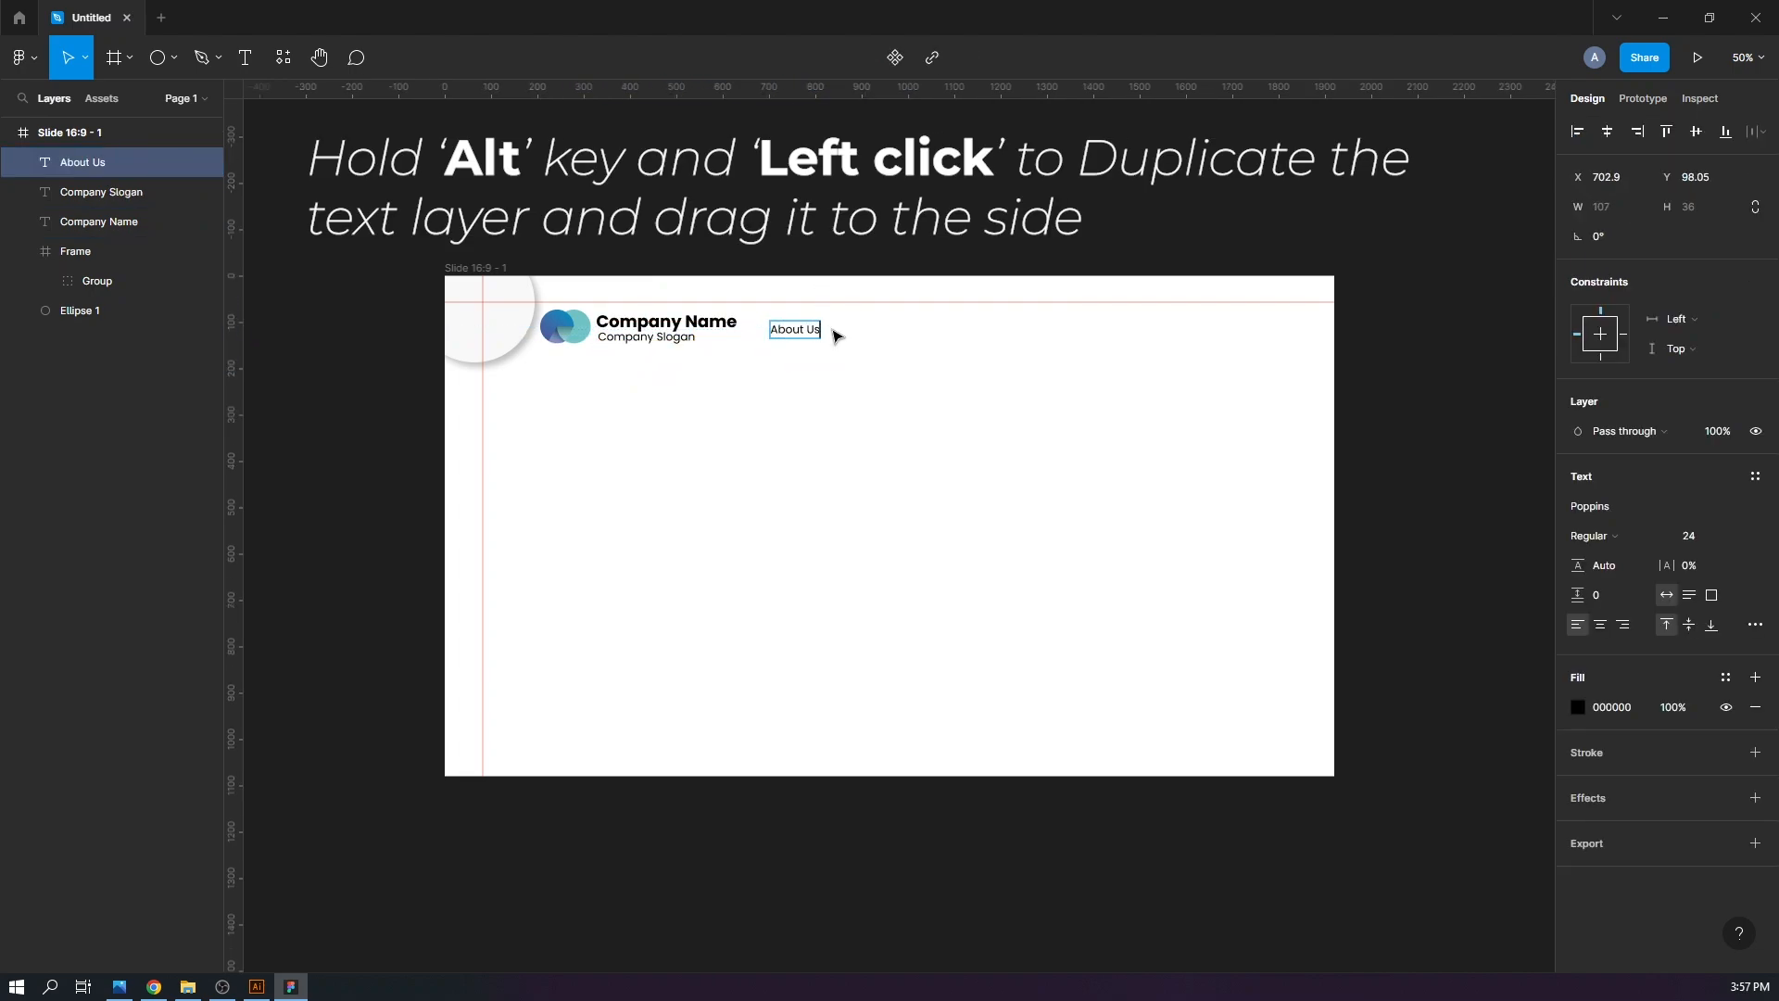
key("Escape")
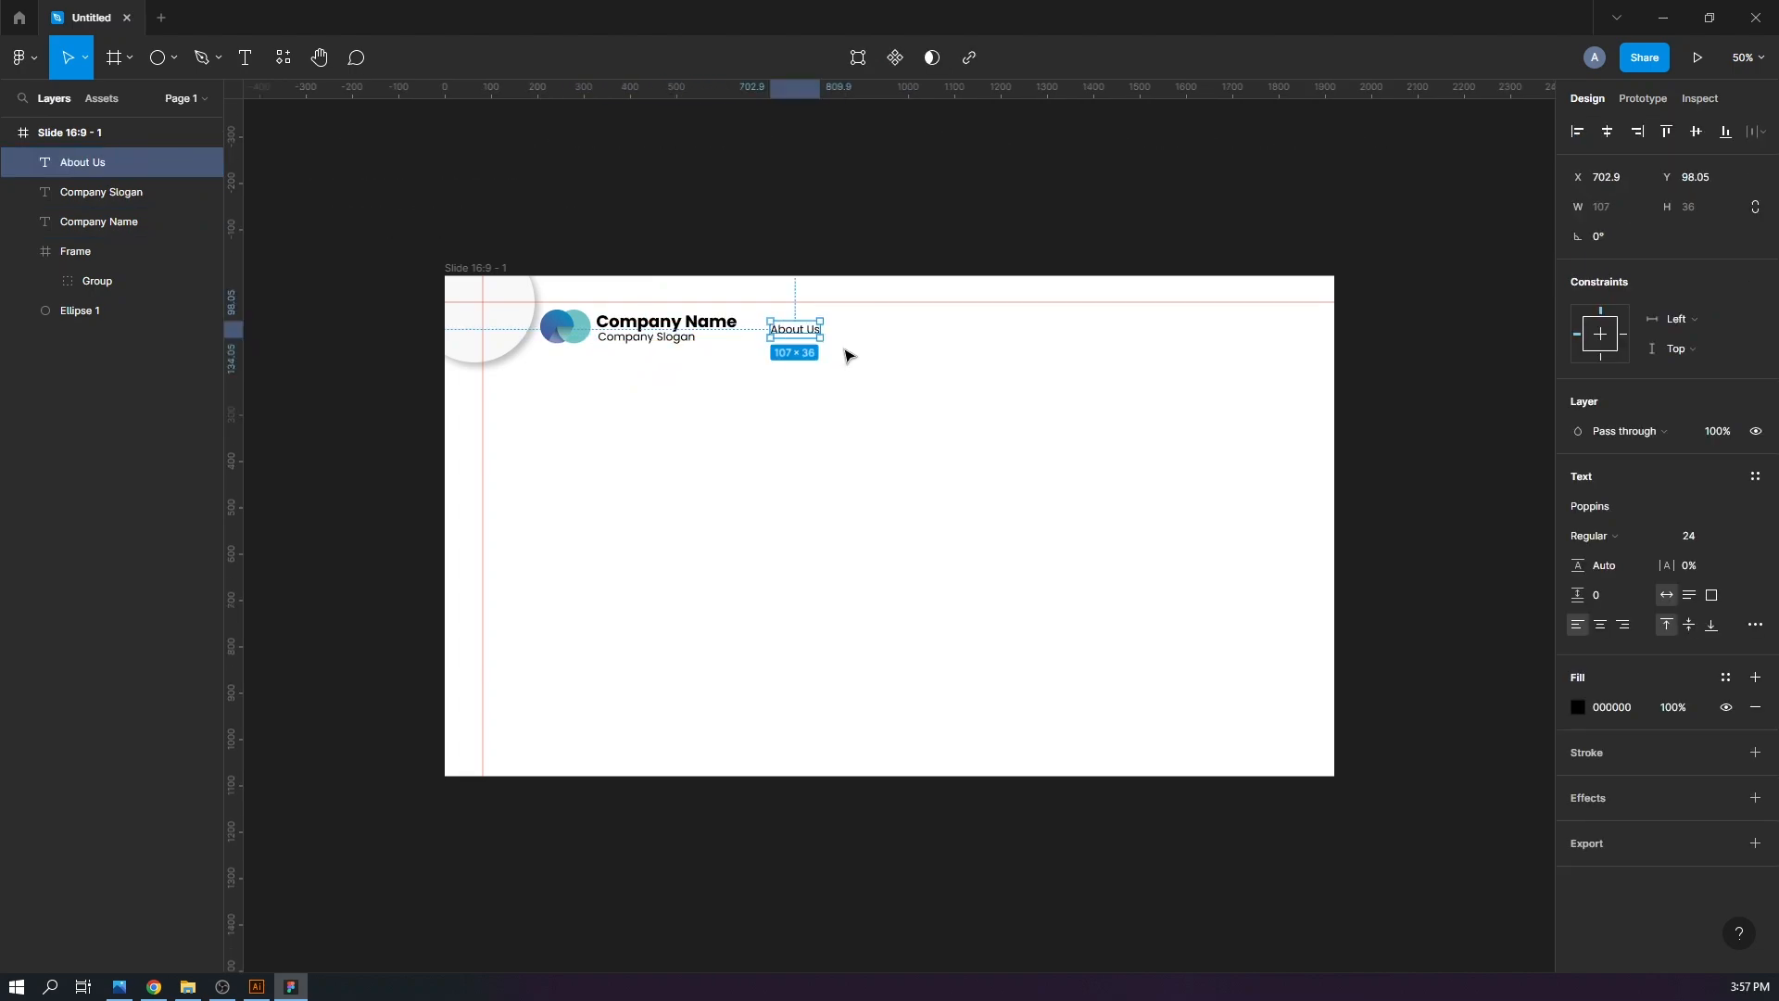
left_click_drag(790, 330, 791, 330)
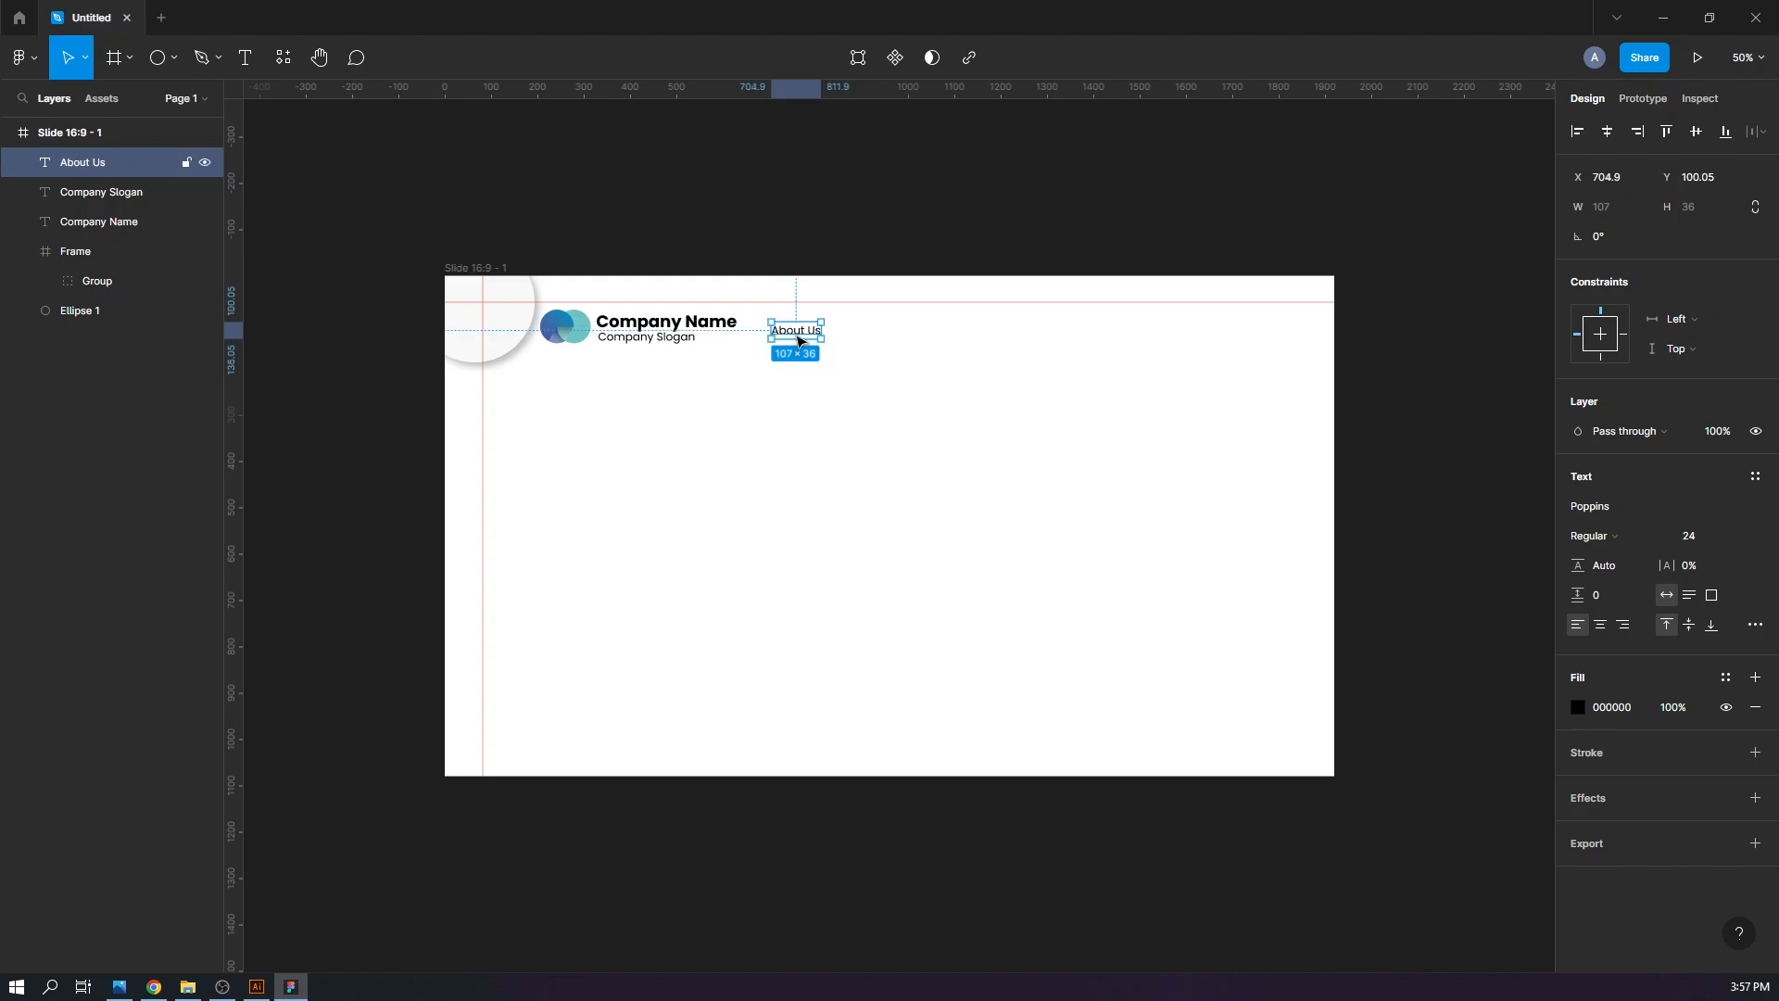
Set the "About Us" text to SemiBold weight at size 32
key("Return")
left_click(1631, 539)
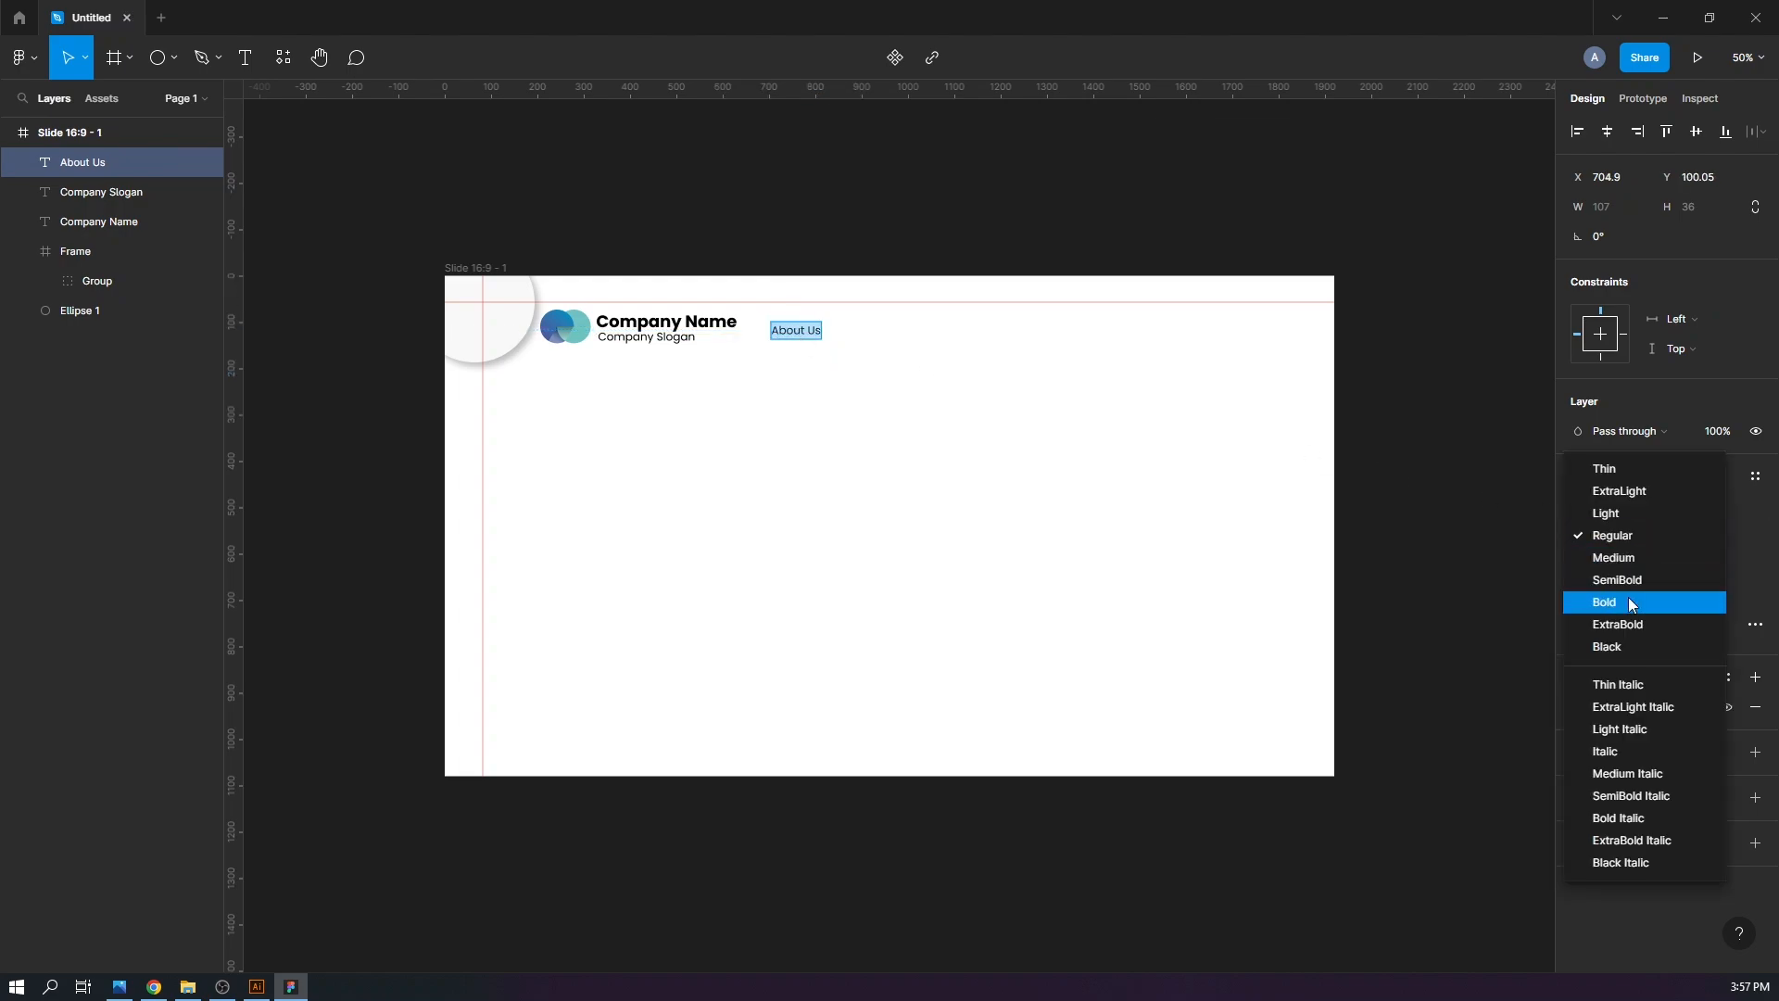
left_click(1627, 578)
left_click(1735, 535)
left_click(1674, 545)
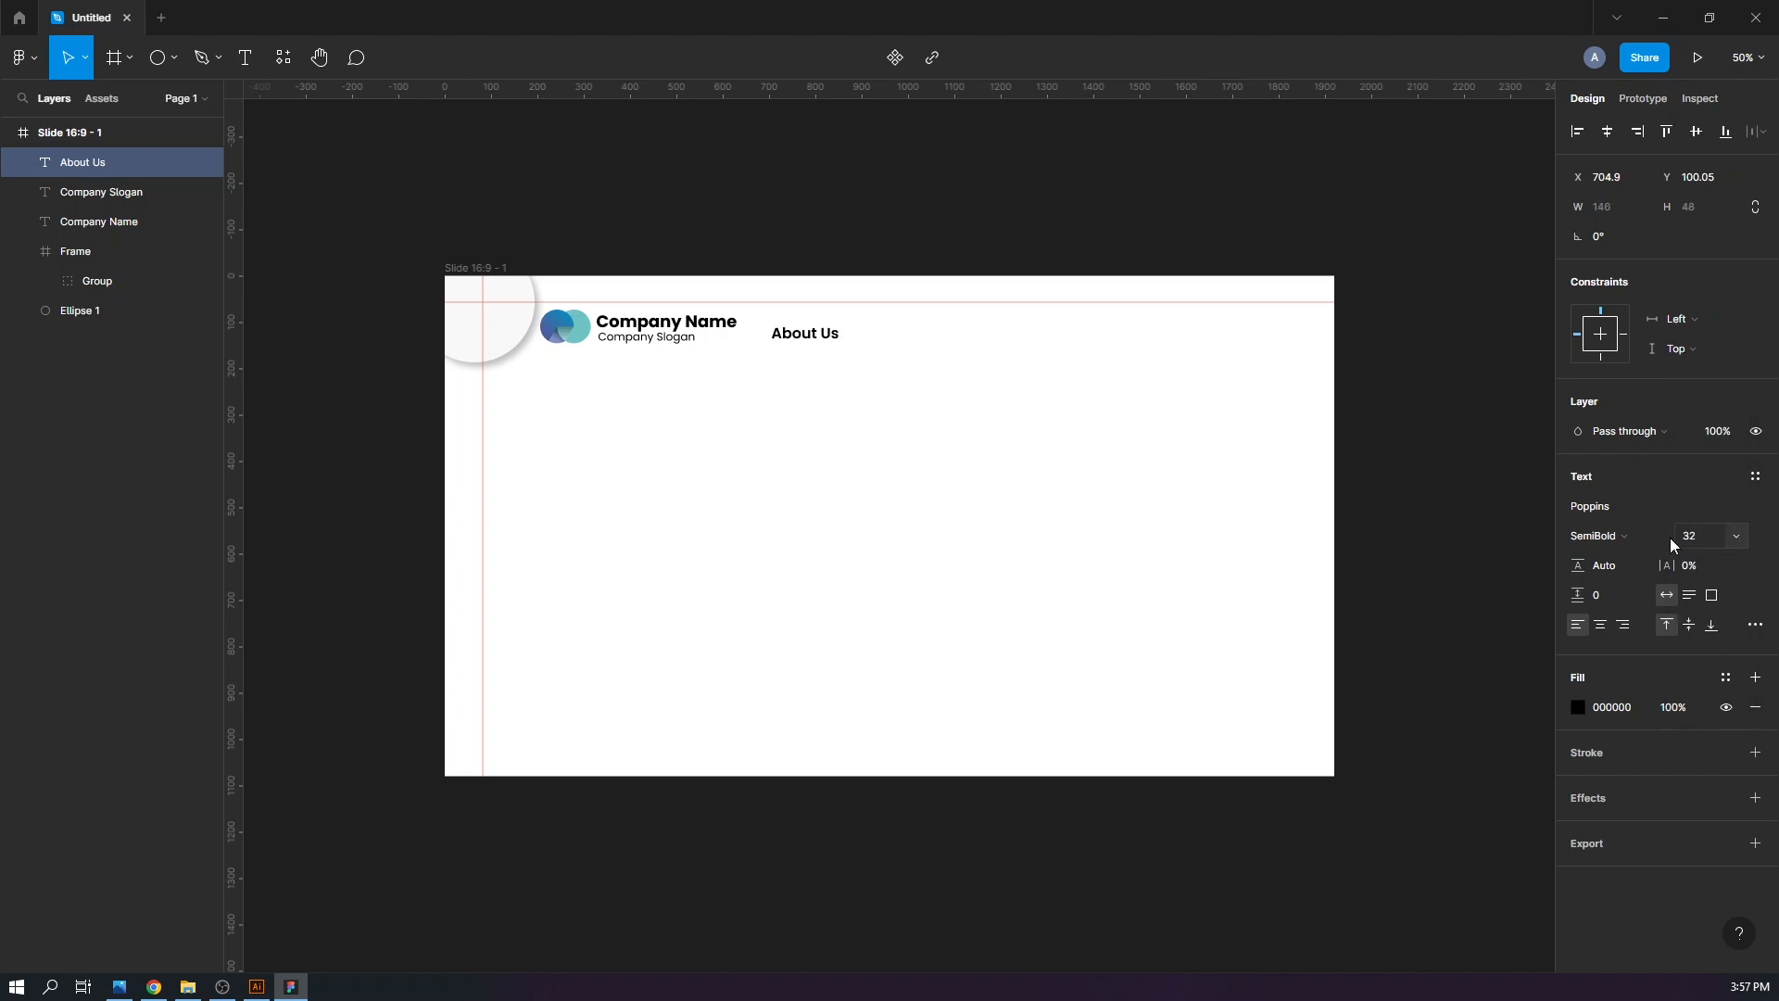
left_click(961, 415)
Duplicate the "About Us" text to its right and change the copy to "Contact Us"
left_click_drag(809, 339, 909, 338)
double_click(906, 334)
type("Abou")
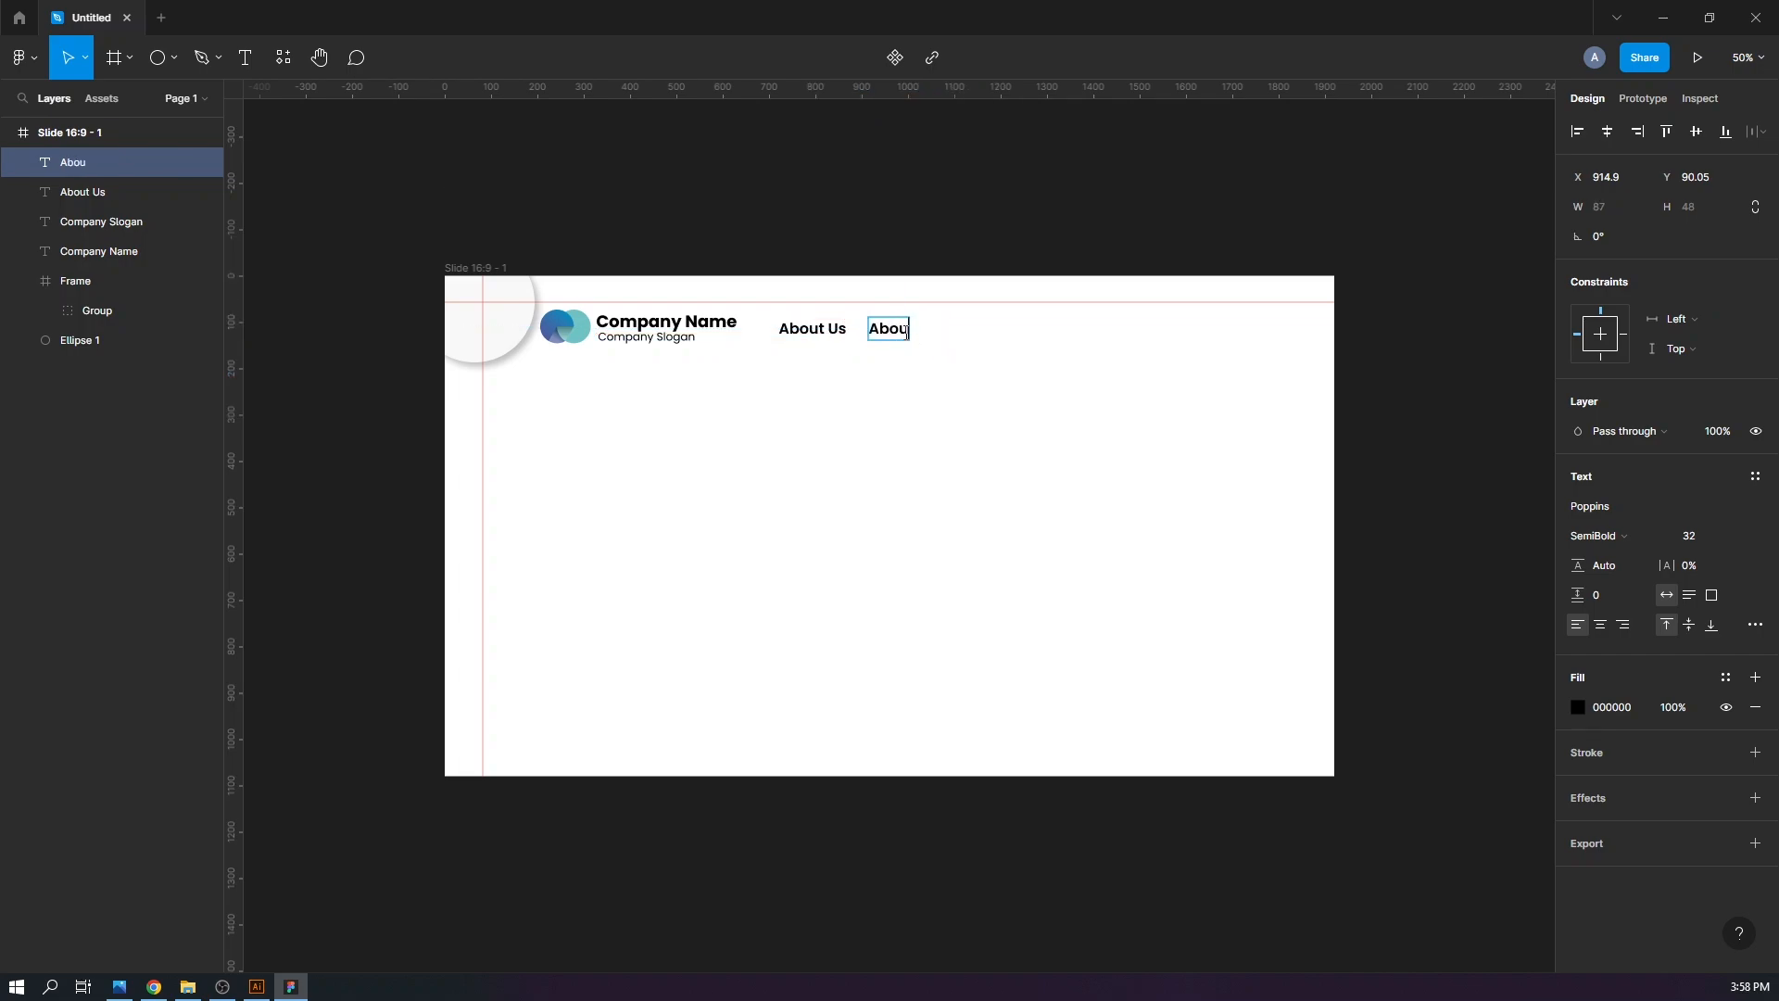
type("t Us")
key("ctrl+a")
type("C")
key("Escape")
Duplicate the "Contact Us" text to its right and change the copy to "Services"
left_click_drag(915, 335, 1020, 334)
double_click(1013, 329)
type("Ser")
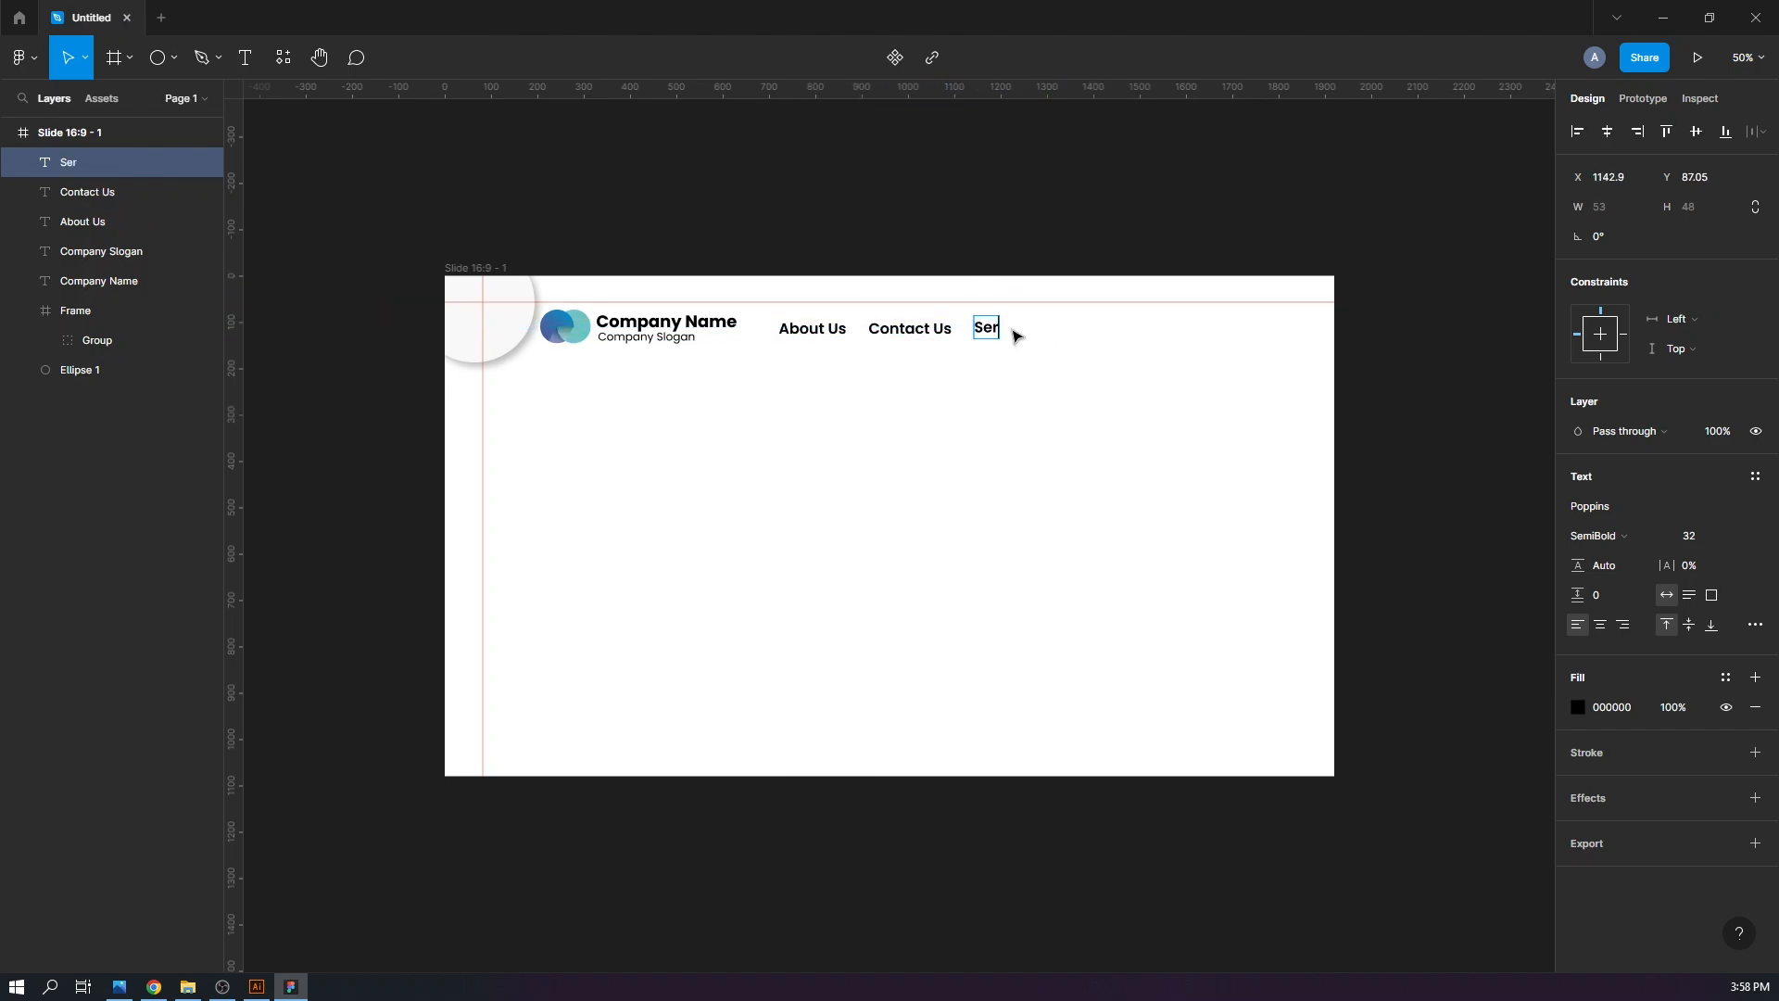
key("Escape")
key("Escape")
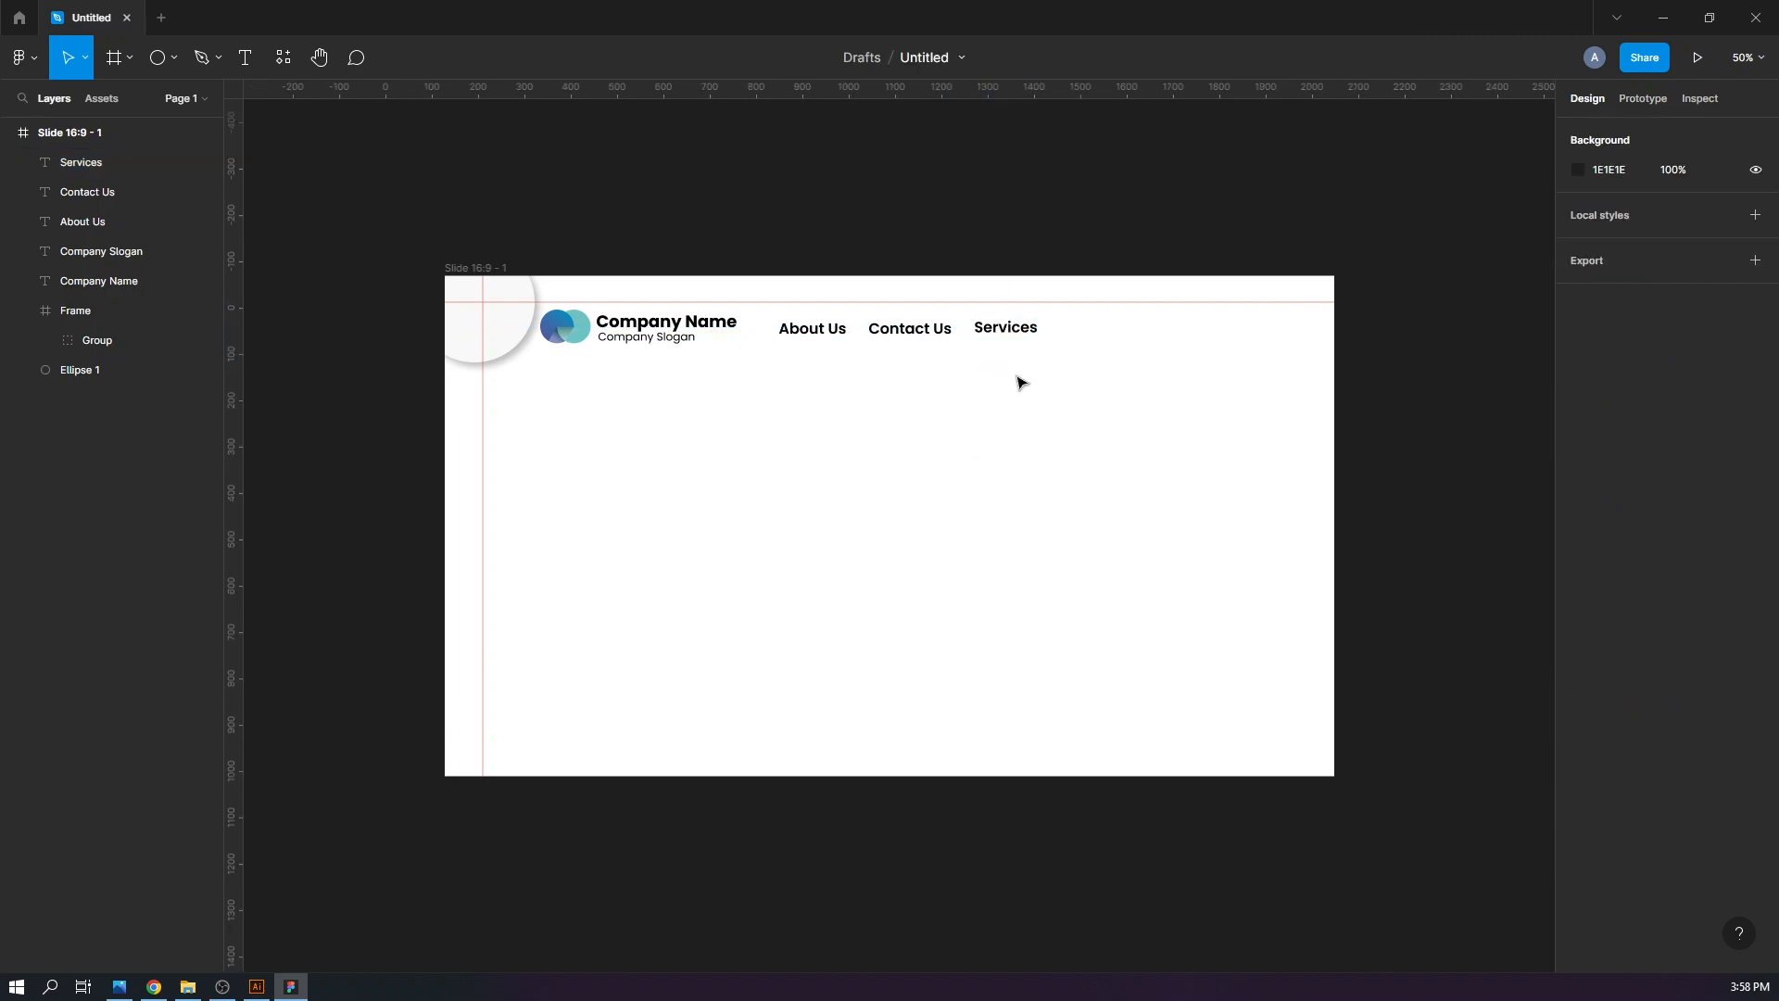
Draw a rectangle about 308 × 37 to the right of the "Services" text
key("r")
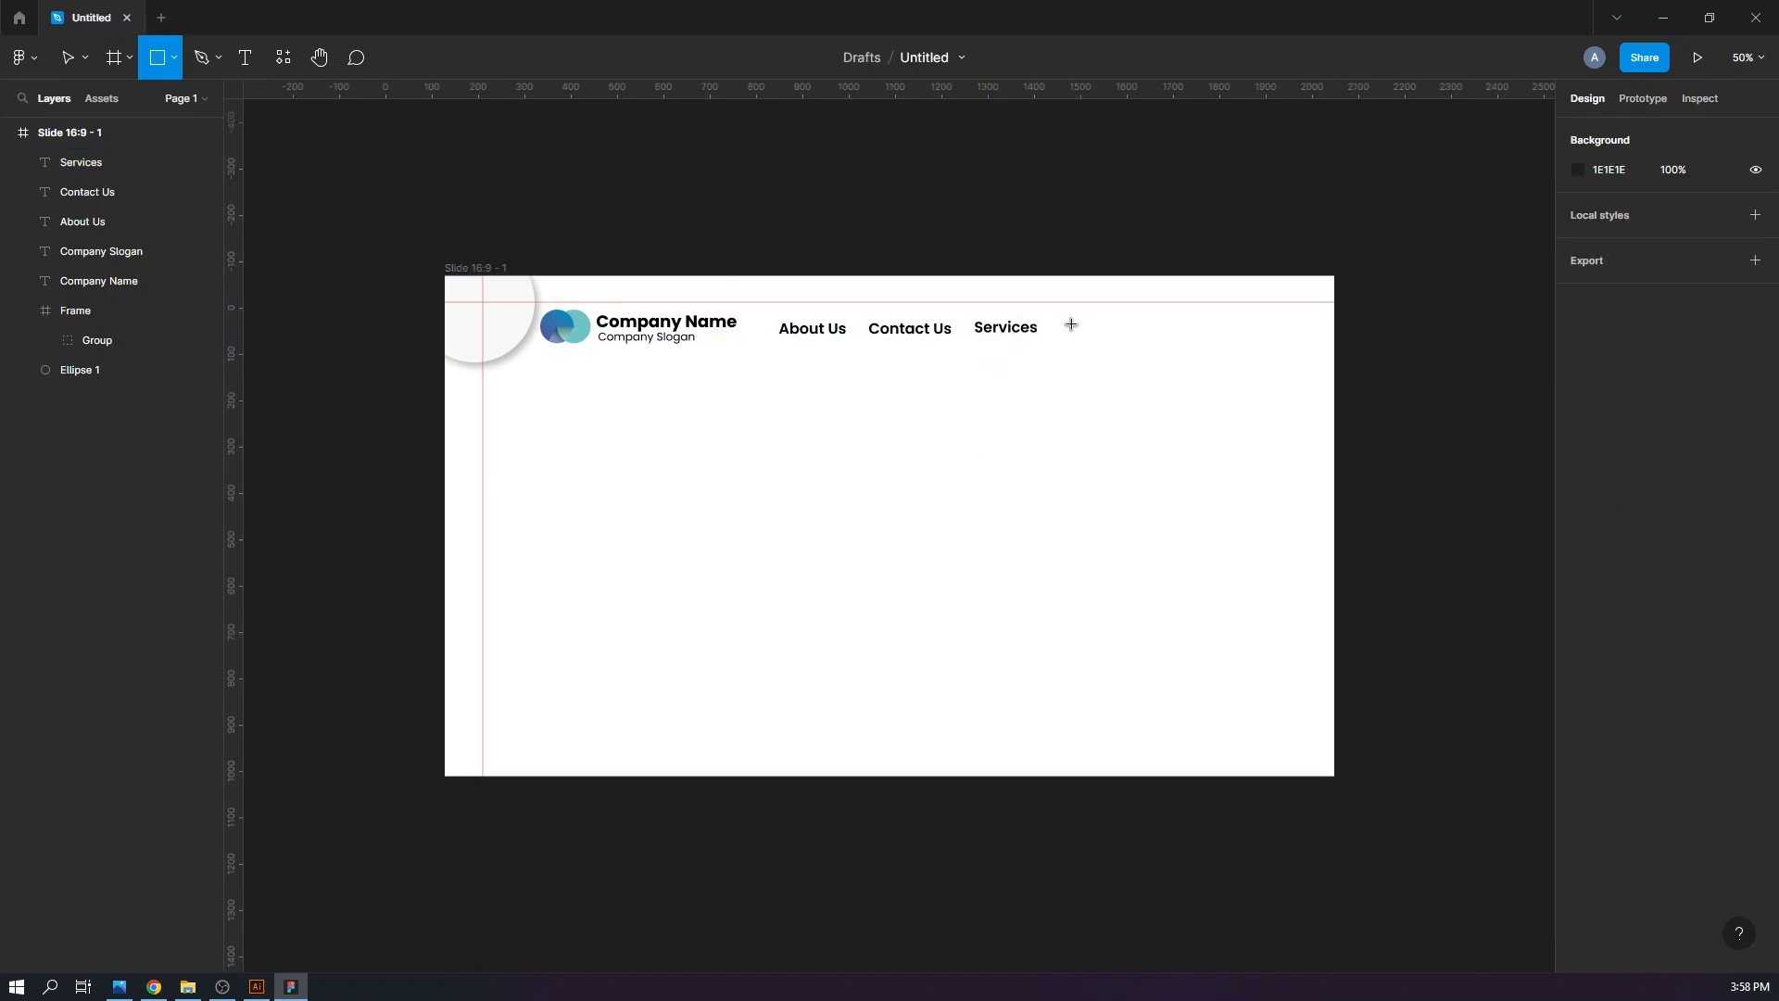
left_click_drag(1064, 323, 1207, 339)
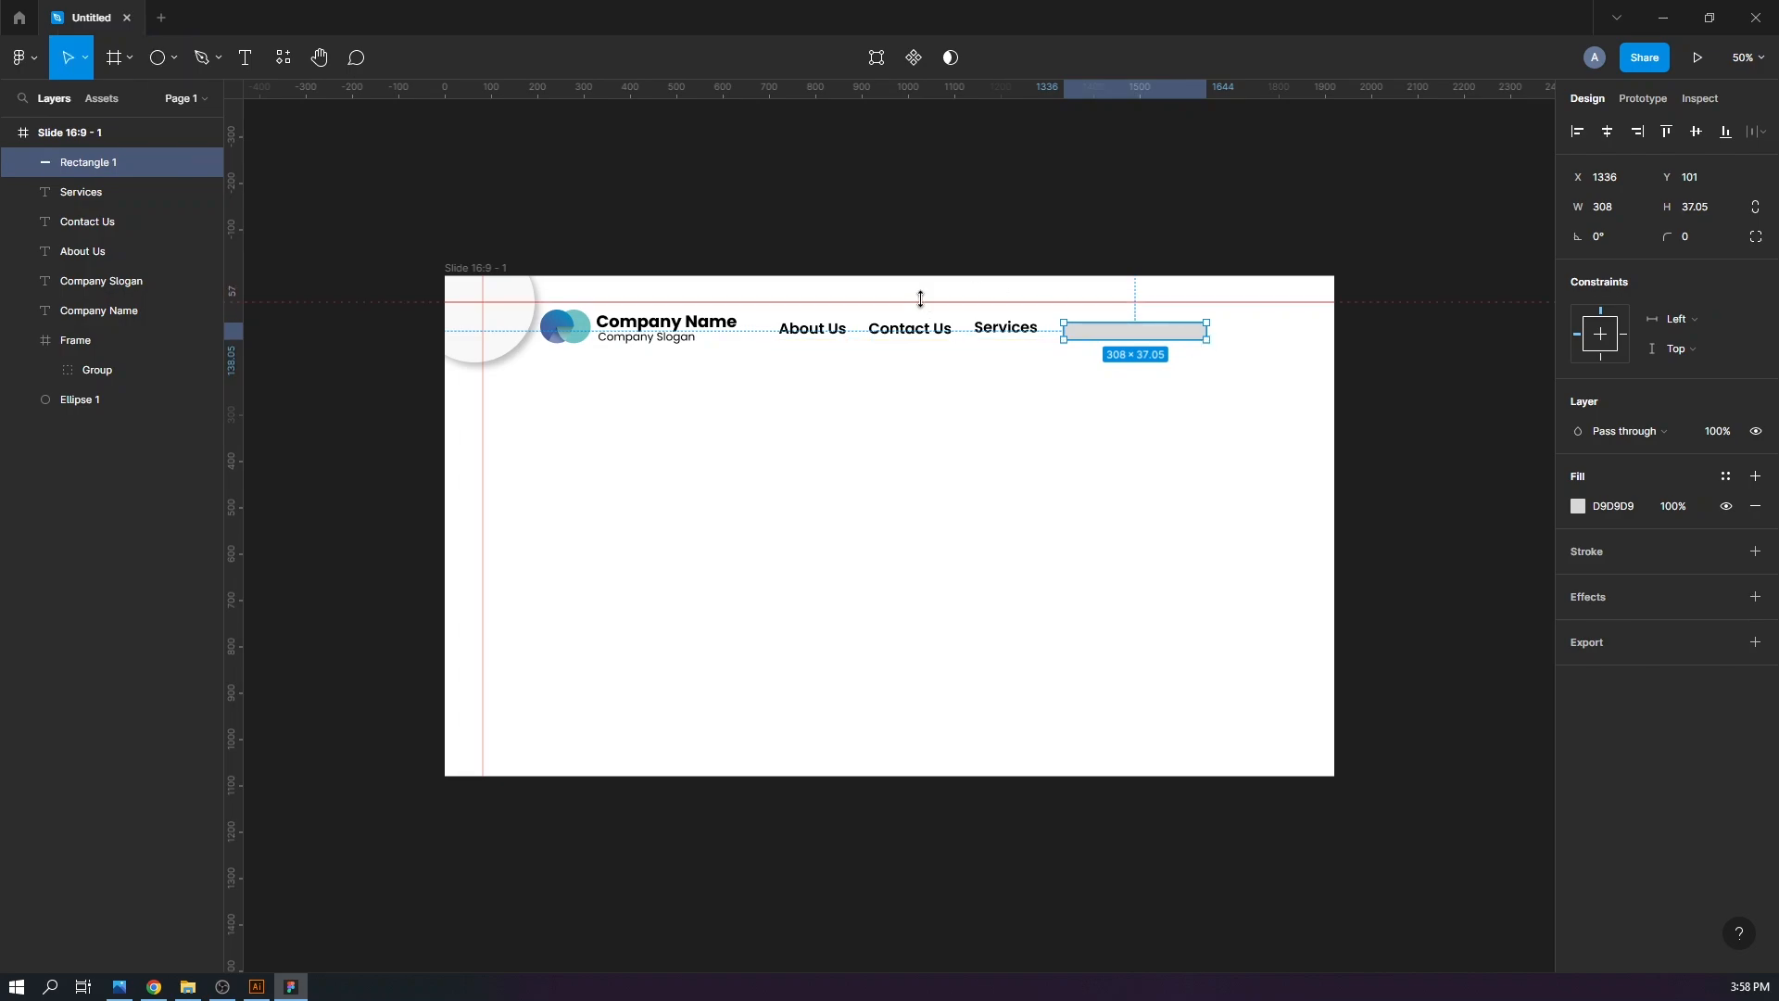
Set horizontal guides above and below the navigation text and move the rectangle between them at about X 1345, Y 94
left_click_drag(920, 298, 927, 318)
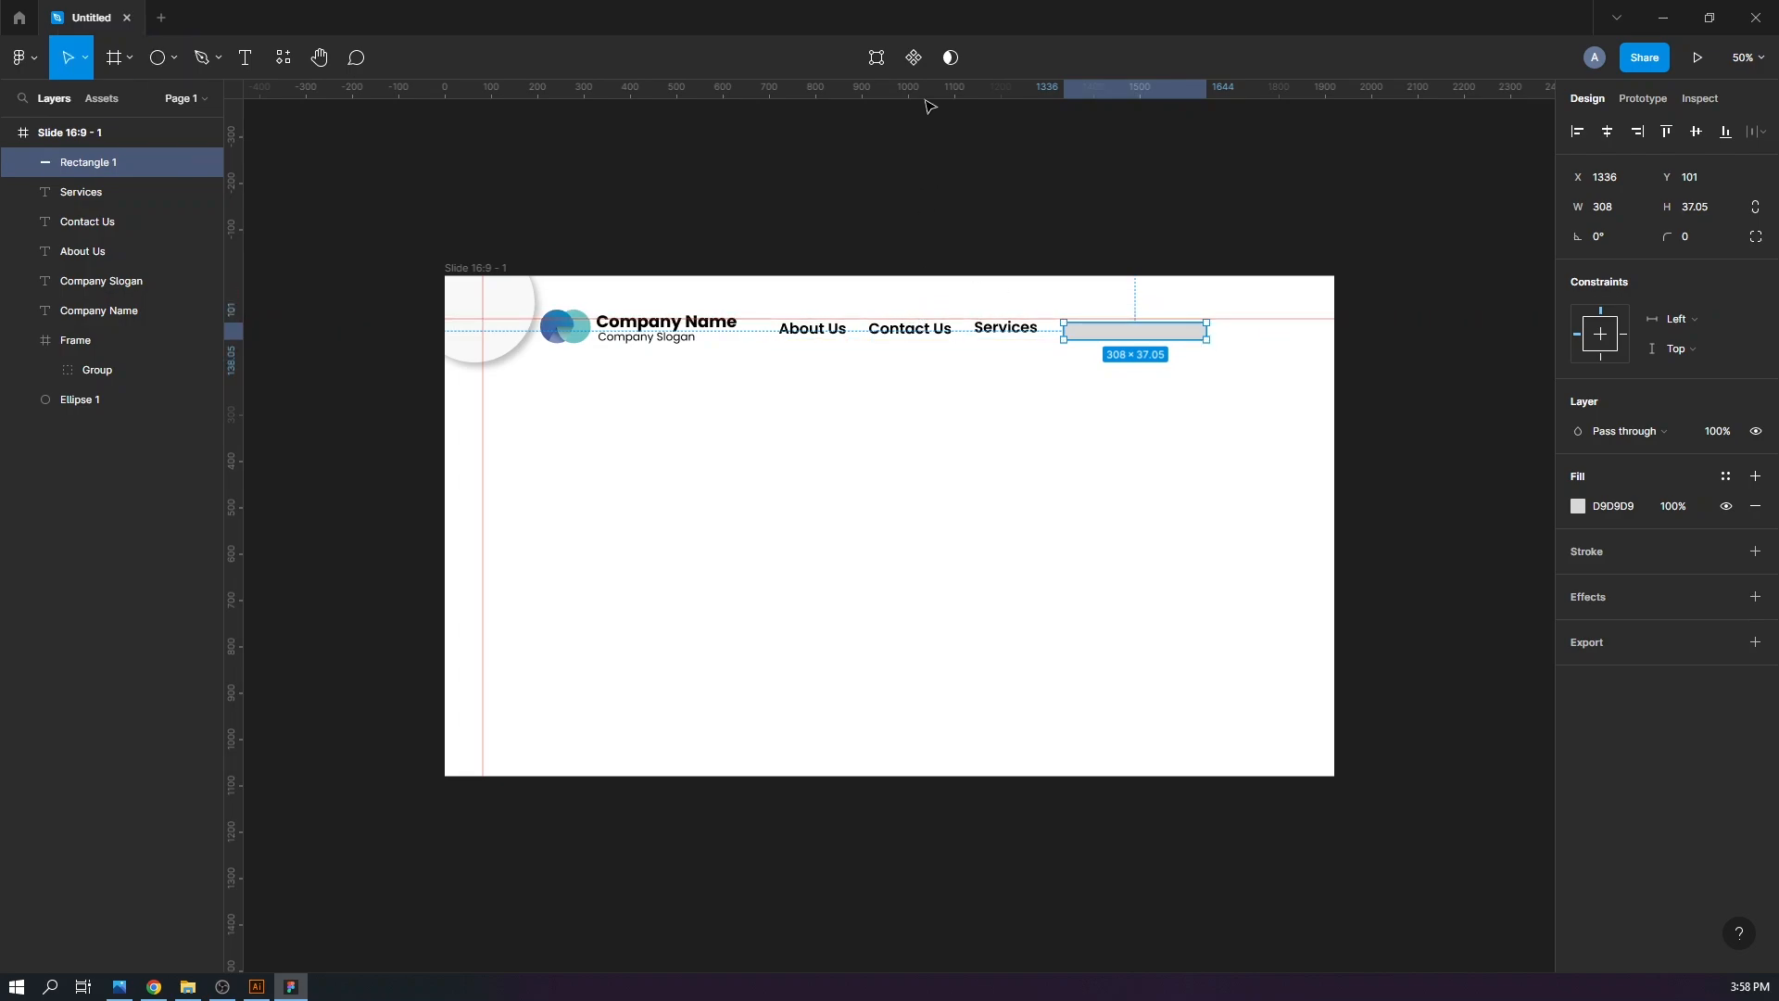
left_click_drag(929, 107, 912, 336)
key("ctrl+plus")
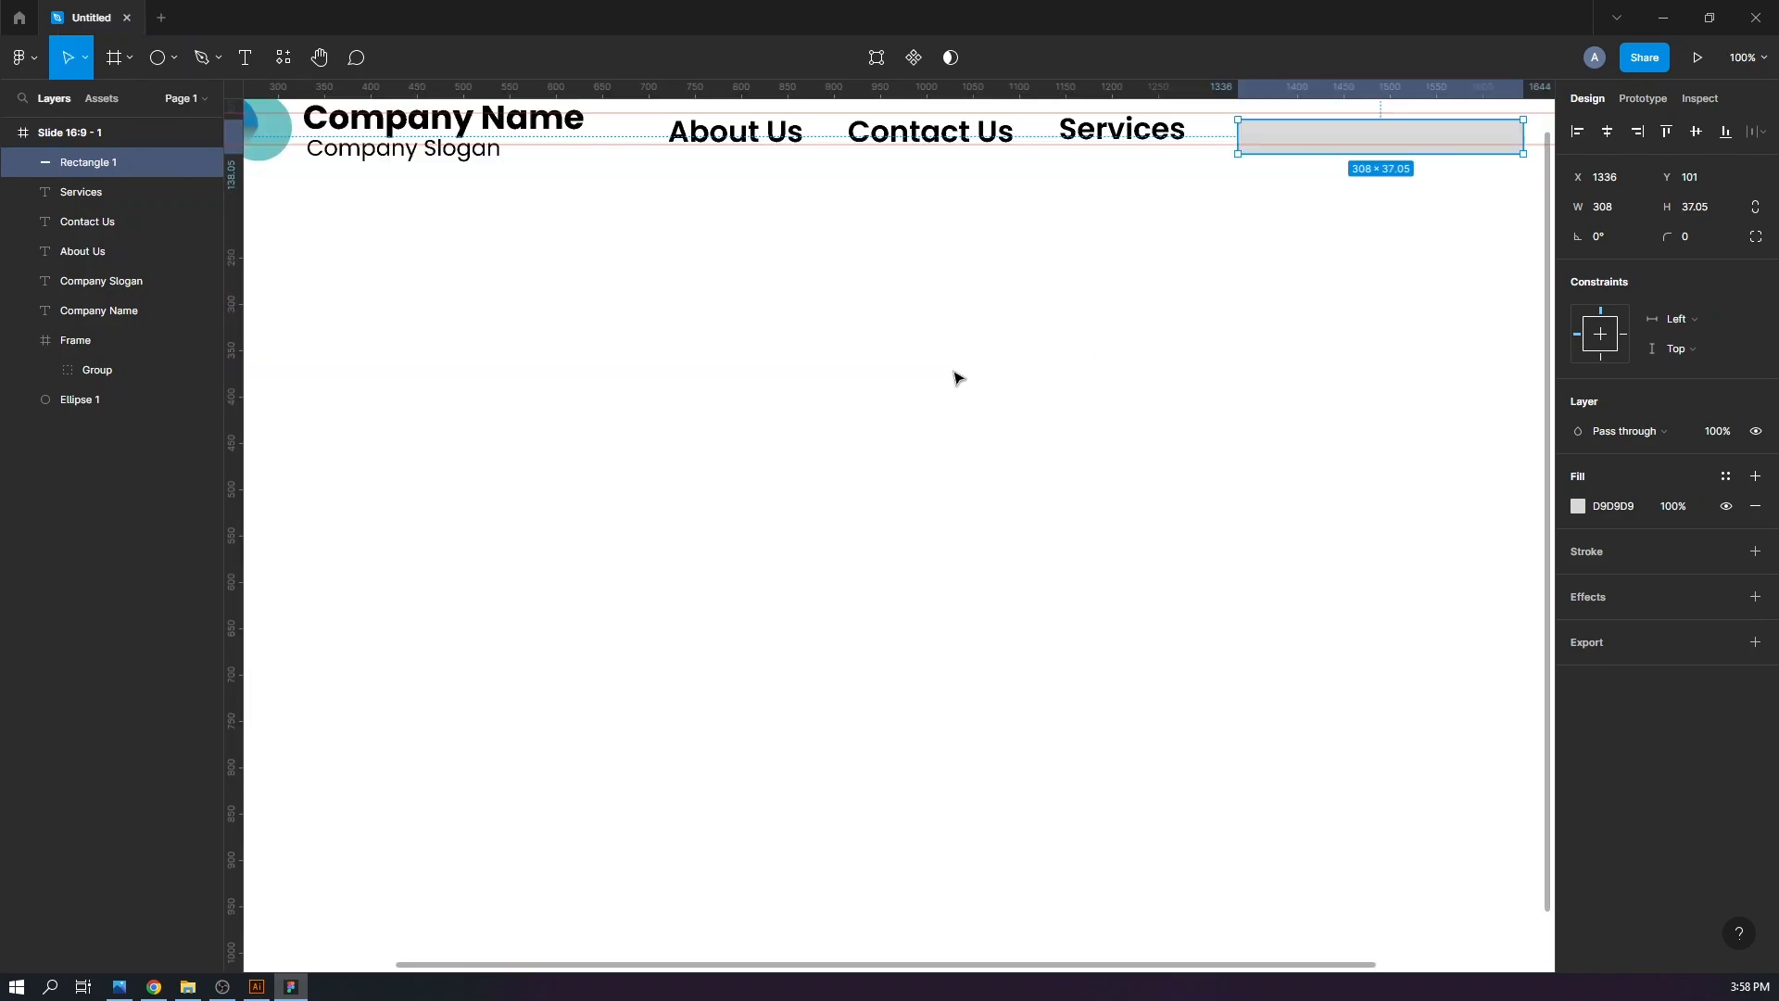
left_click_drag(1275, 167, 764, 488)
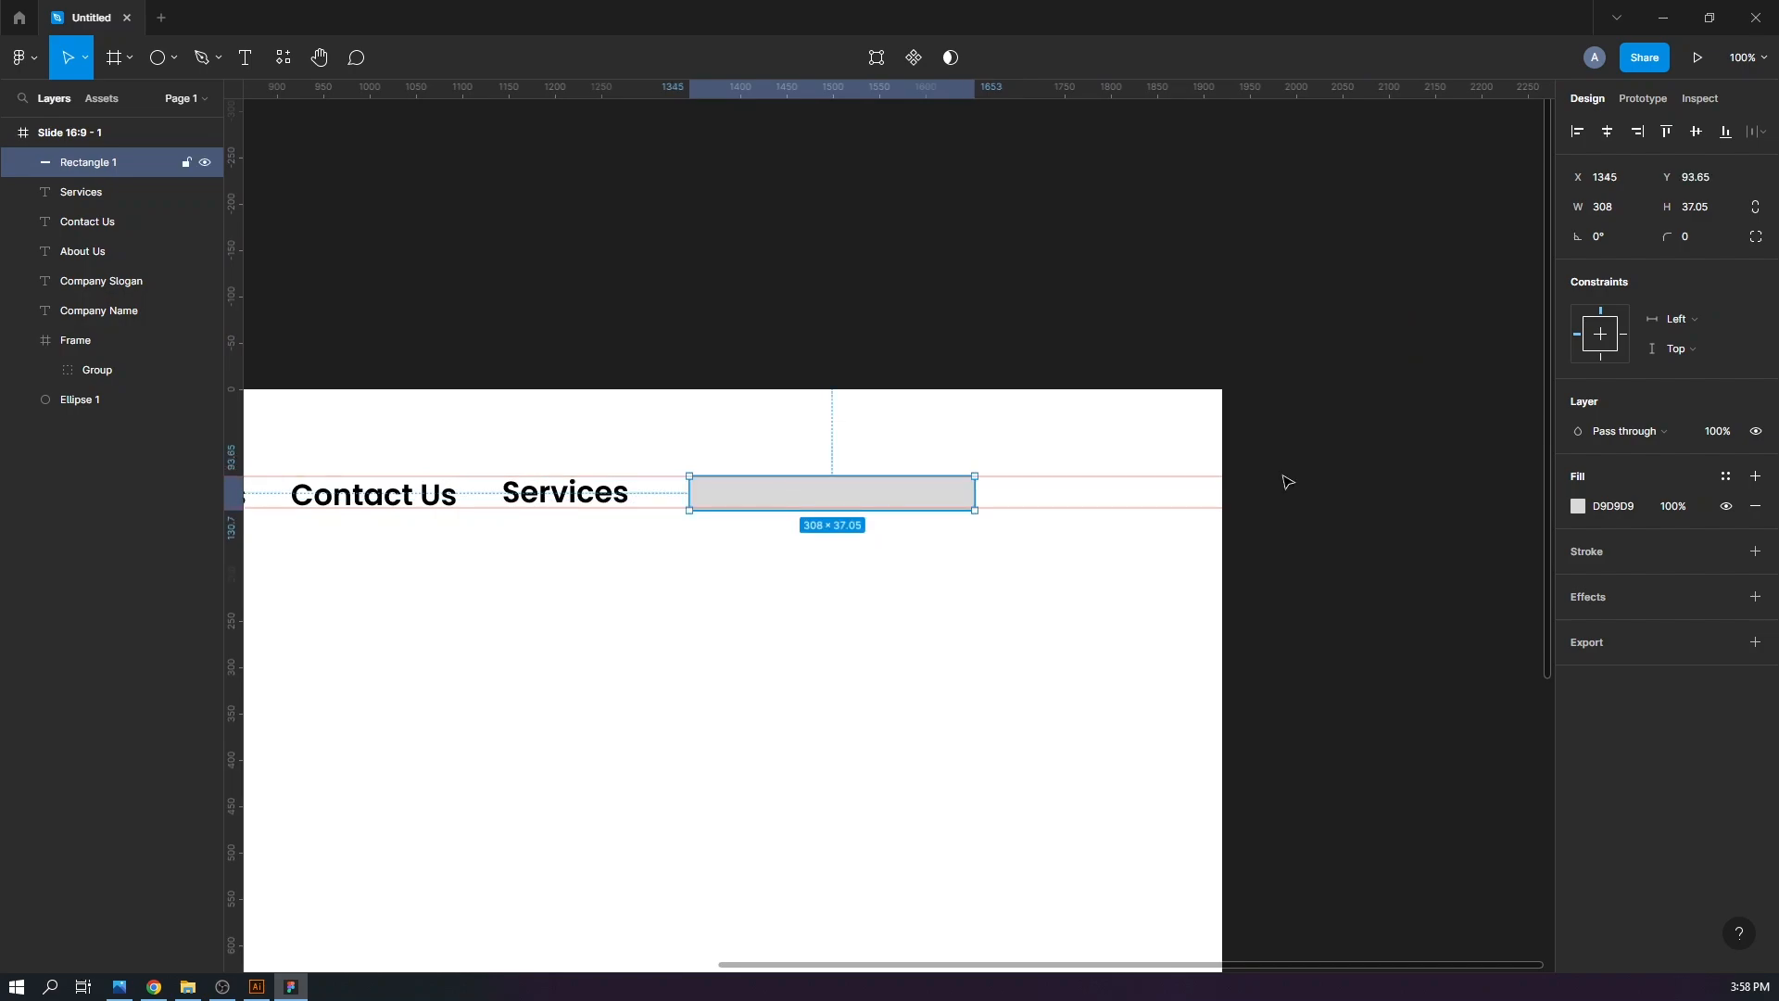
Round the rectangle's corners with a radius of 25
left_click(1684, 243)
type("25")
key("Return")
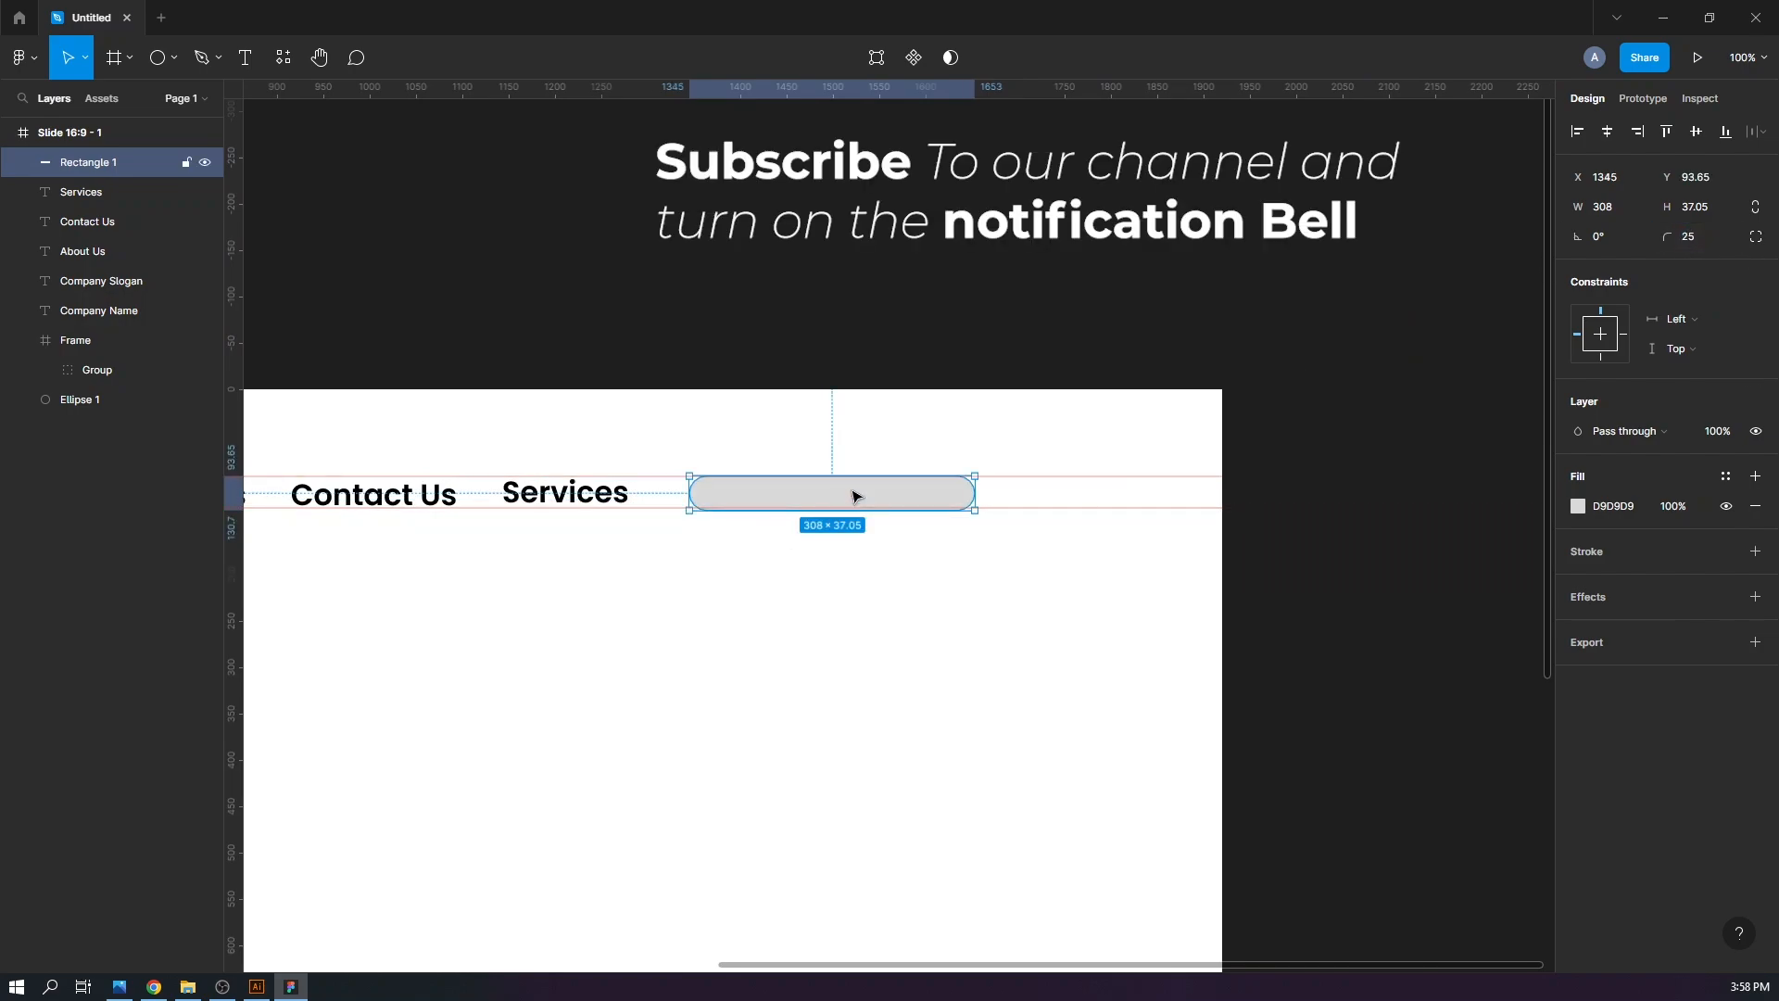
left_click(786, 572)
Duplicate the slogan text below the rounded rectangle and change the copy to "Search.."
key("ctrl+minus")
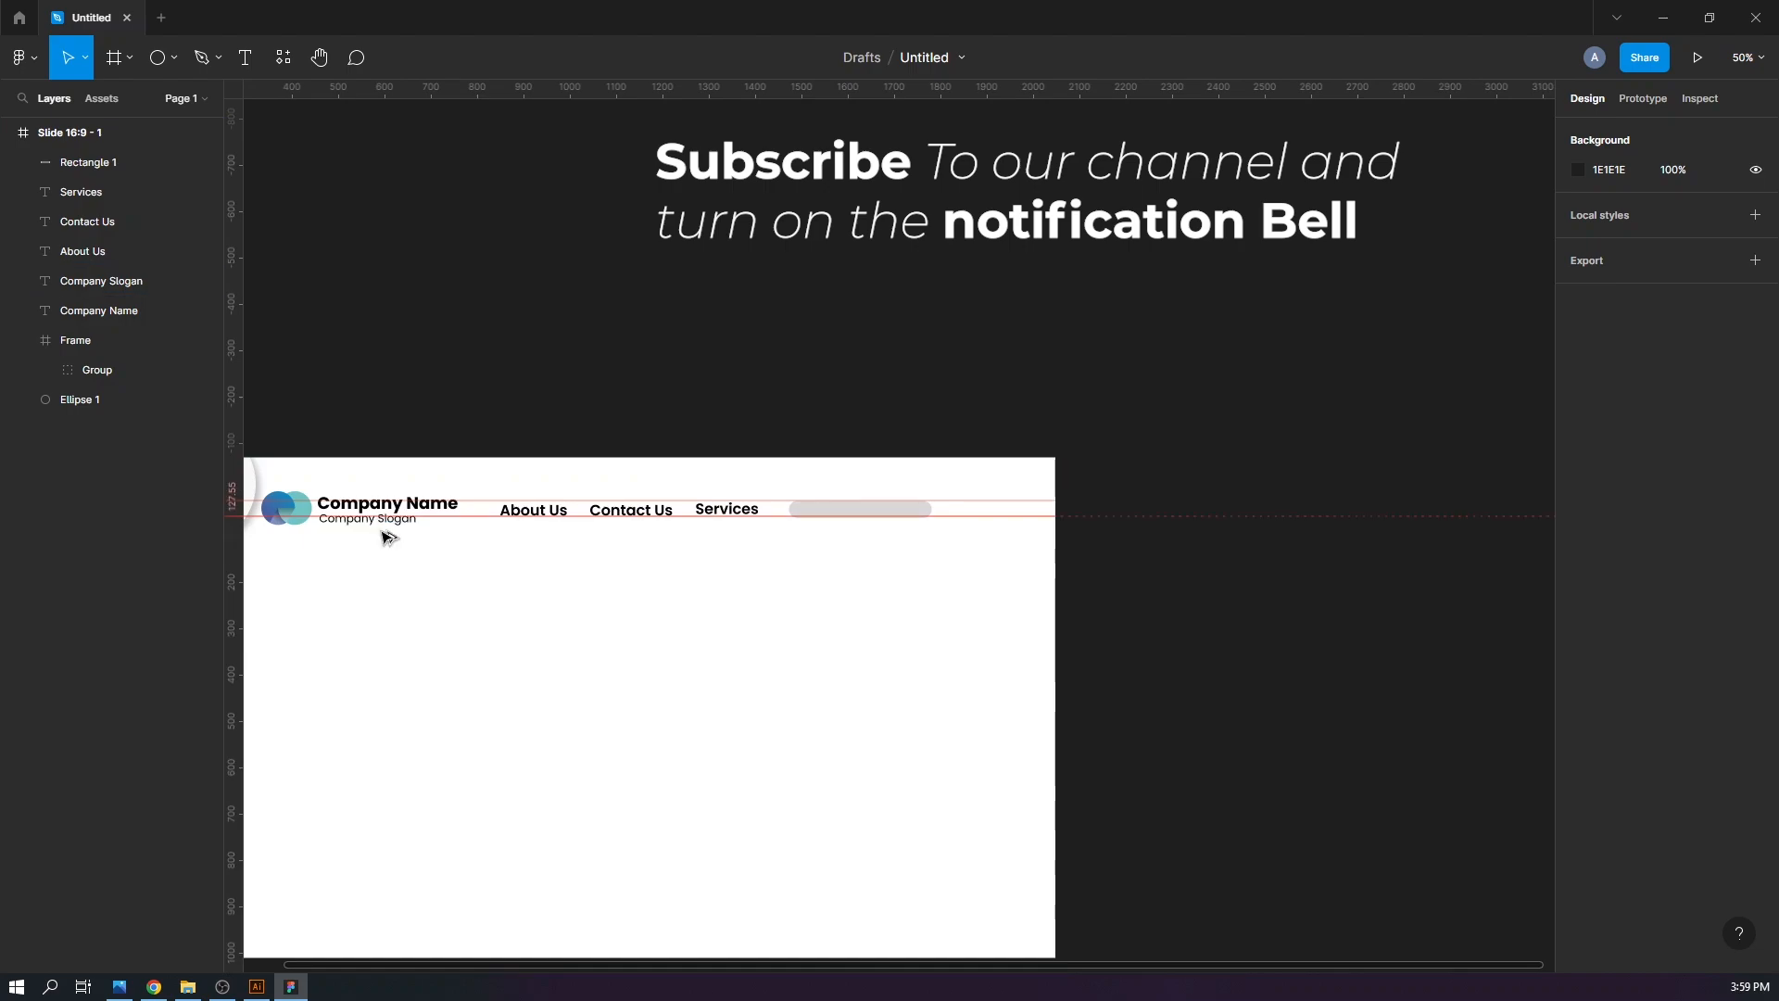
left_click_drag(405, 529, 877, 544)
double_click(837, 542)
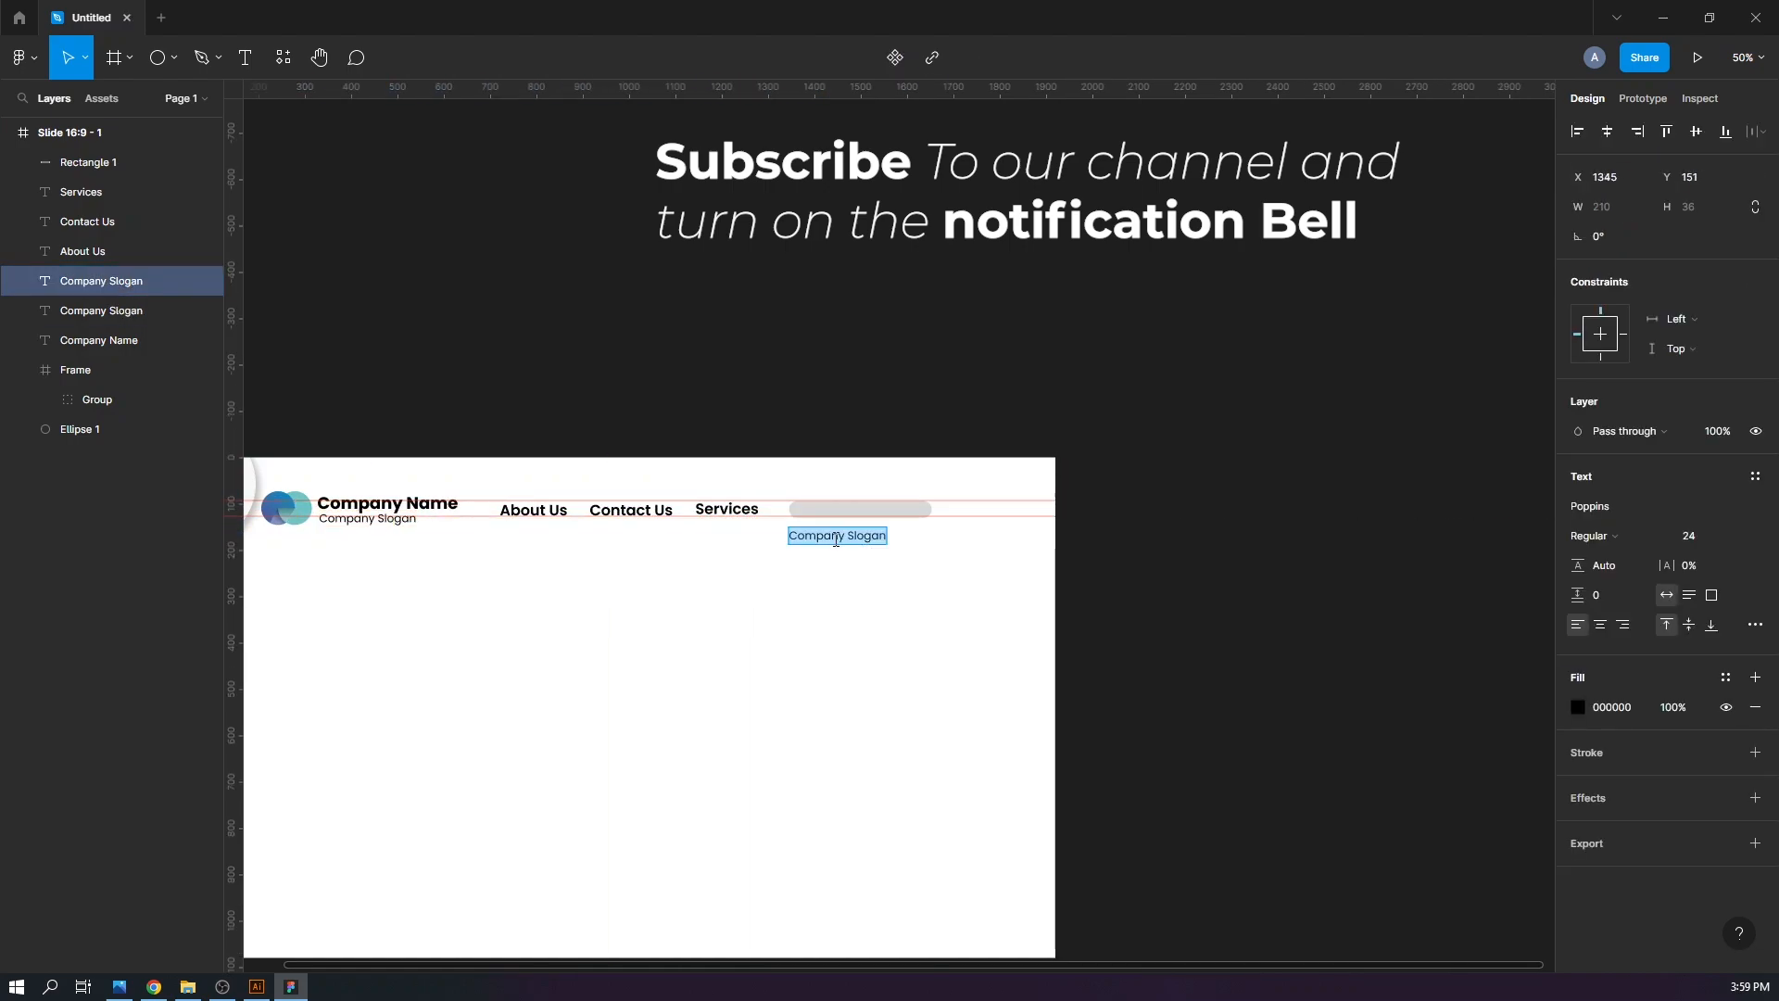
type("Search..")
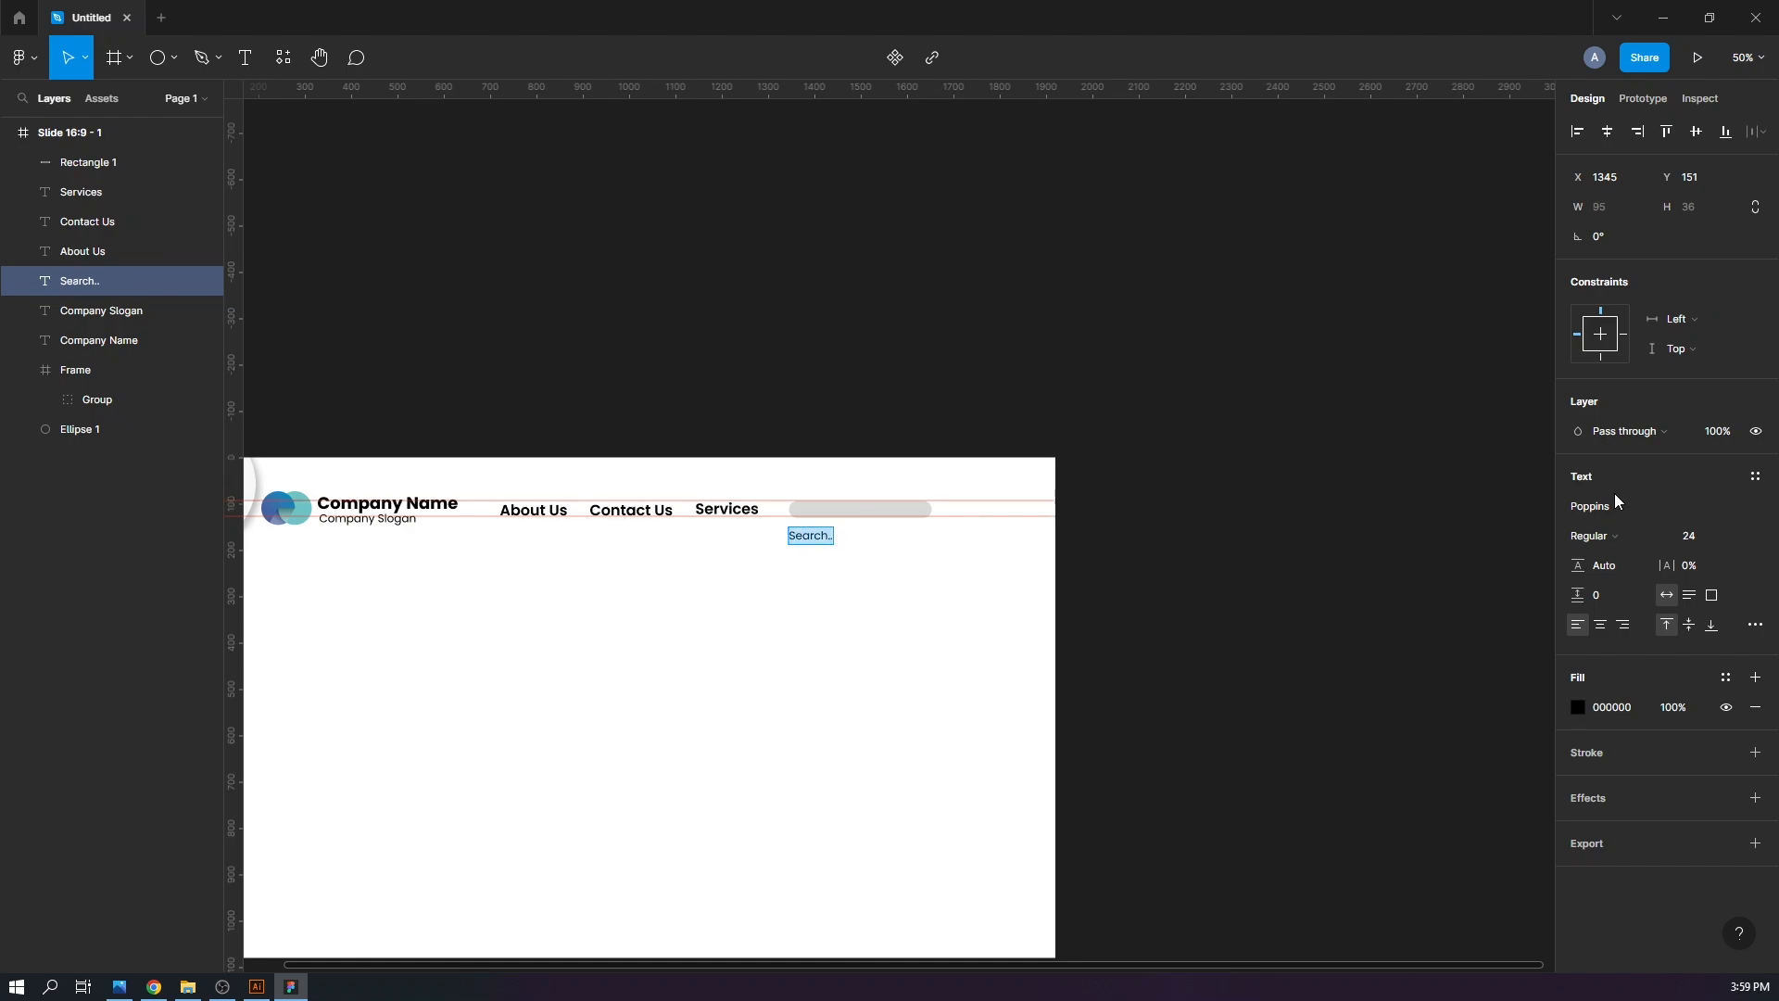
Set the "Search.." text to Bold Italic and sample the rounded bar's D9D9D9 grey as its fill
left_click(1620, 534)
left_click(1601, 814)
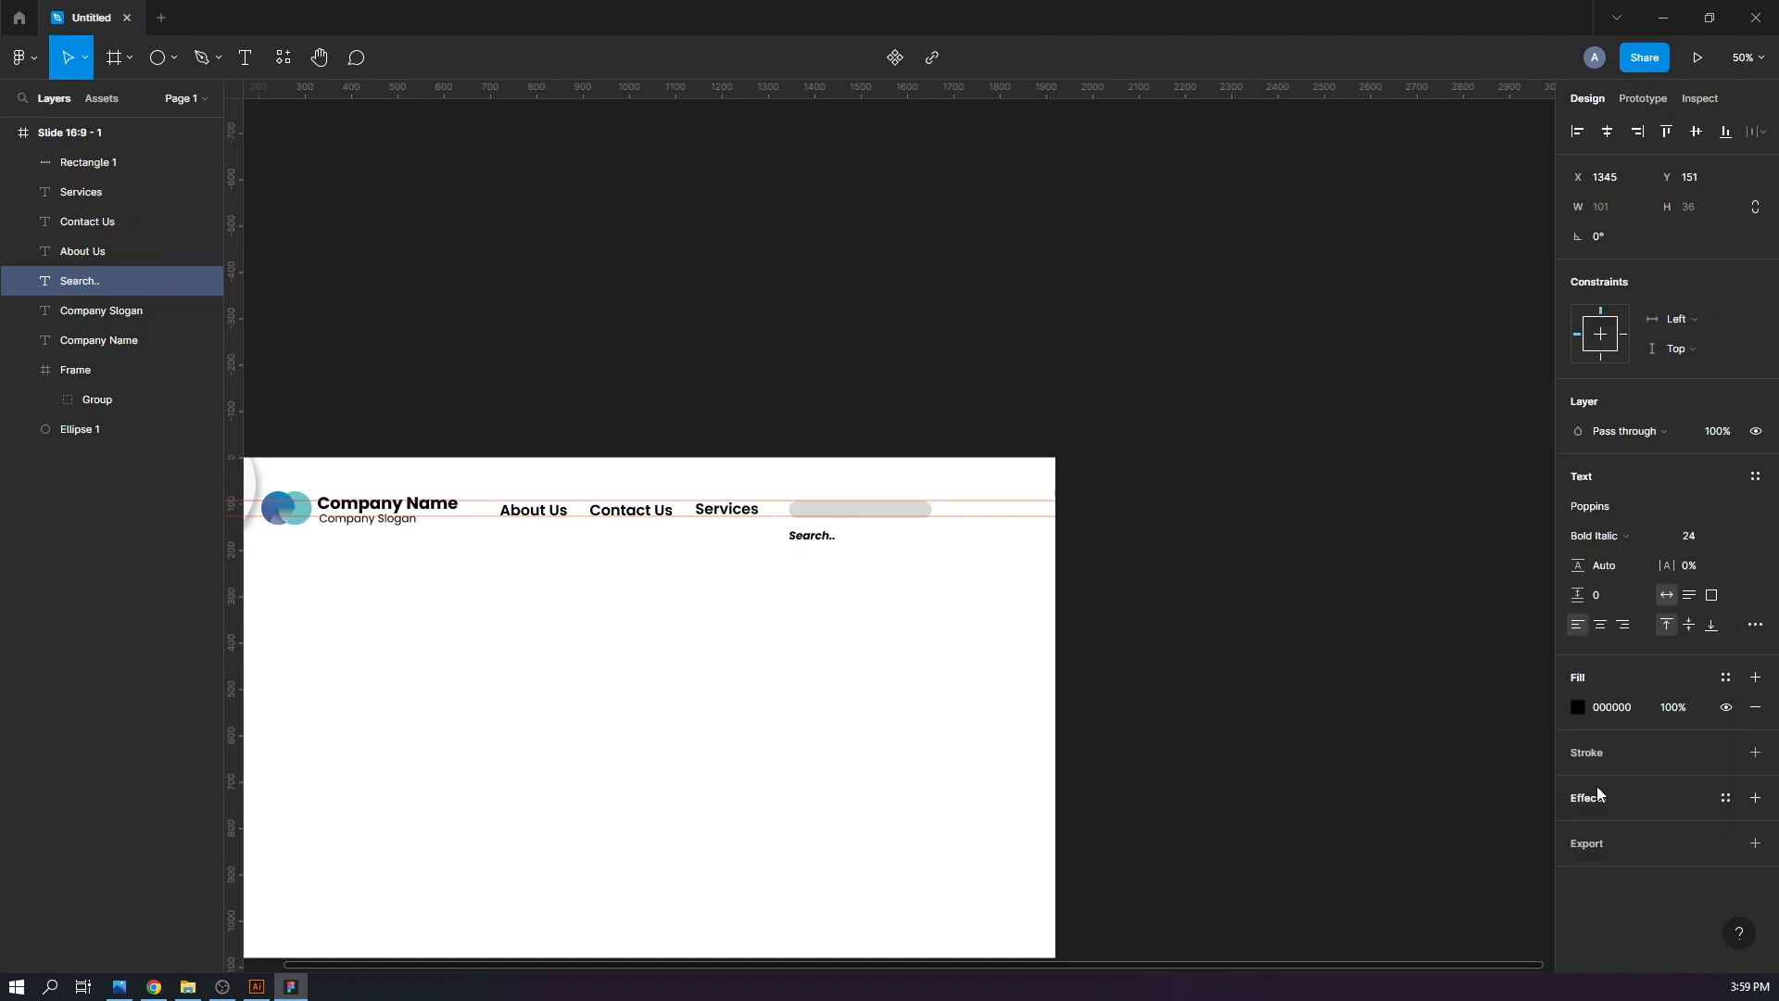
left_click(1579, 706)
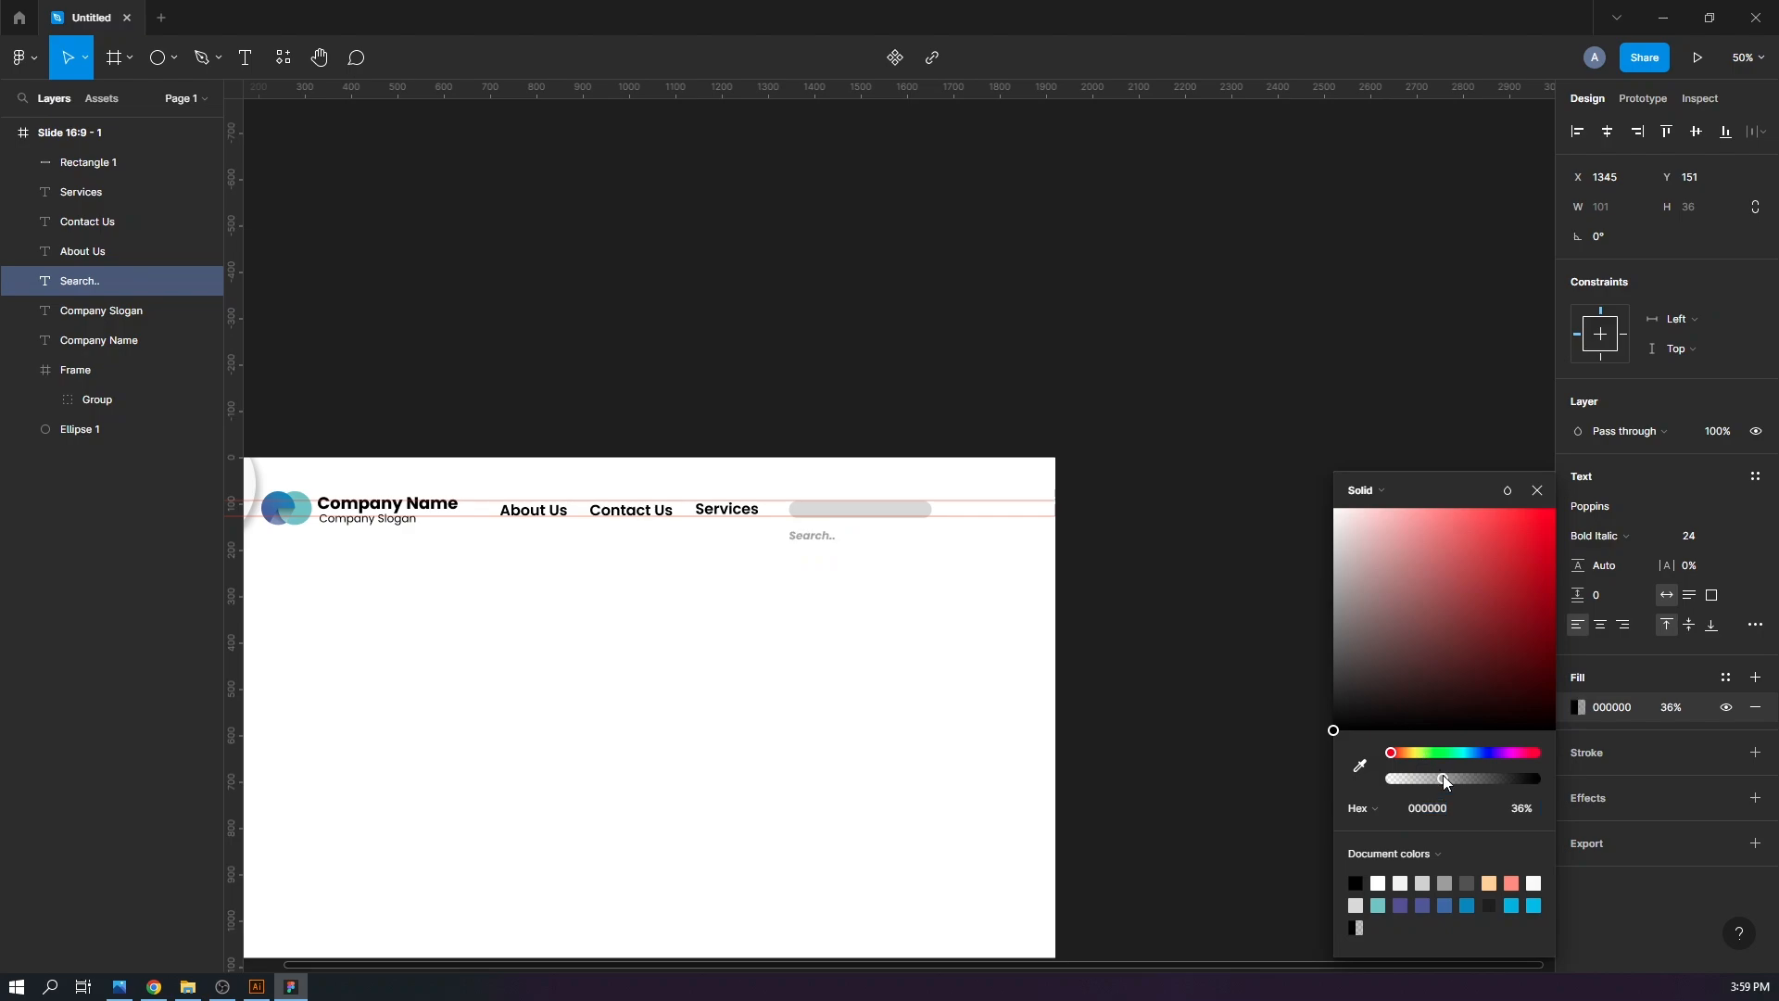
left_click(1359, 766)
left_click(913, 510)
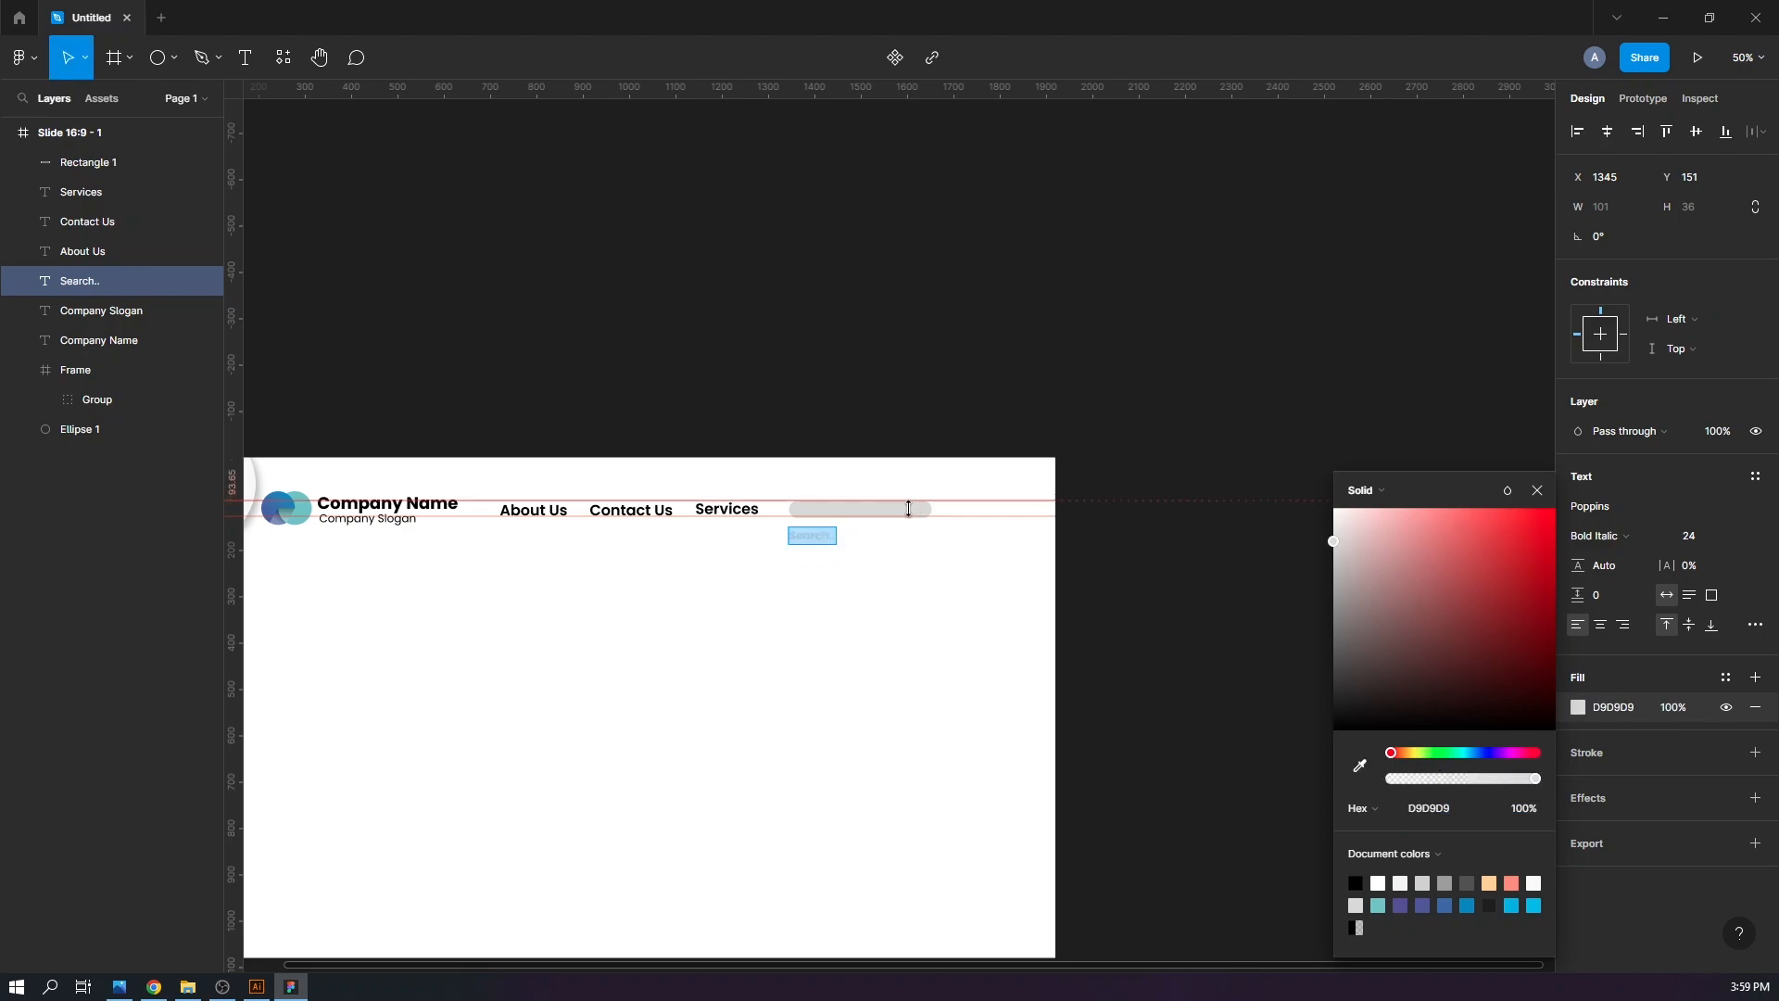
left_click(873, 556)
key("ctrl+plus")
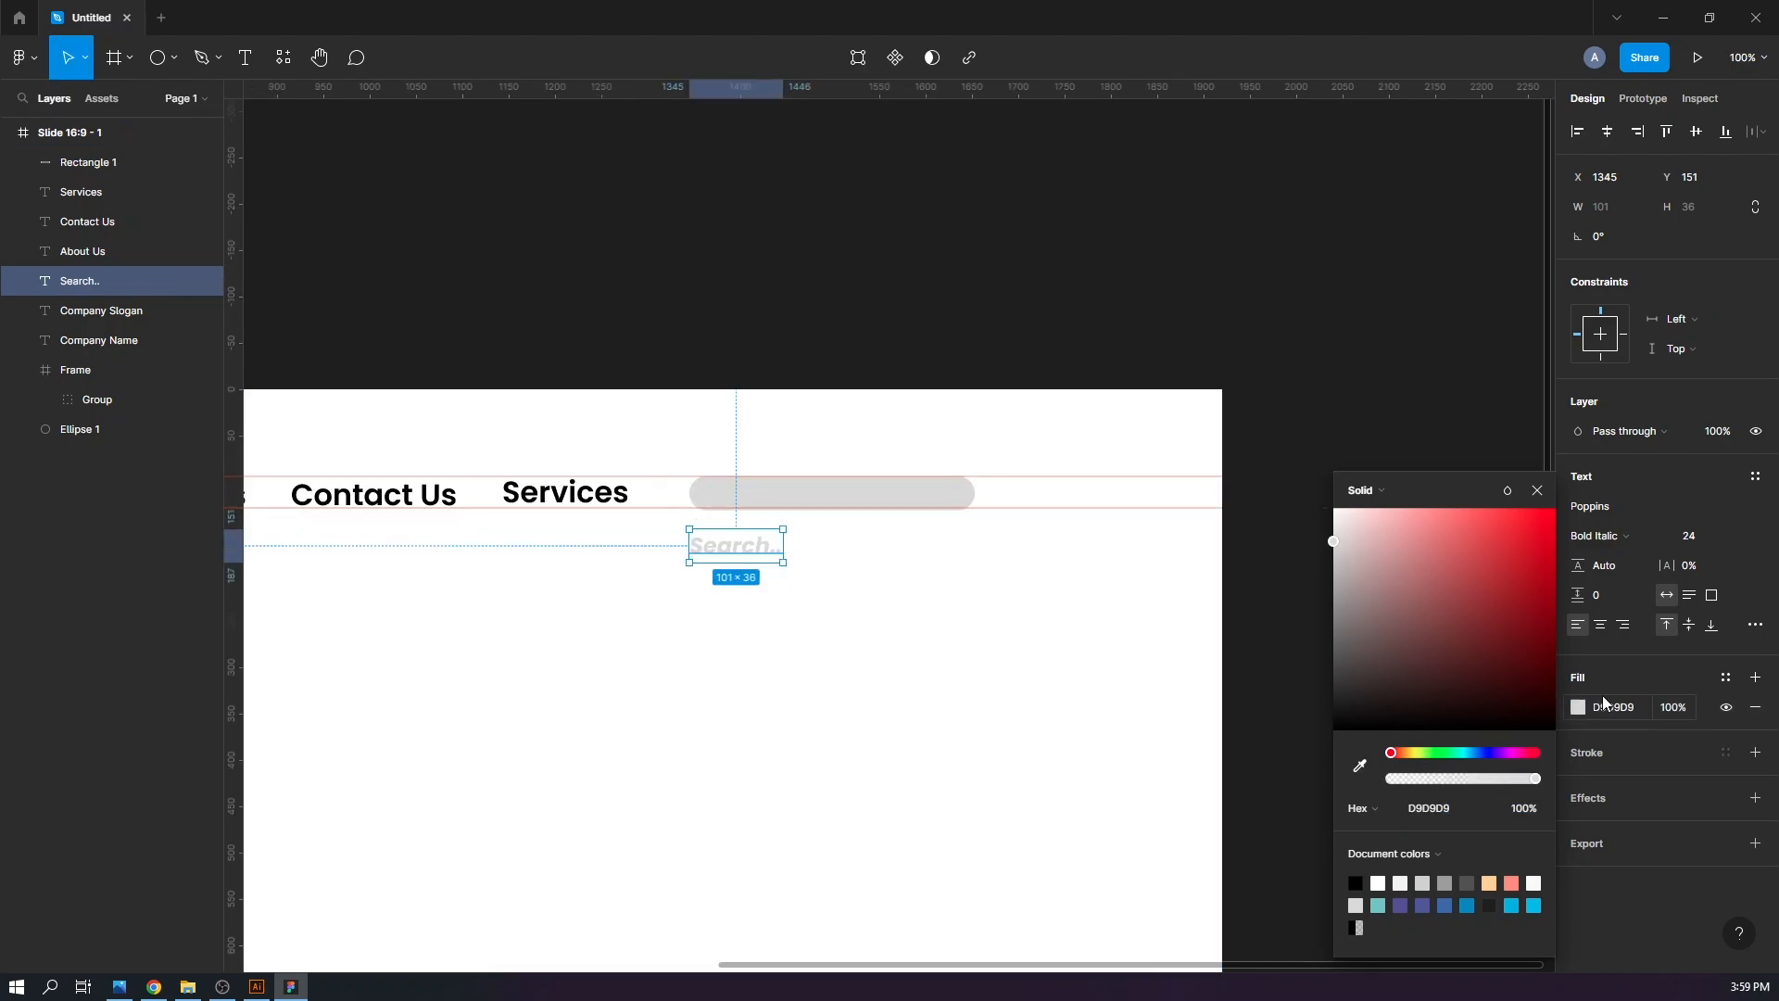
Set the "Search.." text to SemiBold Italic and move it just above the rounded bar at about X 1509, Y 58
left_click(1608, 536)
left_click(1543, 516)
left_click_drag(767, 552, 880, 470)
Darken the fill of the "Search.." text to A1A1A1
left_click(1576, 708)
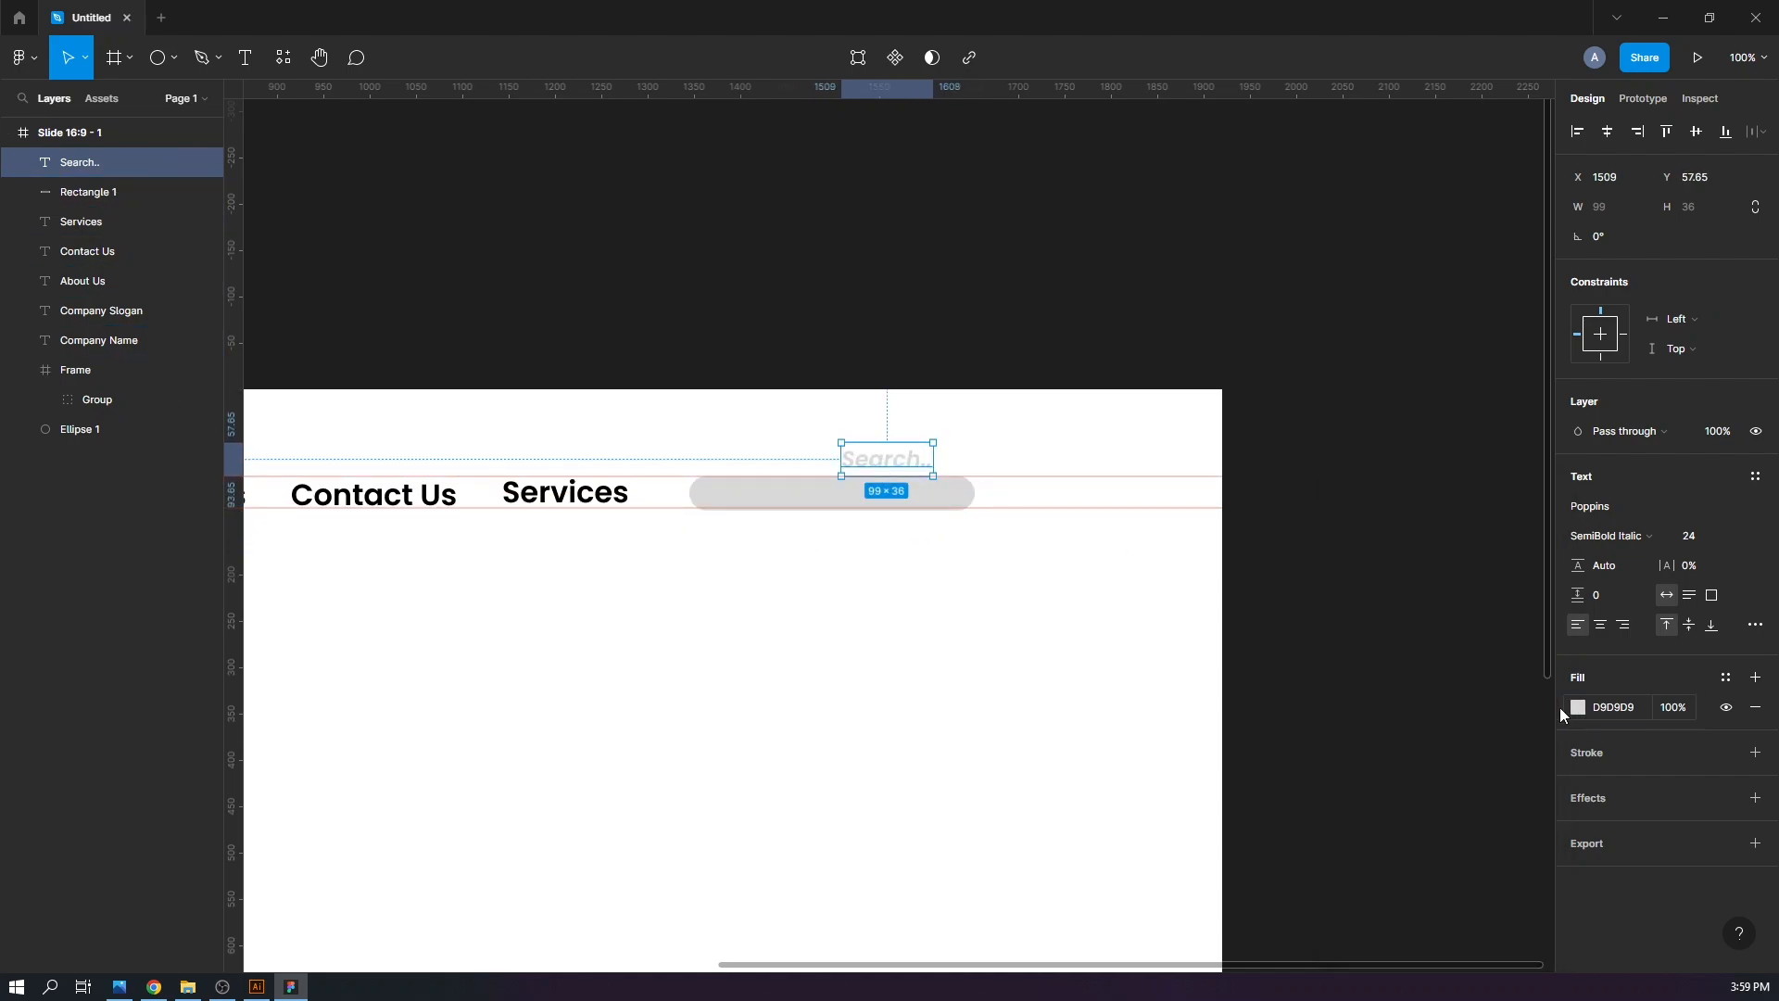
left_click(1577, 707)
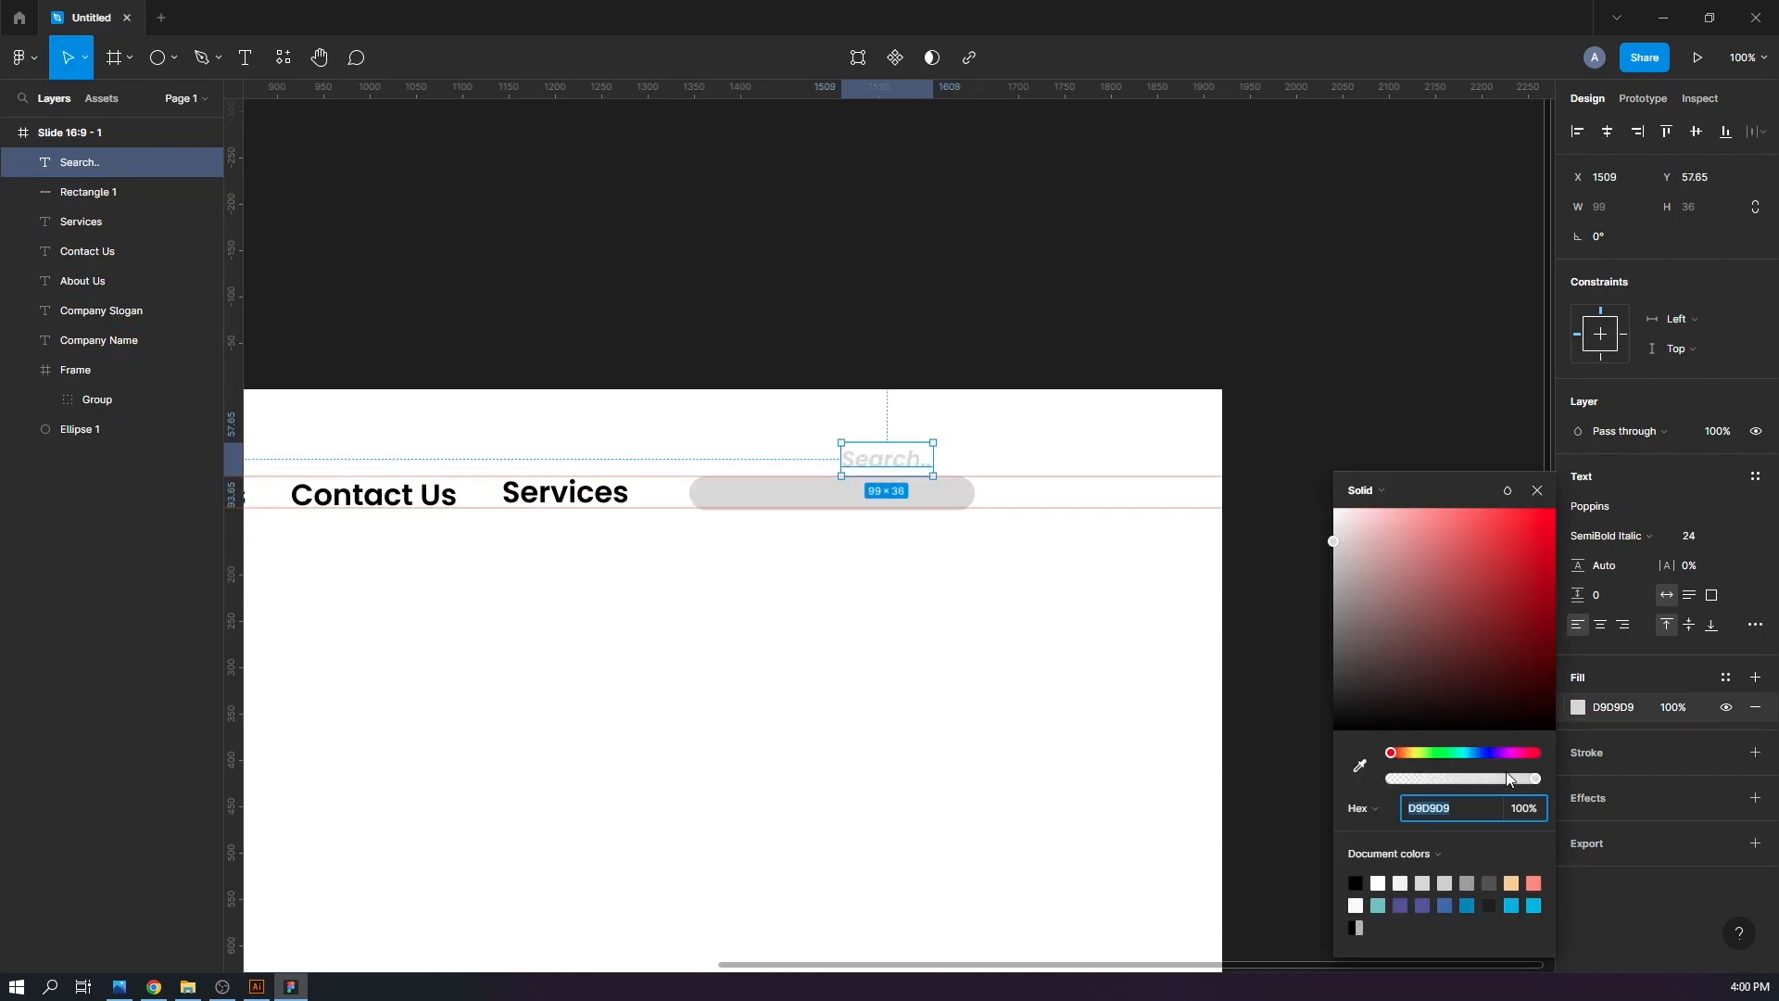
mouse_move(1348, 586)
left_mouse_down()
mouse_move(1339, 568)
mouse_move(1333, 590)
left_mouse_up()
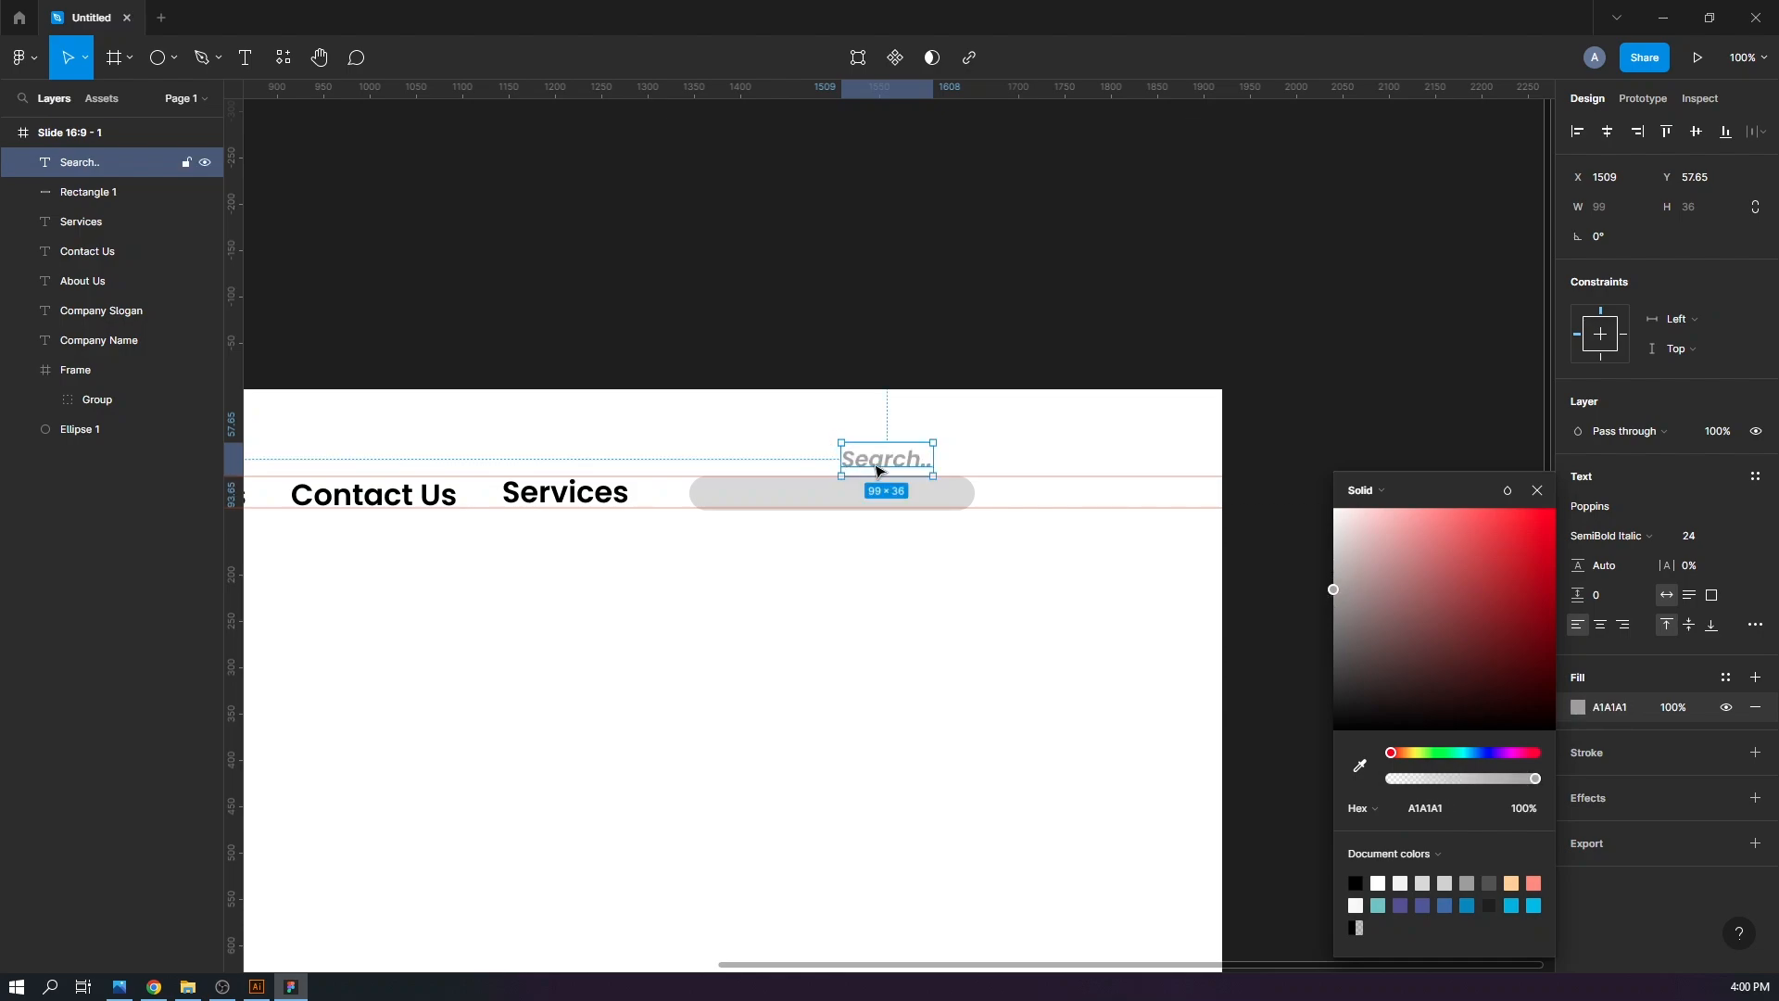
Move the "Search.." text inside the rounded bar at about X 1480, Y 95 and set it to Medium Italic
mouse_move(880, 470)
left_mouse_down()
mouse_move(870, 501)
mouse_move(898, 497)
mouse_move(878, 496)
left_mouse_up()
left_click(1608, 536)
left_click(1608, 510)
left_click(922, 417)
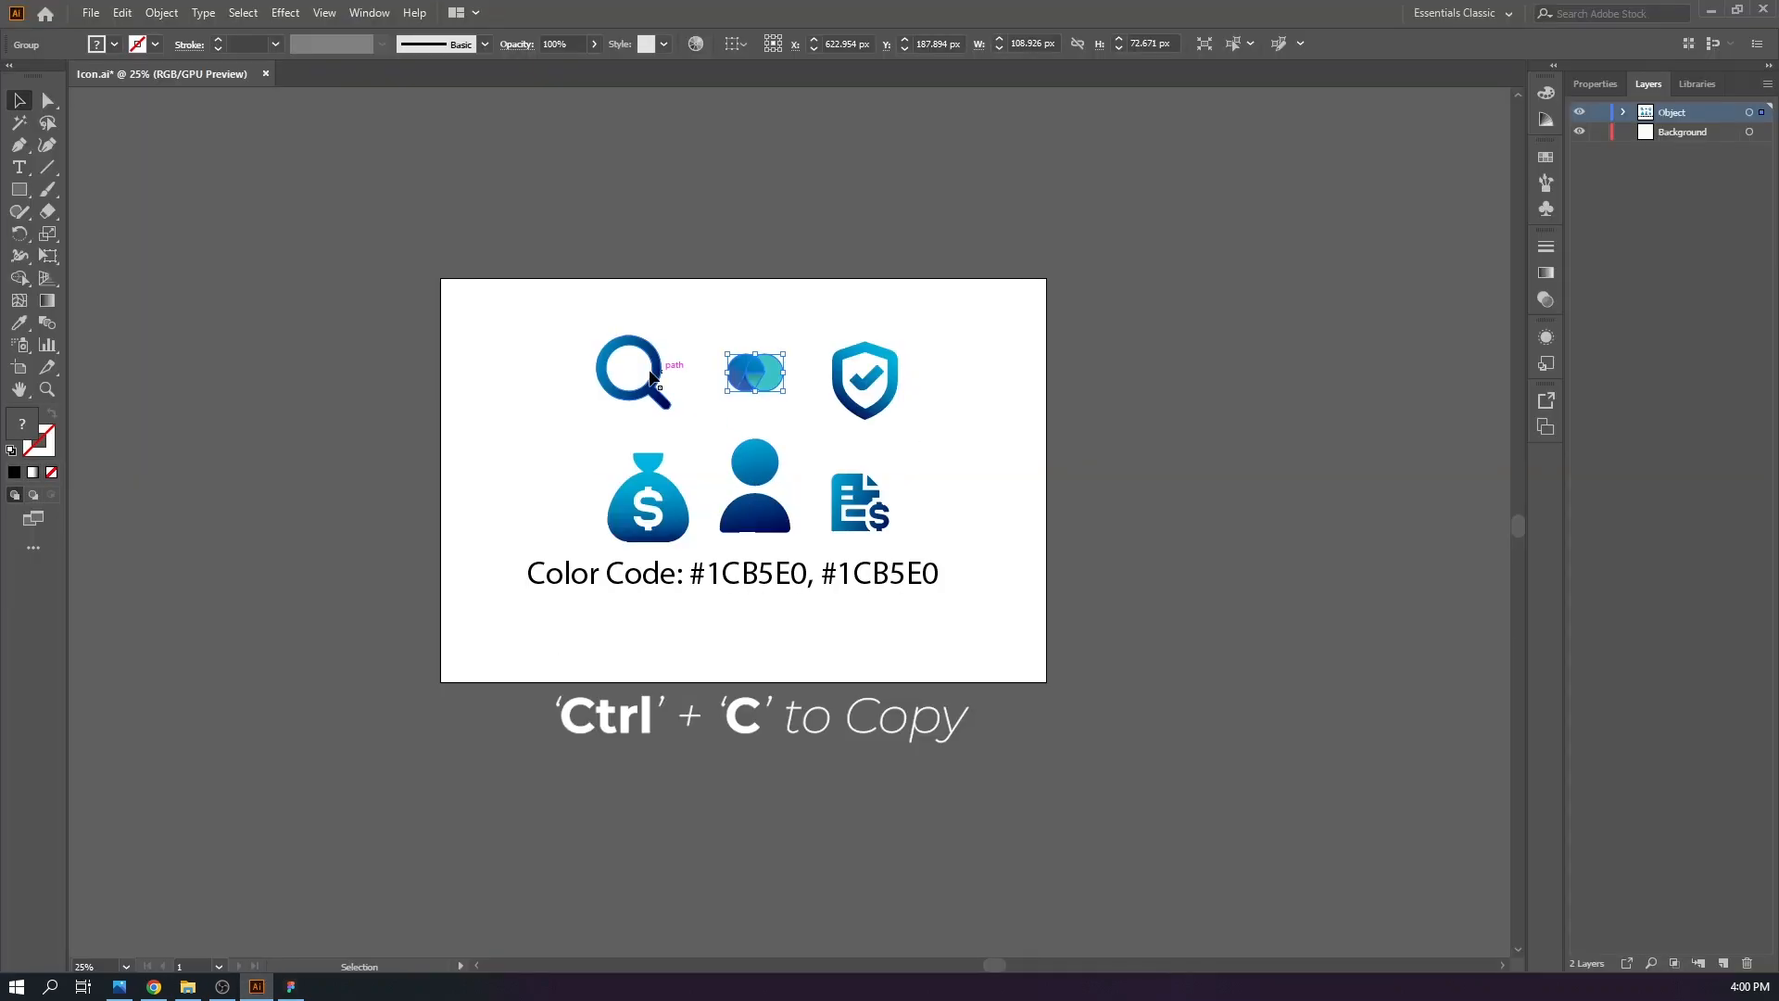
Copy the magnifier icon from Icon.ai in Illustrator and paste it into the Figma header
left_click(637, 397)
key("ctrl+c")
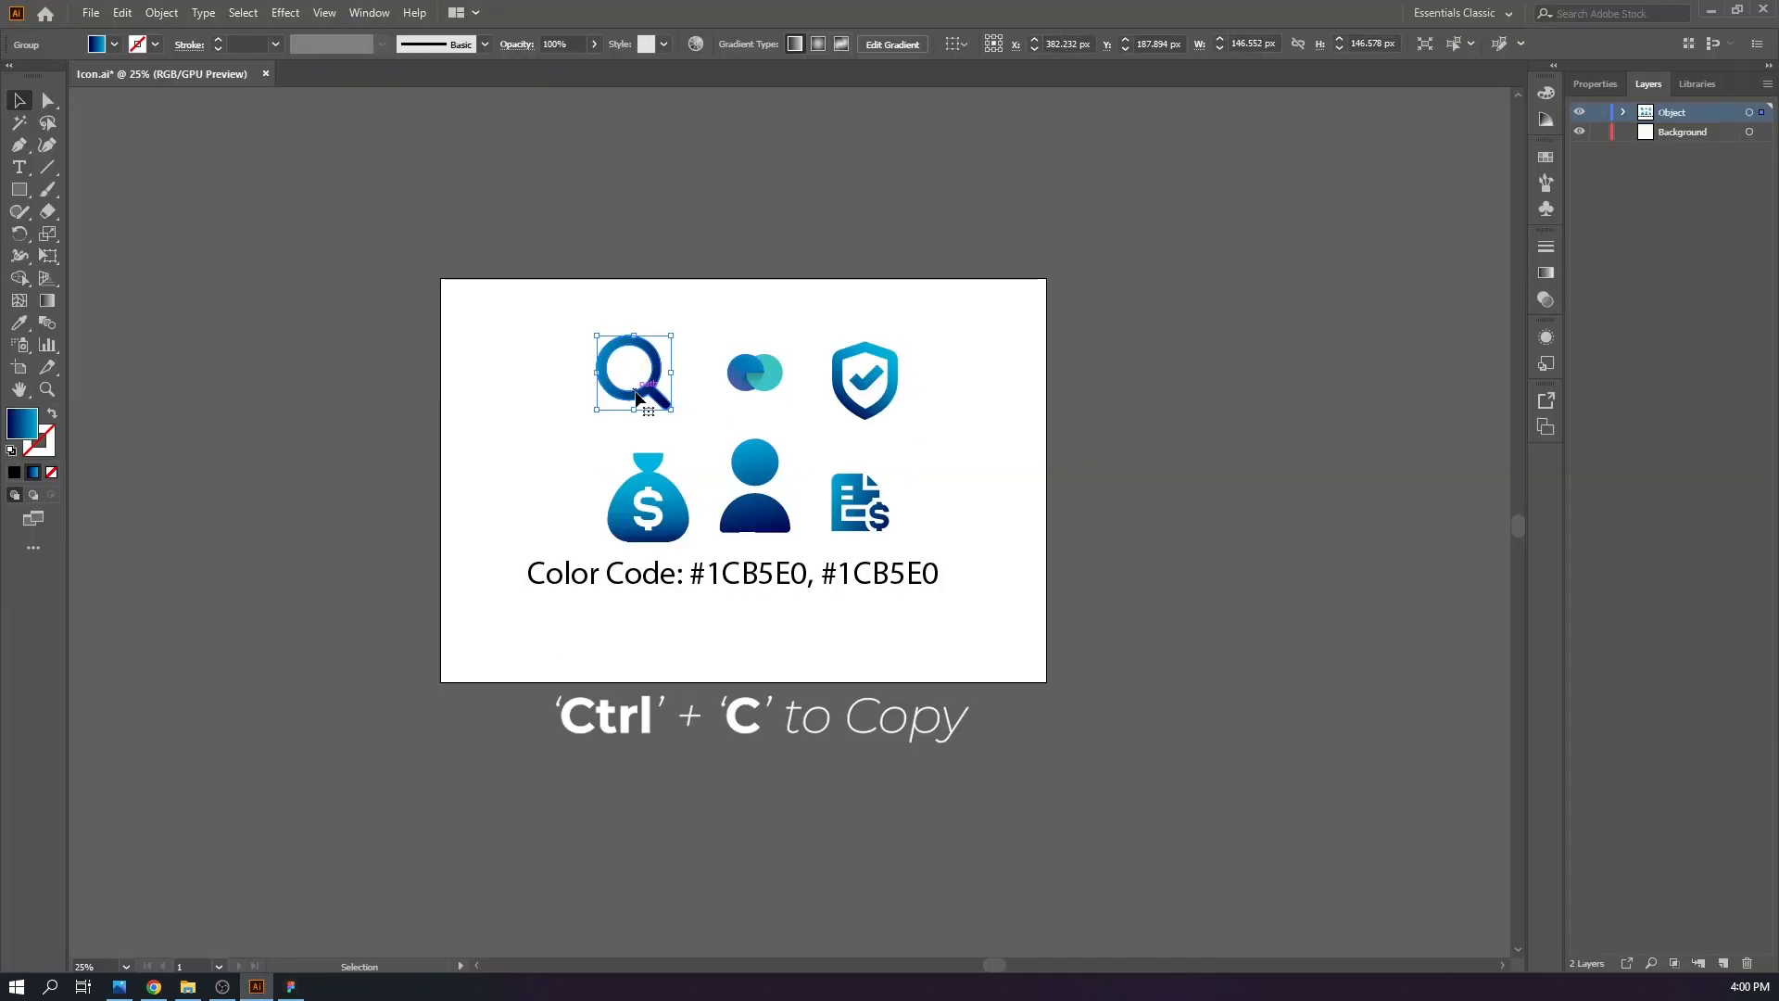
left_click(291, 988)
key("ctrl+v")
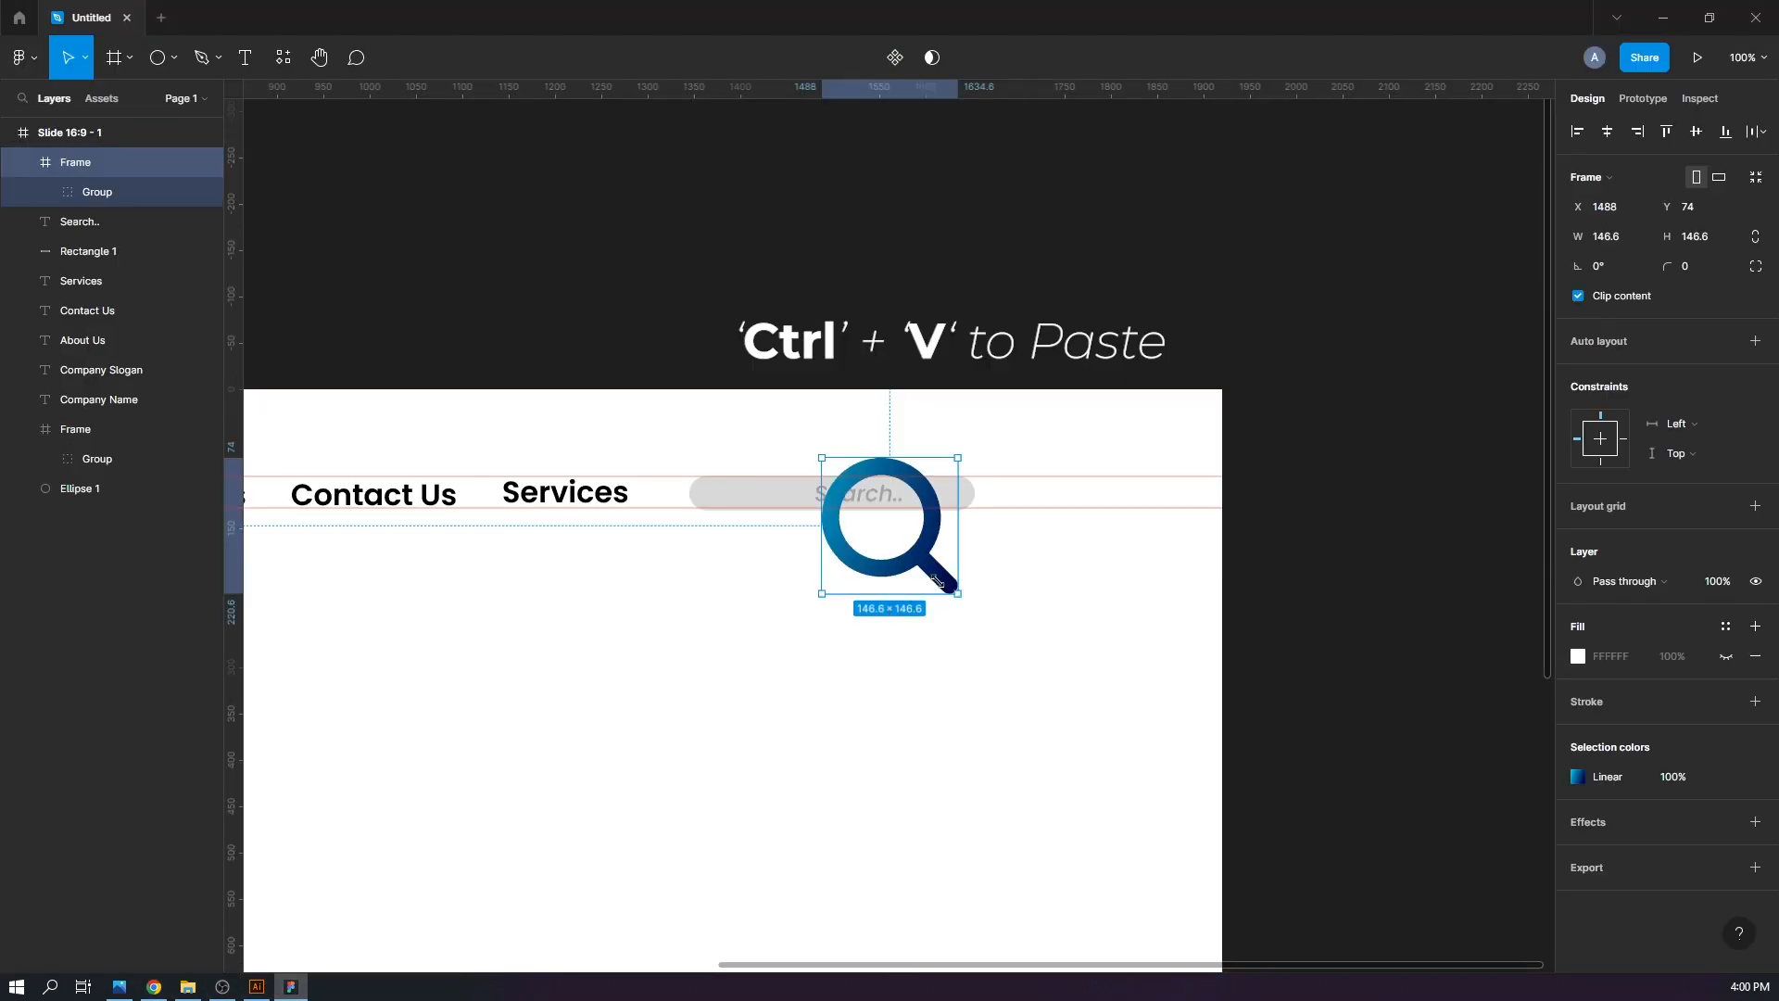
Scale the magnifier icon to about 27 × 28 and place it after the "Search.." text inside the bar at about X 1591, Y 97
left_click_drag(960, 595, 943, 505)
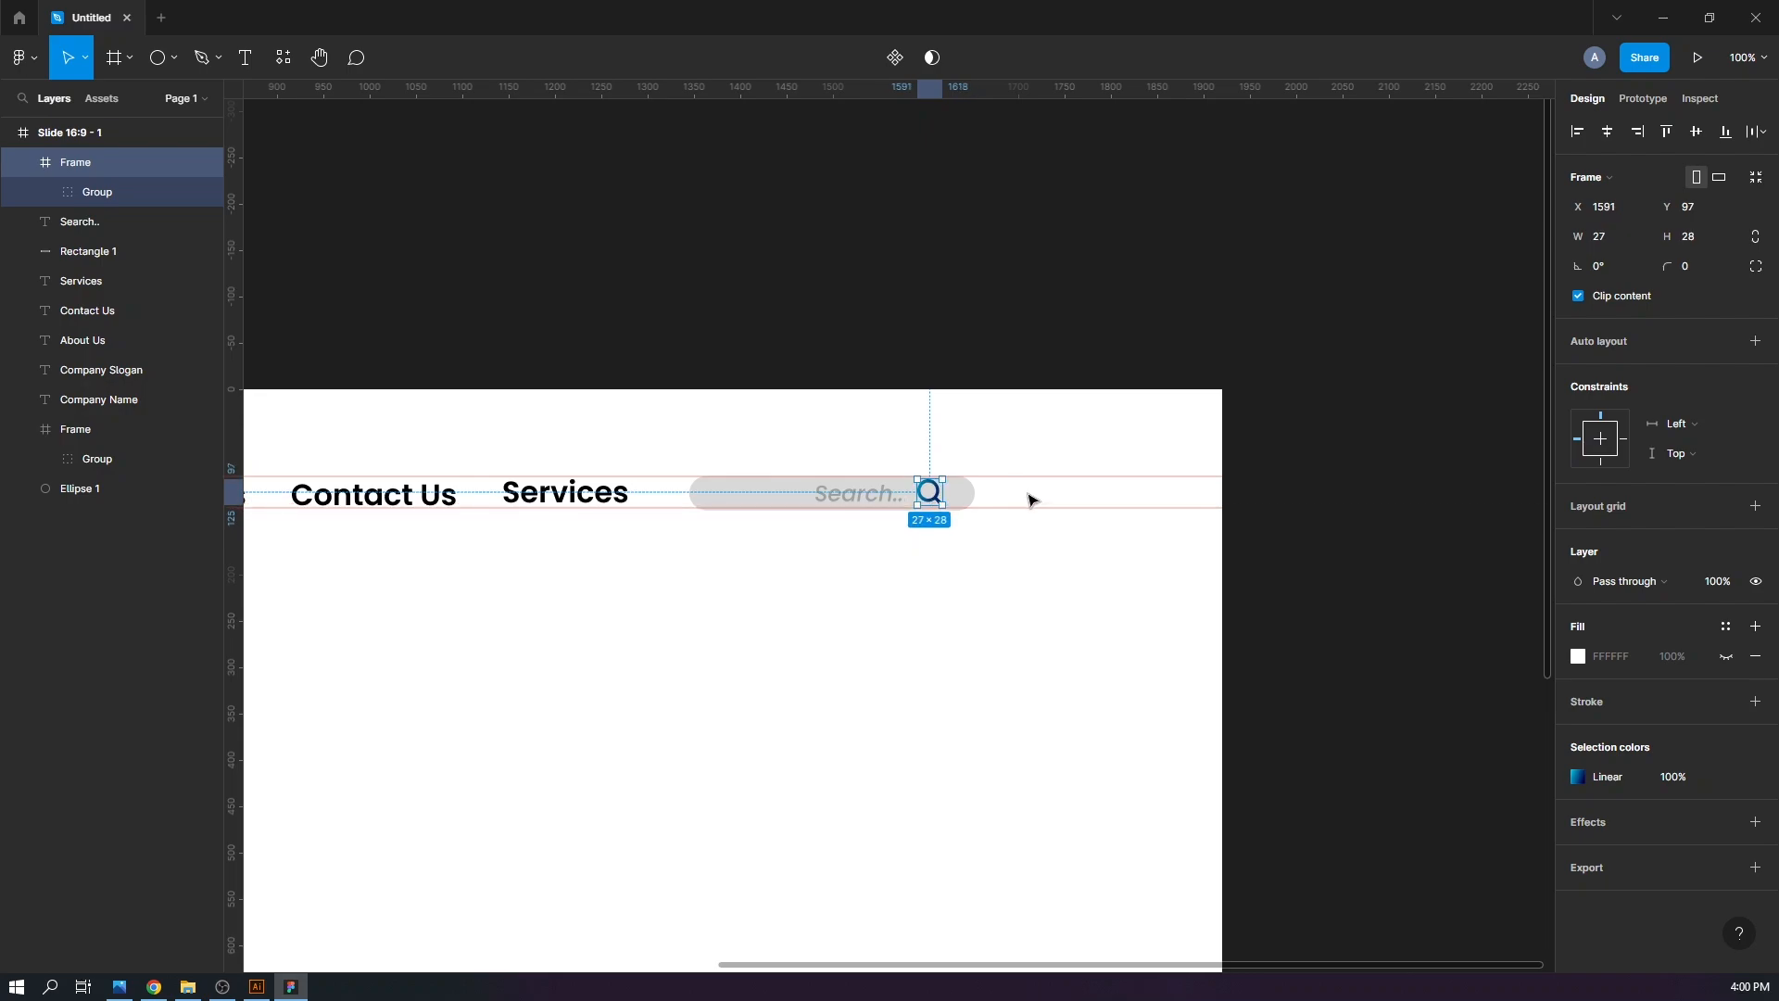
left_click(1029, 496)
left_click(937, 504)
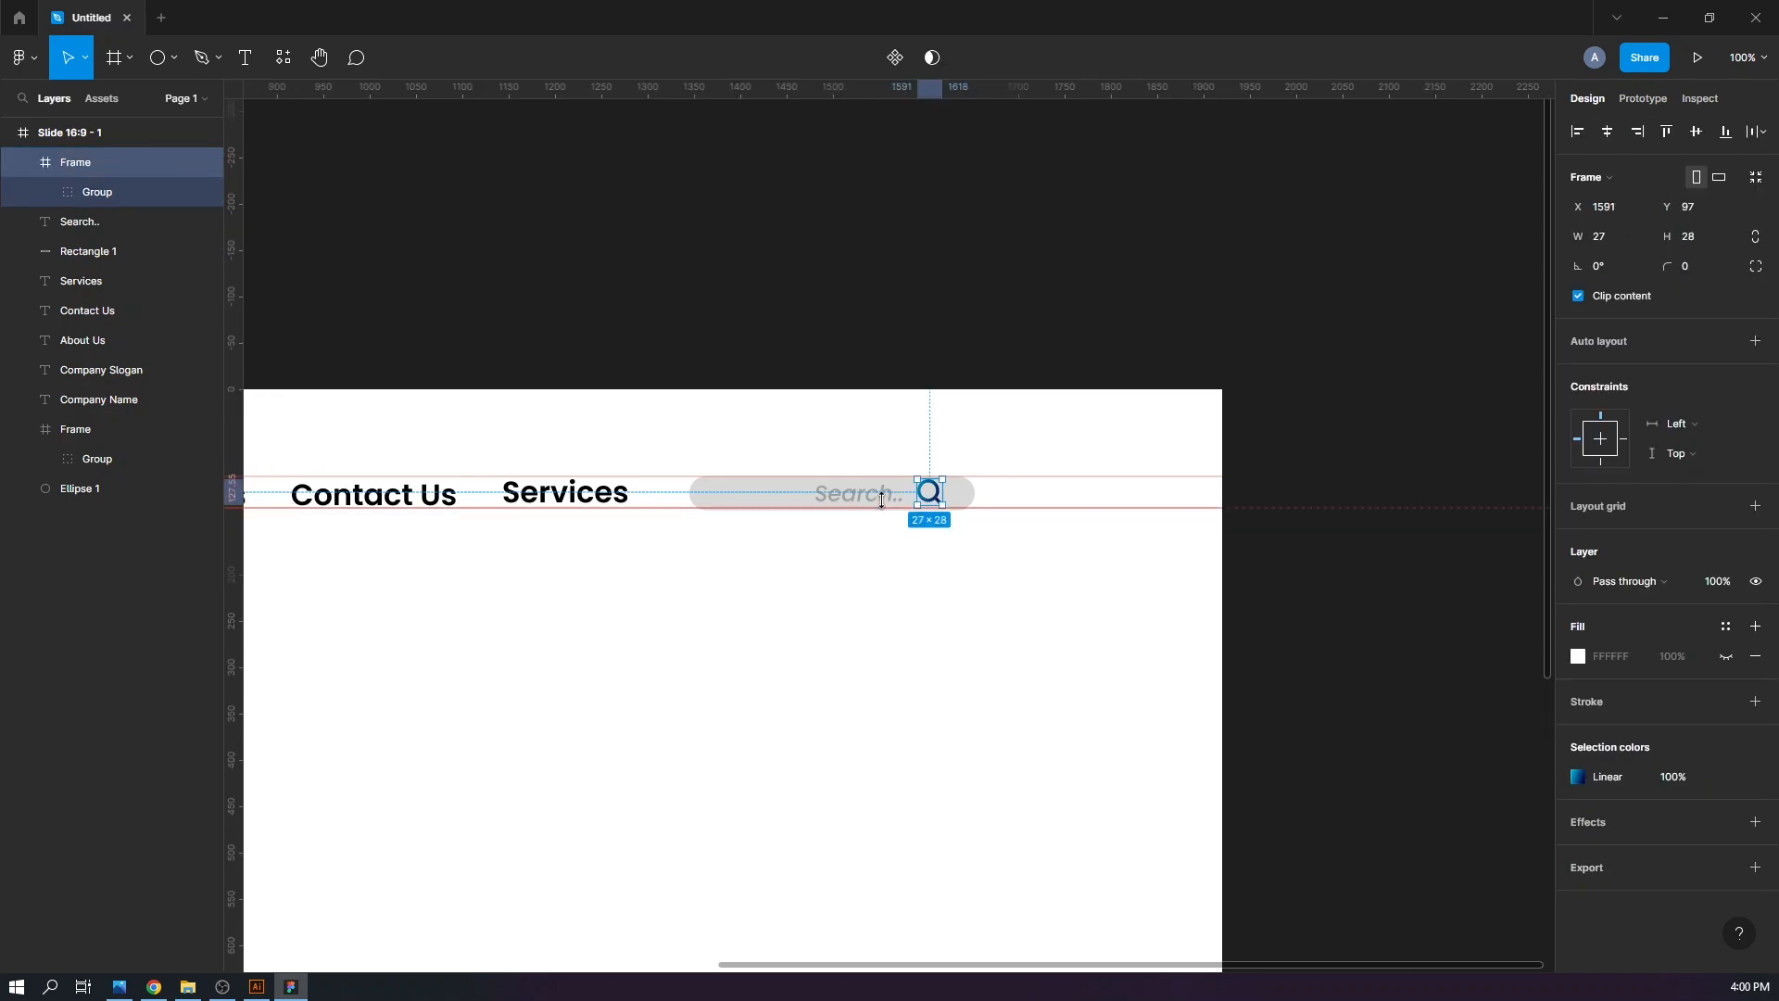
Change the placeholder copy to "Search..." and nudge it left, away from the magnifier icon
left_click(890, 500)
double_click(892, 505)
type("k")
key("ctrl+z")
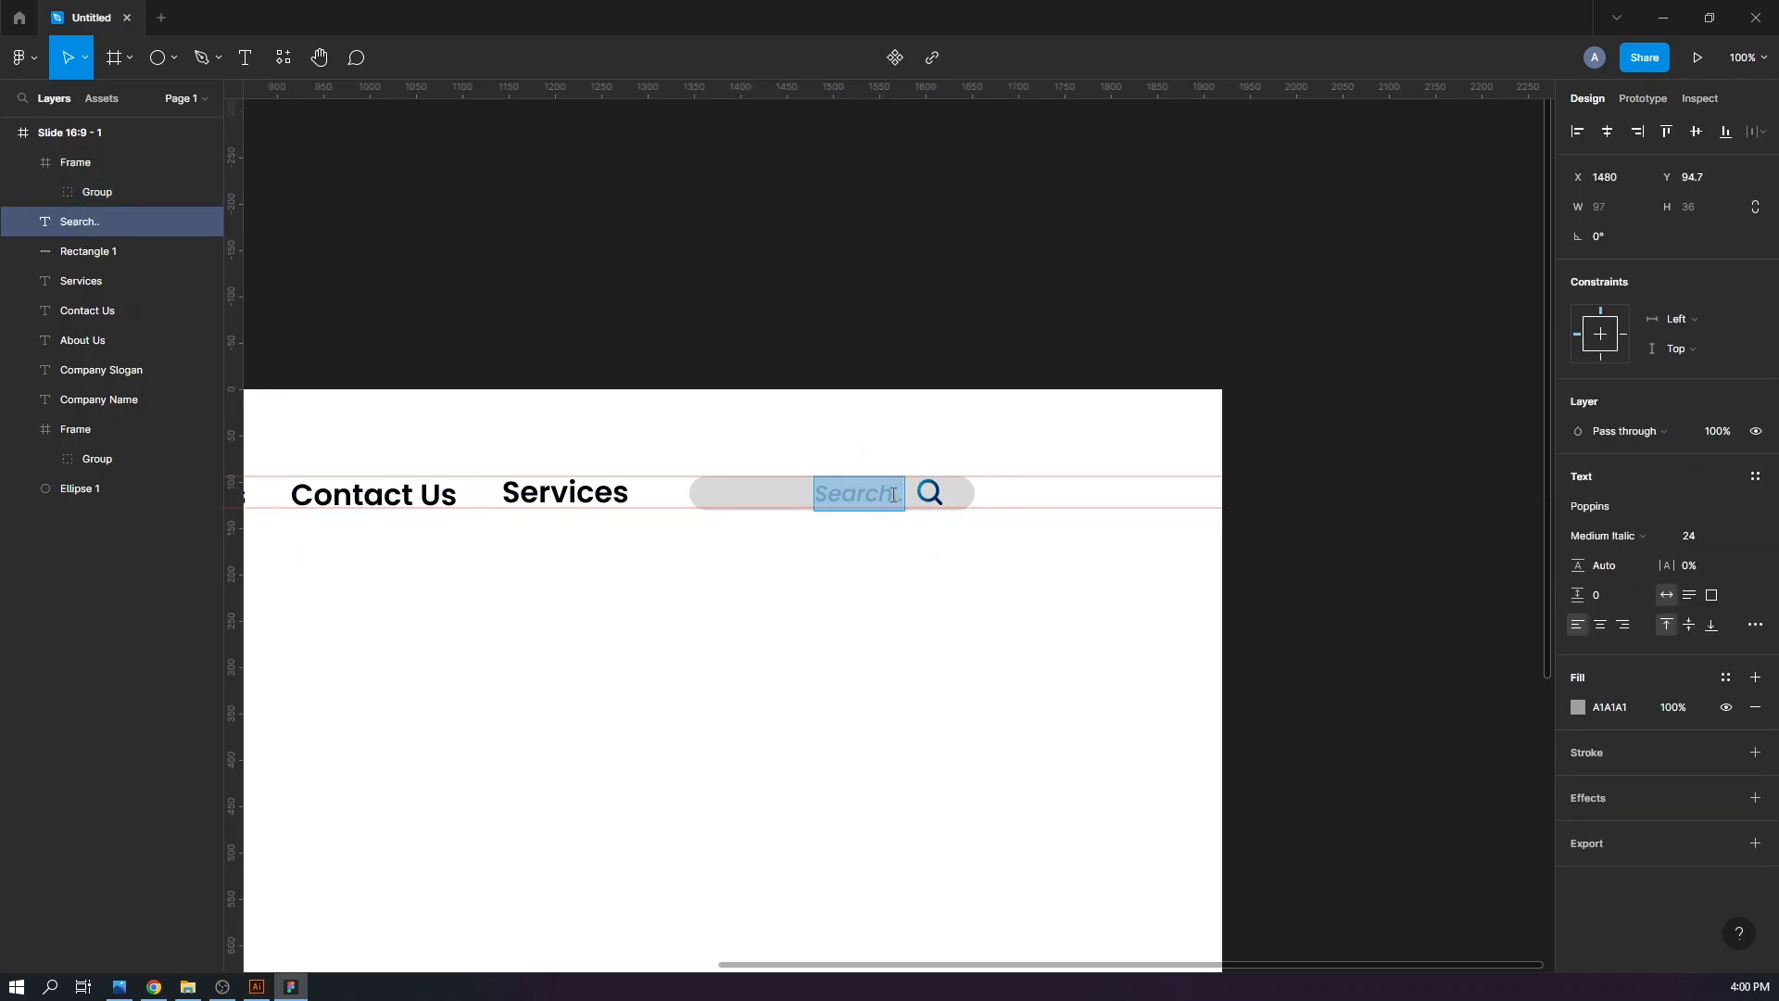
left_click(896, 504)
key("Left")
key("Left")
key("Left")
key("Left")
key("Left")
key("Left")
key("Left")
key("Left")
key("Left")
key("Left")
key("Left")
key("Left")
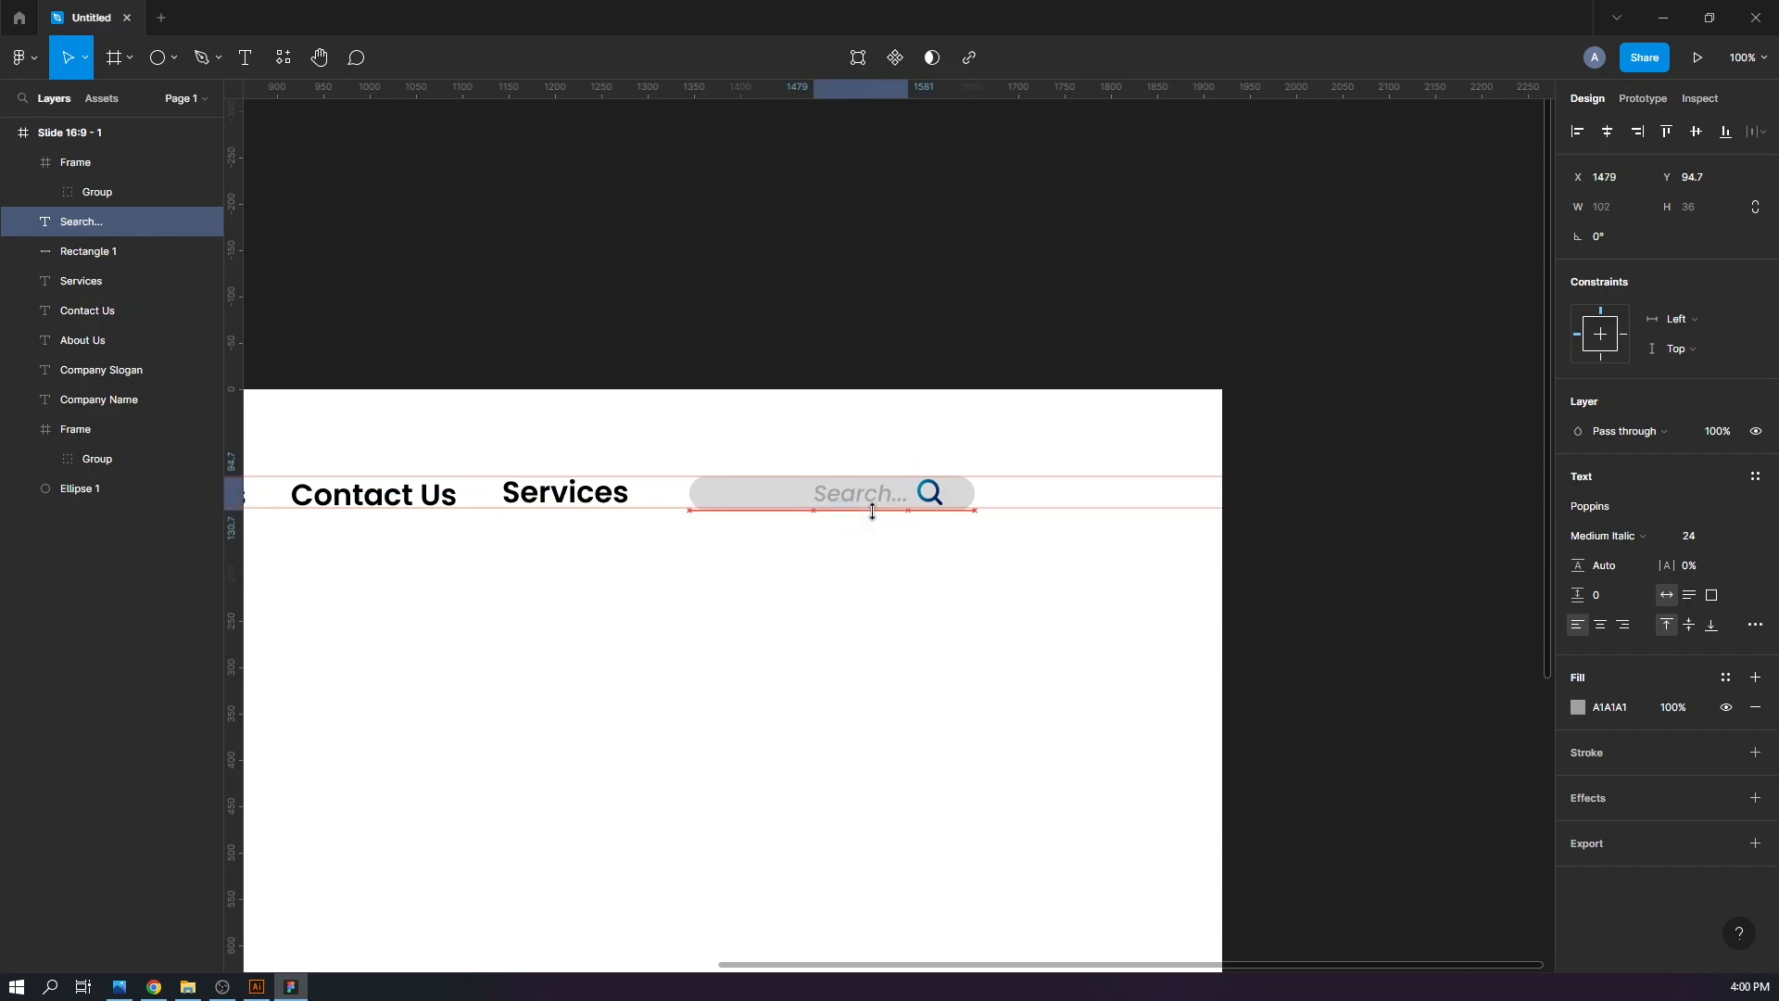
left_click(945, 602)
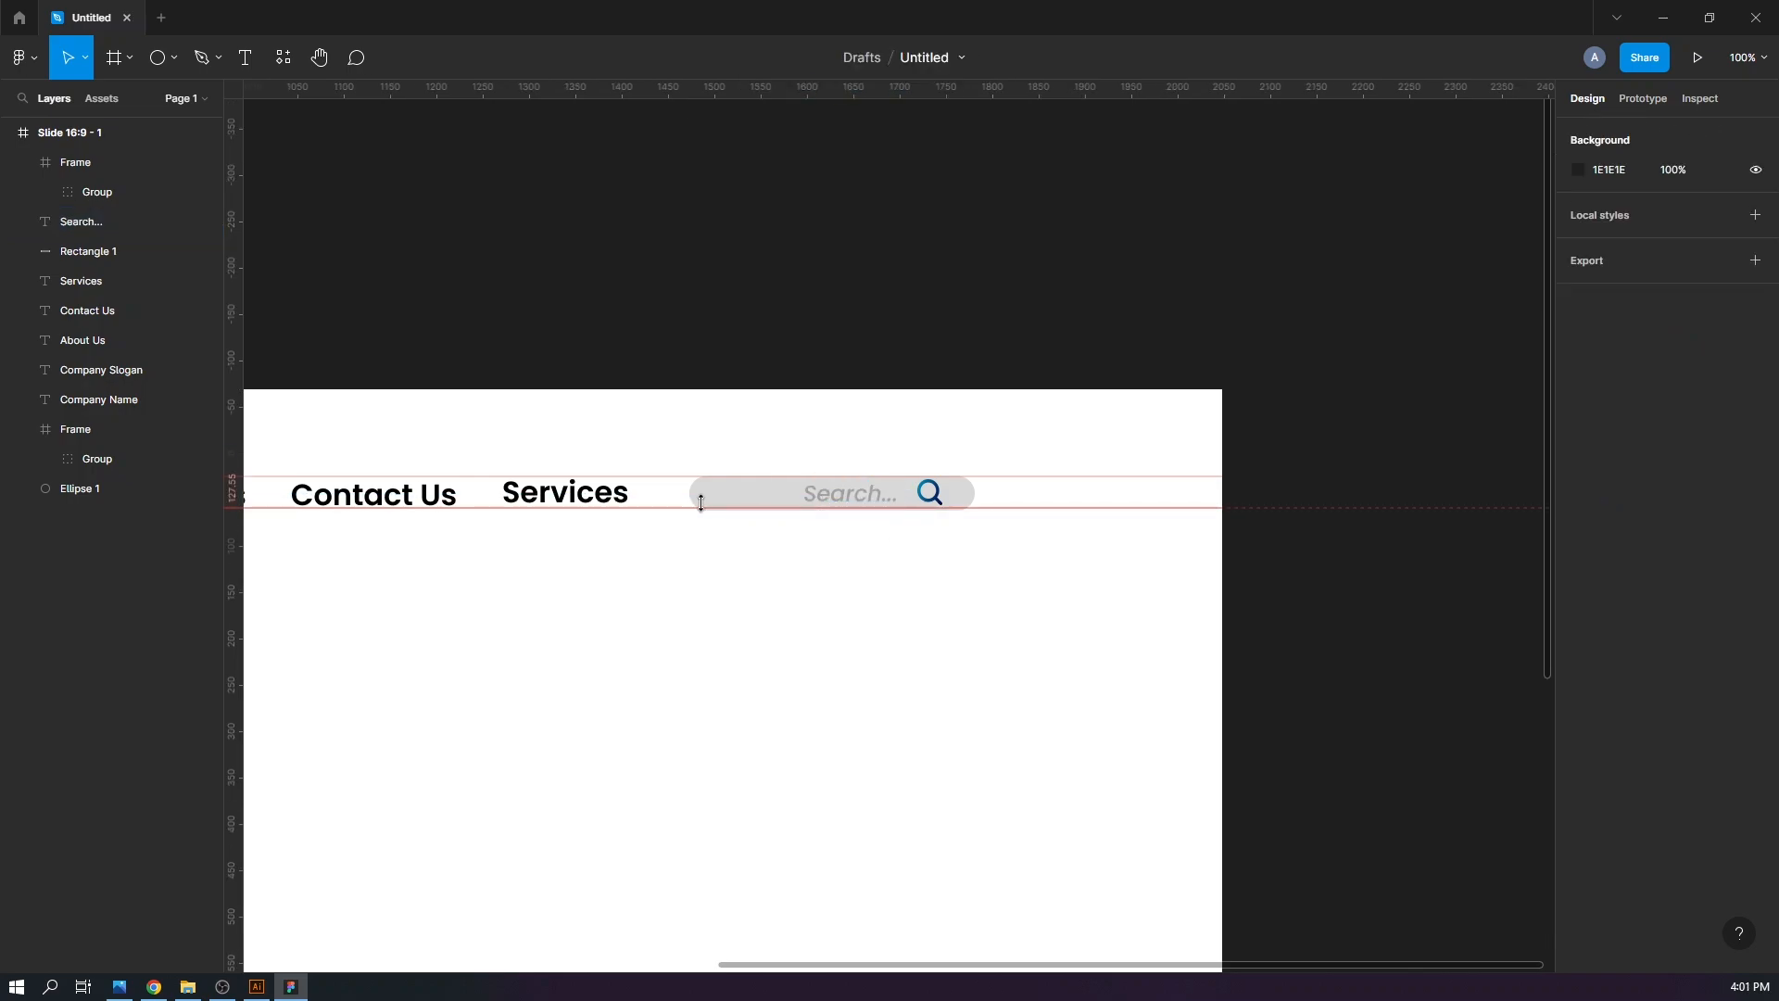
Duplicate the search bar rectangle to its right at about X 1693 and fill the copy with #1CB5E0 copied from Icon.ai in Illustrator
left_click(791, 505)
left_click_drag(790, 504, 1040, 502)
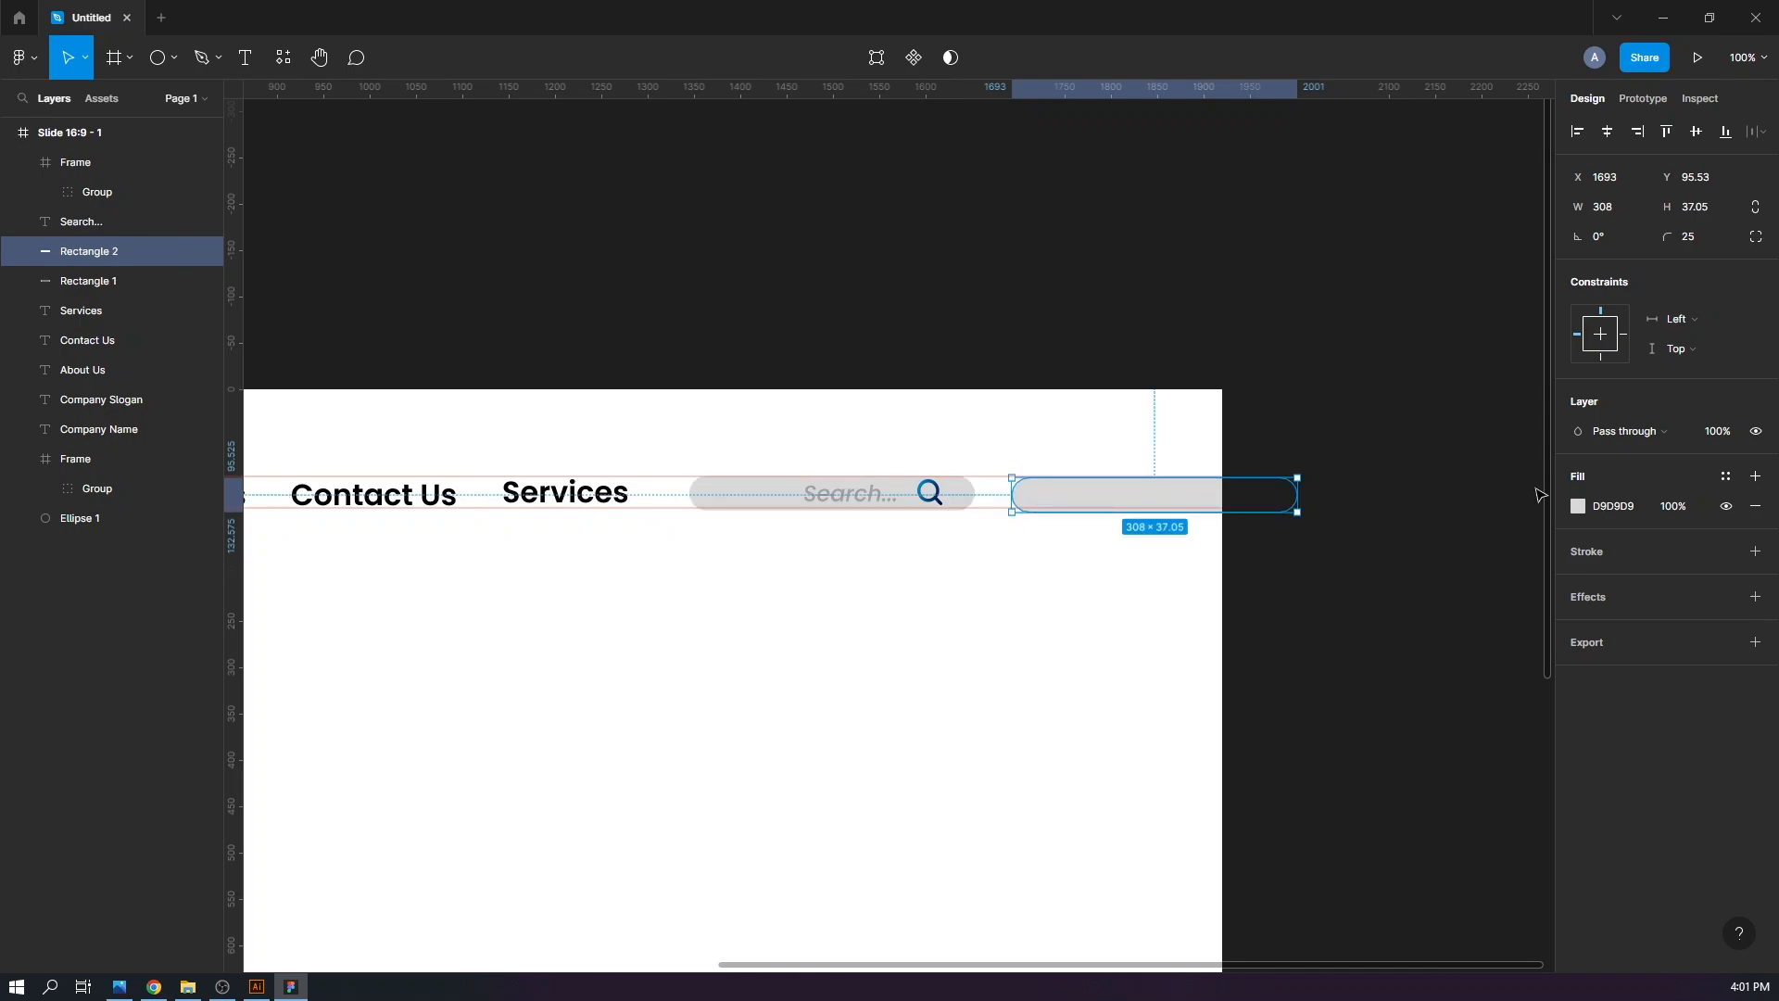
left_click(257, 986)
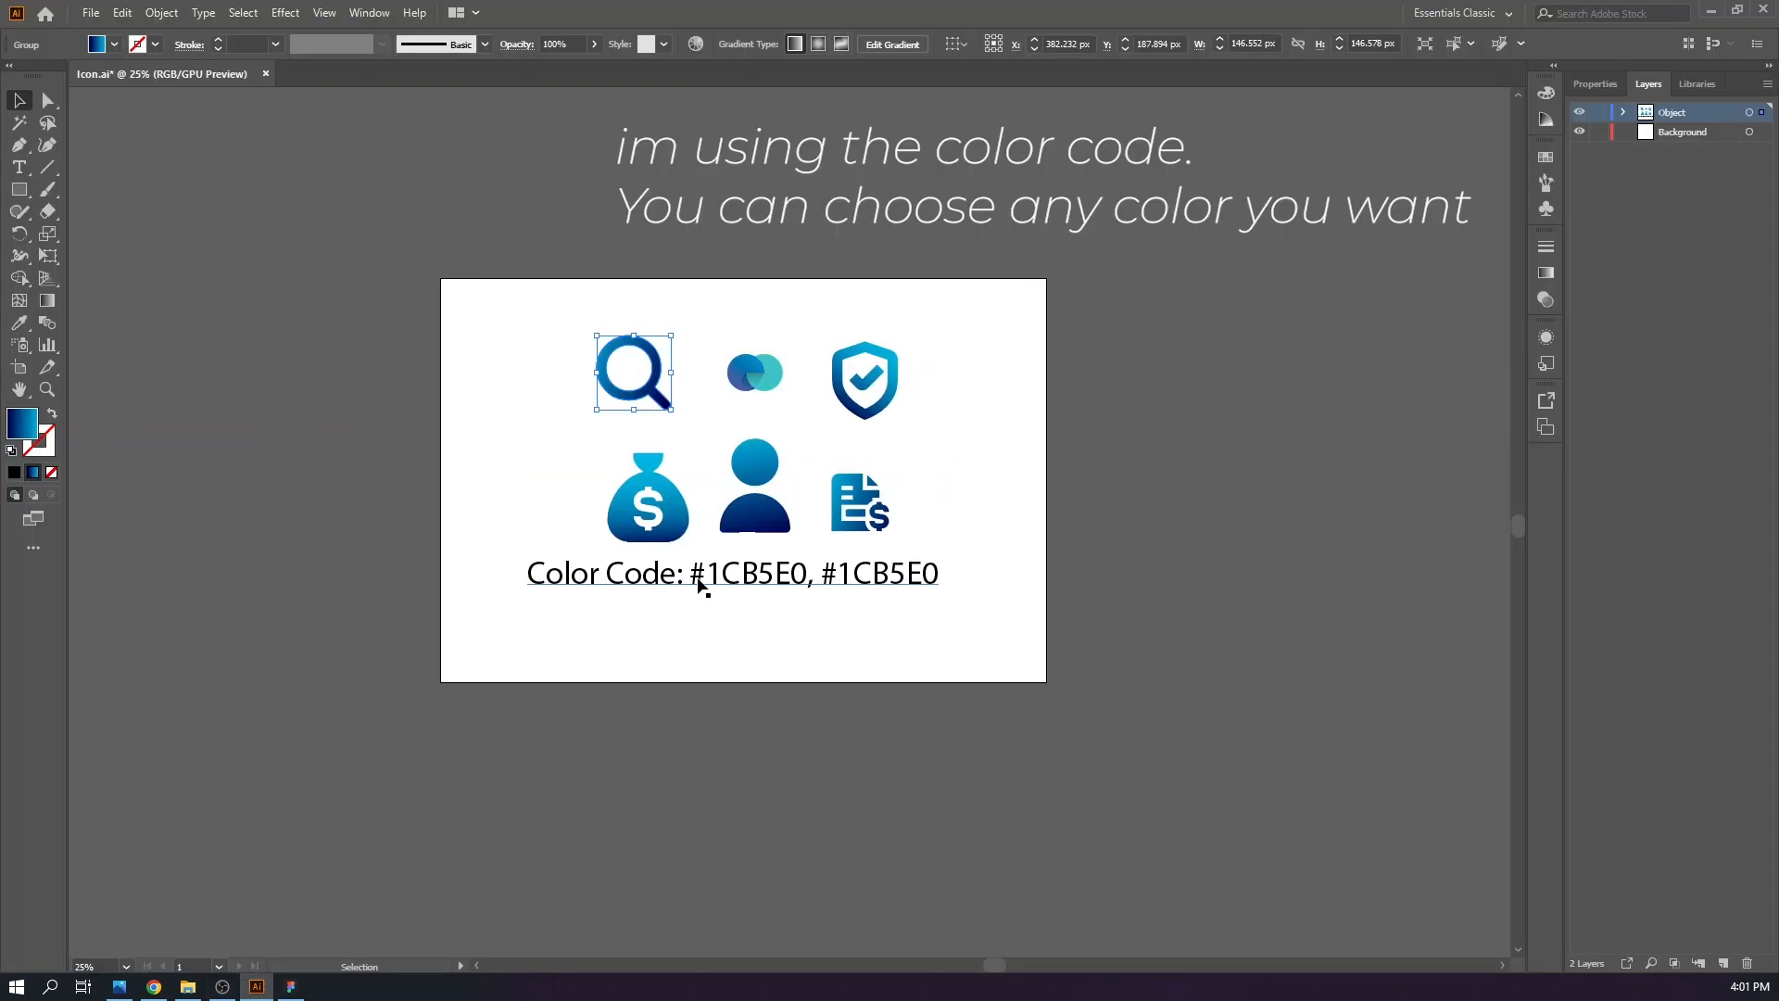
left_click_drag(692, 575, 808, 575)
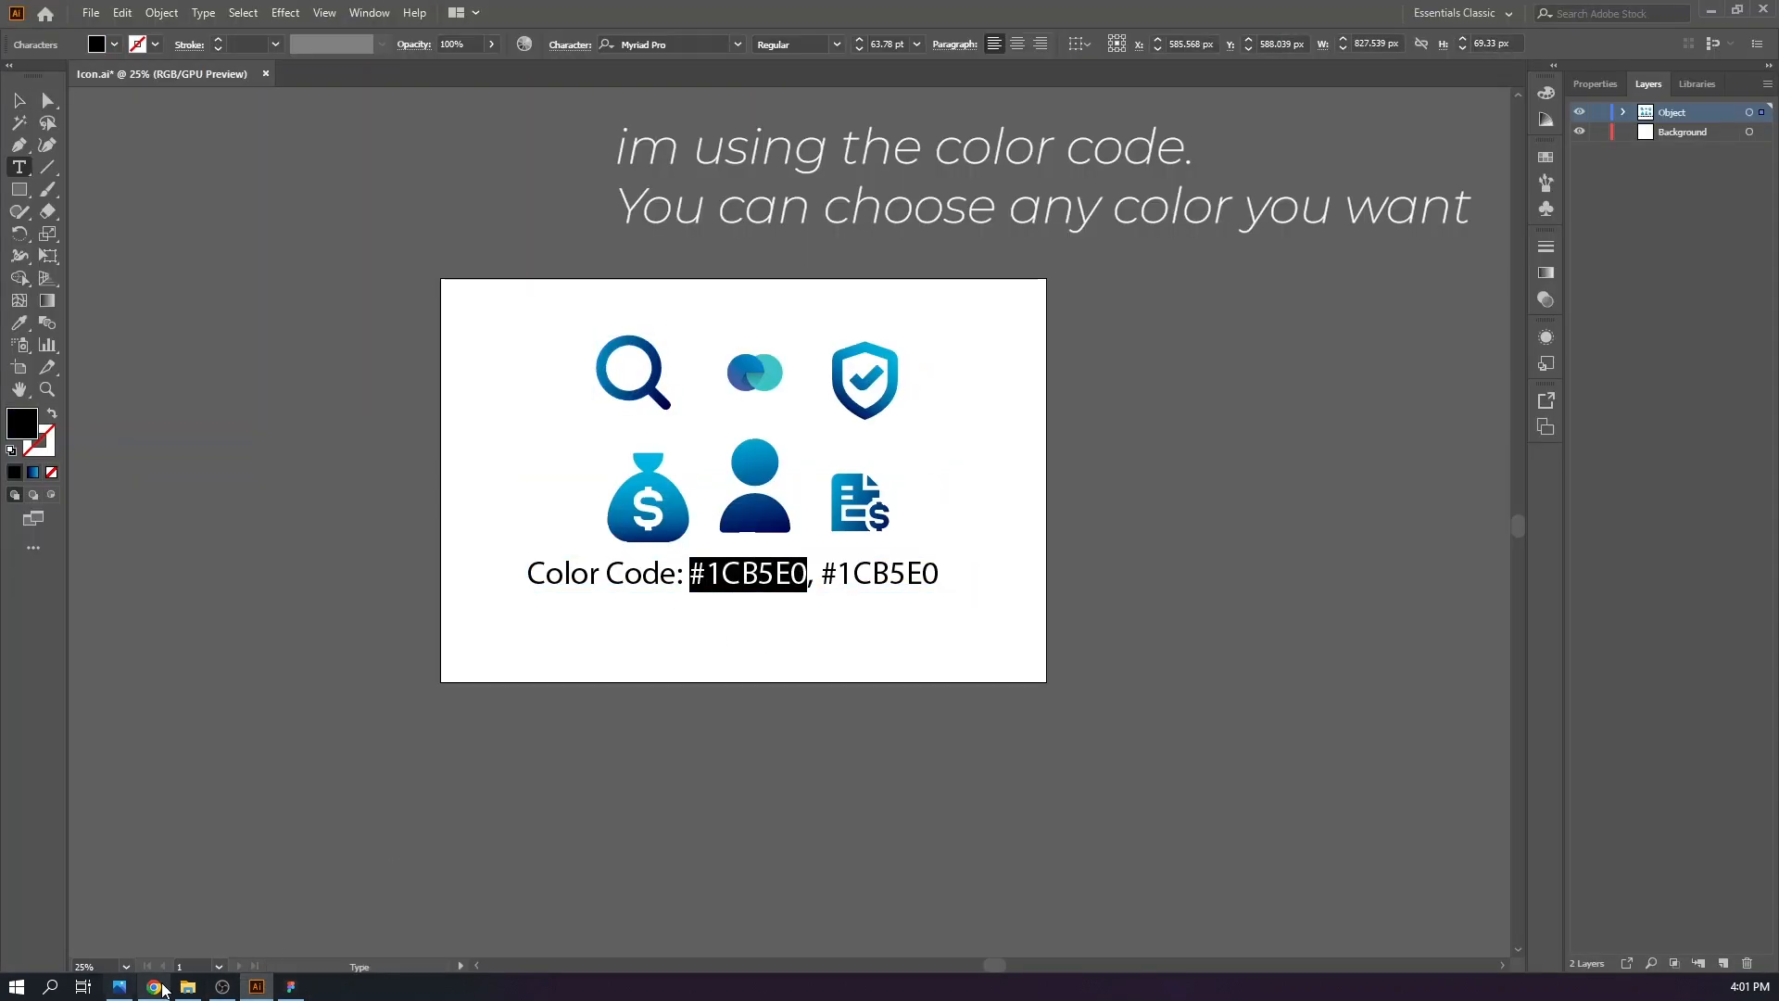
left_click(292, 986)
left_click(1580, 509)
key("ctrl+v")
key("Return")
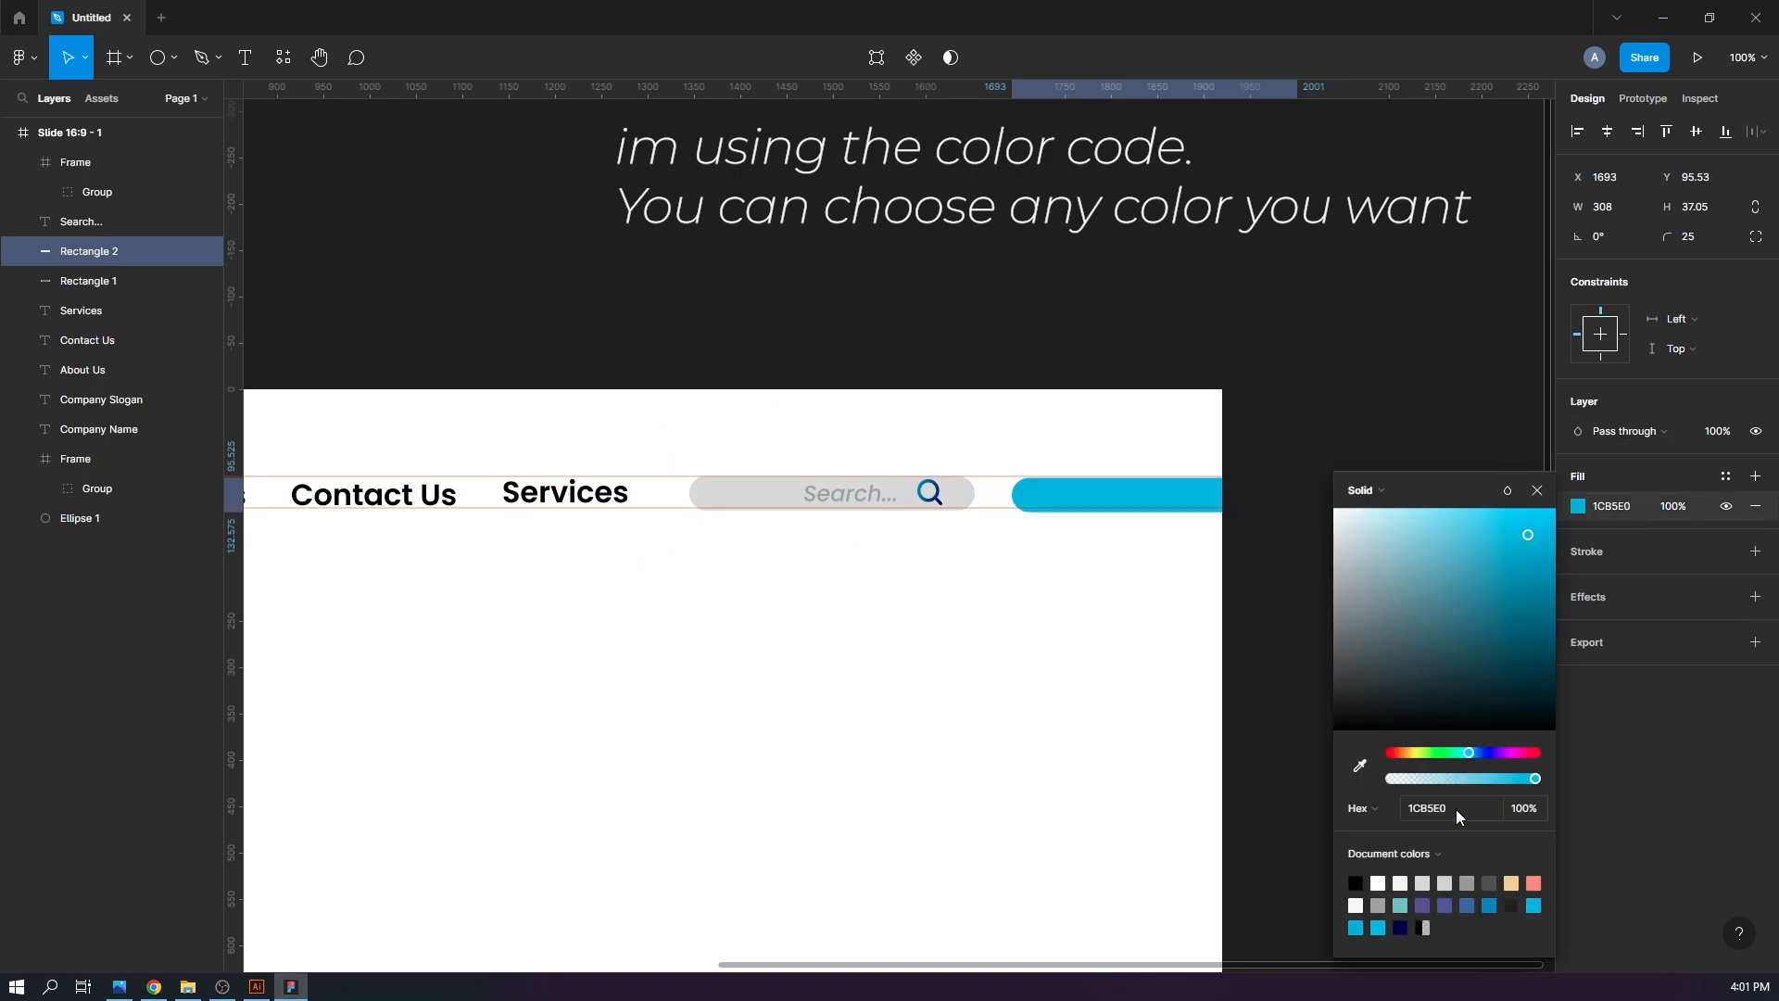
Nudge the blue rectangle up and left to X 1686, Y 91.53
key("Up")
key("Up")
key("Up")
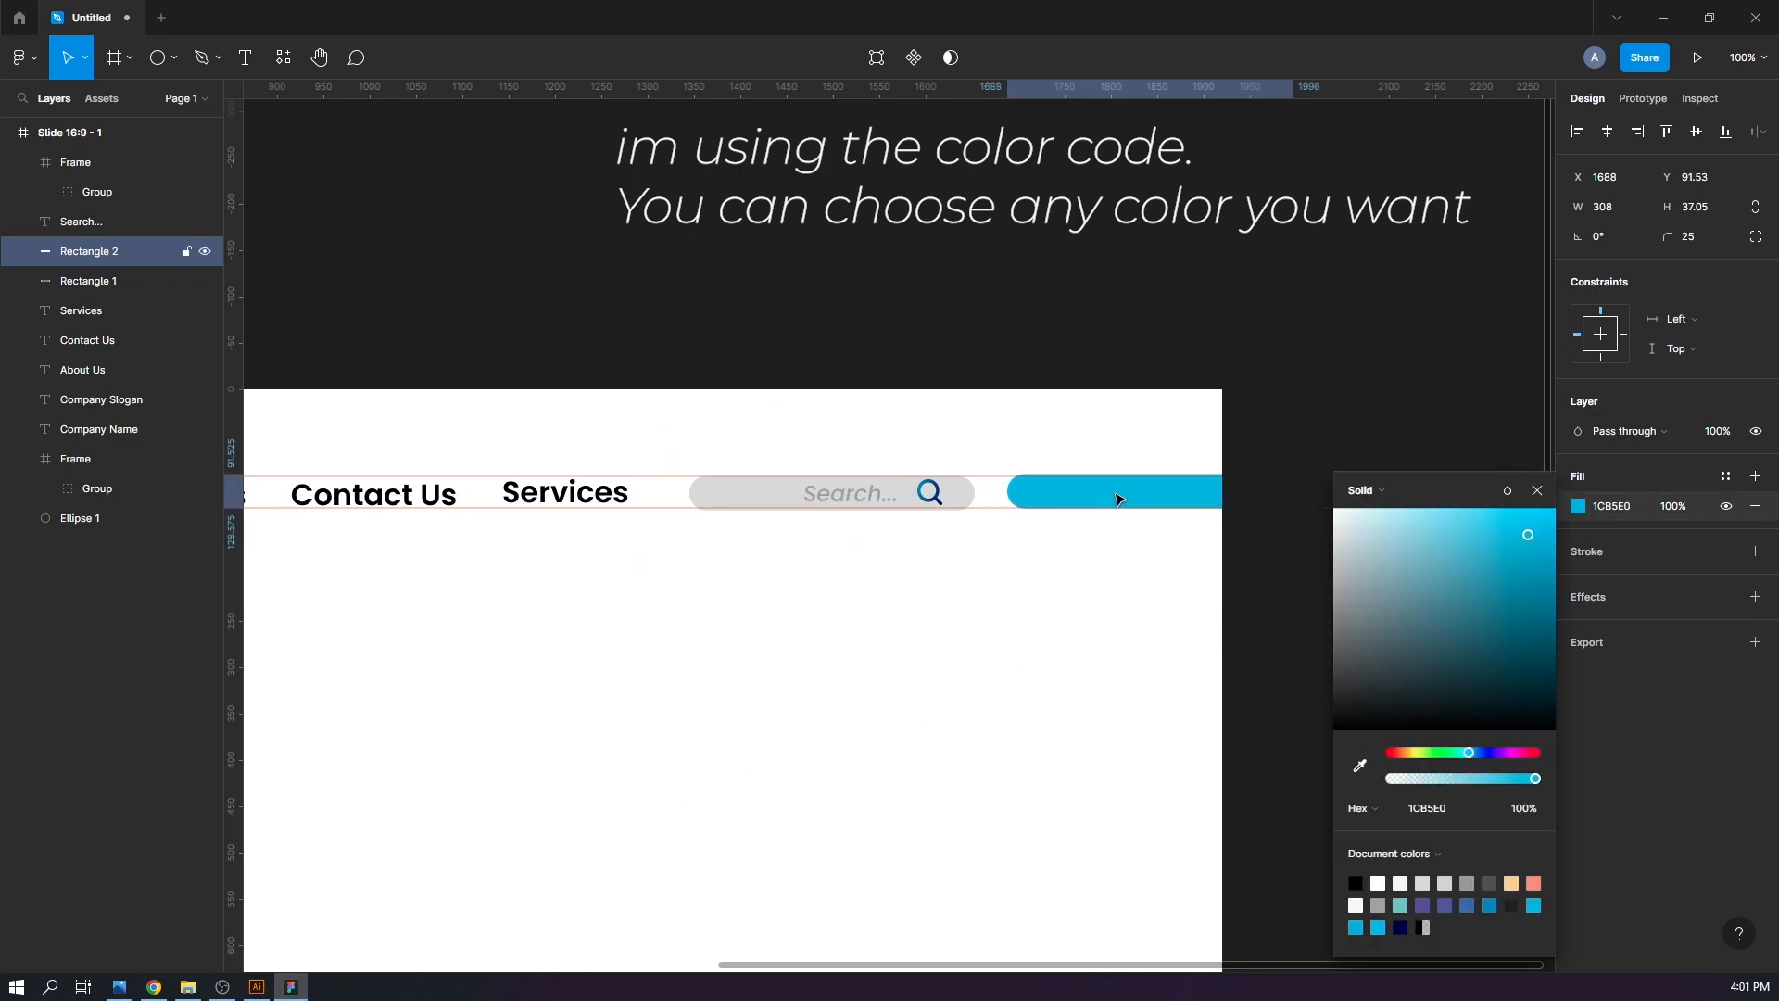
Apply the second #1CB5E0 code from the Illustrator file to the blue rectangle and shift its fill shade to 2FAFD2
left_click(256, 986)
double_click(844, 573)
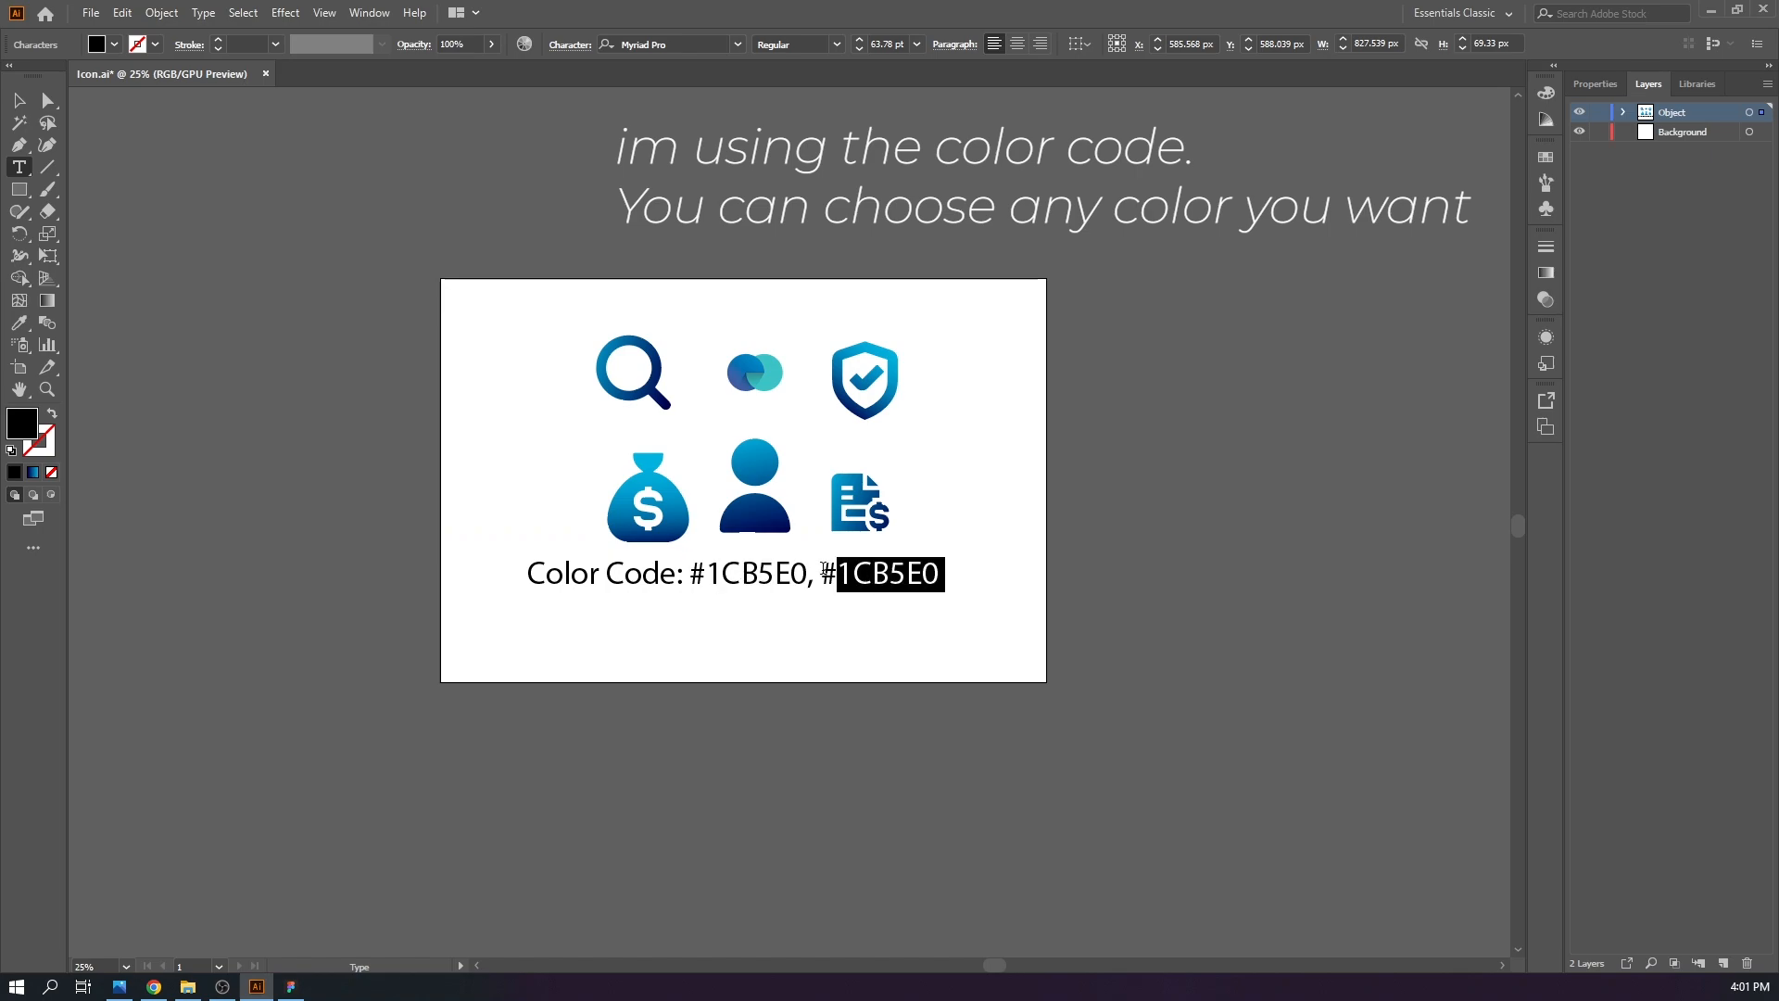
left_click_drag(823, 569, 820, 569)
key("ctrl+c")
left_click(291, 986)
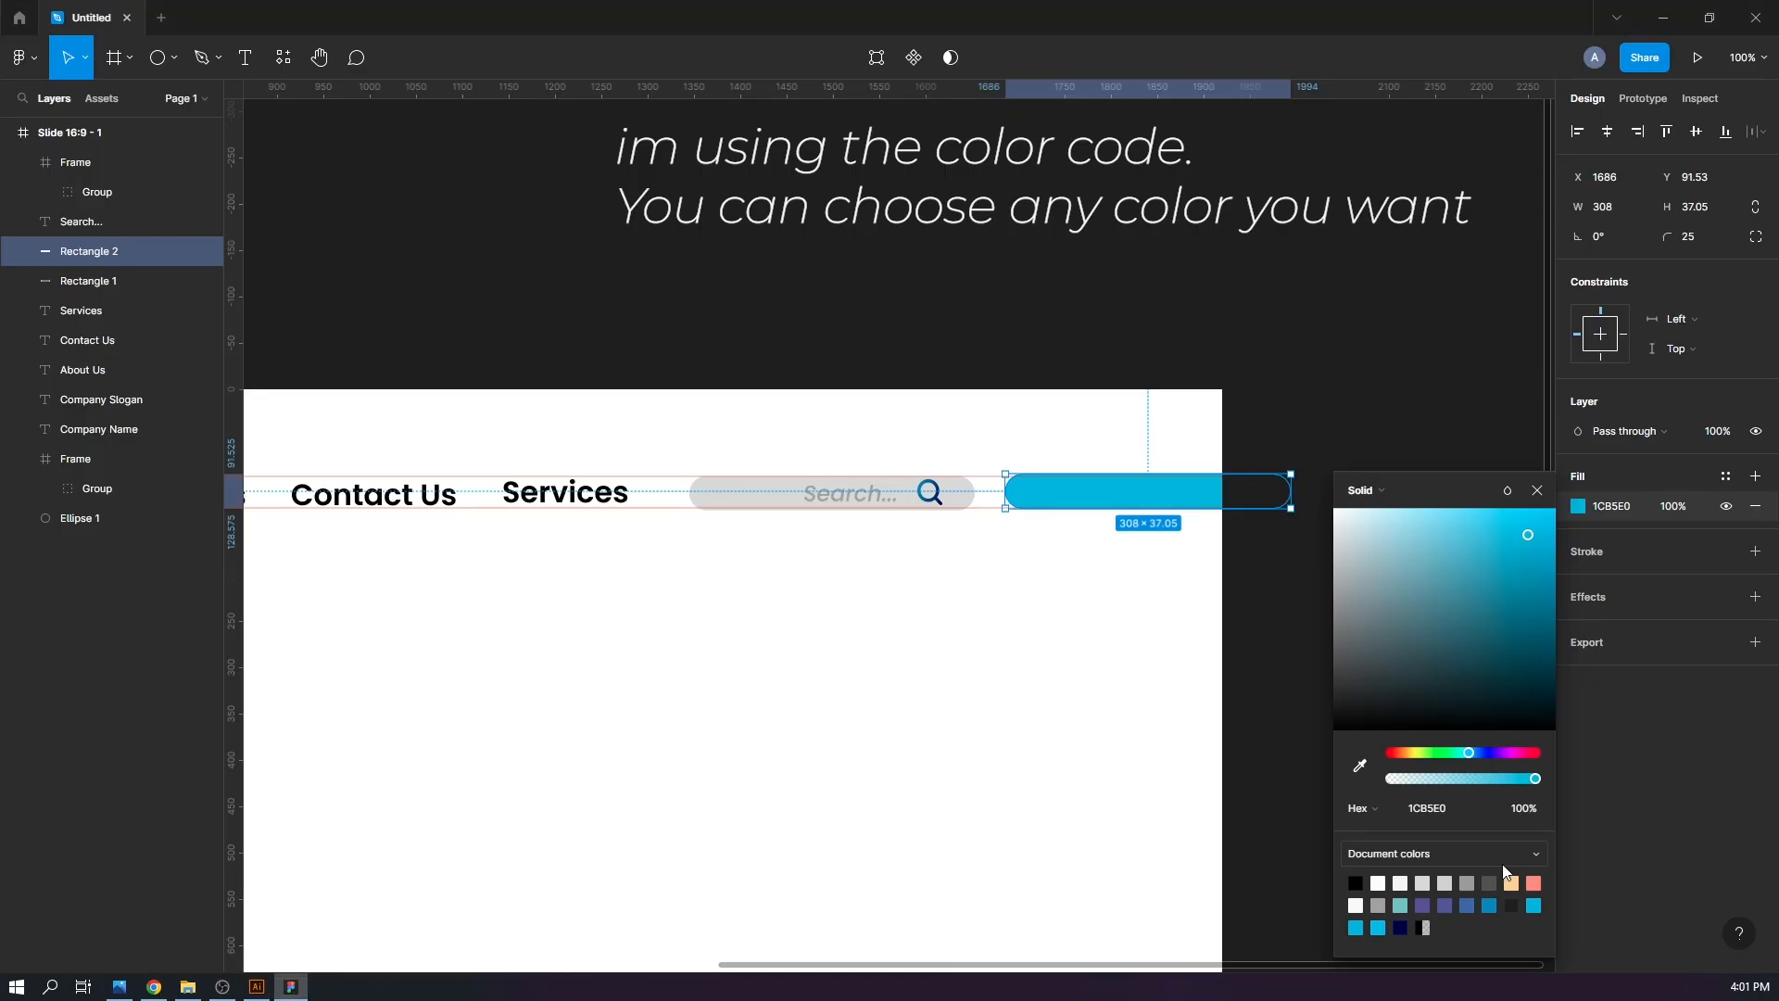
key("Return")
left_click(1449, 806)
key("ctrl+v")
left_click(1510, 574)
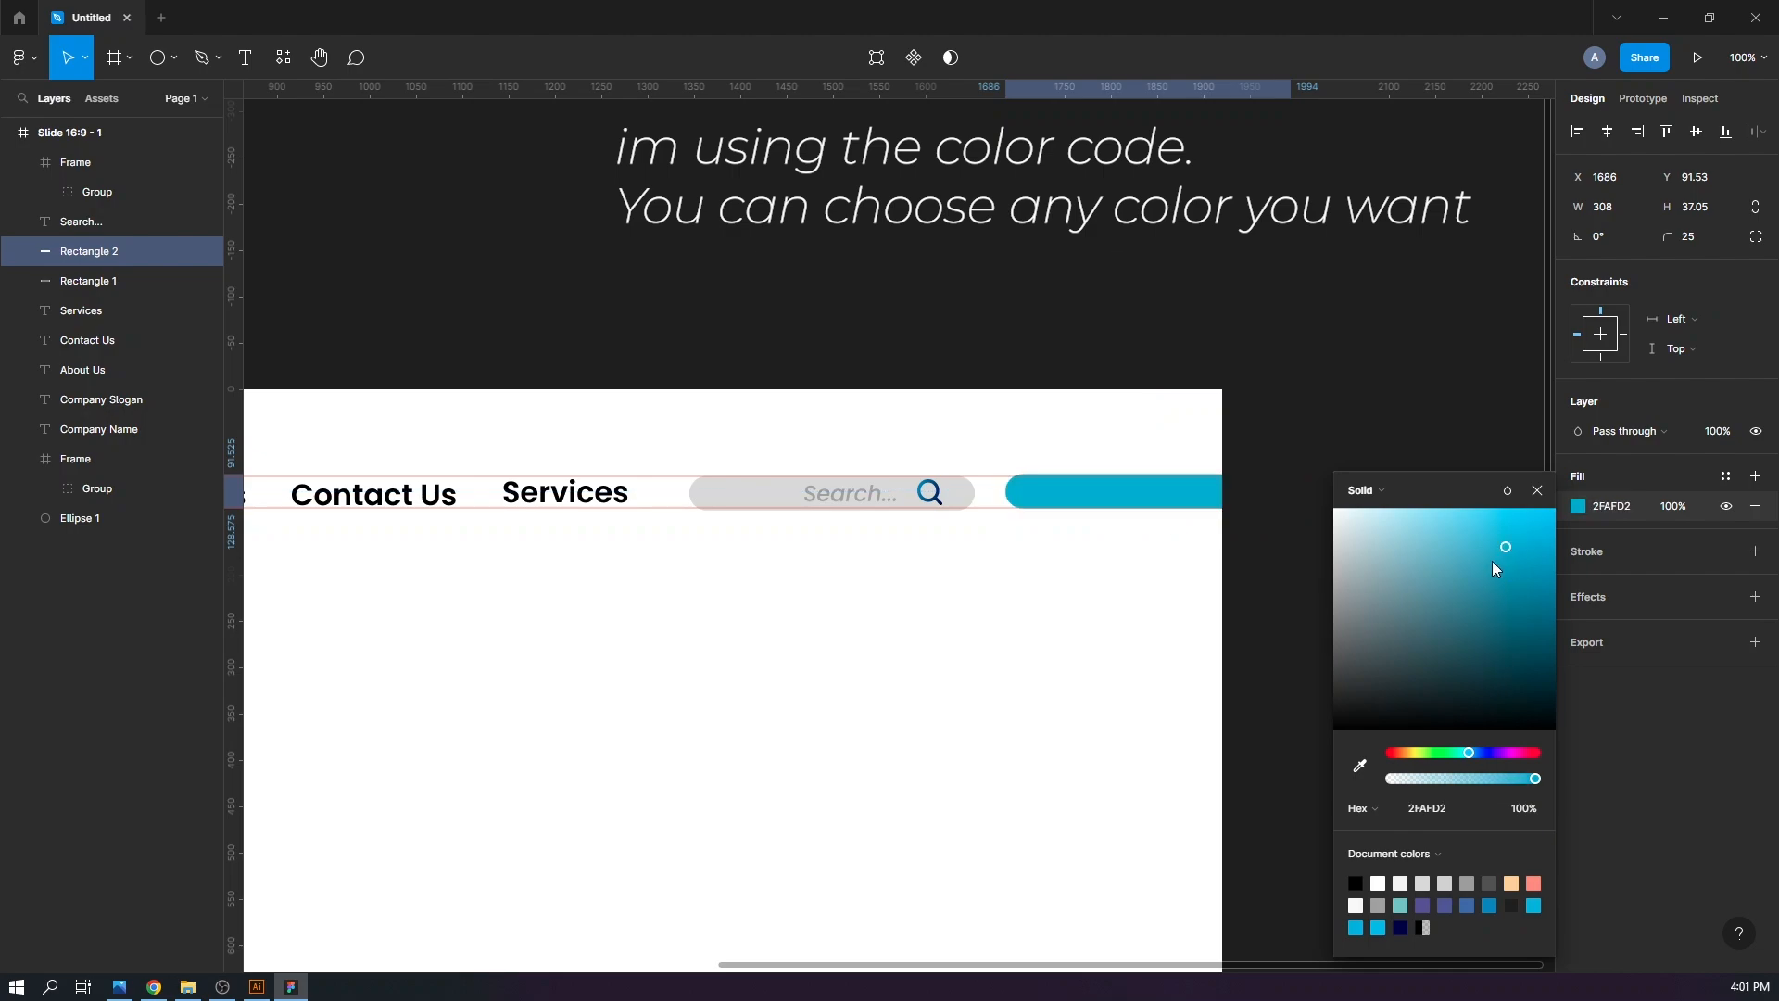
Change the blue rectangle's fill to a linear gradient running lengthwise from its left end towards the frame's right edge
left_click(1363, 490)
left_click(1369, 529)
left_click_drag(1148, 474, 1026, 492)
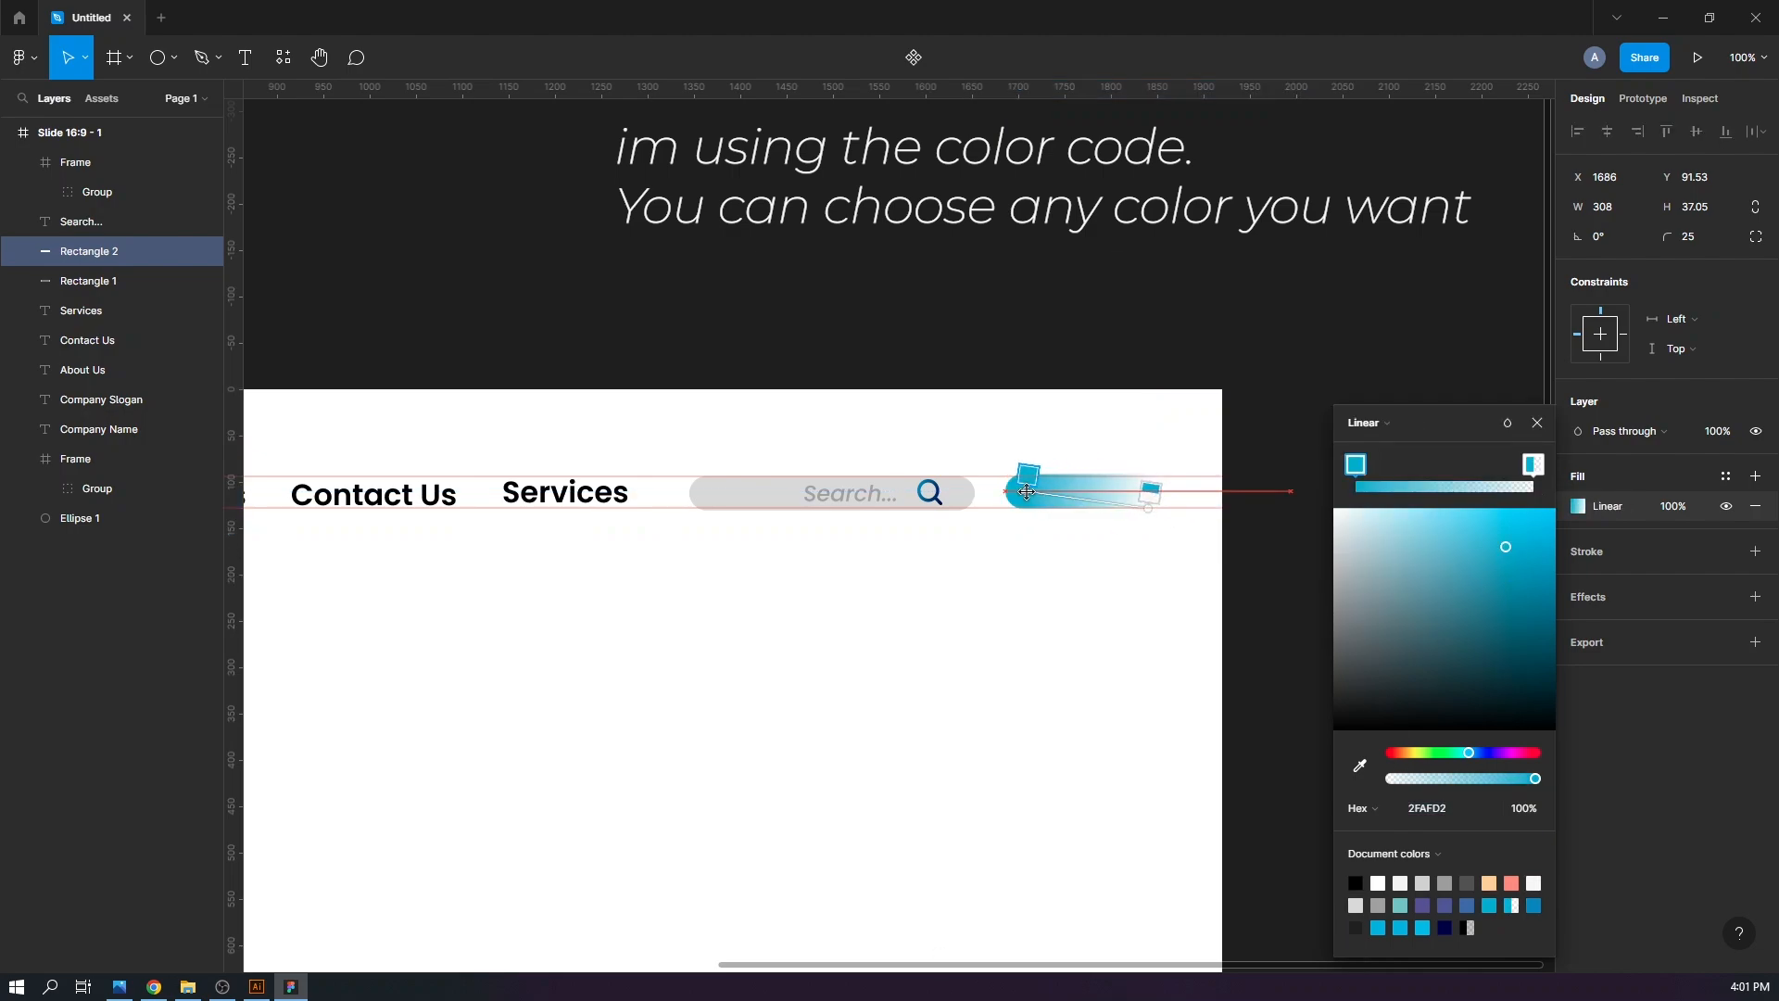
left_click_drag(1148, 508, 1205, 498)
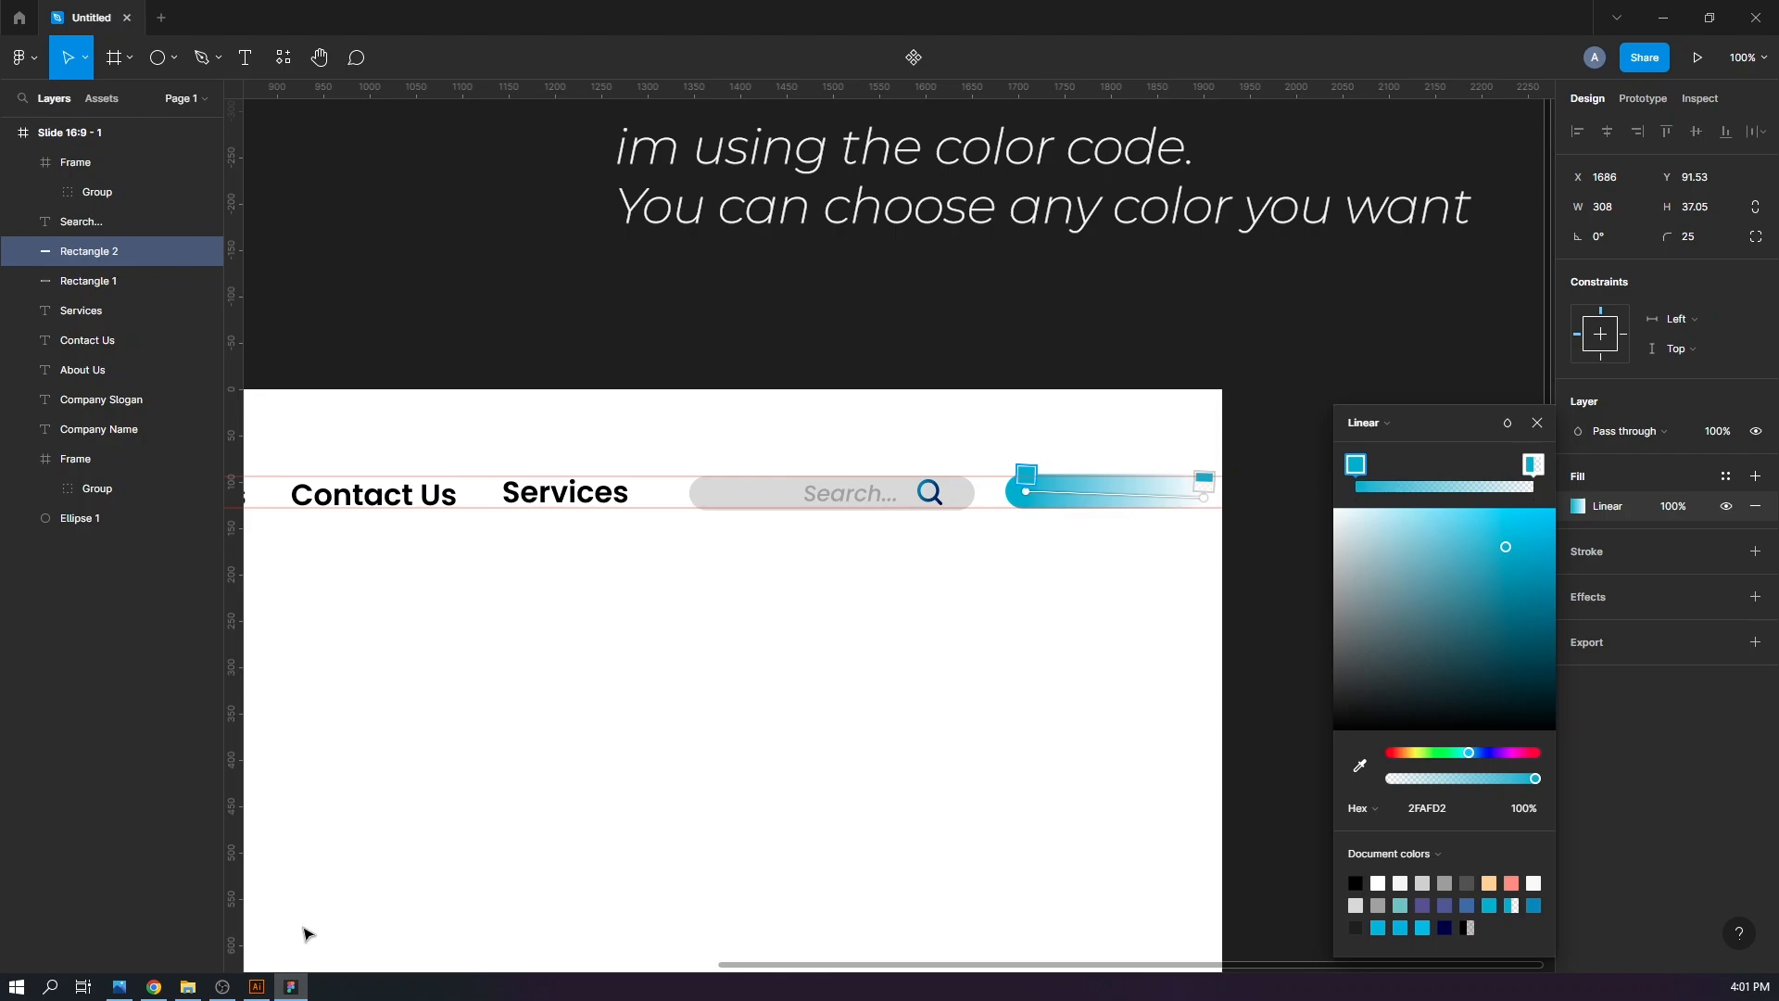
Set the gradient's transparent end stop to #1CB5E0, copied from the Illustrator file, at 100% opacity
left_click(257, 987)
left_click_drag(691, 574, 808, 575)
key("ctrl+c")
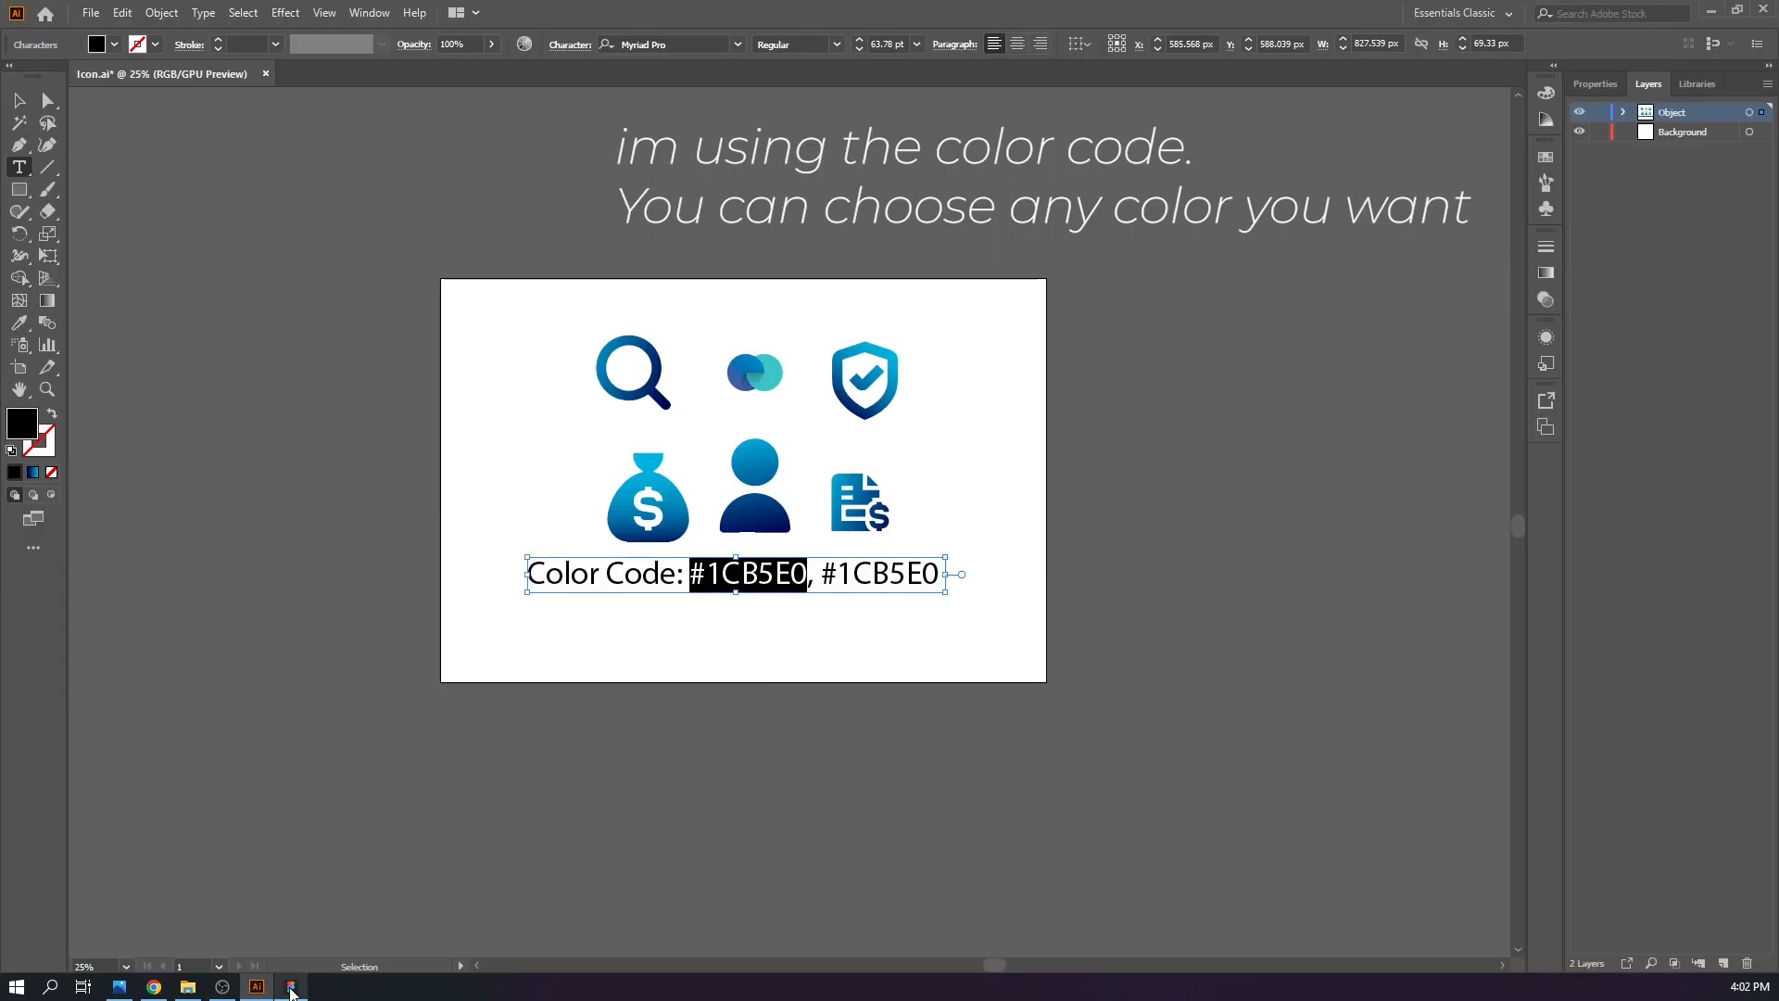
left_click(291, 988)
key("ctrl+v")
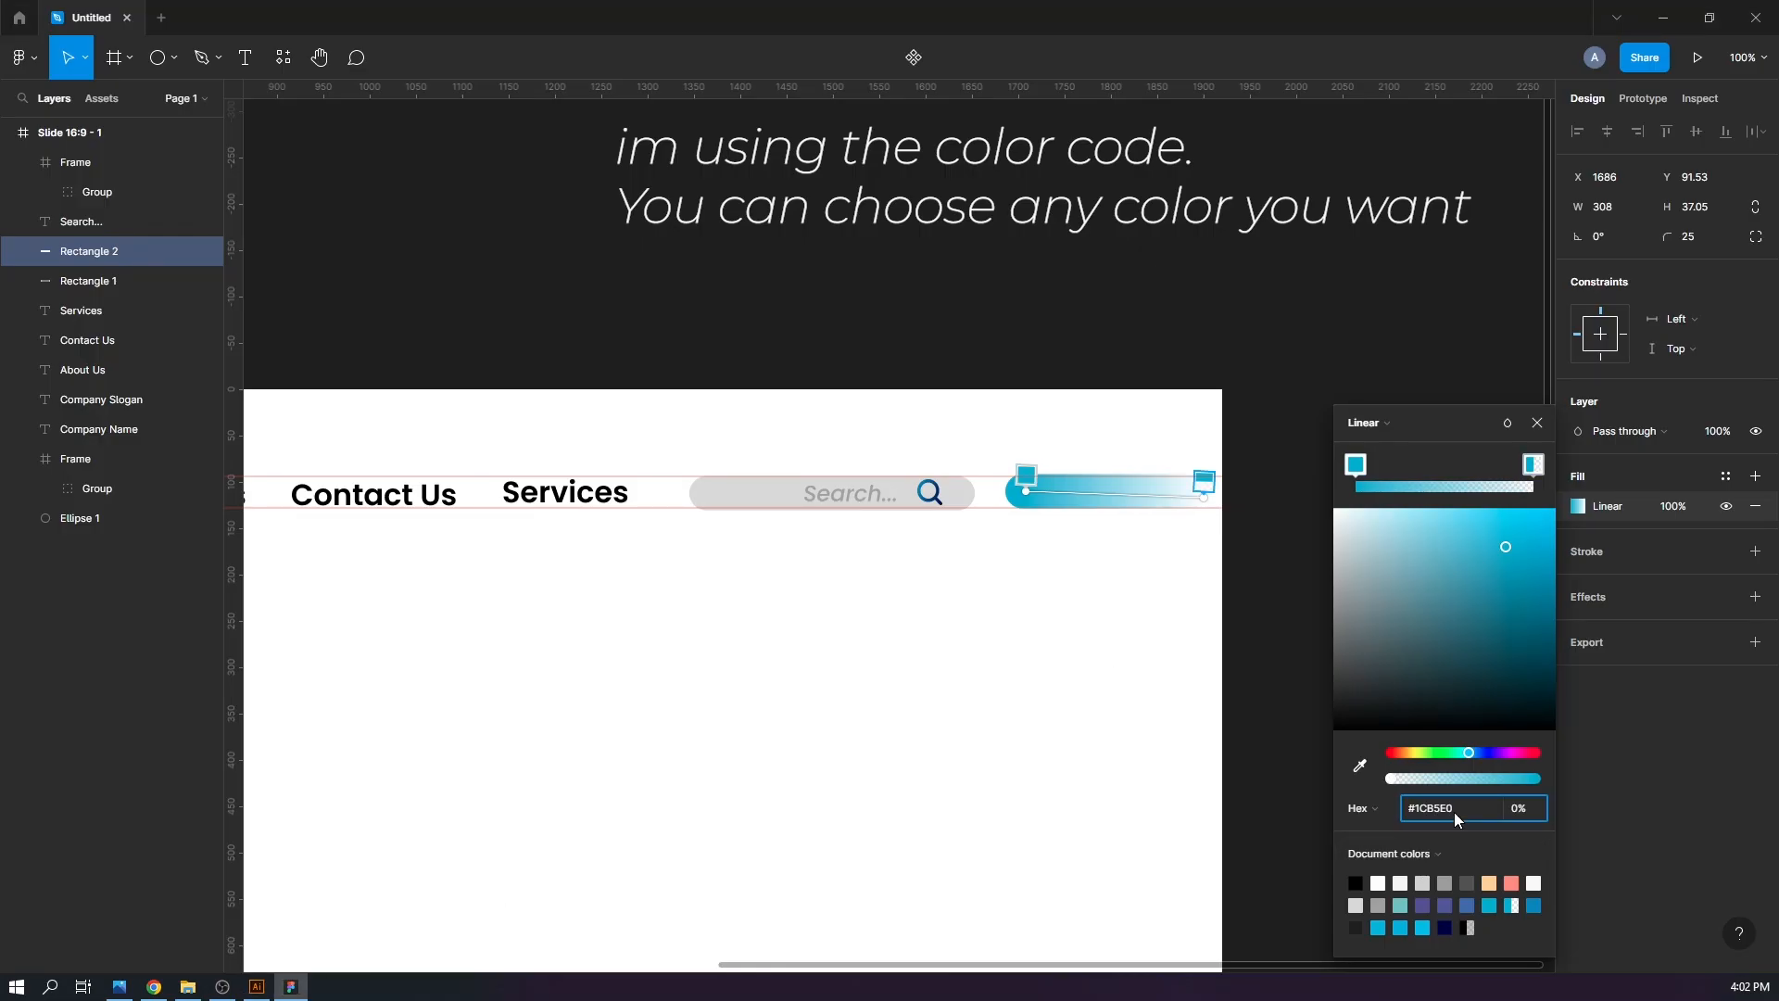
key("Return")
left_click_drag(1428, 779, 1563, 779)
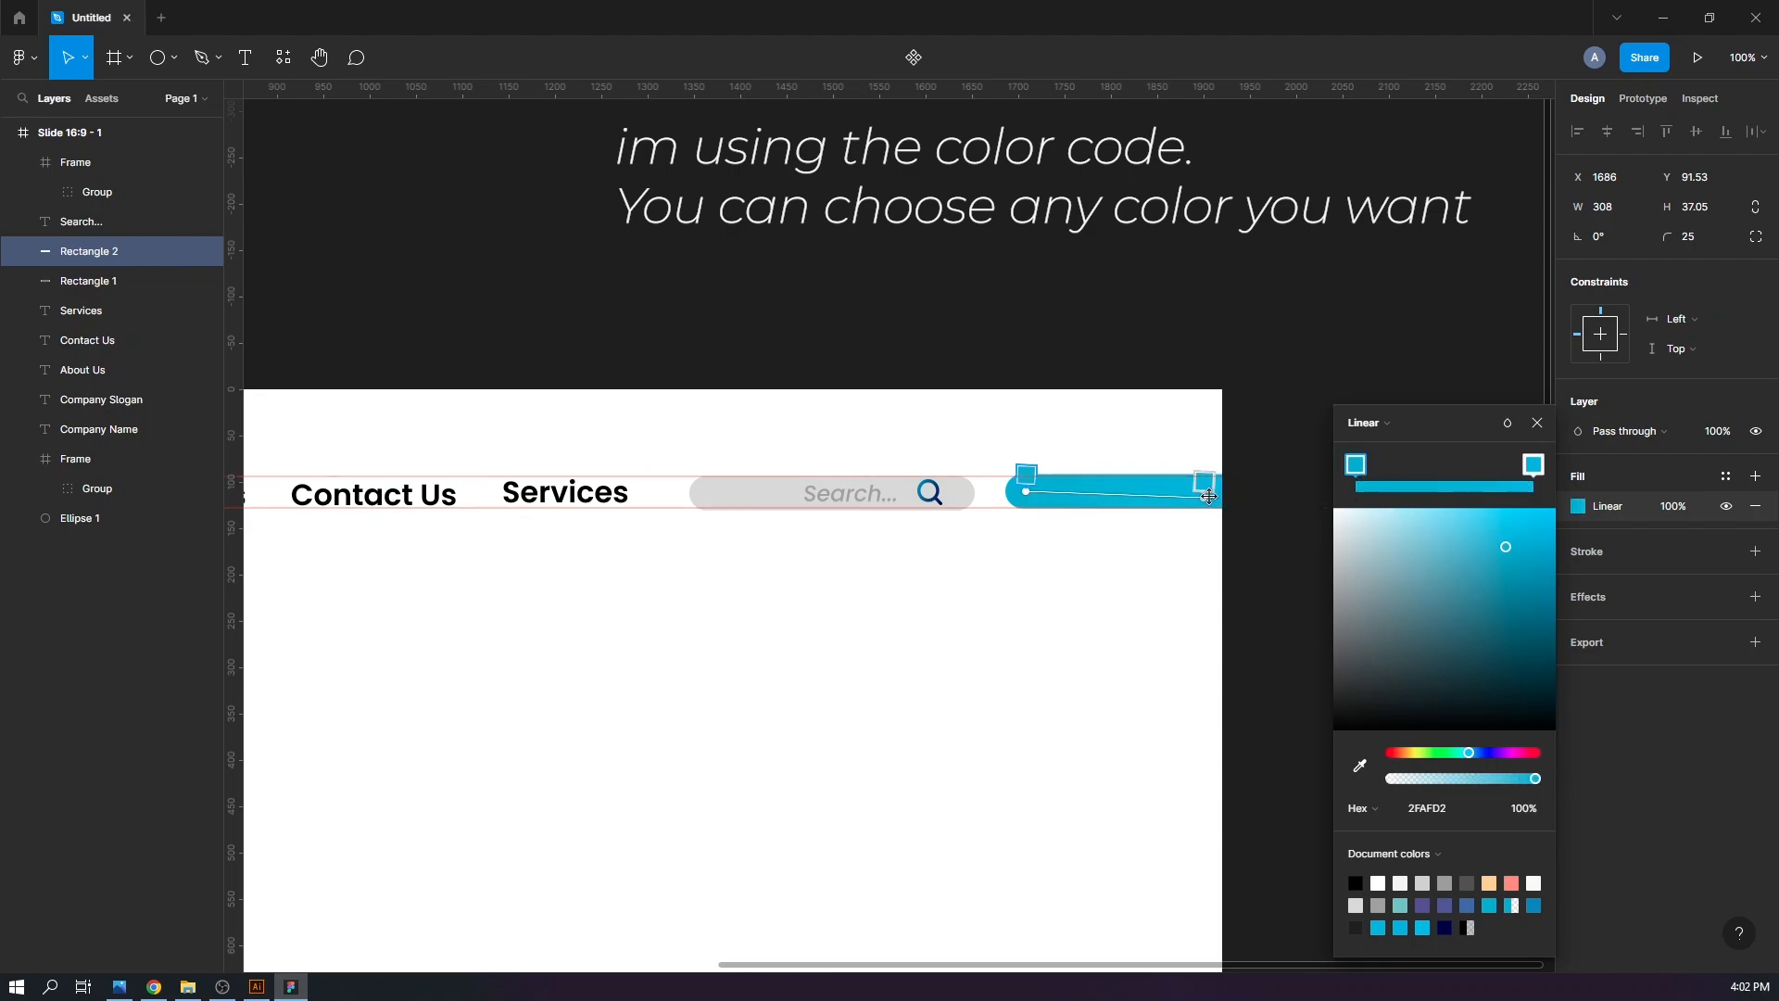
Try stretching the gradient line beyond both ends of the blue rectangle and bring its handles back inside
left_click_drag(1204, 498, 1271, 506)
left_click_drag(1026, 491, 885, 464)
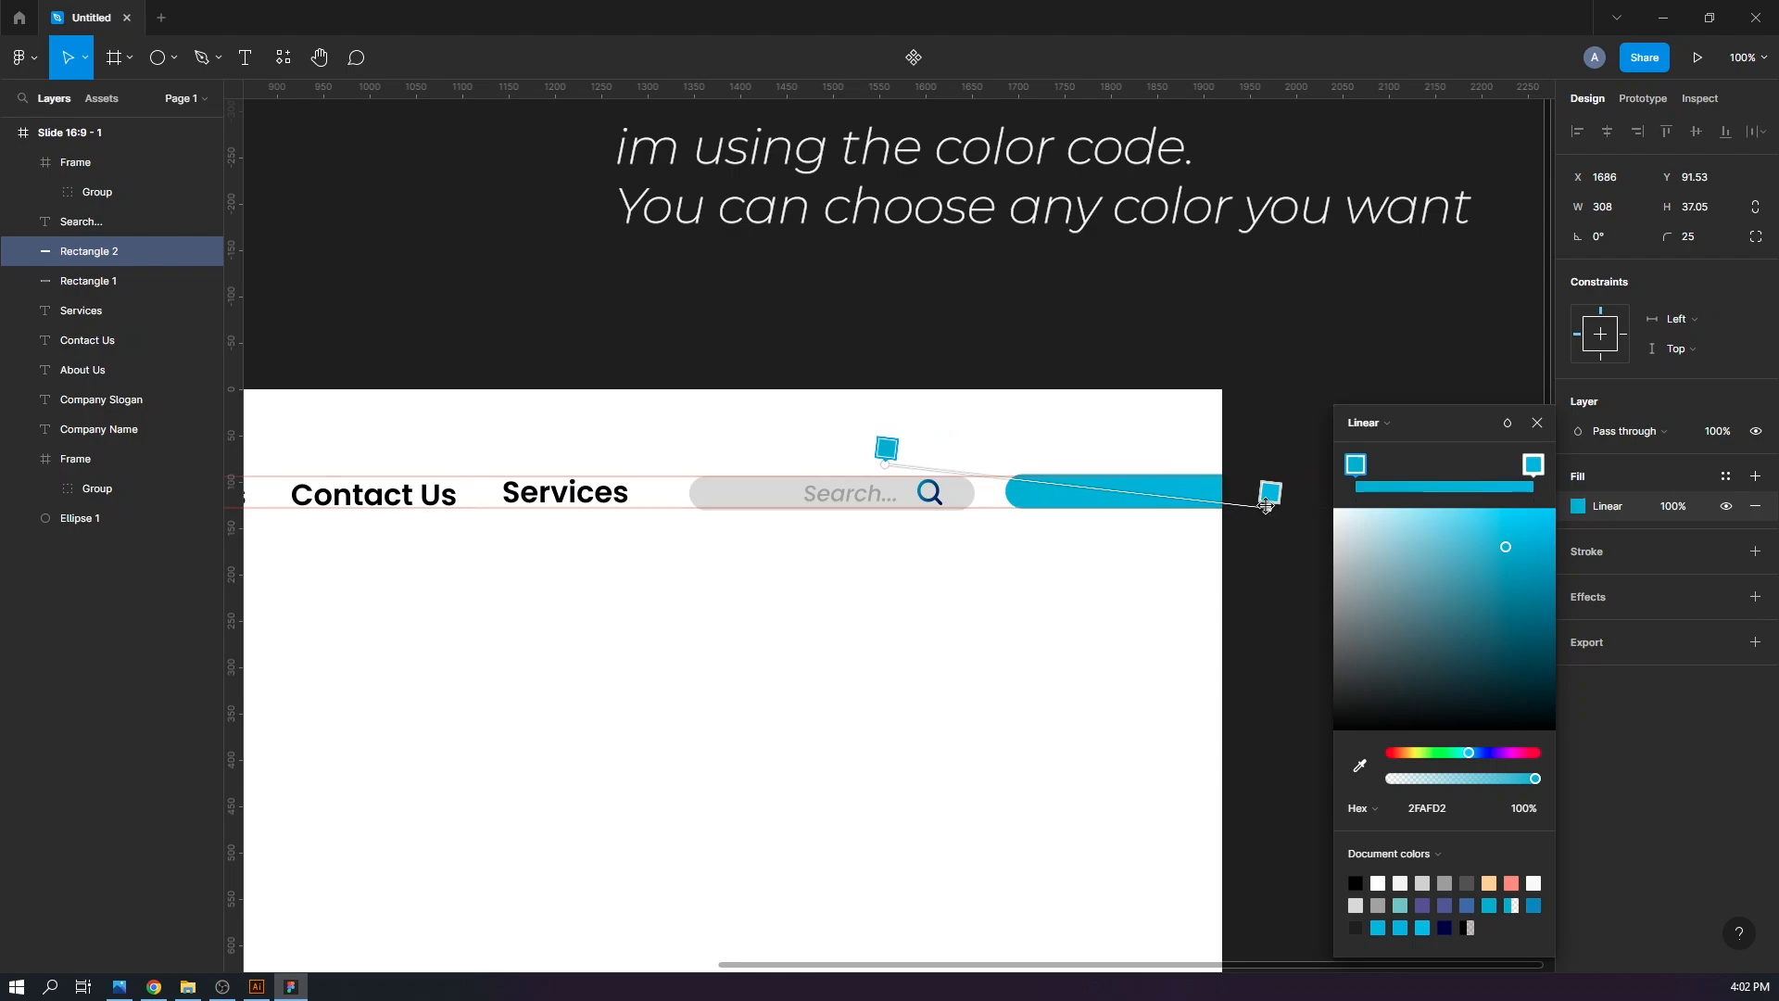
left_click_drag(1274, 503, 1202, 497)
left_click_drag(885, 464, 1028, 477)
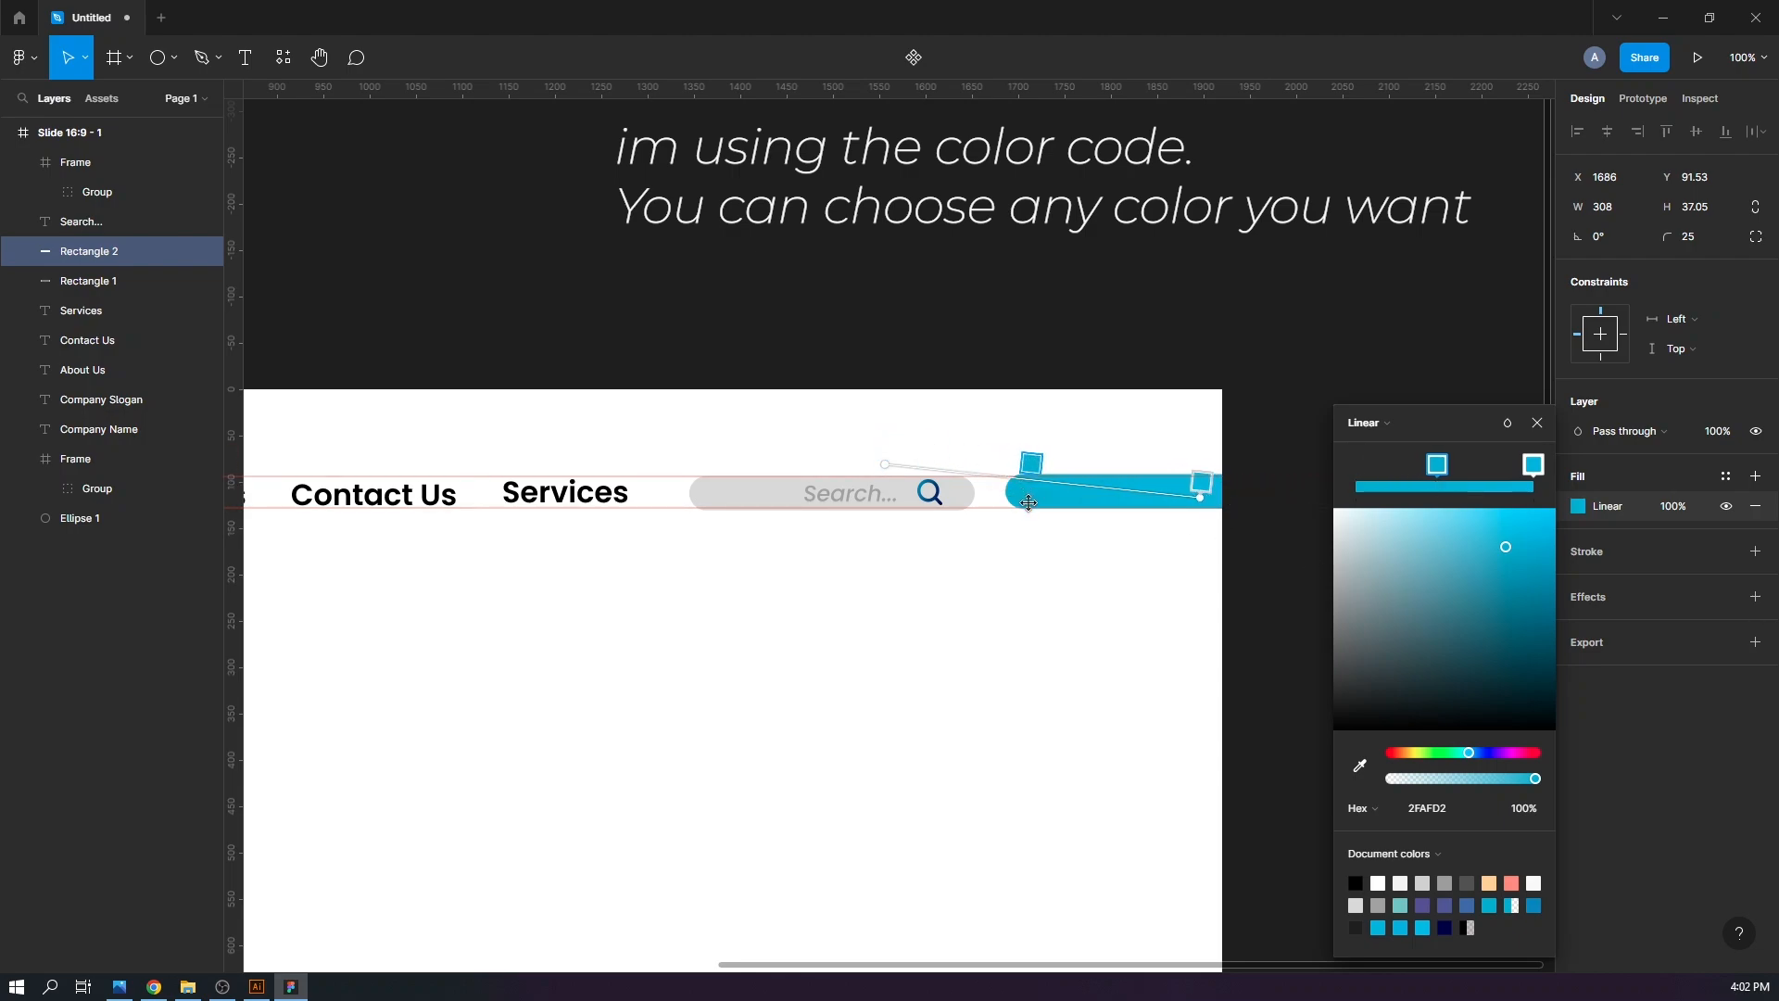
left_click_drag(887, 465, 1019, 483)
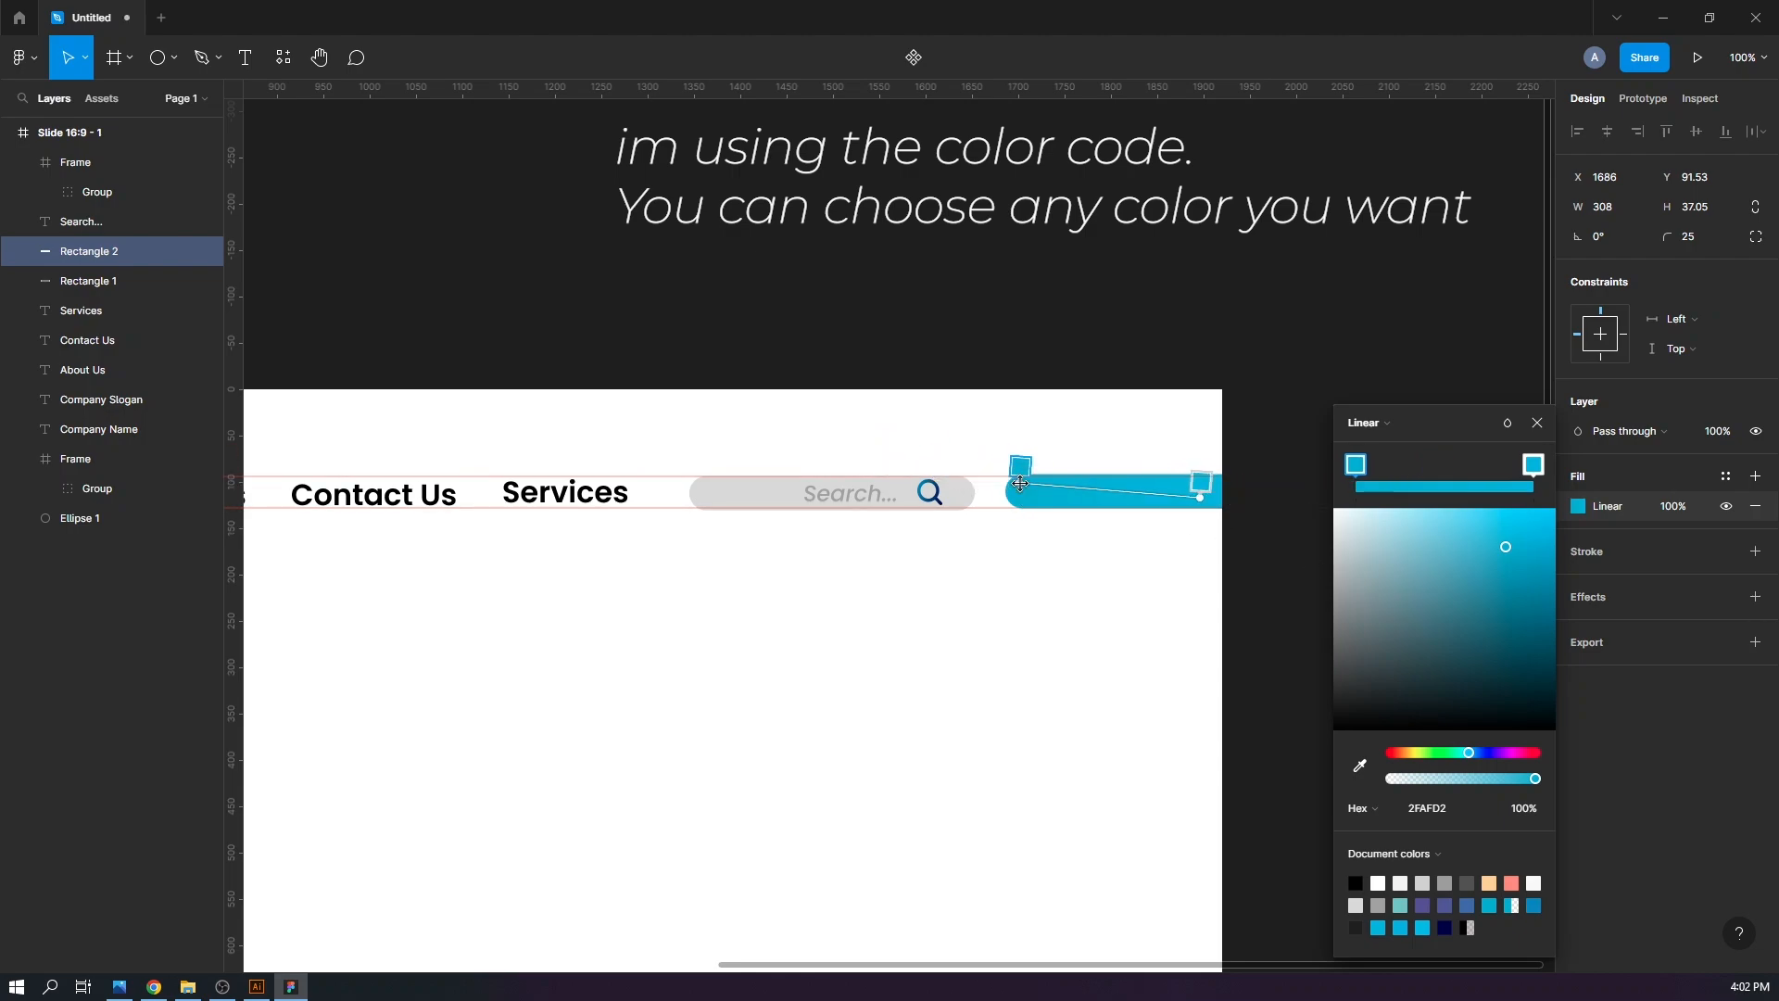
Darken the gradient's start stop to 2E9AB8 and swap the two stops so the darker one is at the right end
left_click(1501, 571)
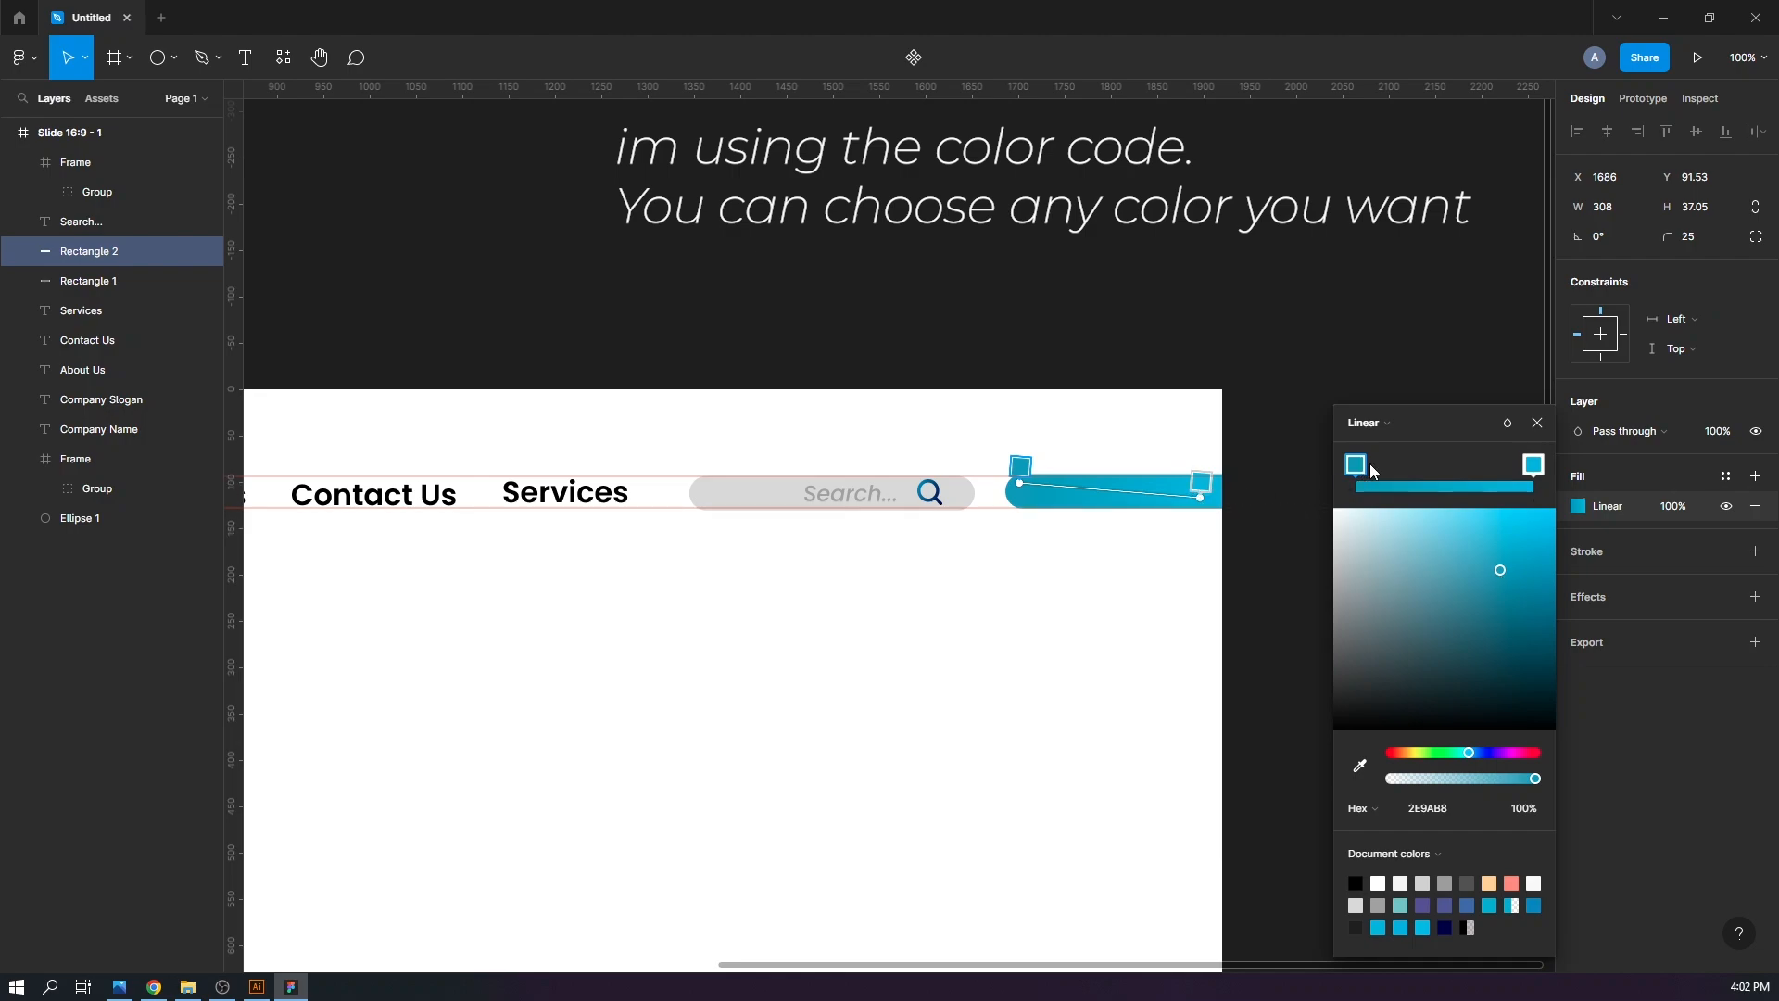
mouse_move(1360, 466)
left_mouse_down()
mouse_move(1478, 467)
mouse_move(1355, 469)
left_mouse_up()
left_click_drag(1474, 464, 1534, 464)
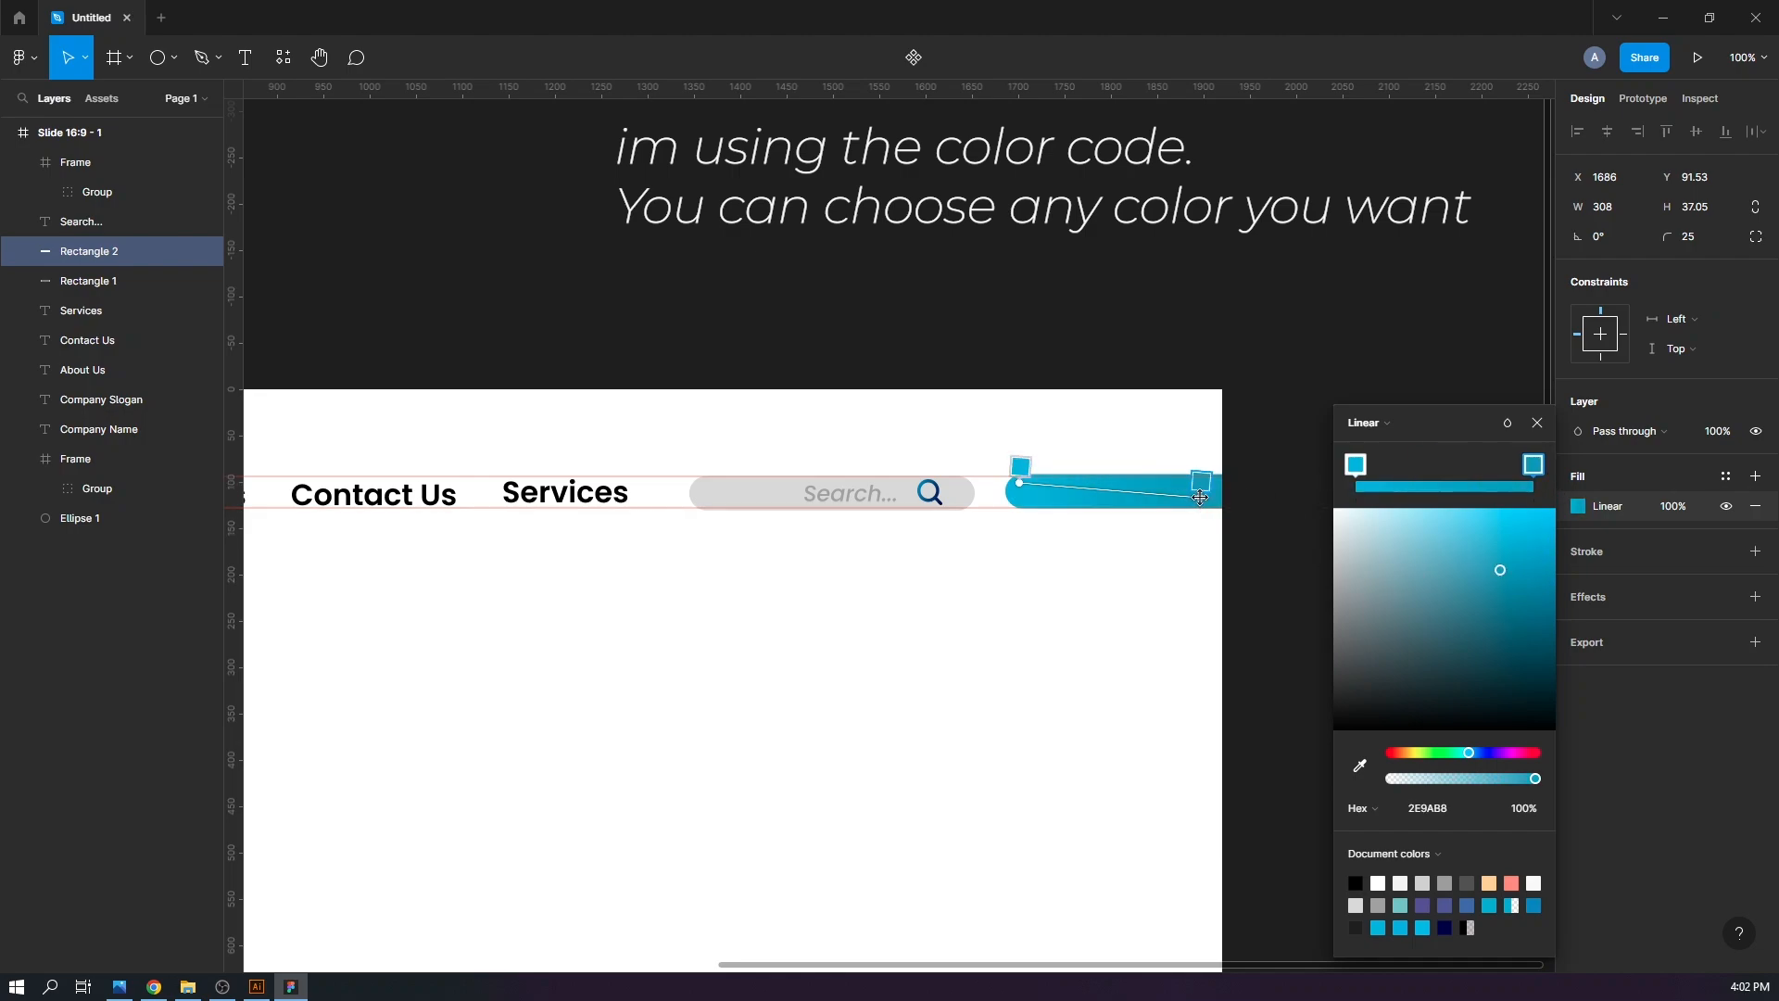
Extend the gradient line from just outside the blue rectangle's left end to the frame's right edge
left_click_drag(1200, 497, 1218, 500)
left_click_drag(1019, 483, 970, 474)
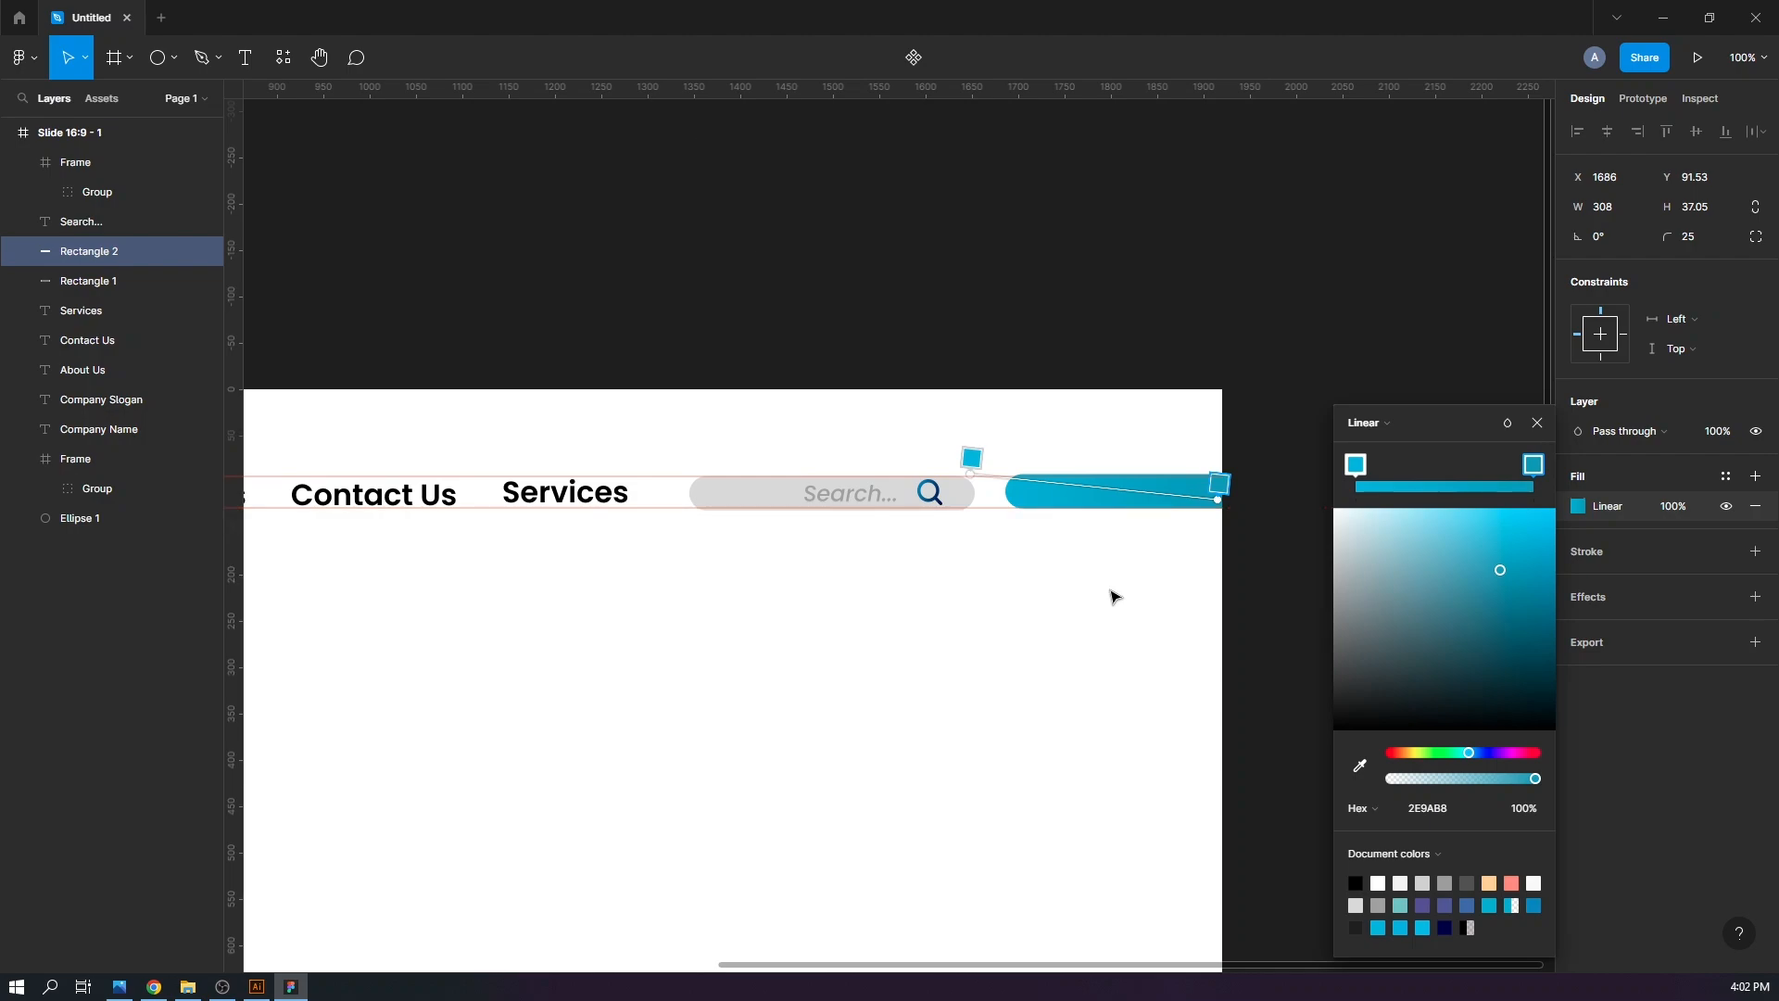
left_click(1538, 424)
left_click(1467, 470)
Add a "Log In" text in Poppins SemiBold, size 24, on the empty area below the search bar
key("t")
left_click(908, 613)
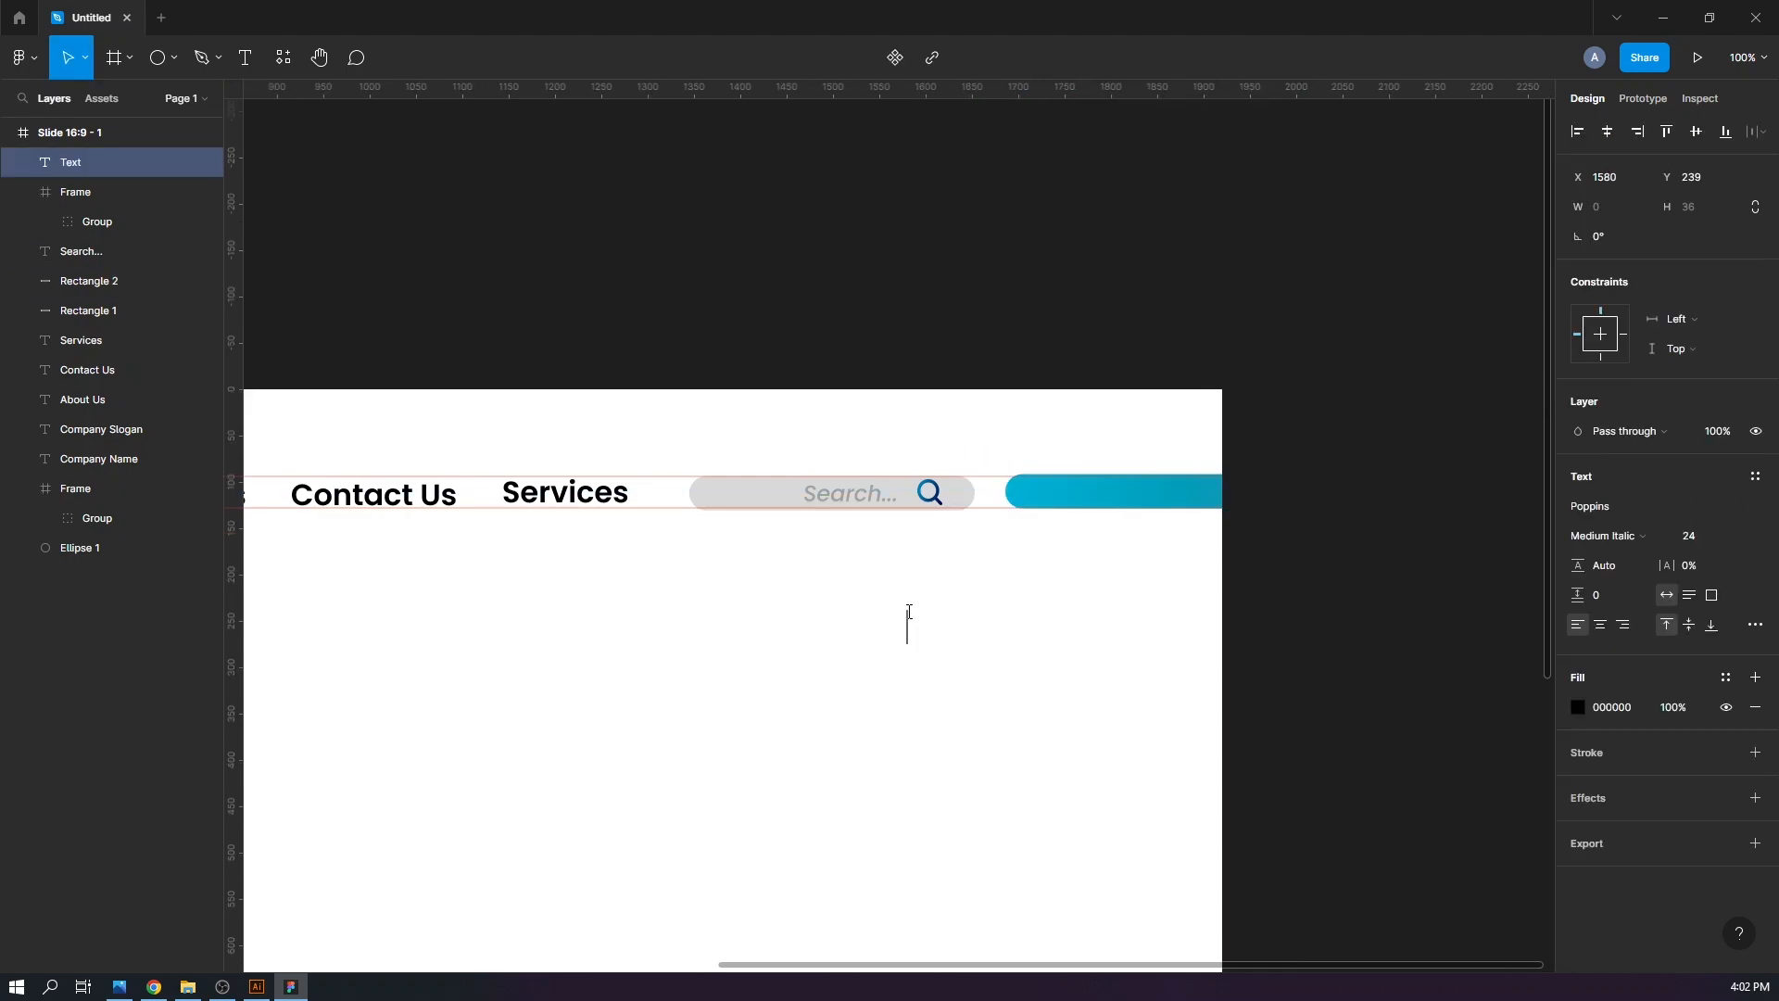
key("ctrl+a")
left_click(1645, 536)
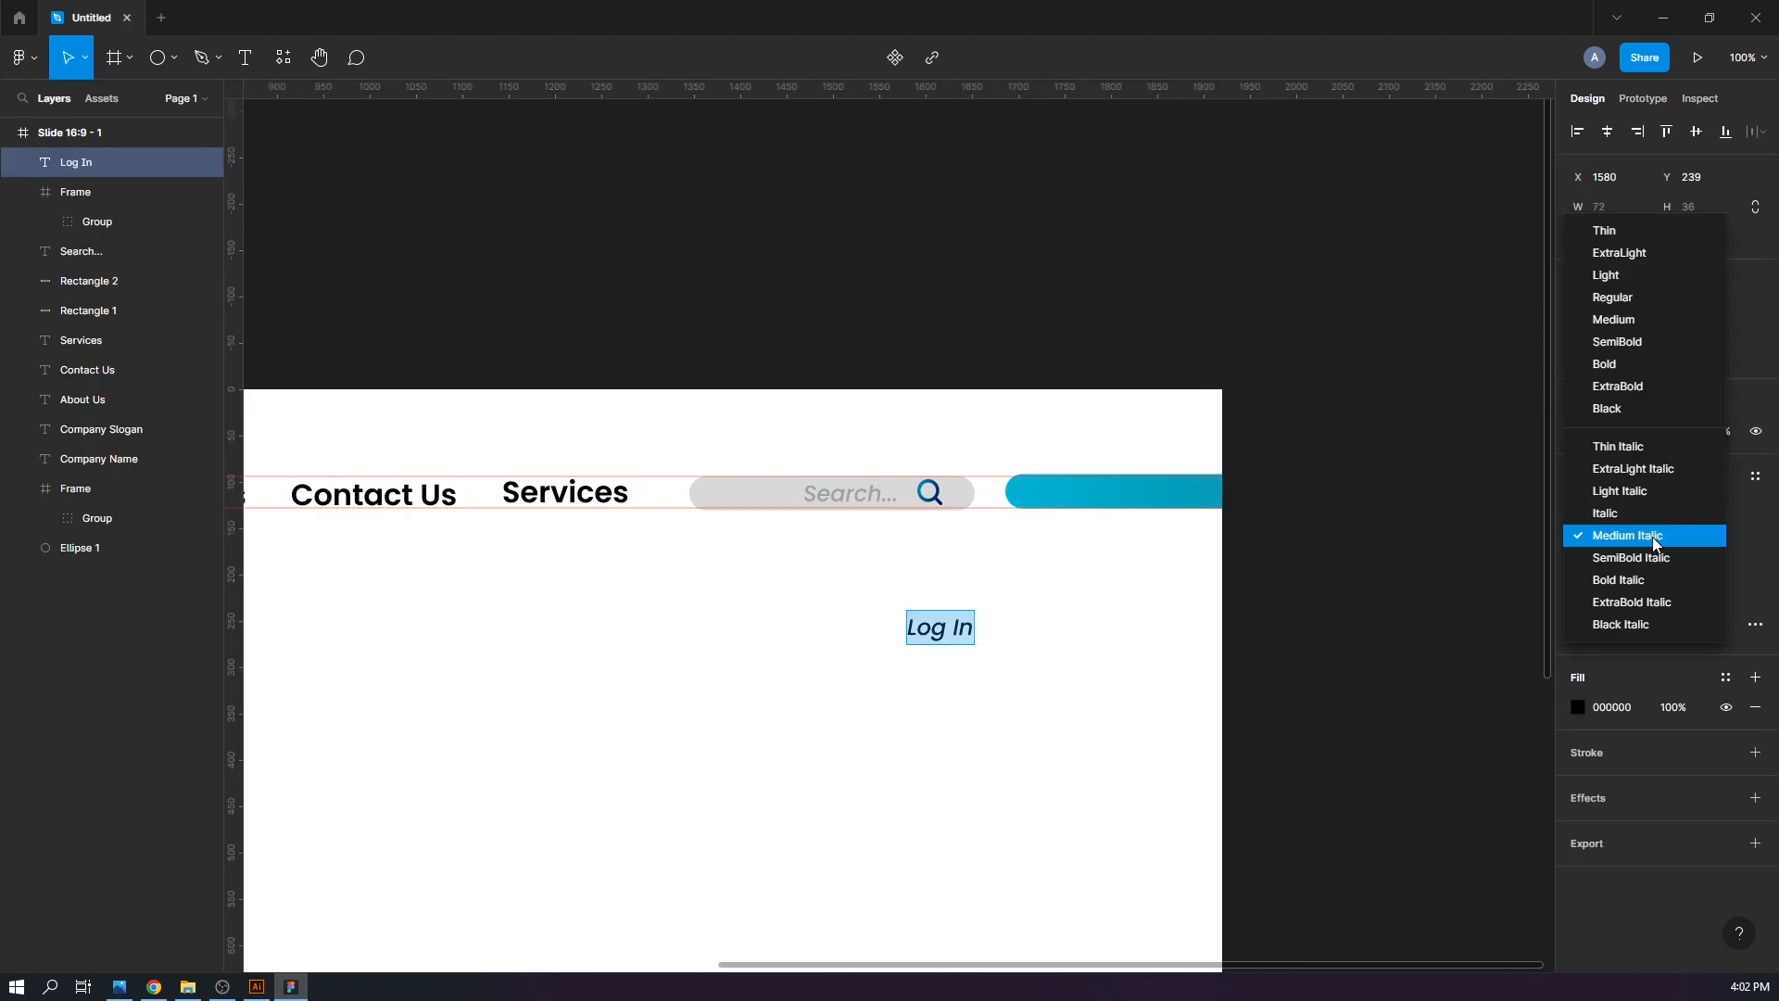
left_click(1633, 341)
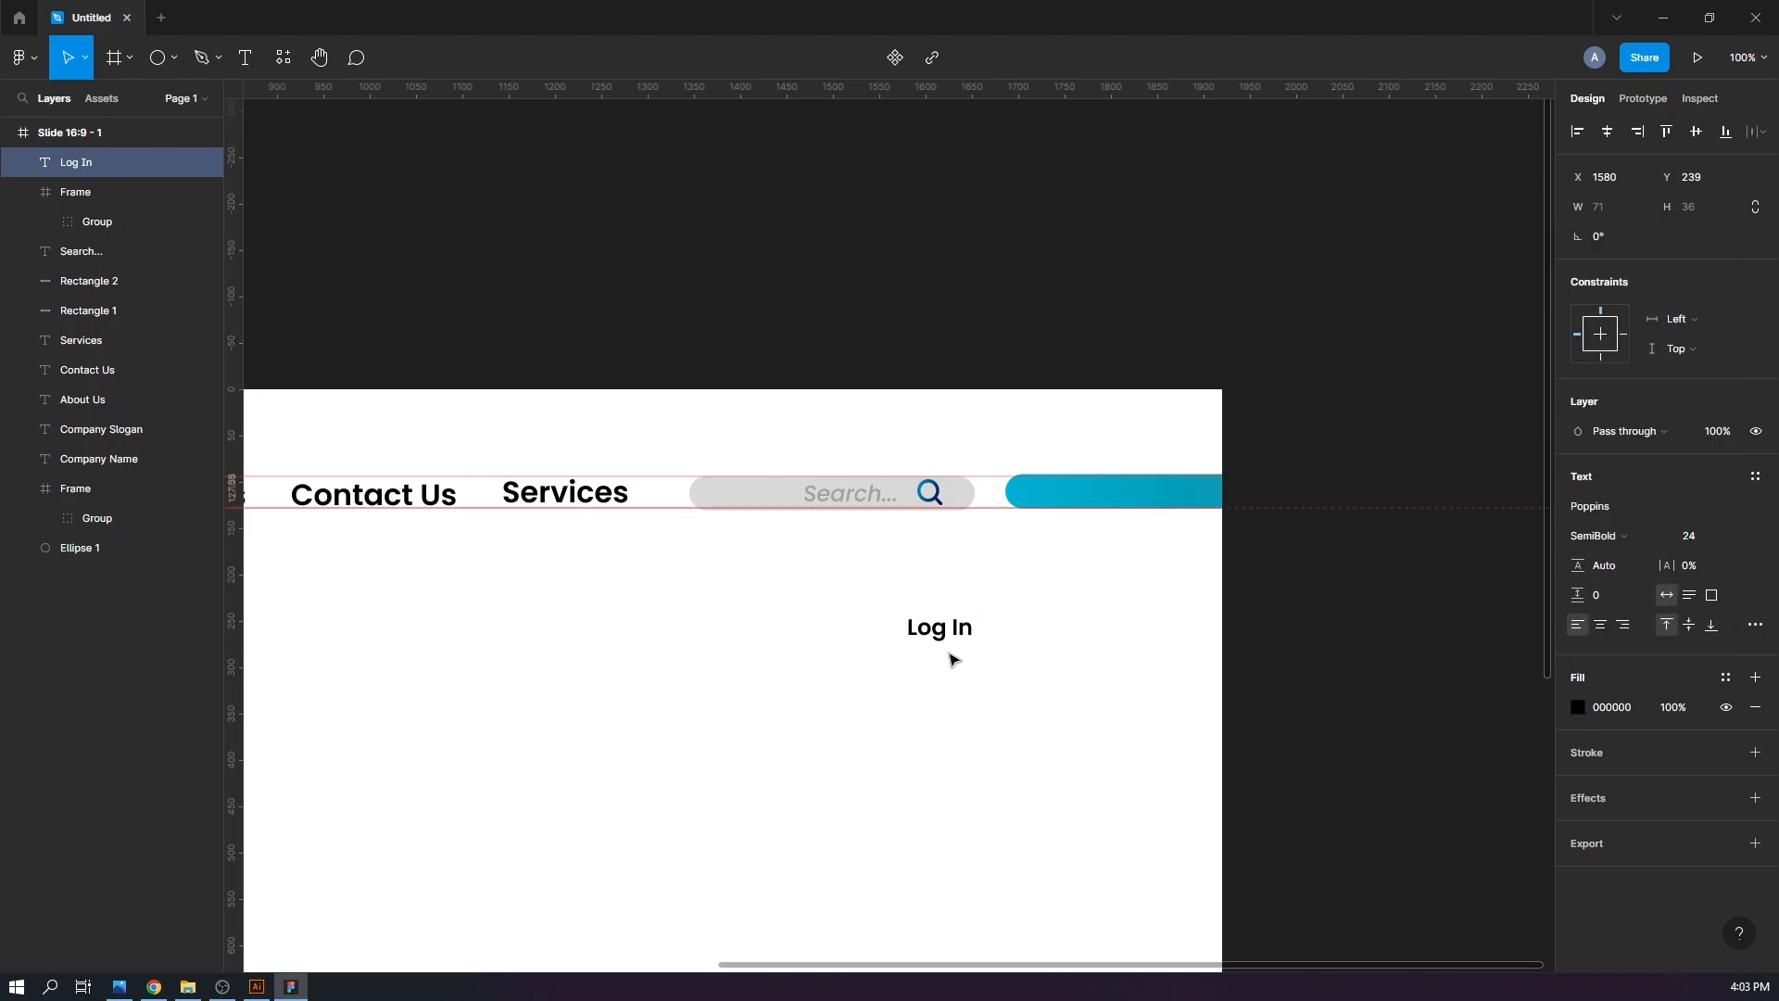
key("Escape")
Move the Log In text onto the blue gradient button and change its fill to white
left_click_drag(948, 637, 1105, 500)
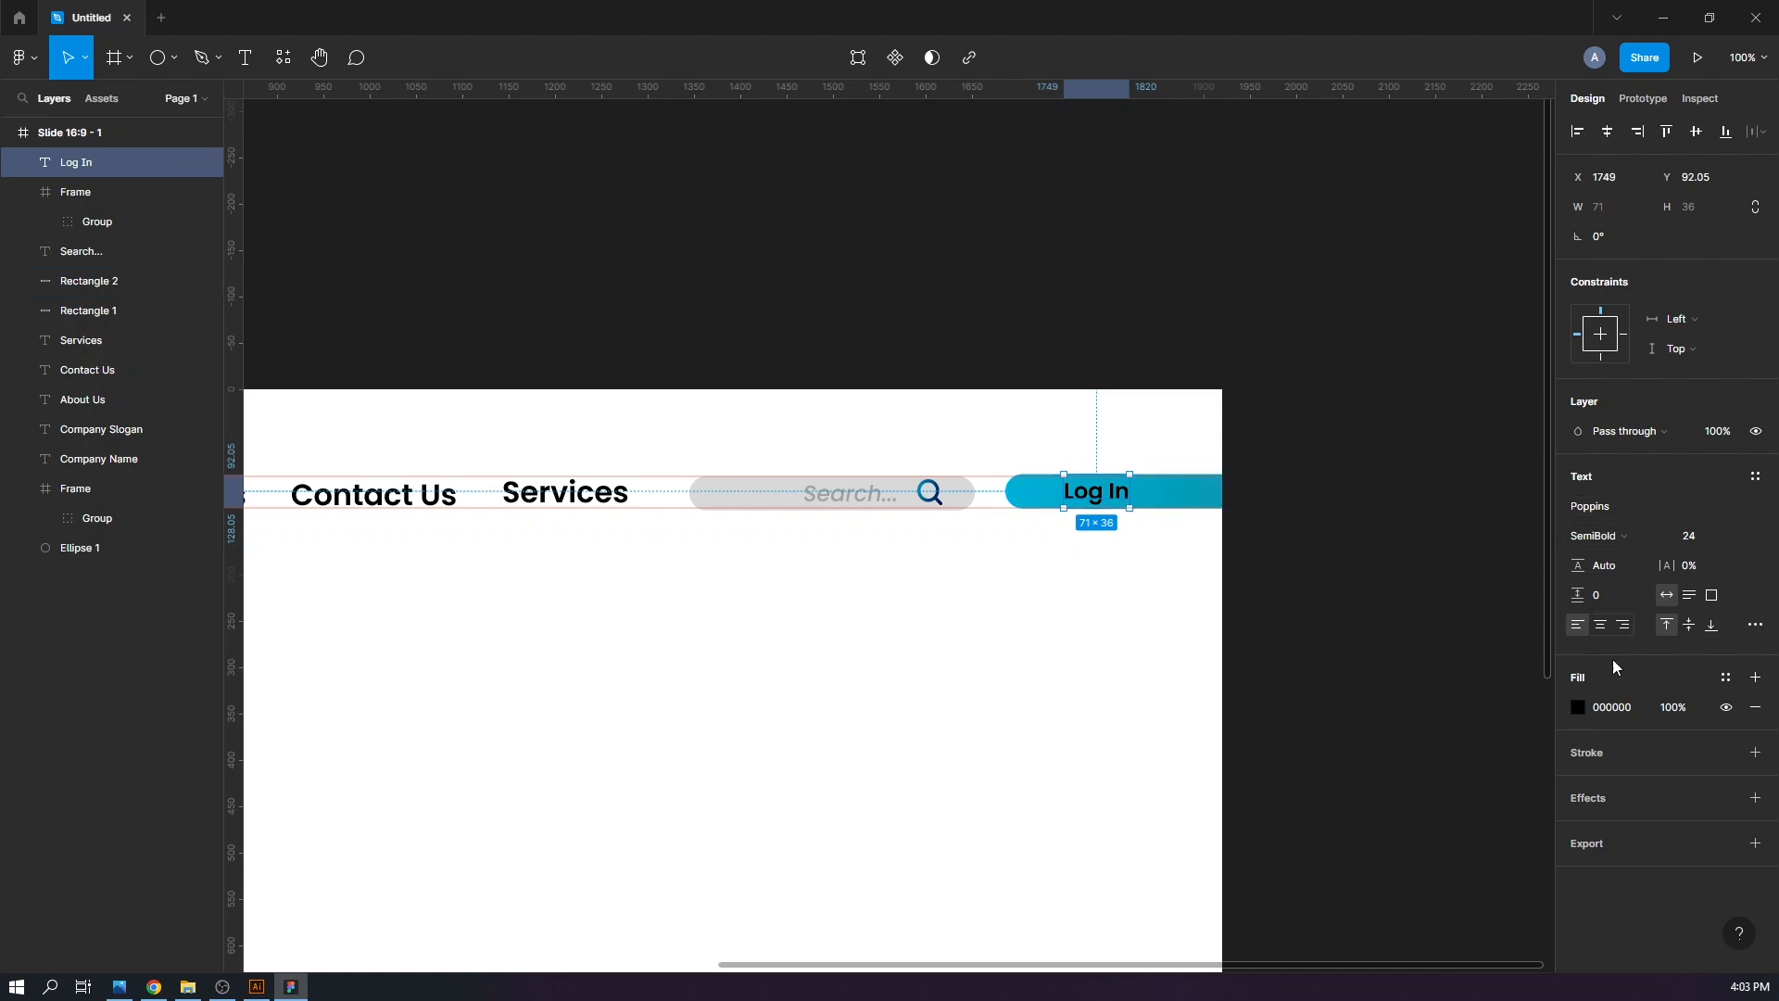
left_click(1579, 707)
left_click(1331, 509)
left_click(1320, 505)
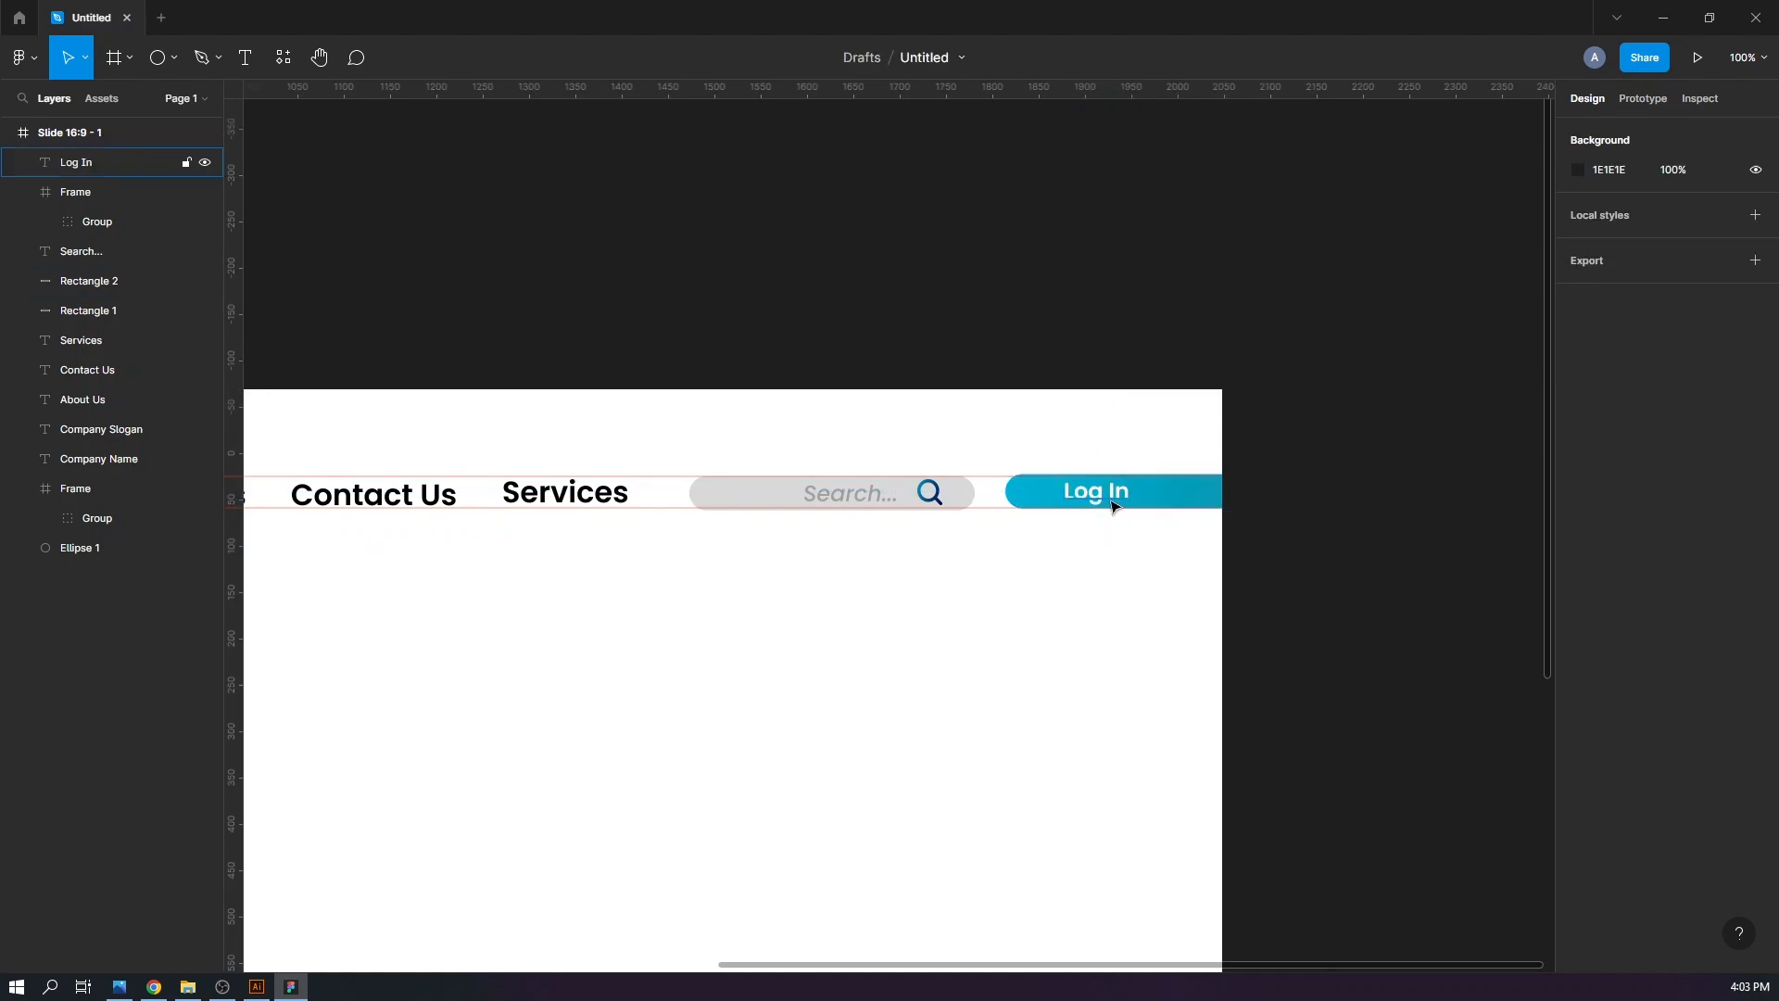
Shift the Log In text further right on the button and extend the button's left edge to a width of 315
left_click_drag(1112, 504, 1147, 500)
left_click(1020, 499)
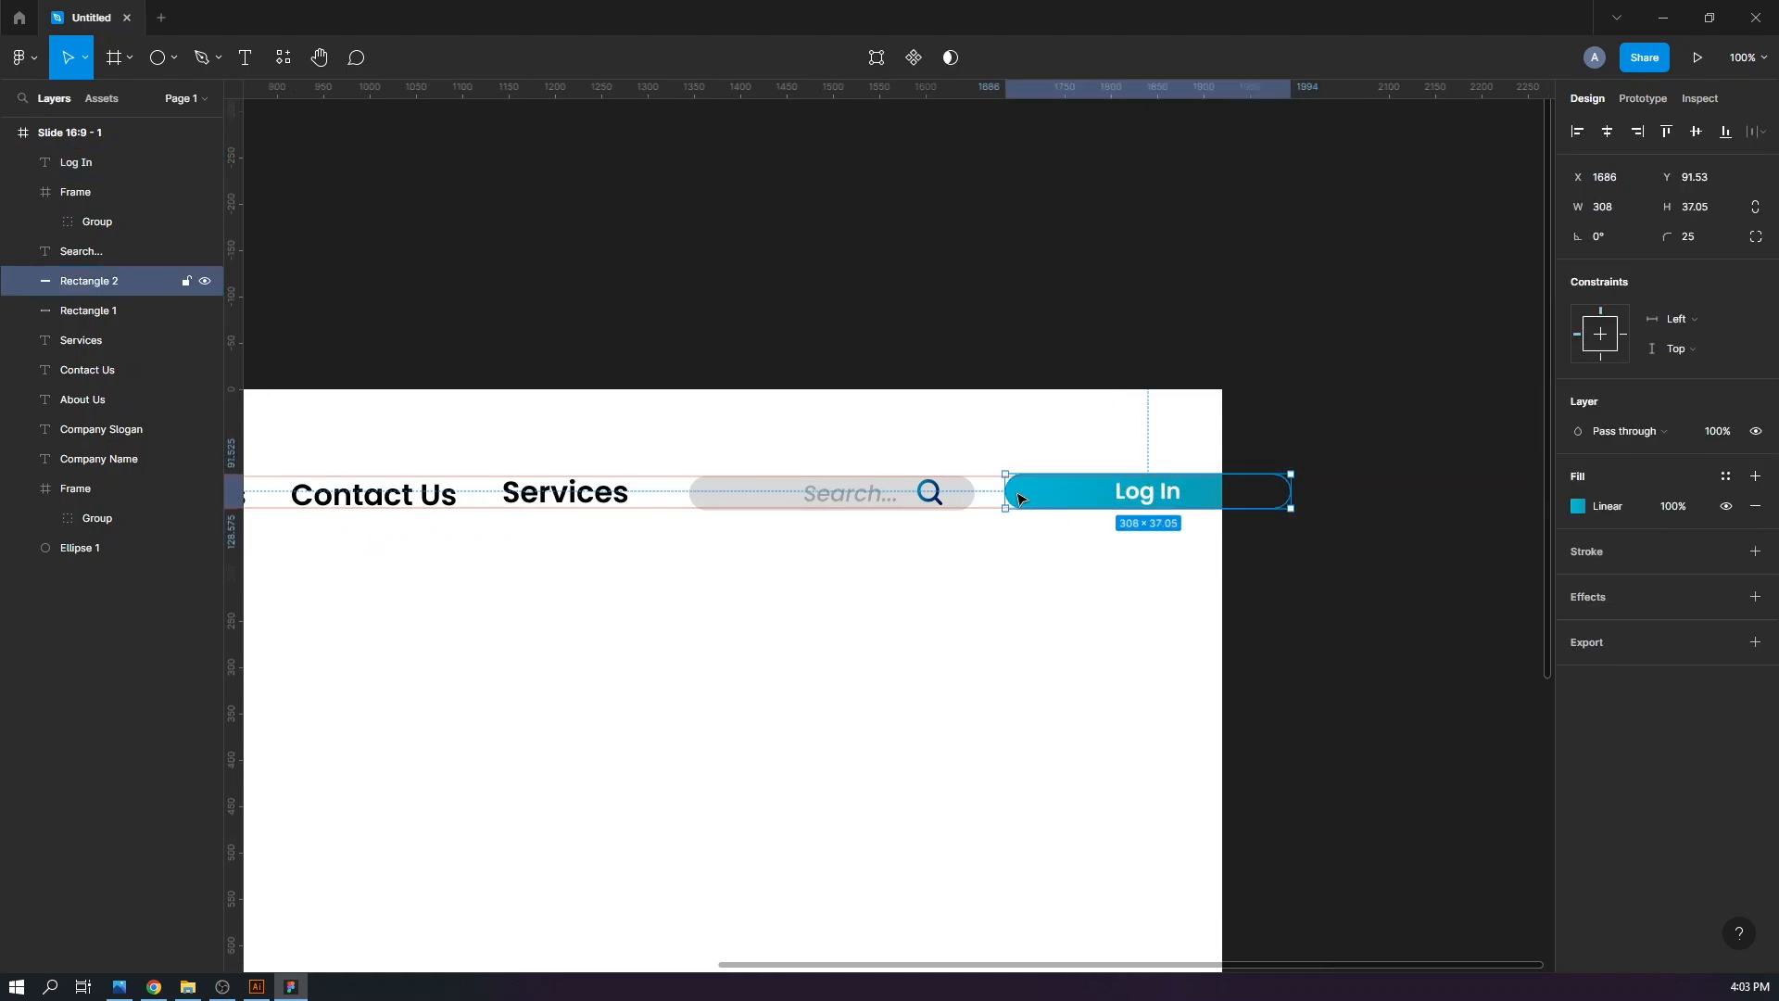
left_click_drag(1003, 491, 998, 490)
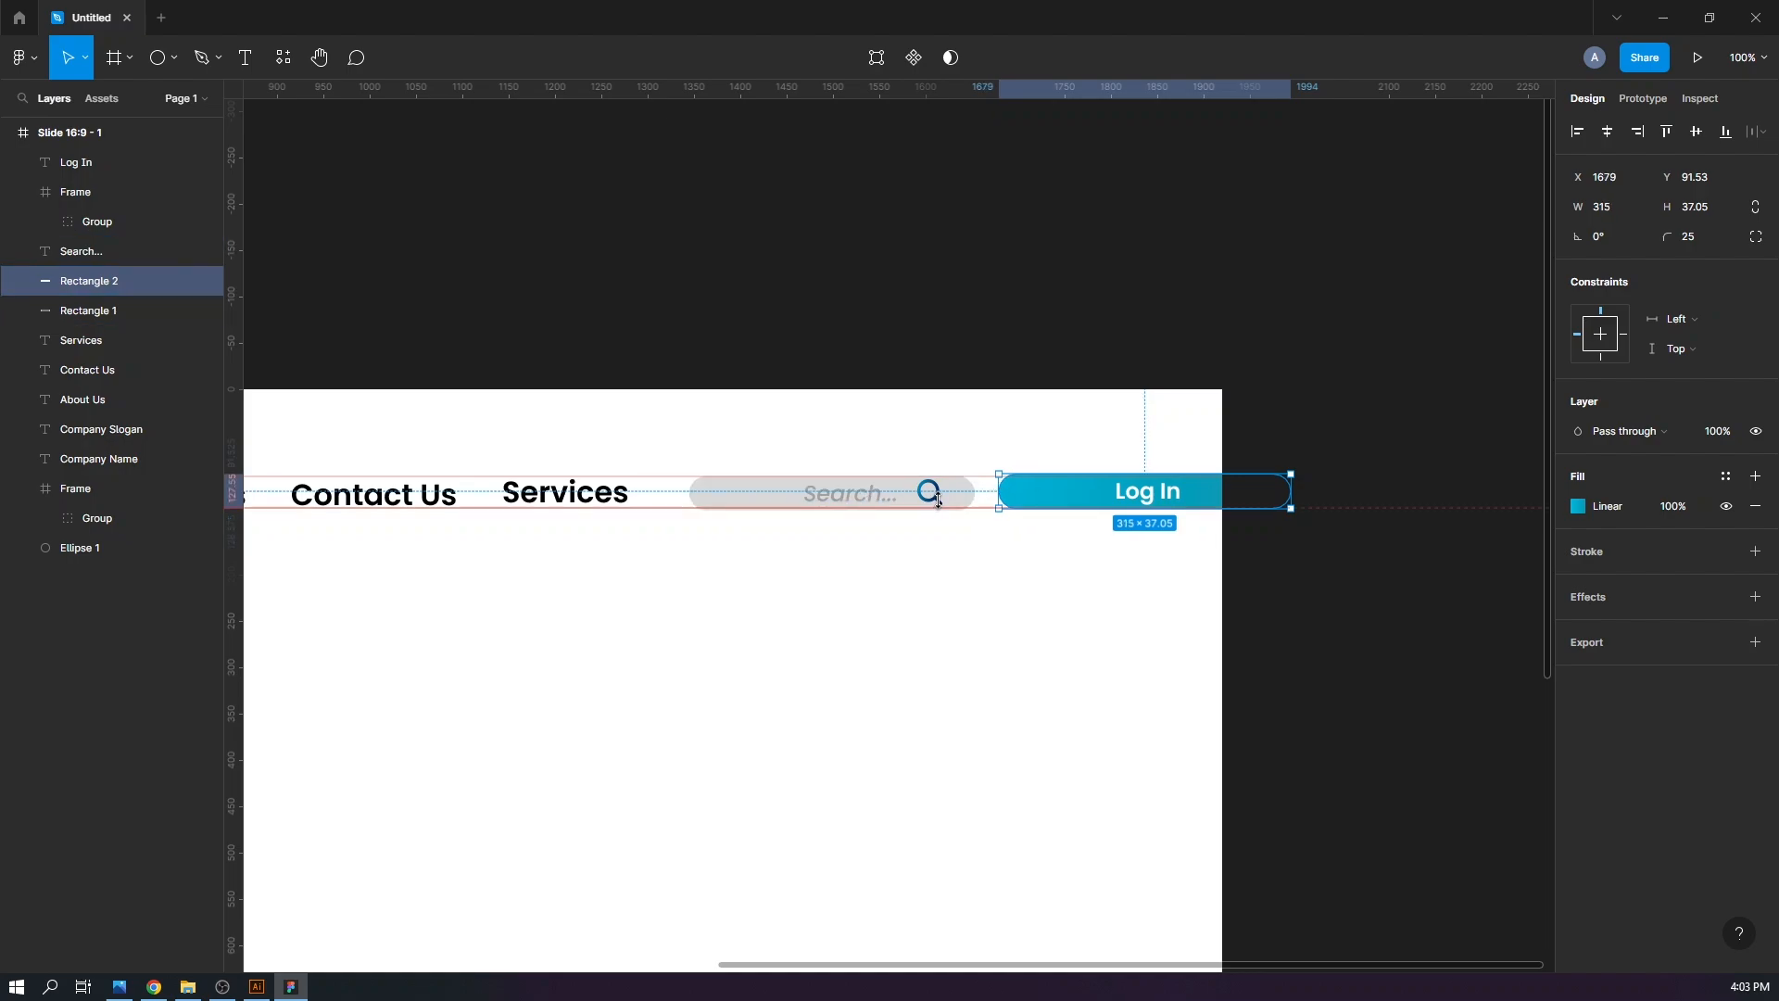
Group the magnifier icon, the Search... text and the grey bar, and nudge the group left away from the button
left_click(930, 491)
left_click(864, 498, "shift")
left_click(730, 498, "shift")
key("ctrl+g")
key("Left")
key("Left")
key("Left")
key("Left")
key("Left")
key("Left")
key("Left")
key("Left")
key("Left")
key("Left")
key("Left")
key("Left")
key("Left")
key("Left")
key("Left")
key("Left")
key("Left")
key("Left")
key("Left")
key("Left")
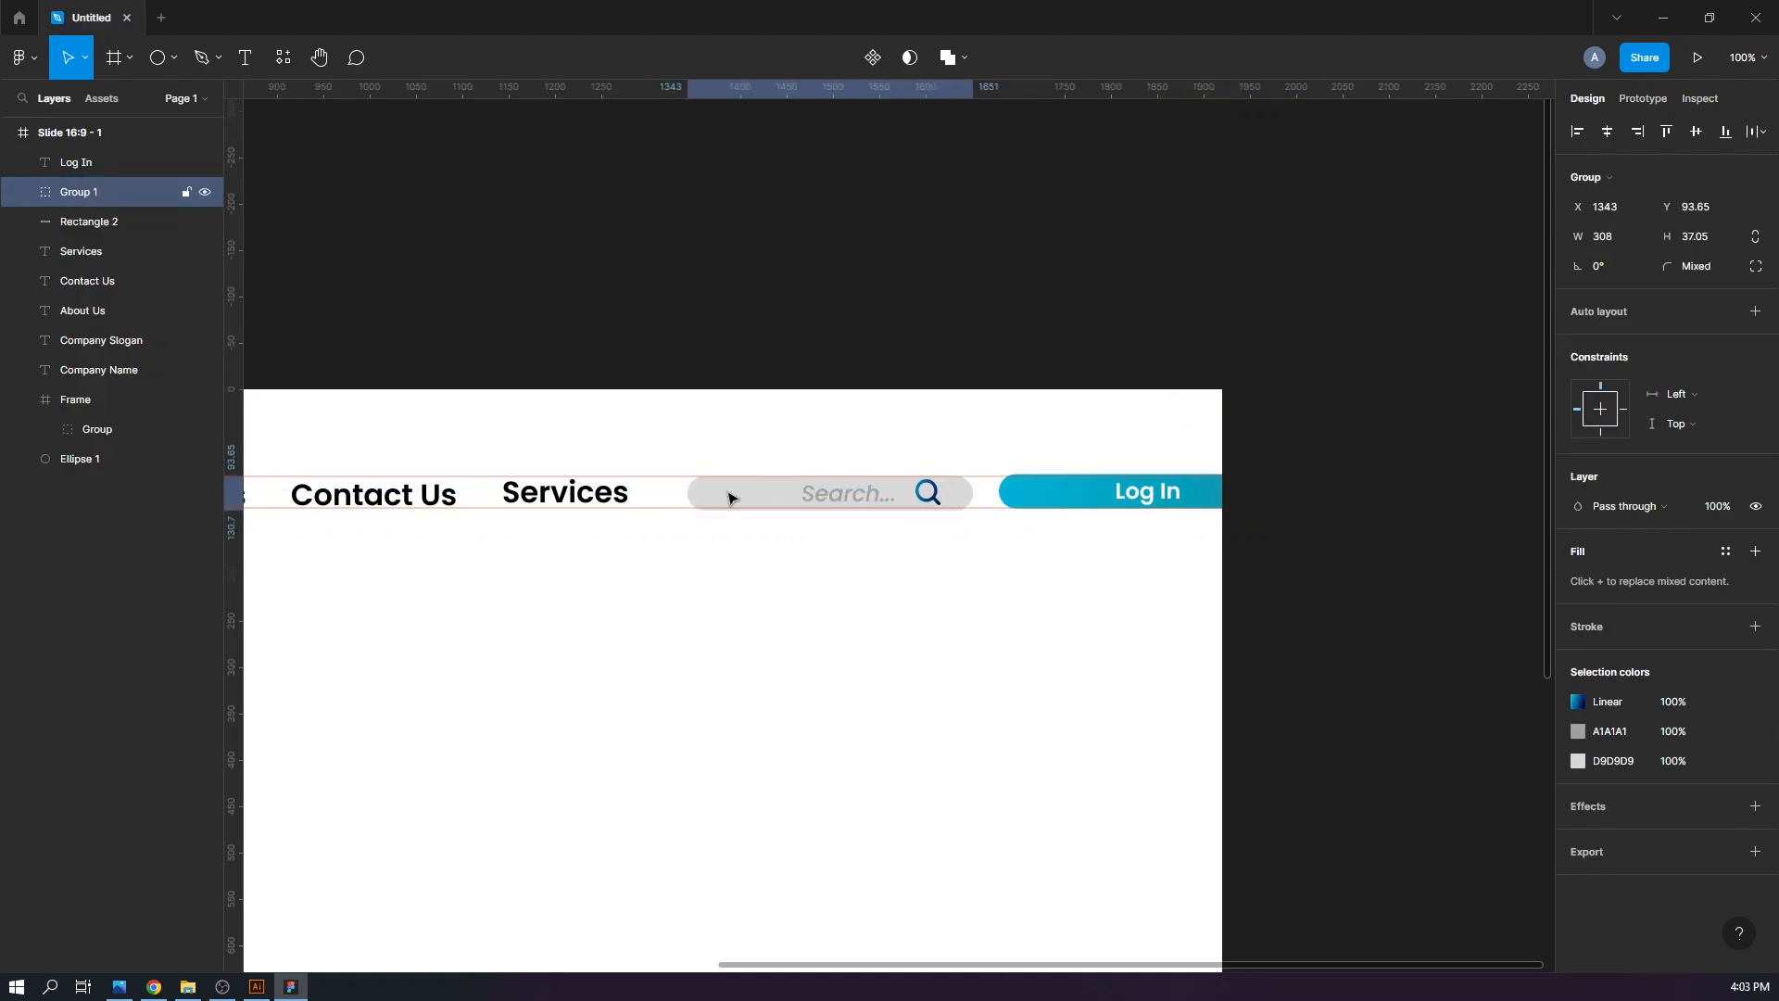
key("Left")
key("Left")
key("Left")
key("Left")
Set the font size of the About Us, Contact Us and Services links to 24
left_click(597, 501)
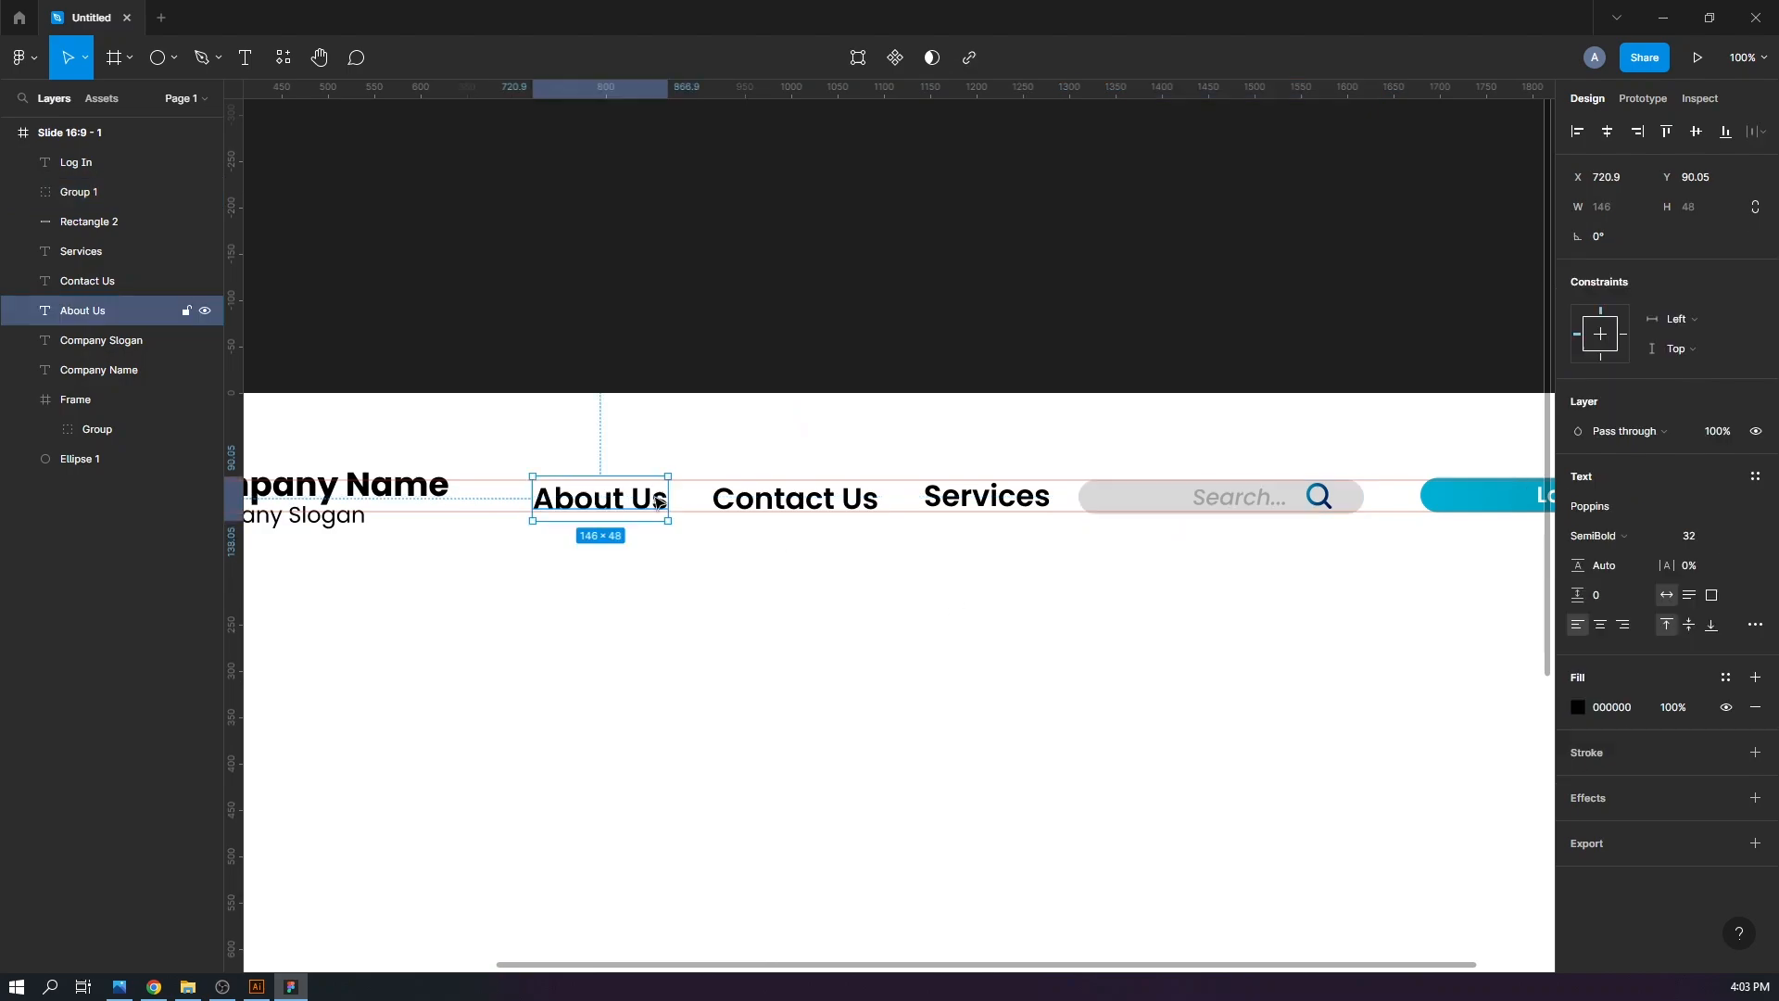
left_click(794, 500, "shift")
left_click(983, 498, "shift")
left_click(1738, 611)
left_click(1722, 587)
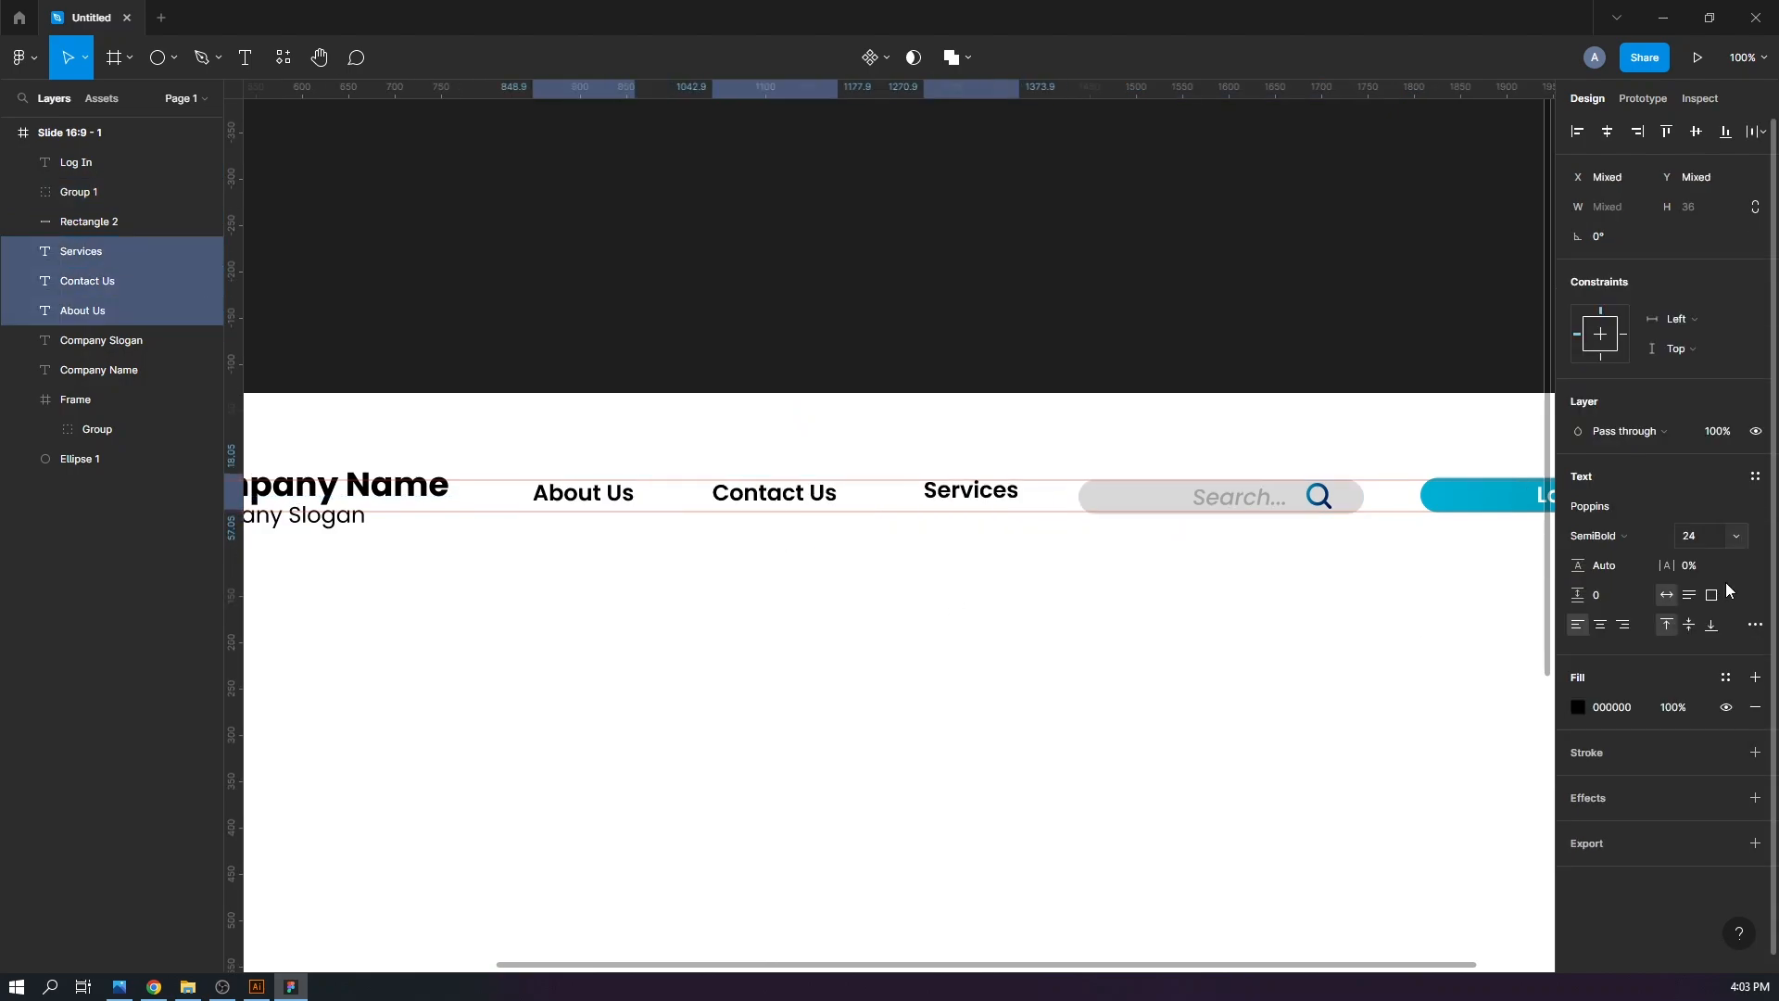
Move the three navigation links down between the guides and slightly left, and shift the search bar group left to X 1294
left_click_drag(960, 502, 962, 506)
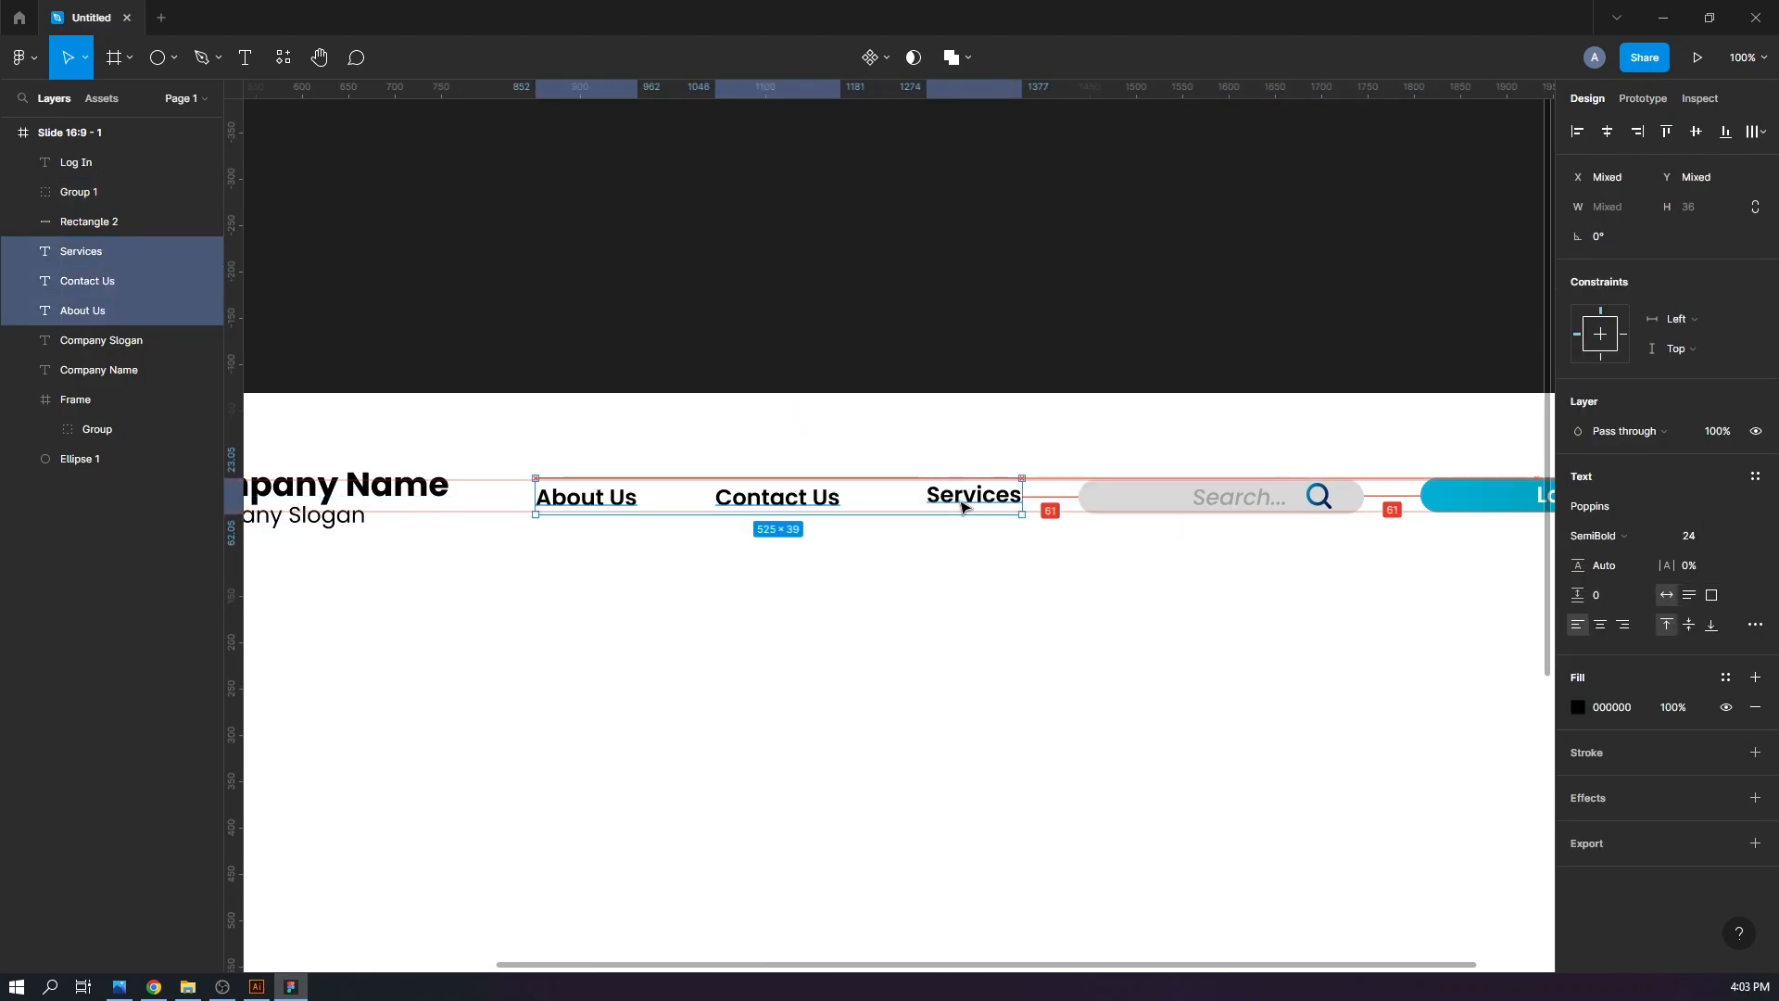
key("Left")
key("Left")
key("Left")
key("Left")
key("Left")
key("Left")
key("Left")
key("Left")
key("Left")
key("Left")
key("Left")
key("Left")
key("Left")
left_click_drag(1131, 499, 1113, 497)
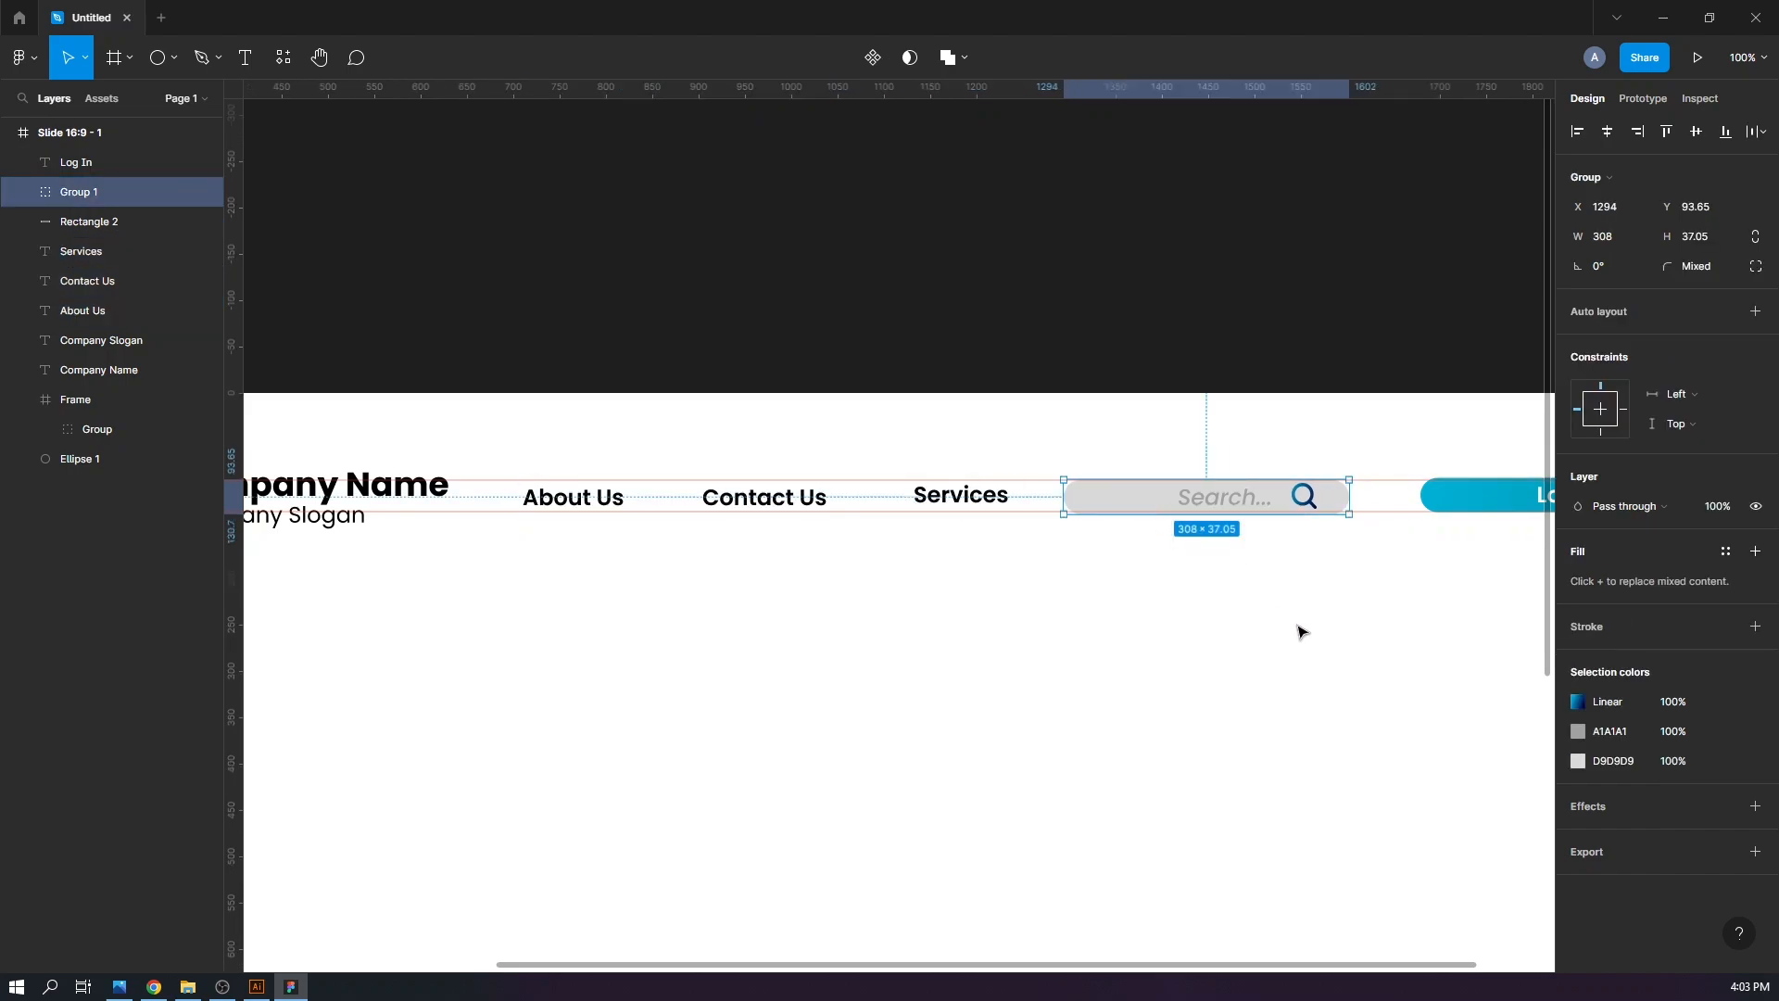
Darken the right end stop of the Log In button's gradient to 1A8BAB and extend the button's left edge to a width of 335
left_click_drag(1298, 631, 861, 614)
left_click(1058, 488)
left_click(1578, 507)
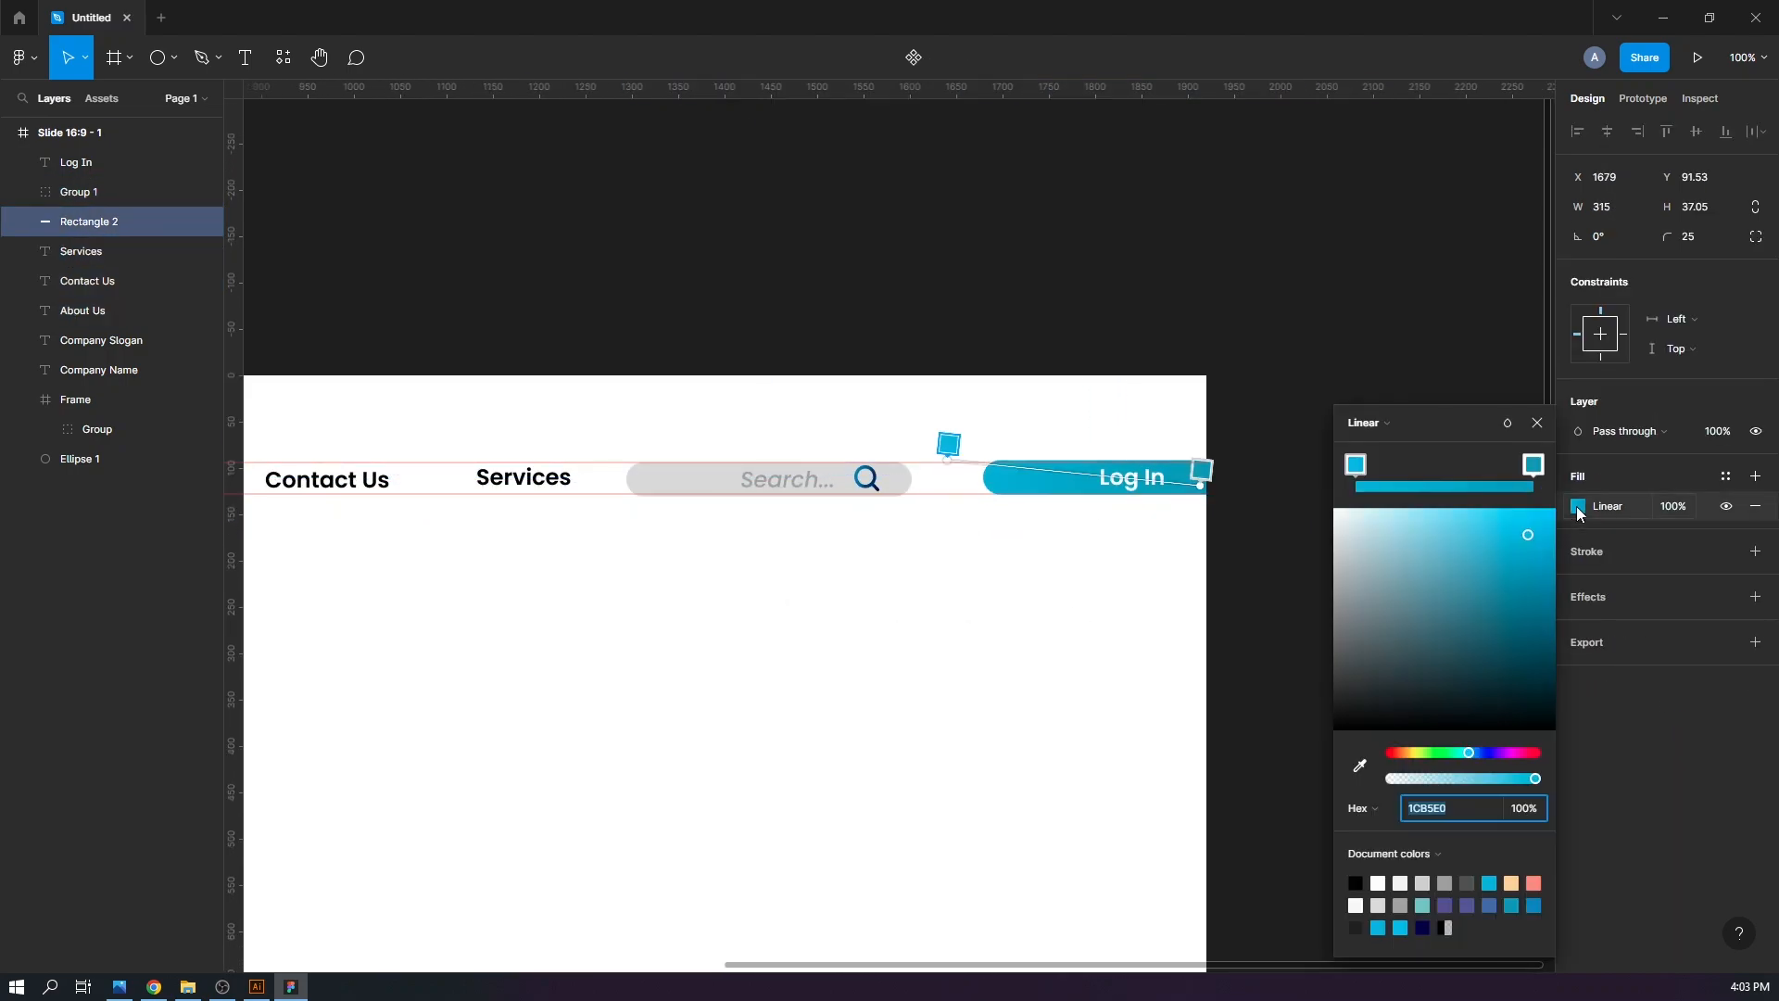
left_click(256, 988)
left_click(291, 987)
key("Return")
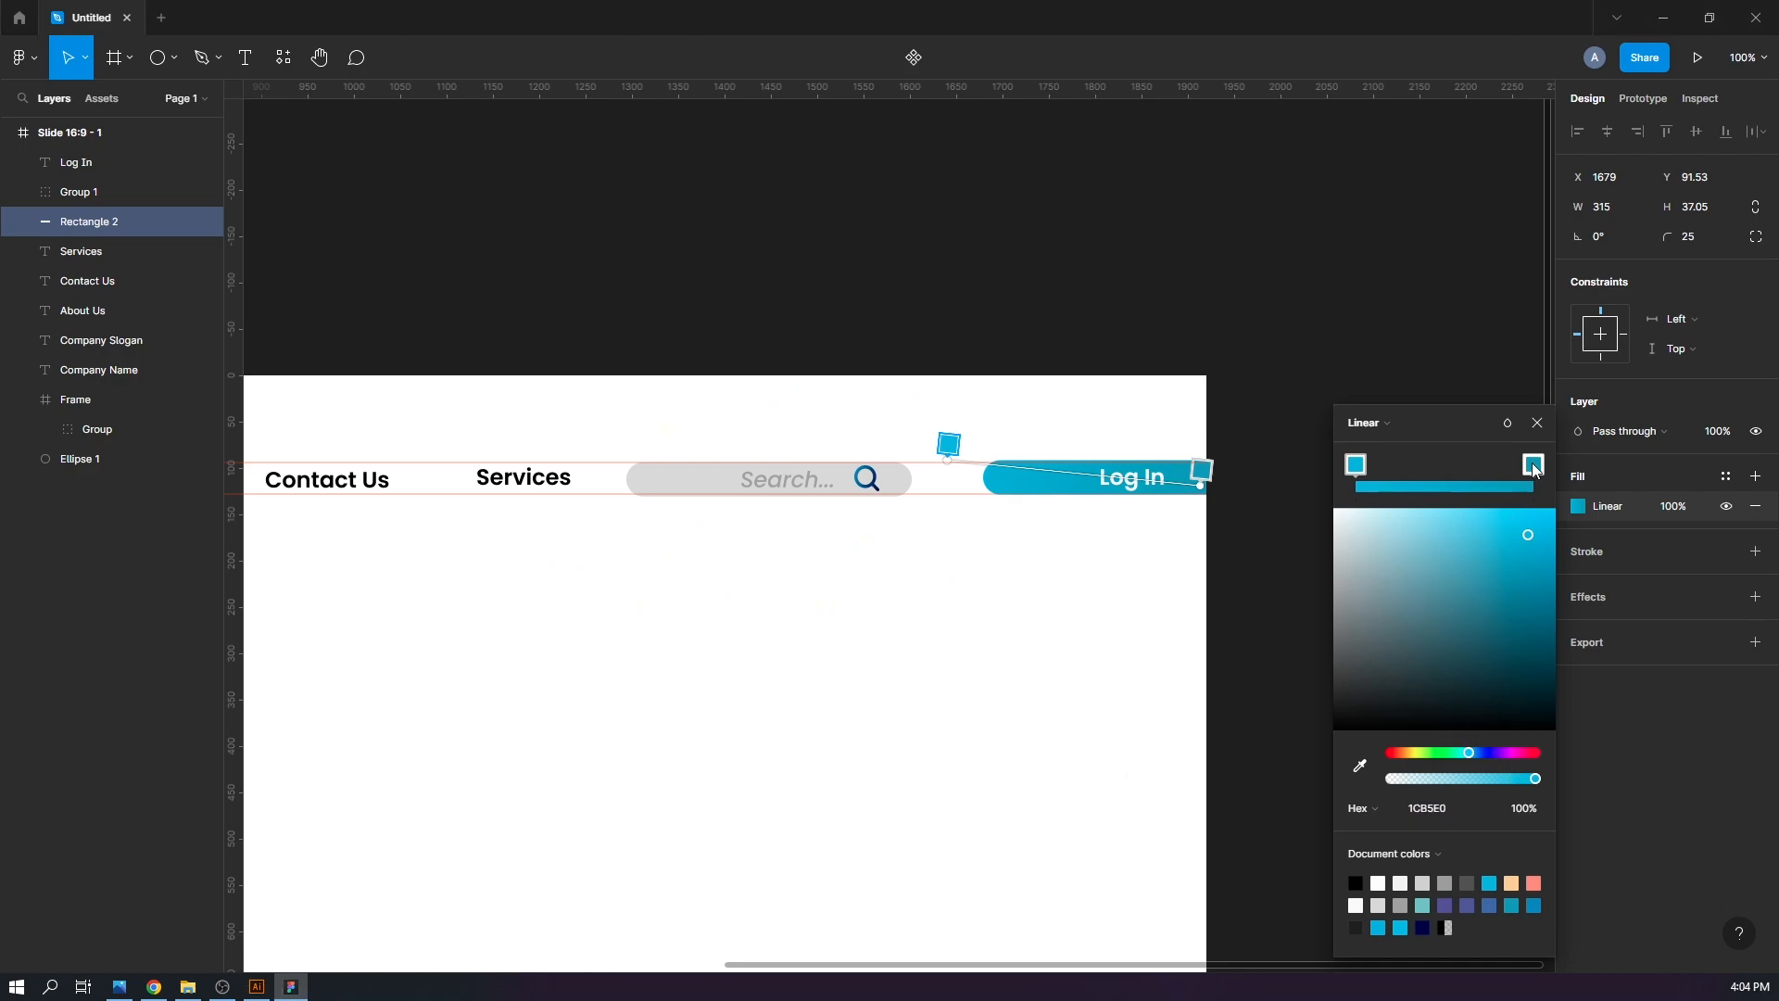
left_click(1520, 589)
left_click(1066, 487)
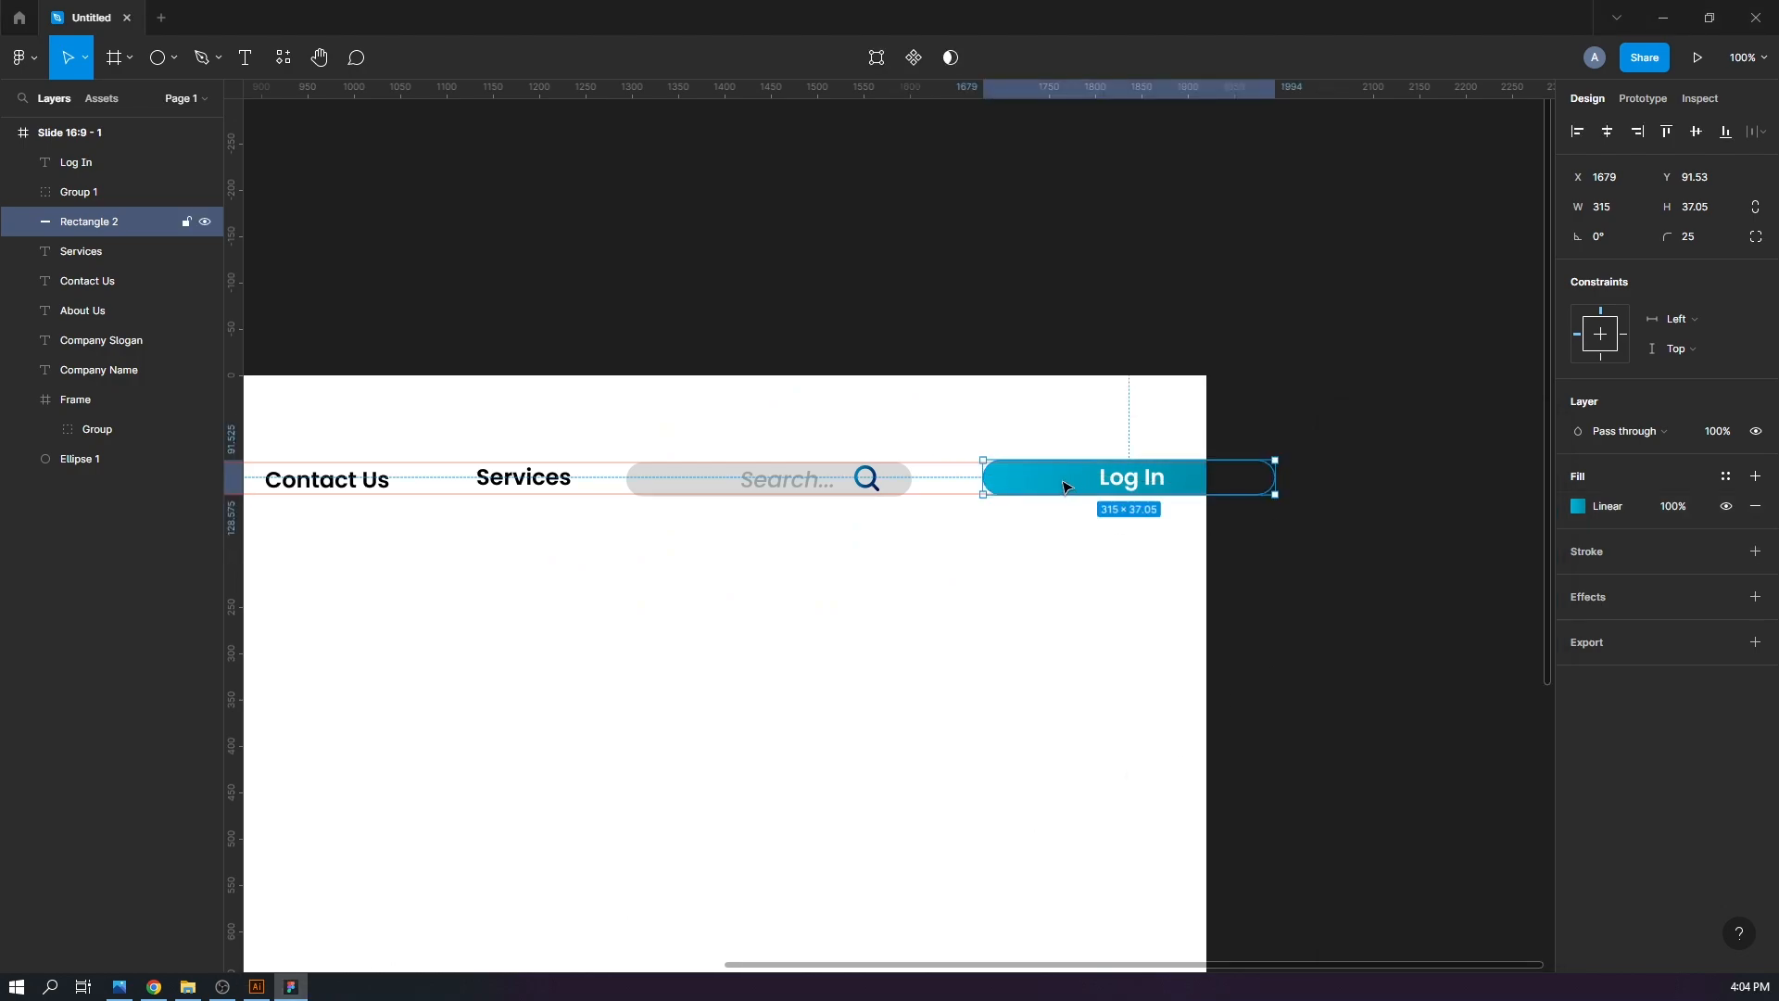
left_click(1055, 556)
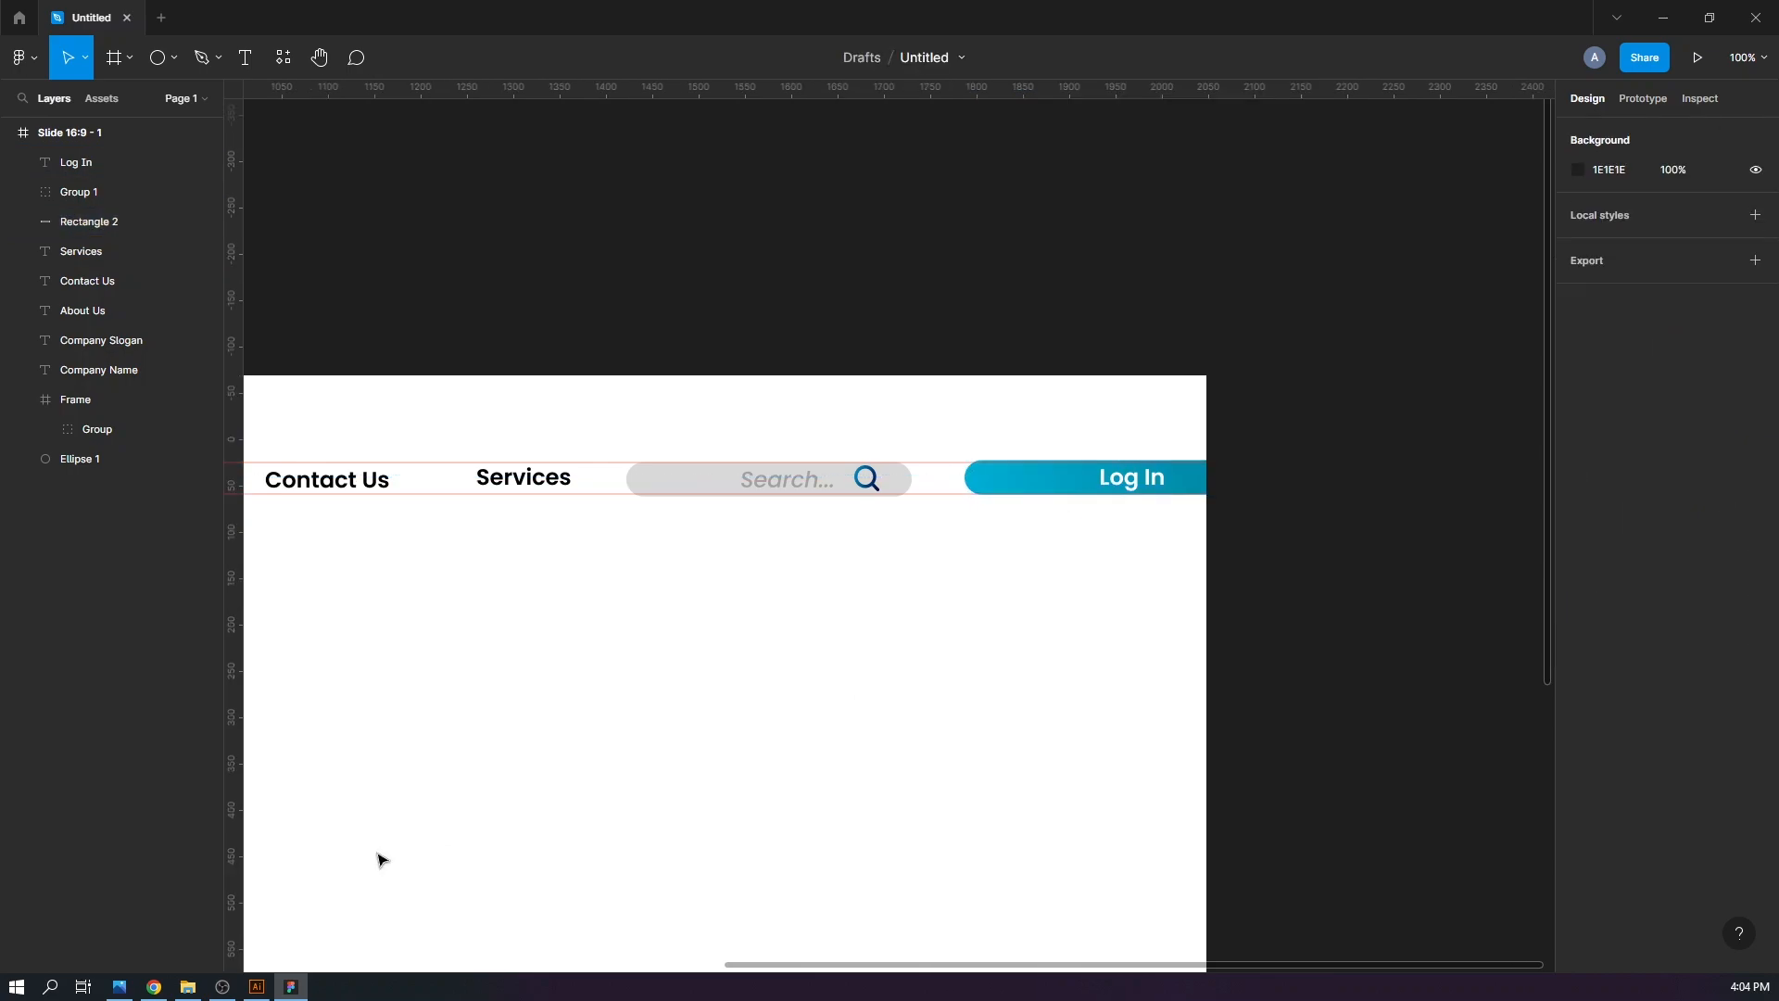
Paste the person icon from the Illustrator file, move it below the search bar and scale it down to 40 × 47
left_click(256, 987)
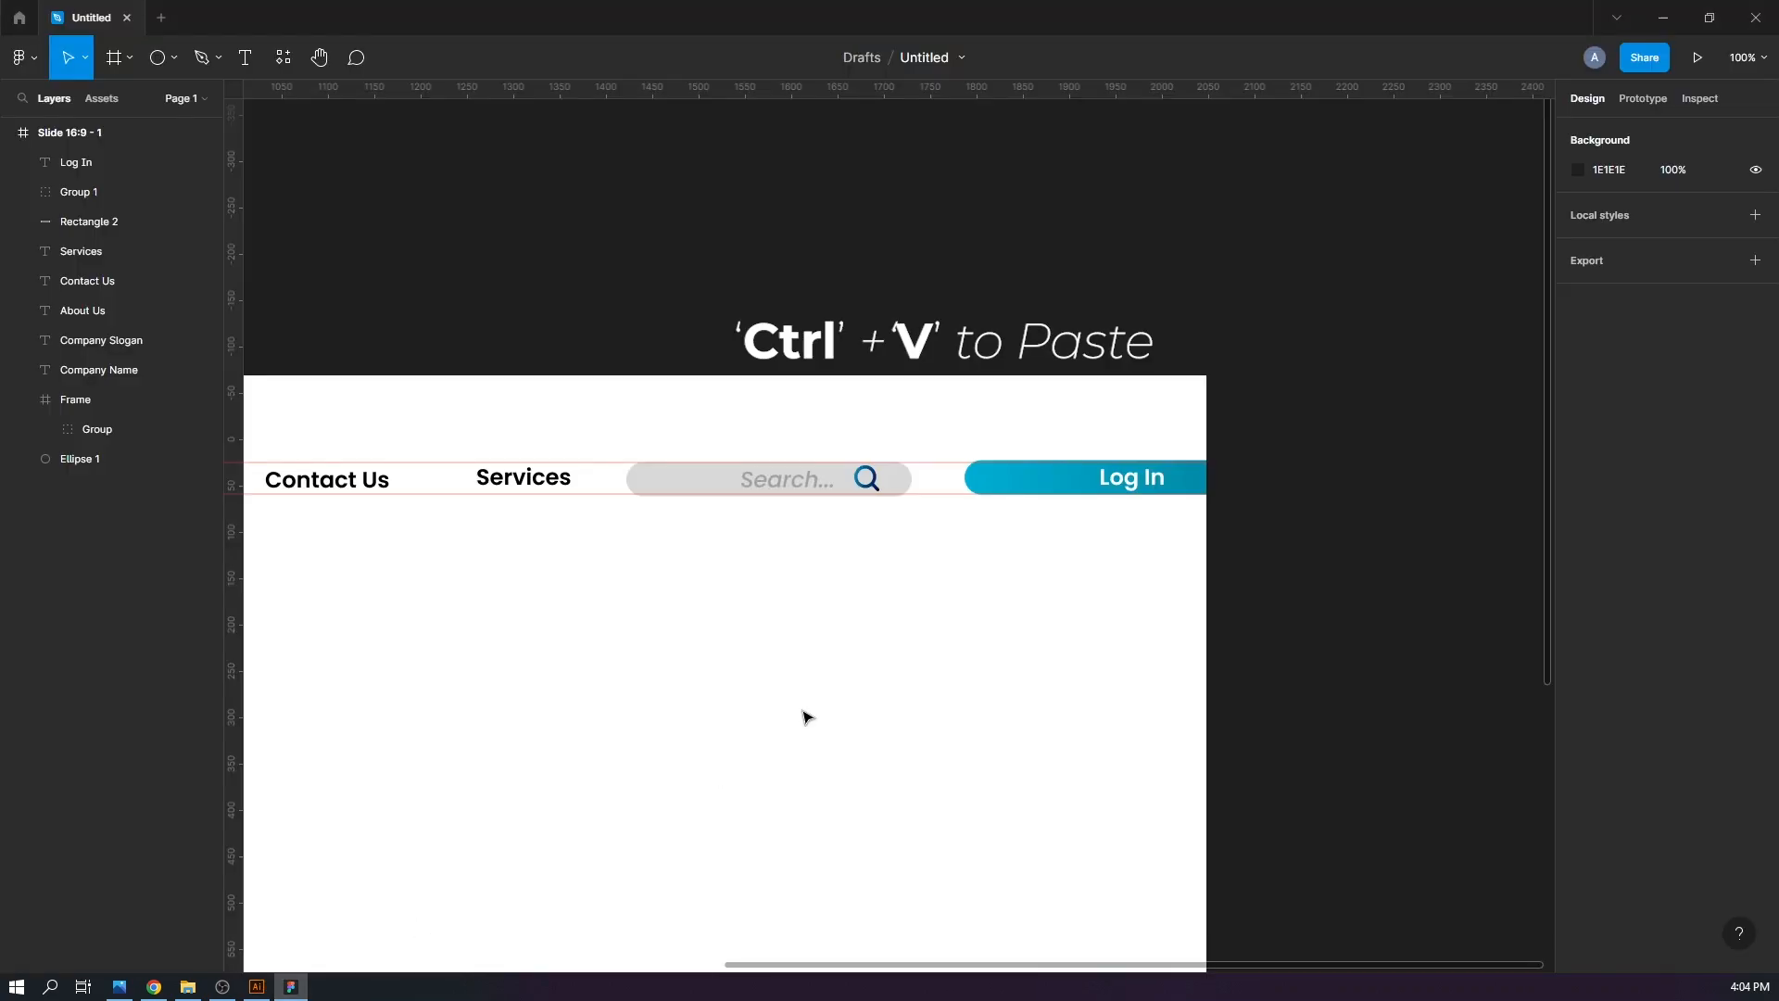
key("ctrl+v")
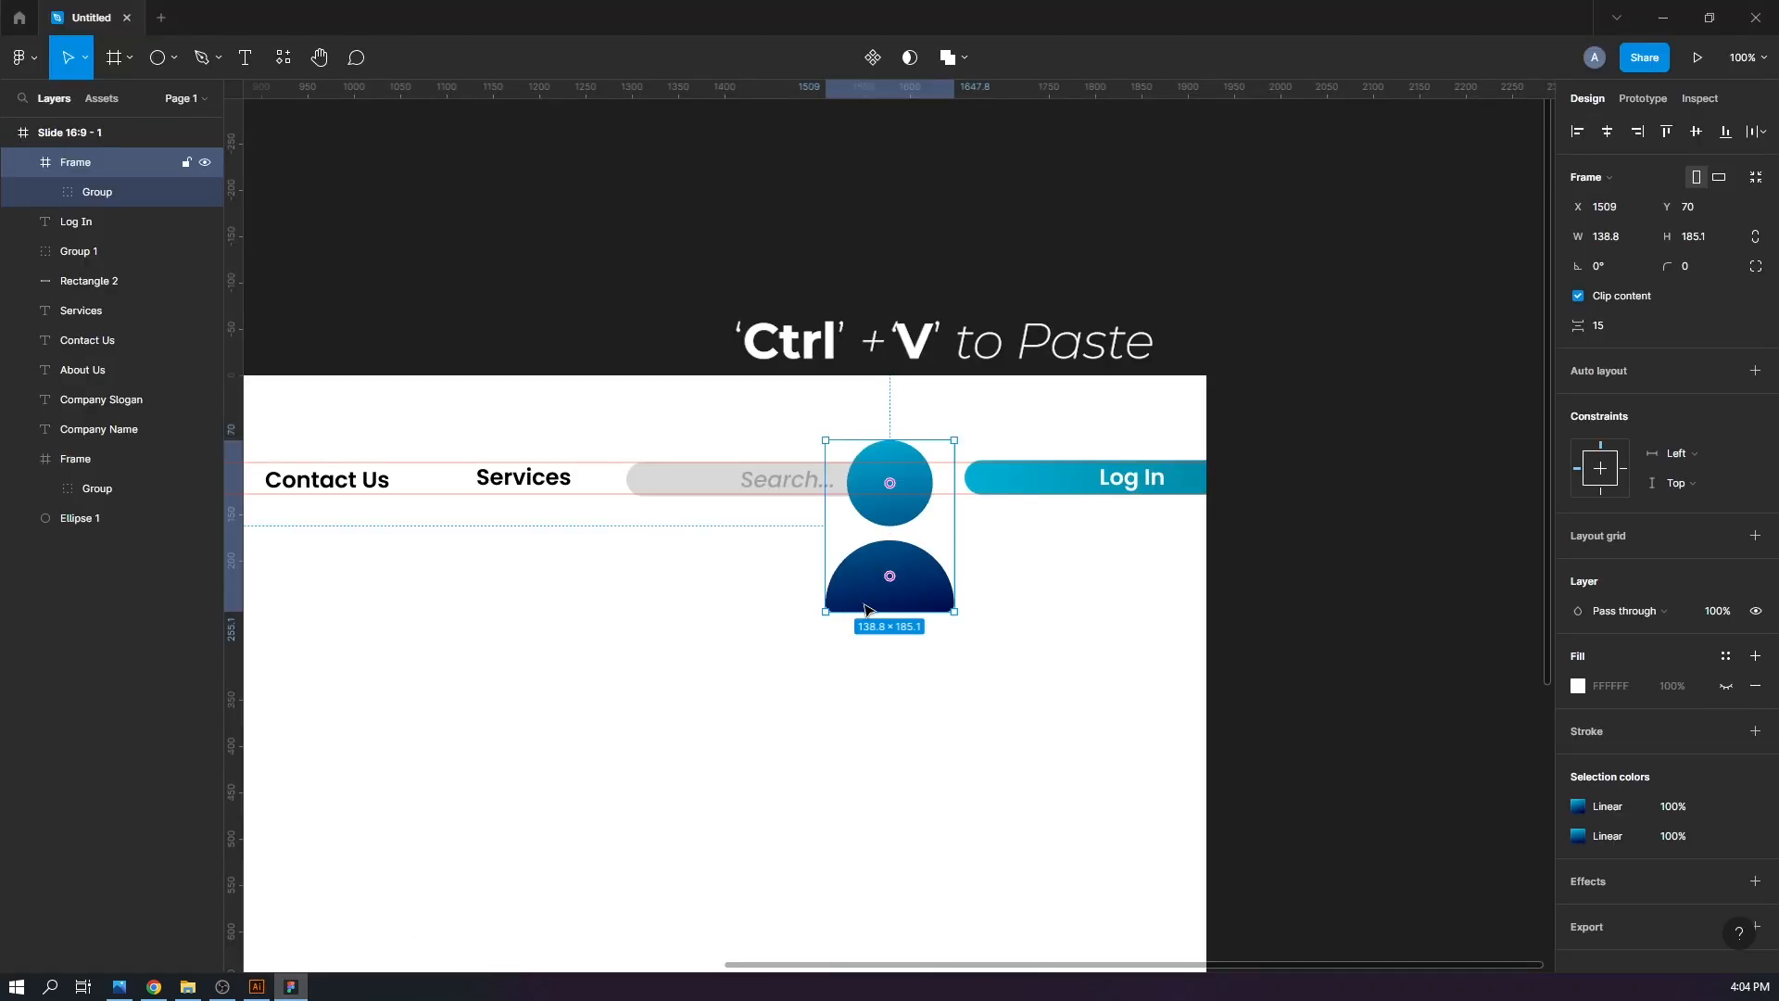
left_click_drag(866, 606, 872, 705)
left_click(913, 684)
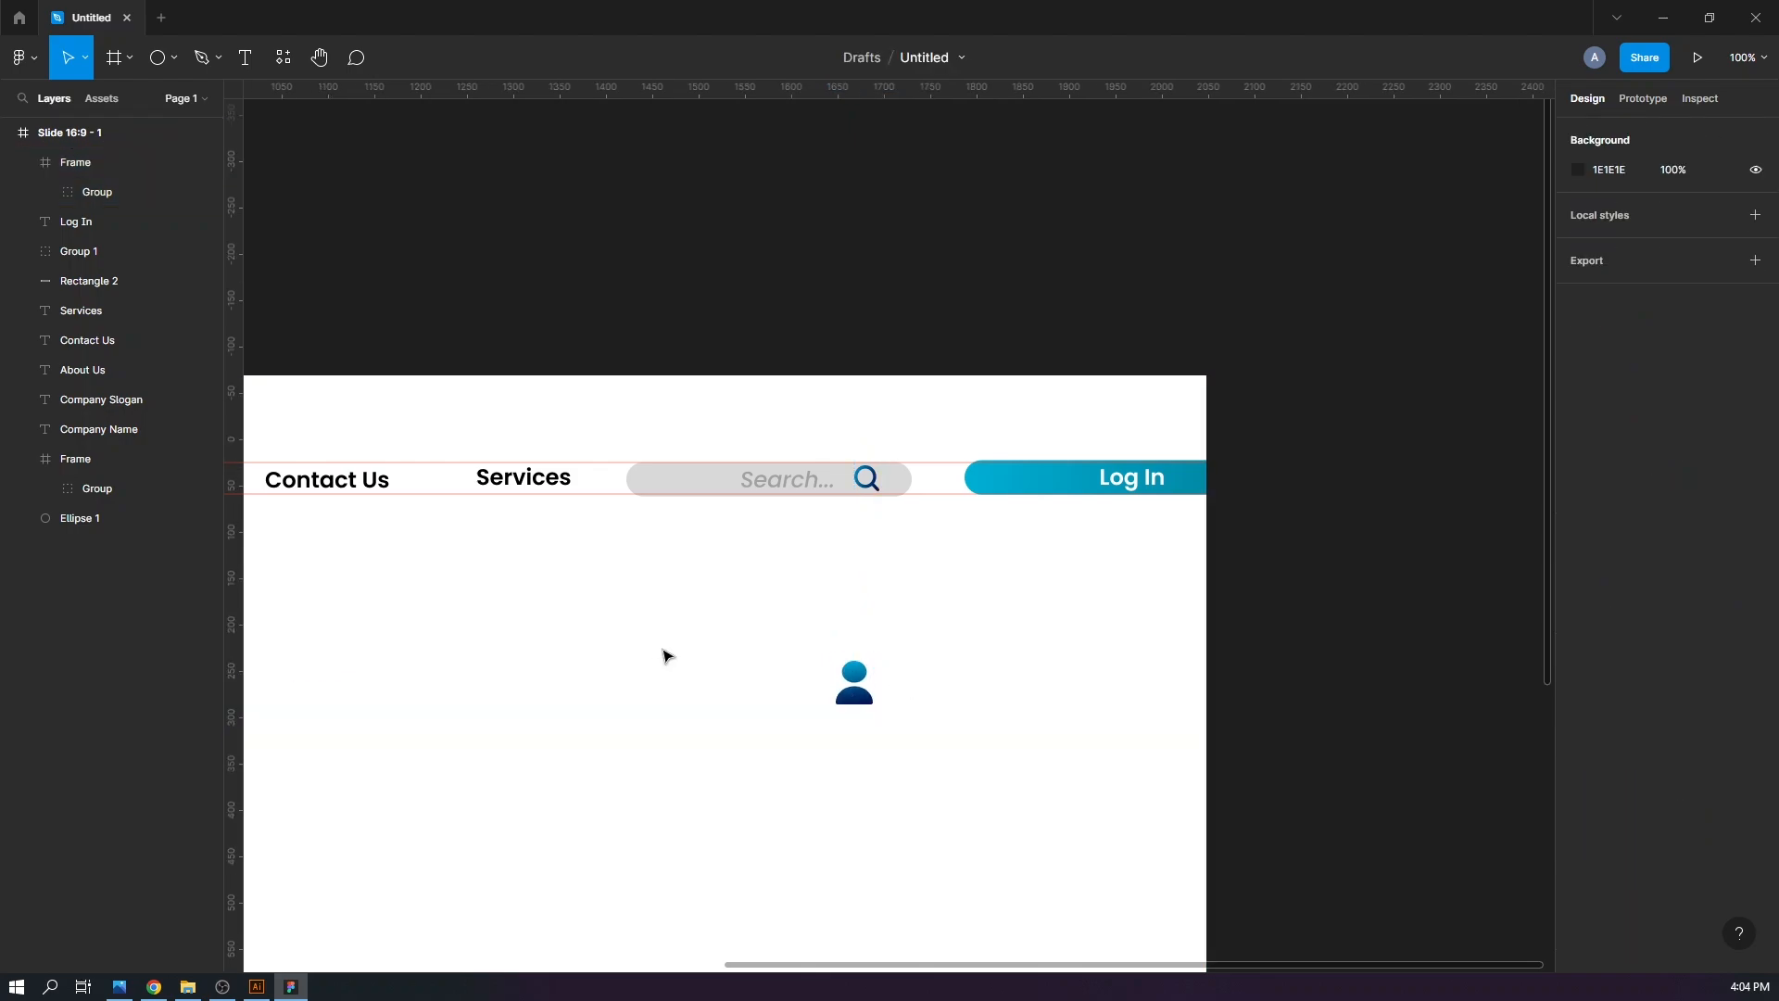
Draw a 98 × 98 circle around the person icon and move it to the icon's left
key("o")
mouse_move(815, 654)
left_mouse_down()
mouse_move(866, 705)
mouse_move(850, 690)
left_mouse_up()
left_click_drag(125, 206, 125, 207)
key("ctrl+z")
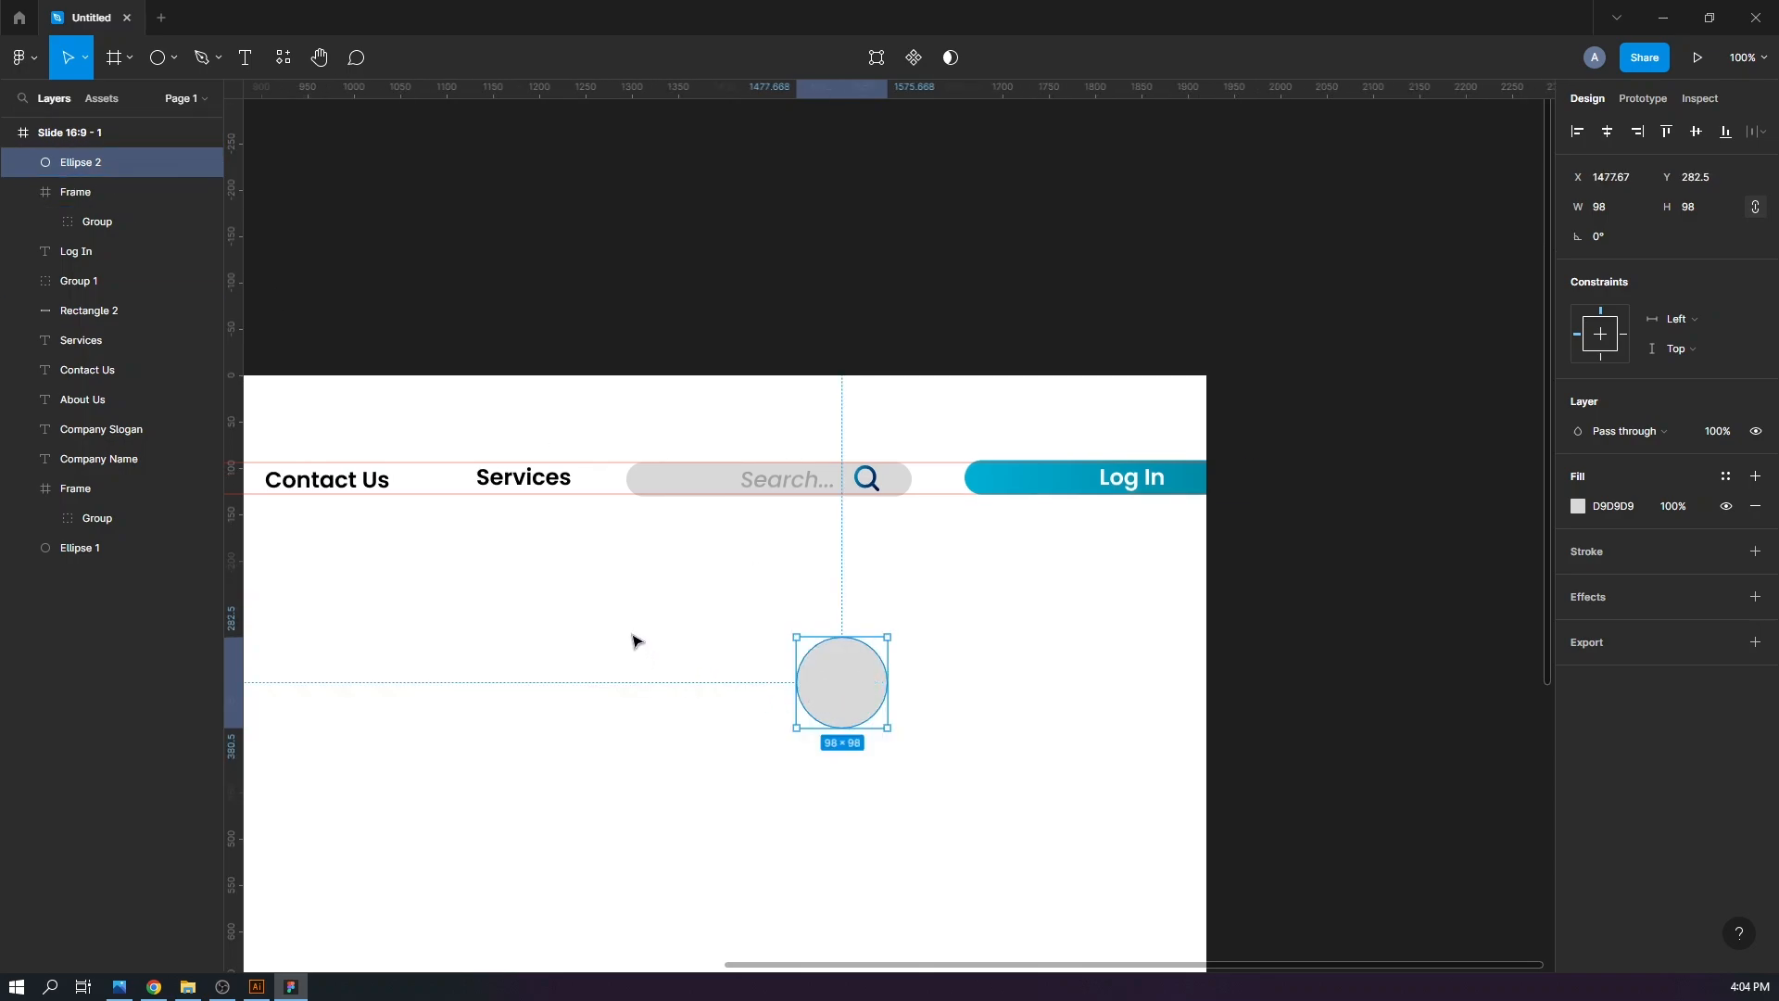
left_click(555, 591)
left_click_drag(830, 684, 730, 683)
Order the circle beneath the person icon, centre the icon on it and group them, with the circle reduced to 60.95 × 60.95
left_click(849, 698)
left_click(27, 191)
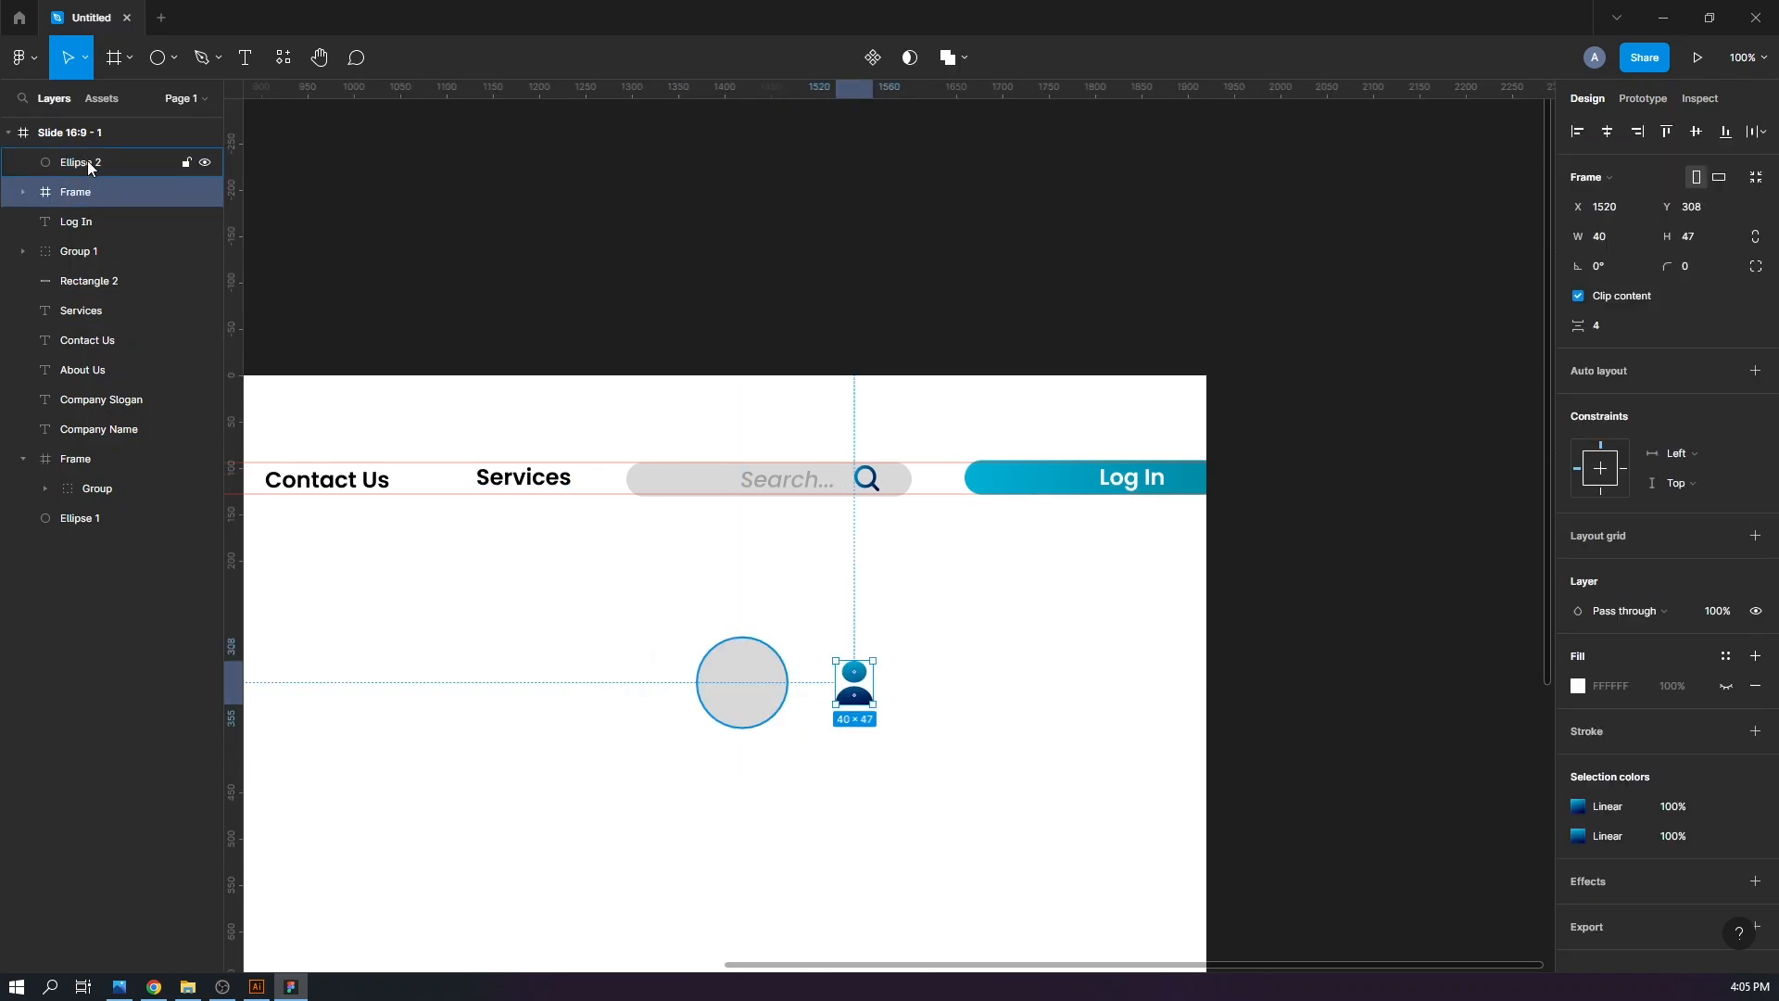
left_click_drag(88, 160, 90, 206)
left_click_drag(850, 695, 771, 711)
left_click(779, 694, "shift")
key("ctrl+g")
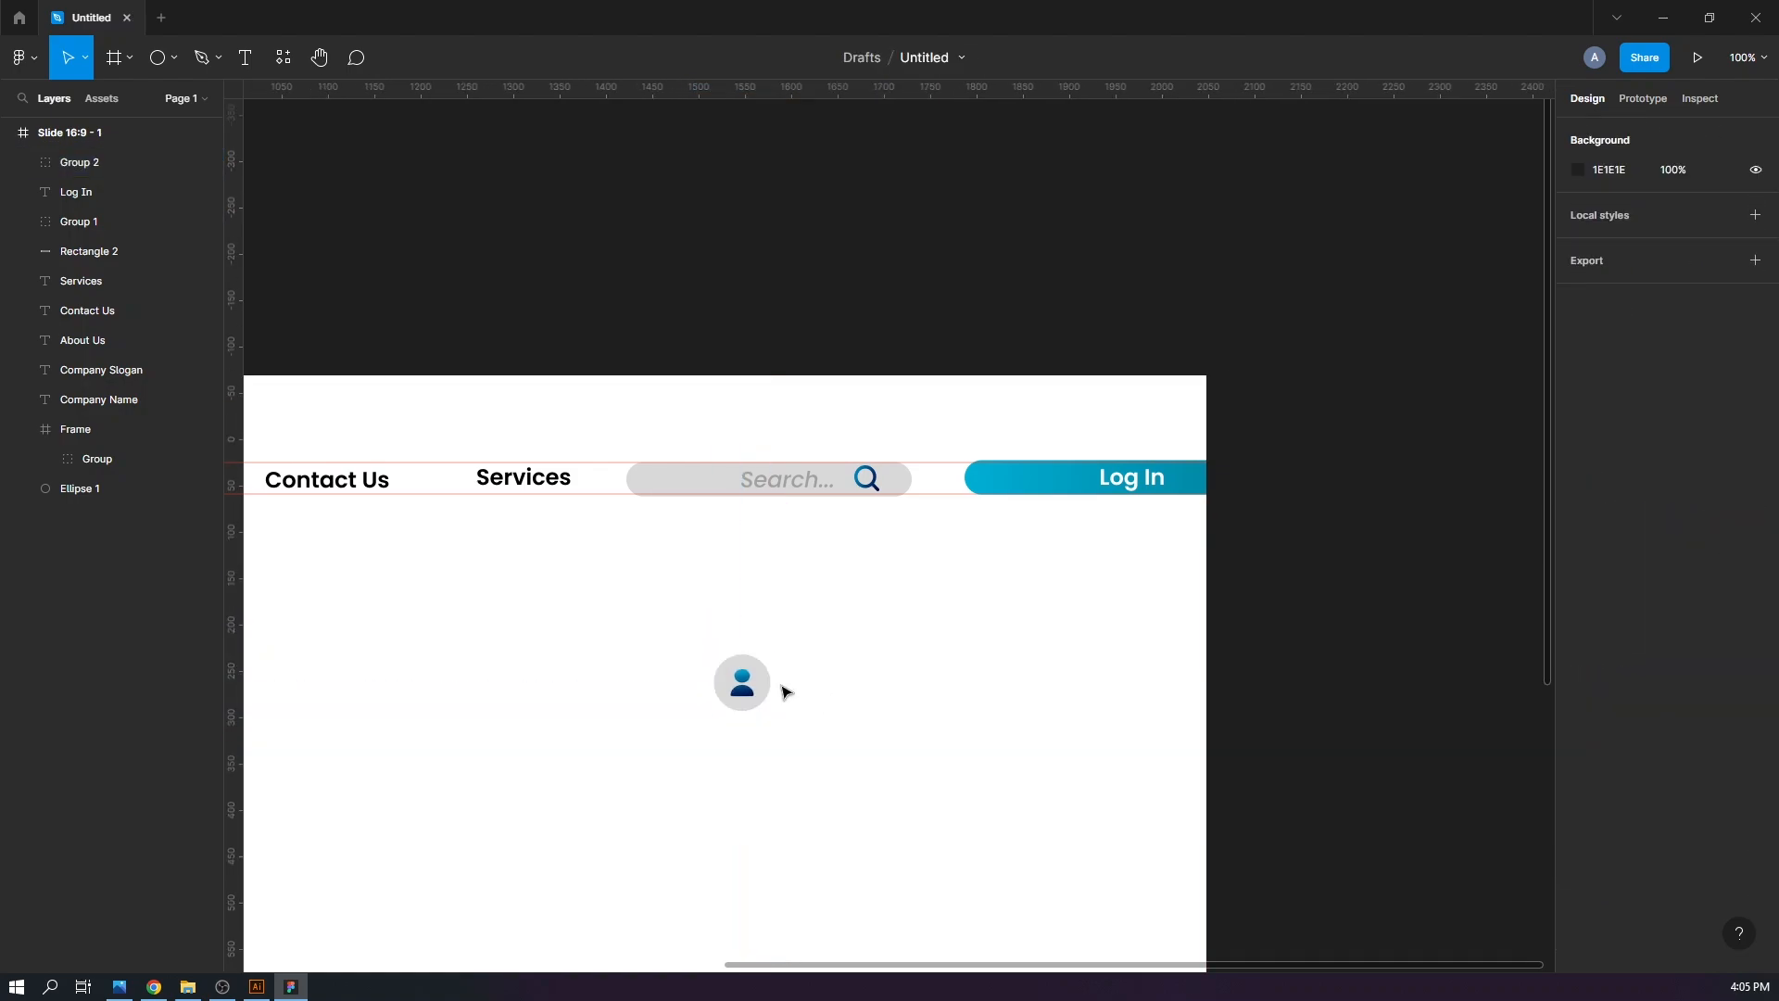
Change the fill of the circle behind the person icon to white
key("Return")
left_click(137, 222)
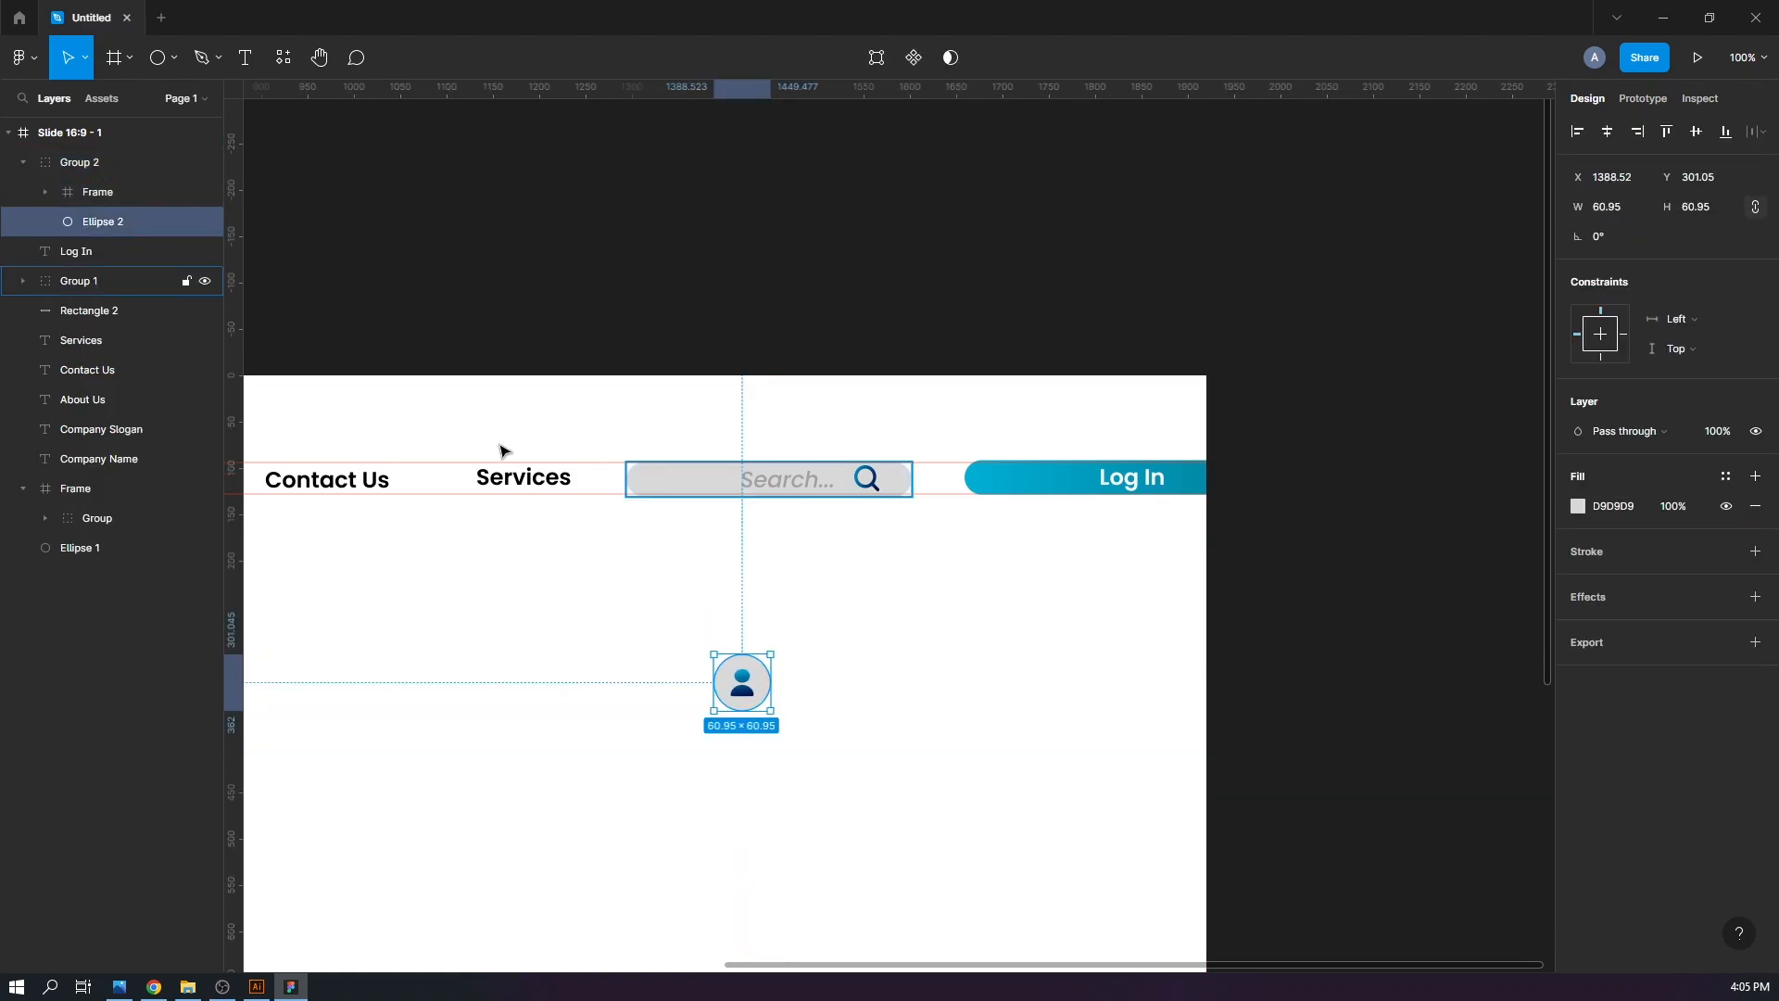
left_click(1578, 506)
left_click_drag(1316, 510, 1311, 505)
Move the person icon group onto the left part of the Log In button, scale it to 26 × 26 and centre it vertically
left_click_drag(753, 682, 1008, 493)
key("ctrl+z")
left_click(86, 162)
left_click(87, 165)
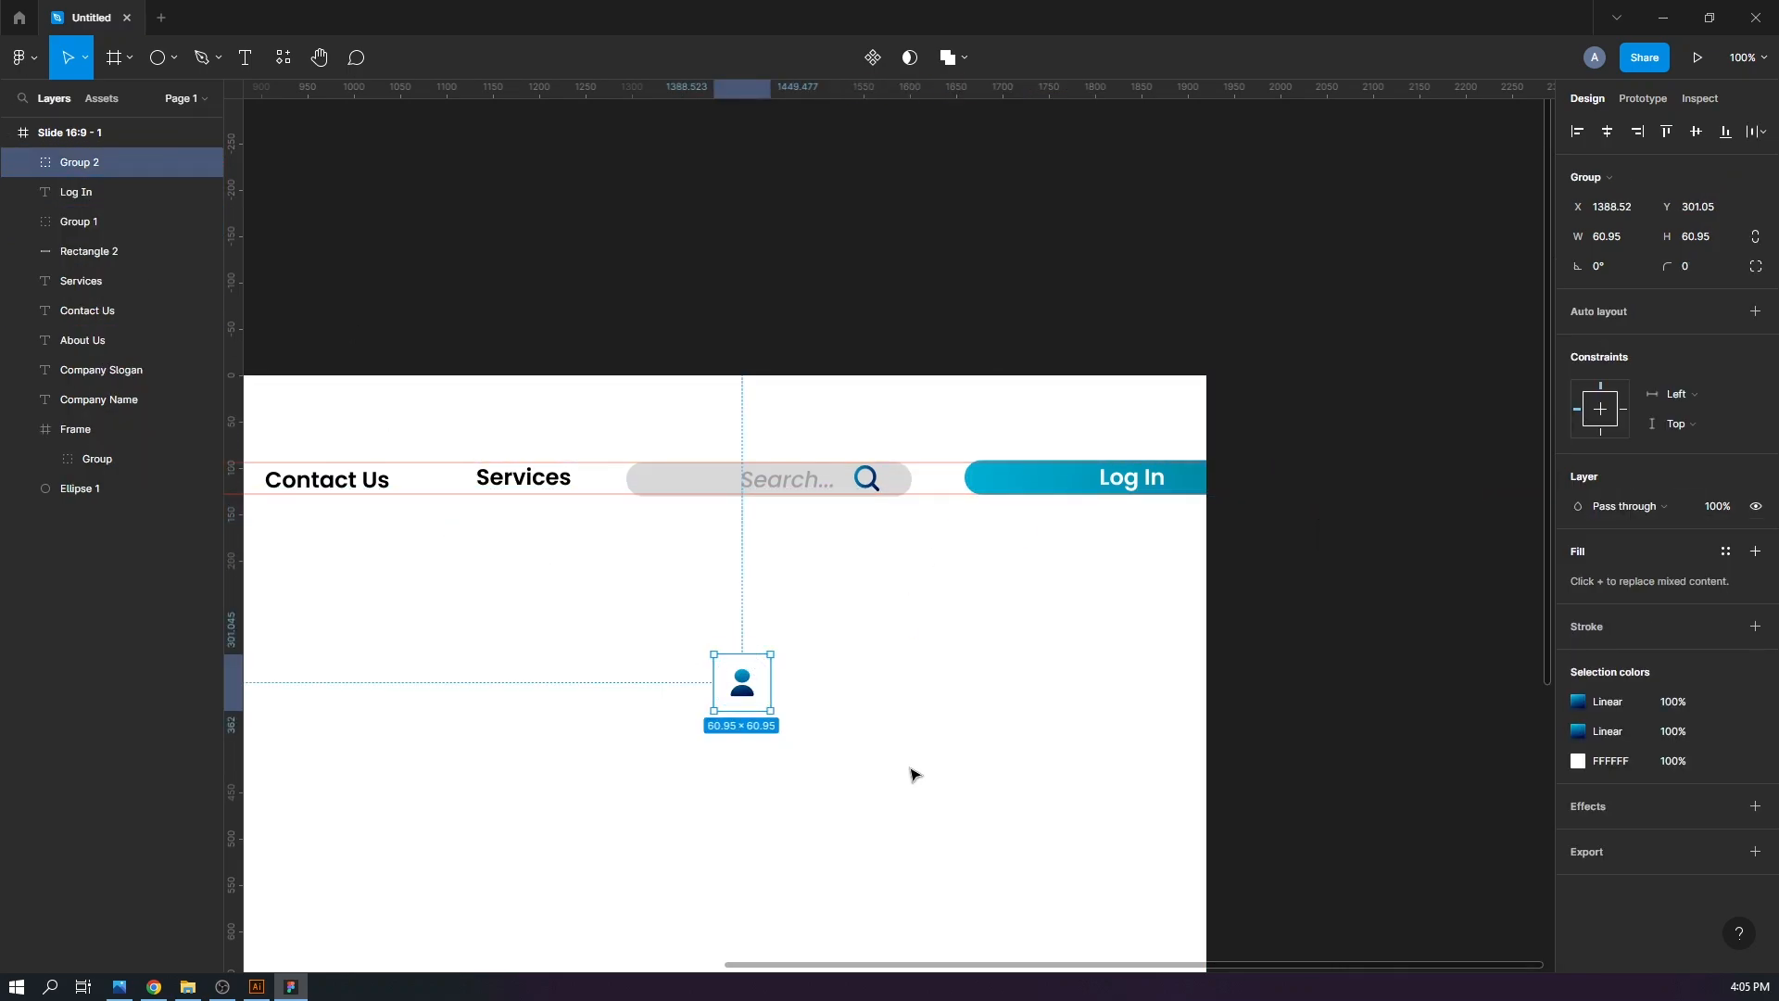
left_click_drag(741, 688, 1004, 489)
left_click_drag(1033, 513, 1017, 496)
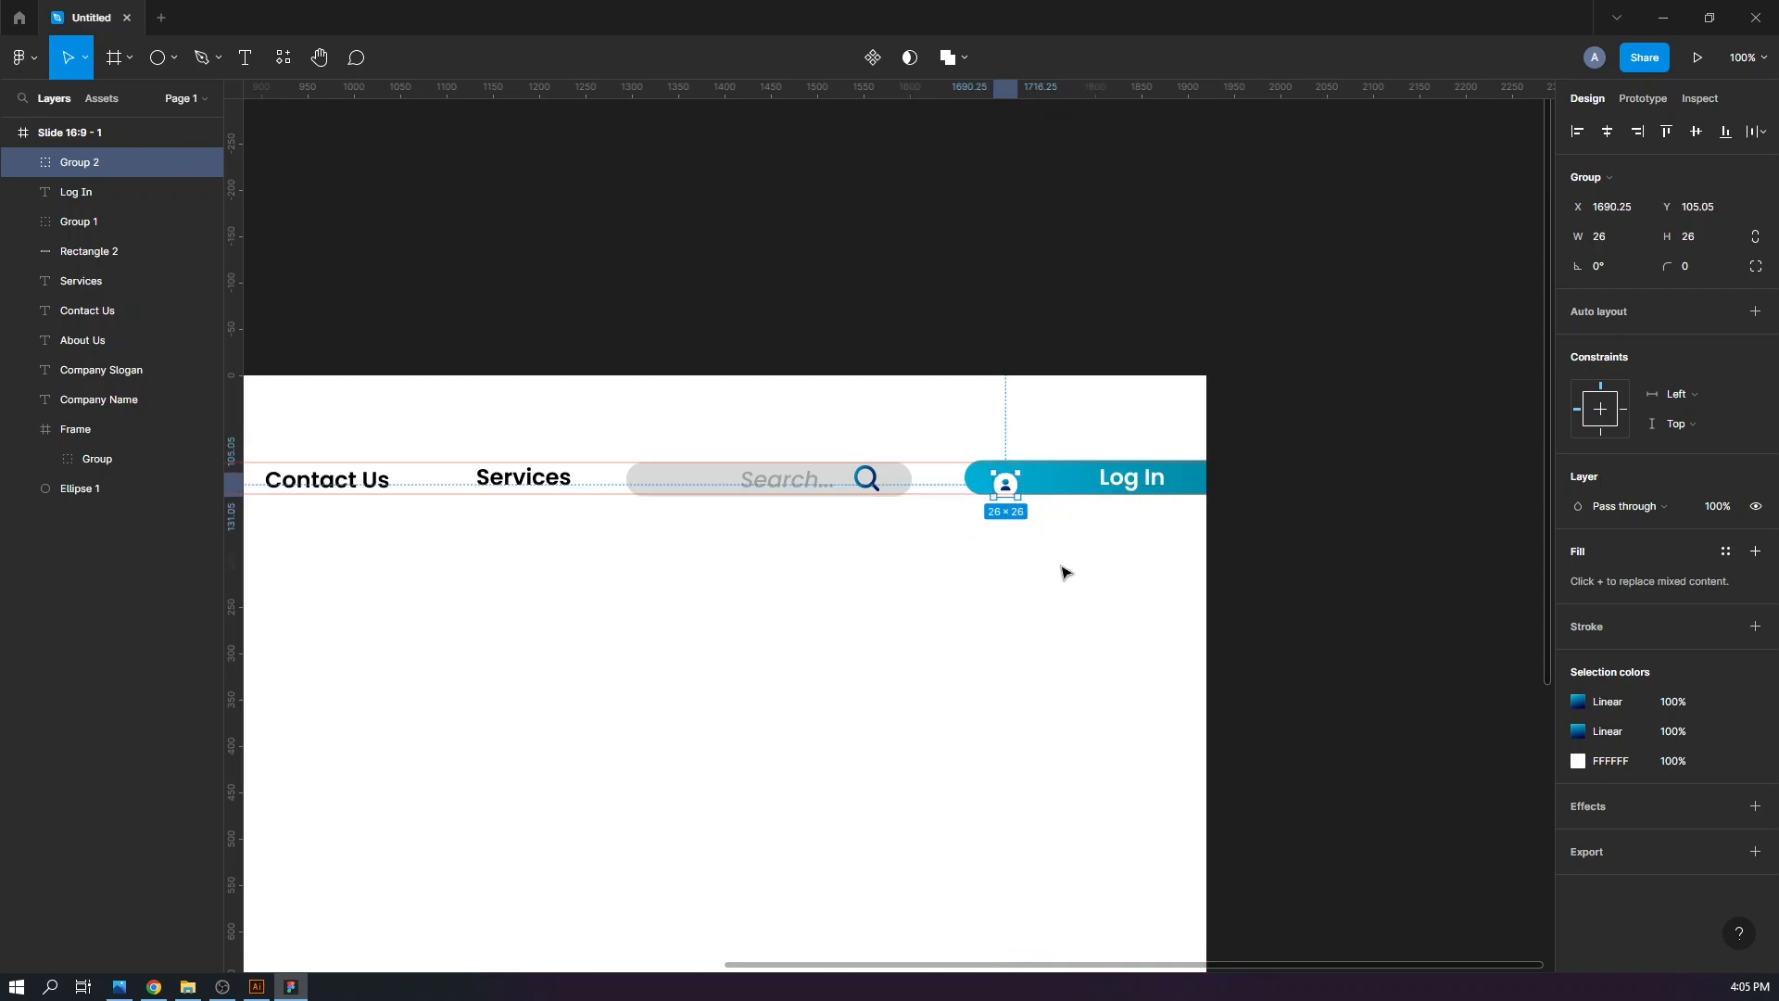
key("Up")
key("Up")
key("Up")
key("Up")
key("Up")
Move the Log In text left toward the person icon and nudge the icon right to X 1700.25
left_click_drag(1121, 480, 1082, 482)
left_click(1007, 482)
key("Right")
key("Right")
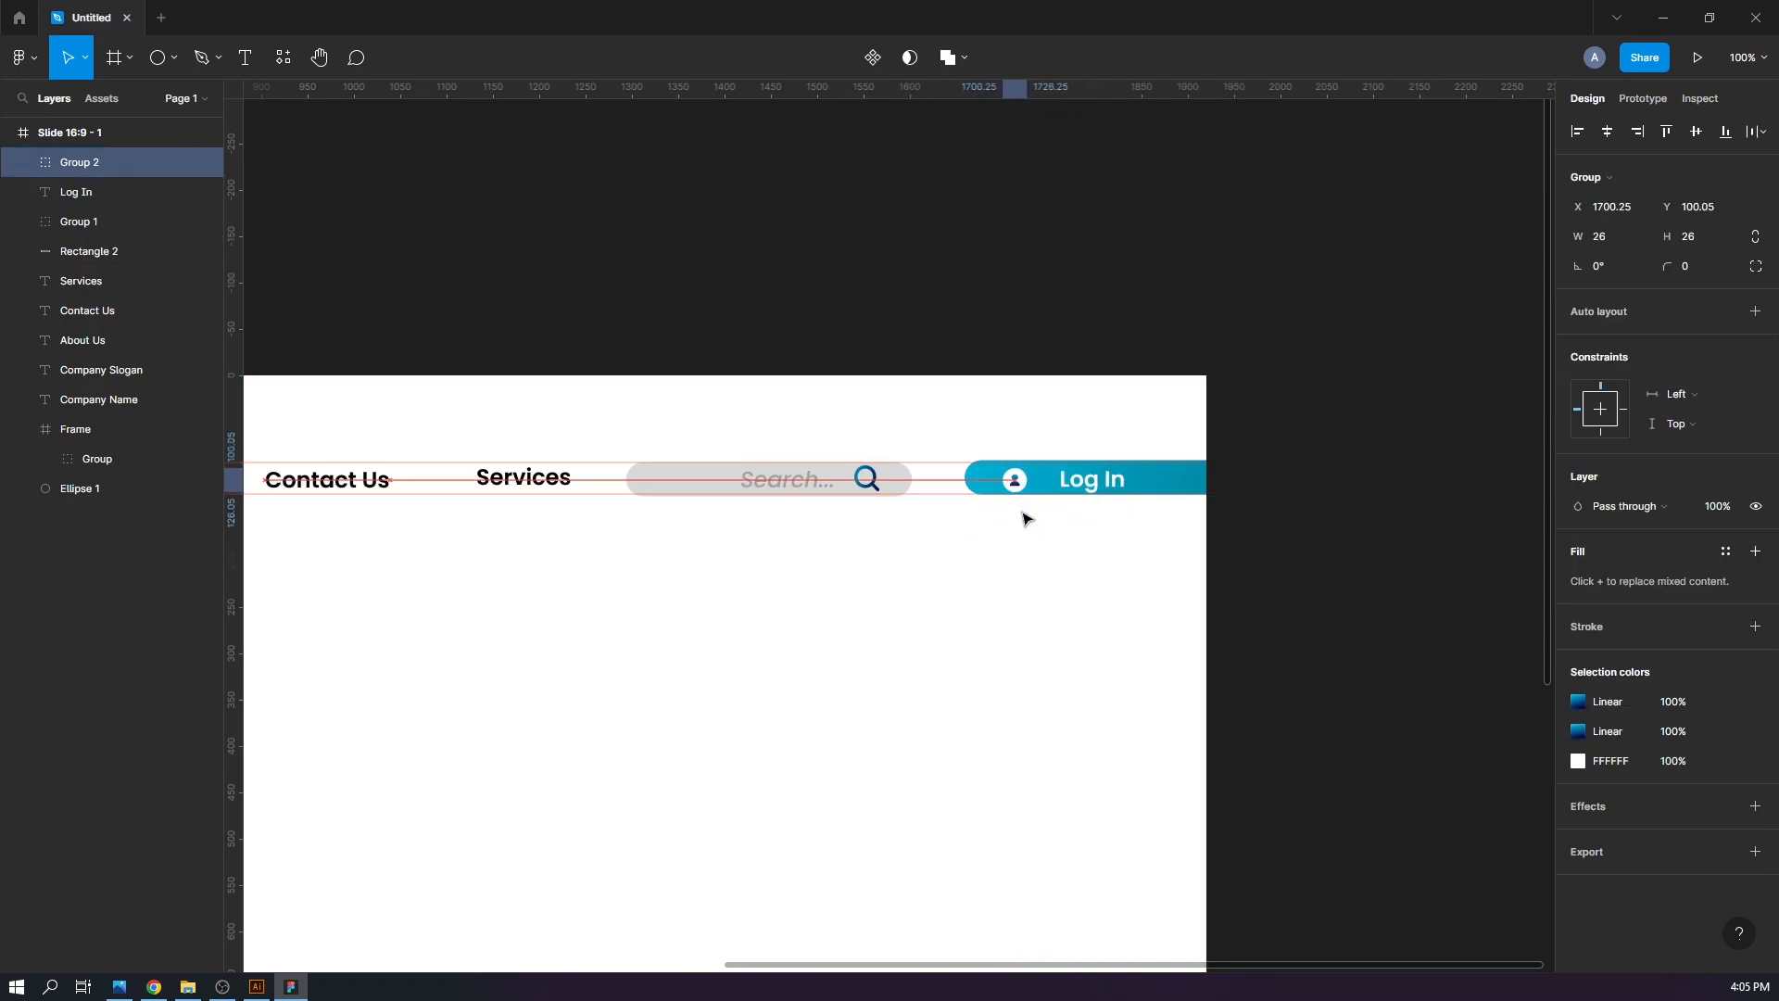
left_click(1016, 482, "shift")
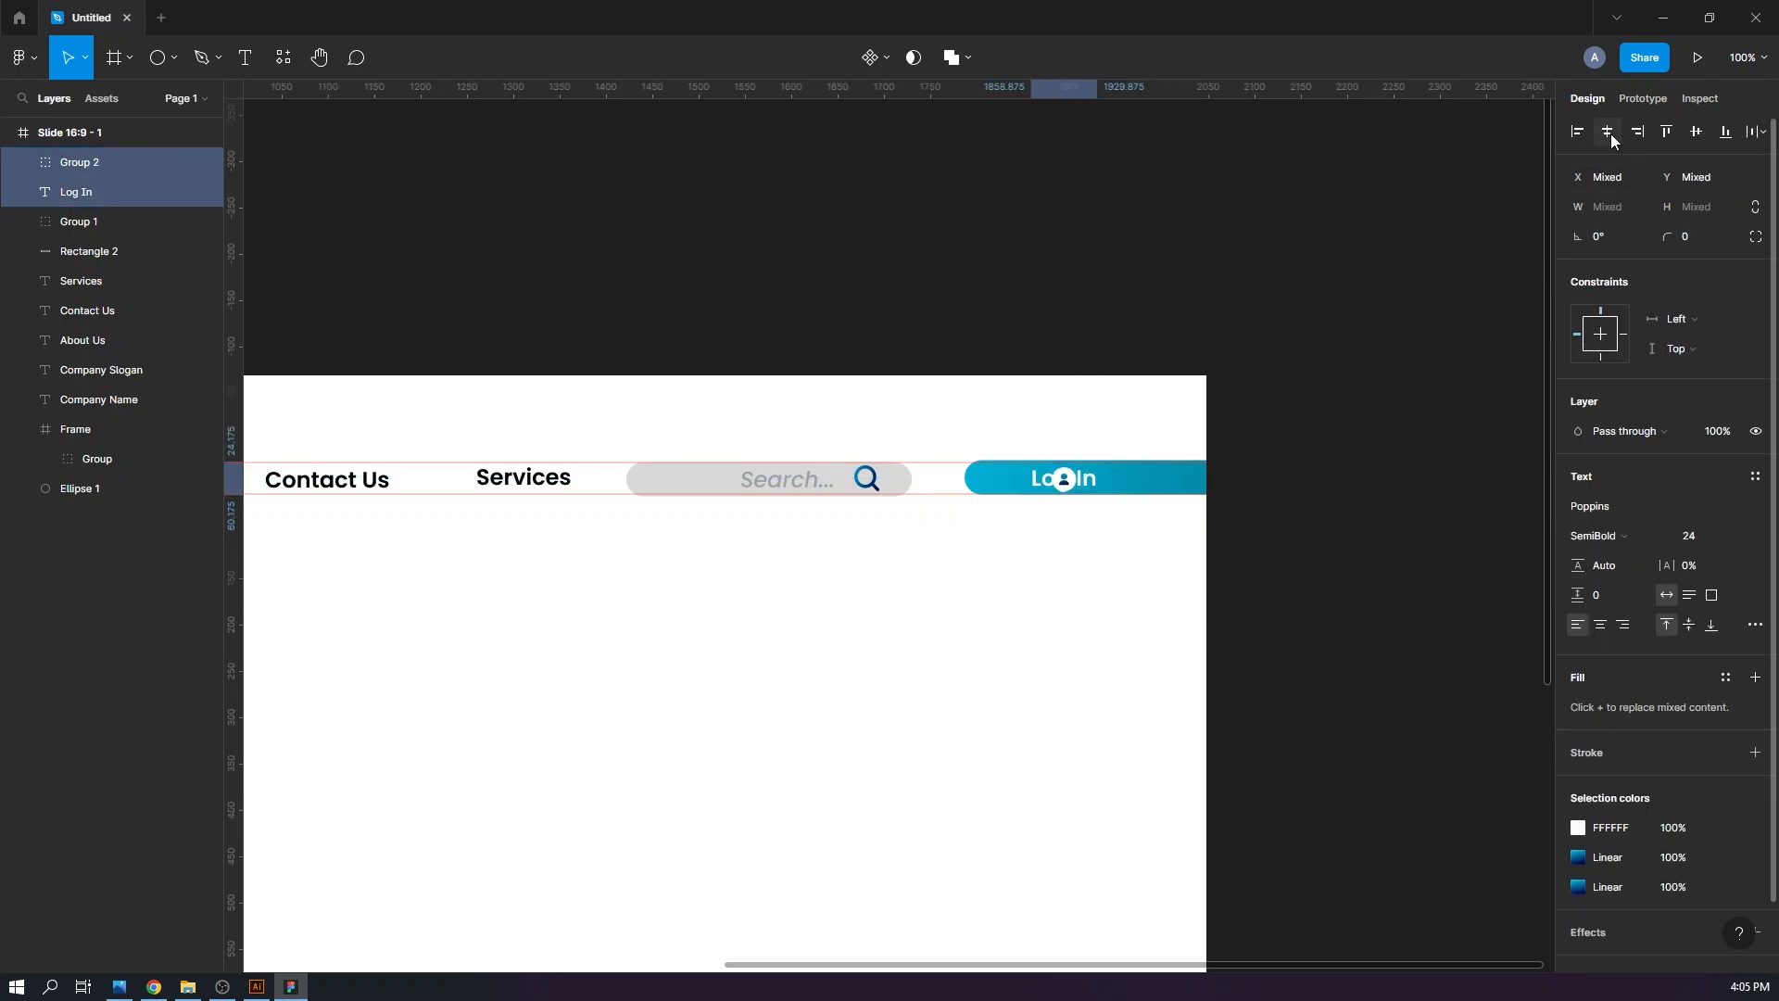
left_click(1251, 556)
Set the start stop of the Log In button's gradient to #000046, copied from the Illustrator file
left_click_drag(880, 668, 1234, 647)
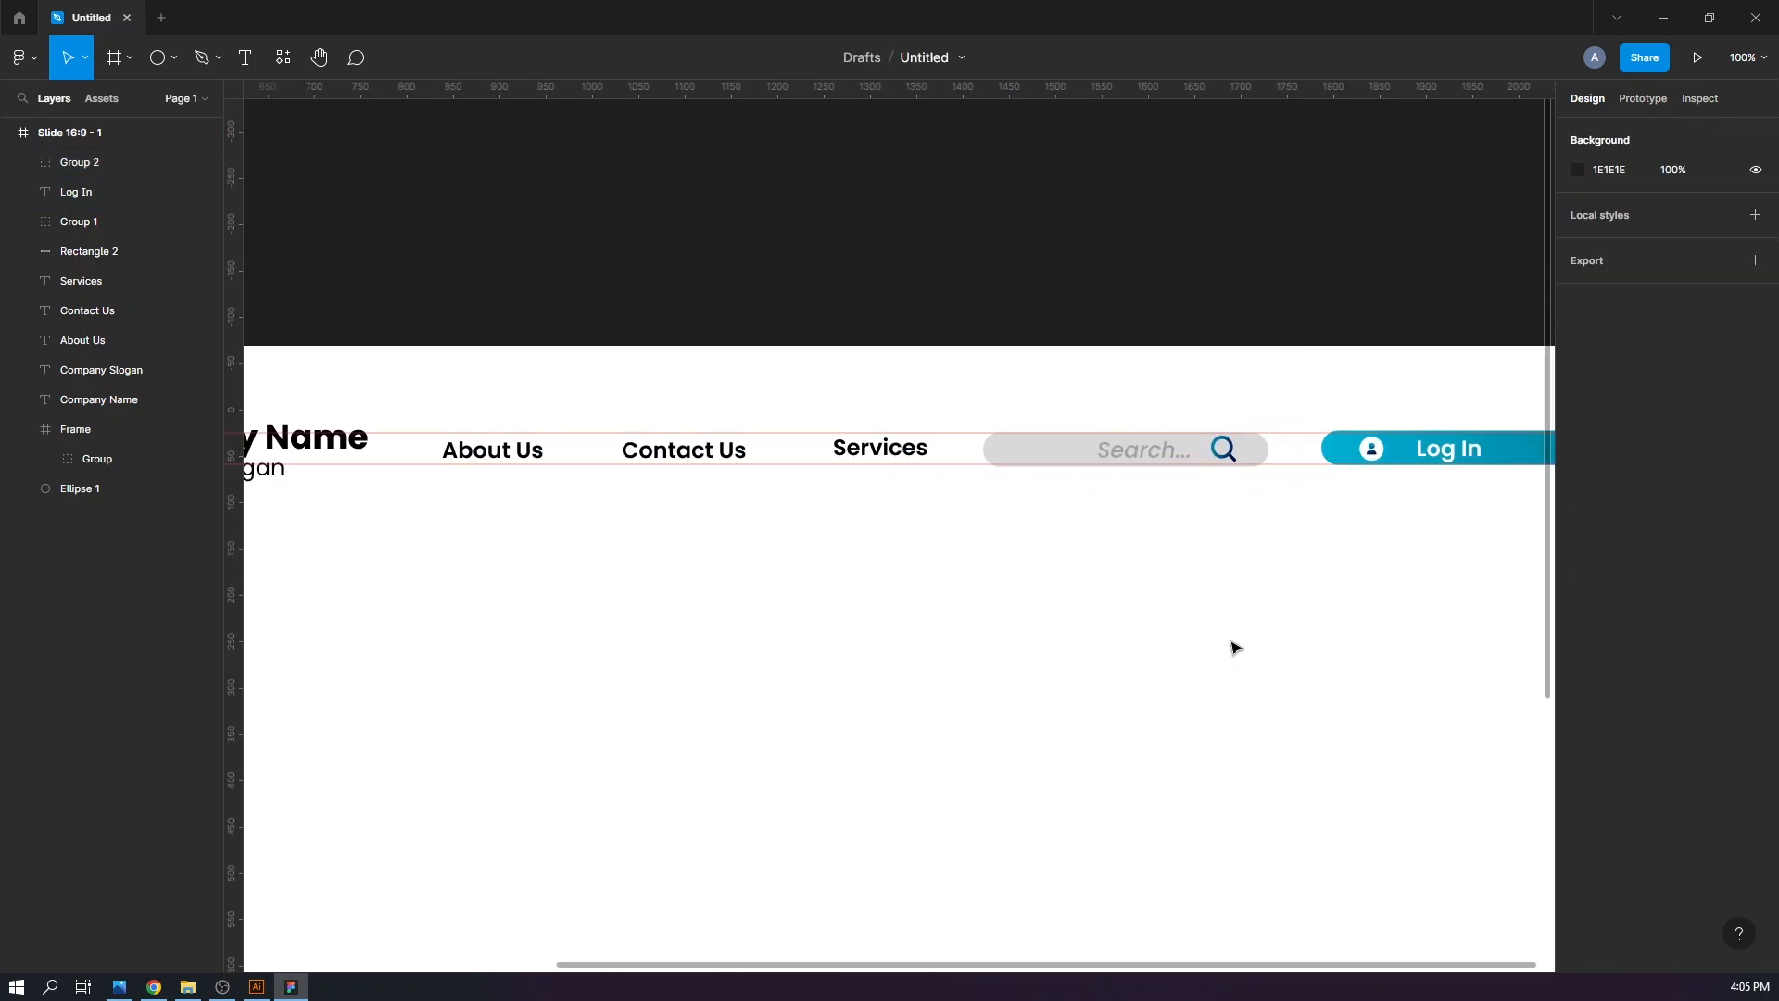
left_click_drag(1647, 440, 1366, 422)
left_click(1229, 427)
left_click(1578, 507)
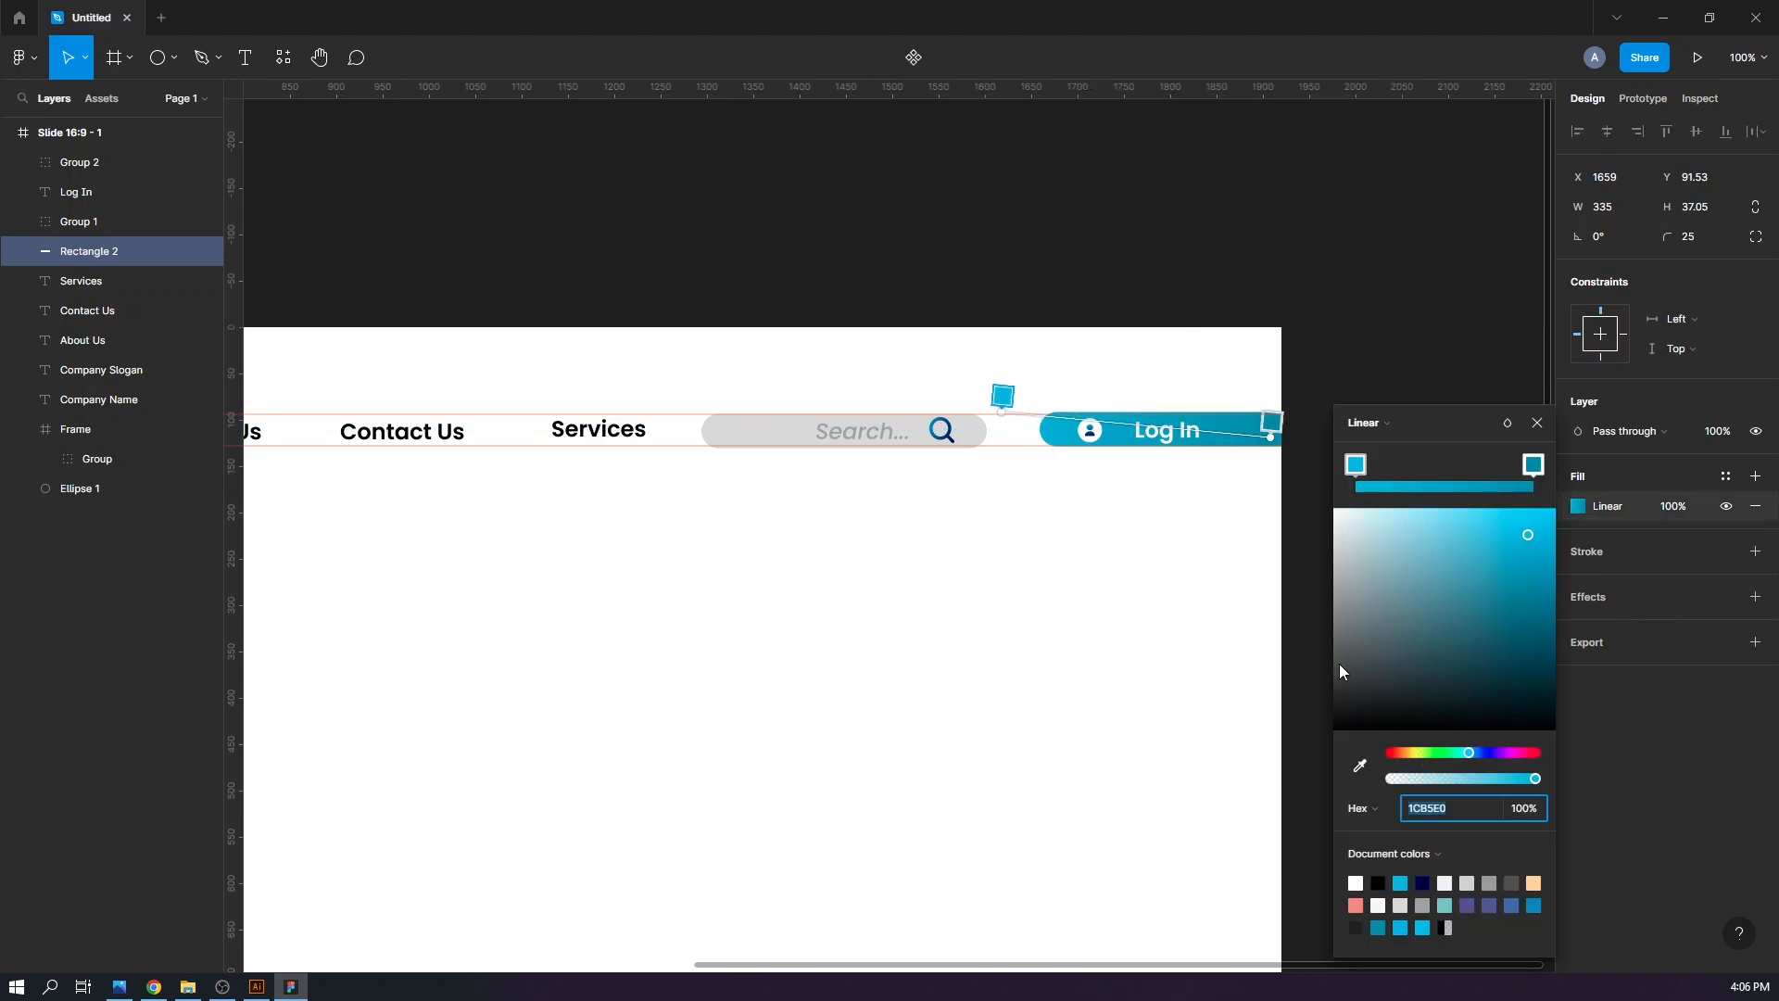
left_click(258, 986)
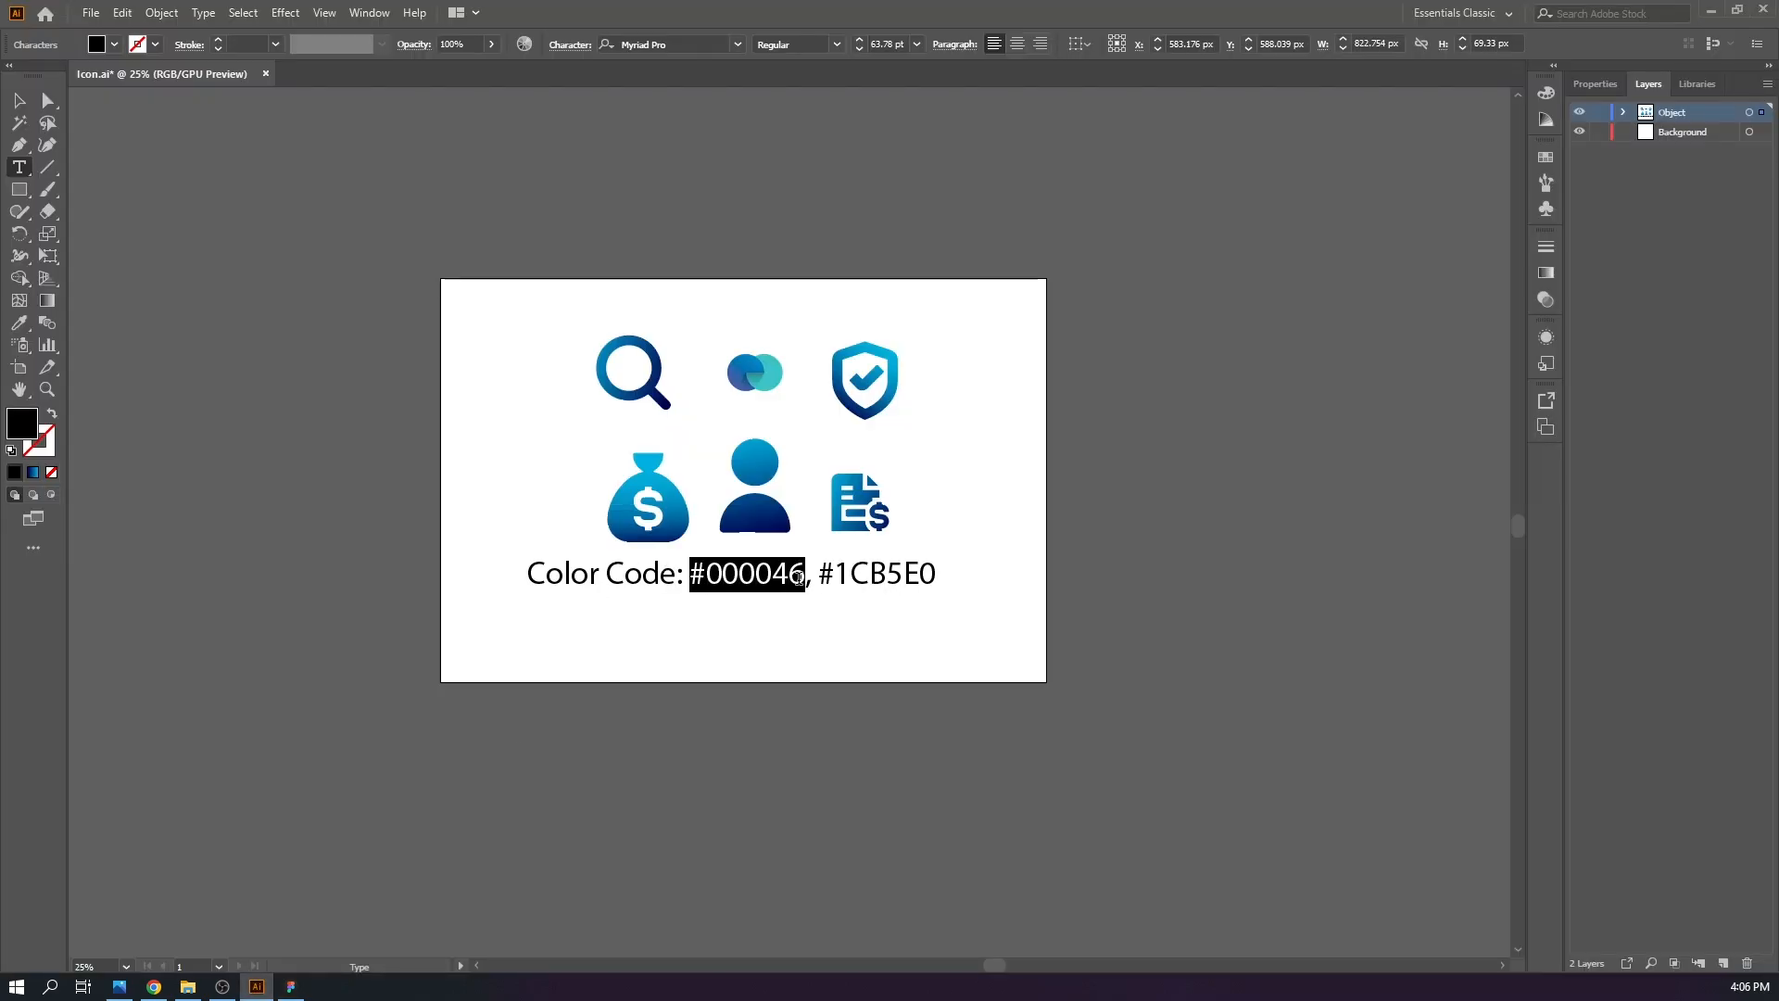
key("ctrl+c")
left_click(291, 986)
key("ctrl+v")
key("Return")
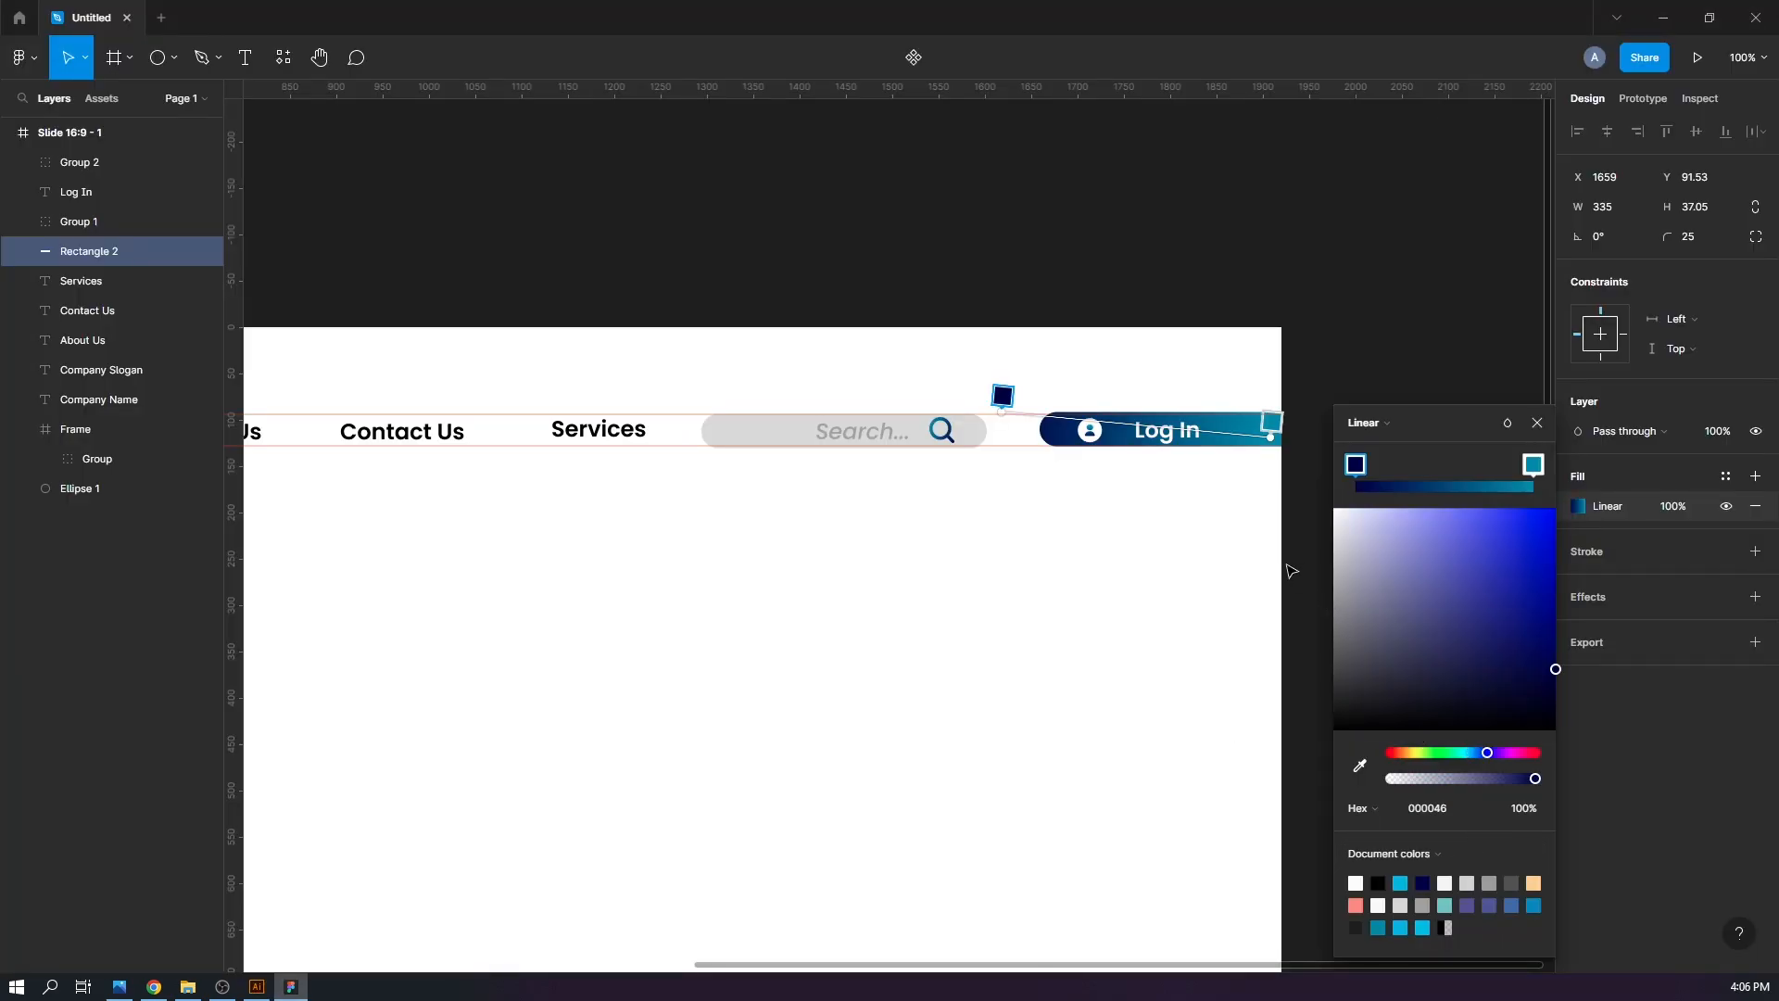
Swap the two gradient stops so the teal one starts the gradient and the dark navy one ends it
left_click_drag(1355, 465, 1485, 465)
left_click_drag(1534, 466, 1354, 466)
left_click_drag(1485, 465, 1543, 469)
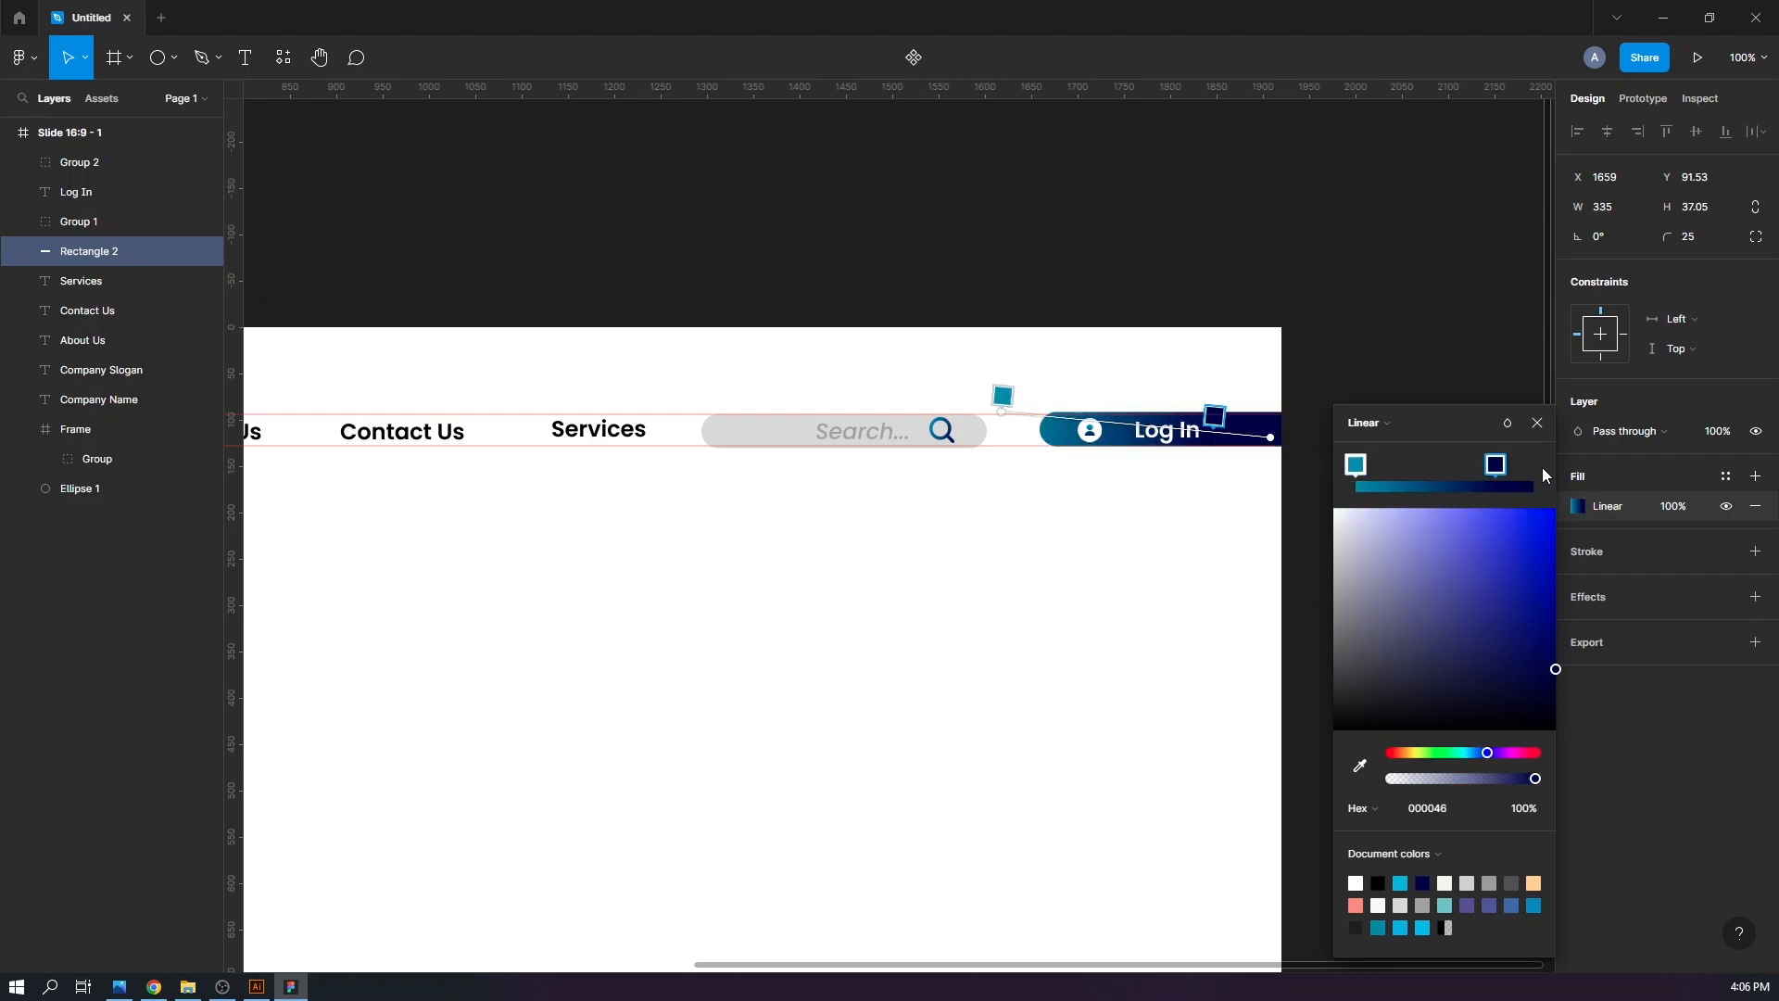
Extend the gradient line's end beyond the frame's right edge and move its start to the Log In button's left end
mouse_move(1002, 400)
left_mouse_down()
mouse_move(1048, 403)
mouse_move(1012, 402)
left_mouse_up()
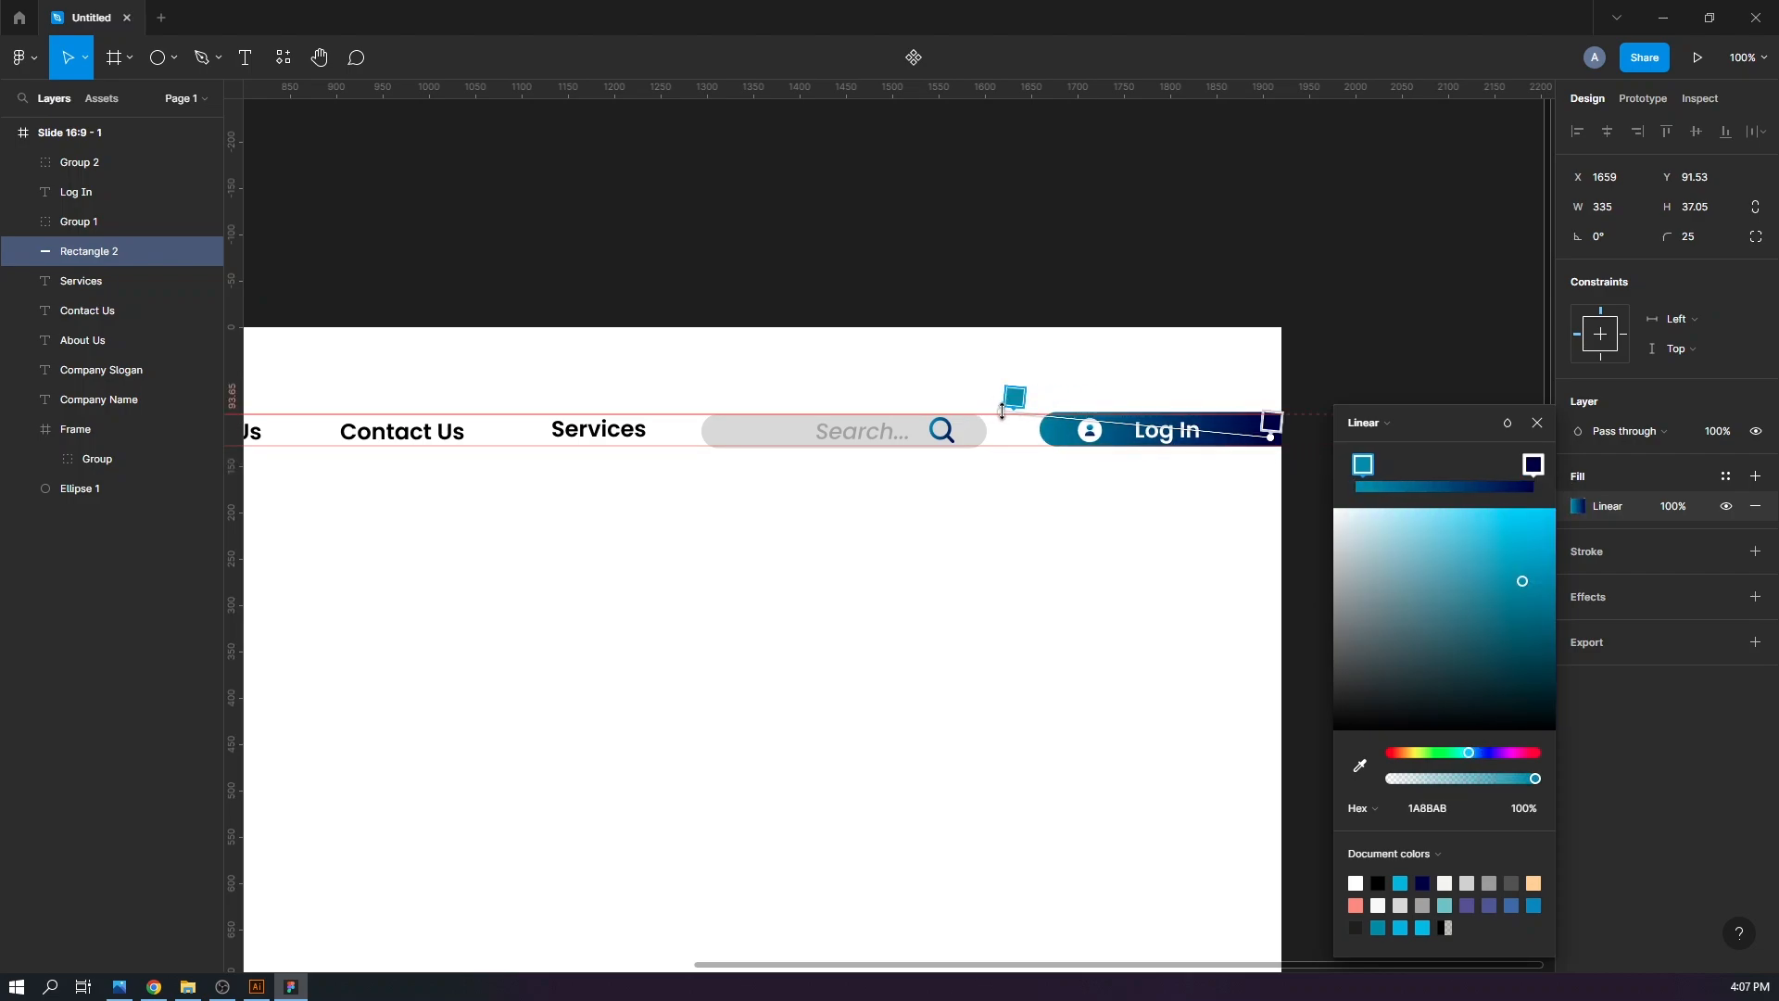
left_click_drag(1270, 437, 1325, 446)
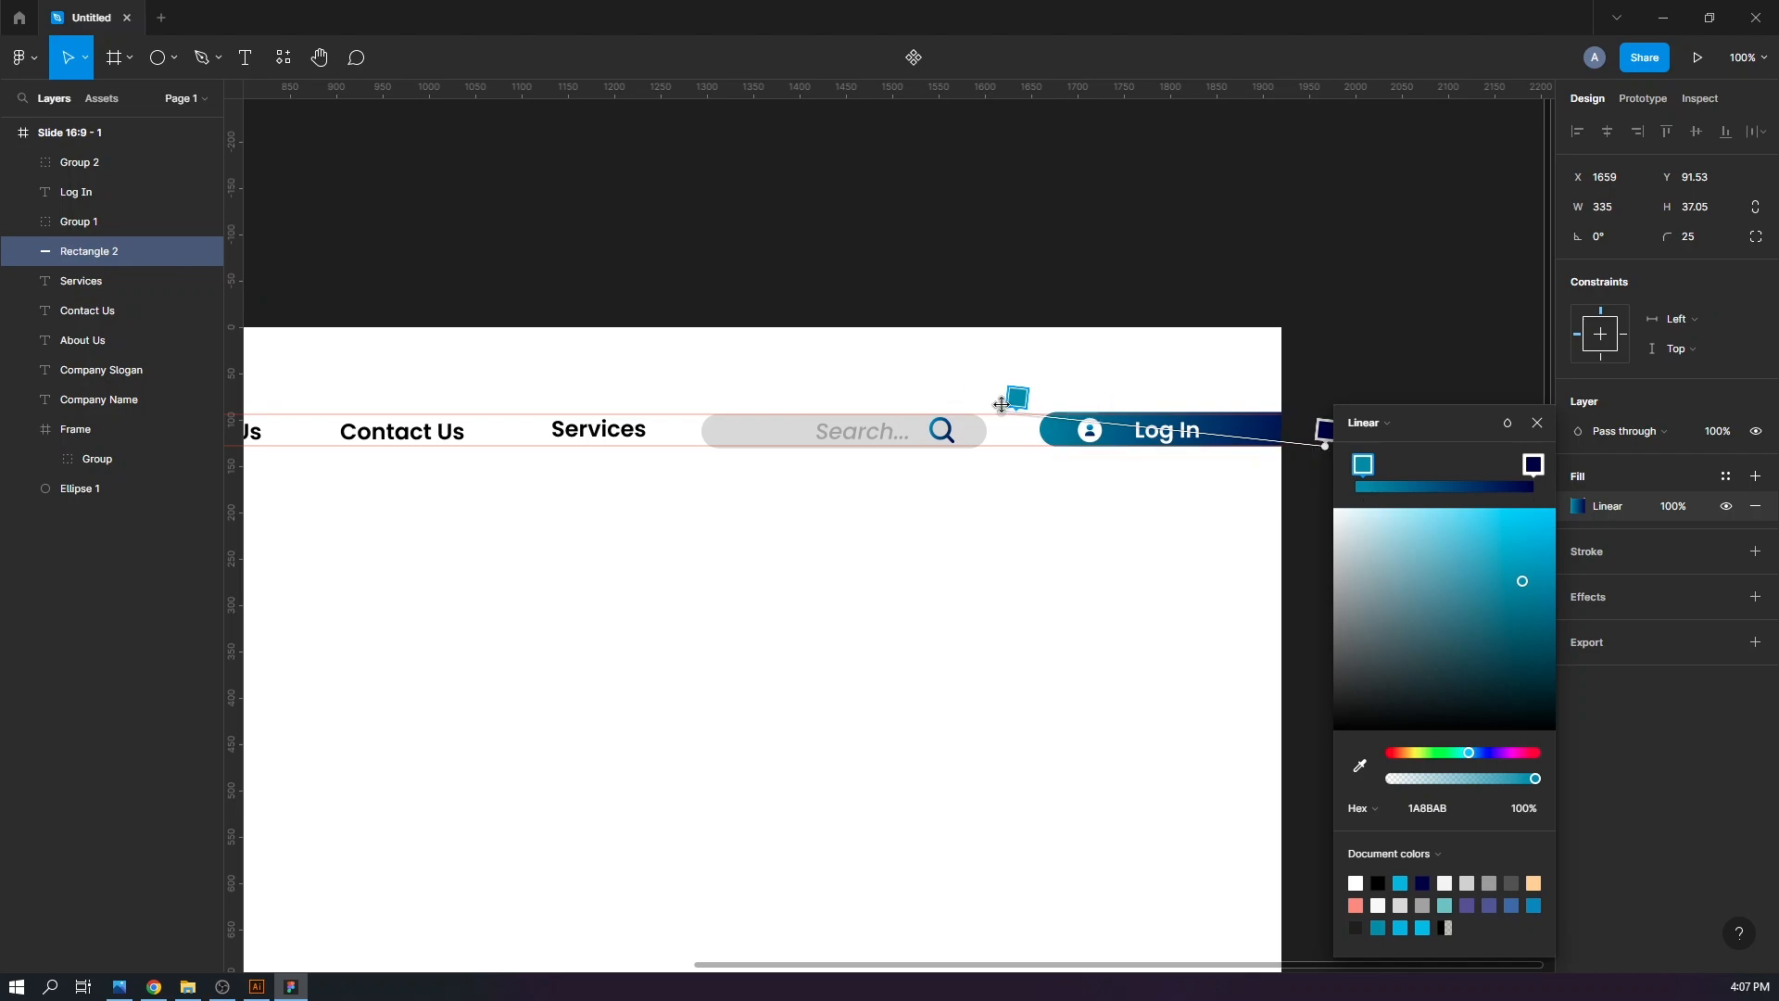
left_click_drag(1001, 404, 1040, 423)
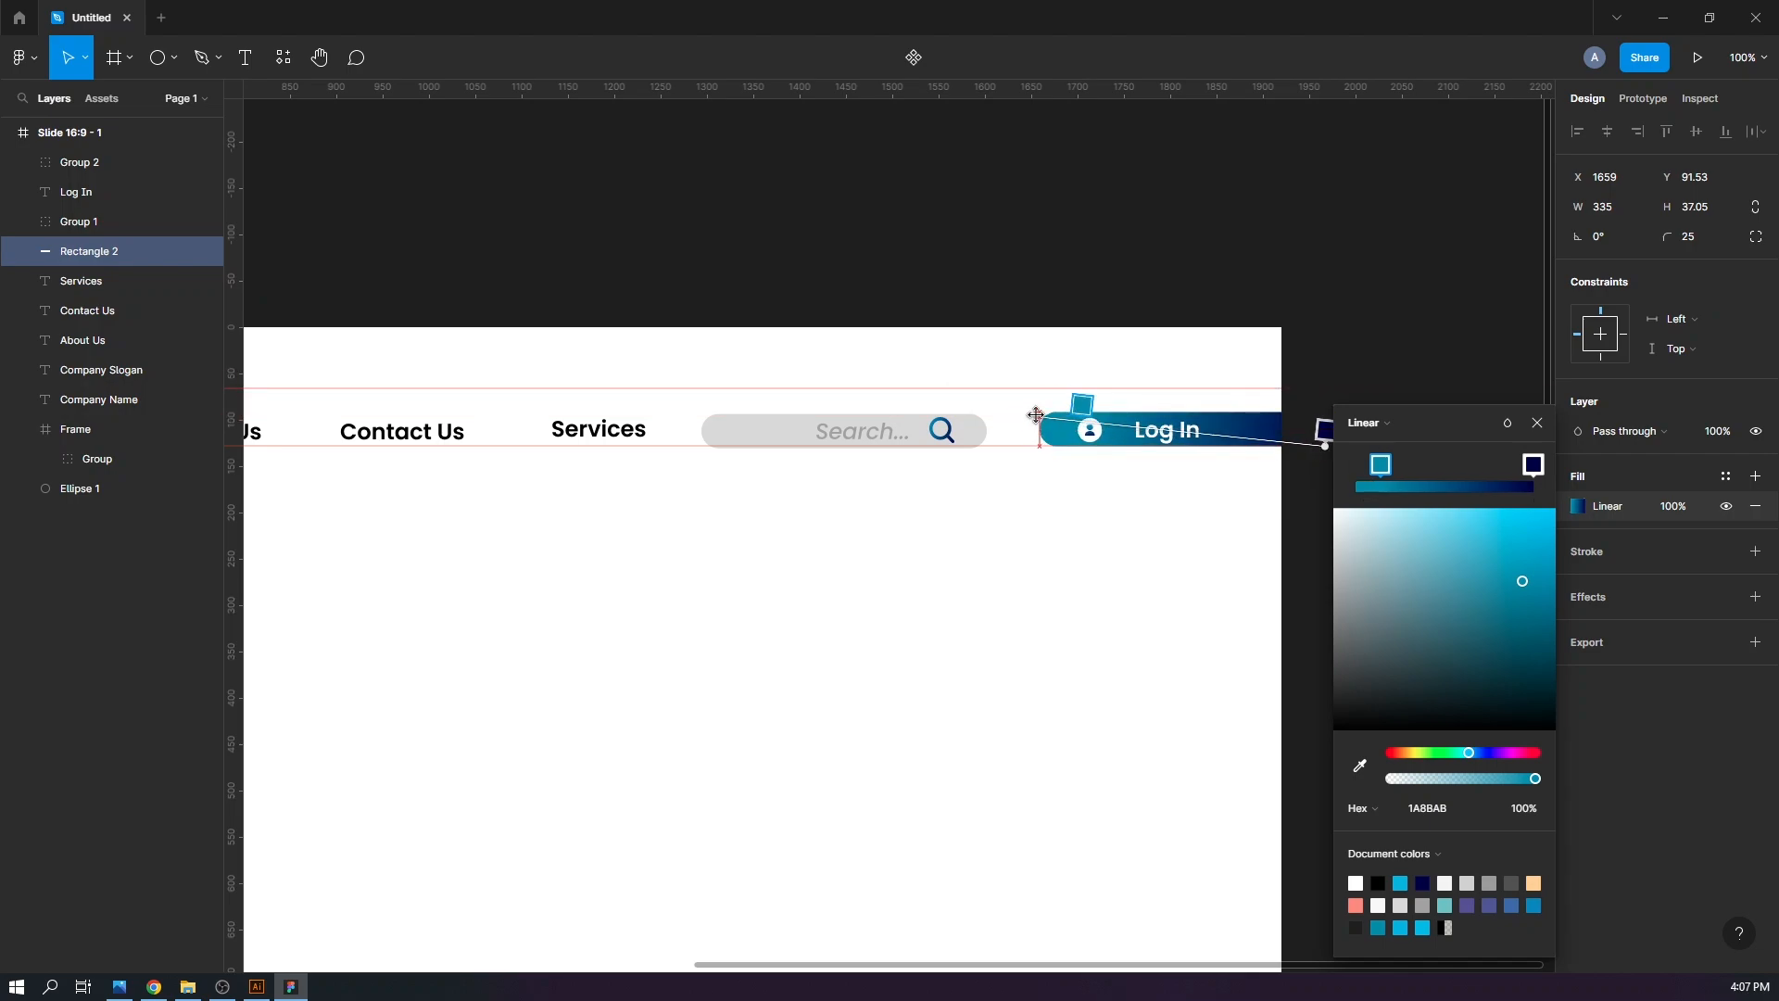
Finish the button's gradient editing and remove the two horizontal ruler guides running across the header
left_click(1324, 430)
left_click(1124, 389)
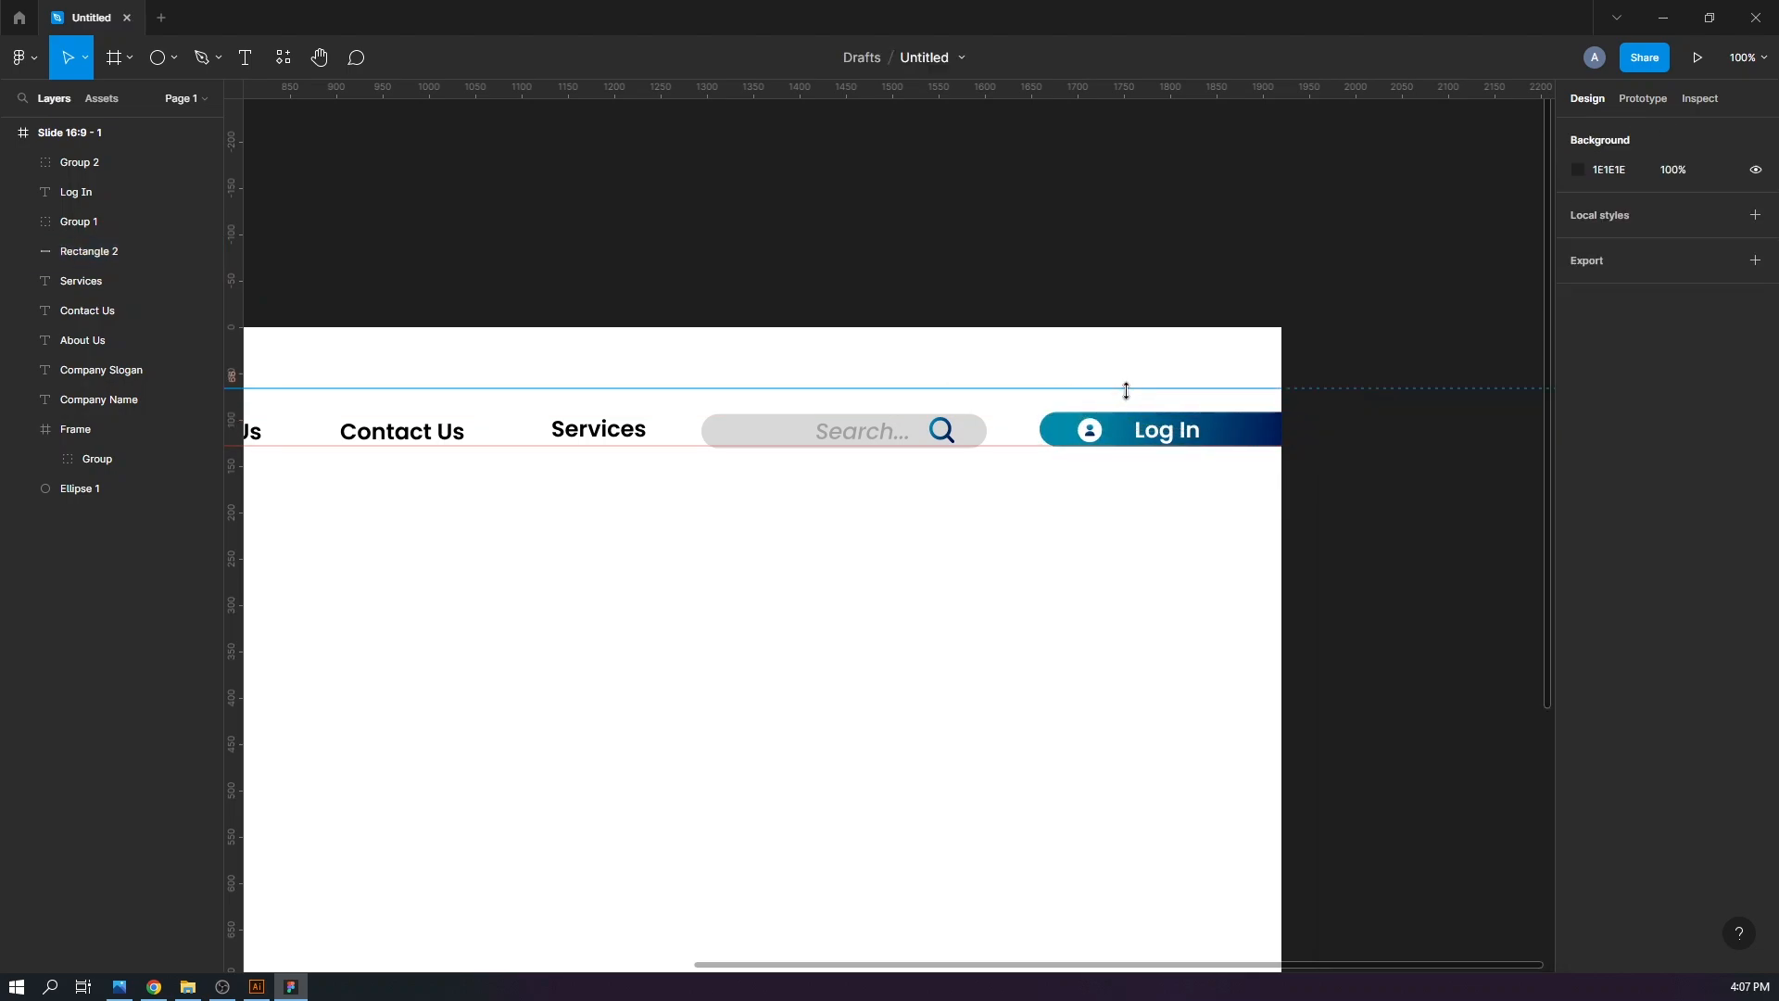
left_click(992, 473)
left_click(914, 571)
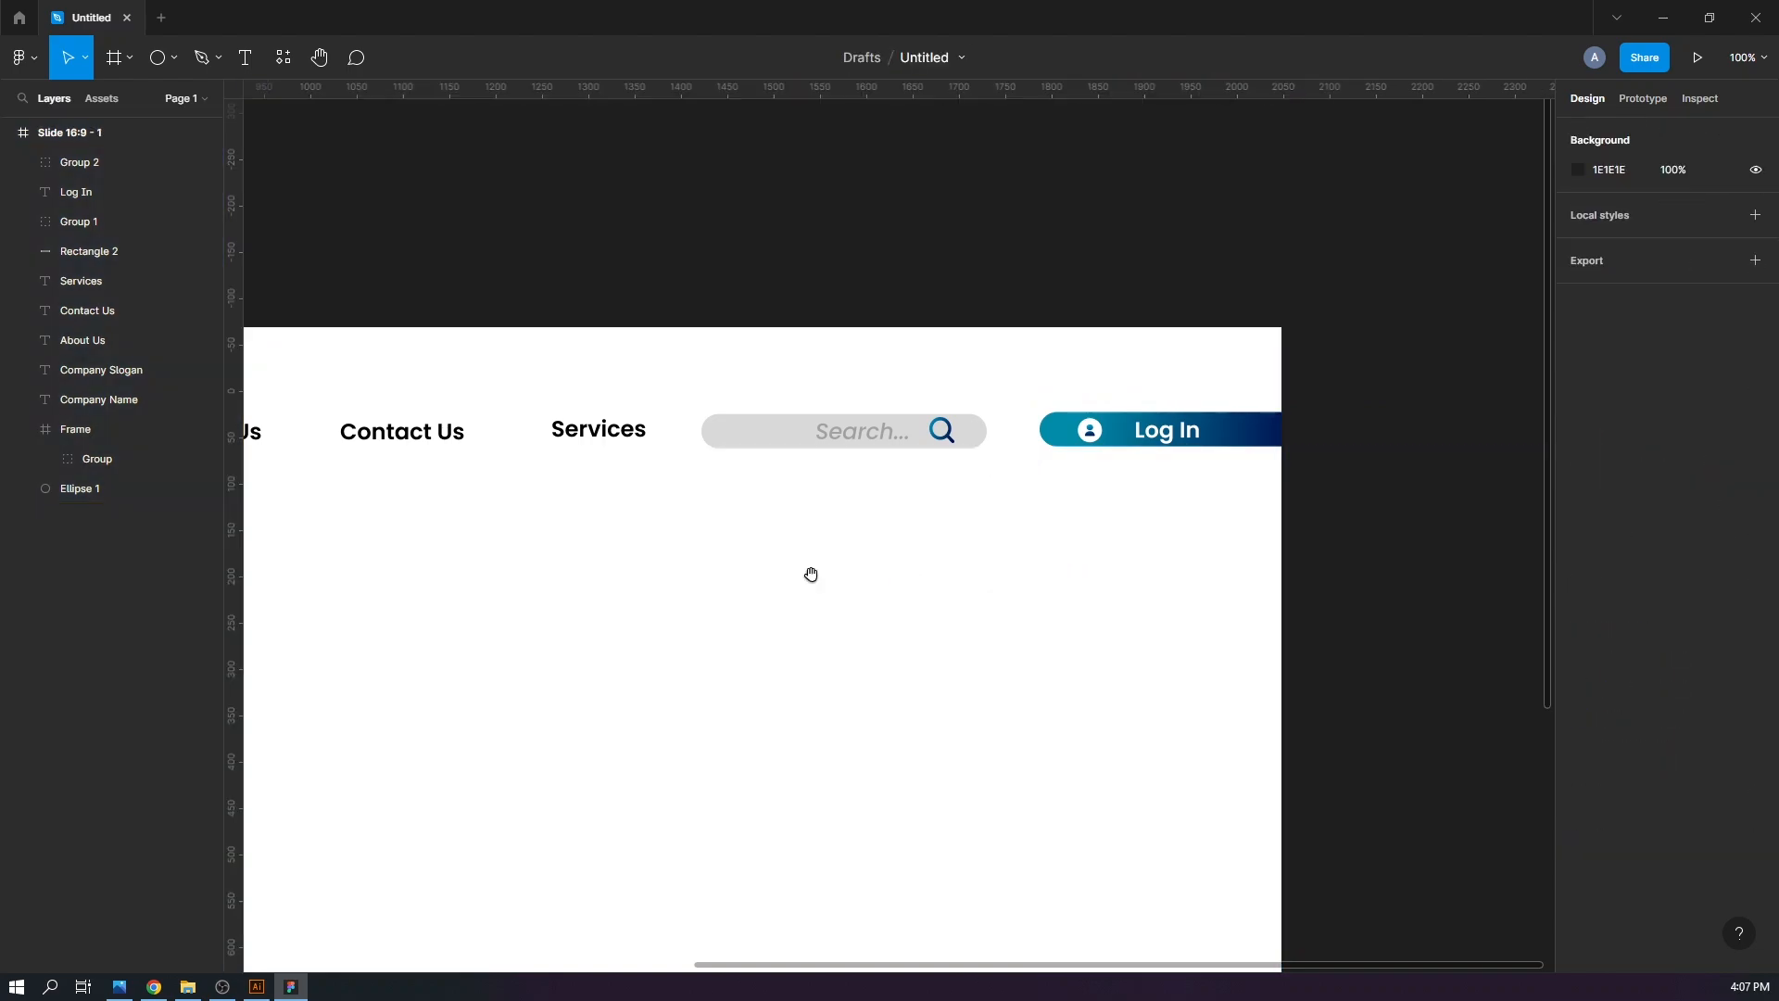
Draw a 904 × 692 rectangle at the frame's left edge below the header and set its corner radius to 55
left_click_drag(754, 584, 1162, 481)
left_click_drag(647, 558, 962, 481)
key("ctrl+minus")
scroll(966, 488, "down", 2)
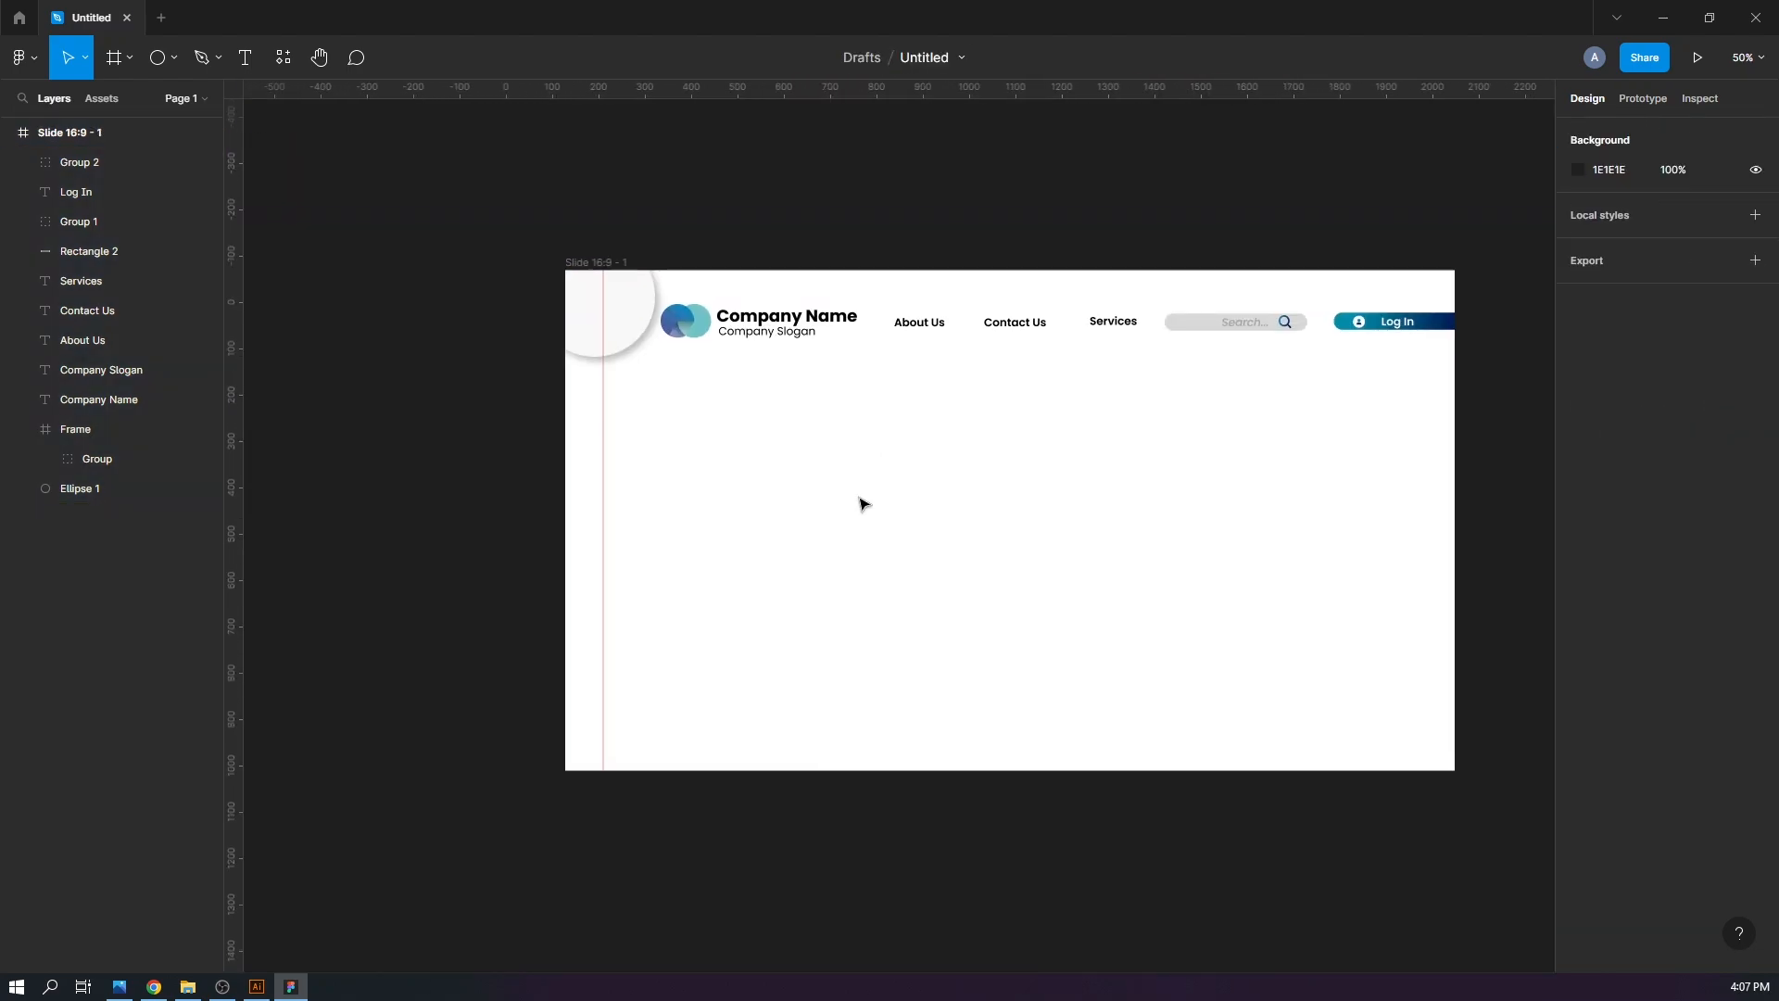
left_click(154, 67)
left_click(182, 100)
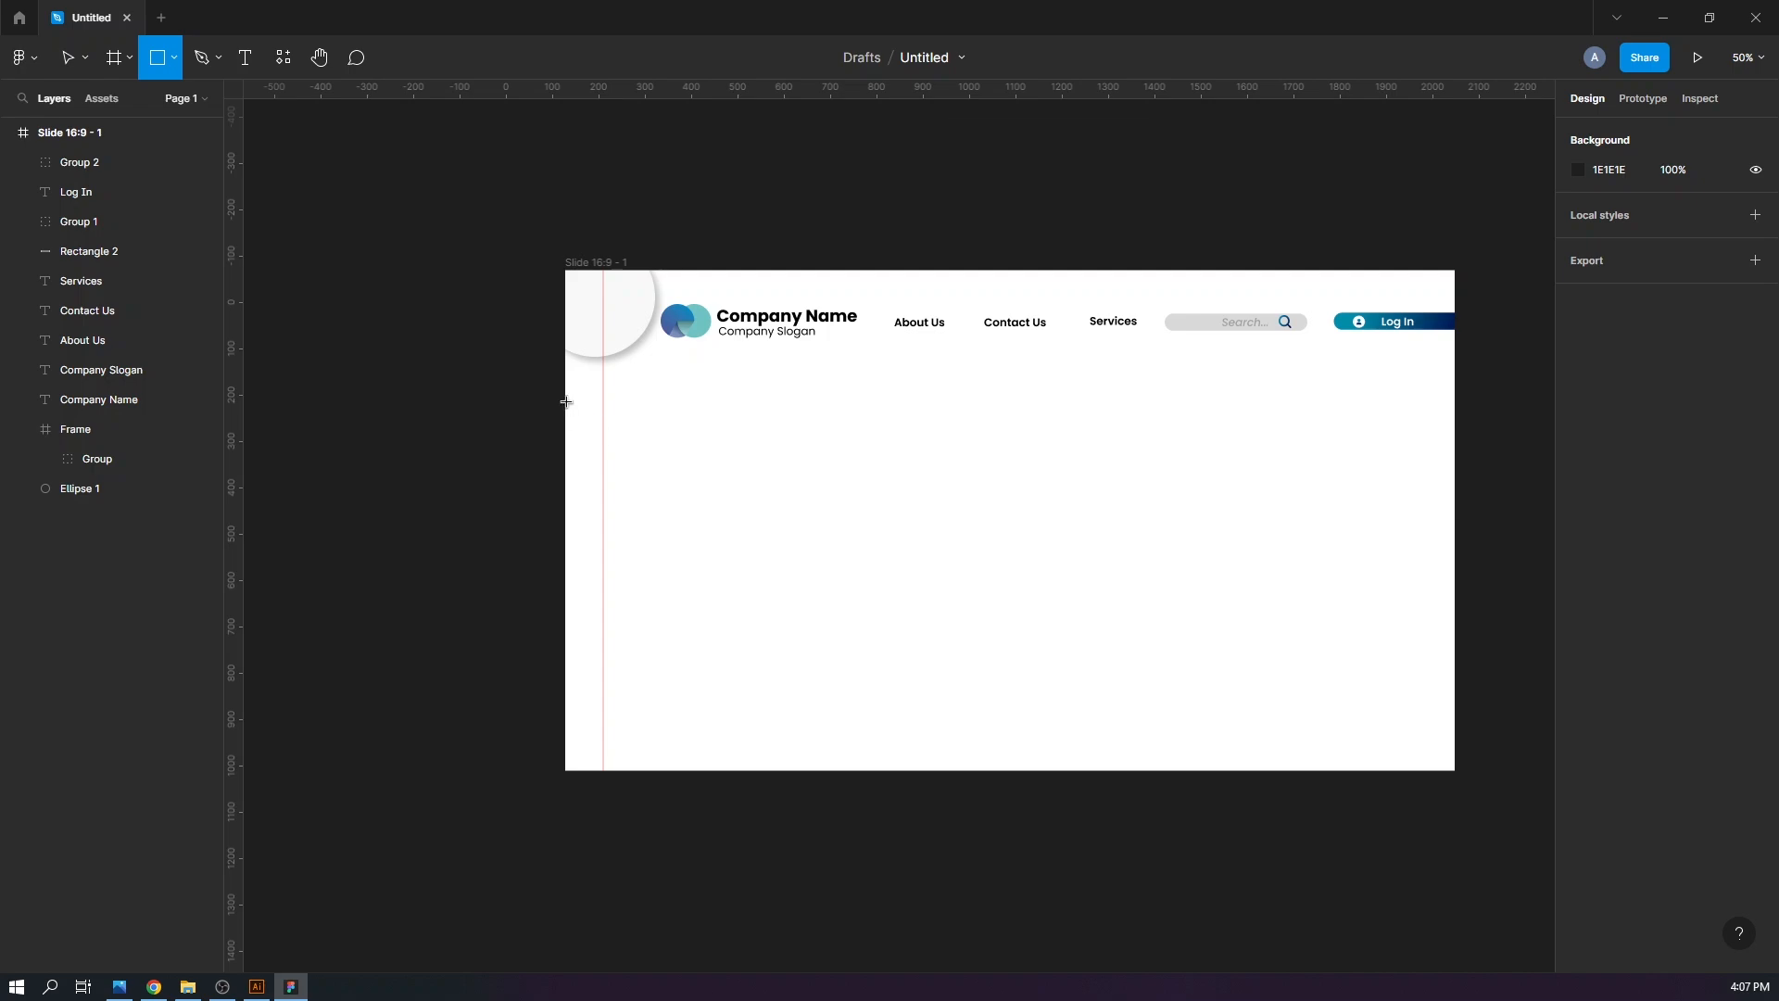
mouse_move(566, 402)
left_mouse_down()
mouse_move(771, 633)
mouse_move(1003, 731)
mouse_move(984, 722)
left_mouse_up()
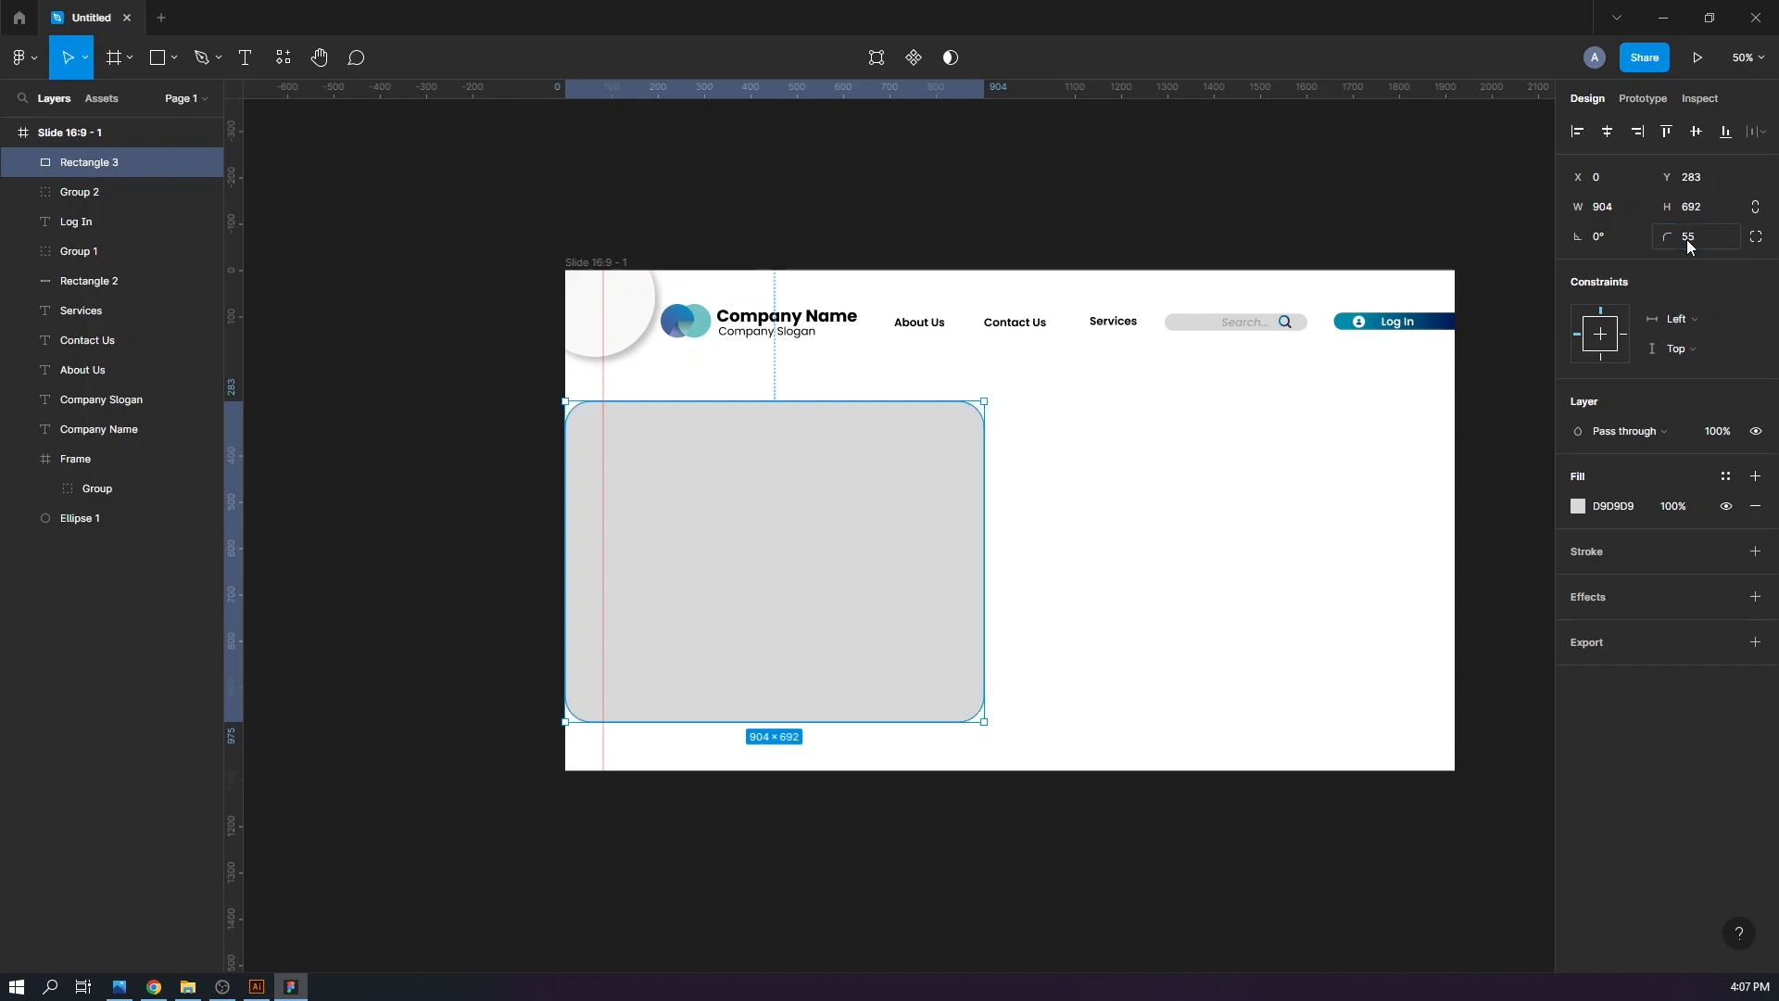
left_click(1020, 207)
Extend the rectangle past the frame's left edge to X -66, making it 970 wide, and duplicate it in place
left_click(766, 521)
left_click_drag(563, 529, 535, 529)
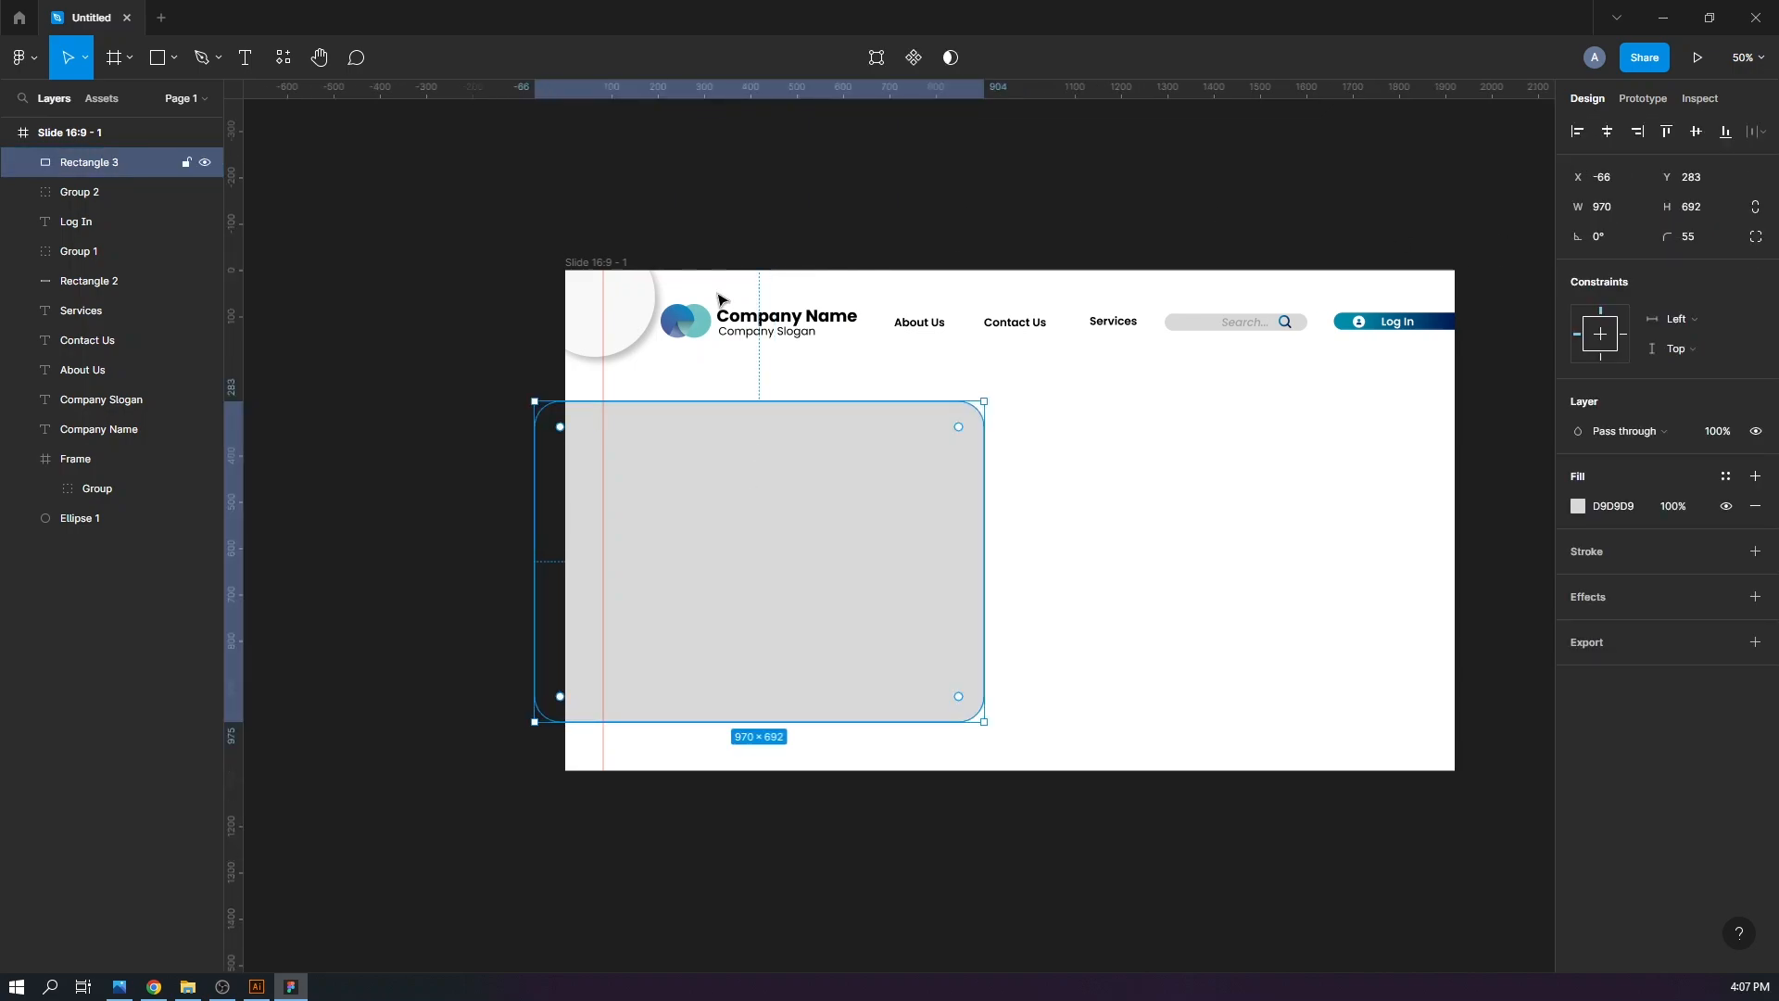
left_click(742, 211)
left_click(765, 535)
key("ctrl+d")
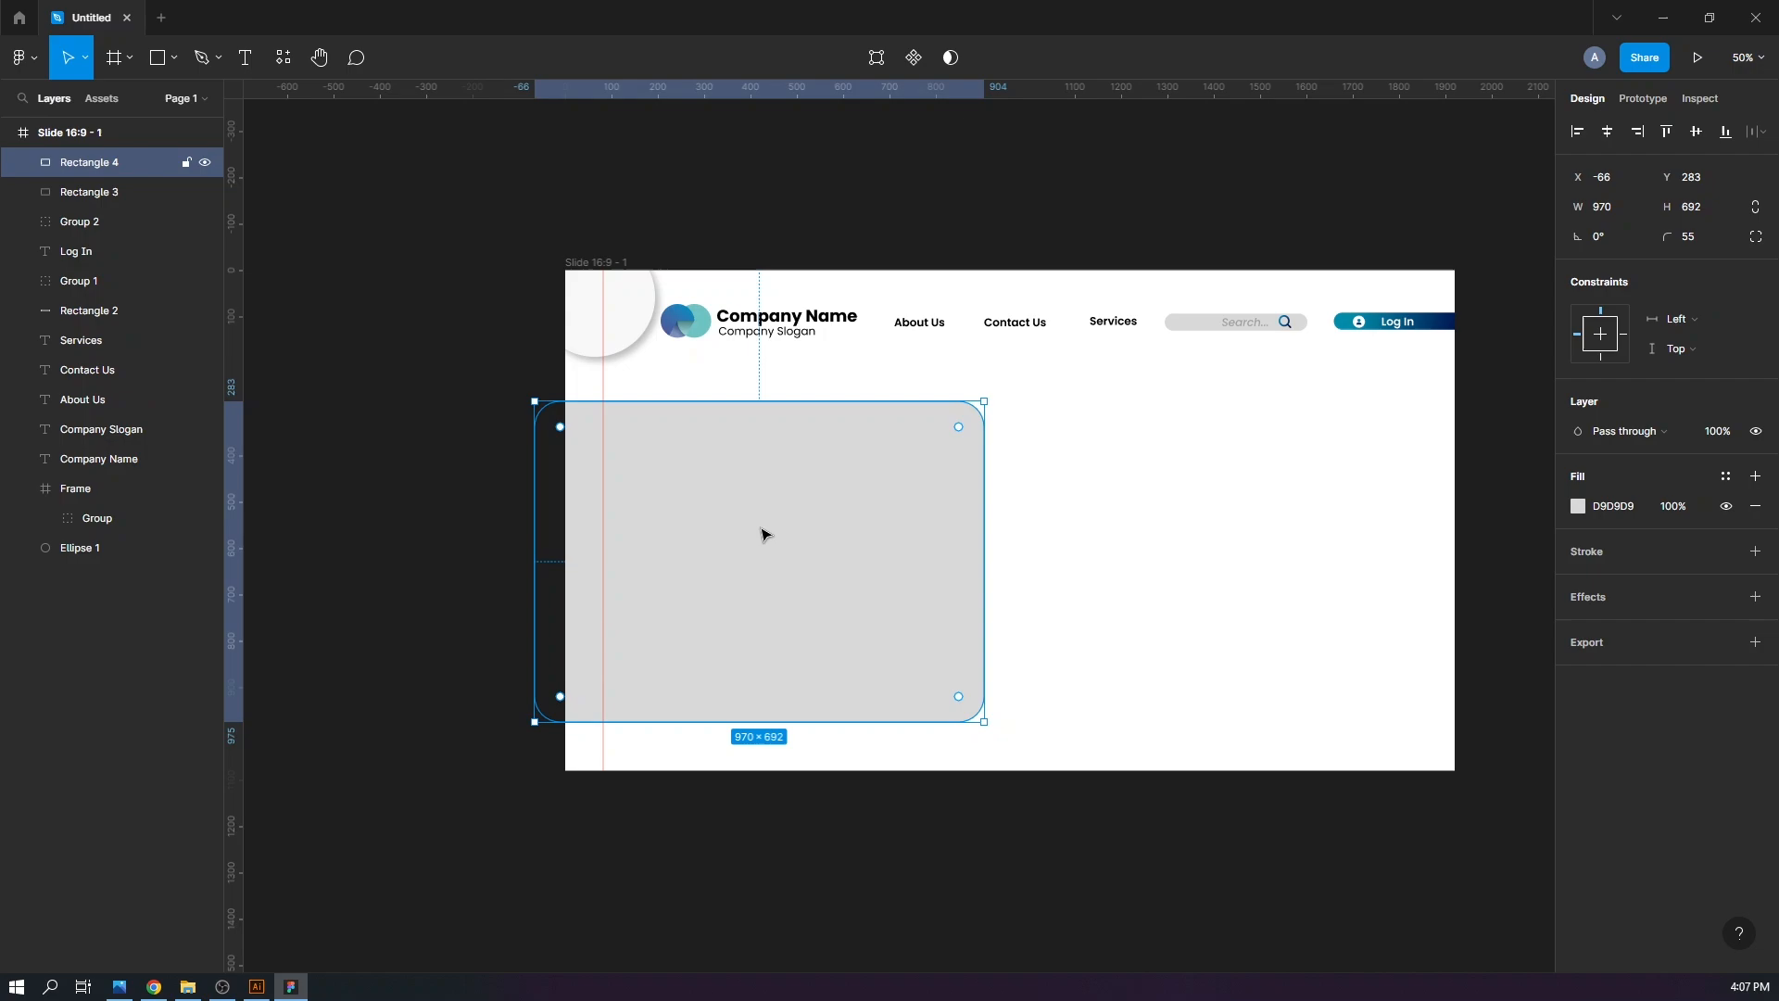
Import the businessman credit-card photo from the resources folder, scale it to 1144 × 759.69 and position it over the rectangles
left_click(194, 991)
left_click_drag(259, 285, 679, 633)
key("ctrl+minus")
key("ctrl+minus")
left_click_drag(603, 385, 775, 544)
left_click(759, 552)
key("ctrl+plus")
key("ctrl+plus")
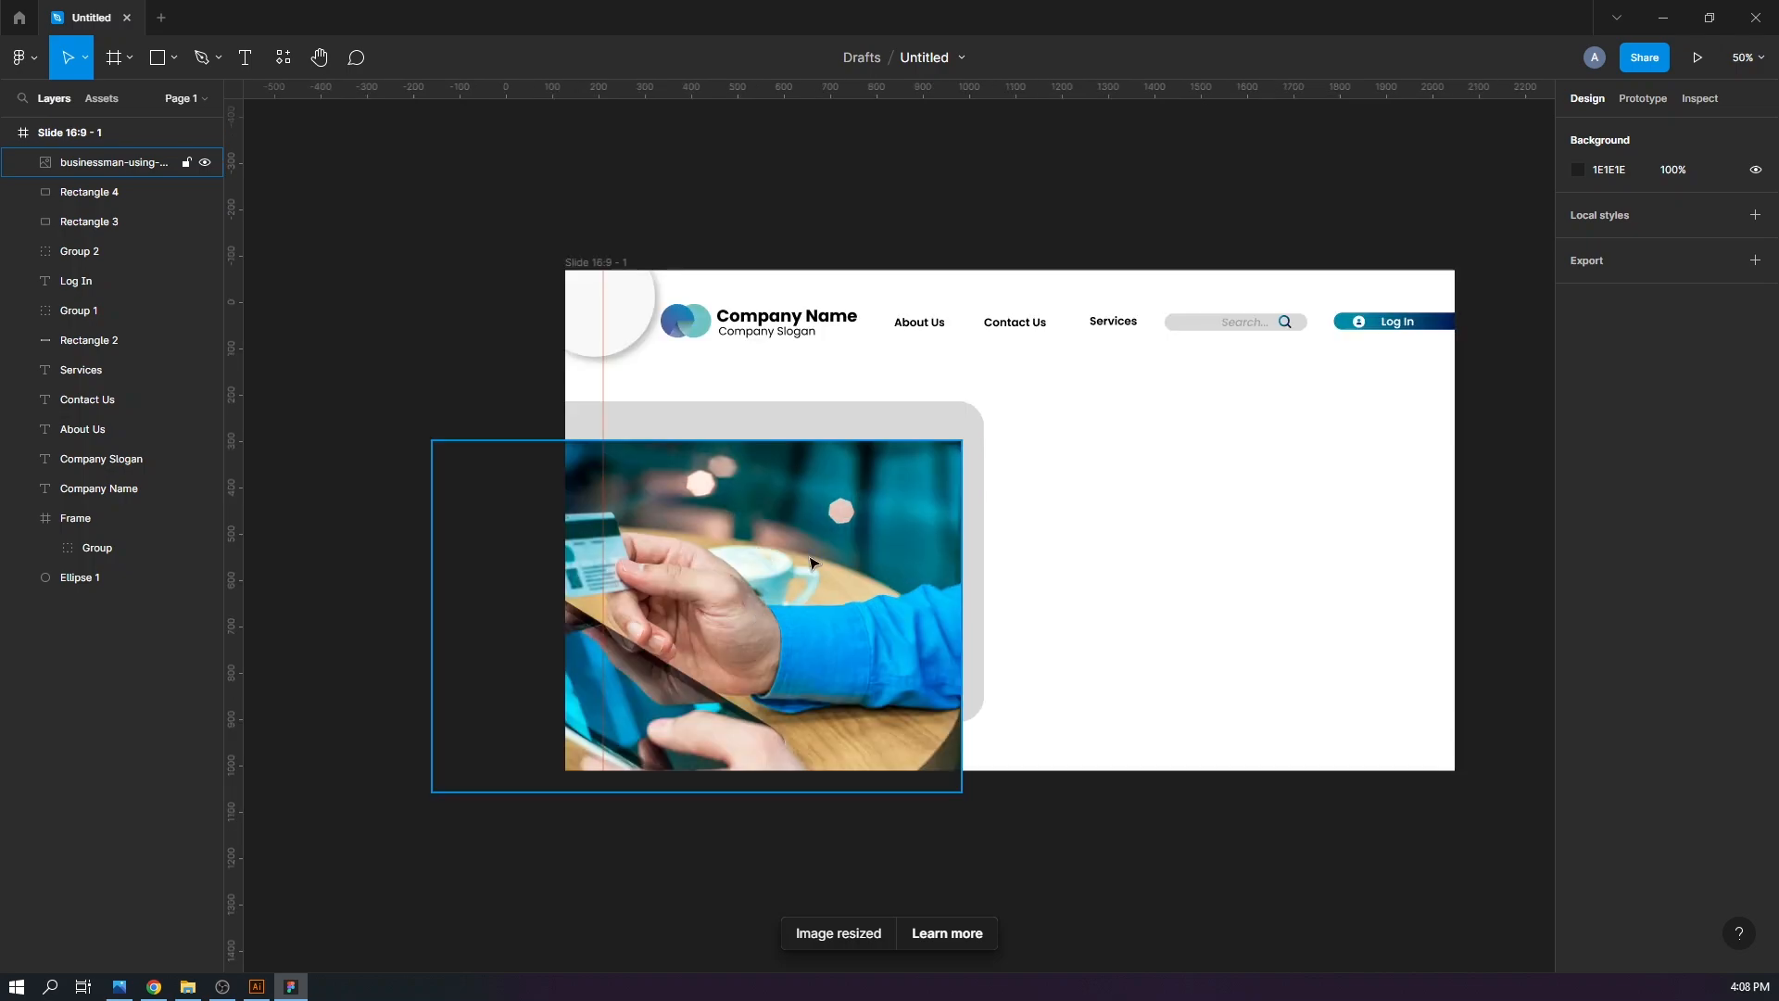
left_click_drag(760, 611, 837, 558)
Flip the photo horizontally and mask it with the duplicated rounded rectangle
right_click(832, 522)
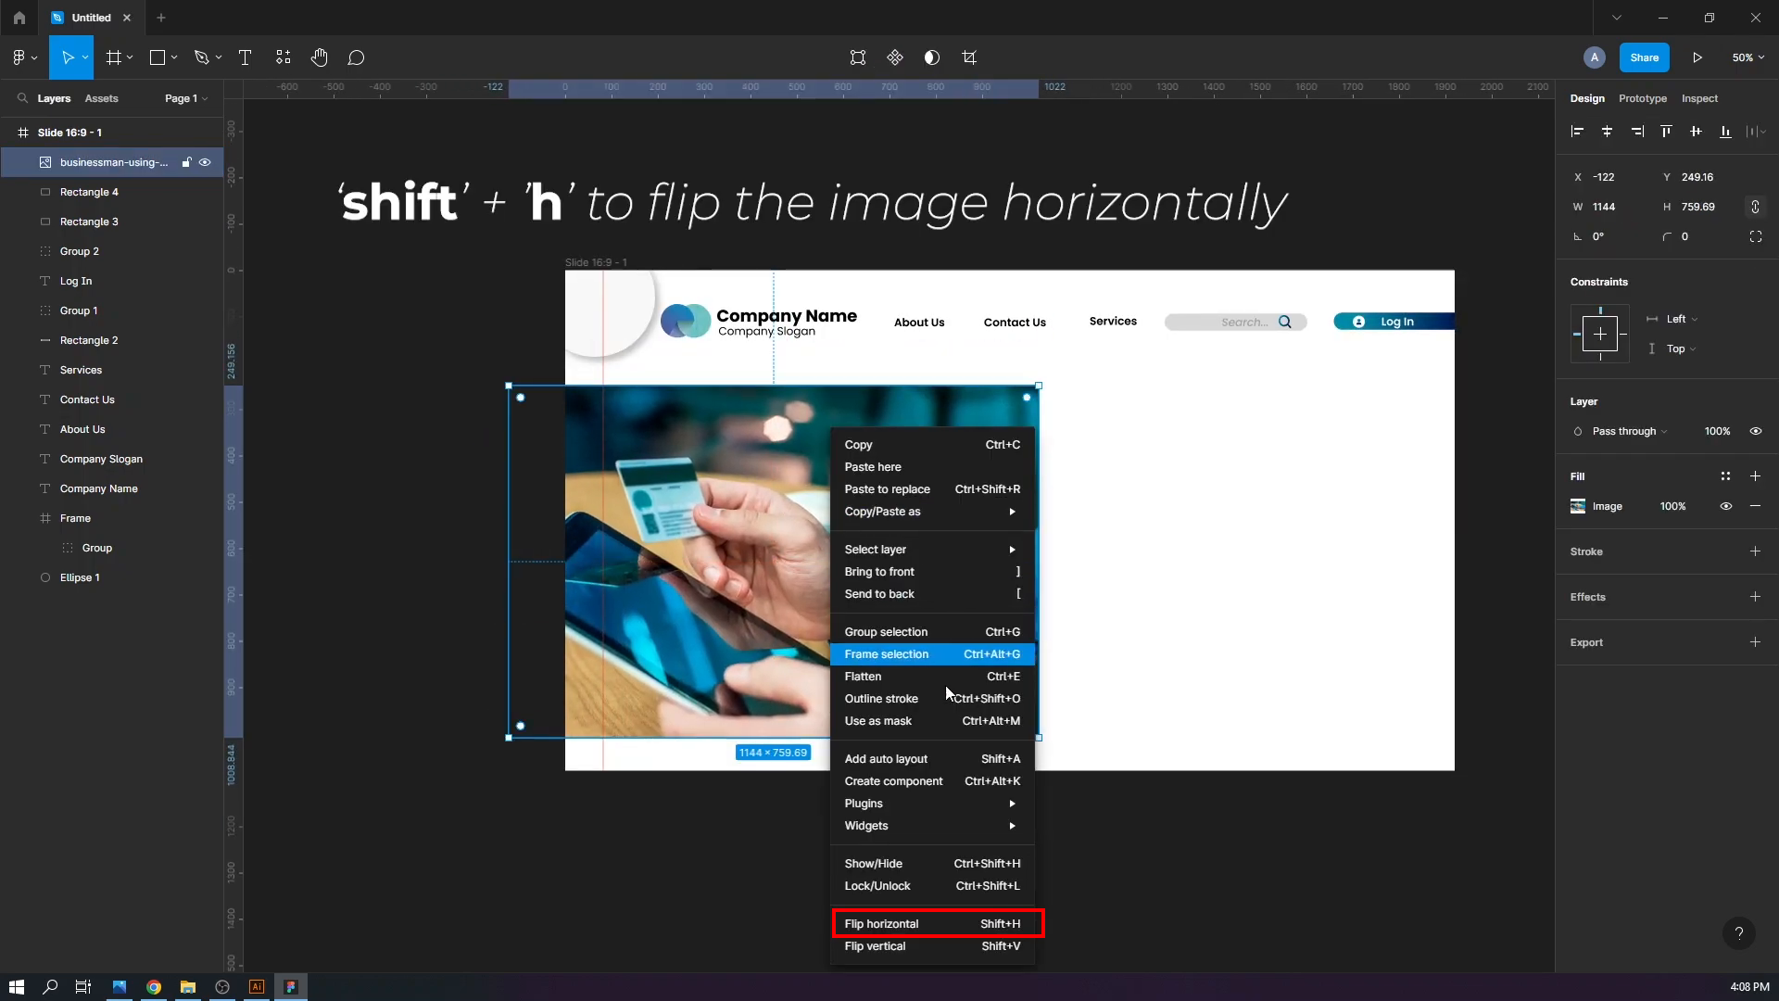
left_click(890, 923)
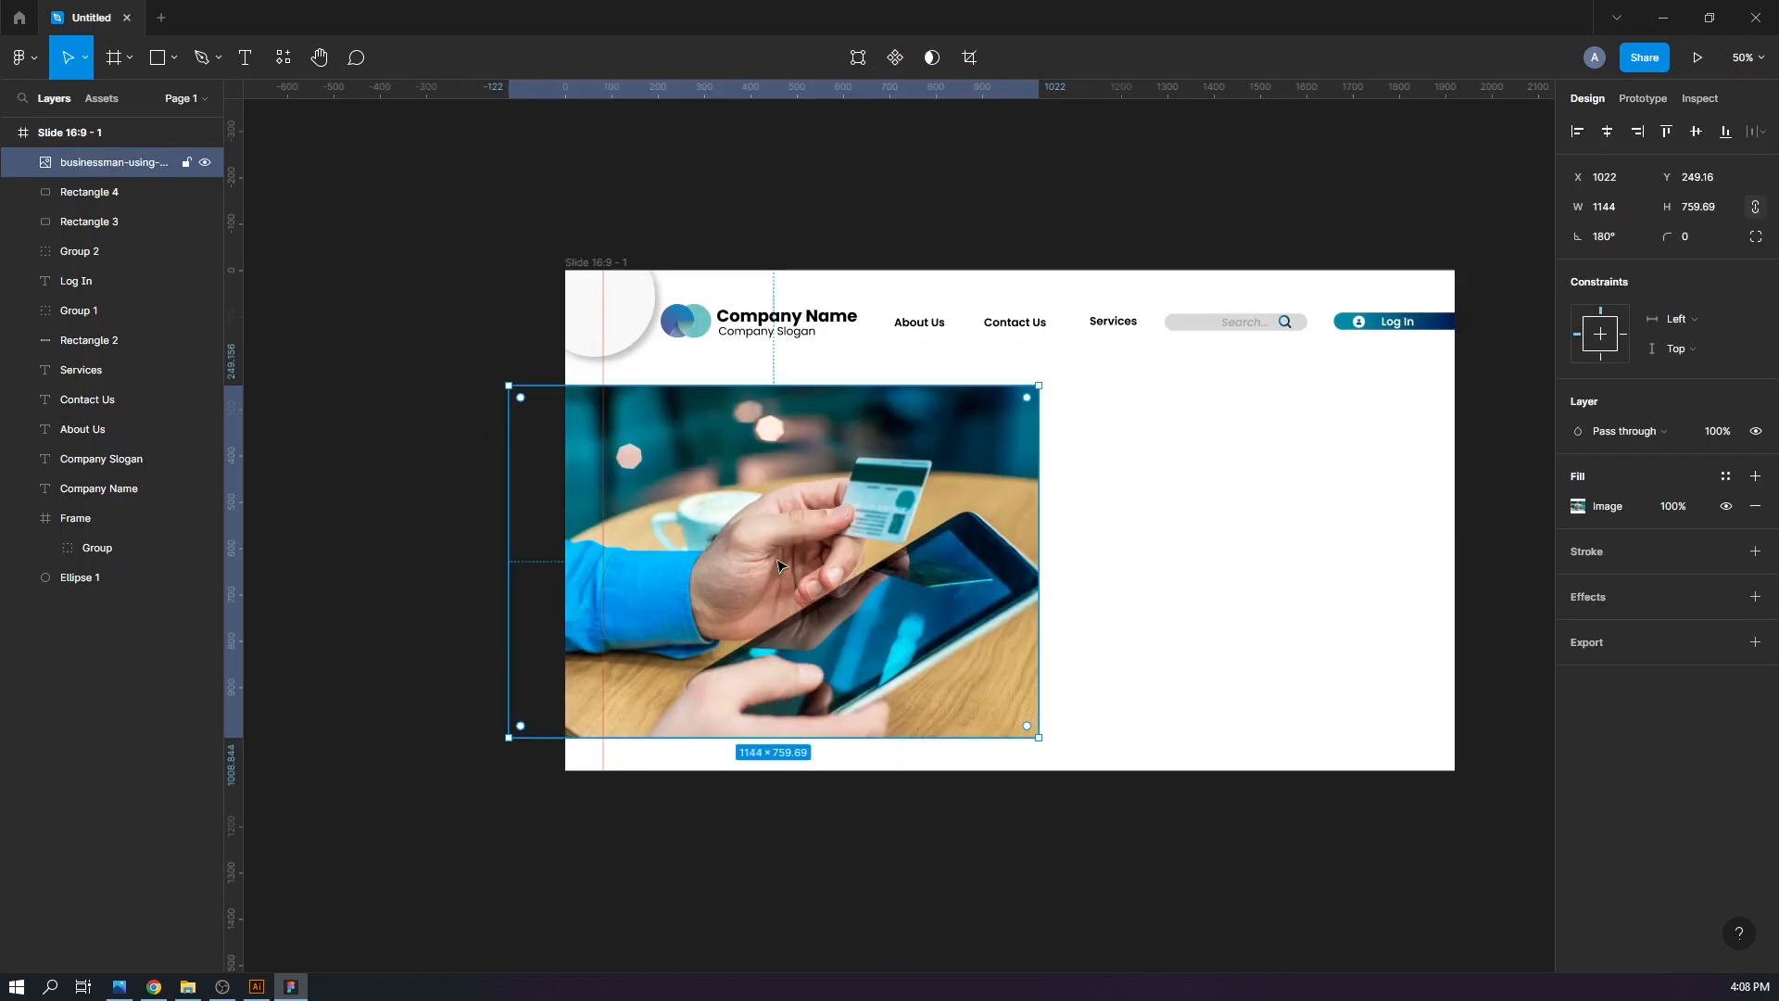
left_click(139, 204, "shift")
key("ctrl+alt+m")
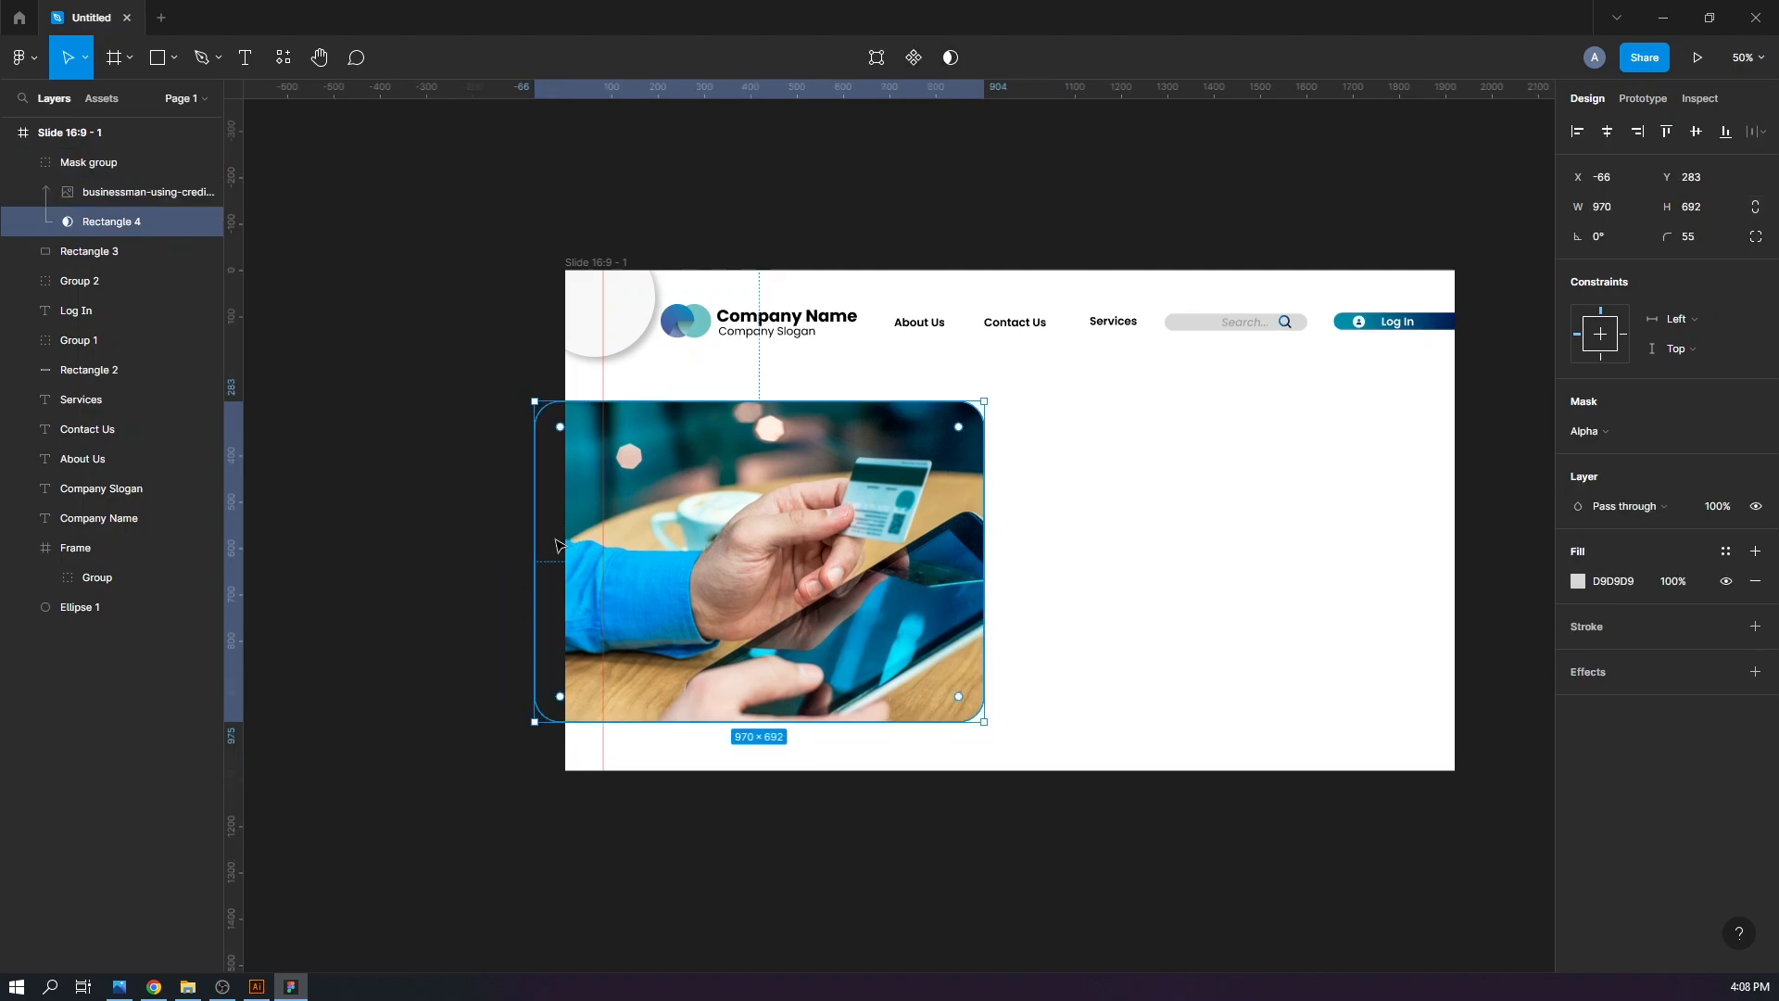
Nudge the photo inside the mask group right to X 1113
left_click(162, 197)
key("Right")
key("Right")
key("Right")
key("Right")
key("Right")
key("Right")
key("Right")
key("Right")
key("Right")
key("Right")
key("Right")
key("Right")
key("Right")
key("Right")
key("Right")
key("Right")
key("Right")
key("Right")
key("Right")
key("Right")
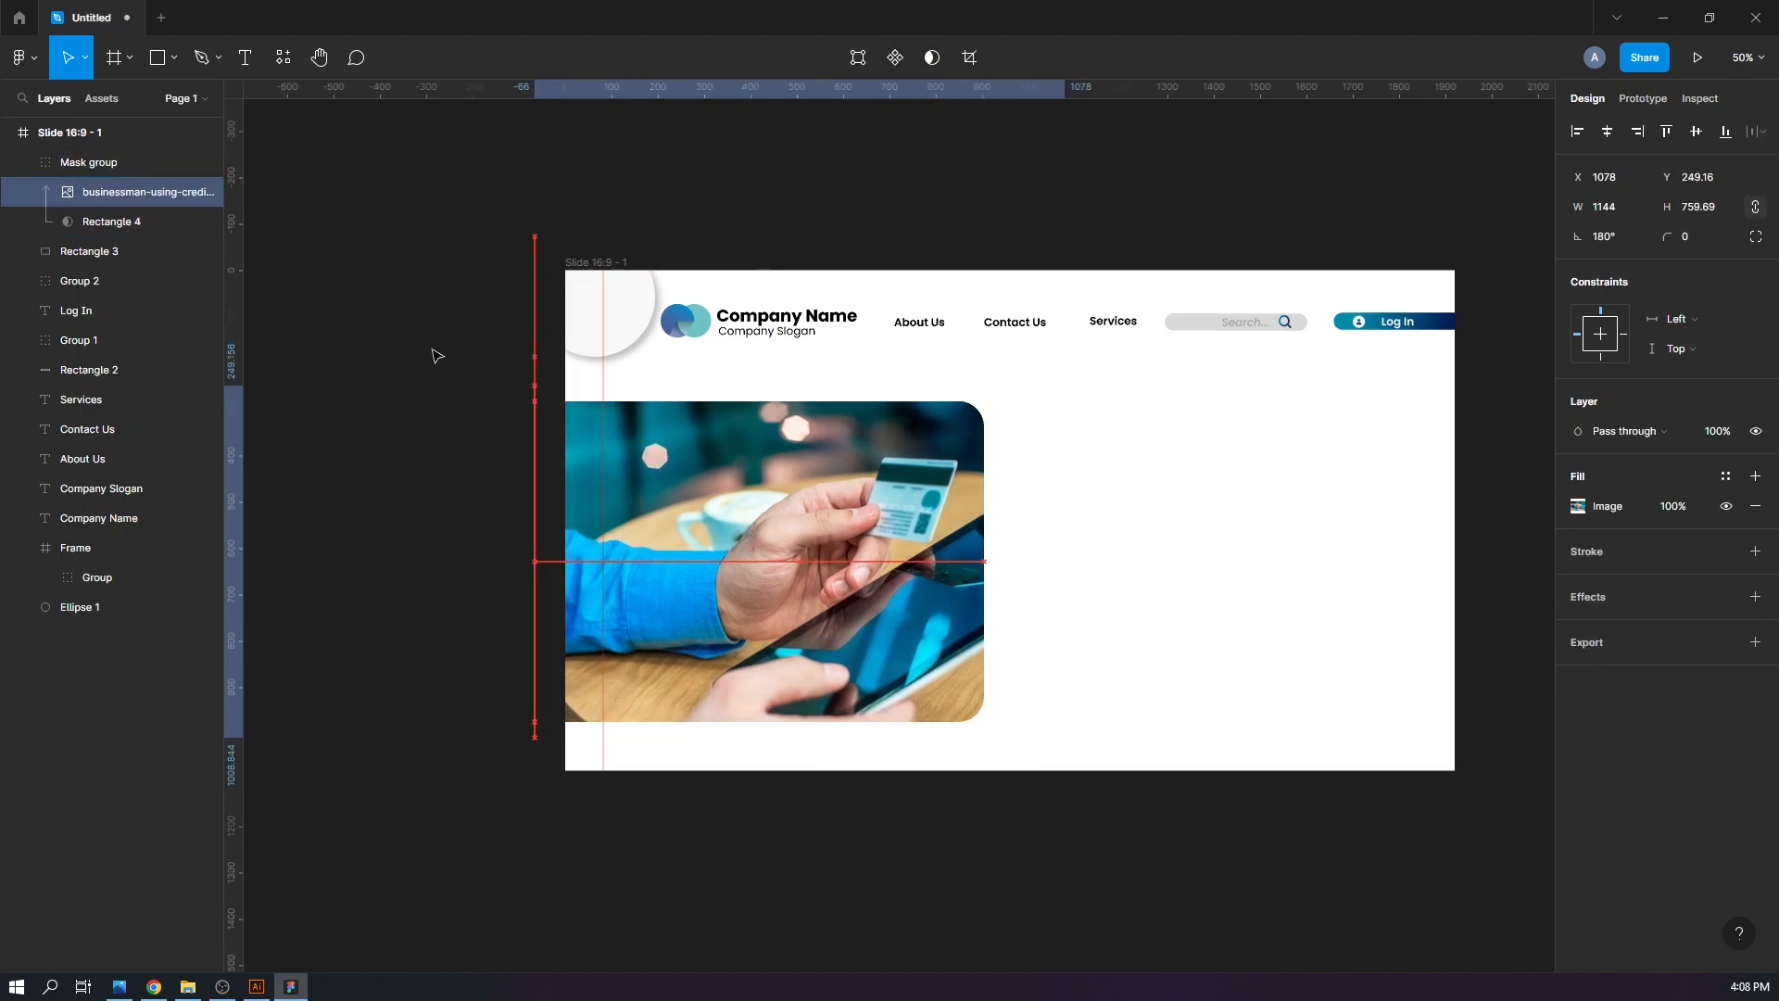
key("Right")
key("Right")
key("Right")
key("Right")
key("Right")
key("Right")
key("Right")
key("Right")
key("Right")
key("Right")
key("Right")
key("Right")
key("Right")
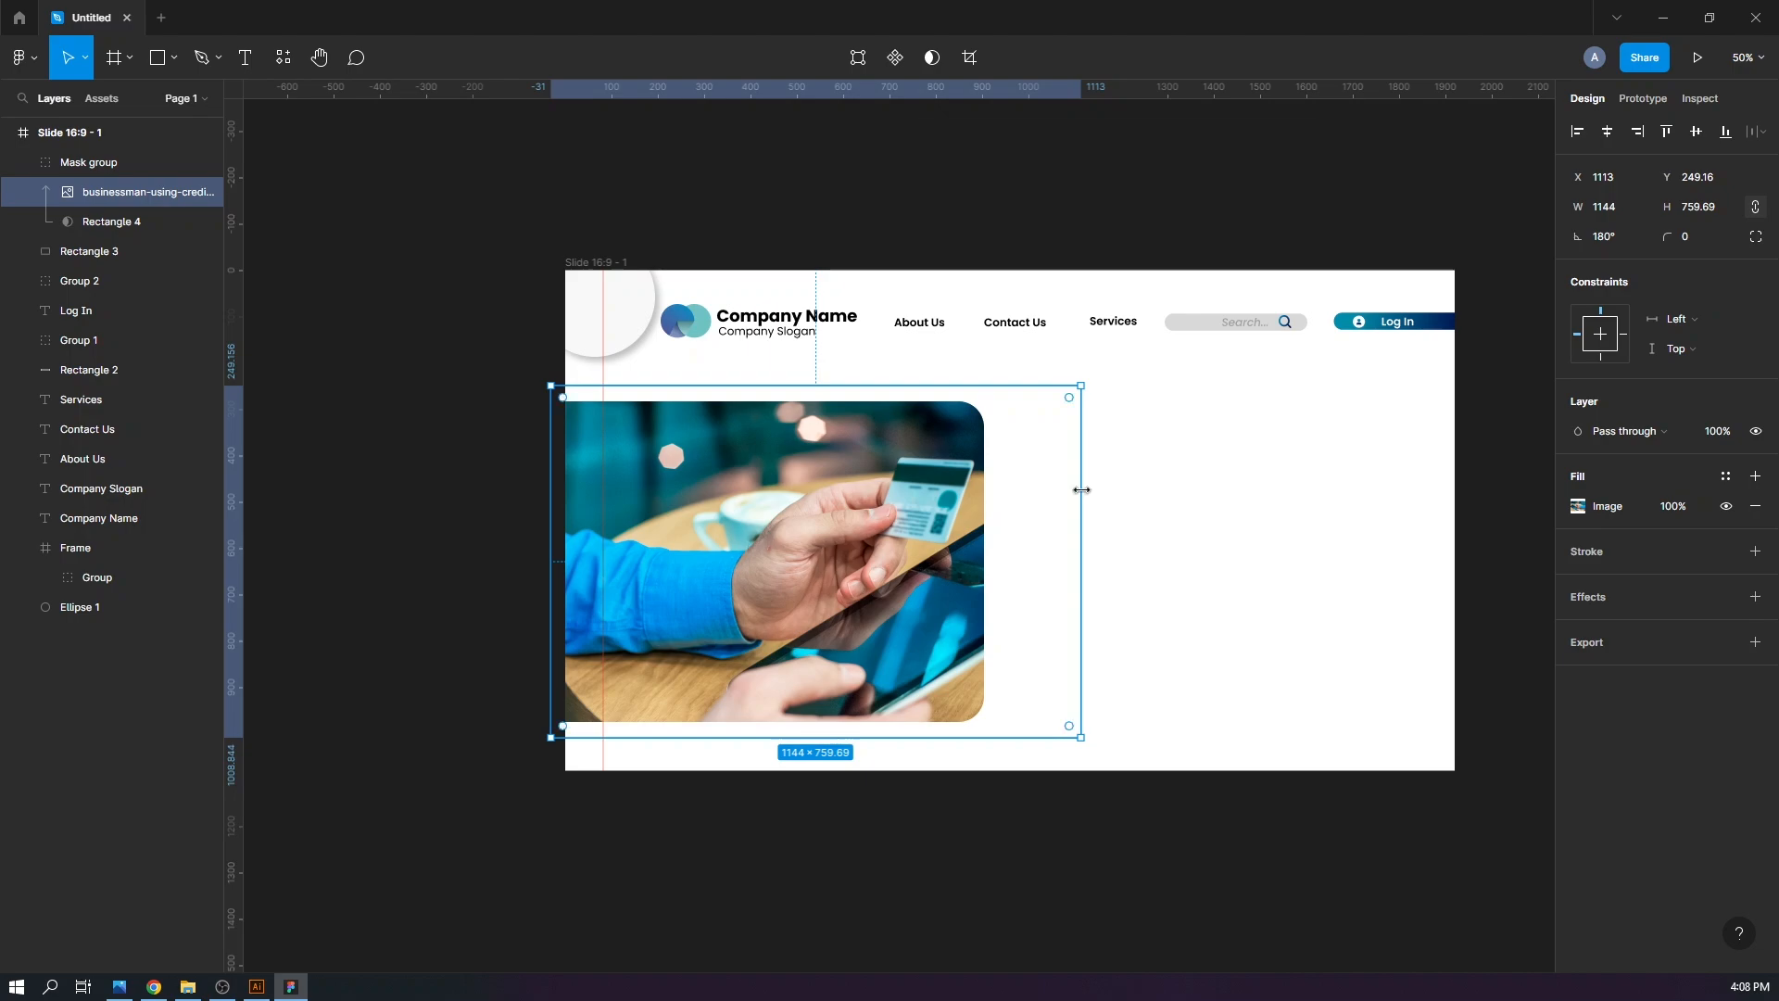
left_click(1195, 476)
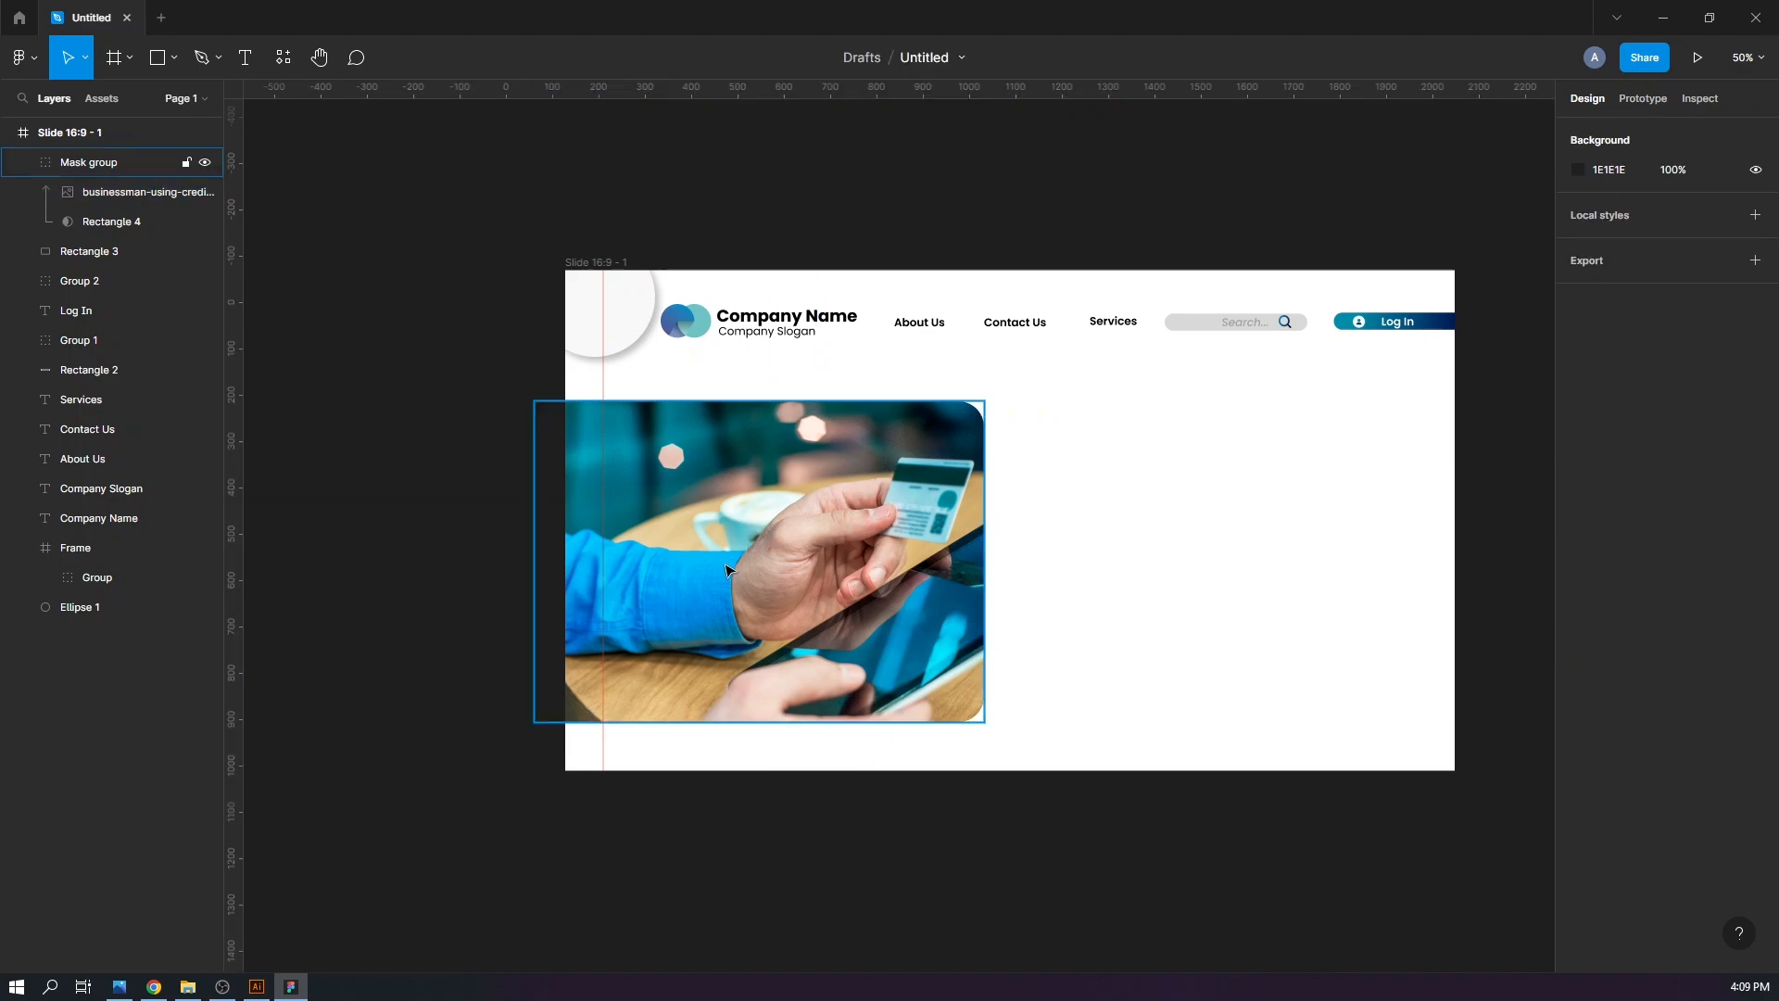
Duplicate the header's corner circle, bring it above the mask group and shrink it to 112 × 112 at the photo's upper right corner
left_click_drag(630, 345, 1012, 500)
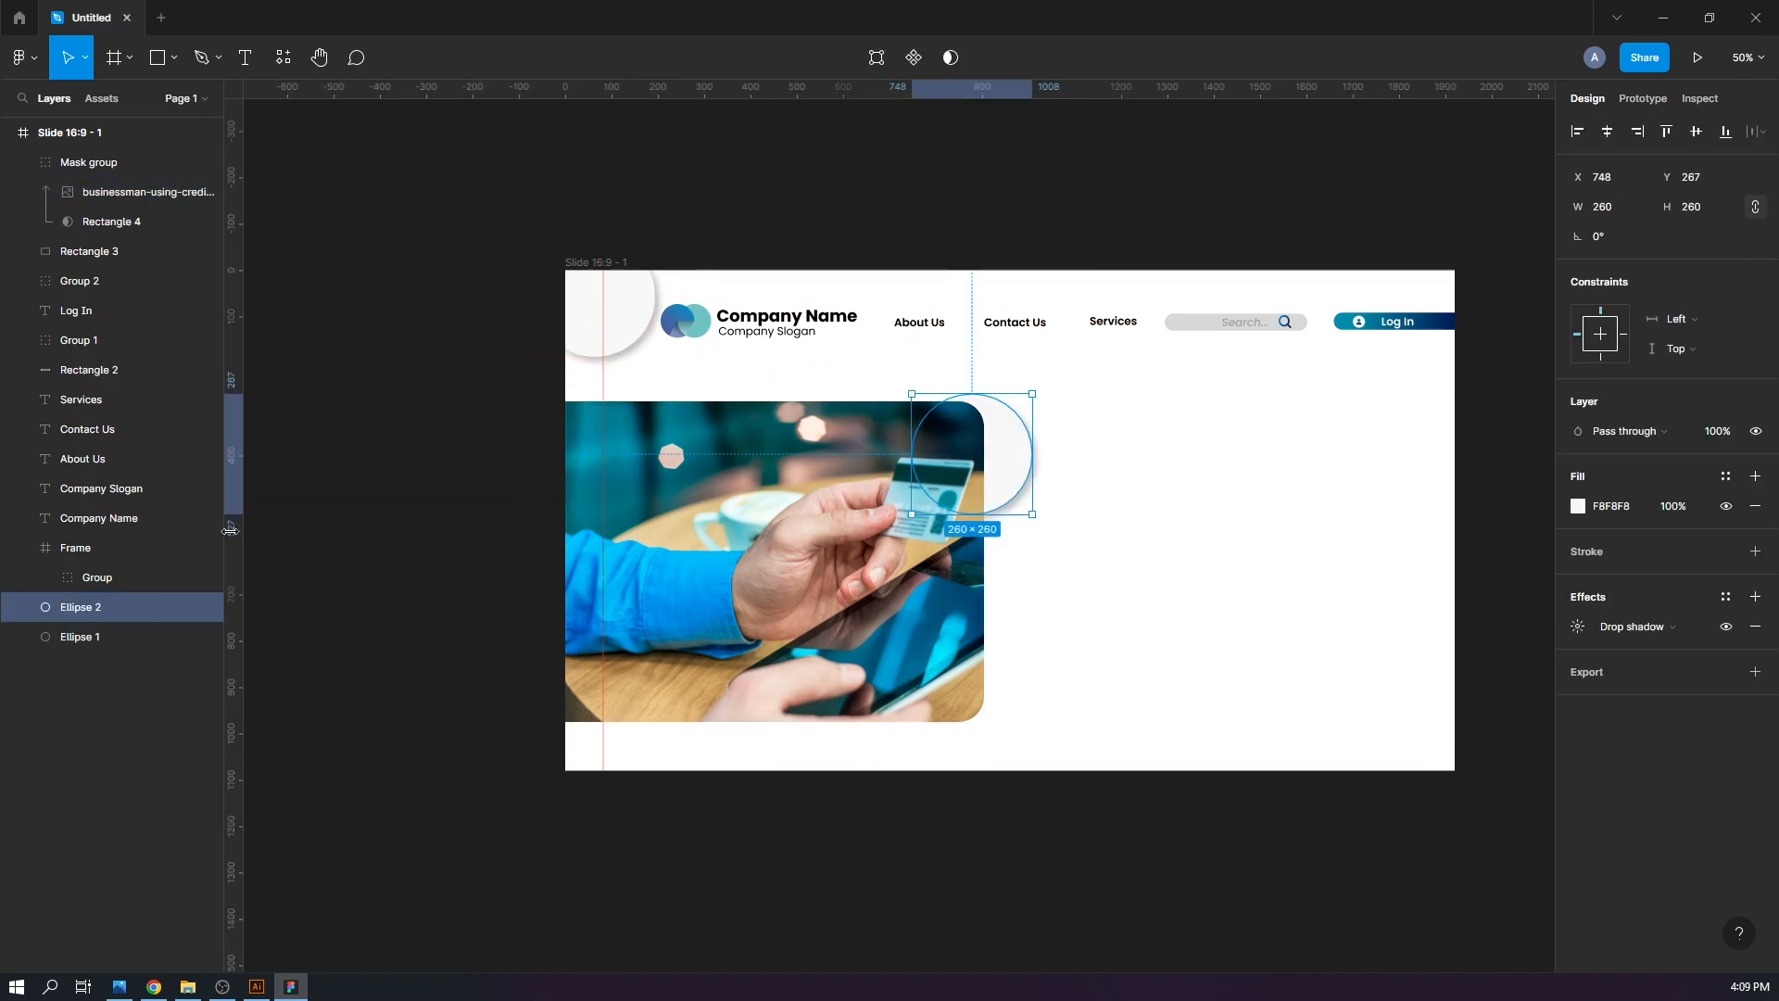
left_click_drag(159, 224, 37, 150)
left_click(20, 192)
mouse_move(986, 469)
left_mouse_down()
mouse_move(974, 448)
mouse_move(1009, 472)
mouse_move(991, 455)
left_mouse_up()
left_click(1115, 457)
left_click(994, 456)
Set the small circle's fill to white (FFFFFF), sampled from the frame's background
left_click(1578, 506)
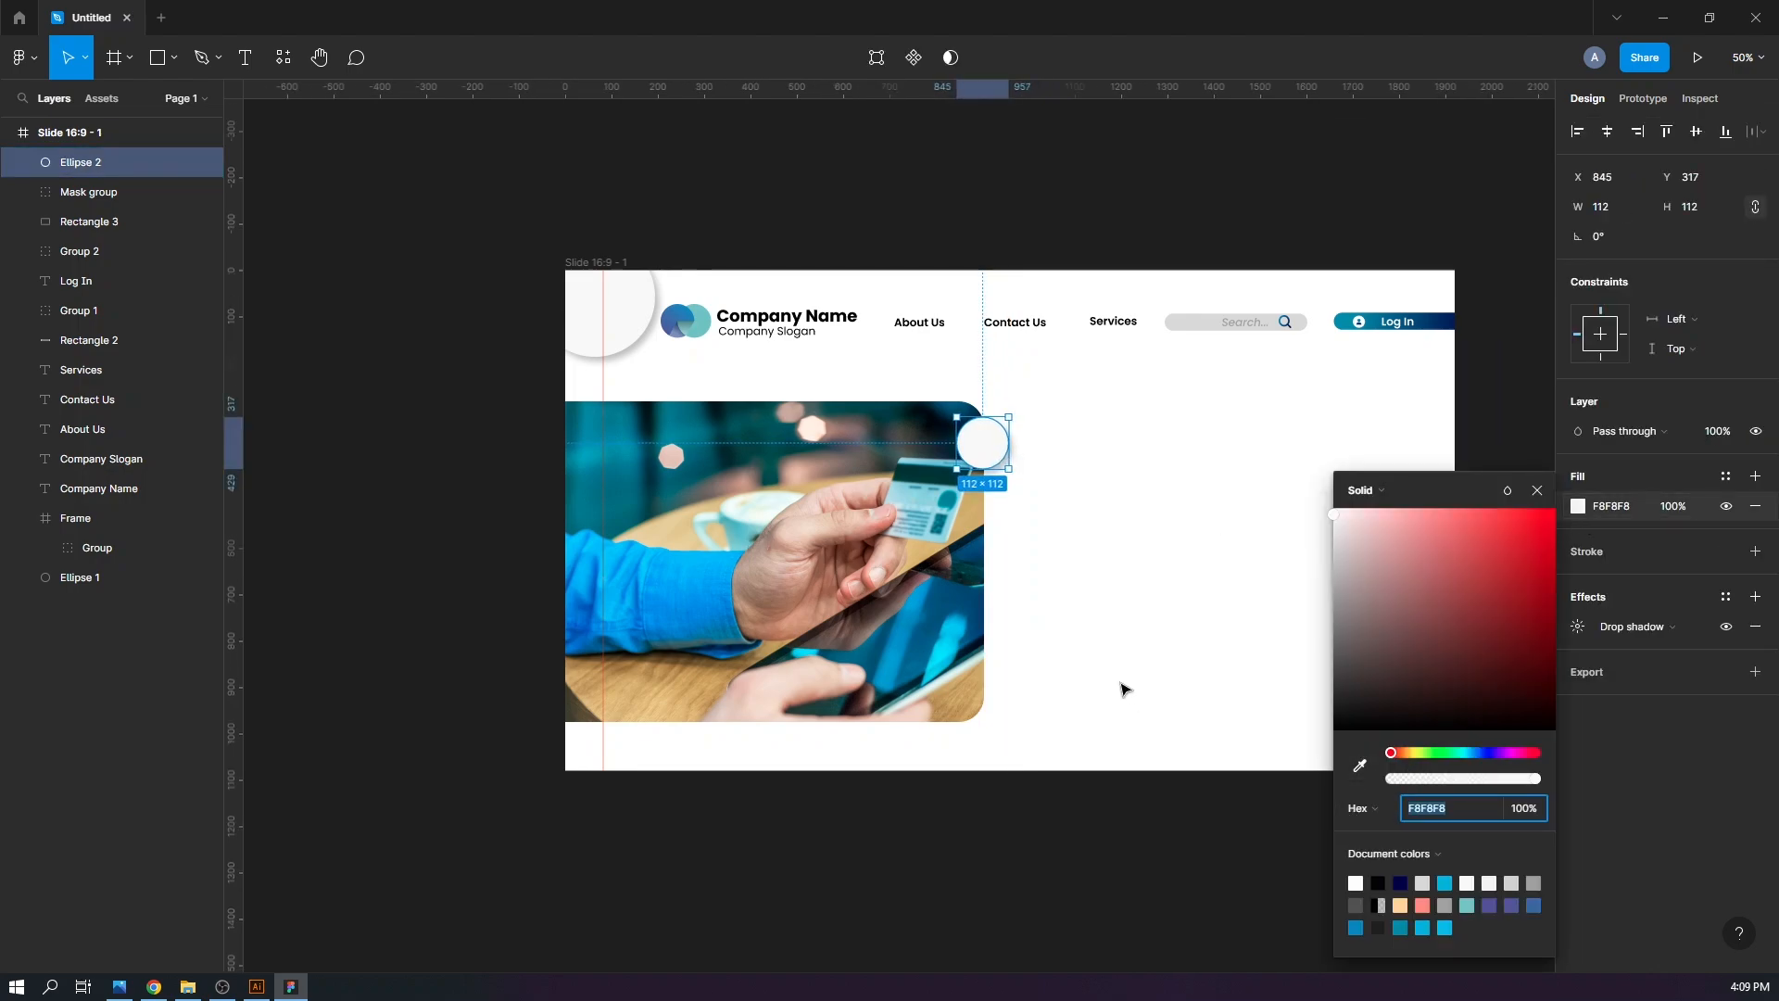
left_click(1352, 767)
left_click(1206, 549)
left_click(1538, 490)
left_click(1228, 491)
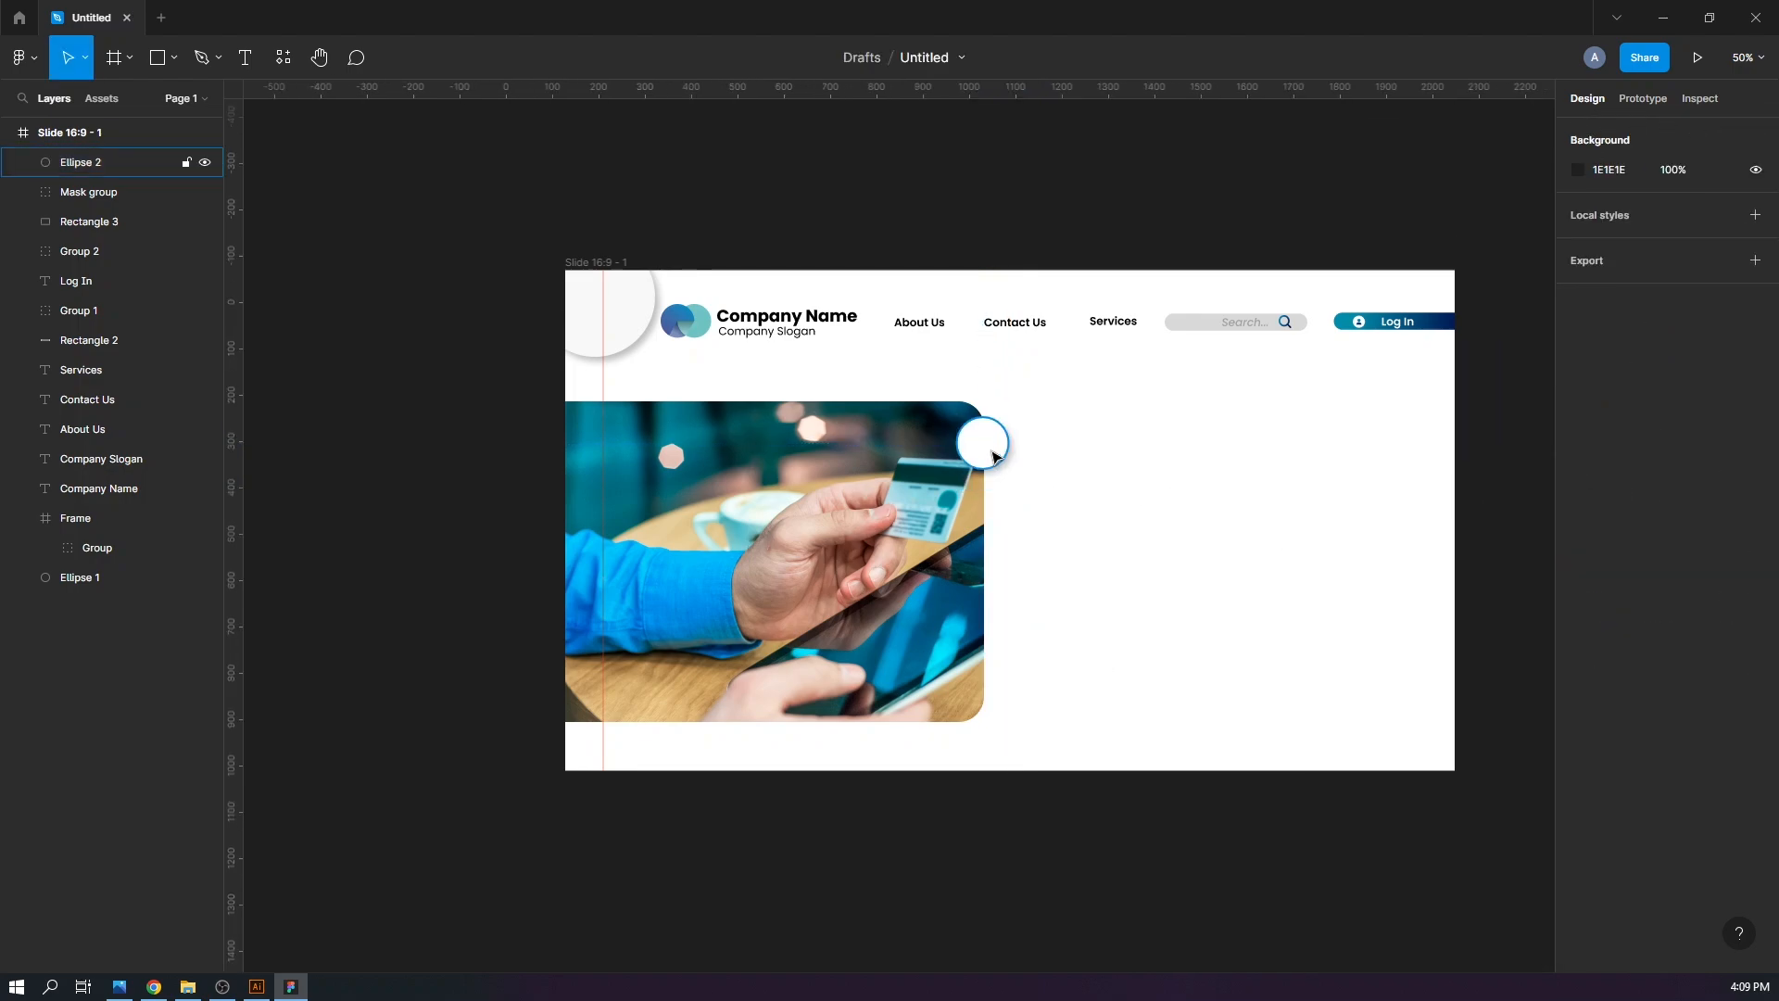
Duplicate the small white circle onto the frame's left edge over the photo, at X -41, Y 484
left_click_drag(995, 460, 577, 530)
left_click(1278, 551)
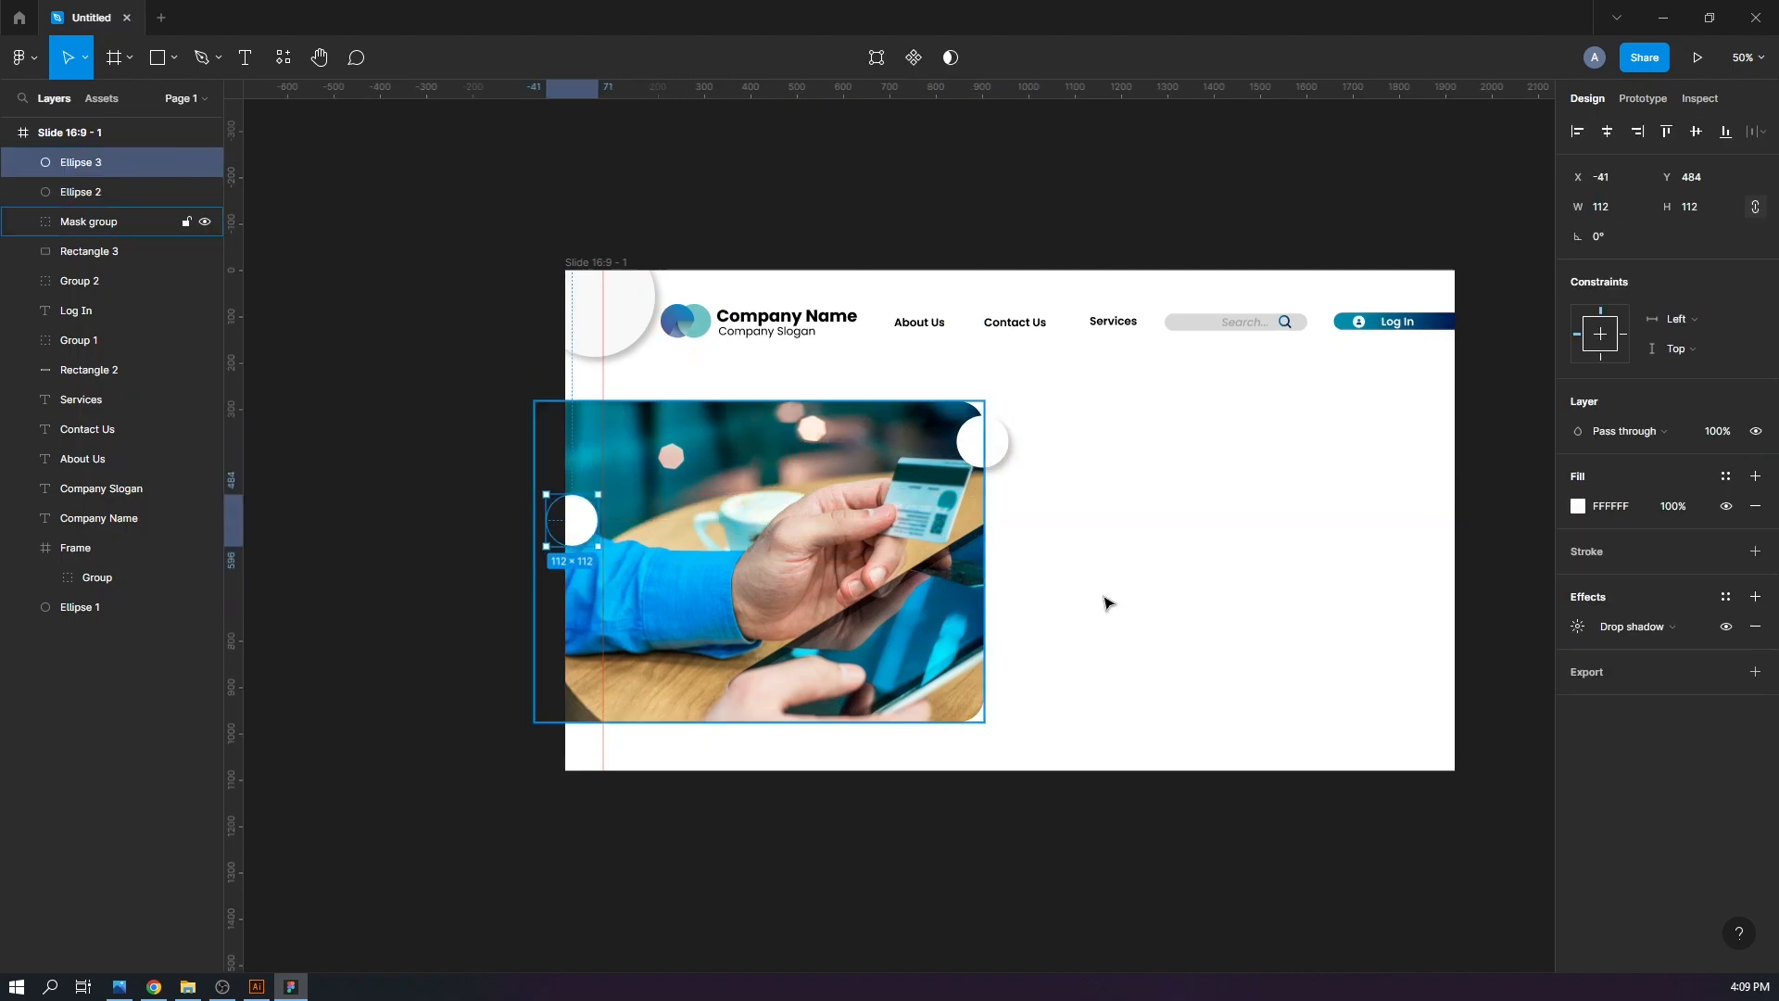
left_click(1174, 559)
Draw a 572 × 572 circle over the lower part of the photo at X 114, Y 484 and fill it white
key("o")
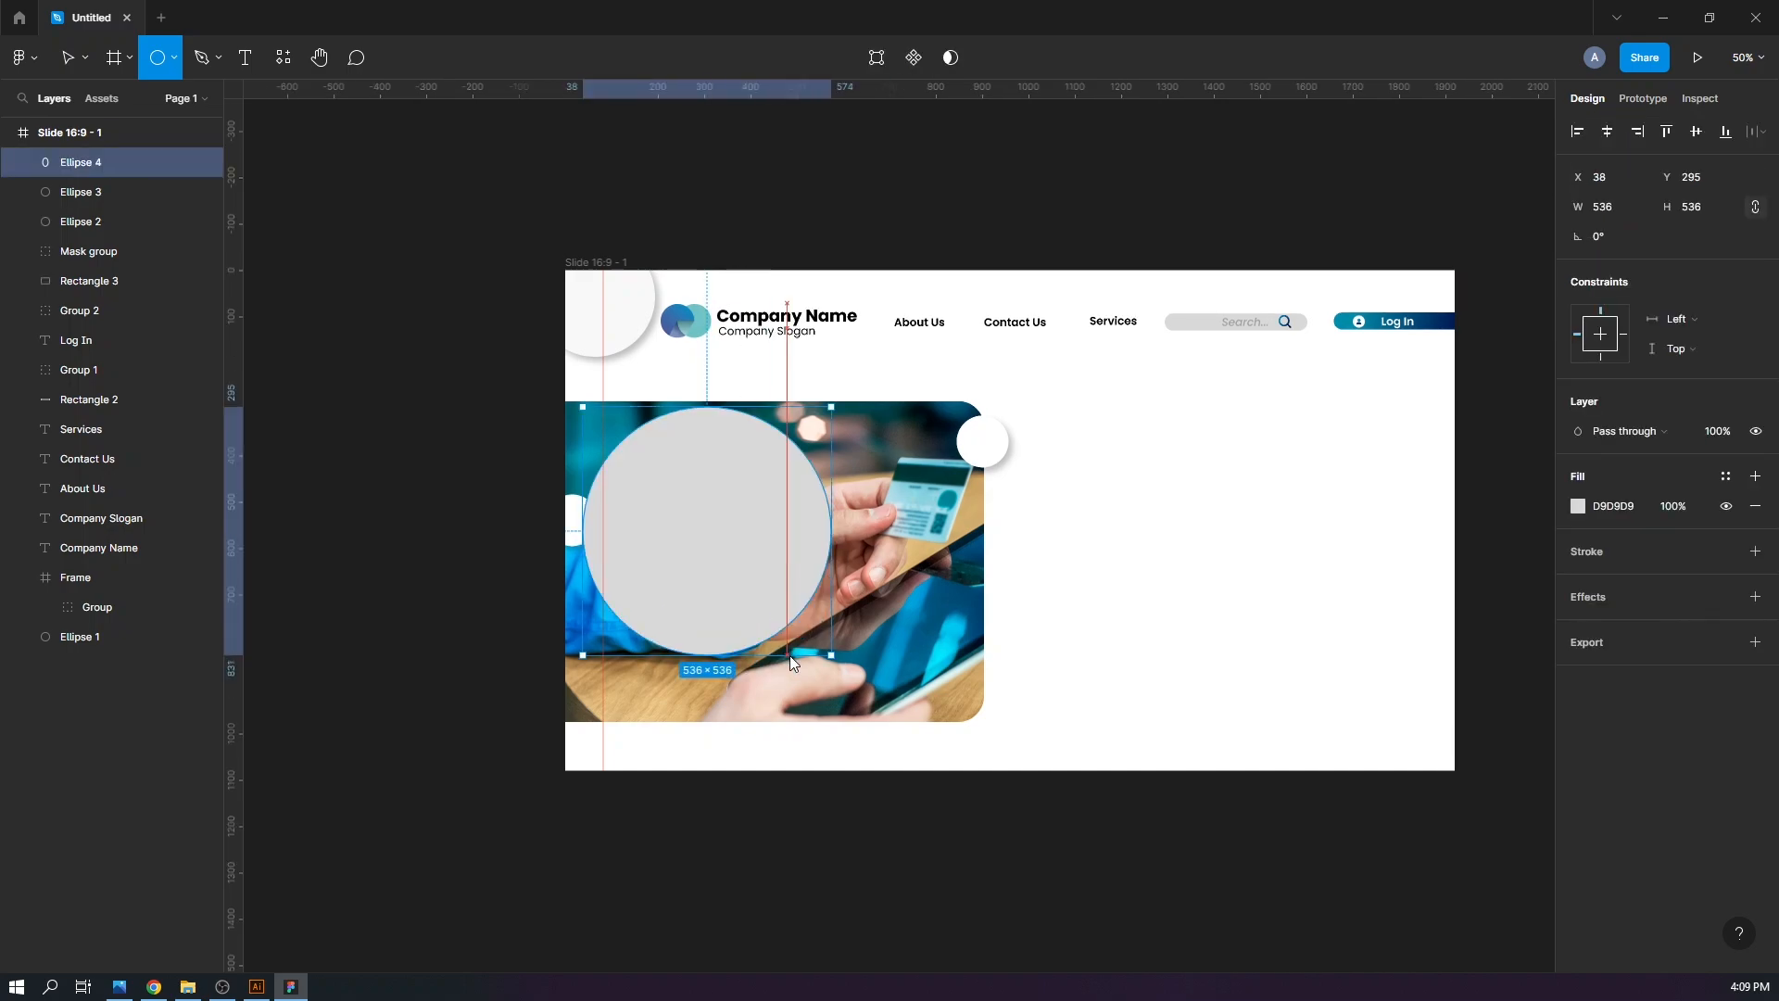
left_click_drag(575, 398, 803, 664, "shift")
left_click_drag(722, 572, 765, 665)
left_click(1577, 506)
left_click(1356, 765)
left_click(1204, 615)
key("Escape")
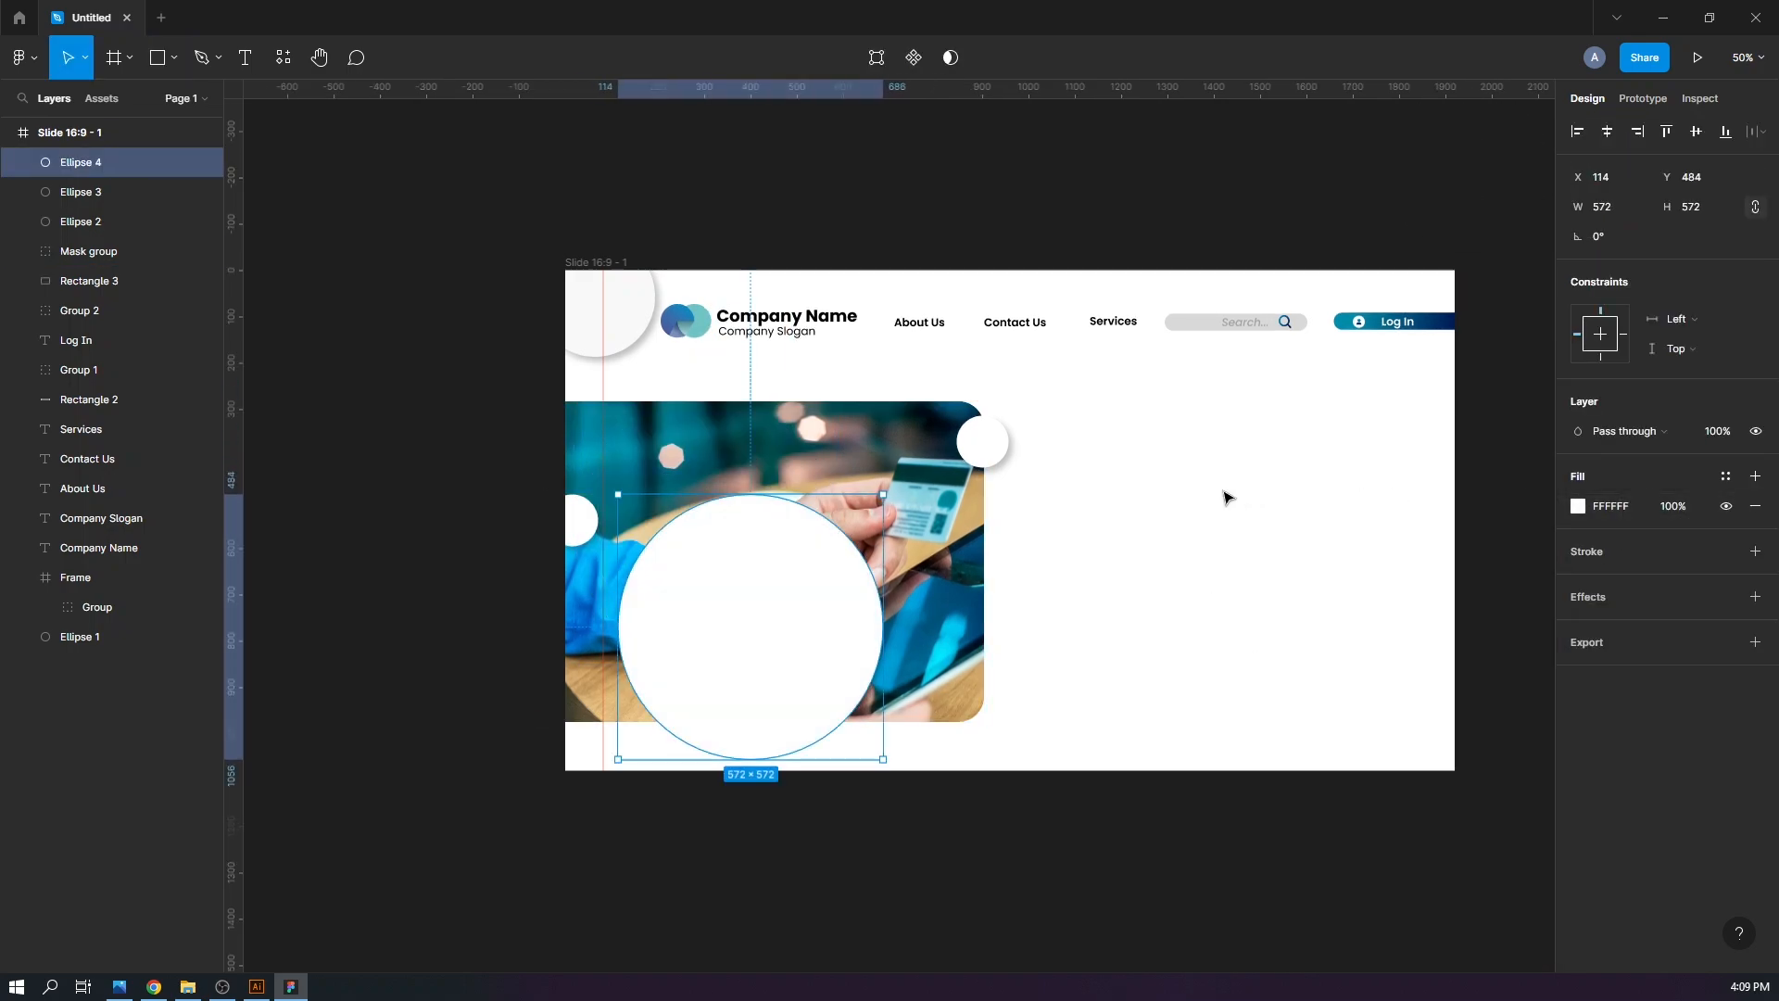
Try reduced fill opacities, such as 82% and 85%, on the photo inside the mask group
left_click(53, 259)
left_click(24, 252)
left_click(107, 286)
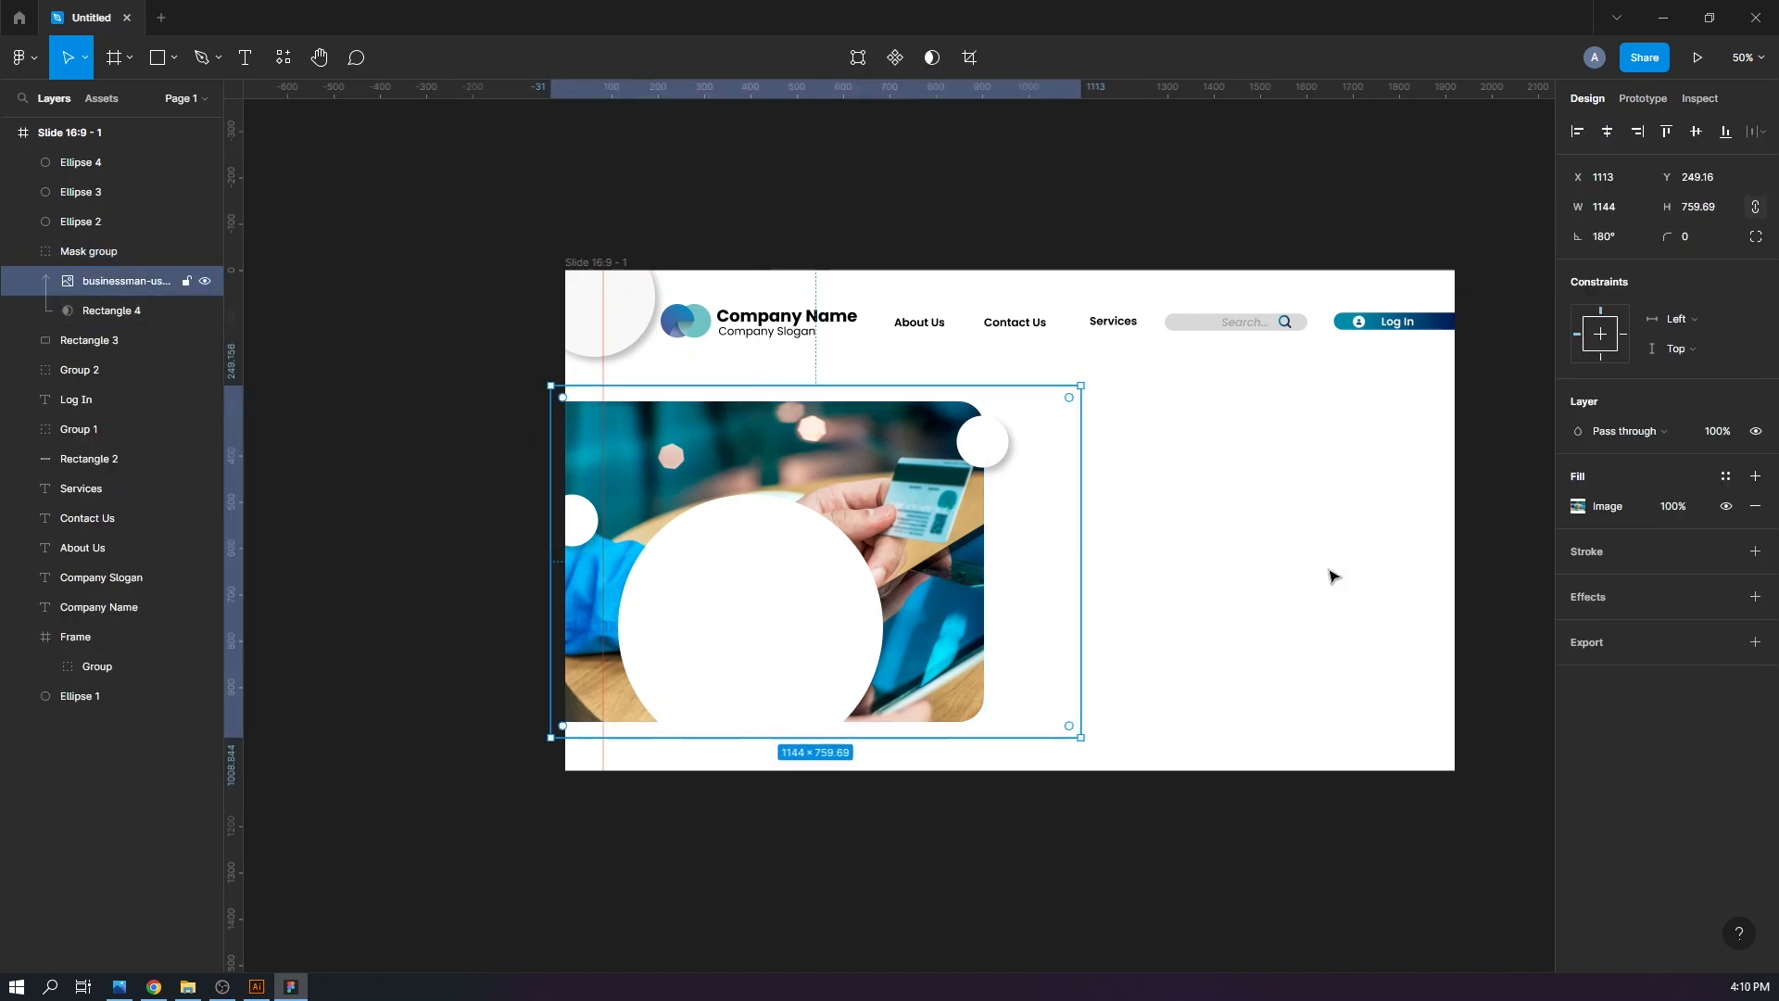
left_click(1671, 508)
type("68")
key("Return")
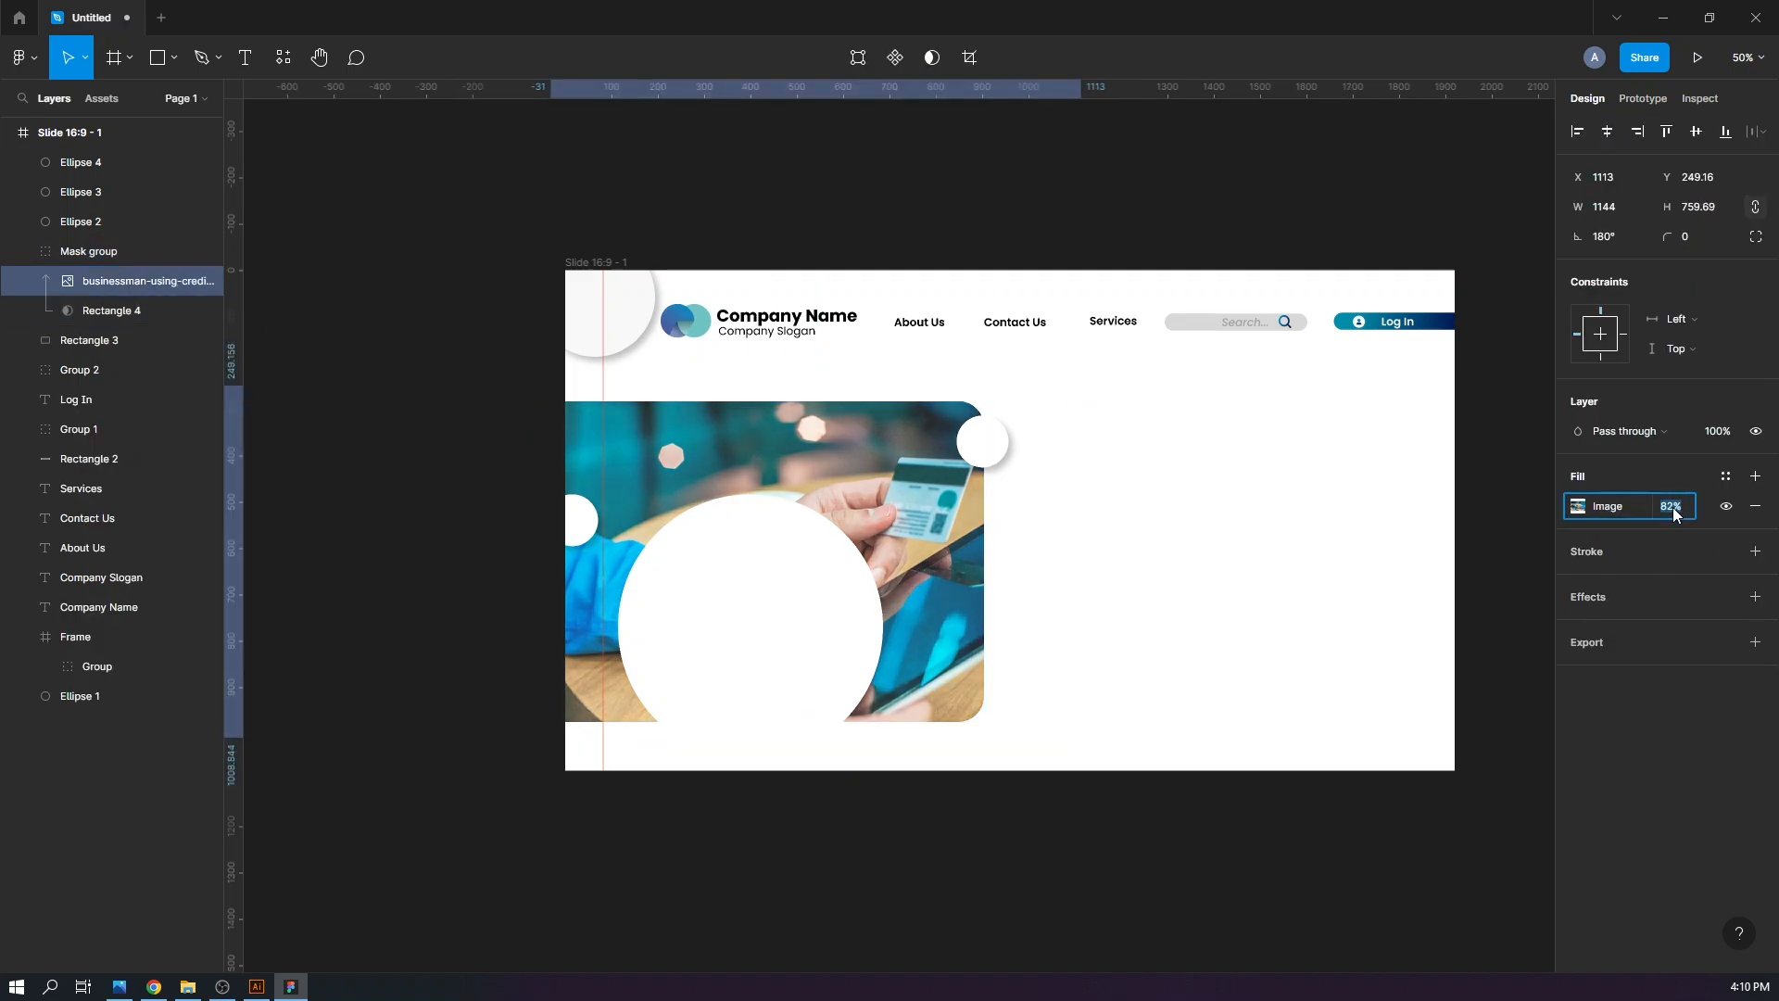
key("Down")
key("Down")
key("Down")
key("Down")
key("Down")
key("Down")
key("Down")
key("Down")
key("Up")
key("Up")
key("Up")
key("Up")
key("Up")
key("Up")
key("Up")
key("Up")
key("Up")
key("Up")
key("Up")
key("Up")
key("Up")
key("Up")
key("Up")
key("Up")
key("Up")
key("Up")
key("Up")
key("Up")
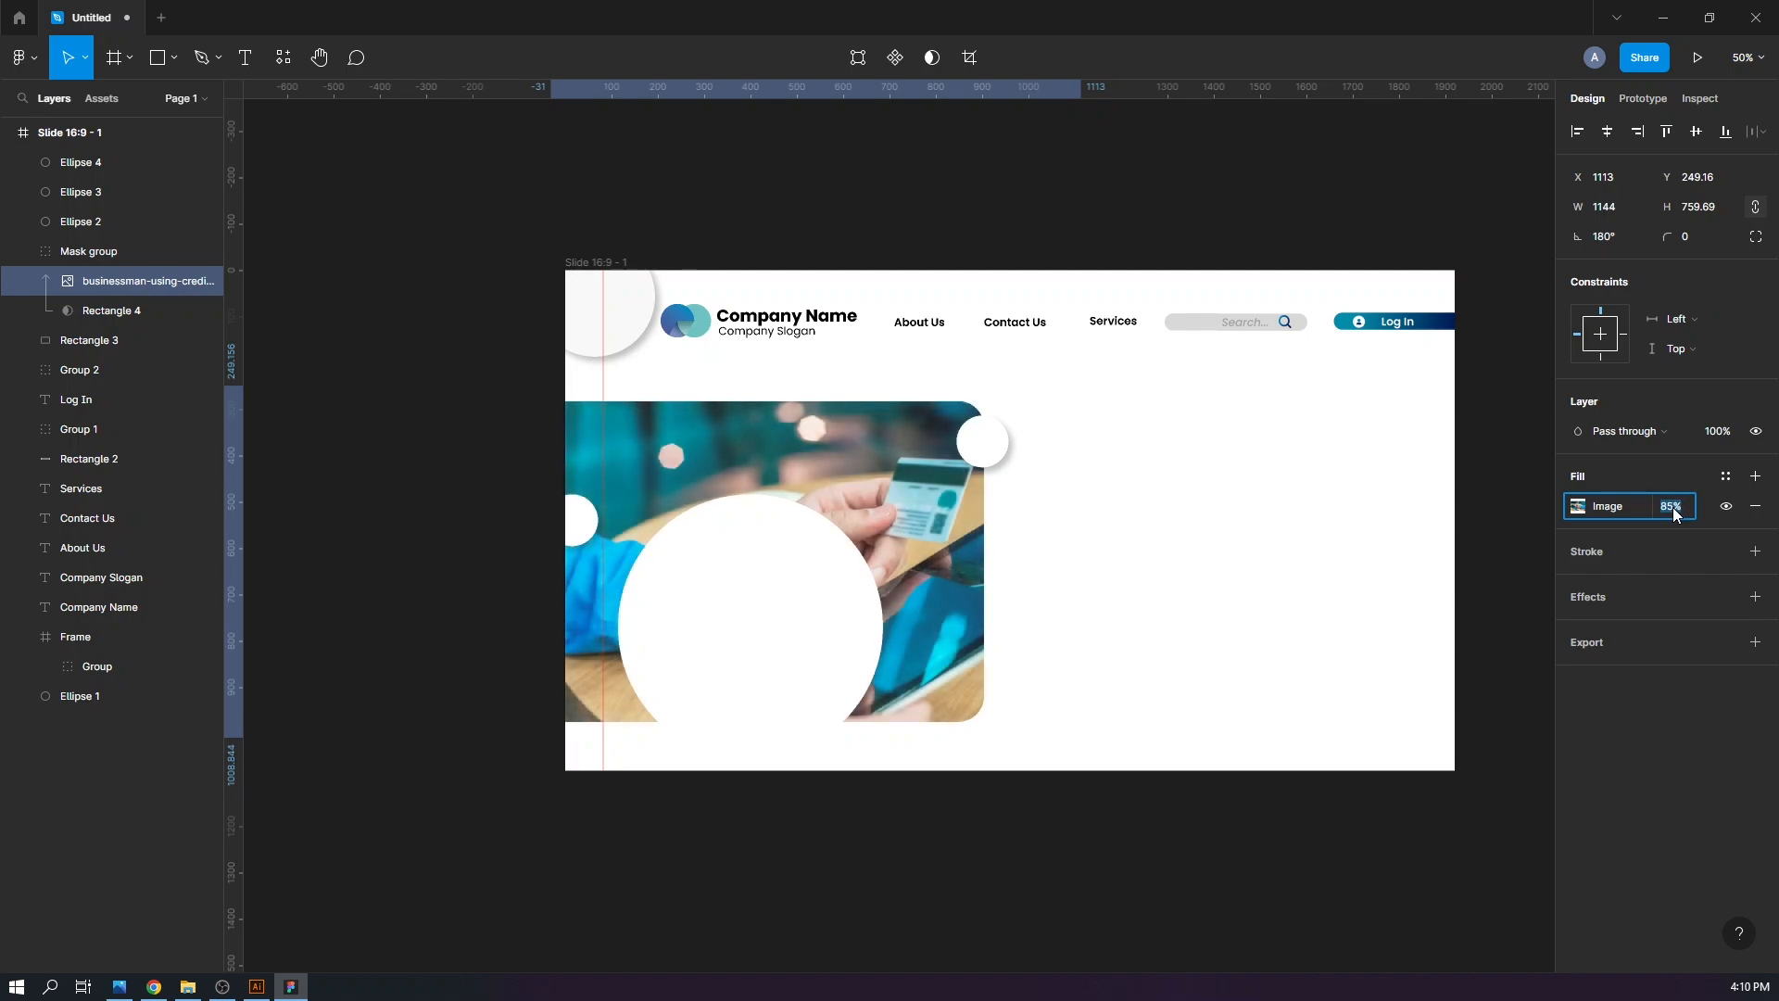
Move the unmasked rounded rectangle into the mask group, directly above the photo
left_click(105, 309)
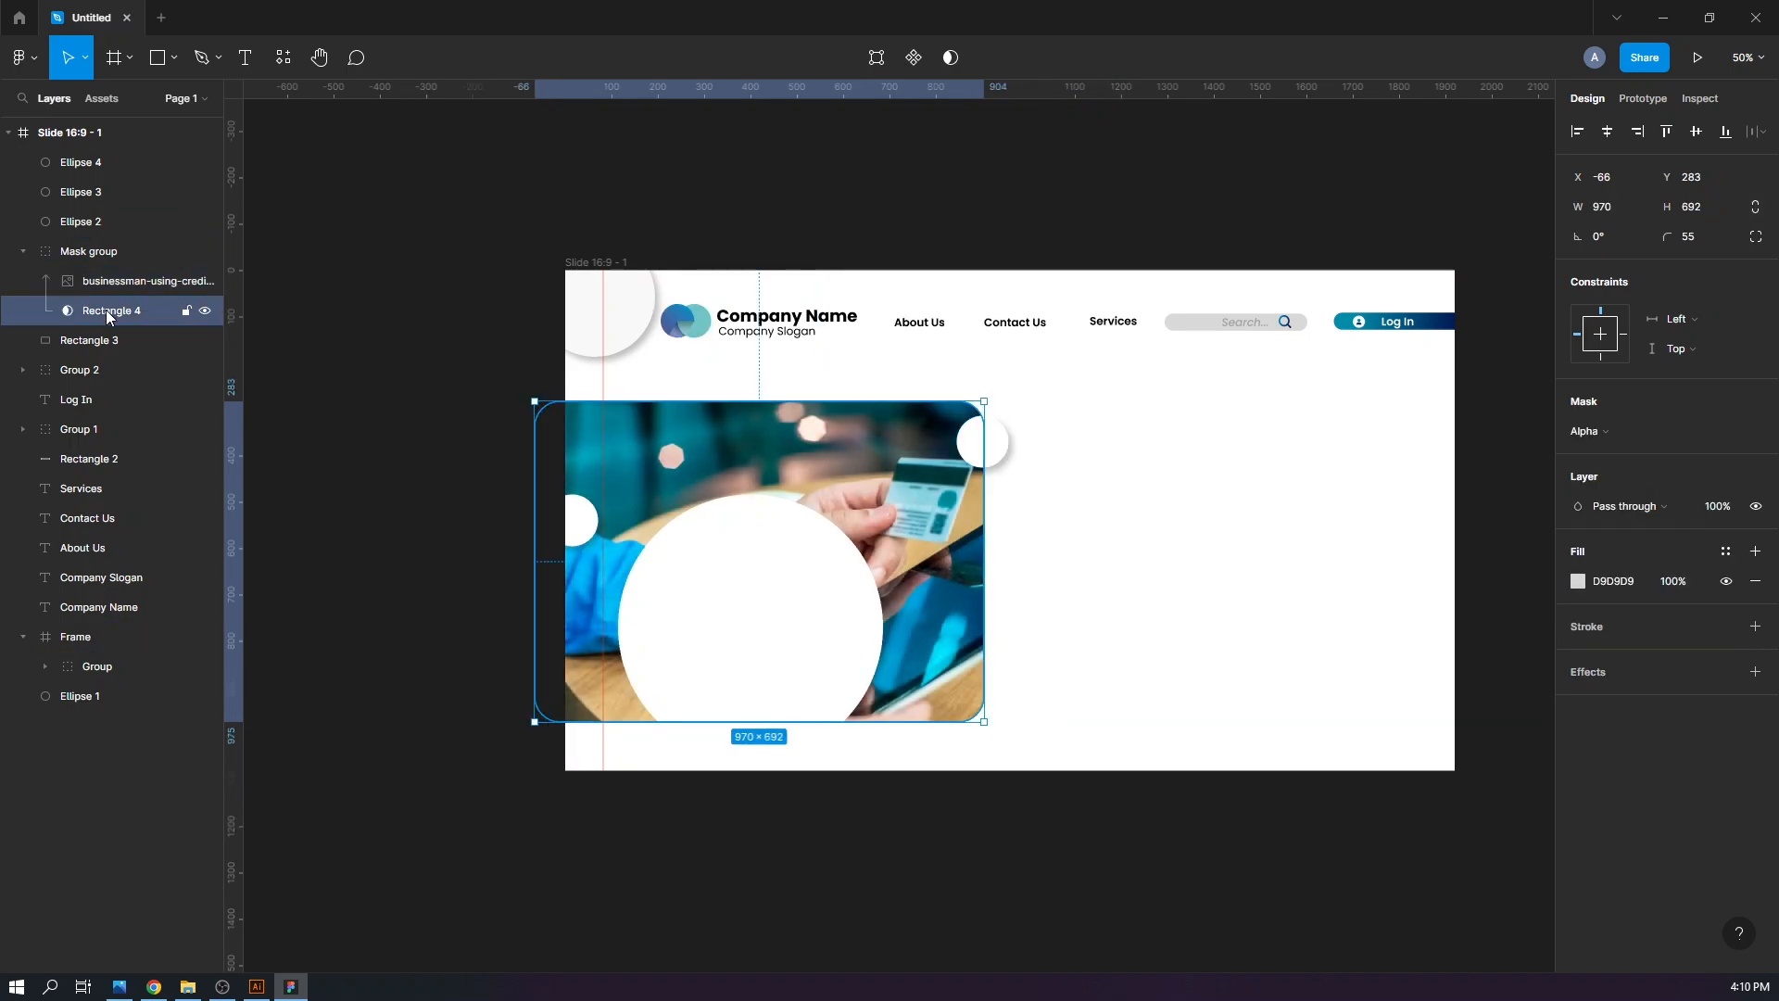
left_click(205, 342)
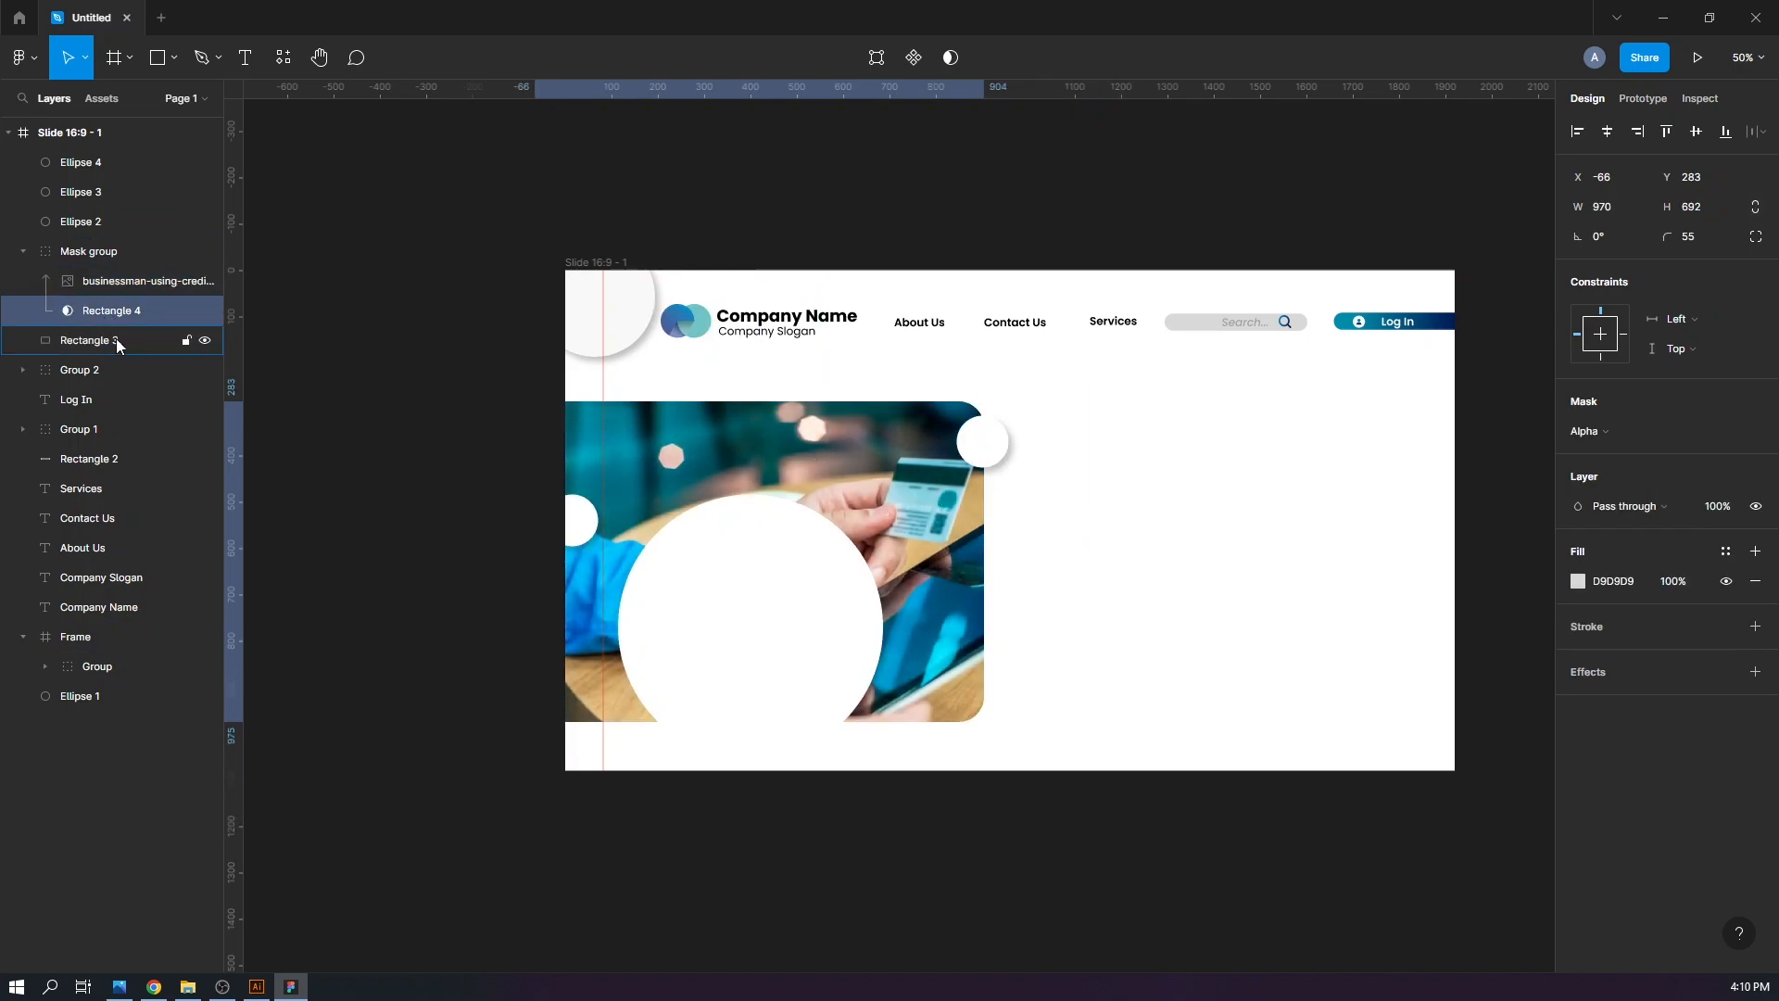
left_click_drag(117, 341, 114, 274)
Fill the rectangle above the photo with #000046, the dark navy color code from the Illustrator file
left_click(1564, 508)
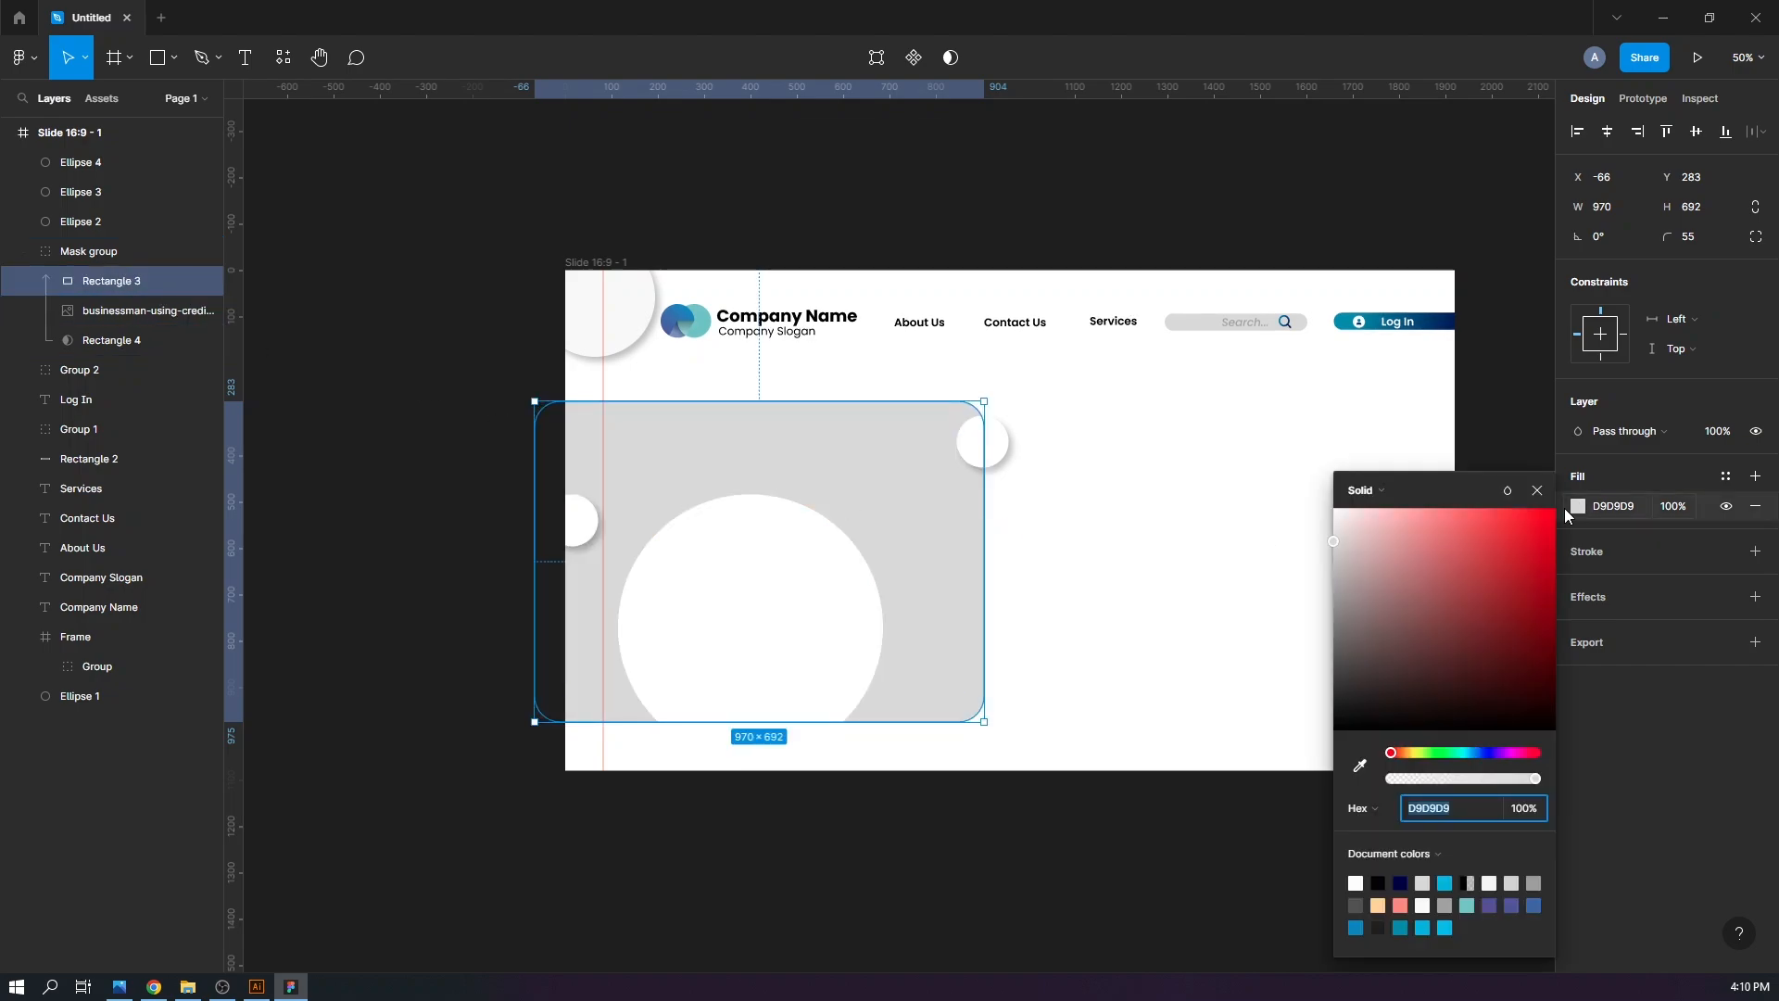
left_click(257, 987)
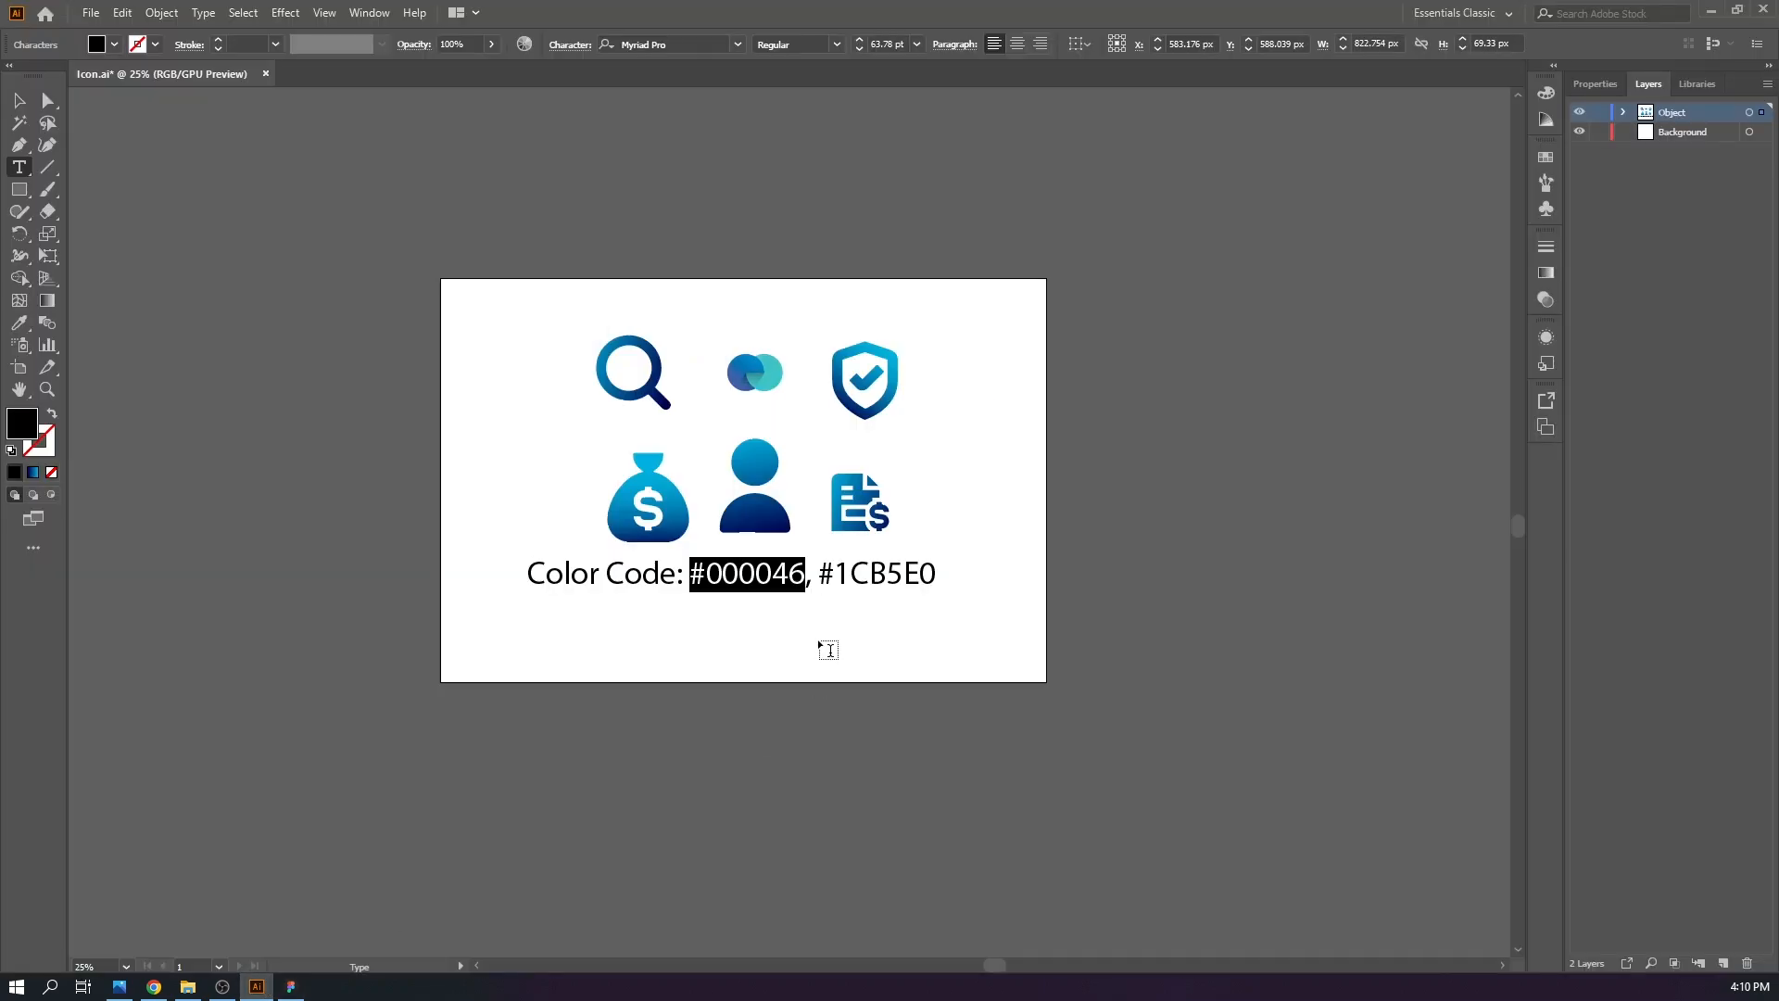
left_click(291, 987)
type("000046")
key("Return")
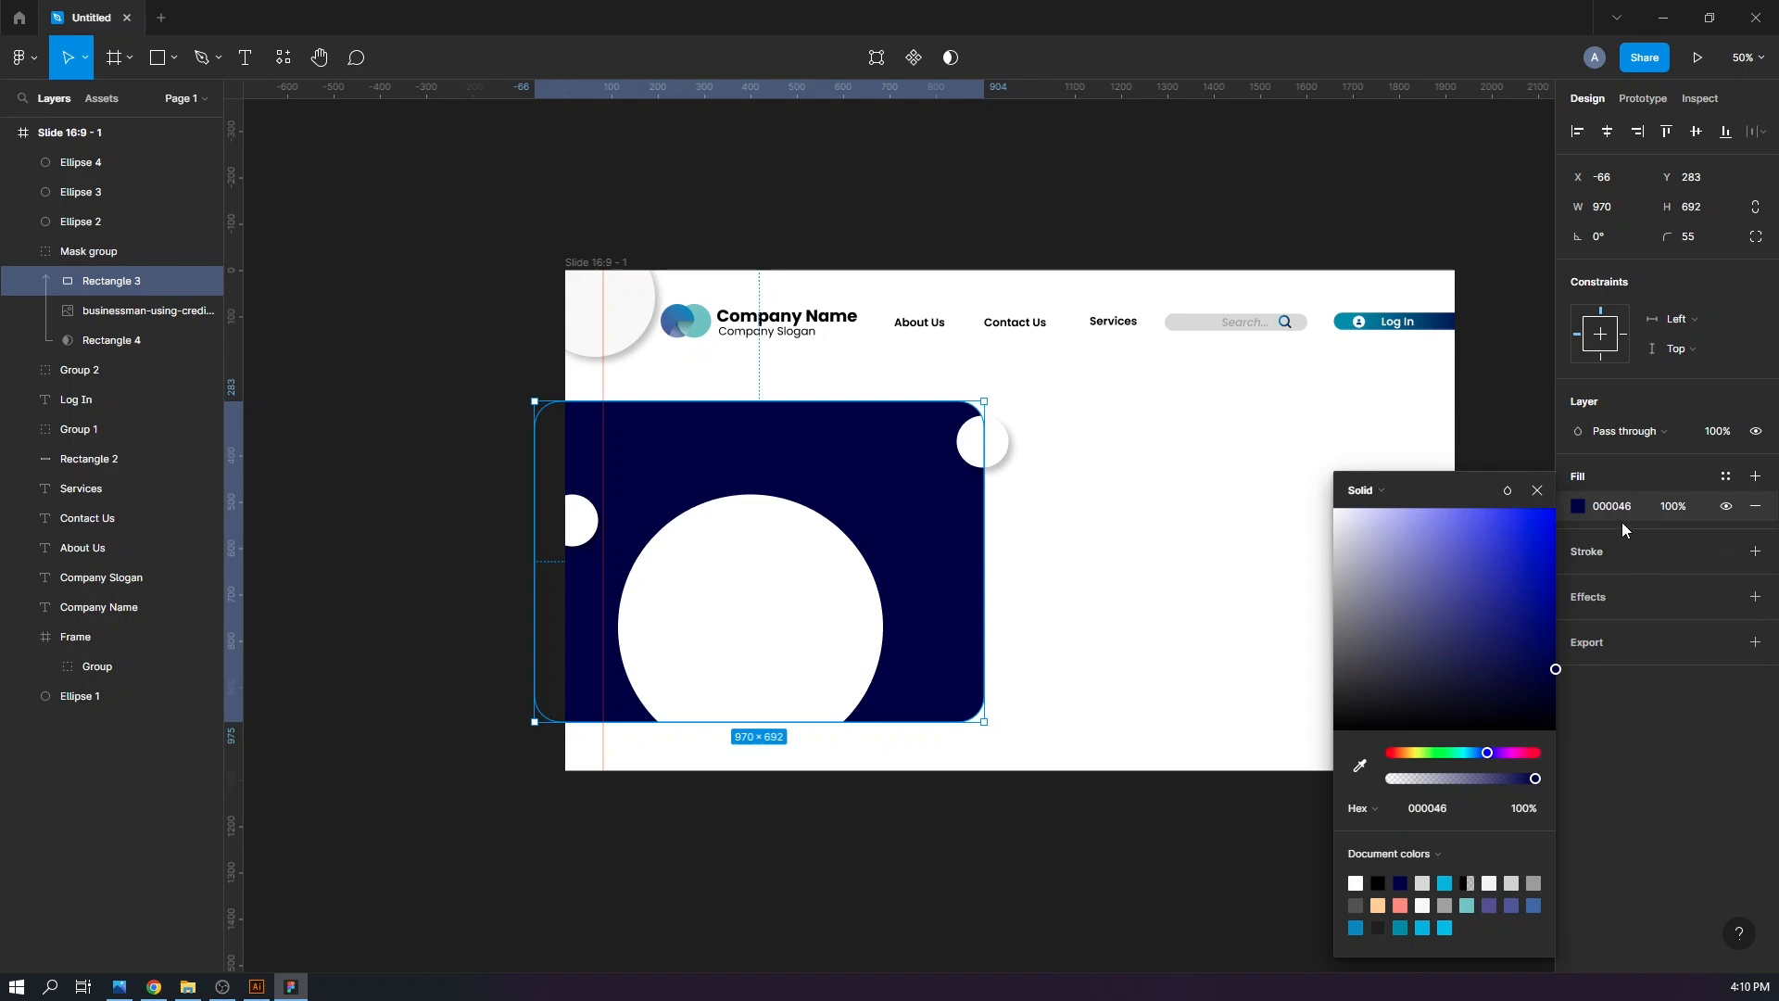
Reduce the overlay rectangle's fill opacity to 46%
left_click(1666, 510)
key("Down")
key("Down")
key("Down")
key("Down")
key("Down")
key("Down")
key("Down")
key("Down")
key("Down")
key("Down")
key("Down")
key("Down")
key("Down")
key("Down")
key("Down")
key("Down")
key("Down")
key("Down")
key("Down")
key("Down")
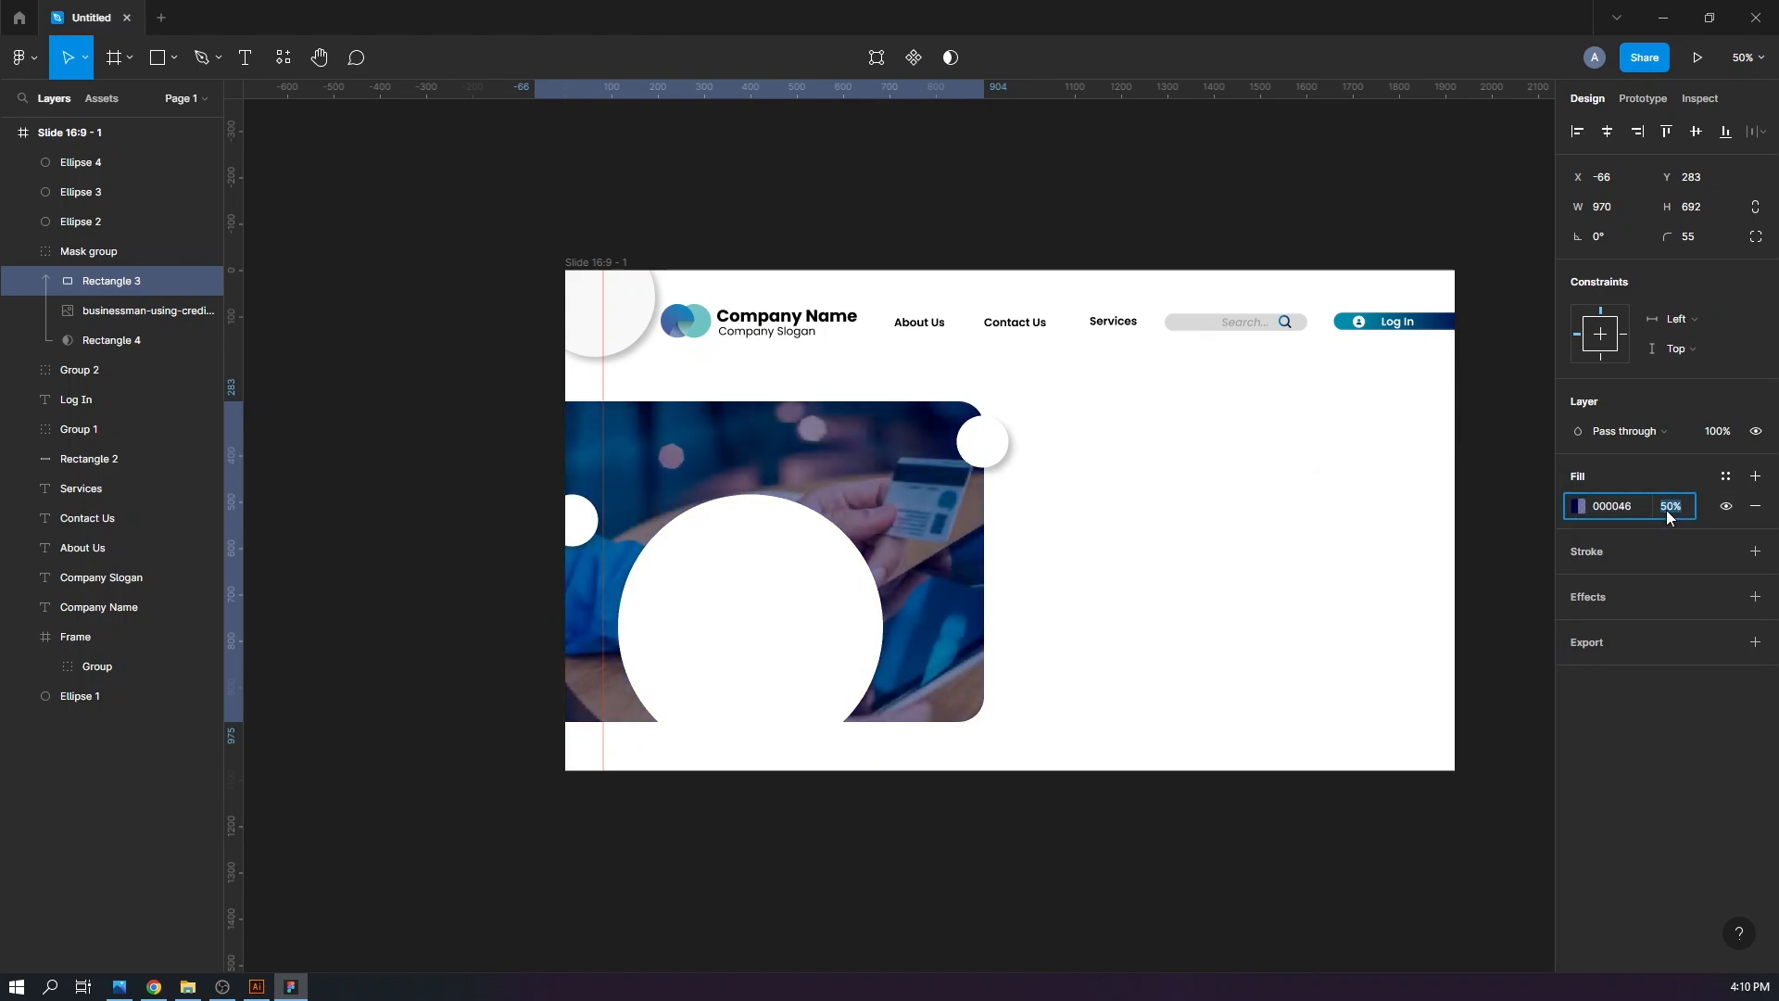
key("Down")
key("Down")
Change the overlay rectangle's fill color to #1CB5E0, copied from the Illustrator file
left_click(257, 986)
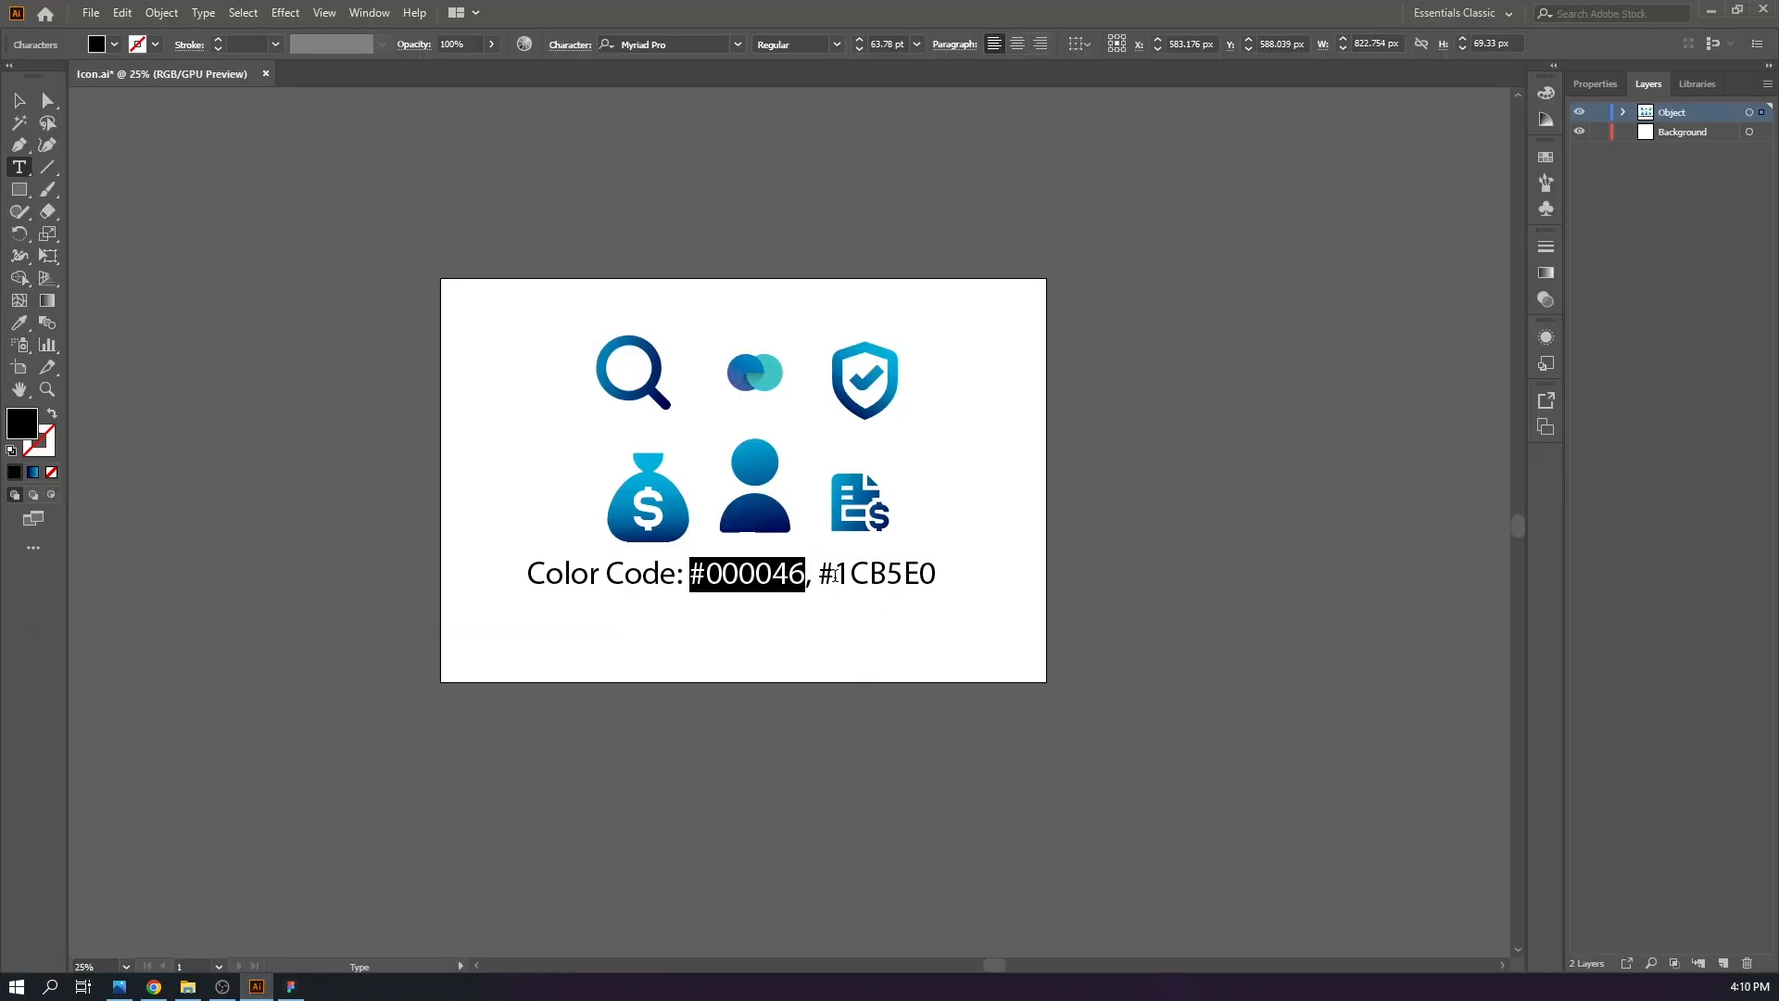
left_click_drag(819, 574, 947, 575)
key("ctrl+c")
key("alt+Tab")
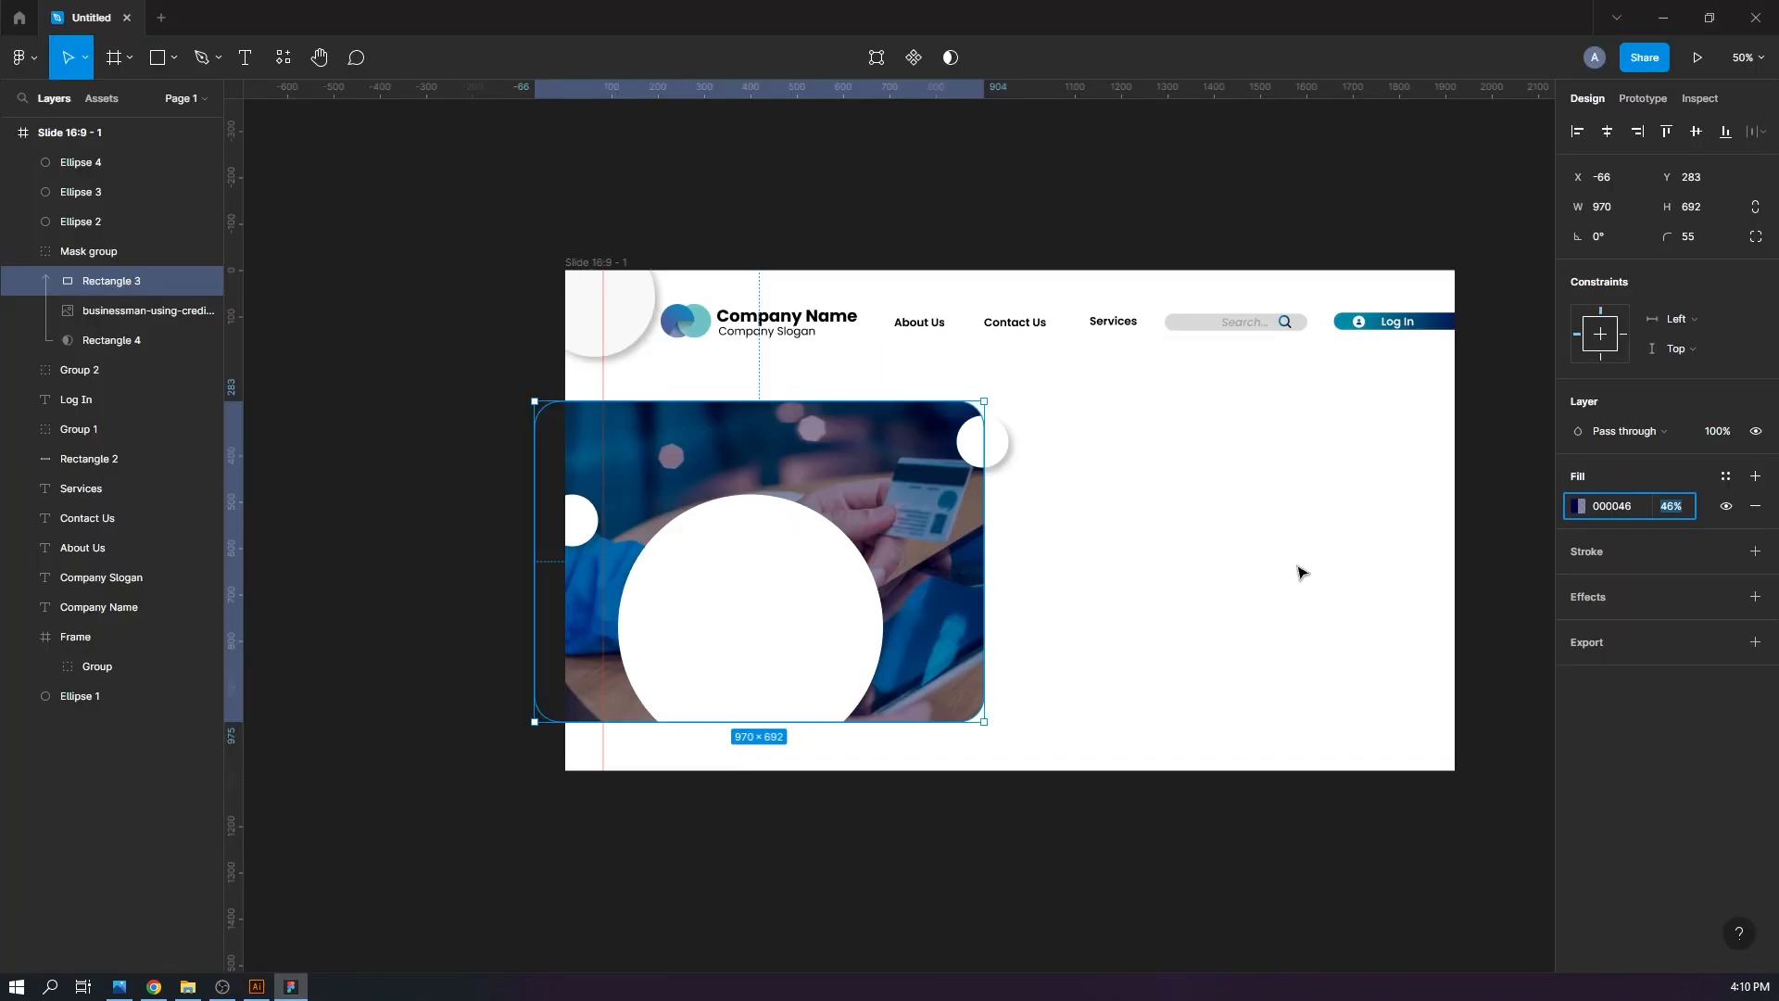
left_click(1580, 506)
key("ctrl+v")
key("Return")
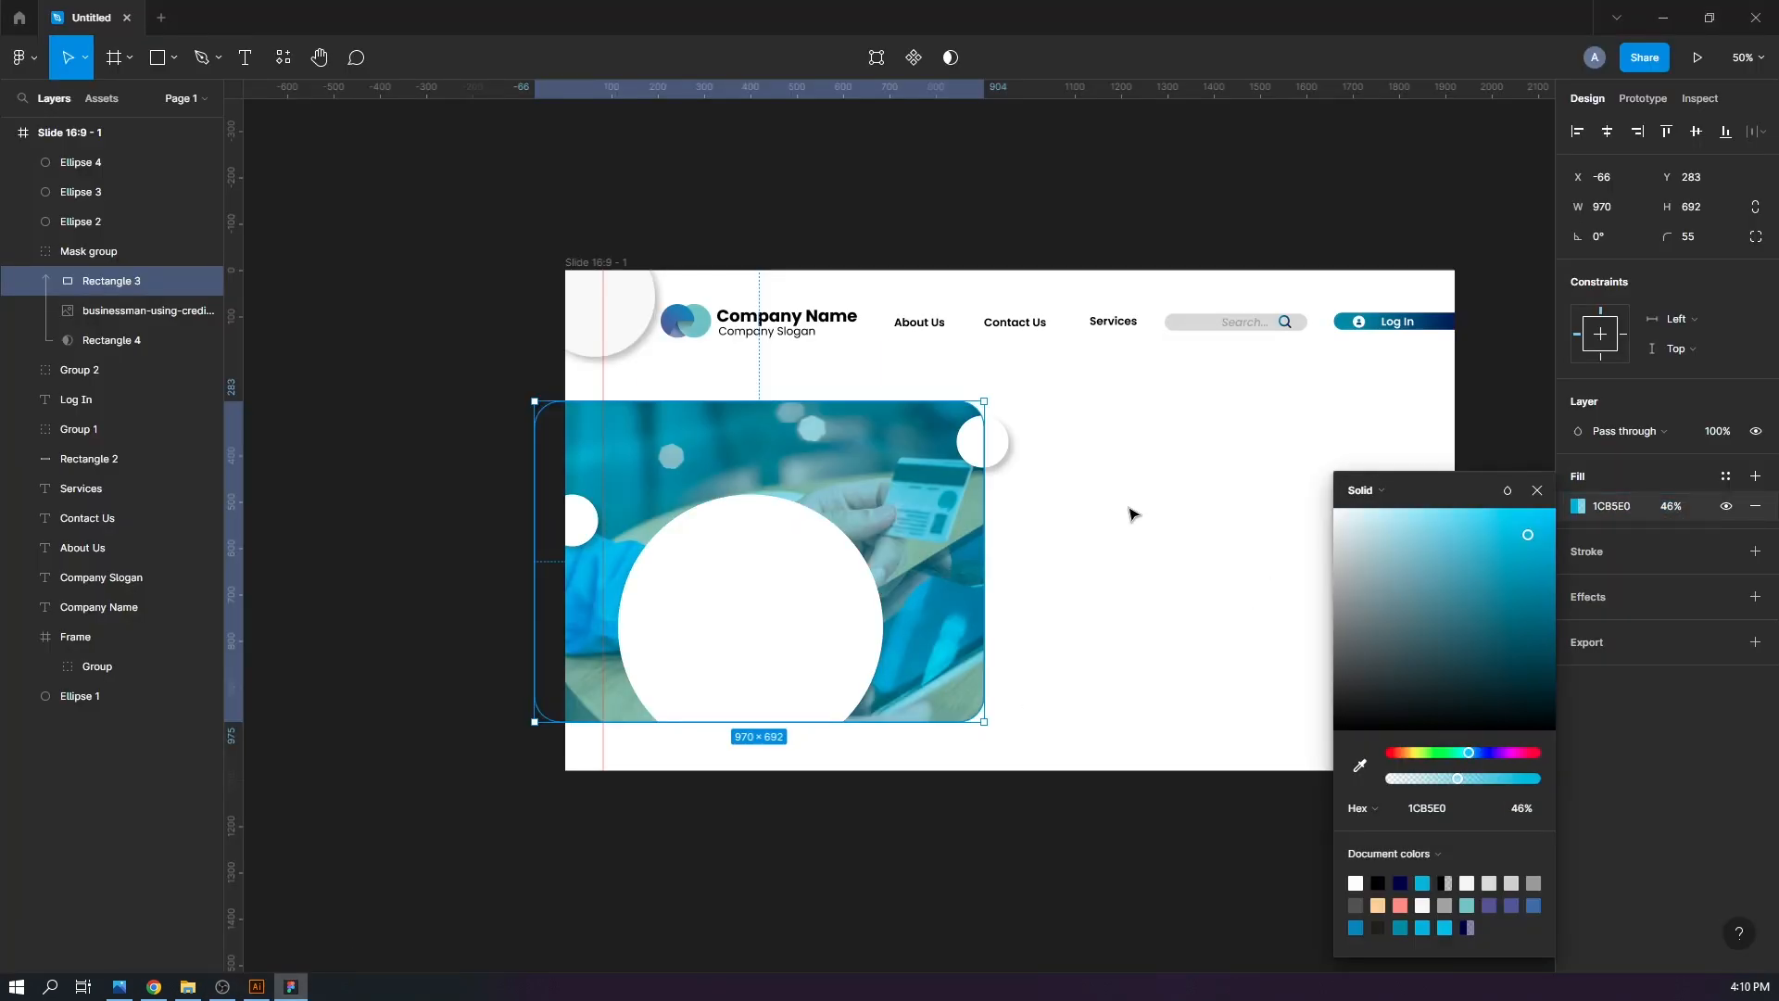
left_click(1135, 512)
Bring the Human image from the resources folder into the hero area, scaled to 939 × 862 and placed at X 100, Y 218
left_click(187, 986)
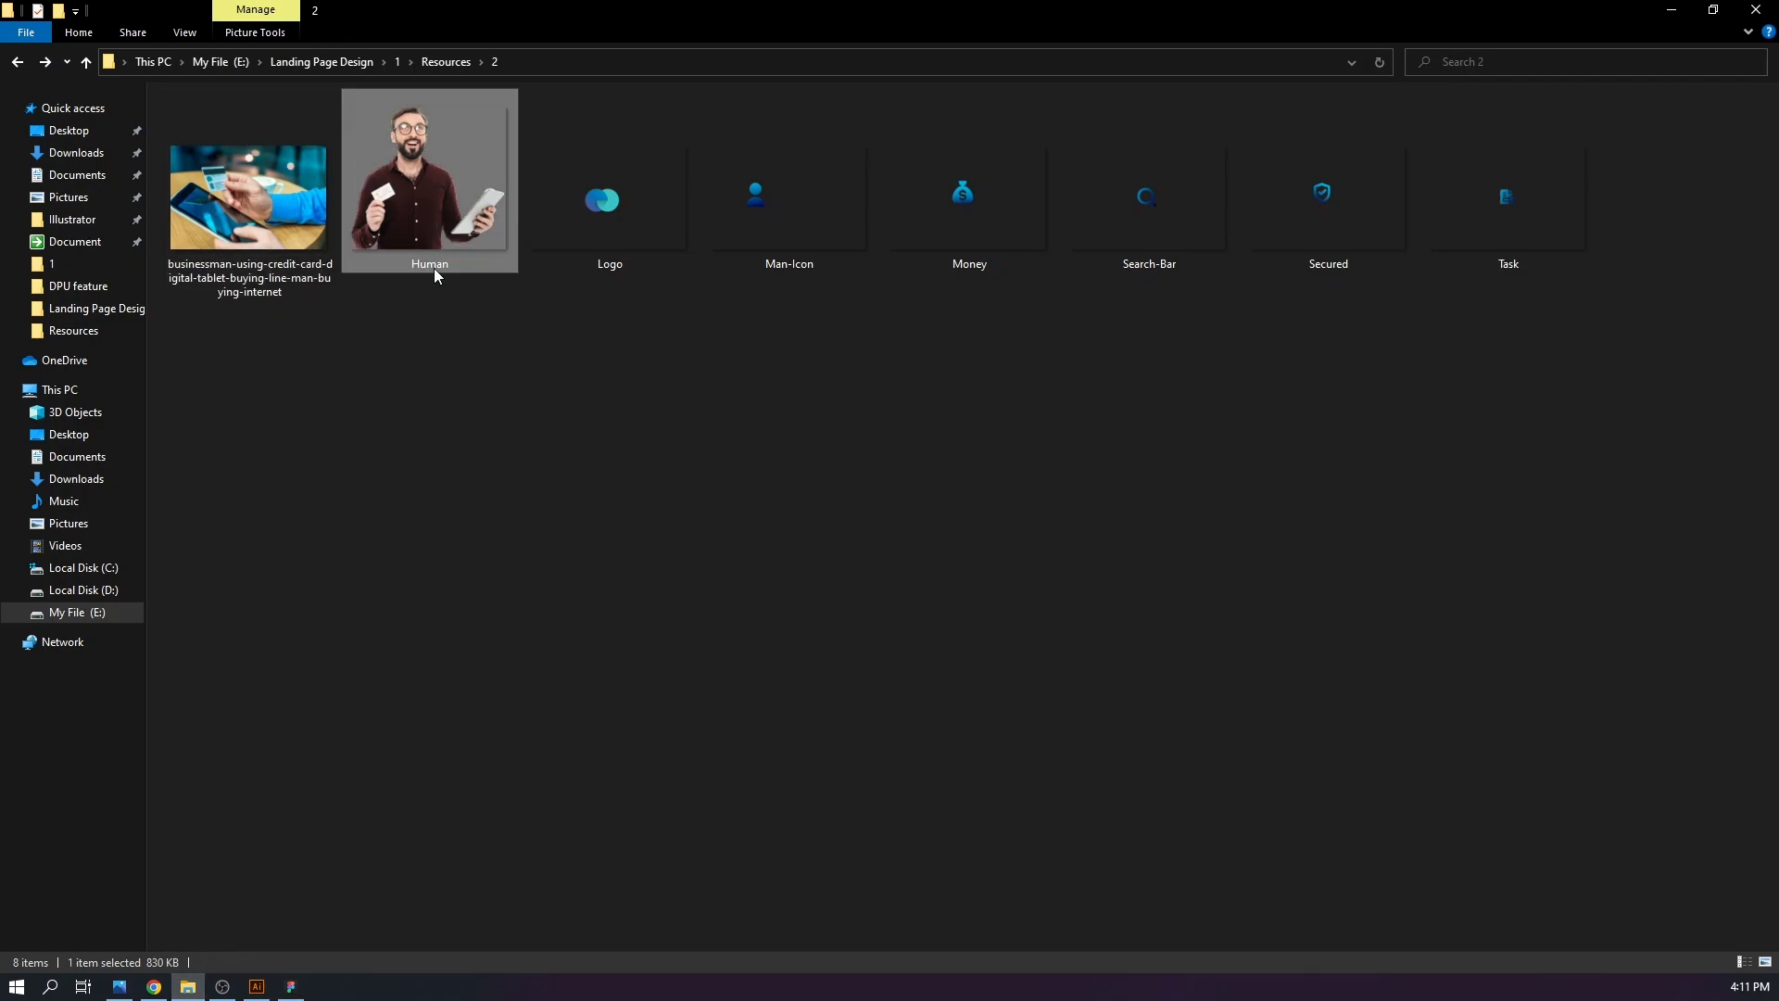
left_click_drag(434, 269, 741, 691)
left_click_drag(797, 589, 790, 590)
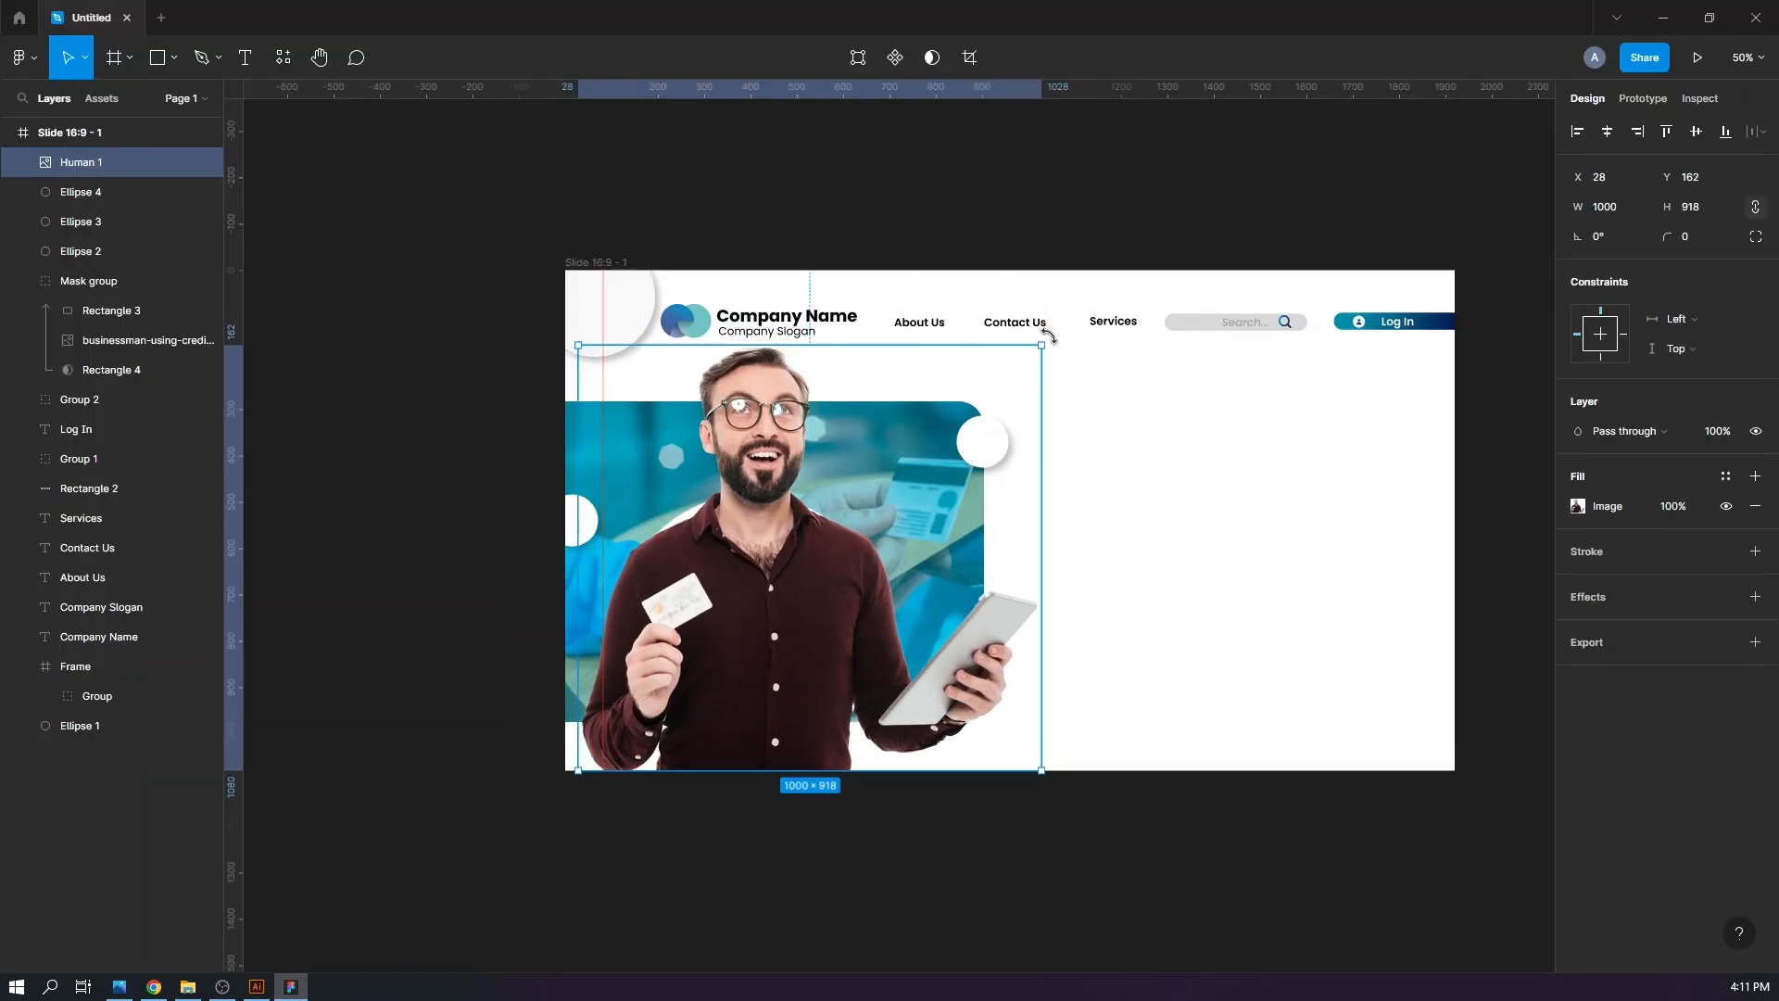
left_click_drag(1043, 343, 1031, 354)
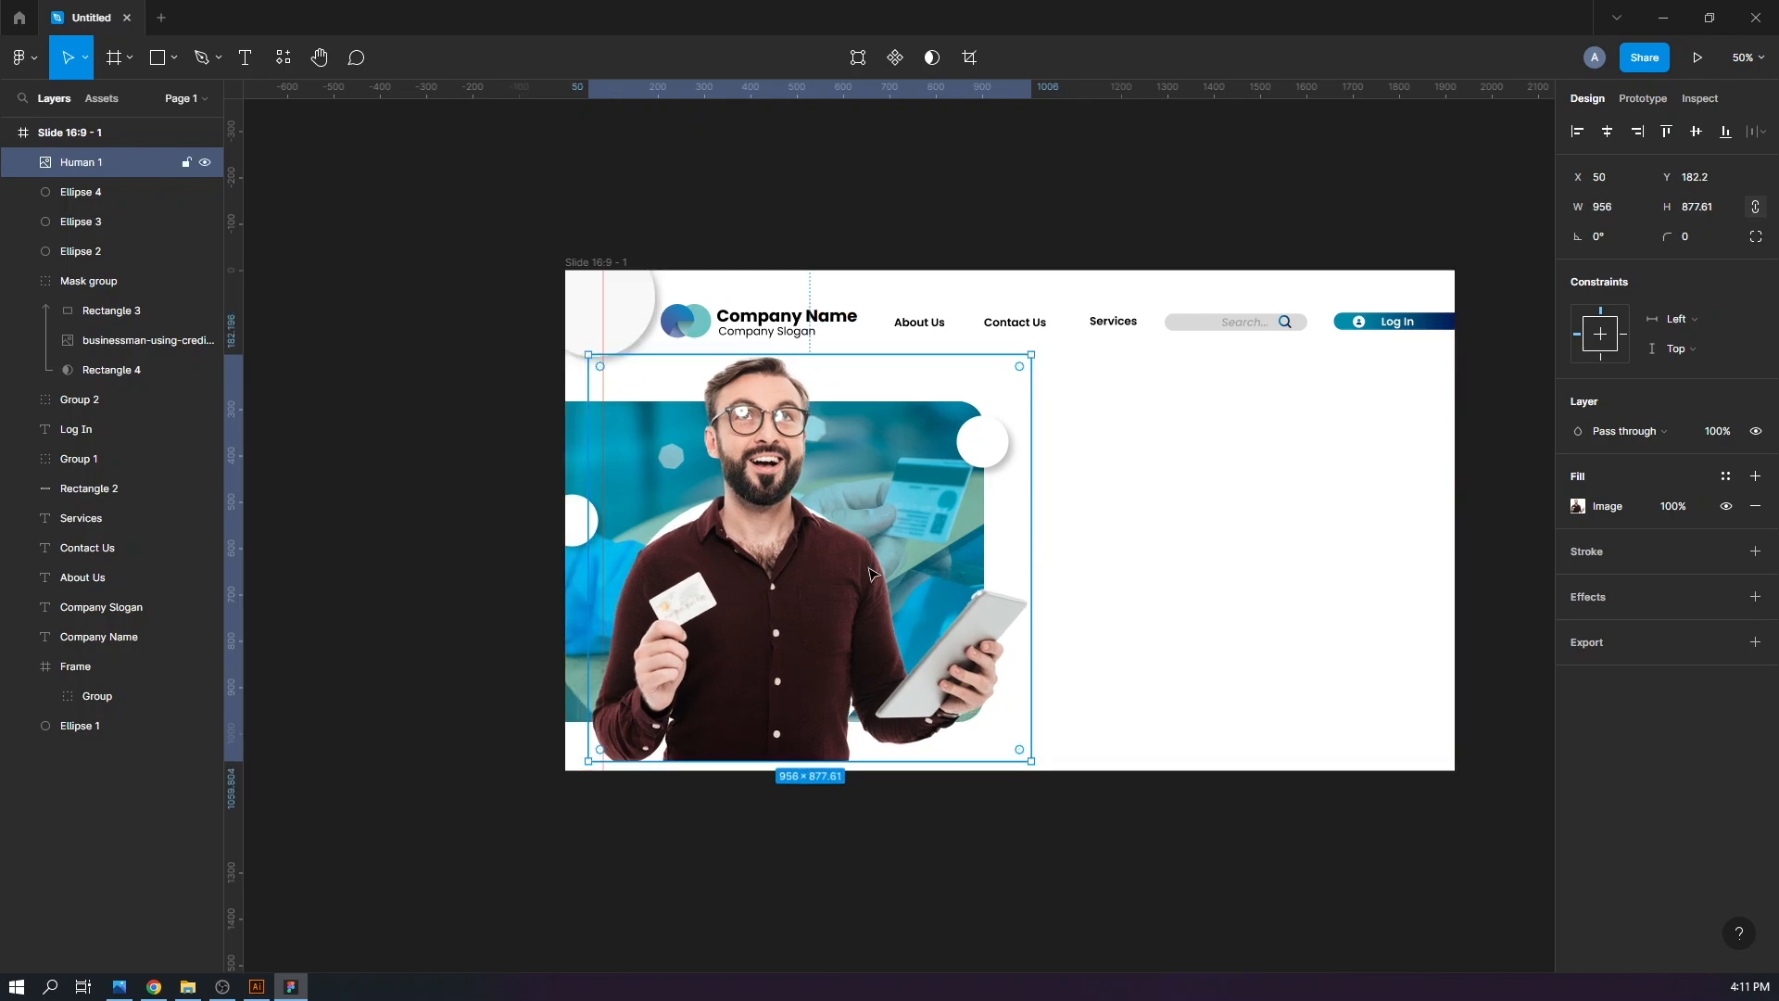
left_click_drag(787, 625, 798, 624)
left_click_drag(1042, 353, 1034, 368)
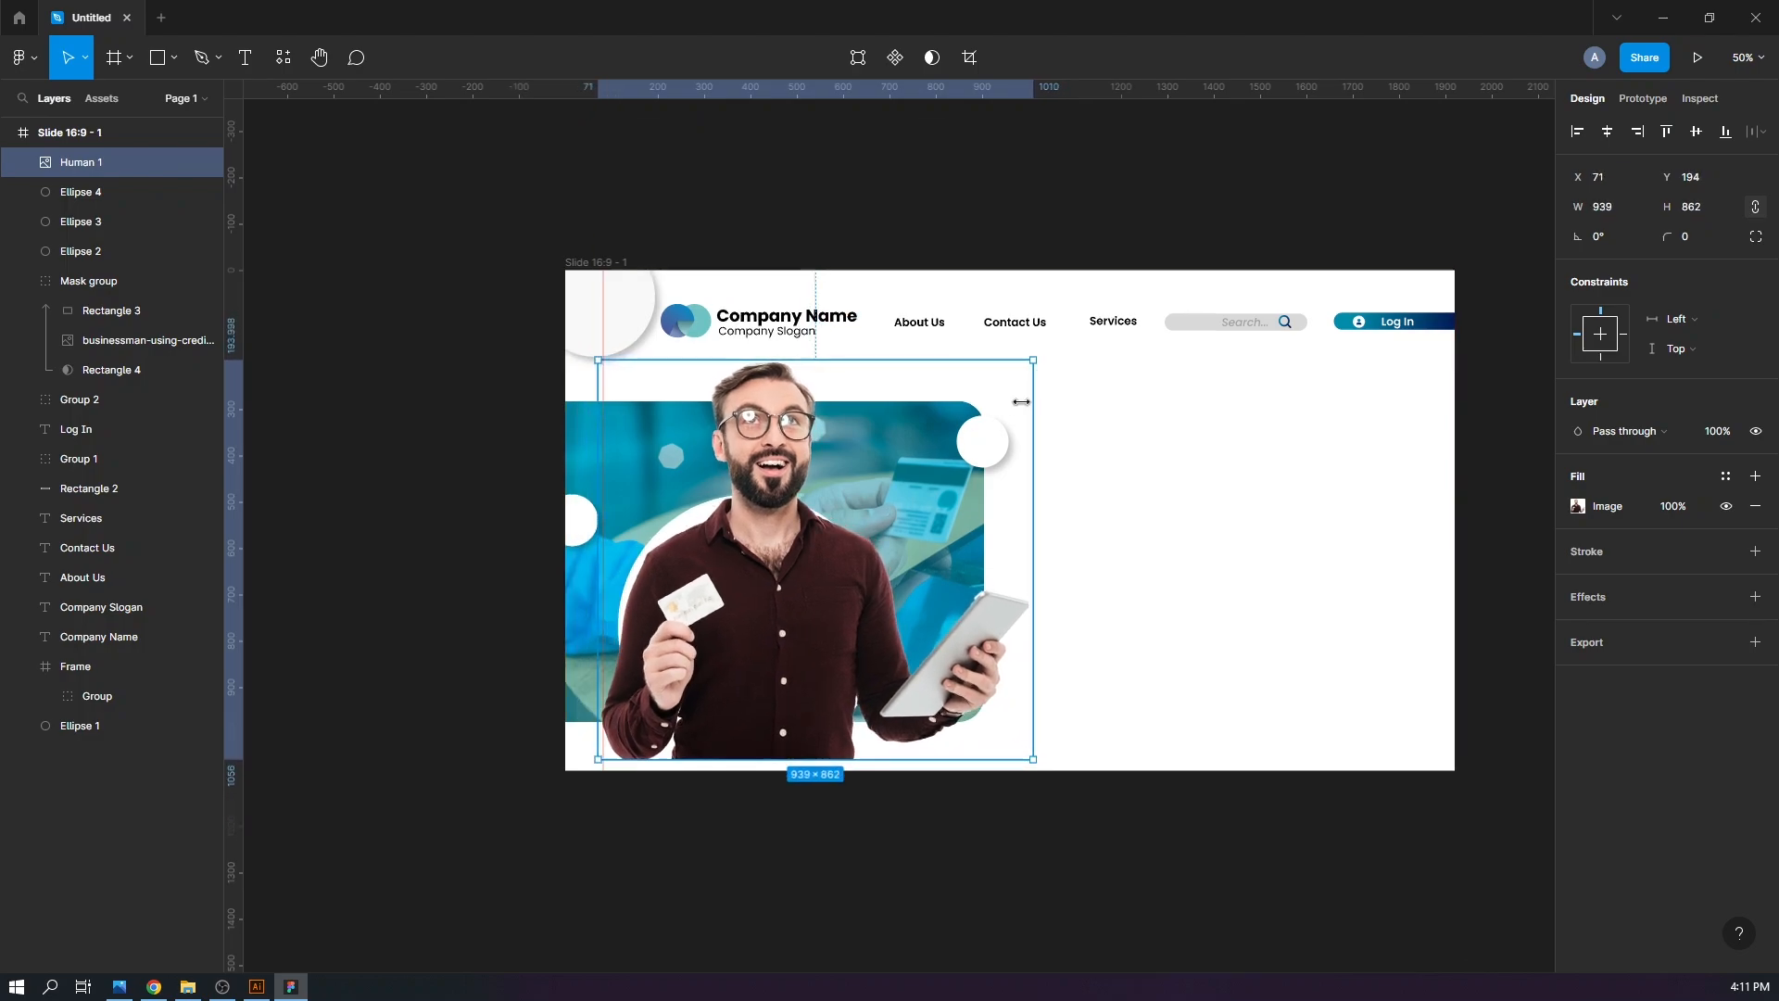
left_click_drag(776, 601, 787, 613)
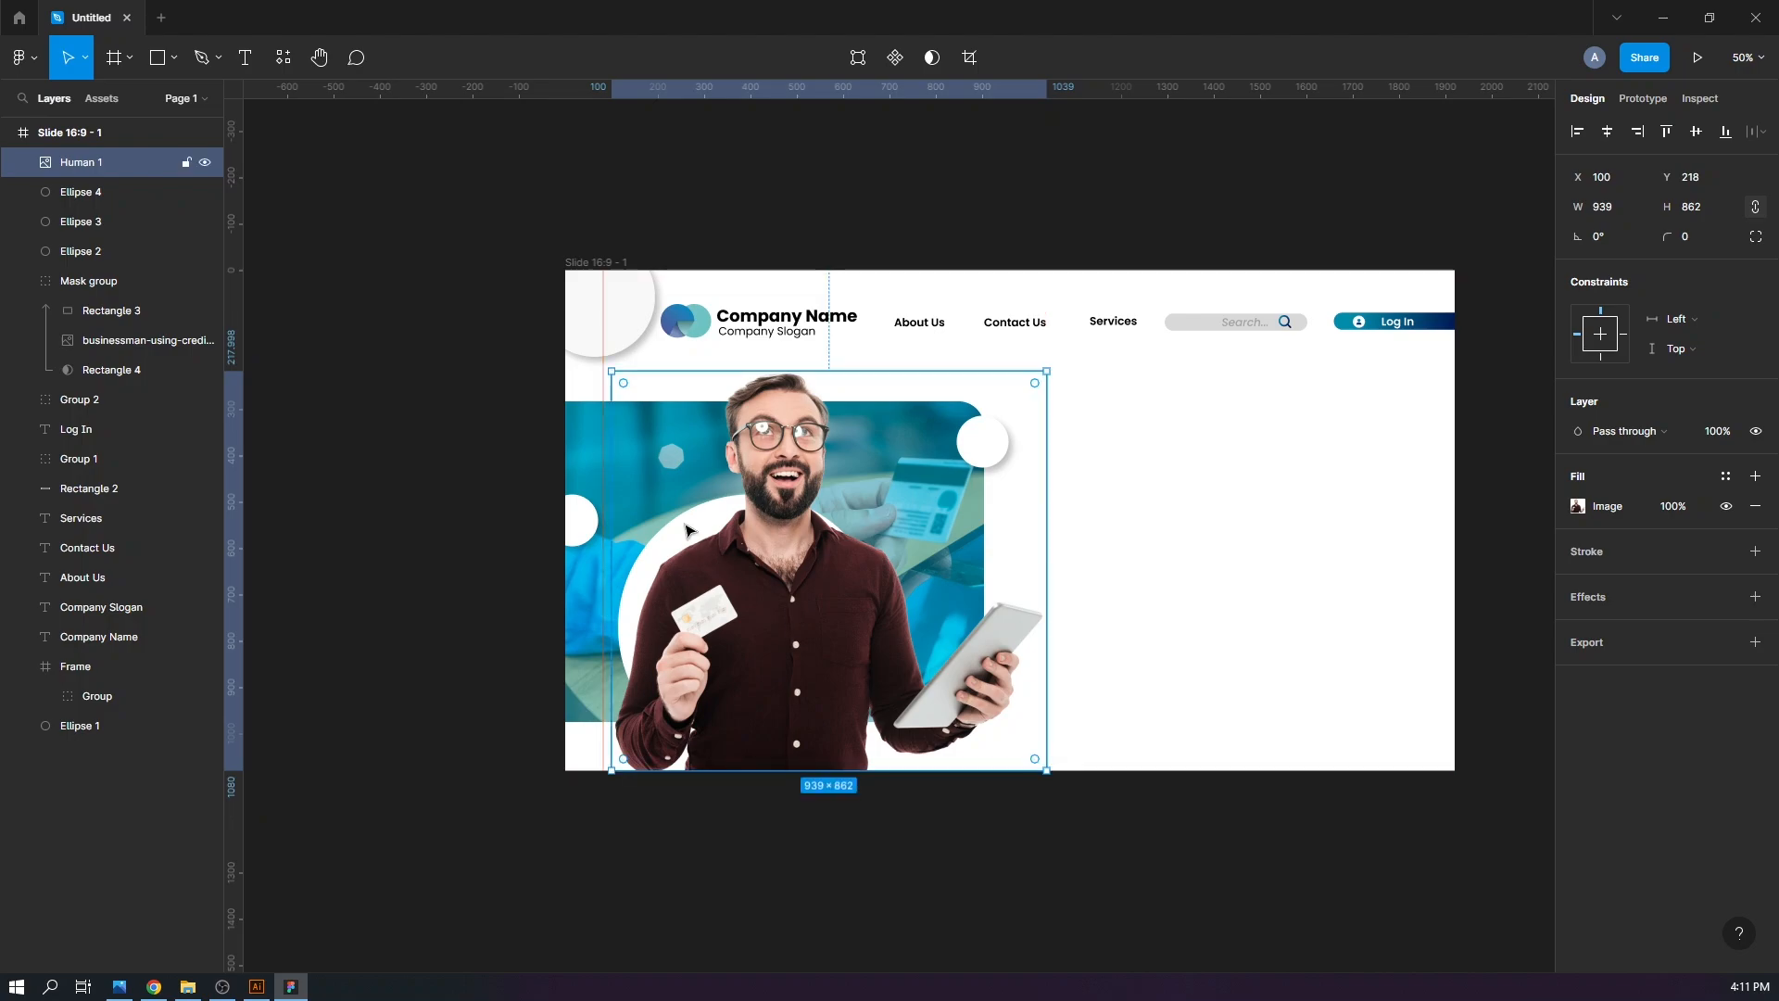
Lock the Human image layer and enlarge the large white circle behind the man to 704 × 704, placed at X 100, Y 446
left_click(1160, 469)
left_click(790, 478)
left_click(188, 164)
left_click(139, 192)
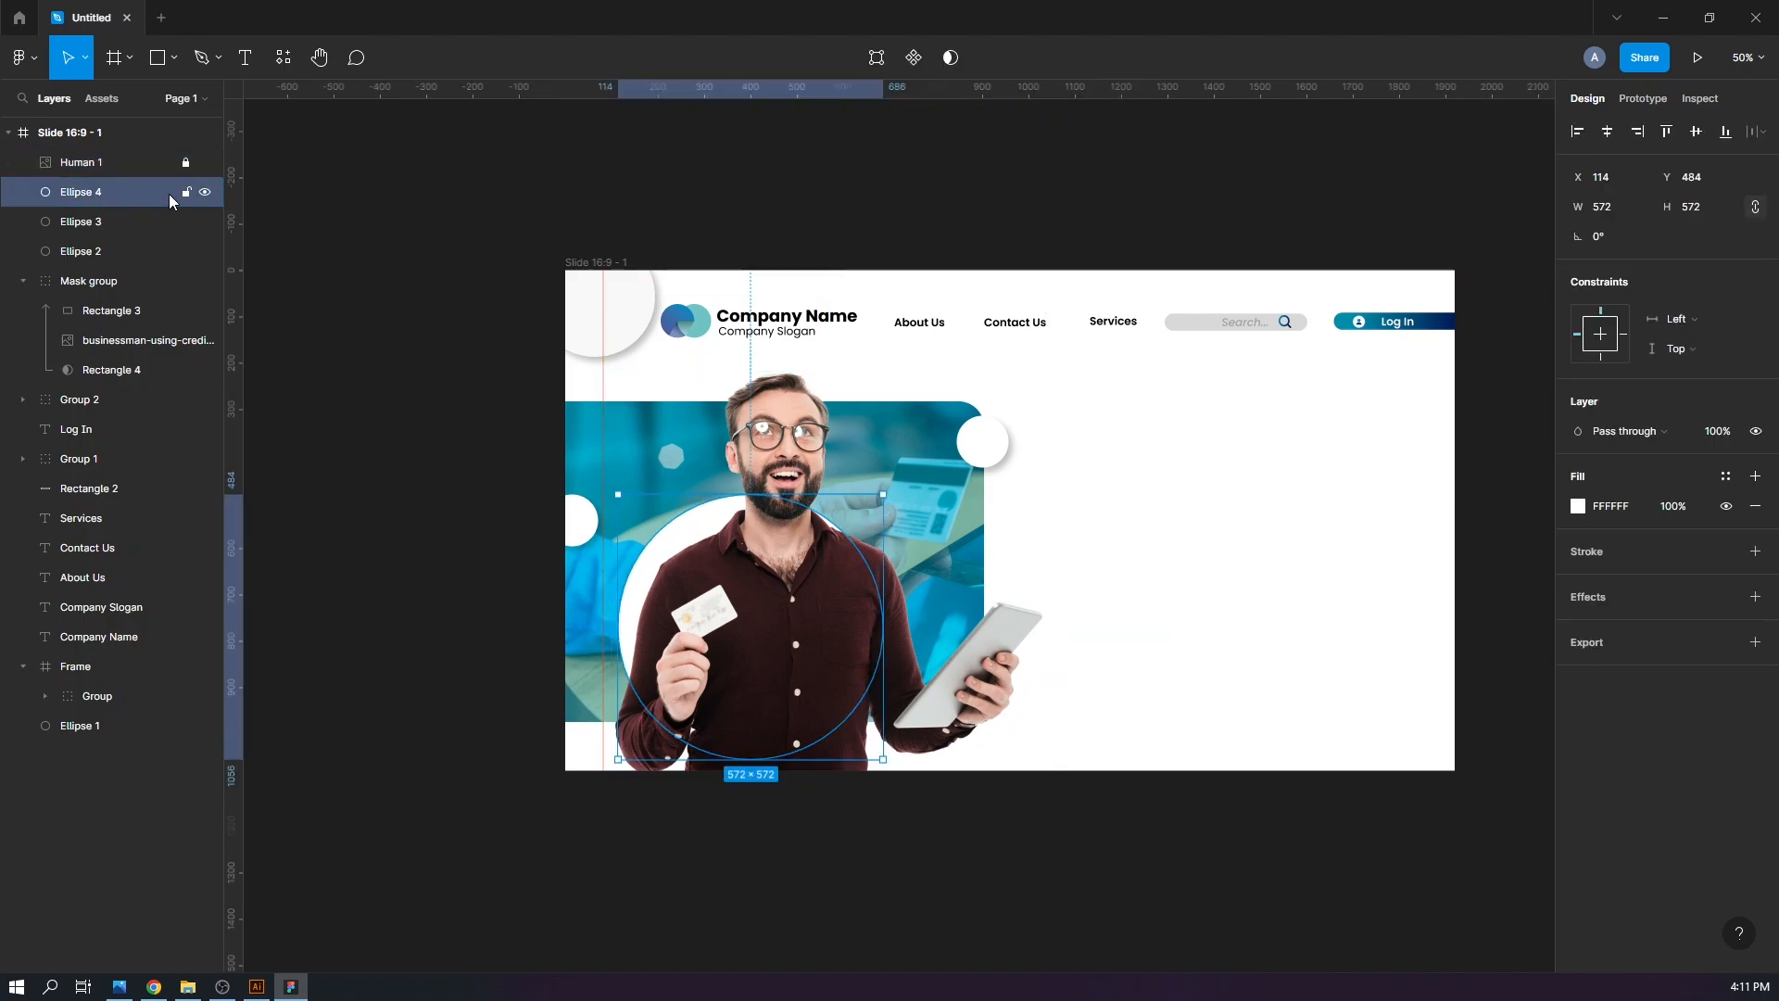
left_click_drag(884, 492, 914, 467)
left_click_drag(665, 545, 697, 556)
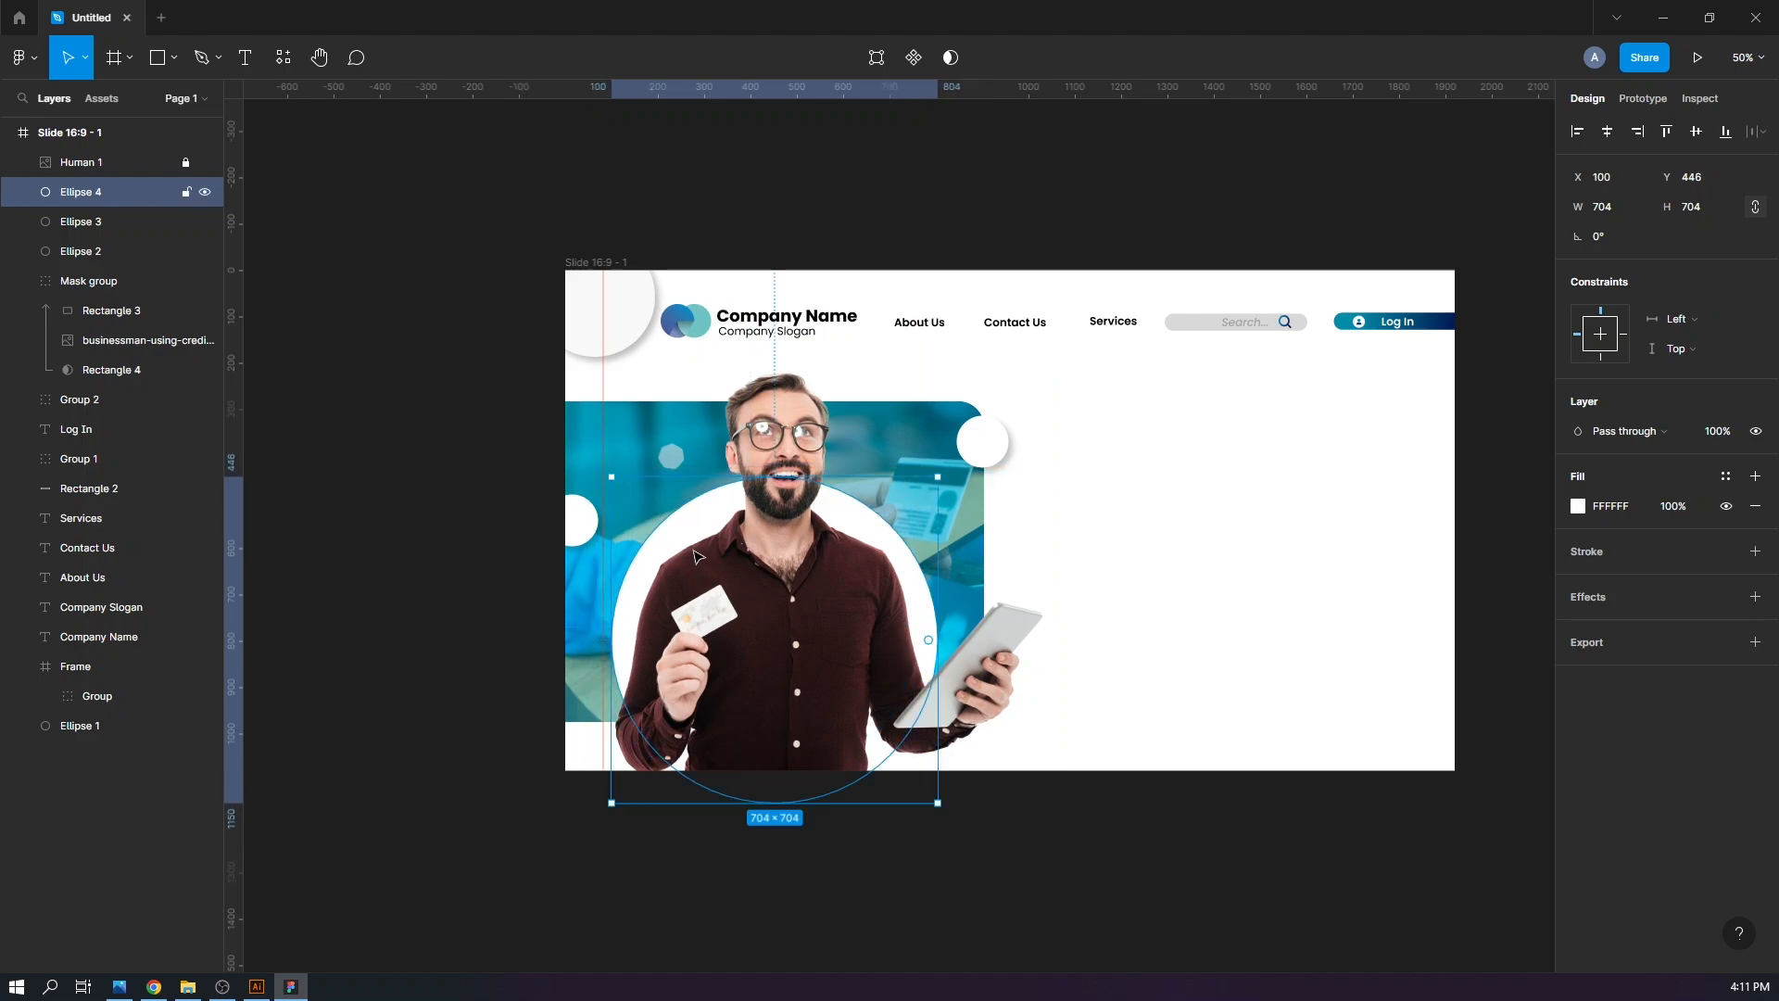
left_click(1258, 588)
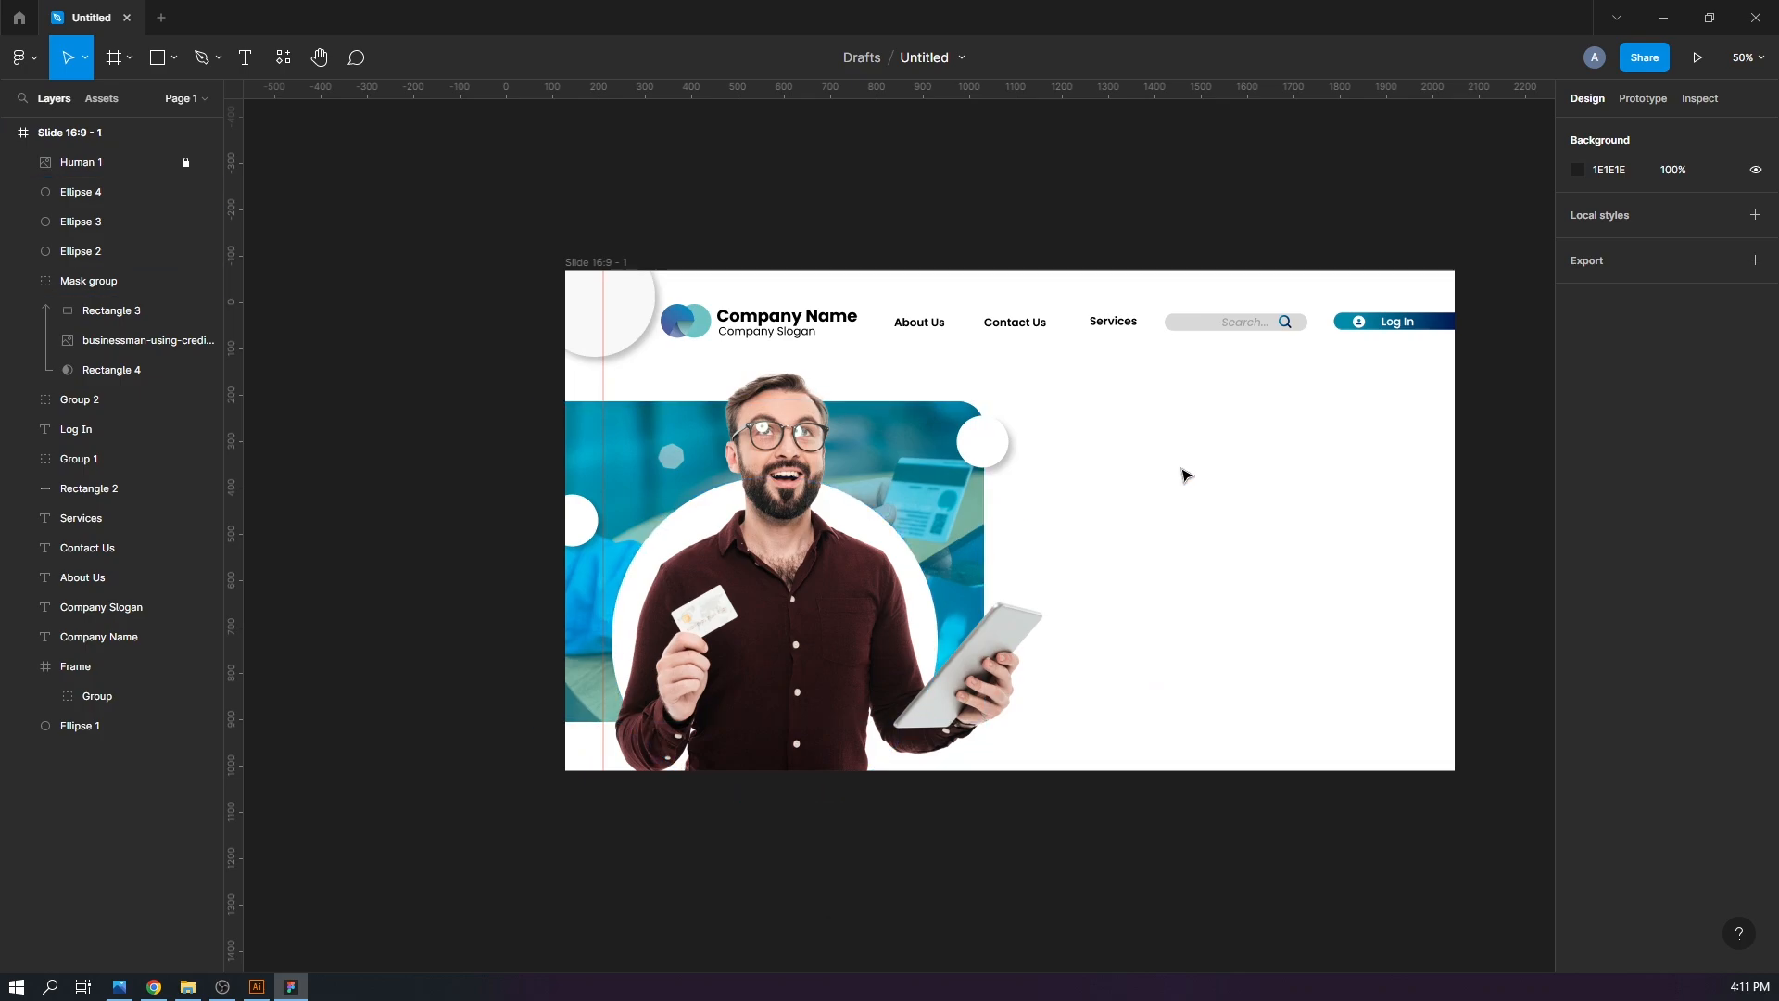
Draw a rectangle of about 498 × 182 in the empty area beside the man and fill it with F5F5F5
left_click_drag(1197, 492, 1126, 421)
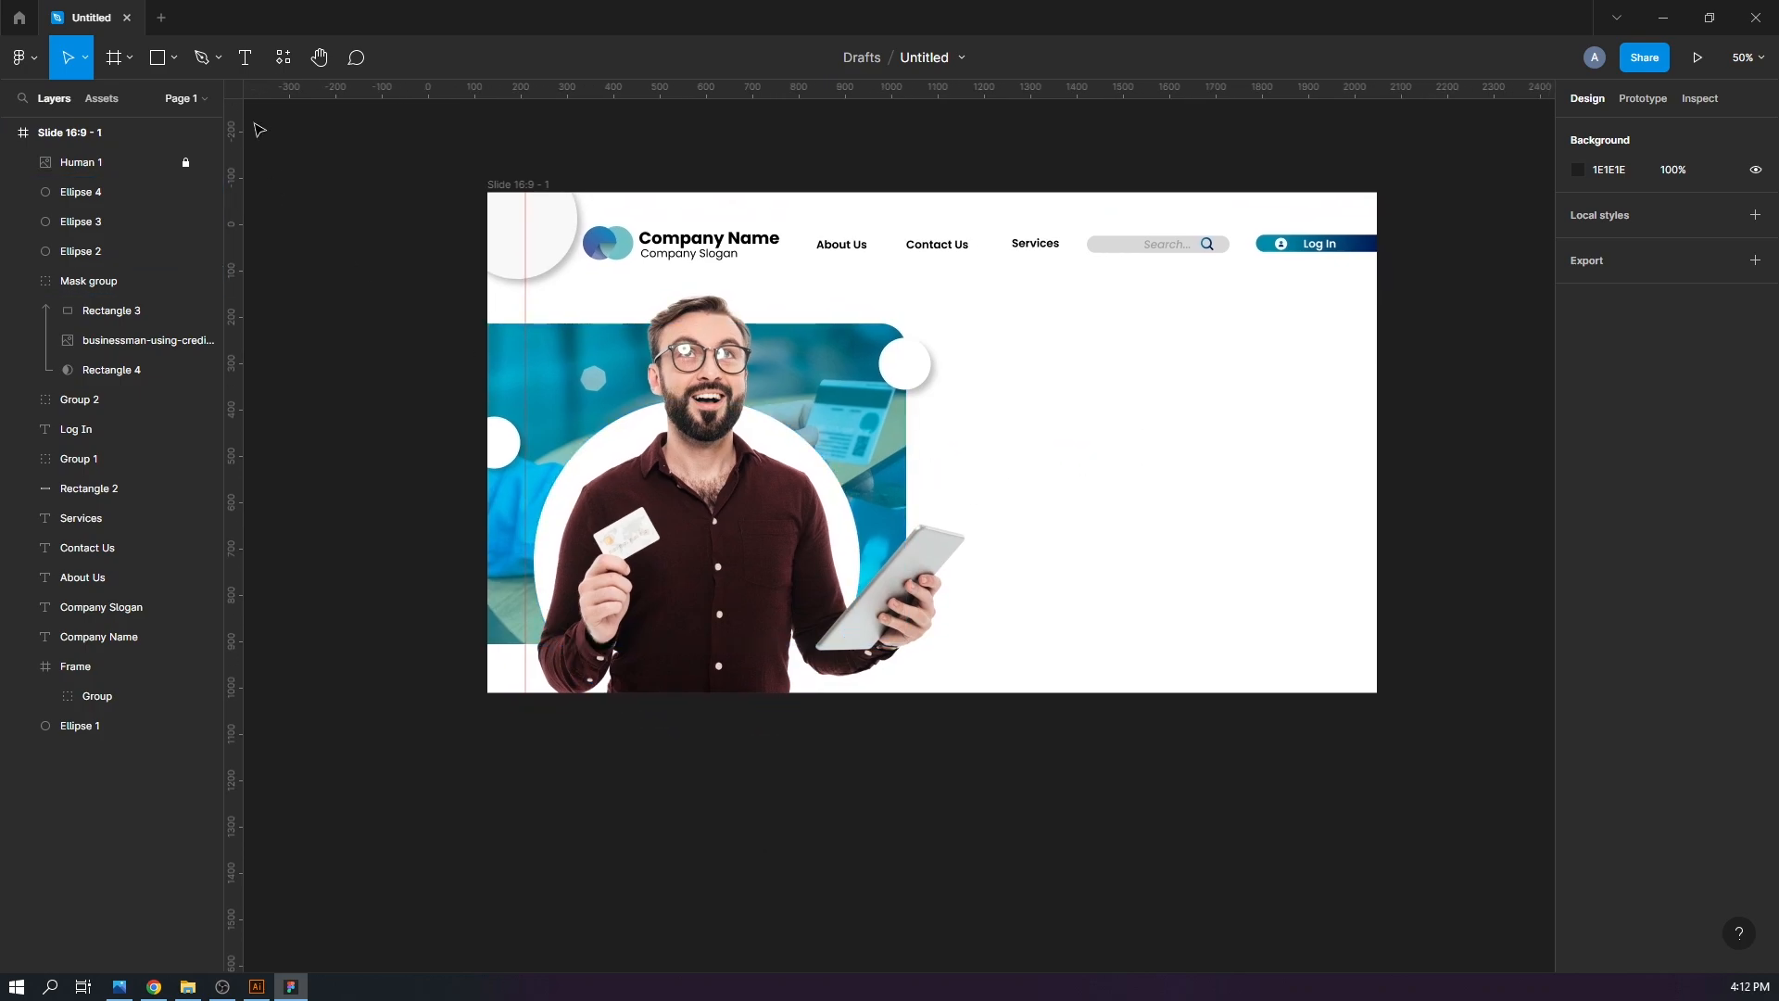
key("r")
mouse_move(999, 452)
left_mouse_down()
mouse_move(1229, 538)
mouse_move(1330, 523)
left_mouse_up()
left_click(1580, 508)
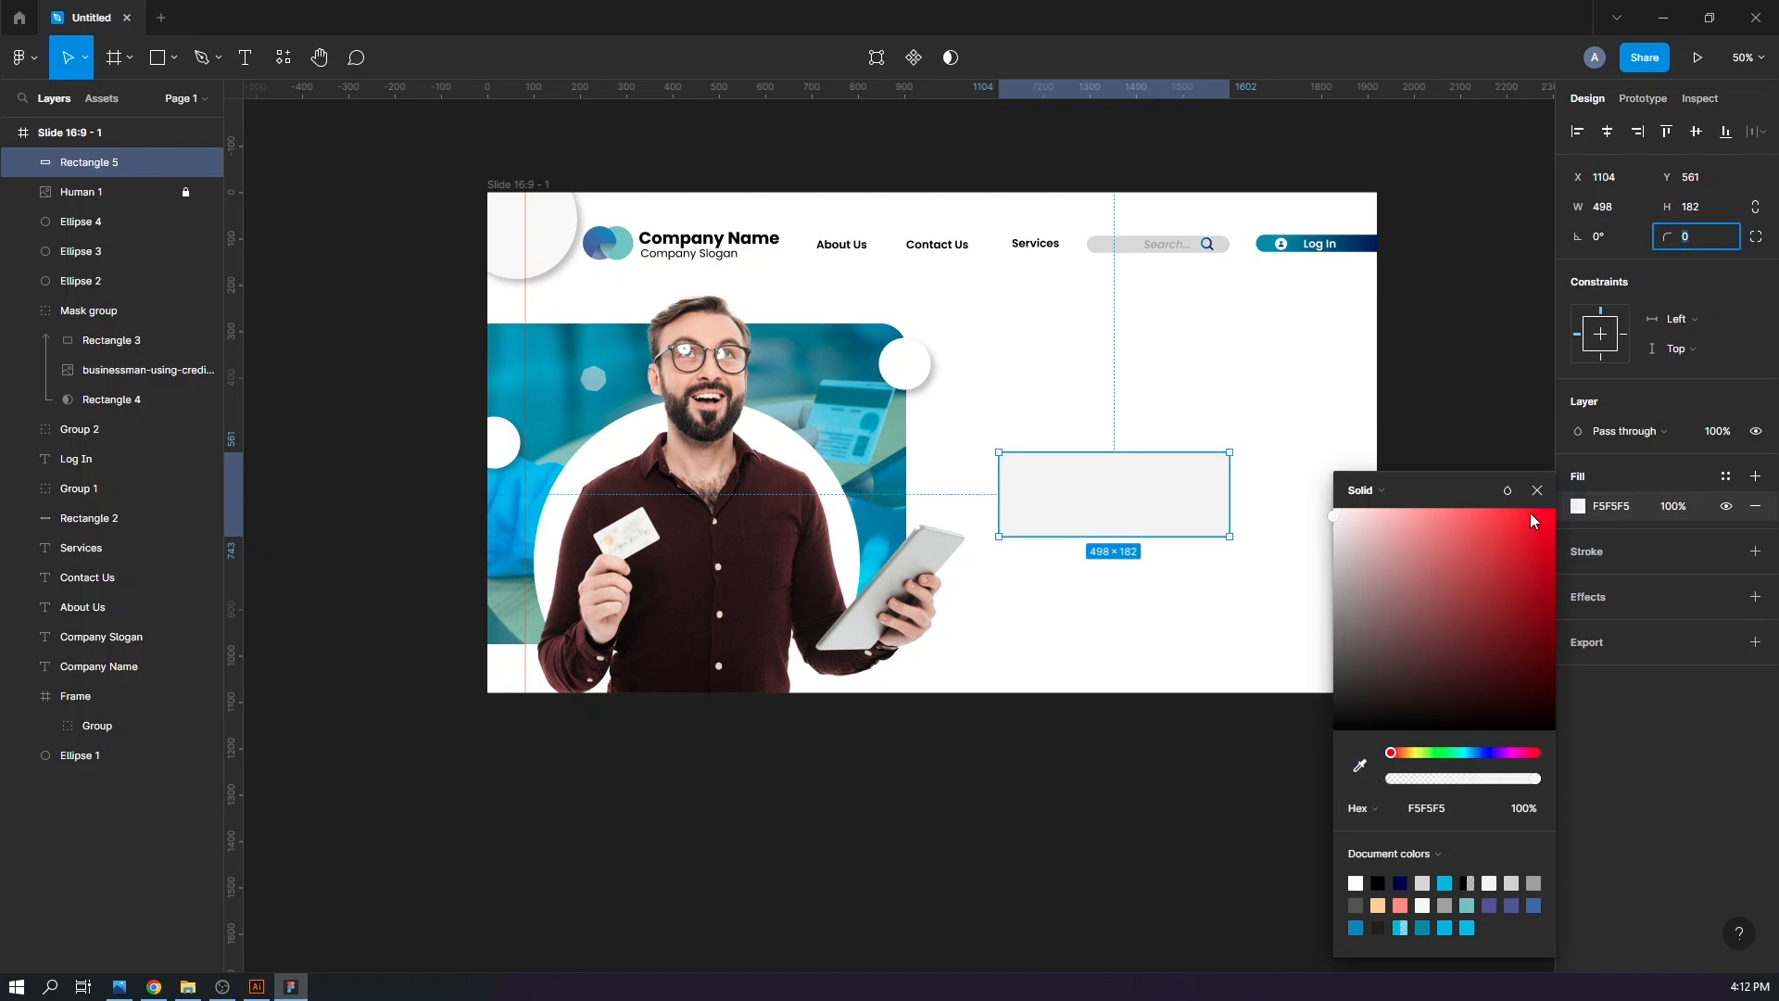
left_click(1537, 490)
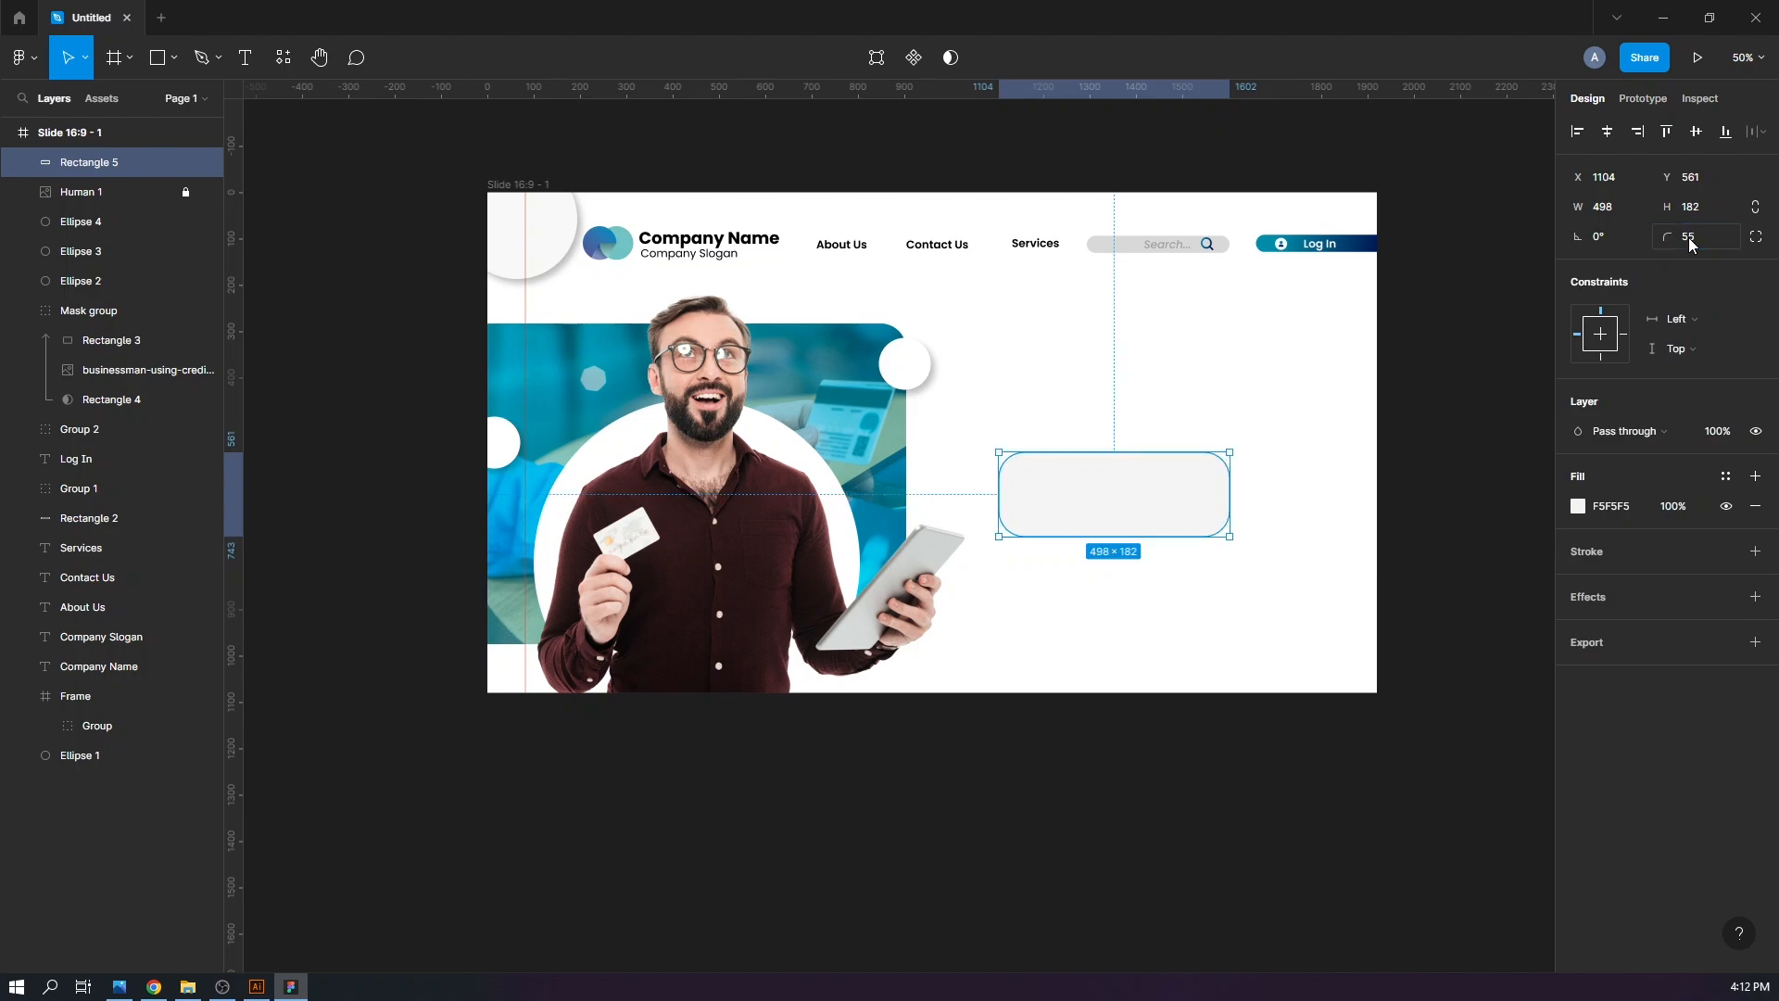
Round the new rectangle into a pill shape with a corner radius of 110
type("105")
key("Return")
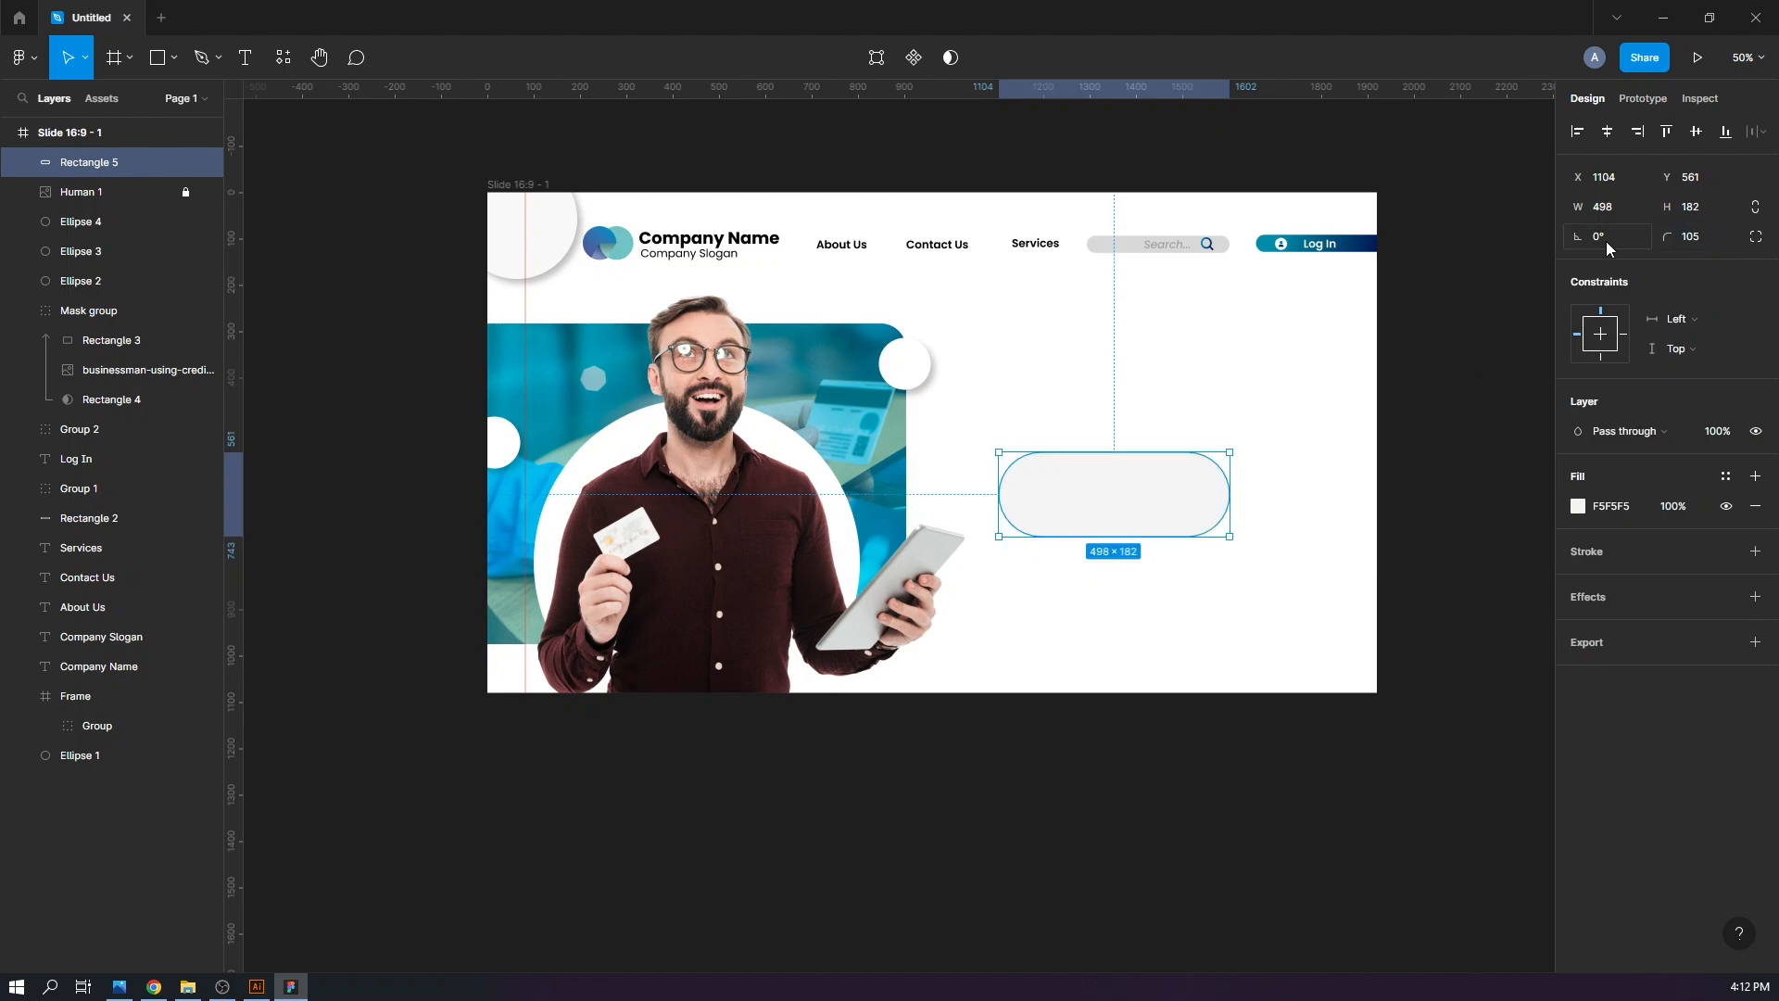
left_click(1688, 238)
type("110")
key("Return")
Add a drop shadow to the pill shape with a Y offset of 9 and a blur of 15
left_click(1755, 596)
left_click(1566, 632)
type("1")
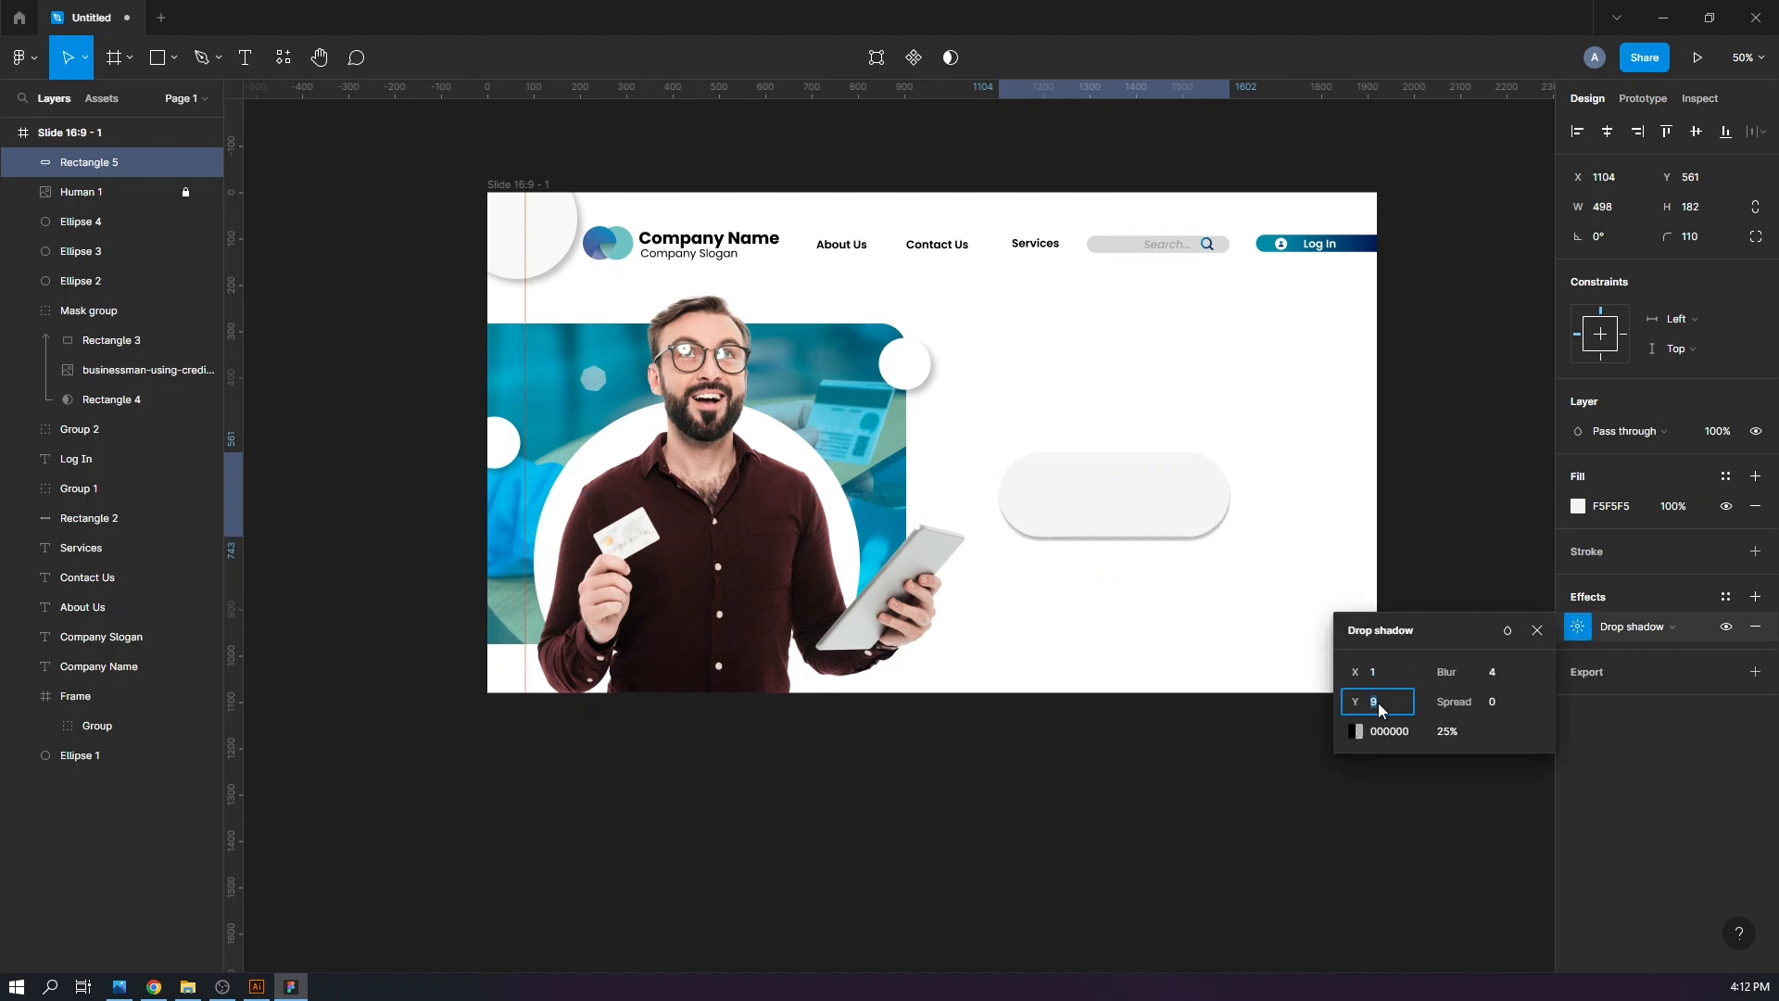
left_click(1376, 672)
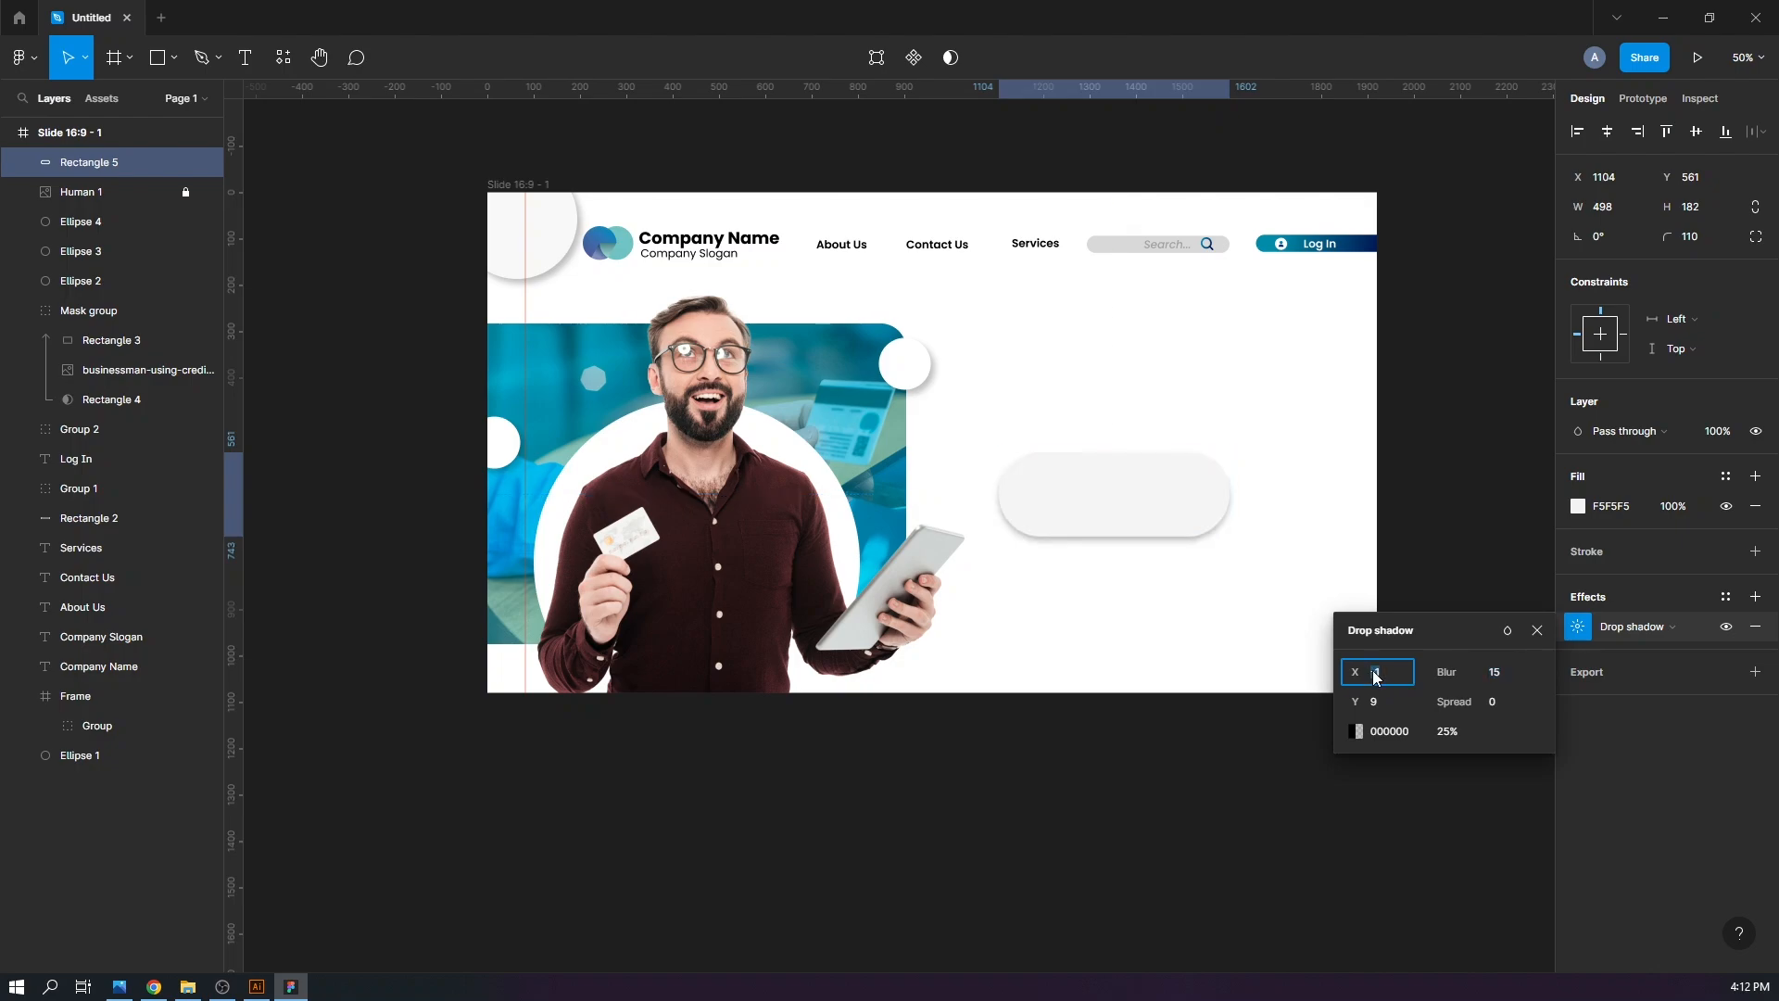
Add a second drop shadow to the pill and set the original shadow to X 0, Y -4 and blur 35
left_click(1755, 597)
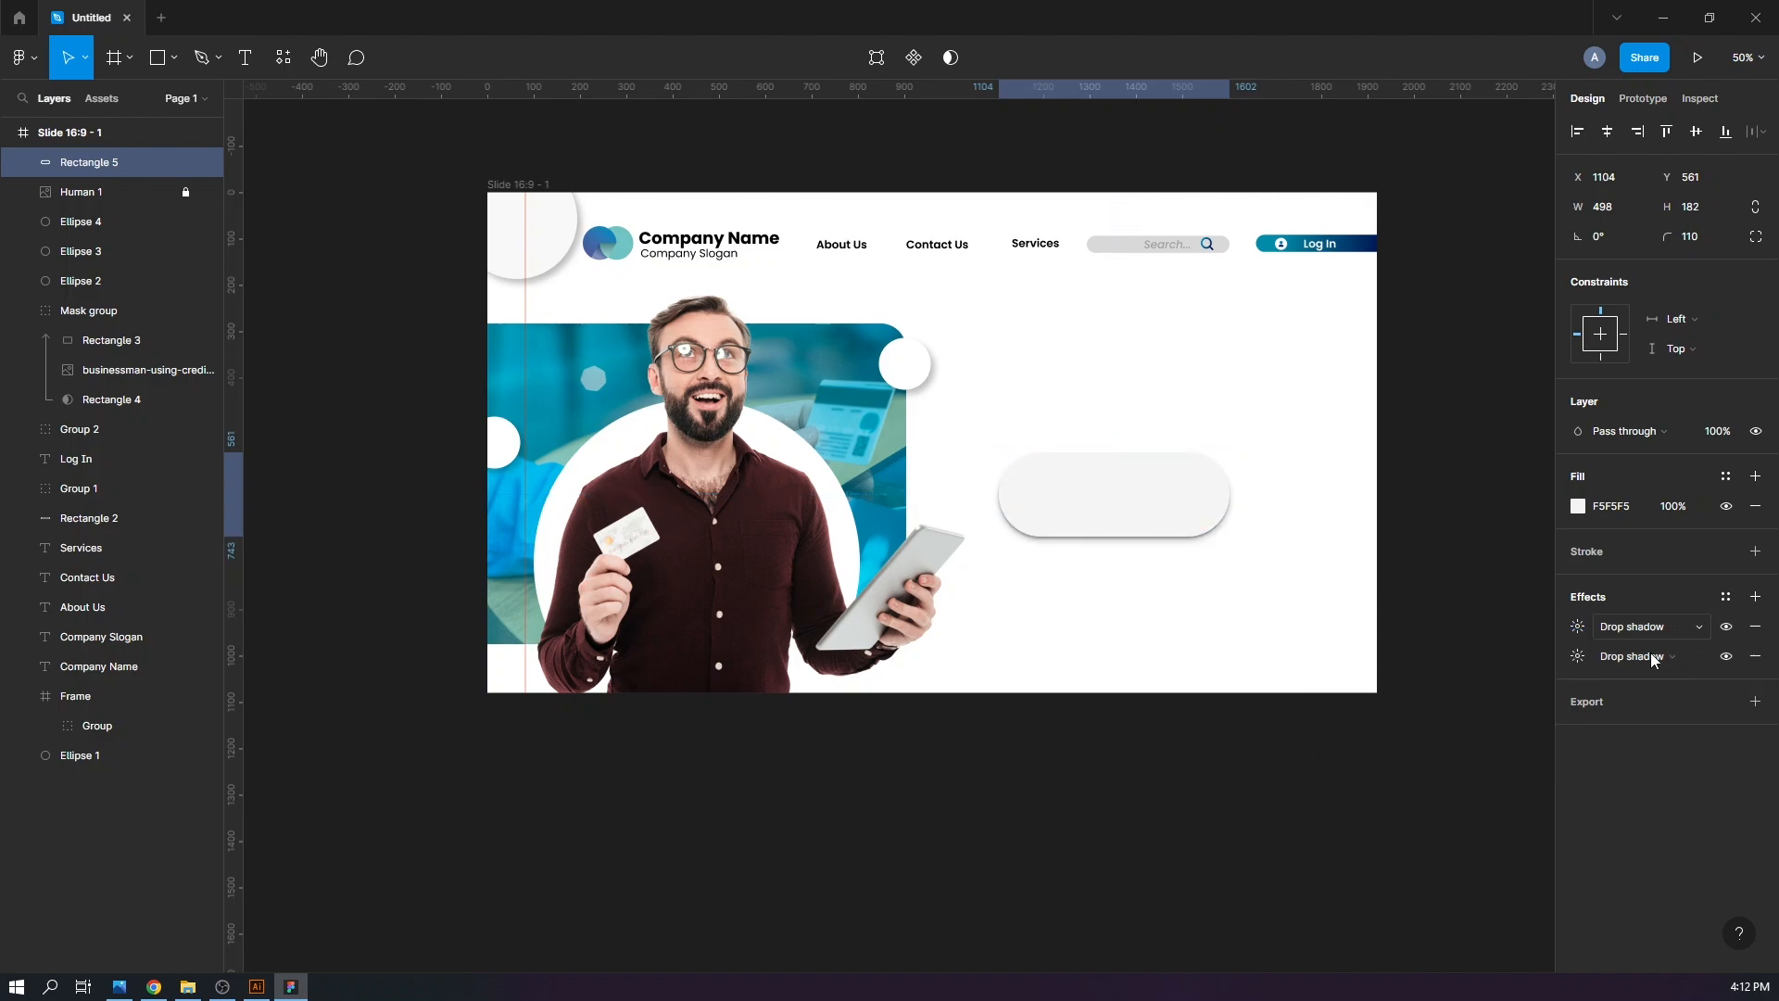
left_click(1578, 656)
type("5")
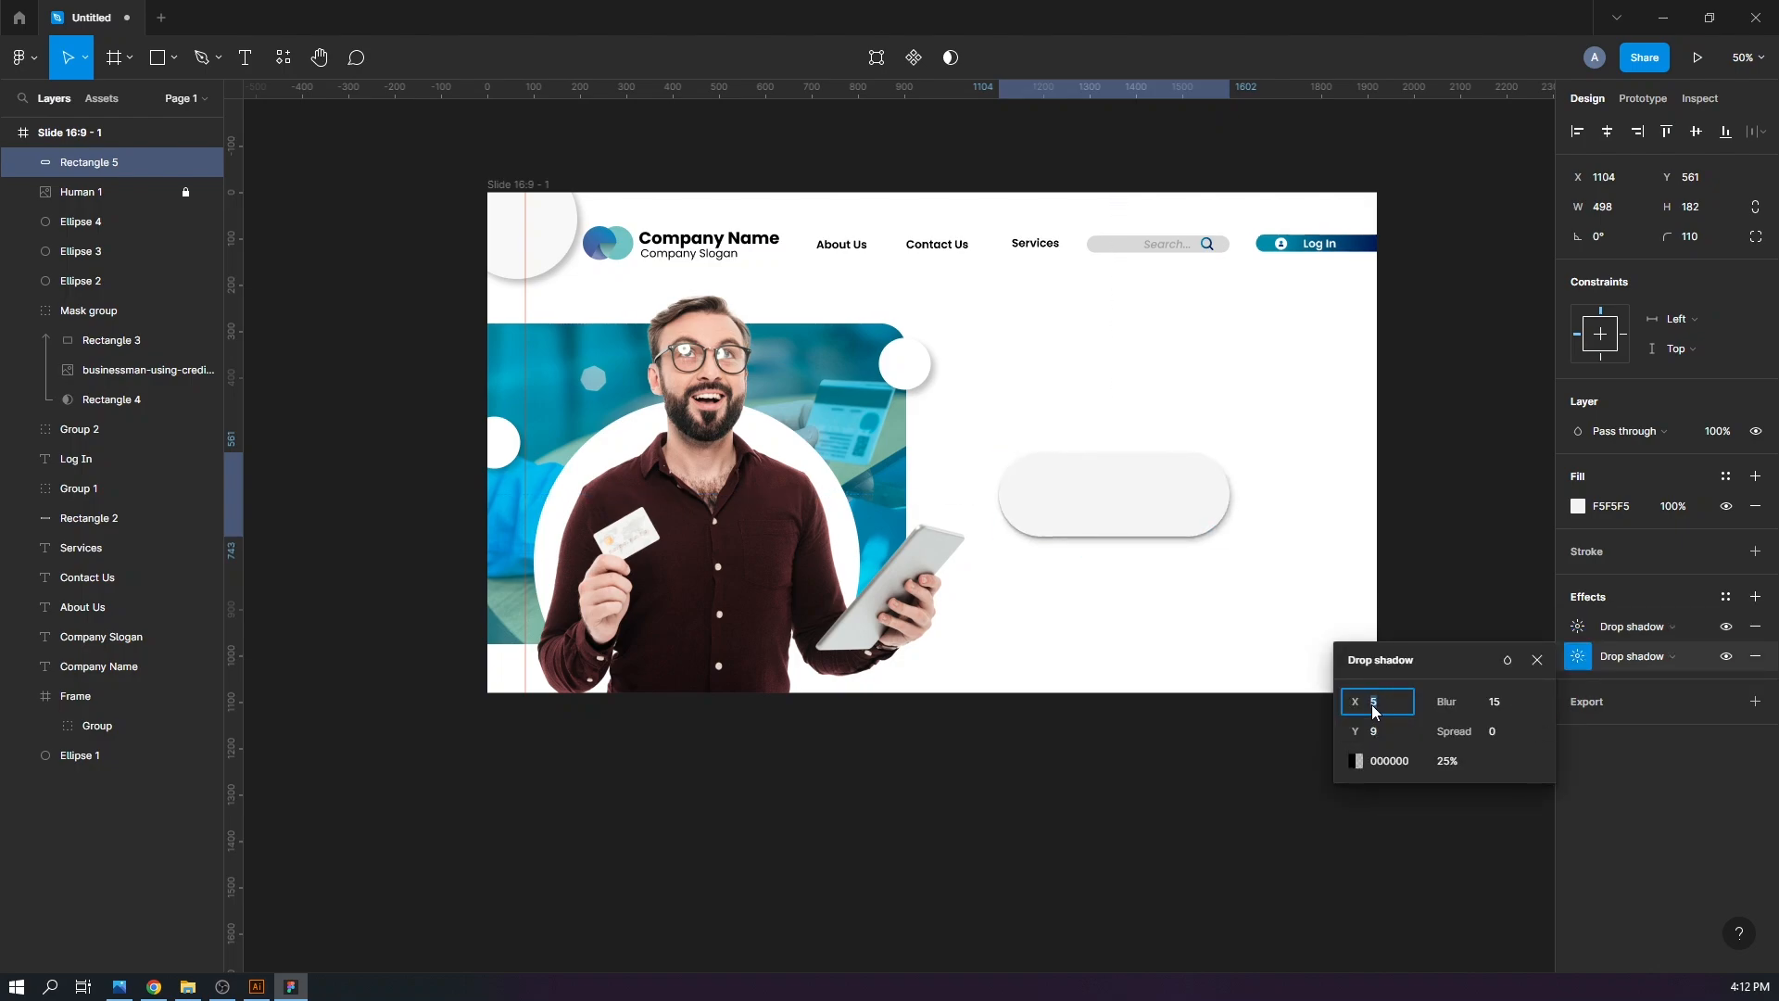
key("Down")
type("0")
left_click(1375, 730)
key("Down")
key("Down")
key("Down")
key("Down")
key("Down")
key("Down")
key("Down")
key("Down")
key("Down")
key("Down")
key("Down")
key("Down")
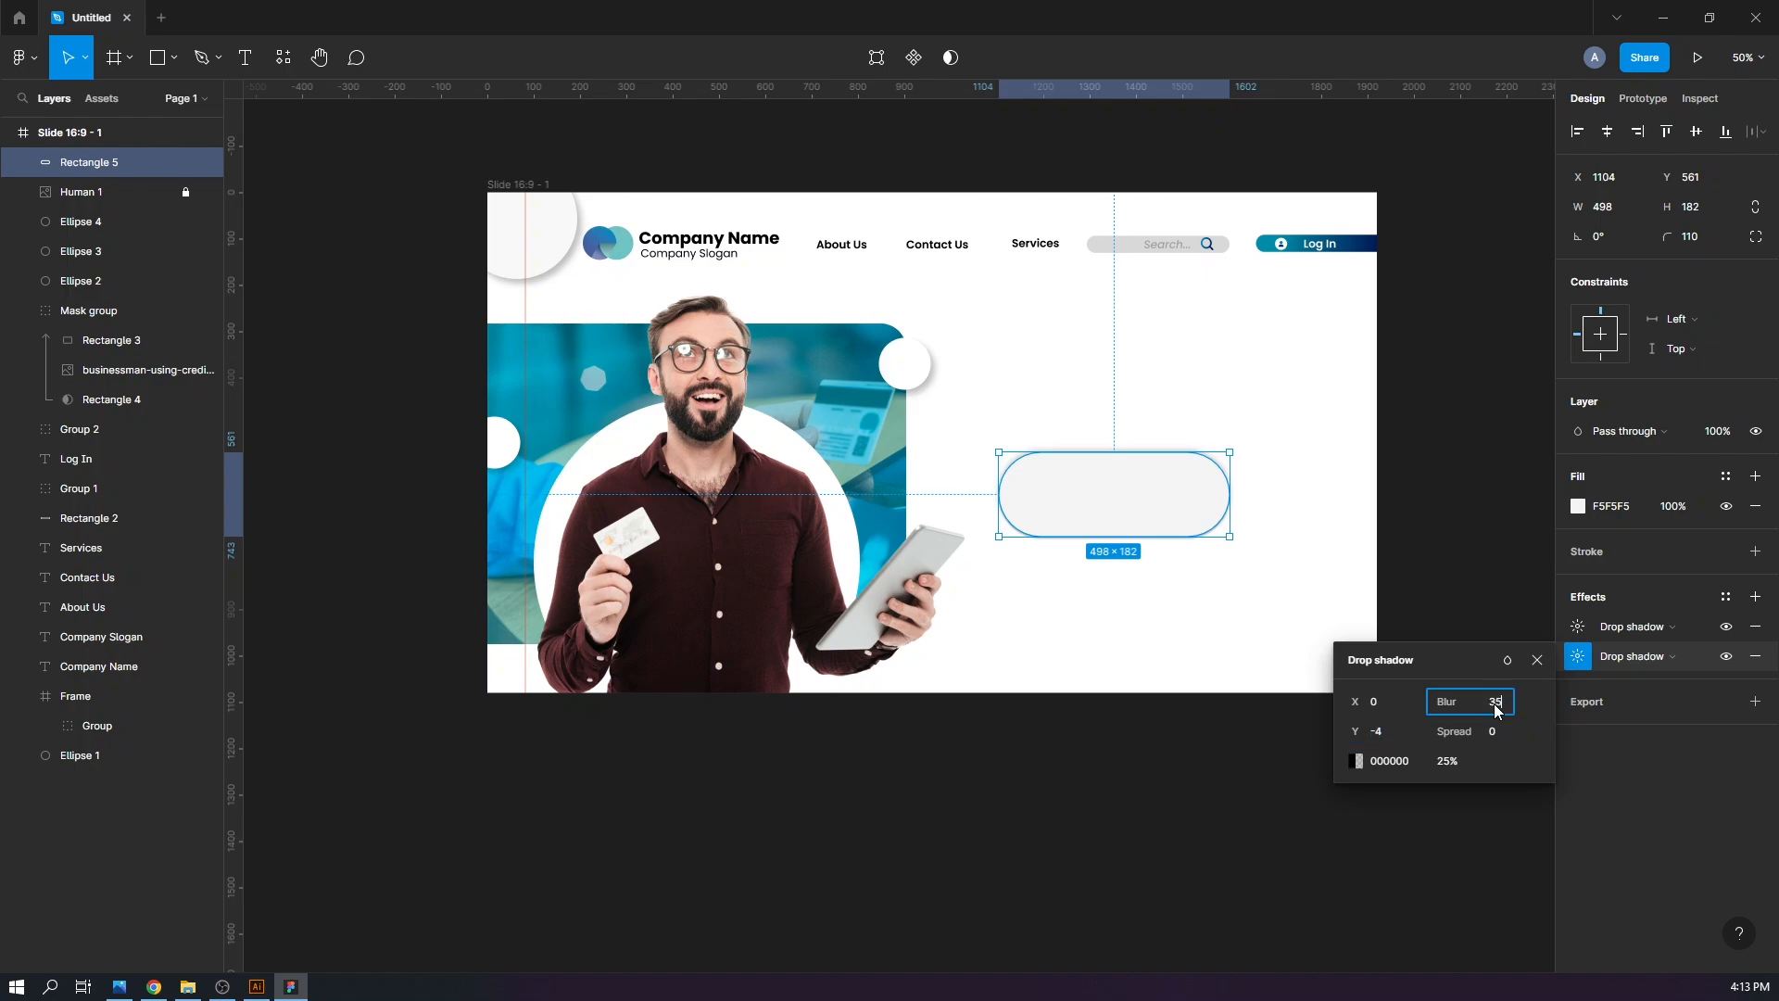
Set the pill's newly added drop shadow to a blur of 35 and a Y offset of 8
left_click(1577, 626)
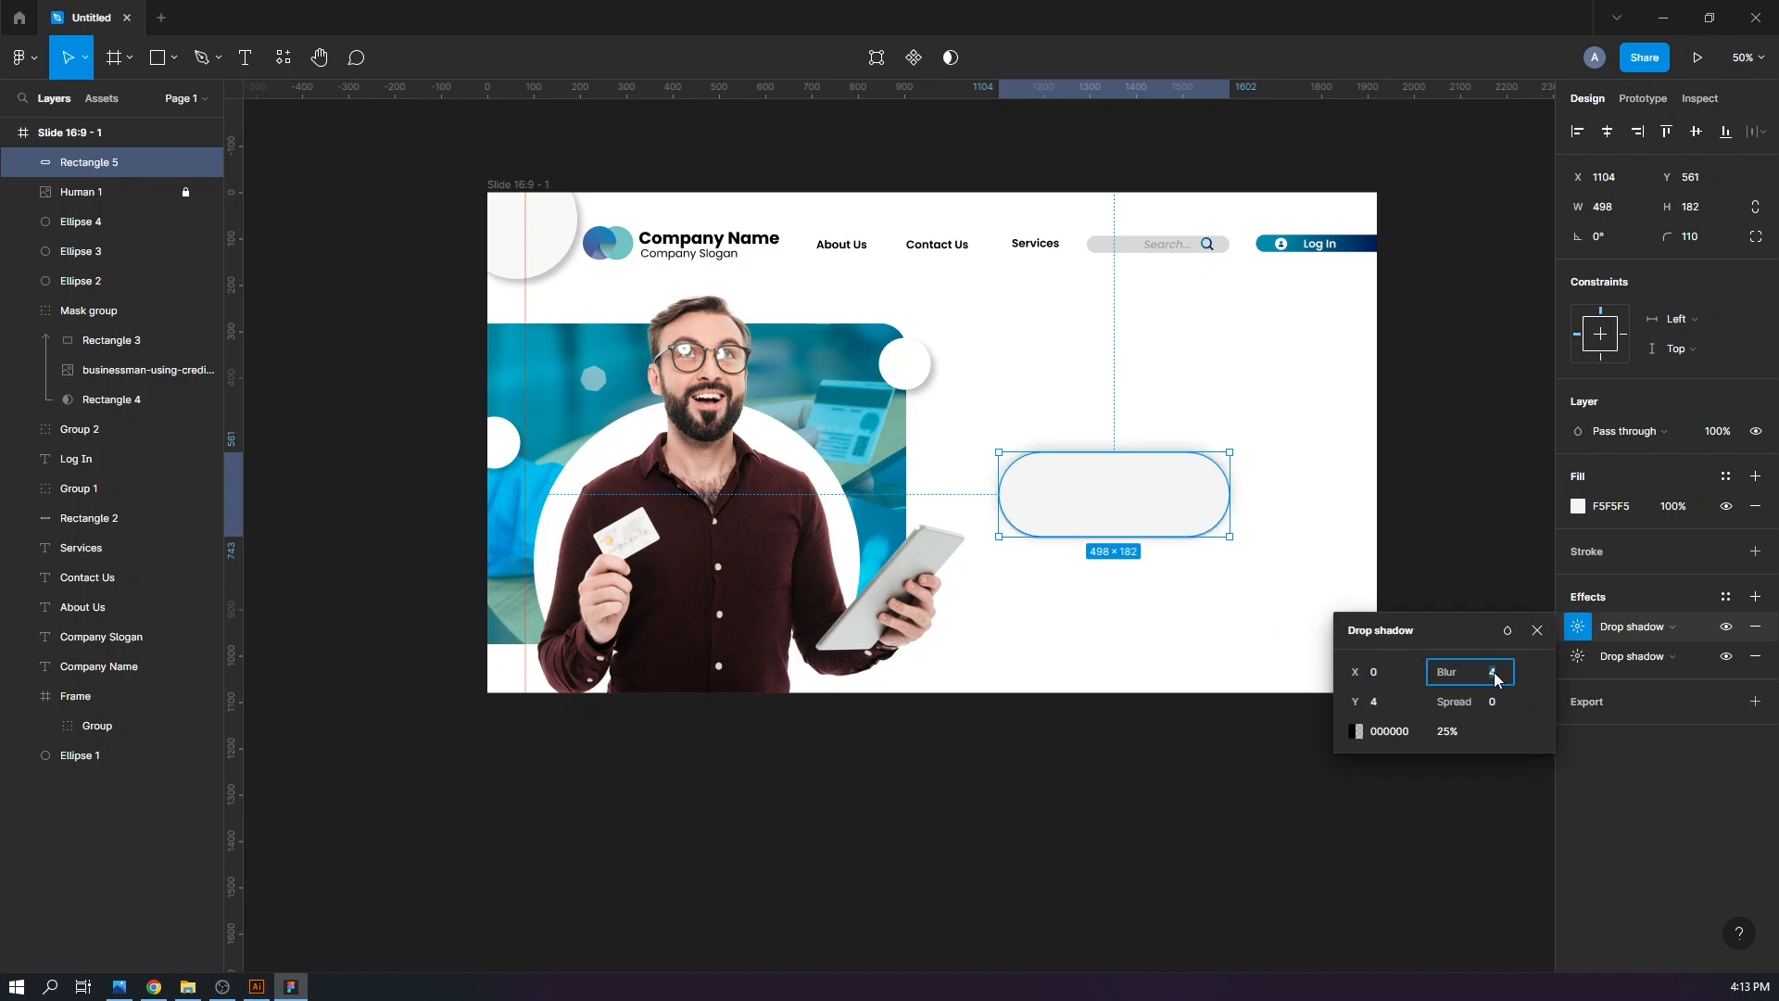
left_click(1266, 646)
left_click(1140, 523)
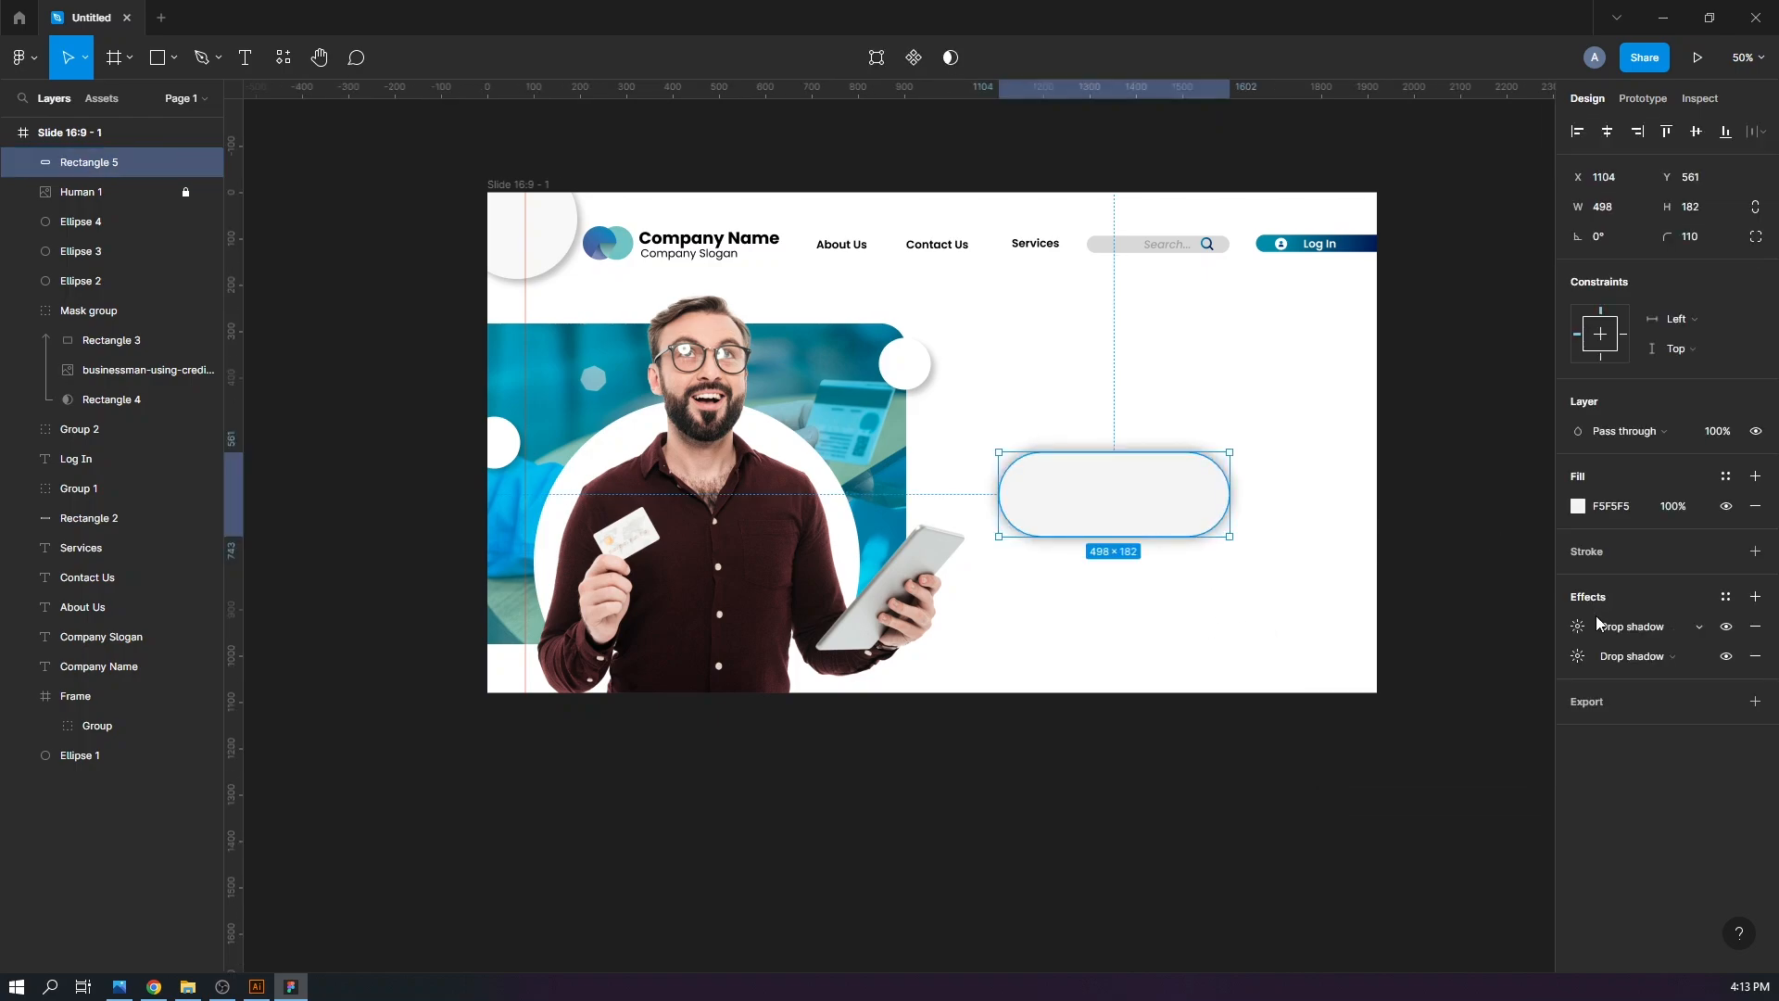
left_click(1577, 626)
type("-2")
key("Return")
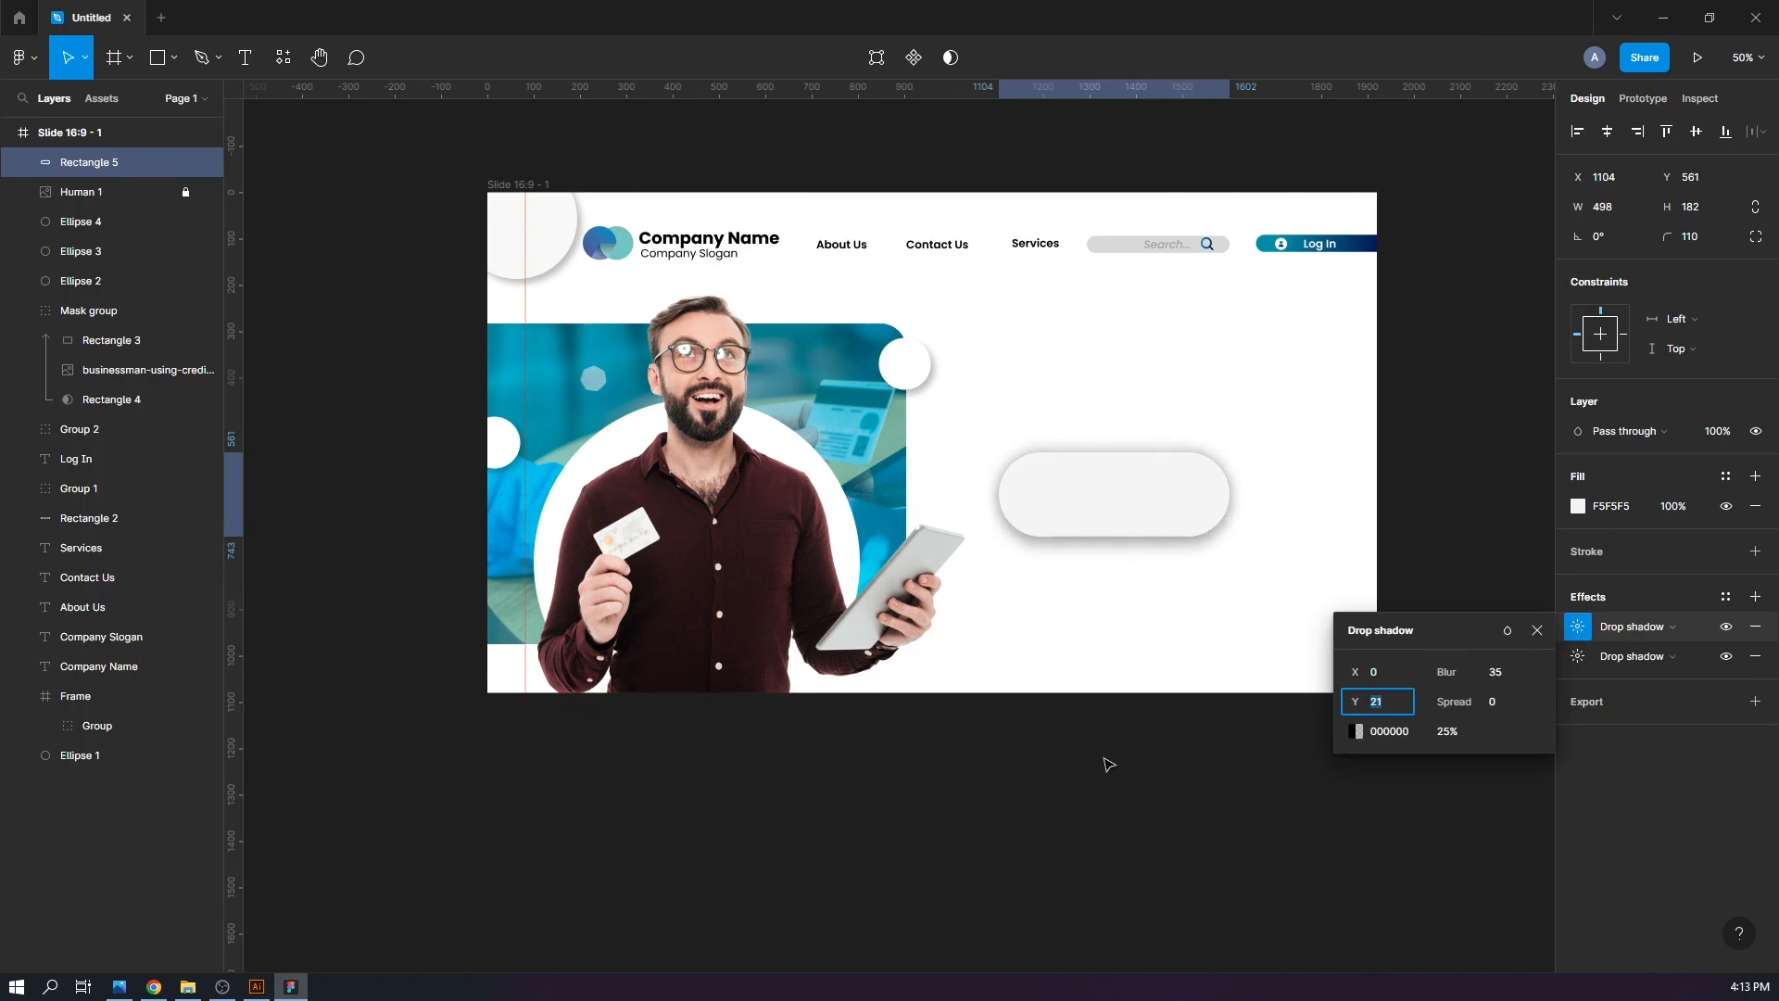
type("43")
key("Return")
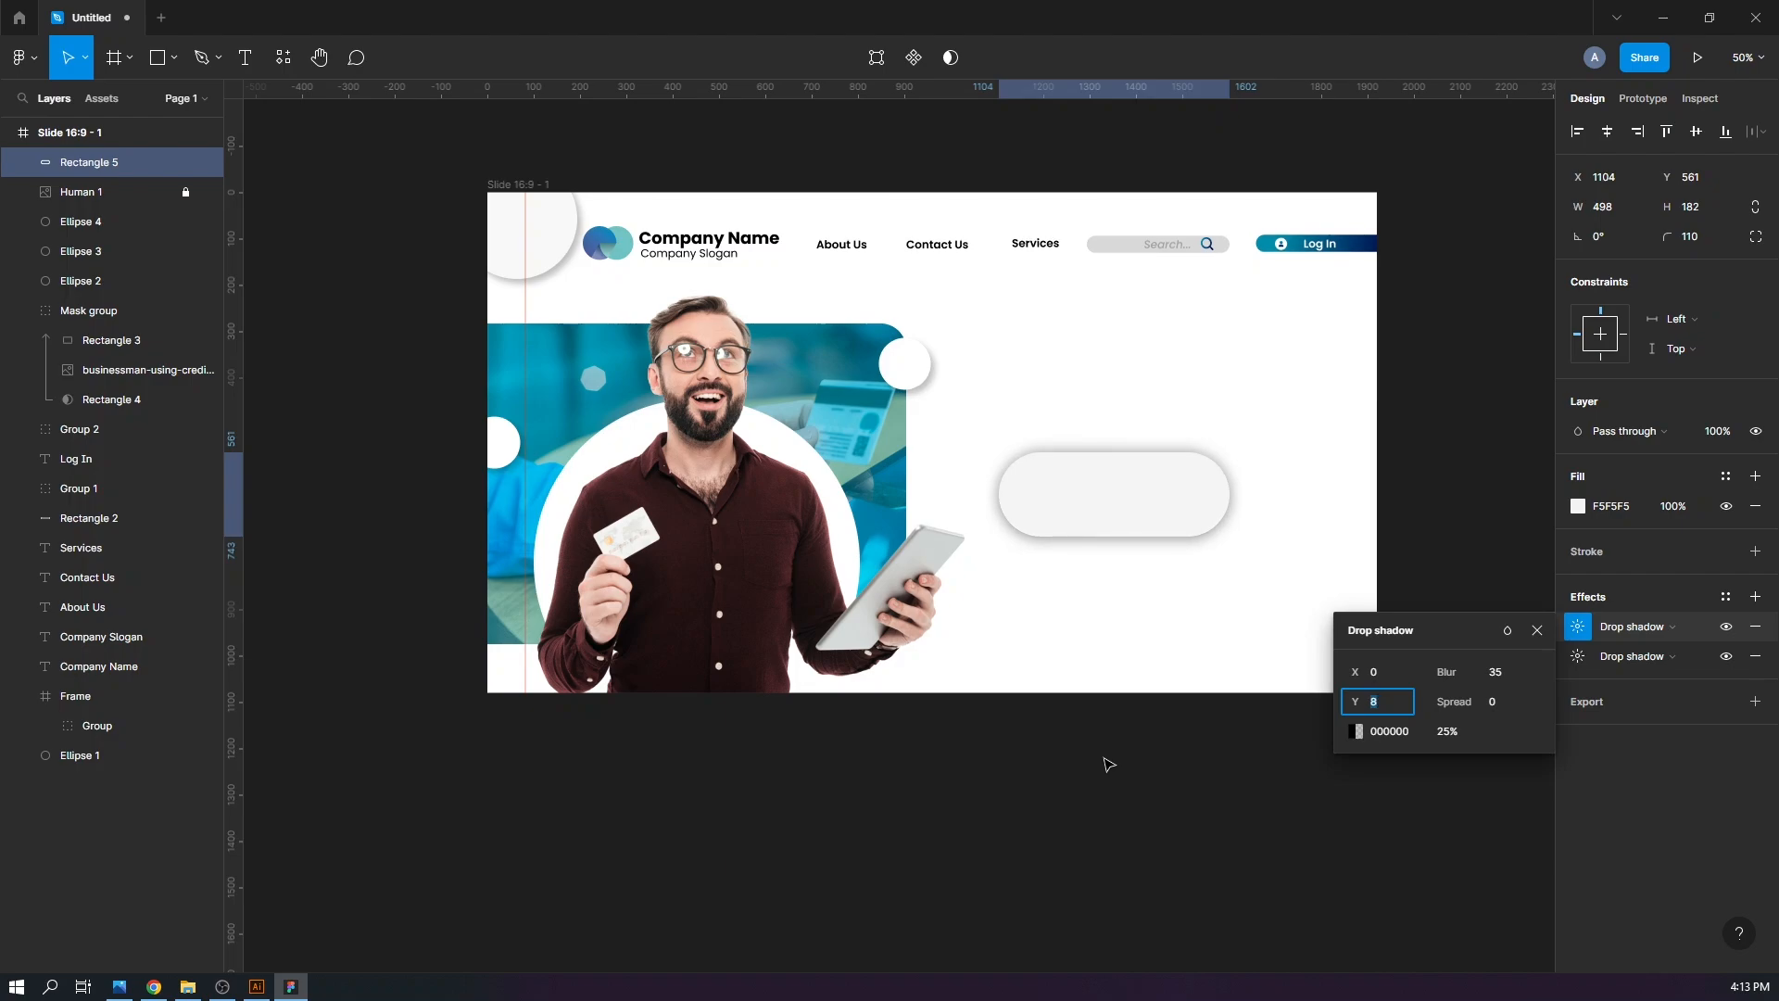
Adjust the pill's original drop shadow, second in the effects list, to X -2 and Y 5
left_click(1198, 632)
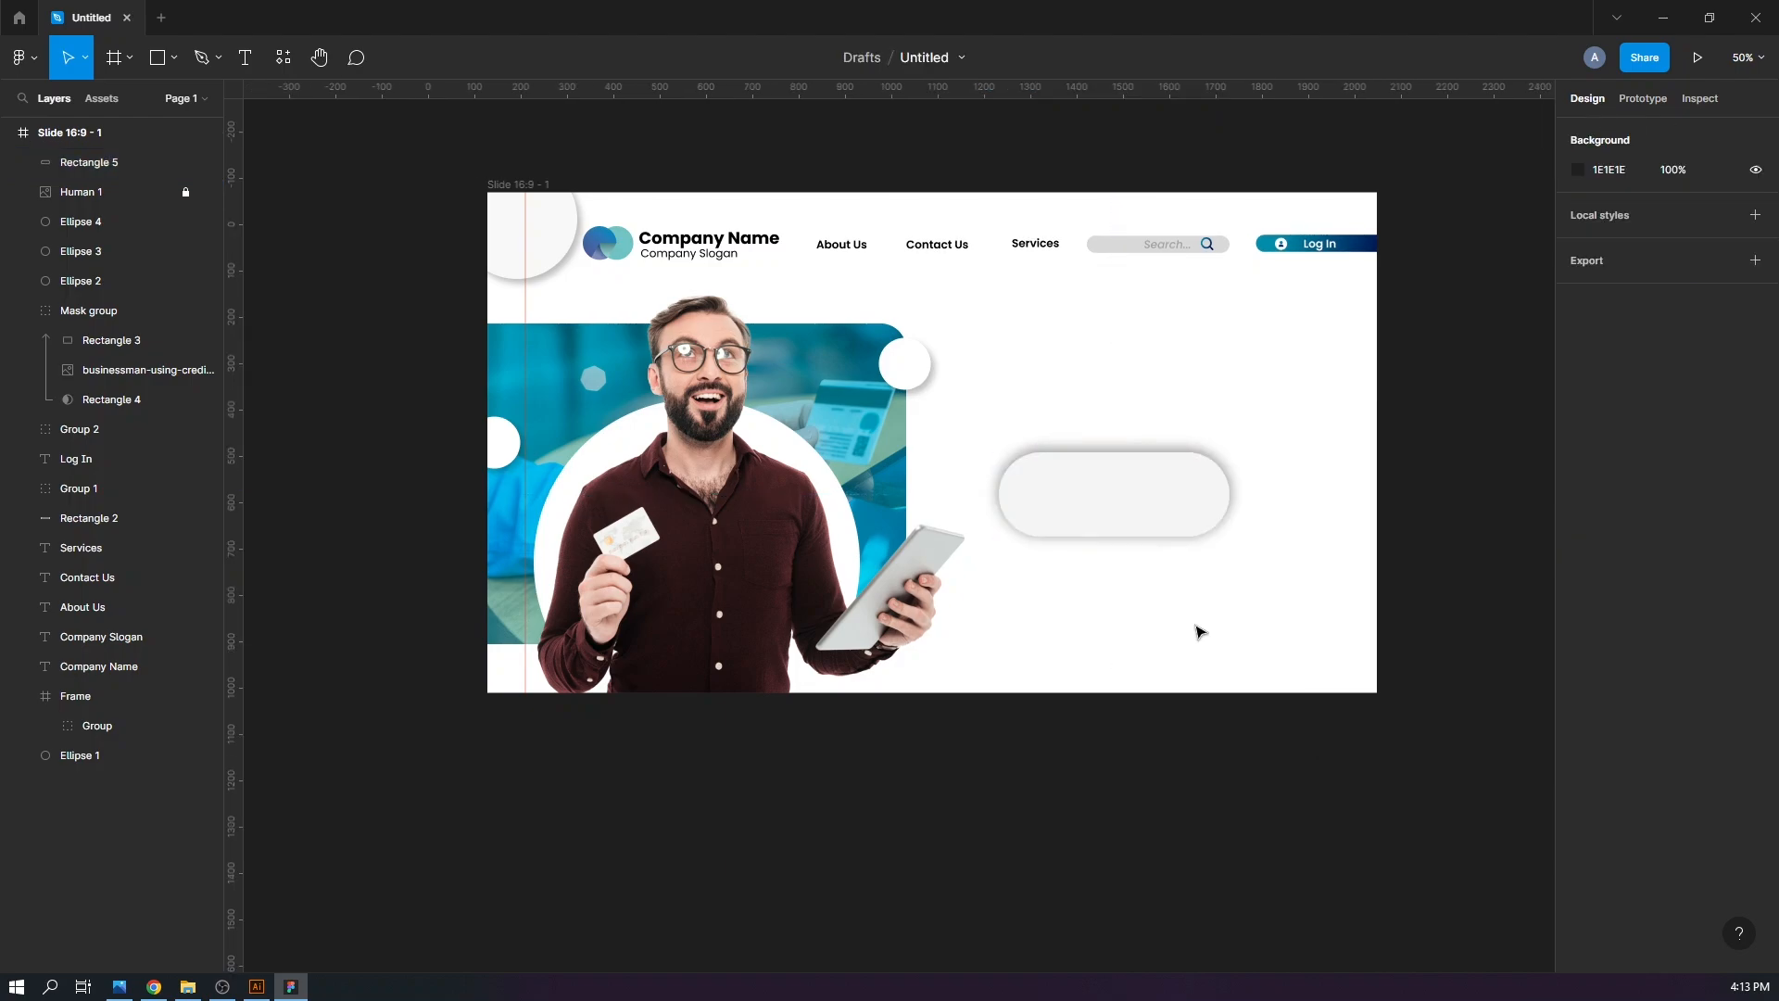
left_click(1155, 508)
left_click(1578, 656)
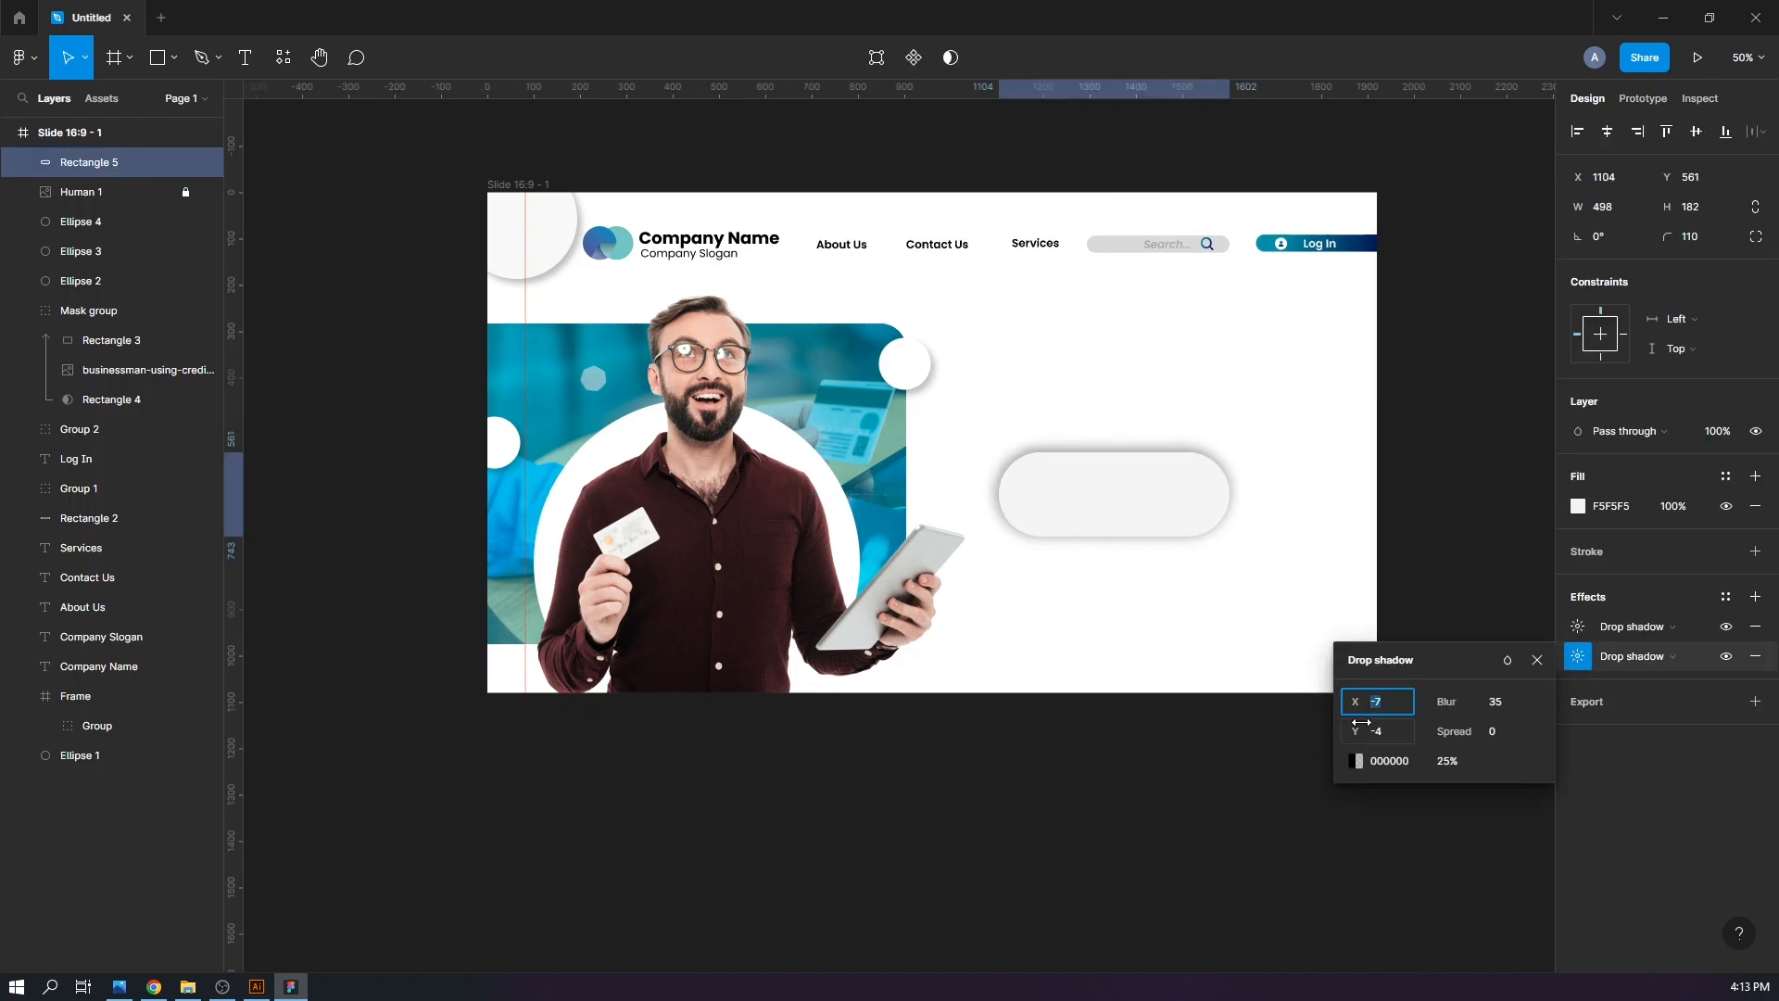
left_click_drag(1361, 722, 1361, 722)
key("shift+Down")
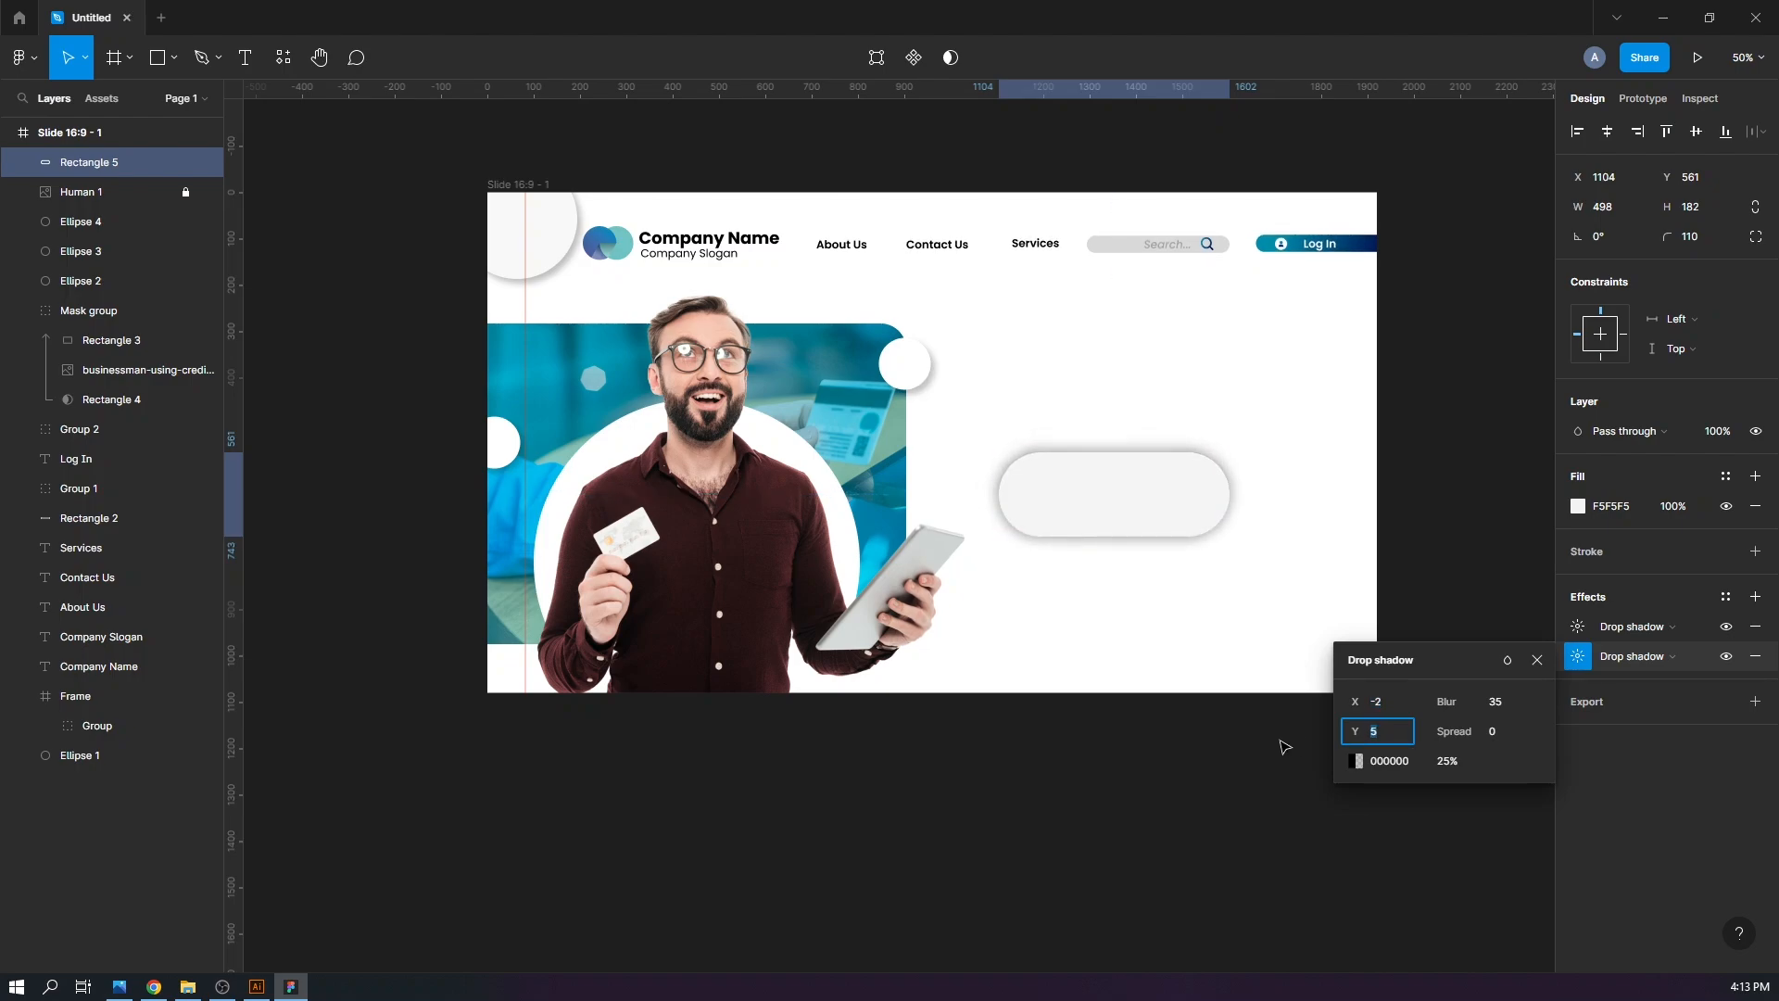
left_click(1243, 636)
left_click(1172, 520)
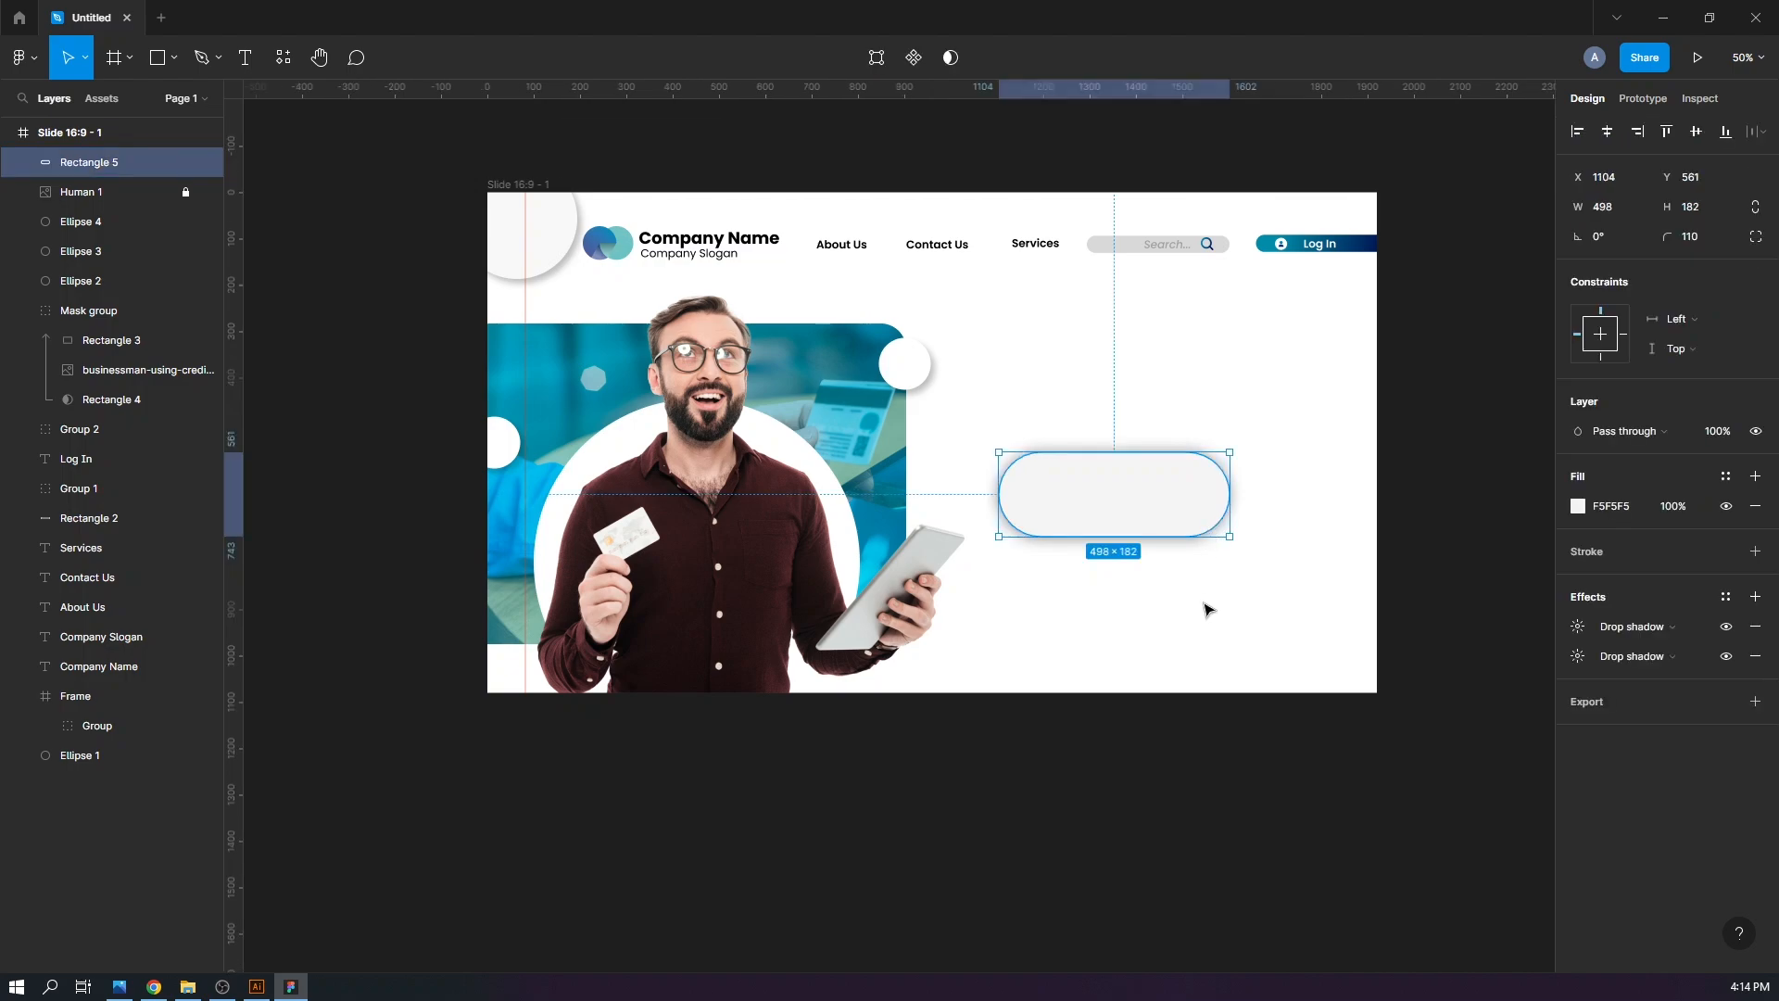
left_click(1207, 608)
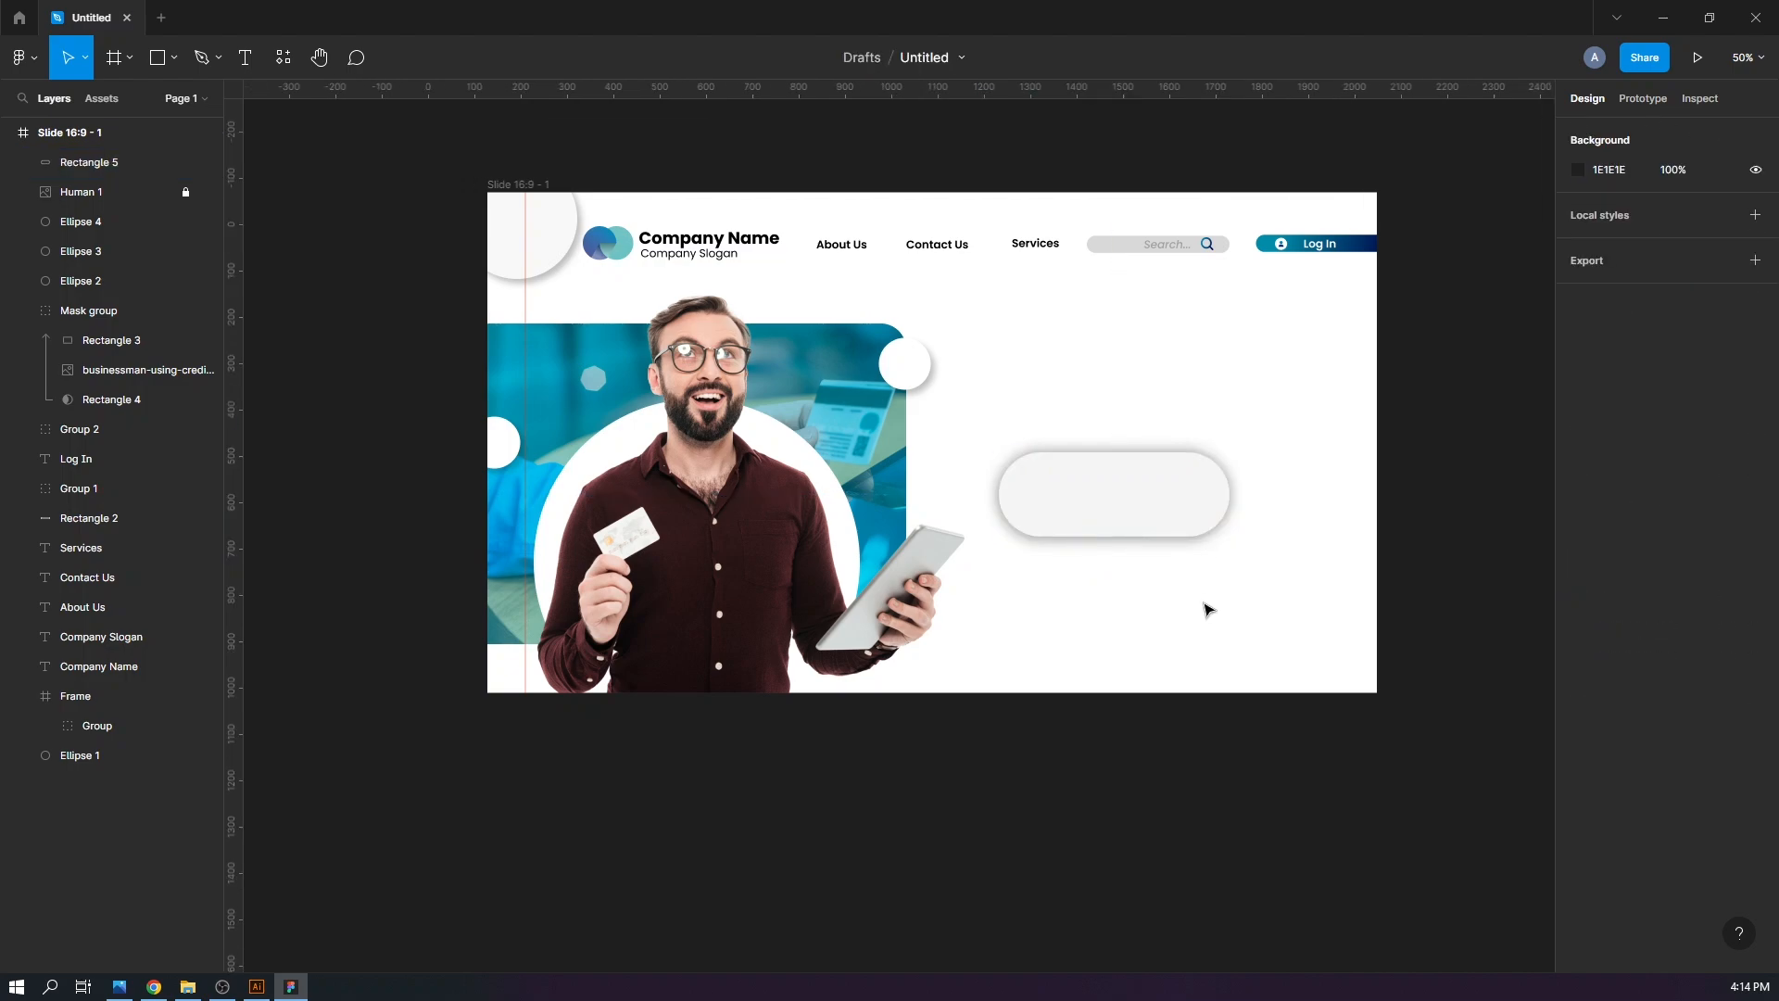
Add the text "Make Payment" in Poppins SemiBold 24 and place it centered in the upper part of the pill
left_click(1088, 604)
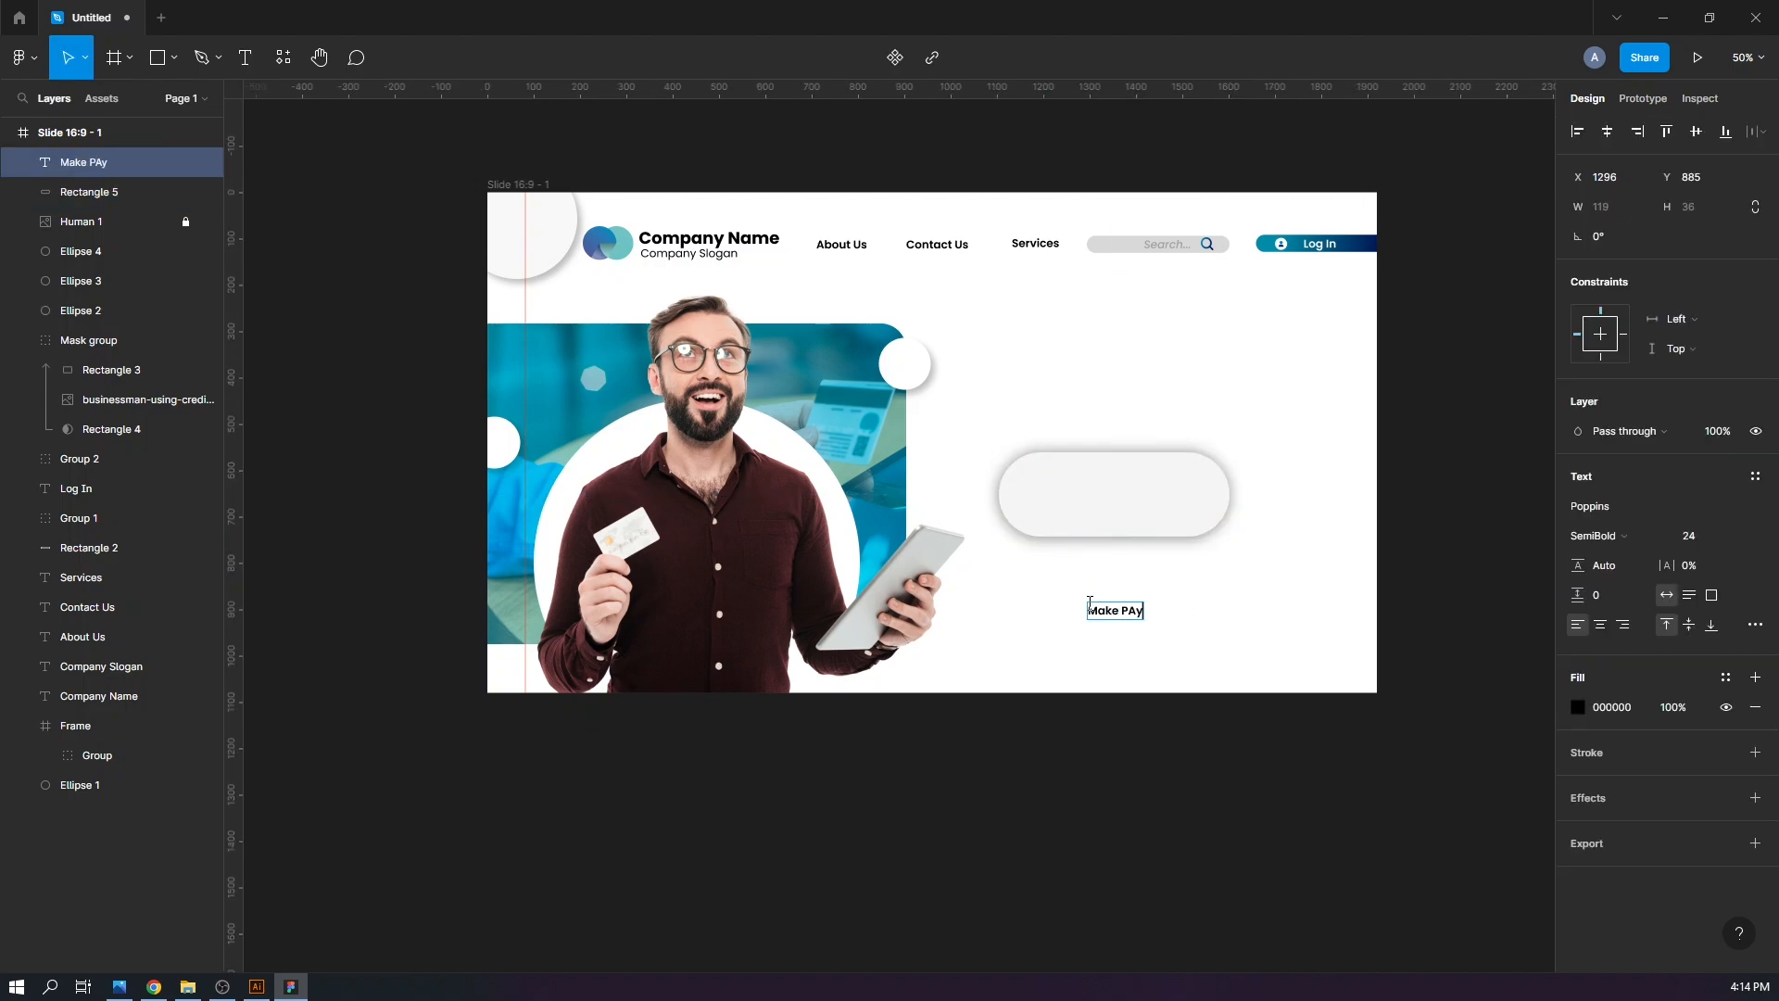
left_click(1018, 563)
left_click(1250, 575)
left_click_drag(1124, 613, 1117, 474)
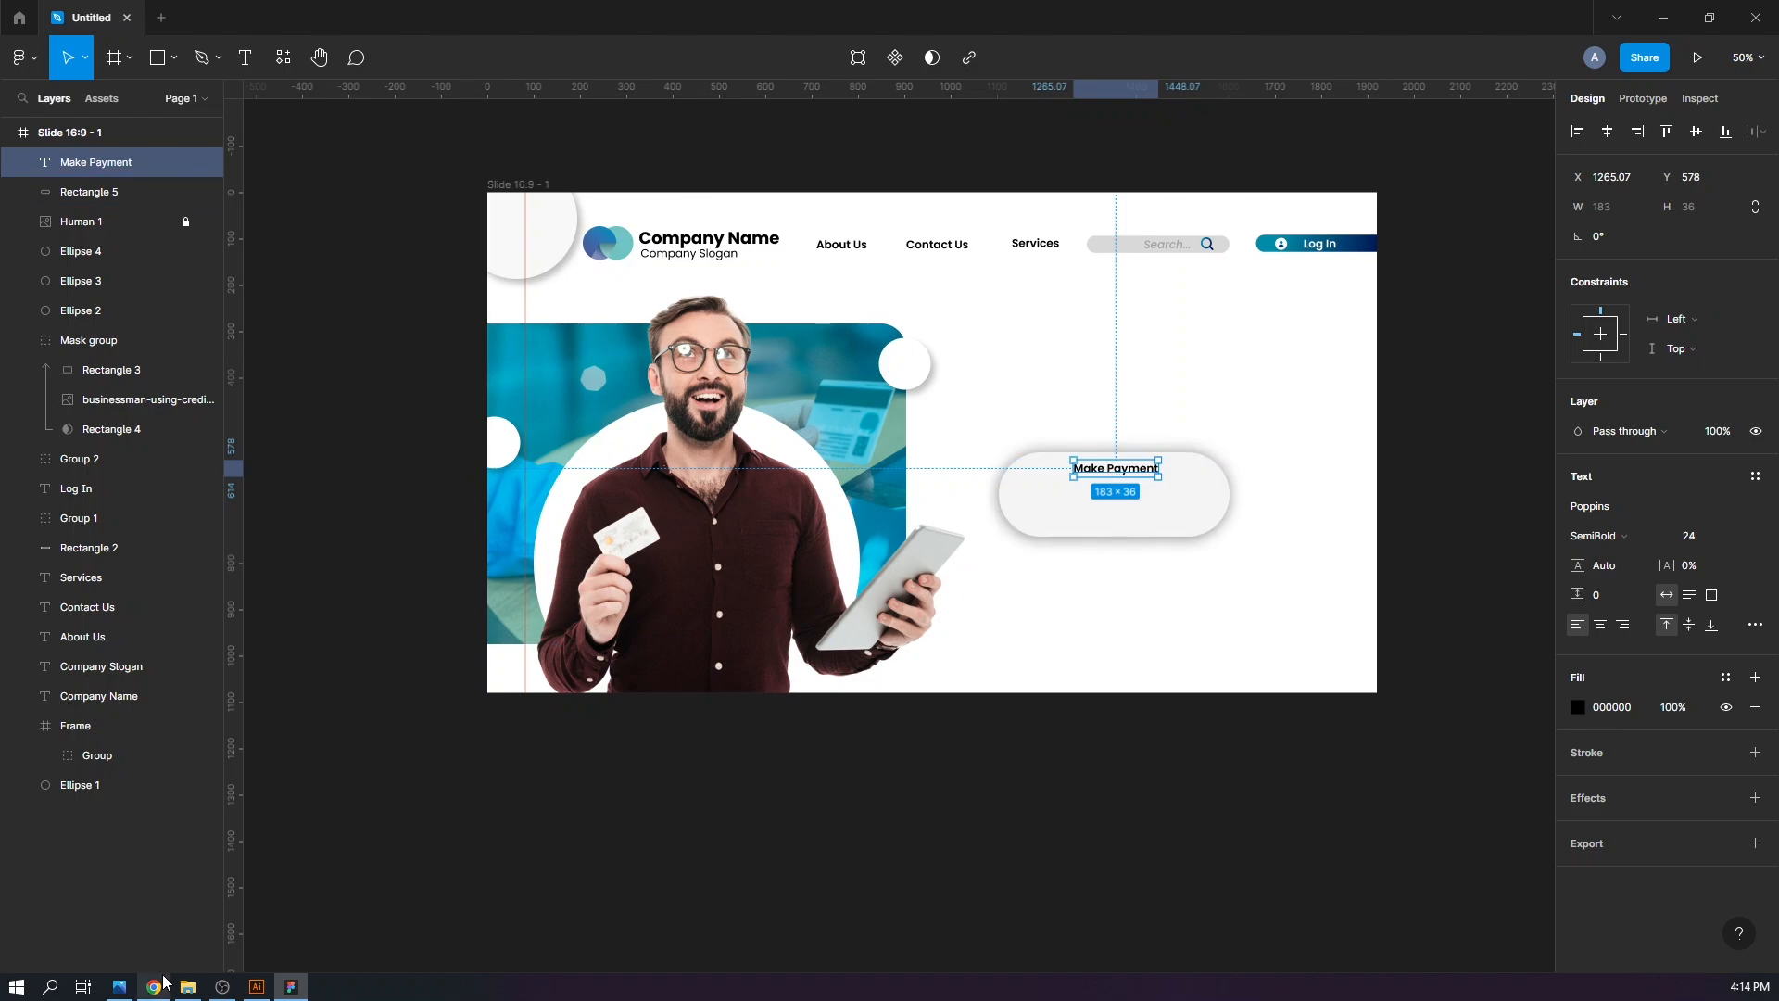
Search for Lorem ipsum in a new Chrome tab, open lipsum.com and copy the opening lines of "What is Lorem Ipsum?"
left_click(164, 980)
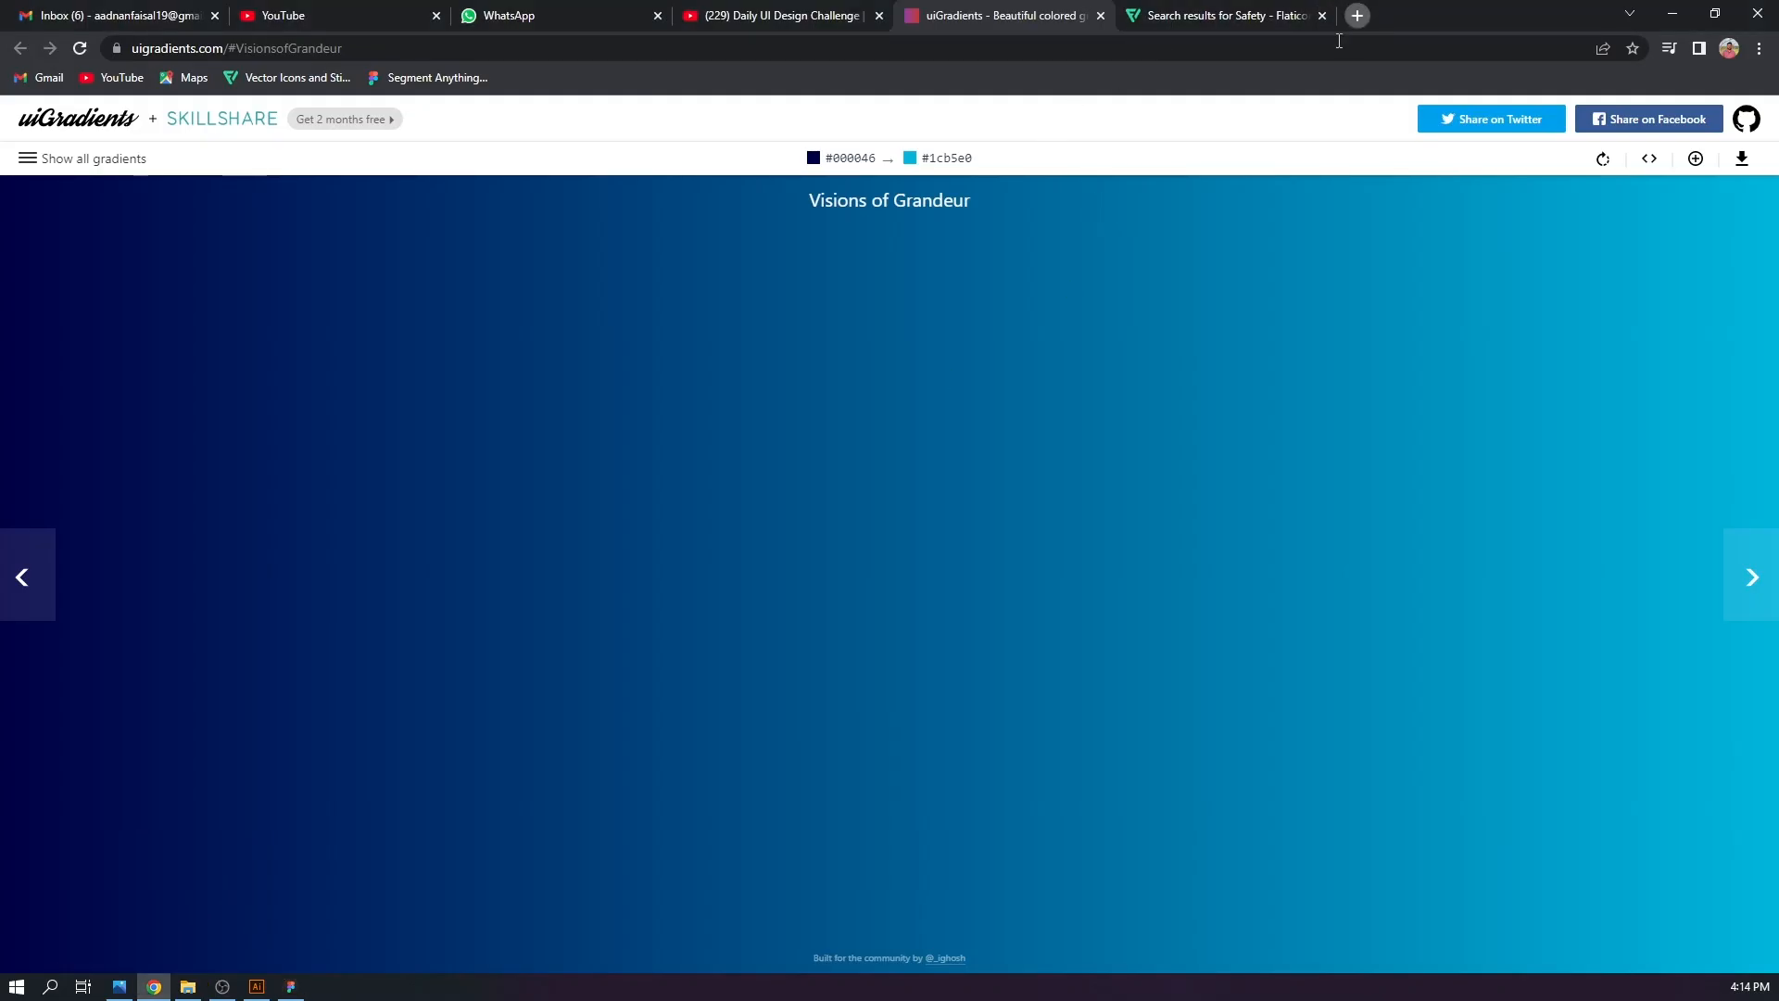
key("ctrl+t")
type("Lorem ipsum")
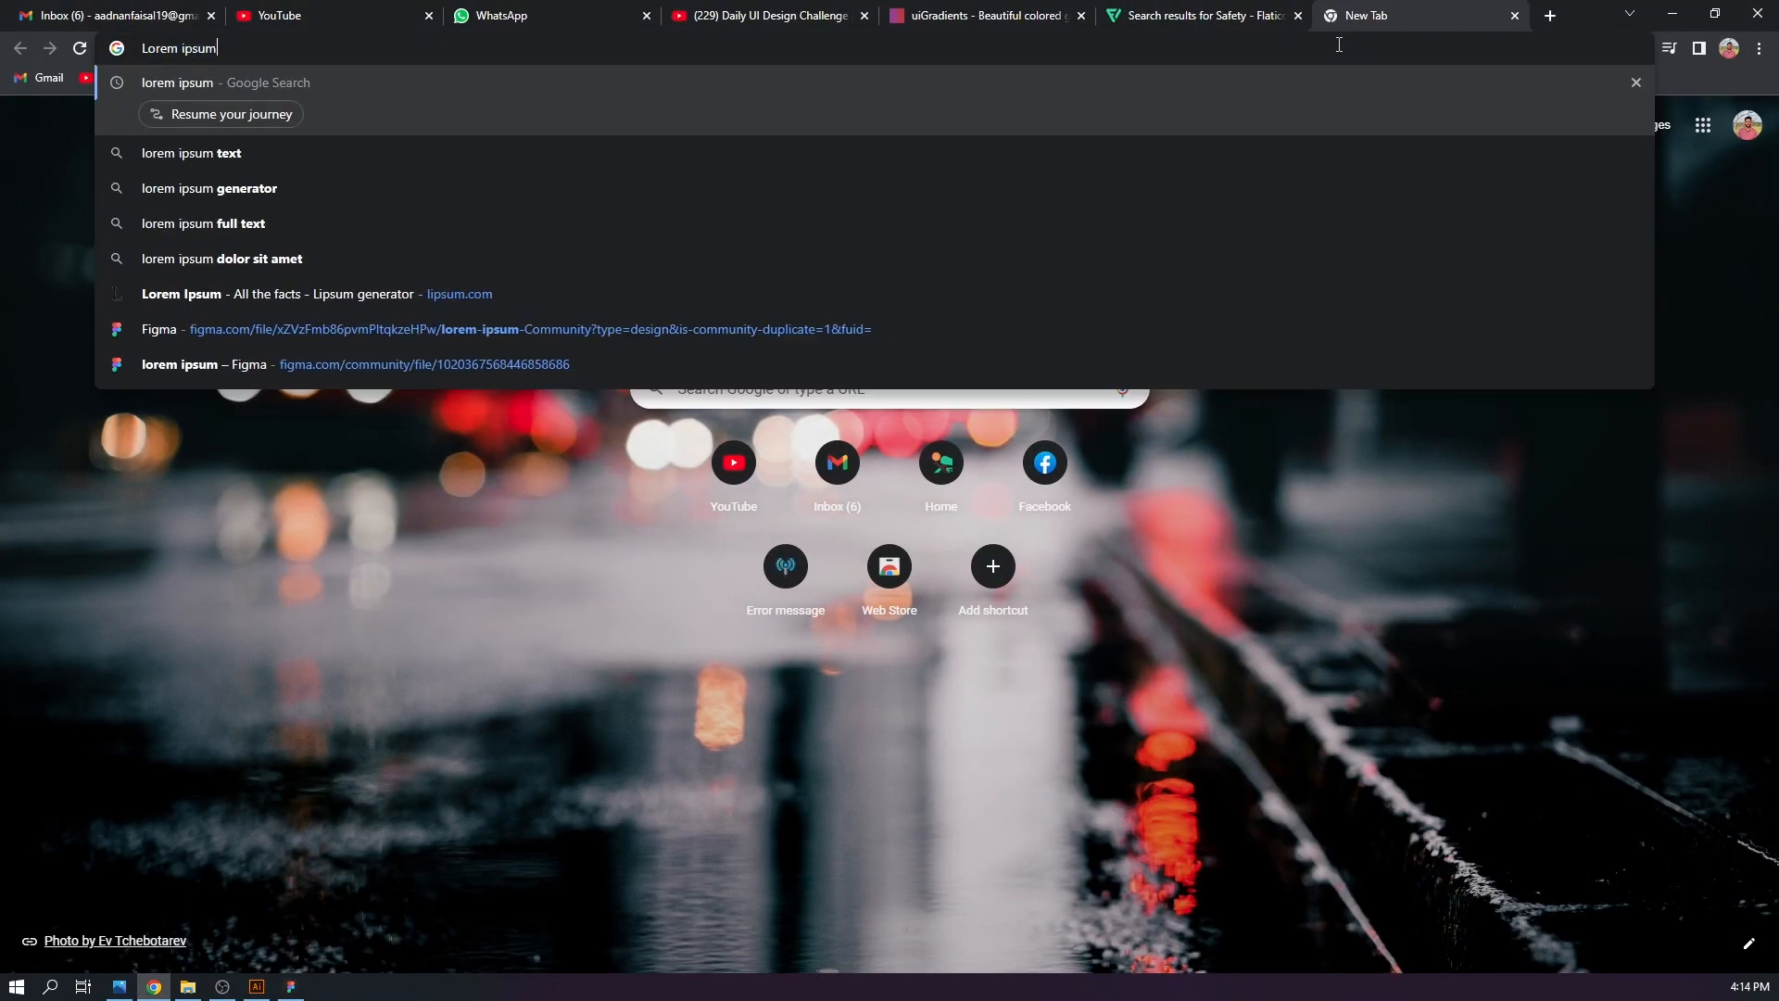
key("Return")
left_click(387, 324)
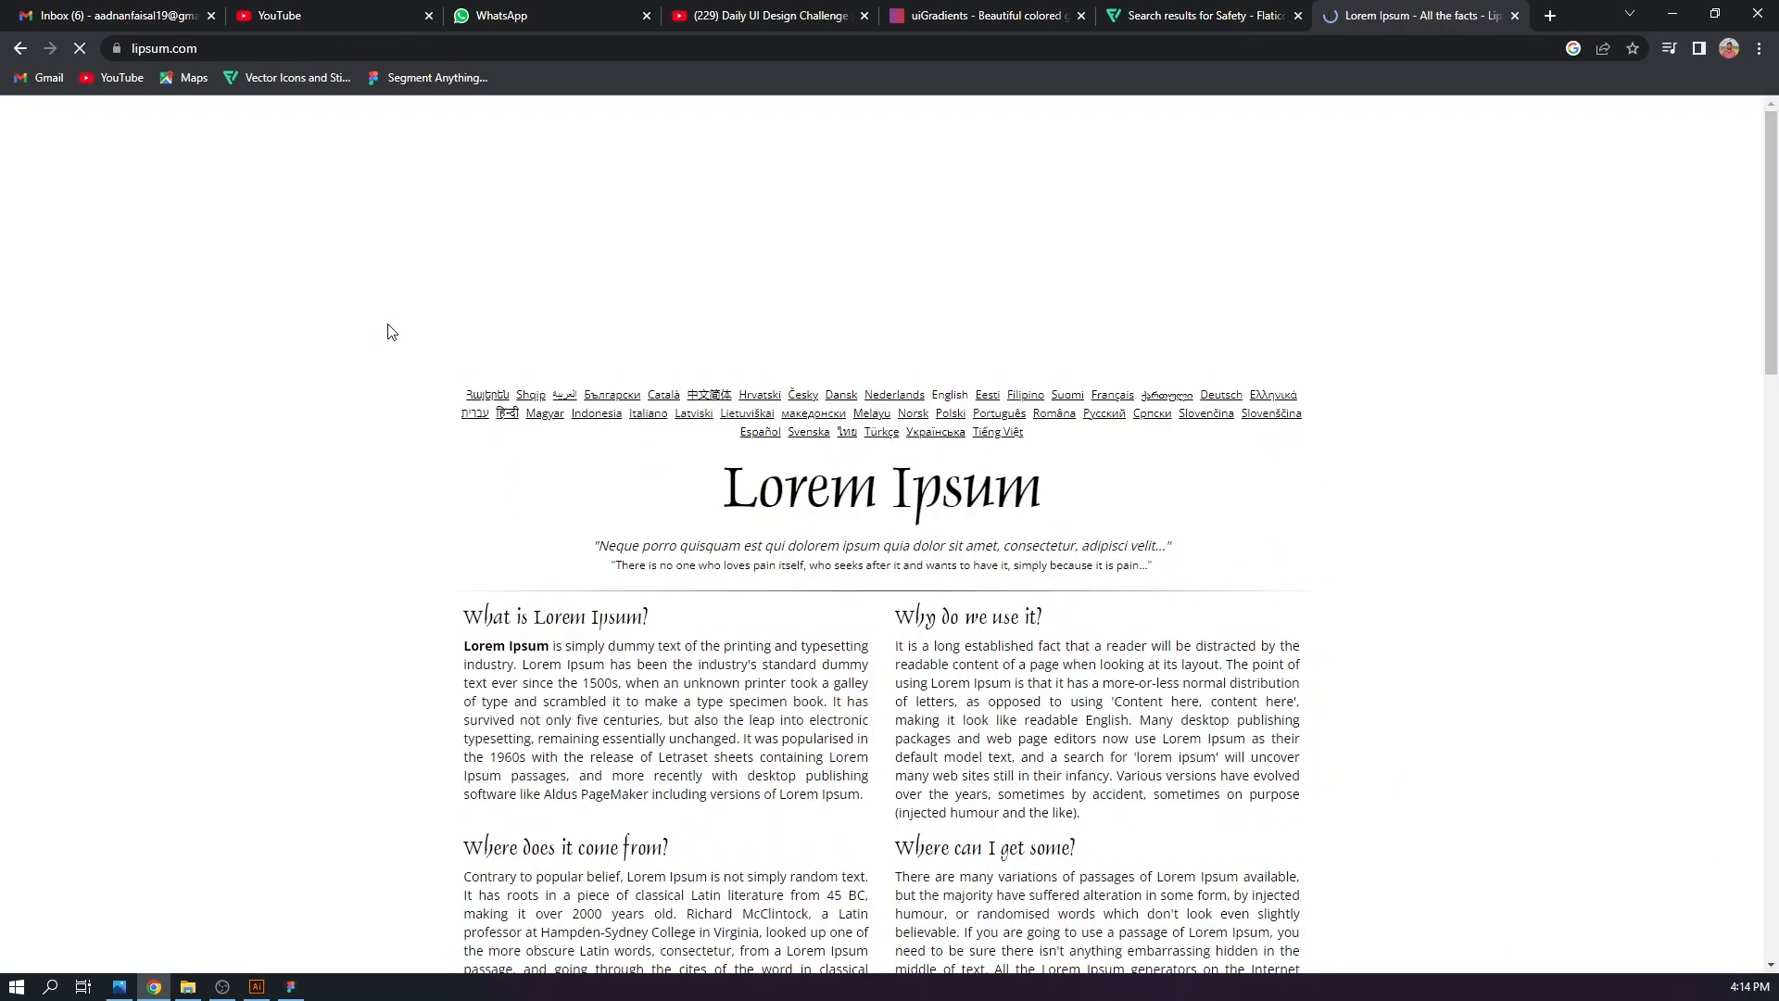
left_click_drag(463, 646, 658, 702)
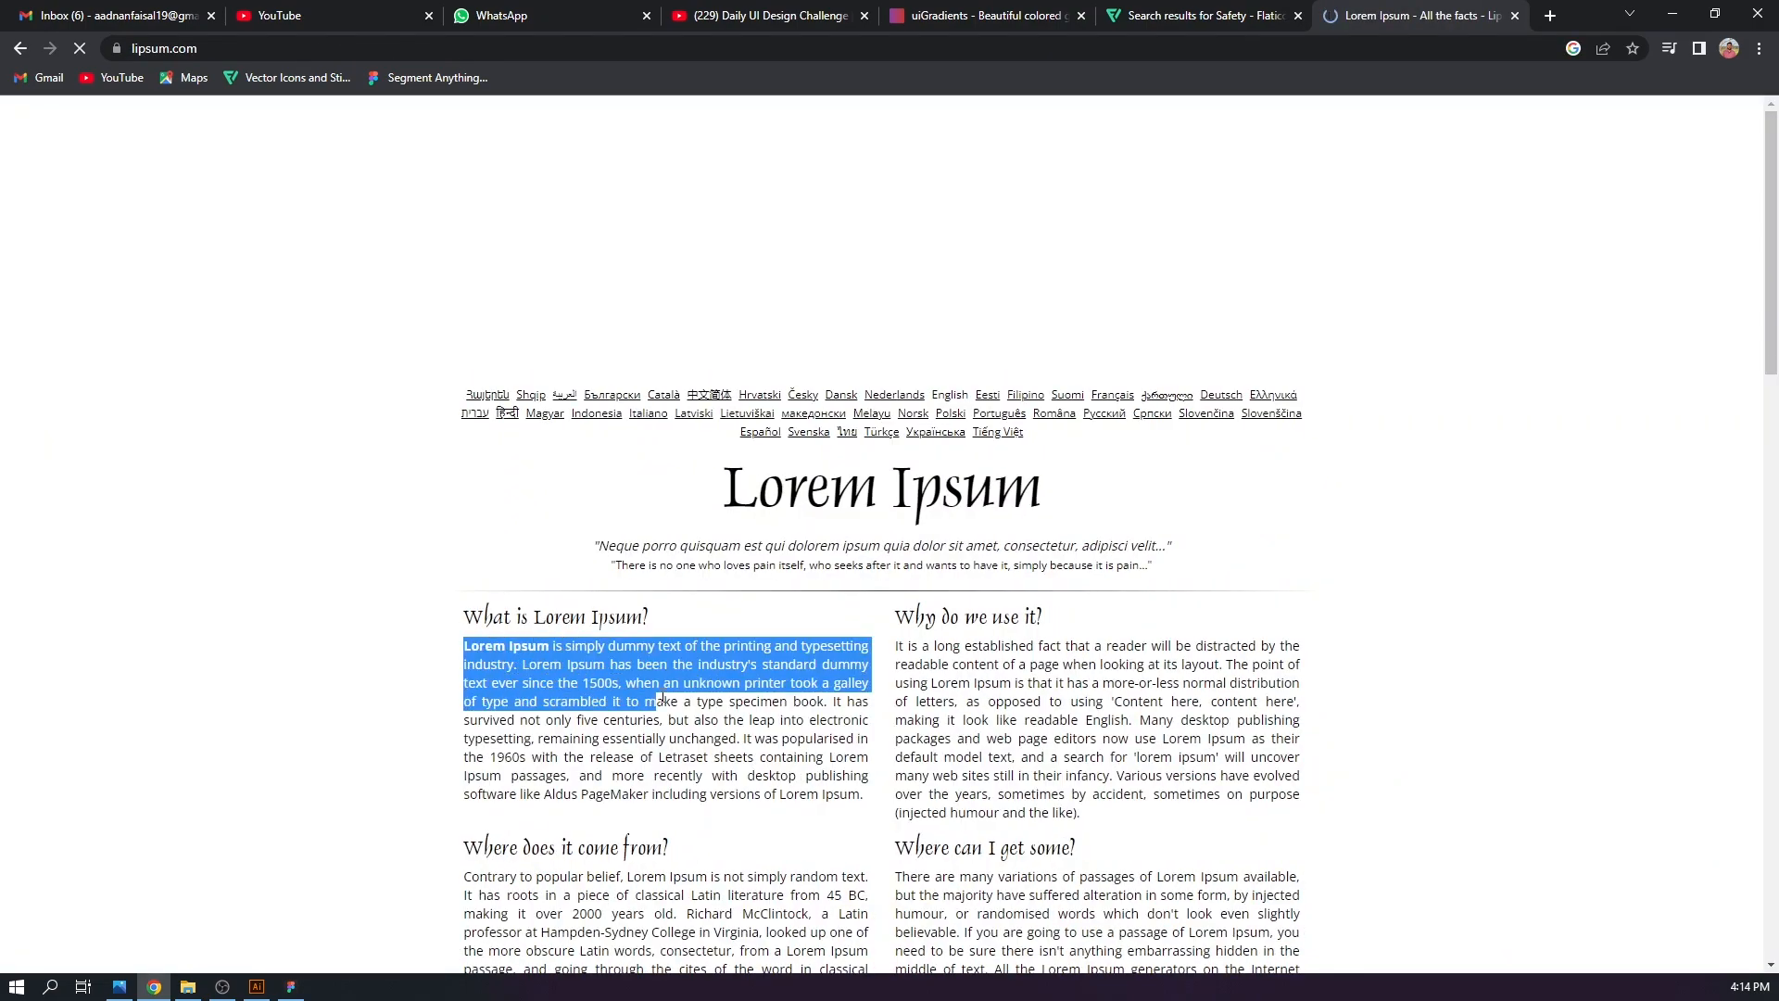
Return to Figma, paste the copied Lorem Ipsum passage as a new text below the pill and use the Poppins font for it
left_click(290, 987)
key("ctrl+v")
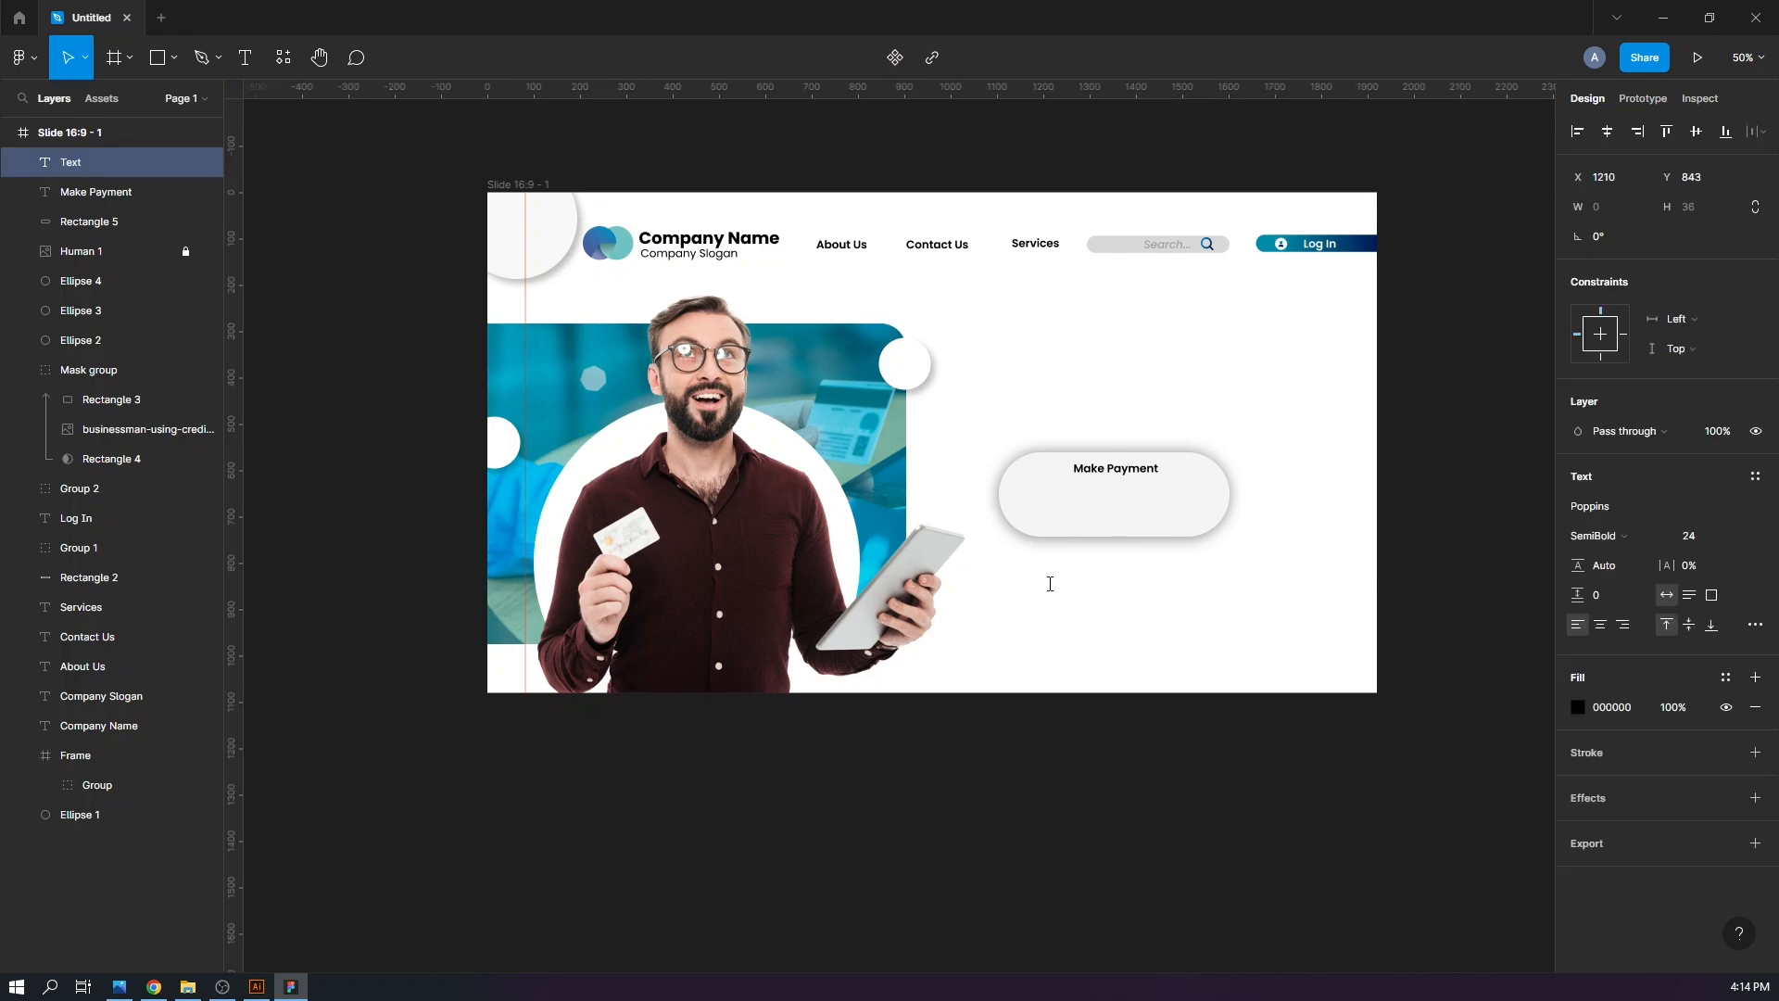
key("ctrl+a")
left_click(1755, 507)
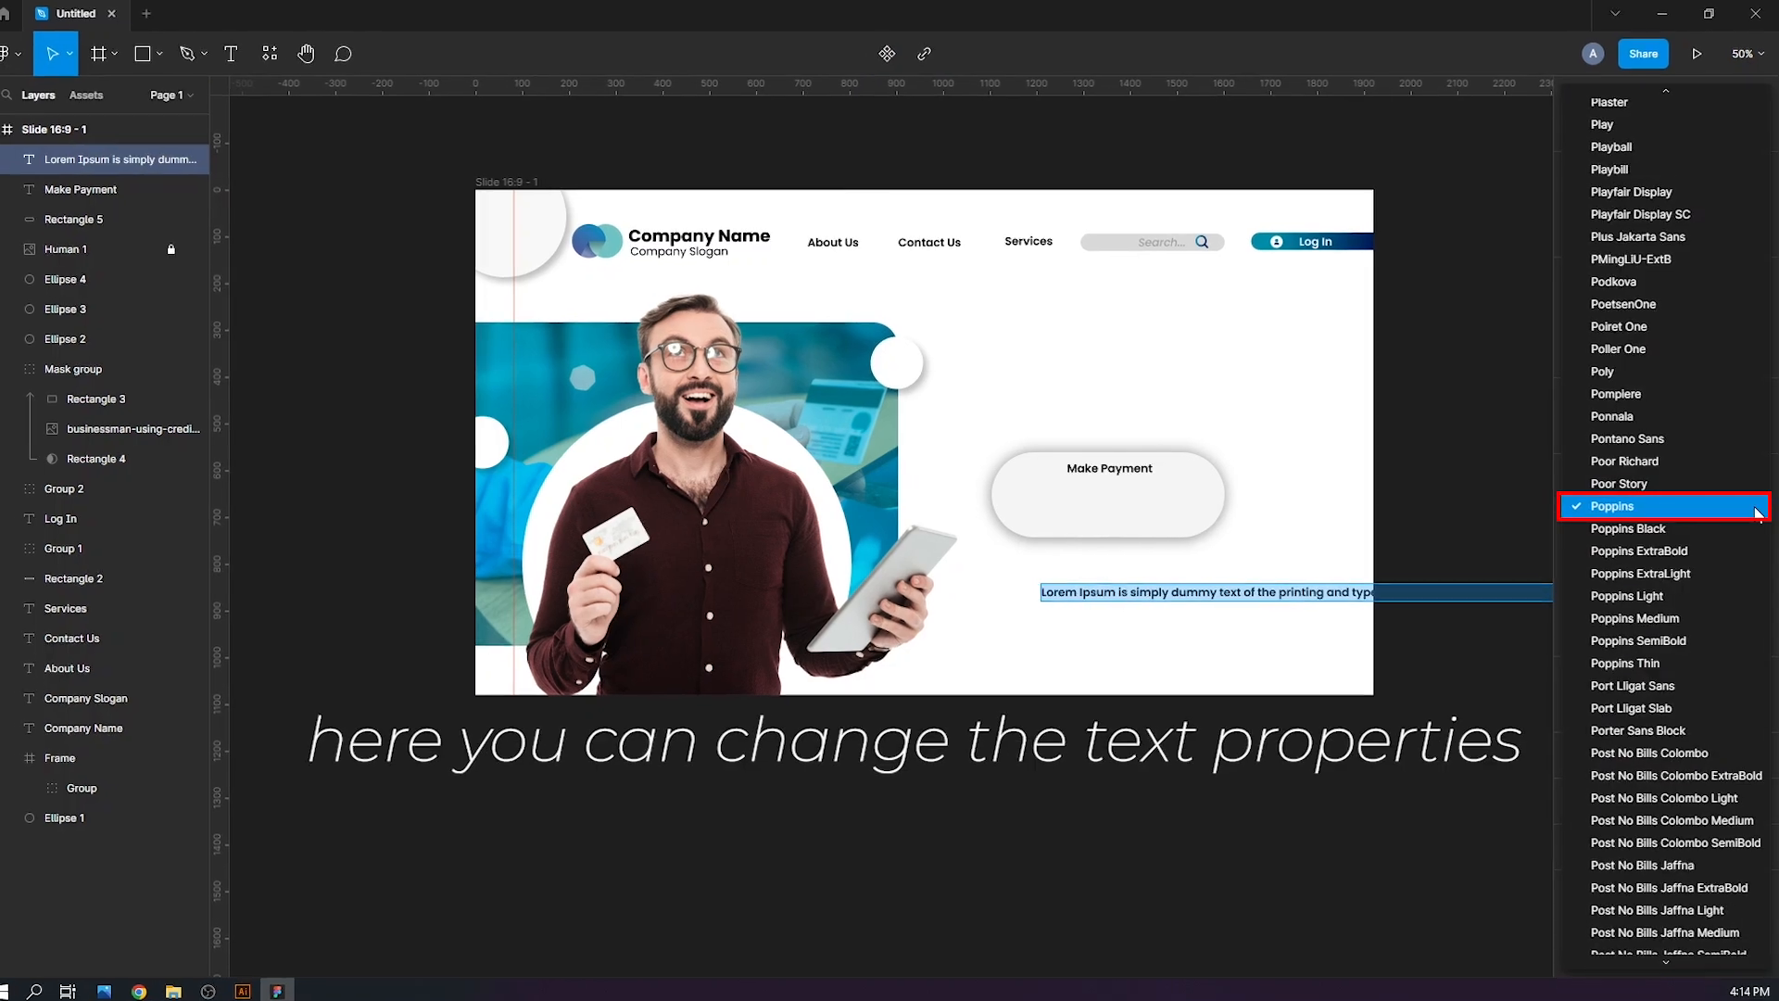
left_click(1742, 509)
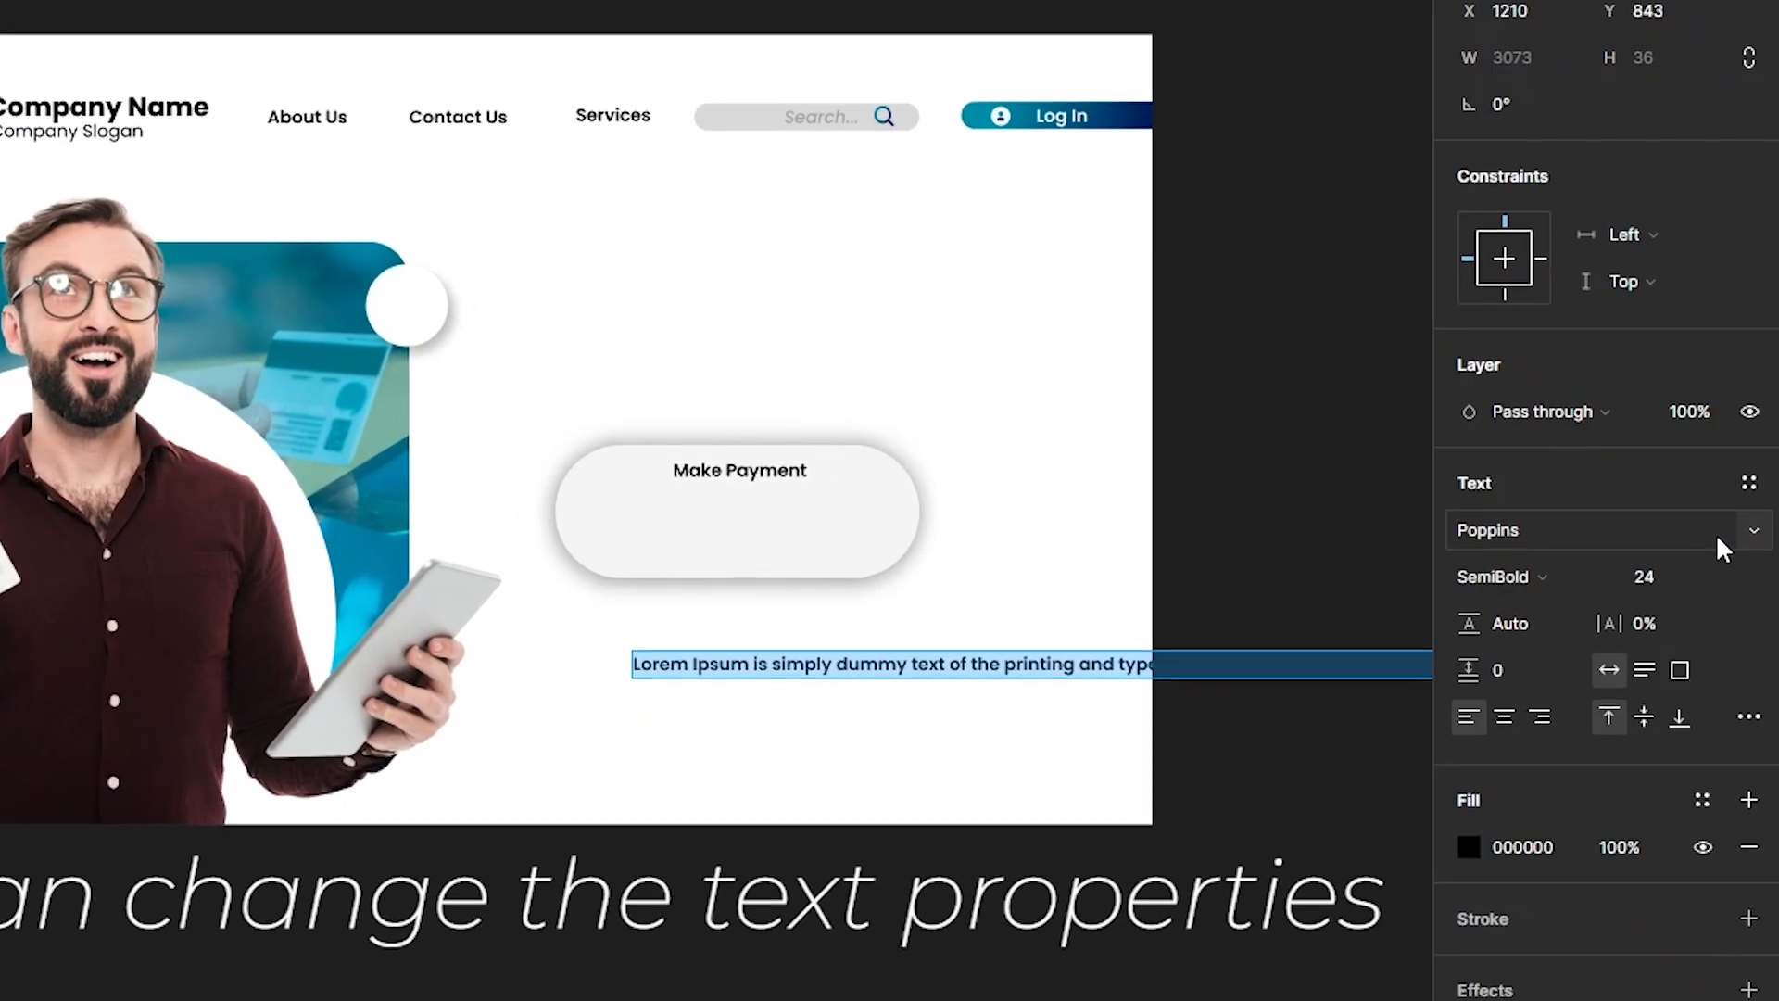
Set the pasted Lorem Ipsum text to Regular at size 13 and wrap it in a text box about 342 wide
left_click(1539, 576)
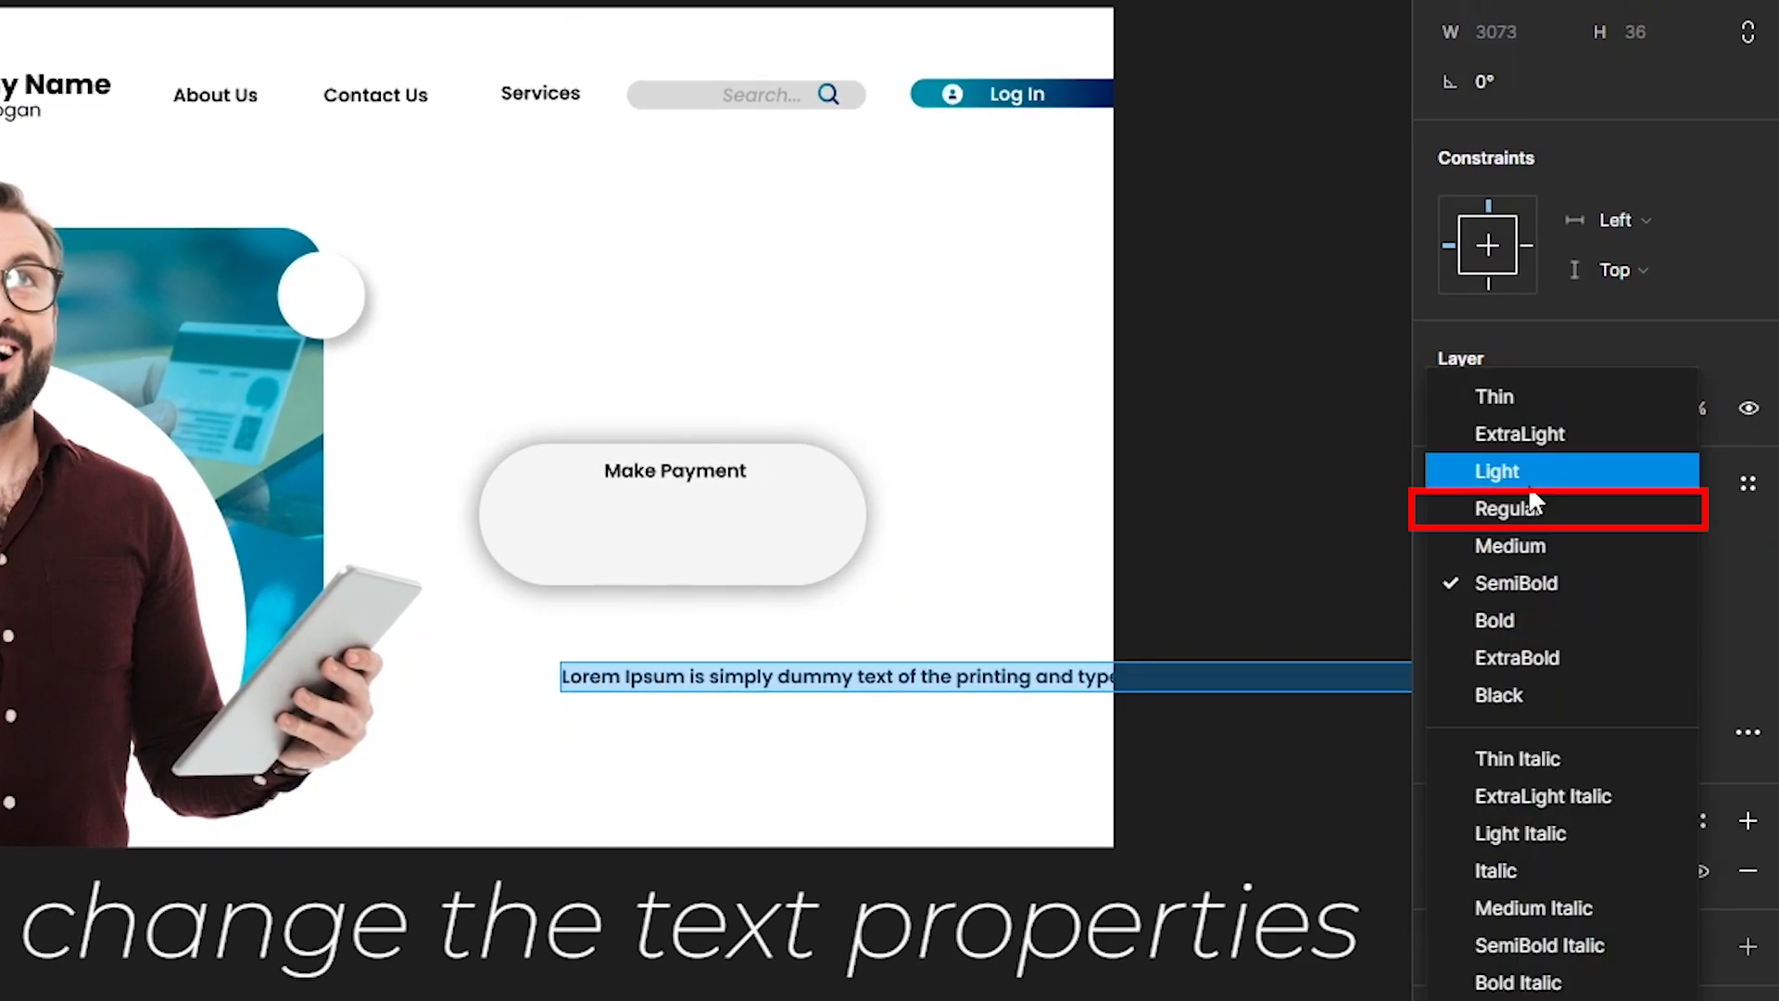
left_click(1495, 516)
left_click(1717, 580)
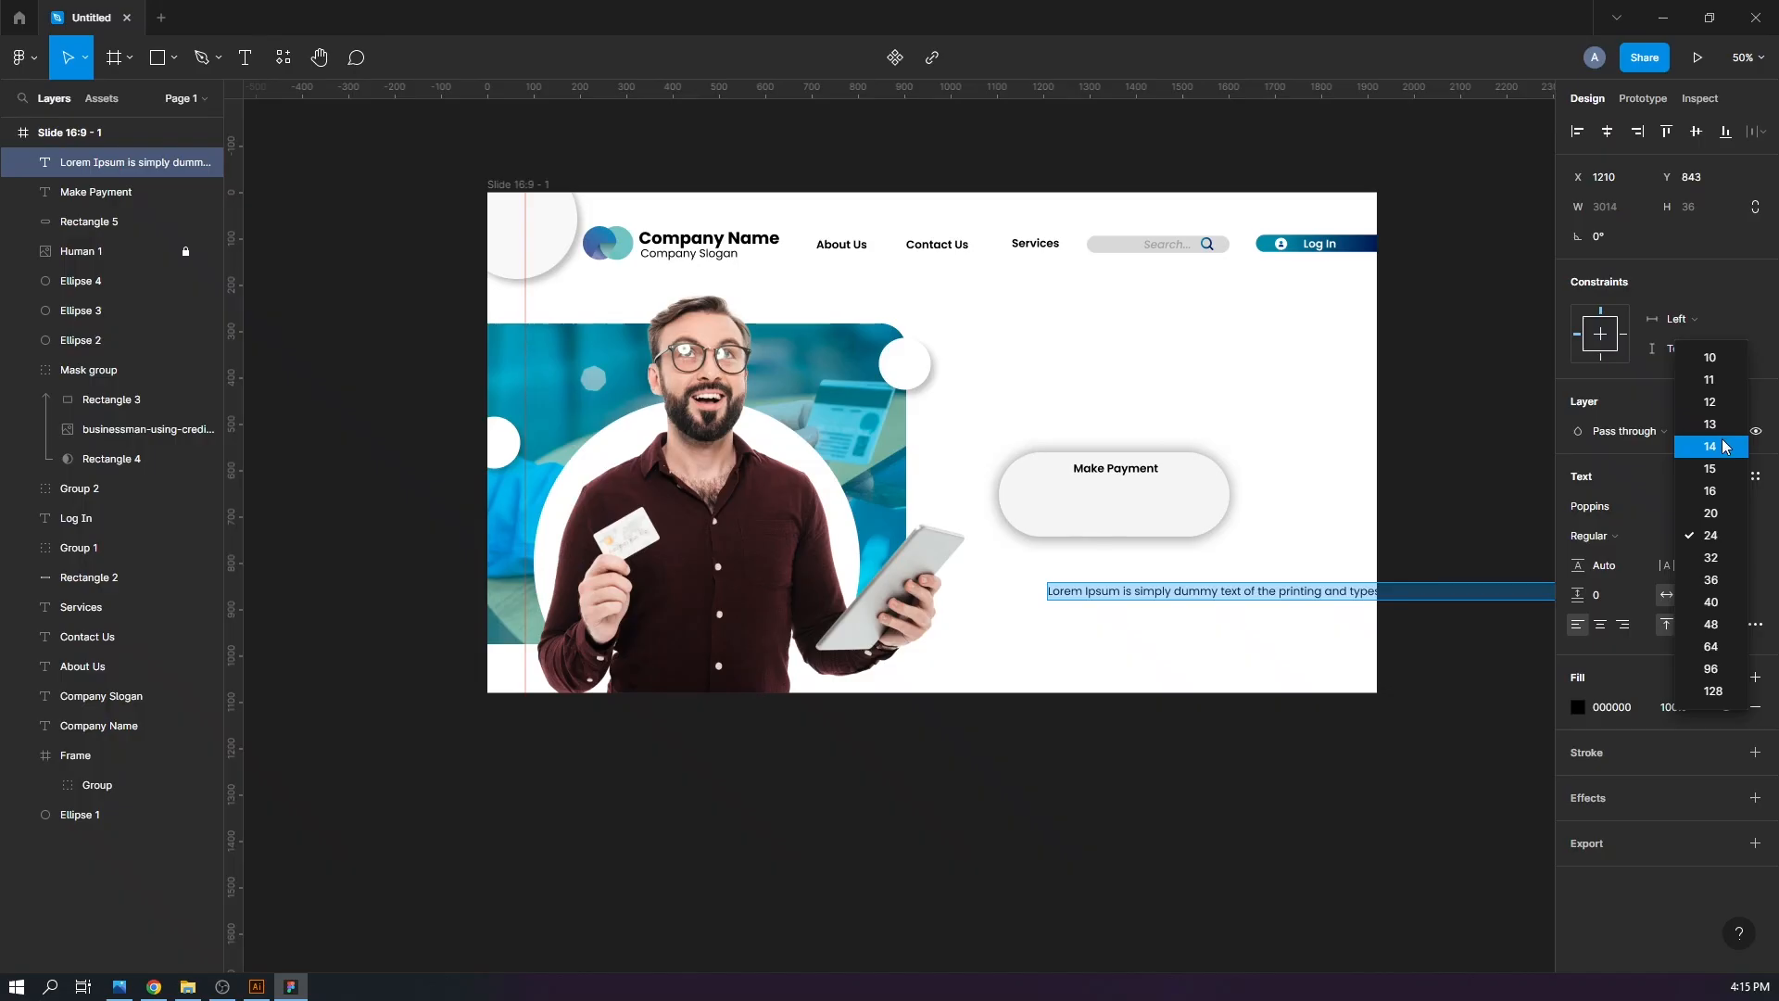
left_click(1671, 396)
key("ctrl+v")
key("Escape")
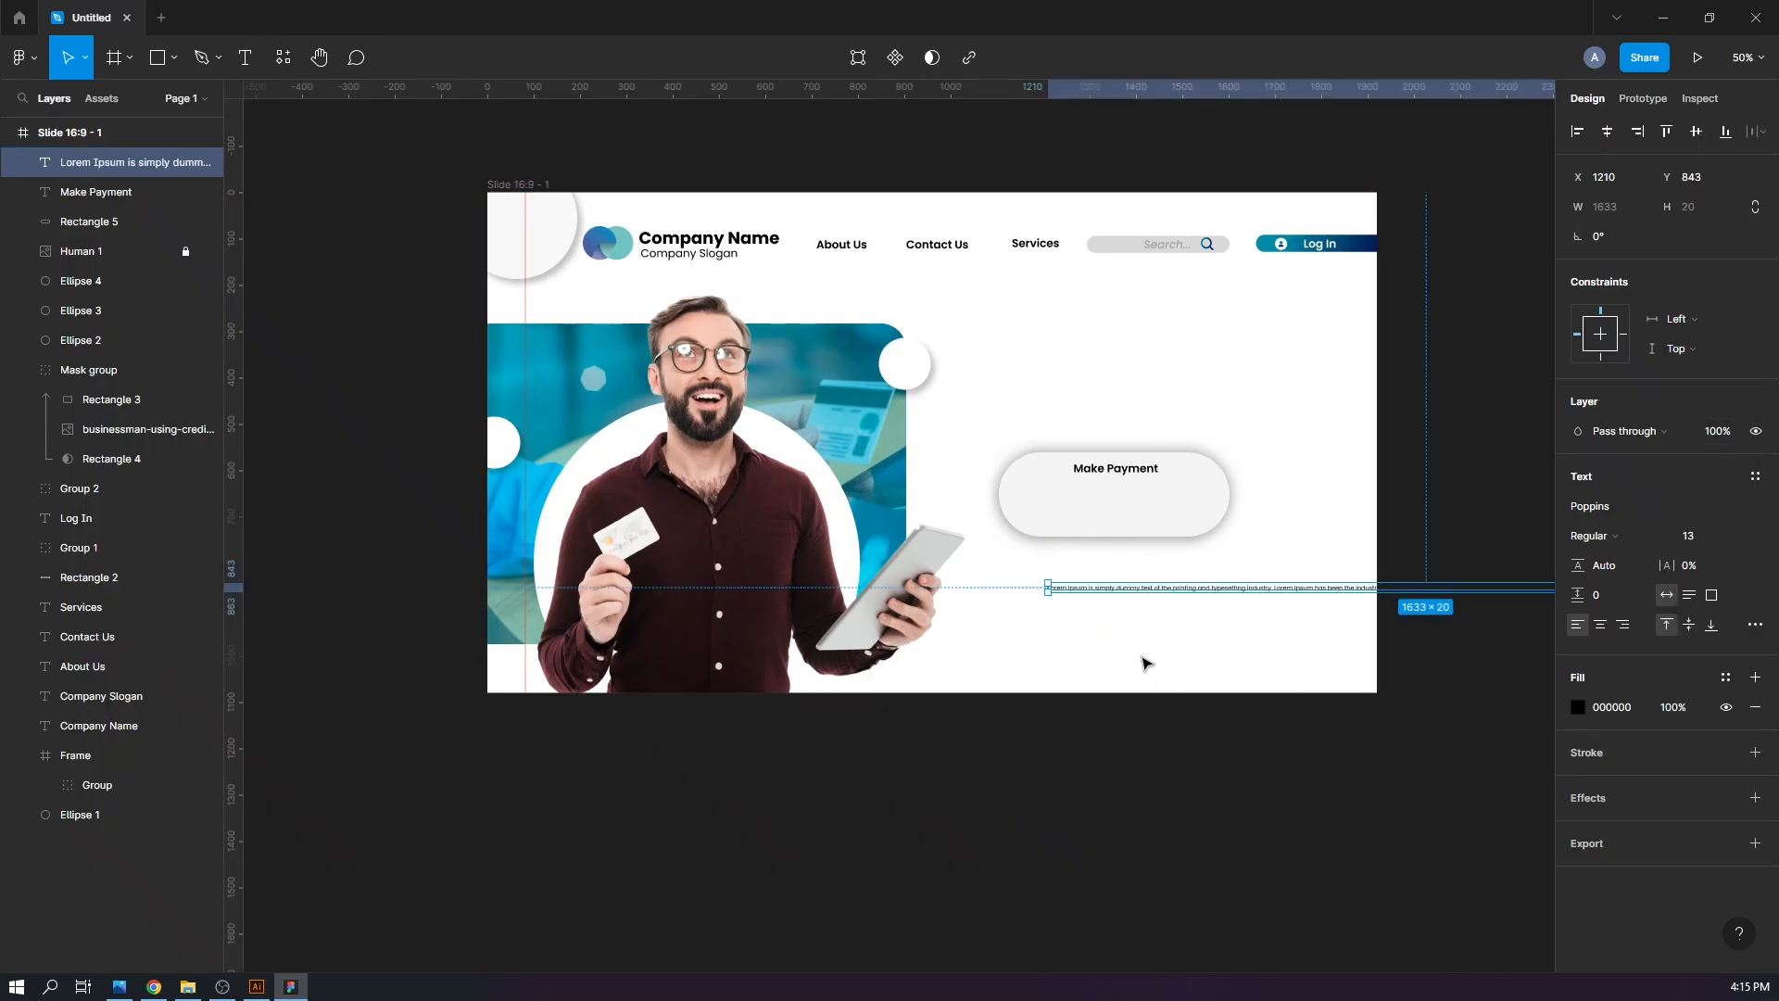
left_click_drag(1185, 646, 682, 637)
left_click_drag(1305, 582, 709, 618)
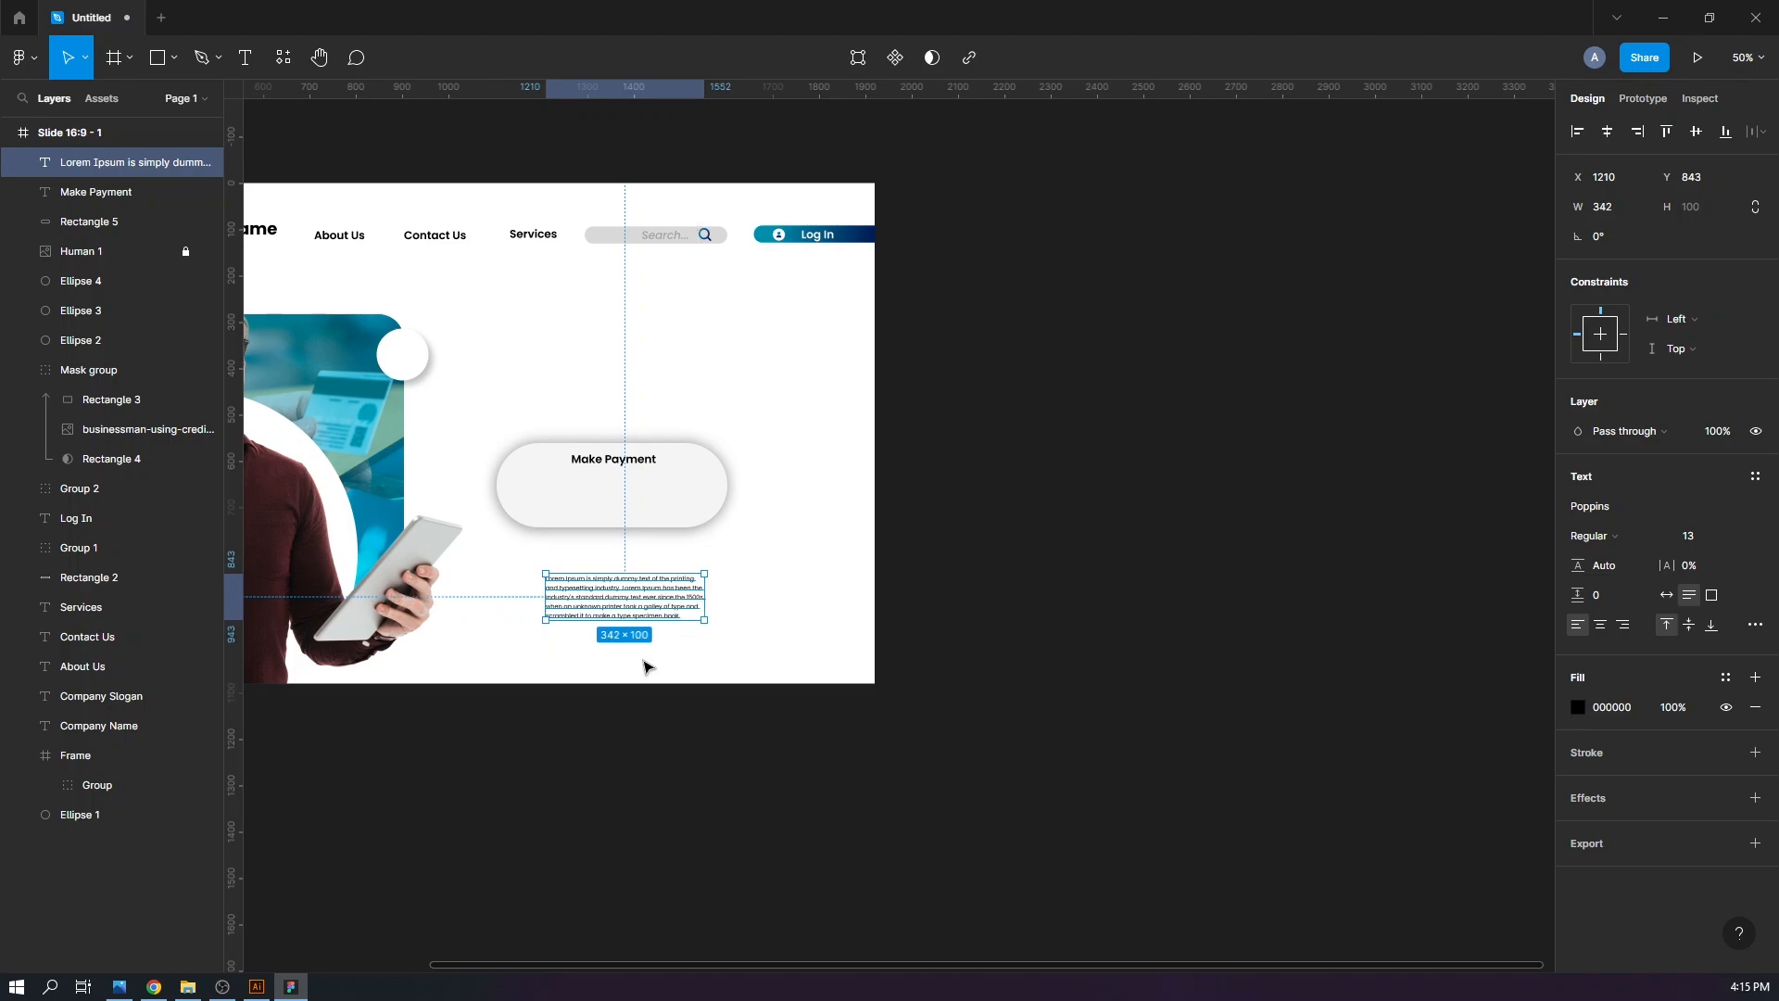
Trim the Lorem Ipsum passage so that it ends with "ever since the 1500s."
left_click(647, 664)
key("ctrl+plus")
key("ctrl+plus")
left_click_drag(763, 701, 1520, 509)
double_click(600, 707)
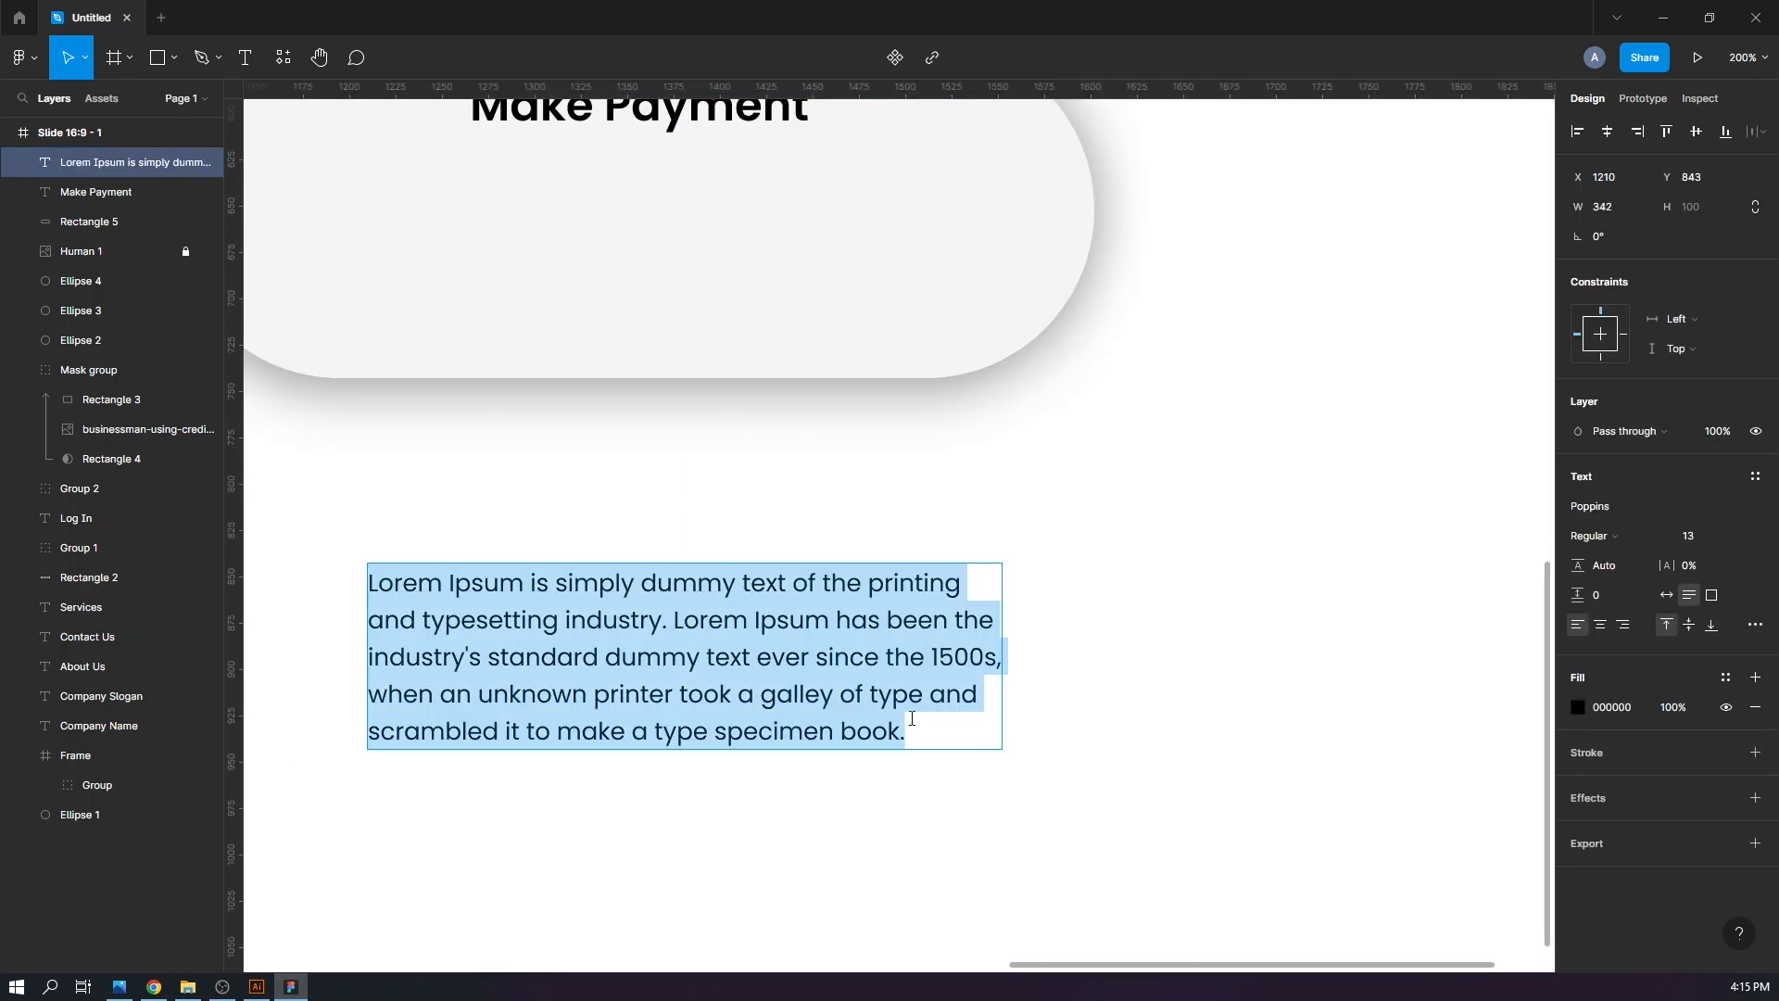
left_click(914, 723)
left_click_drag(906, 732, 368, 694)
key("BackSpace")
key("BackSpace")
key("BackSpace")
type(".")
key("Escape")
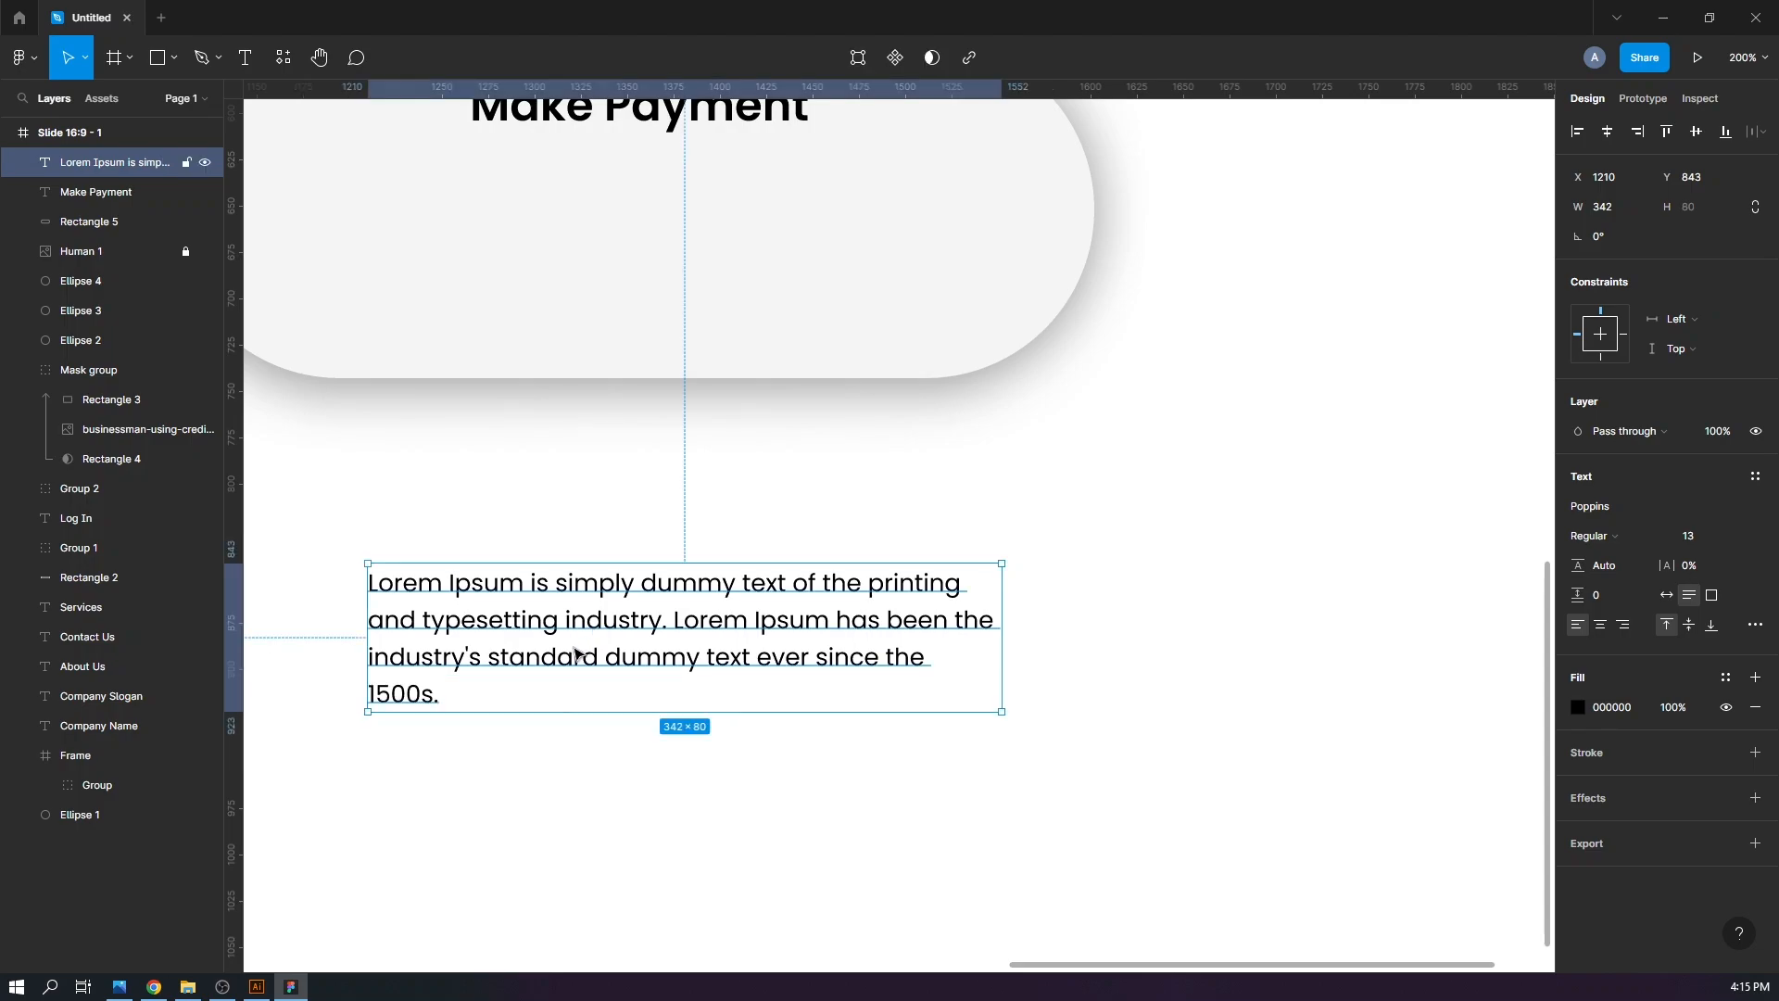
Move the Lorem Ipsum passage into the pill, just beneath the "Make Payment" heading
left_click_drag(598, 659, 597, 262)
key("ctrl+minus")
left_click_drag(692, 505, 716, 584)
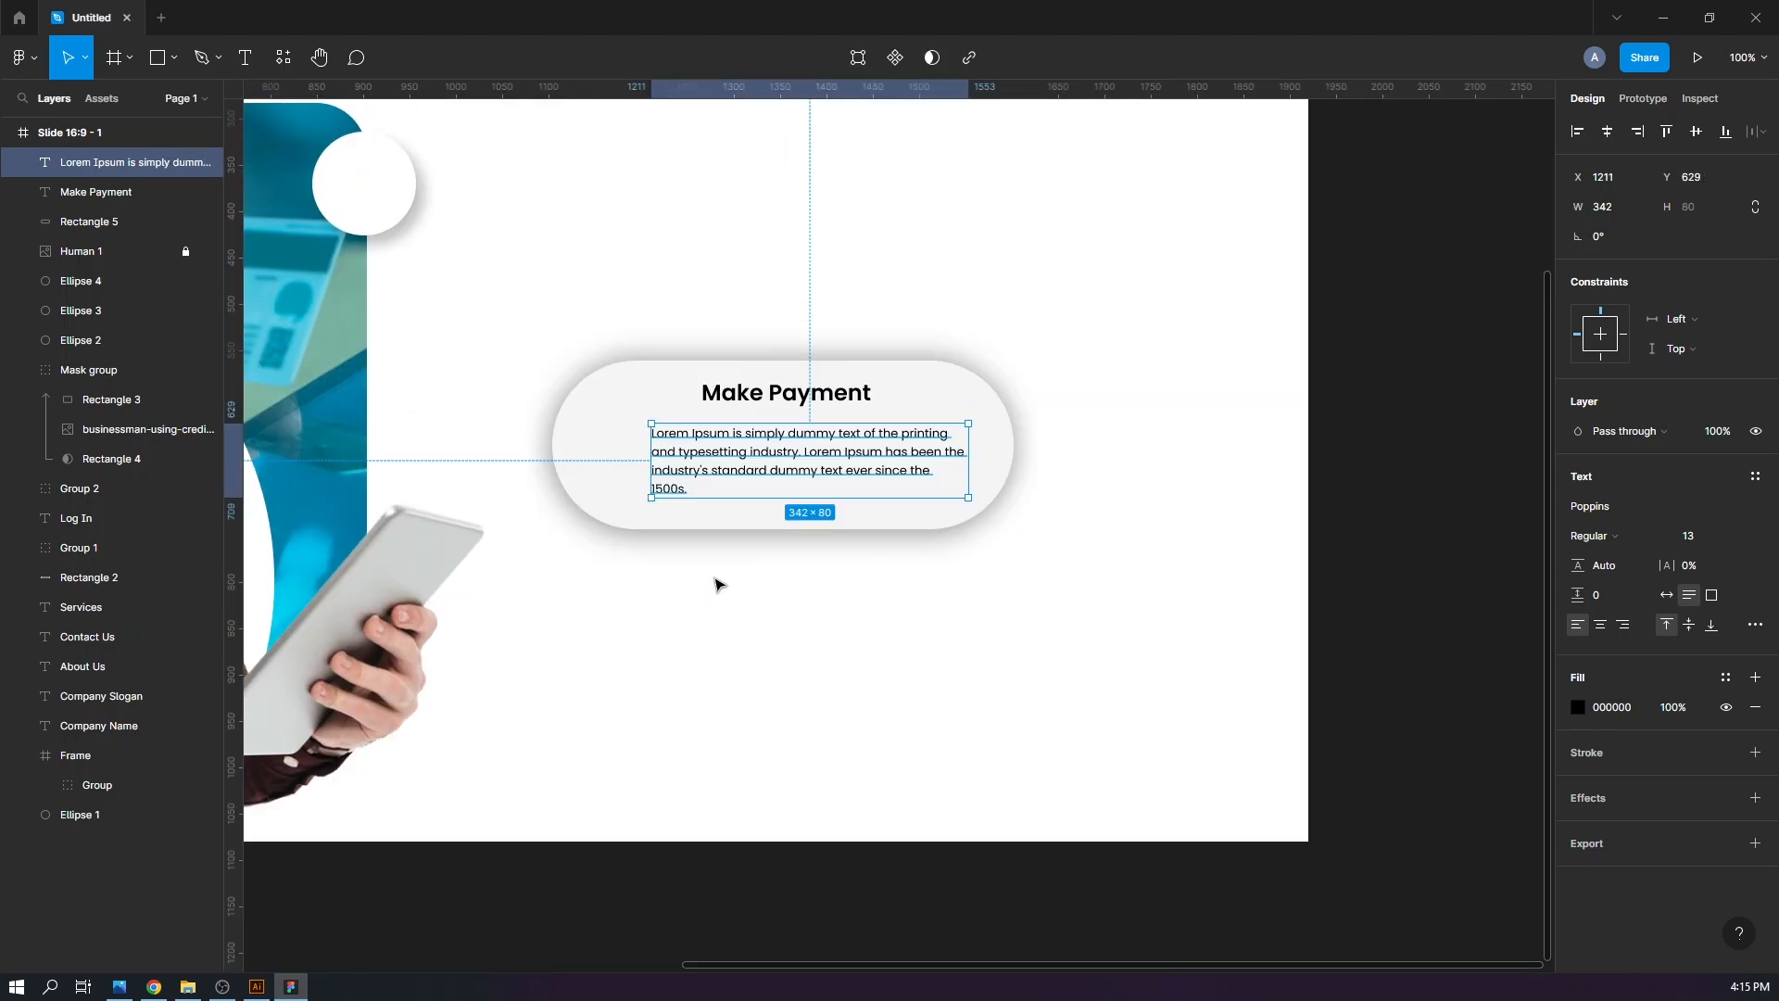
left_click_drag(747, 468, 762, 471)
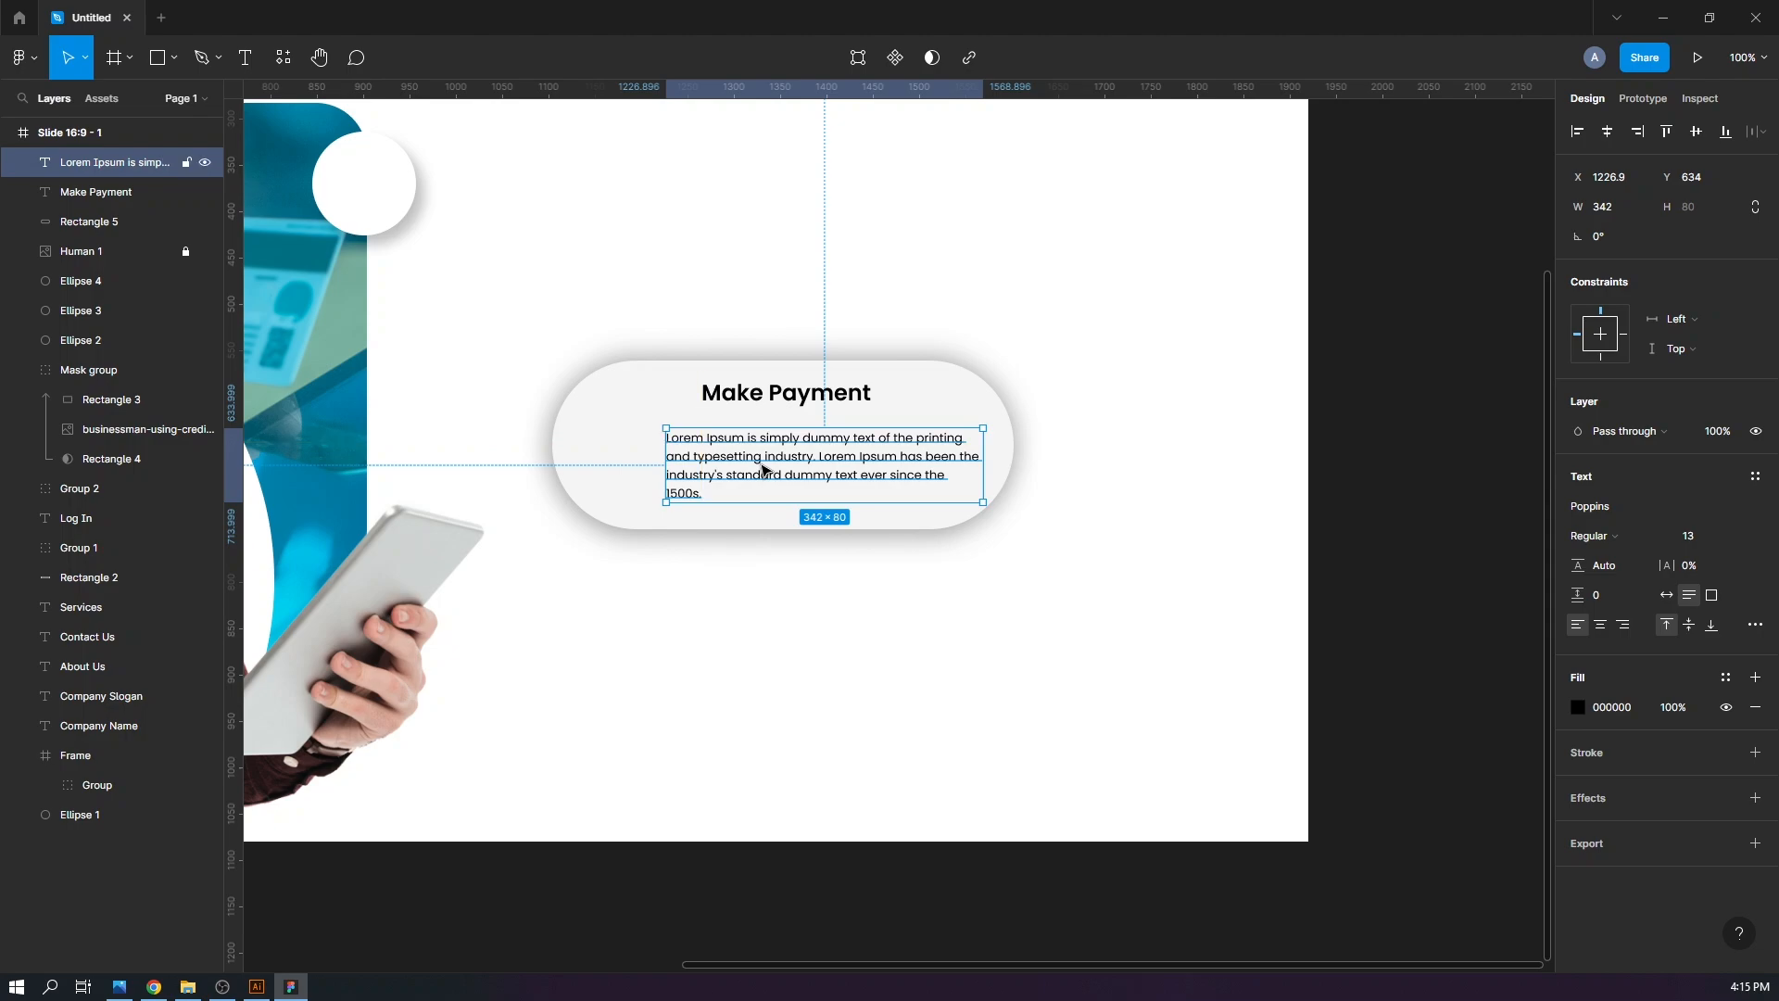
Reposition the heading and passage slightly right of the pill's centre, leaving the passage left-aligned close beneath the heading
left_click(1599, 624)
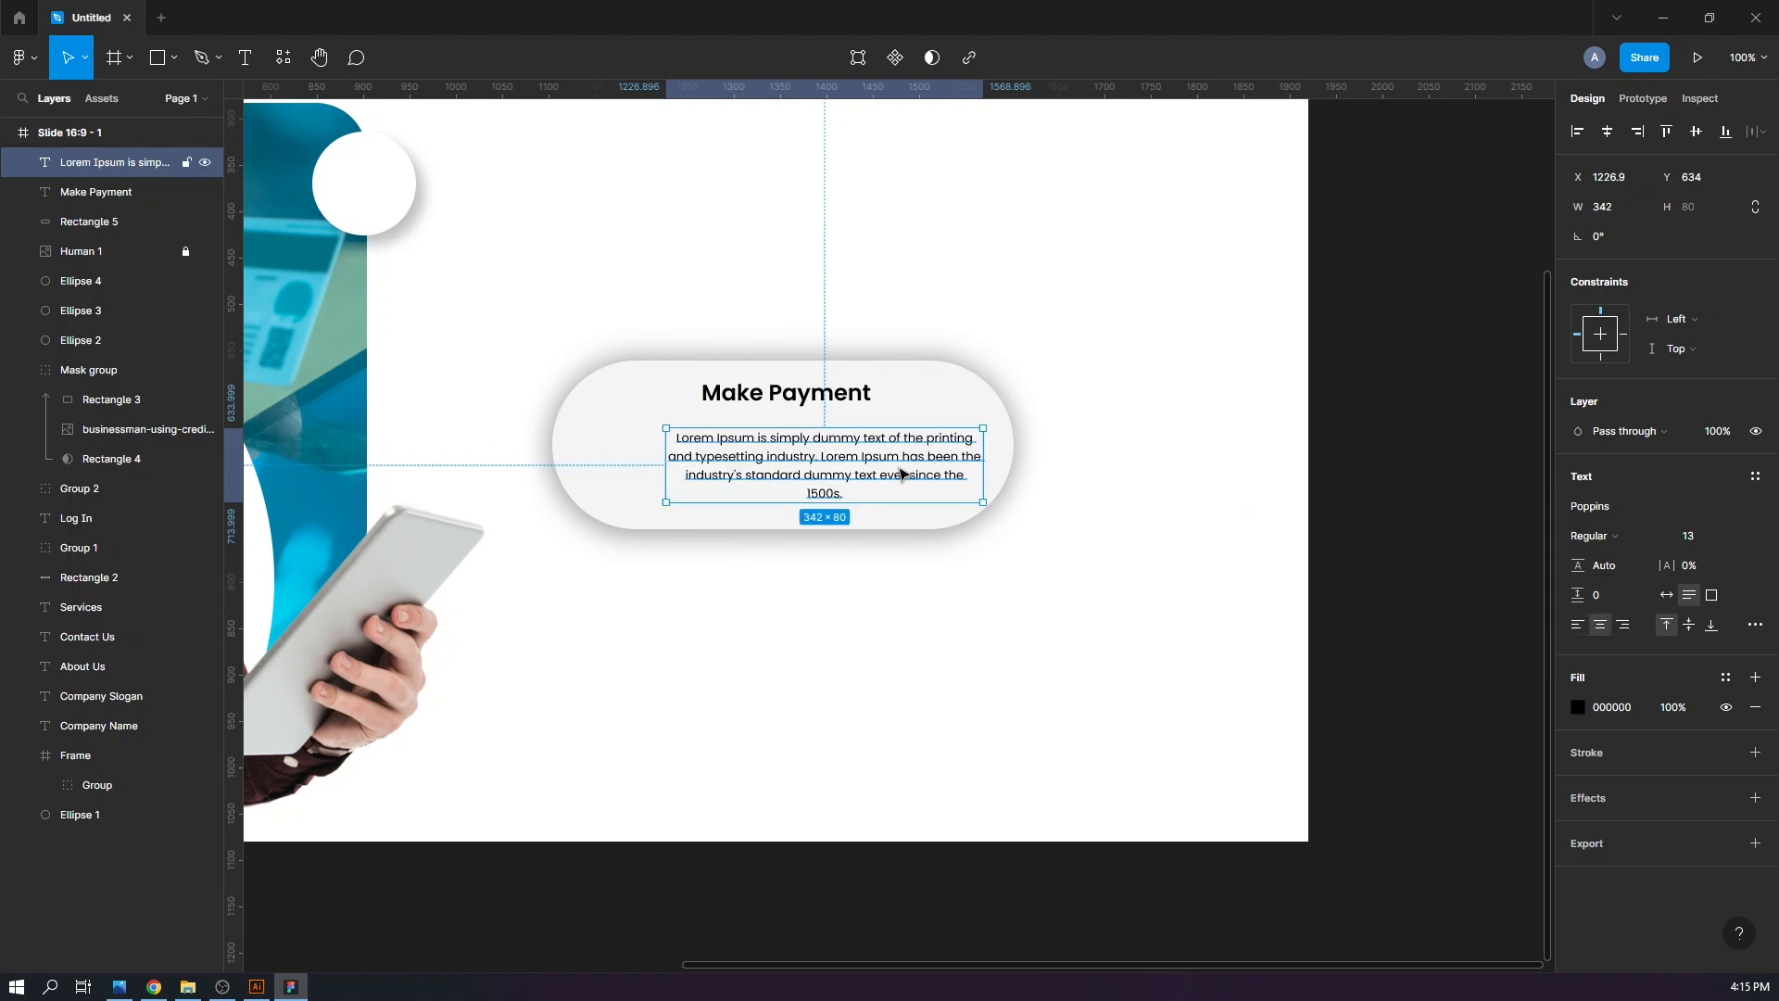
left_click_drag(884, 466, 860, 466)
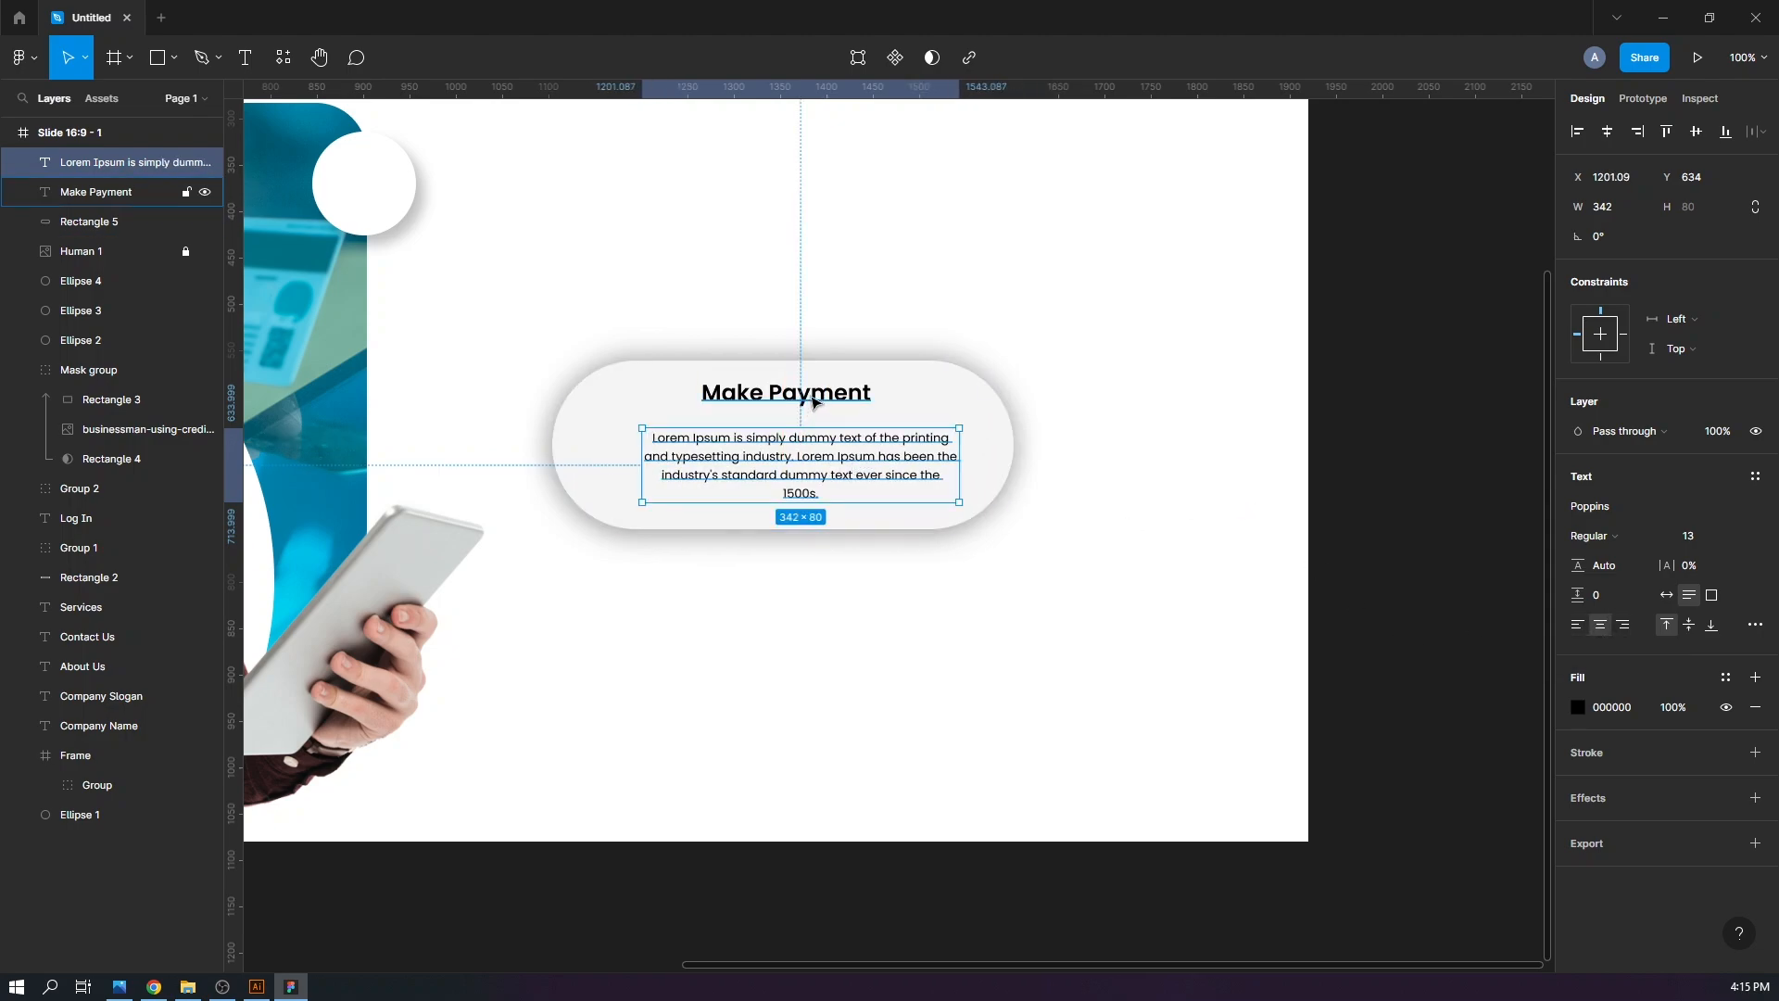
left_click_drag(788, 397, 803, 403)
left_click(921, 232)
left_click_drag(743, 471, 752, 471)
left_click_drag(768, 400, 776, 401)
left_click_drag(809, 468, 757, 457)
left_click(1577, 625)
left_click(290, 919)
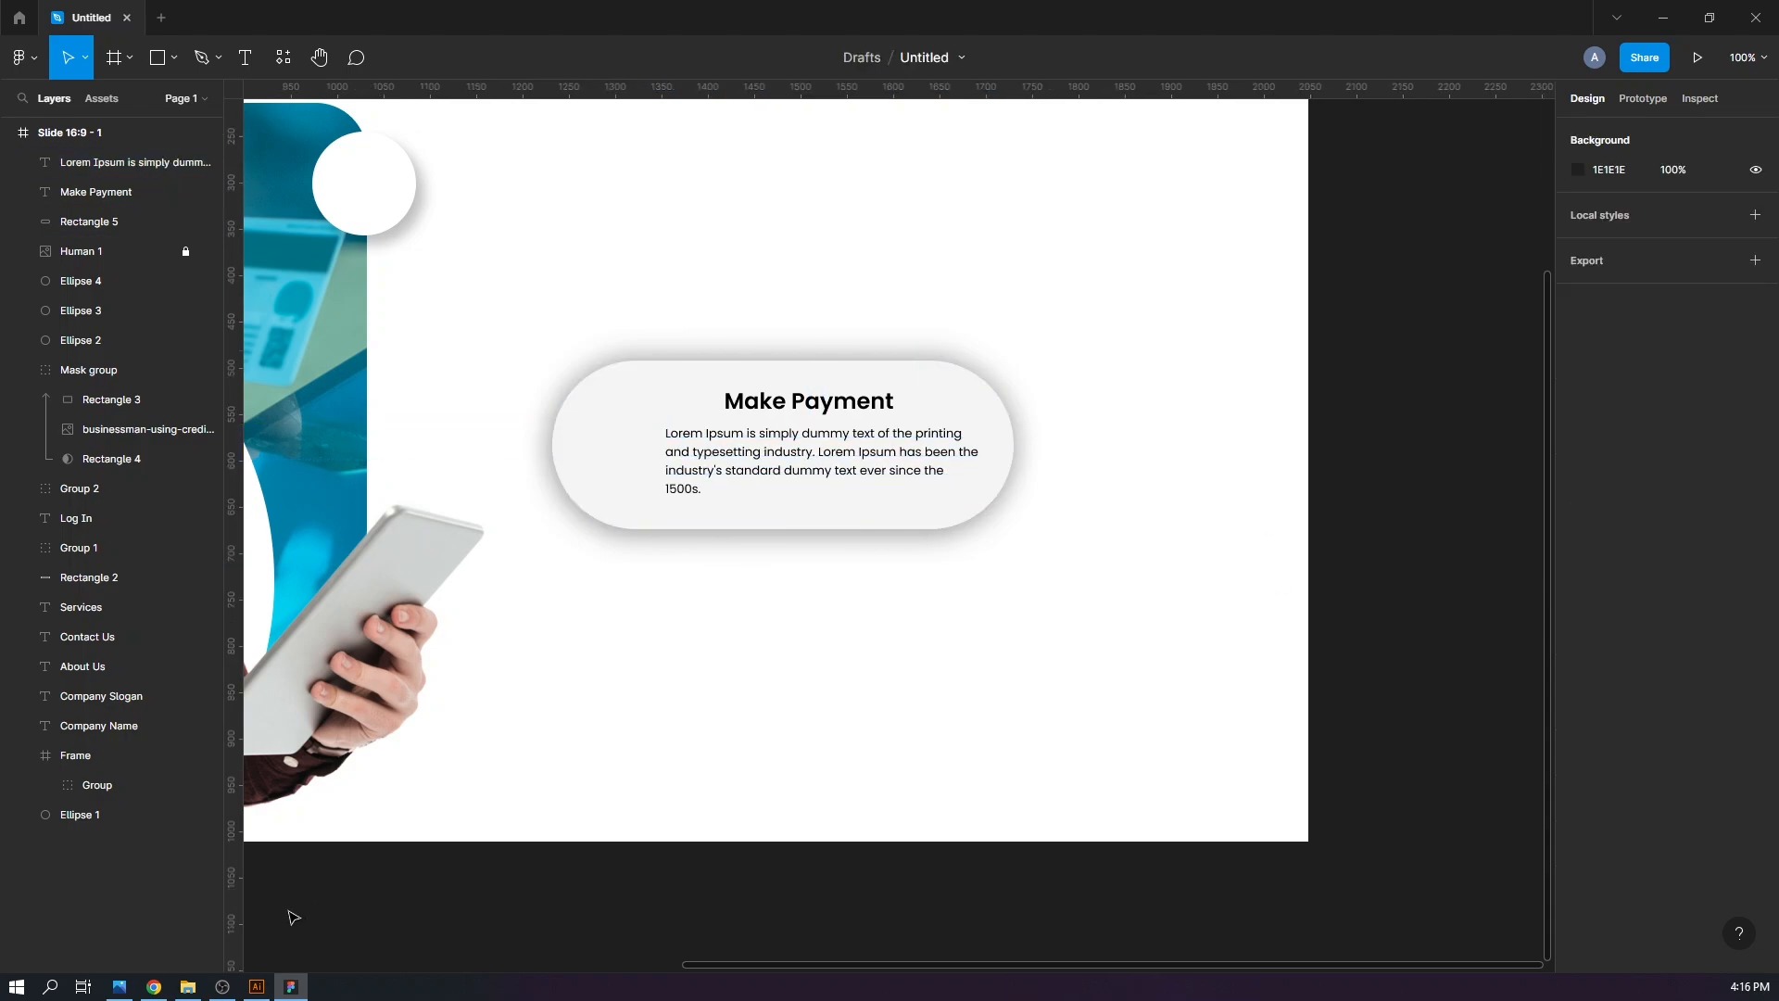
Copy the document-with-dollar icon from Illustrator, paste it in Figma and place it, scaled to about 63 × 63, left of the passage
left_click(258, 988)
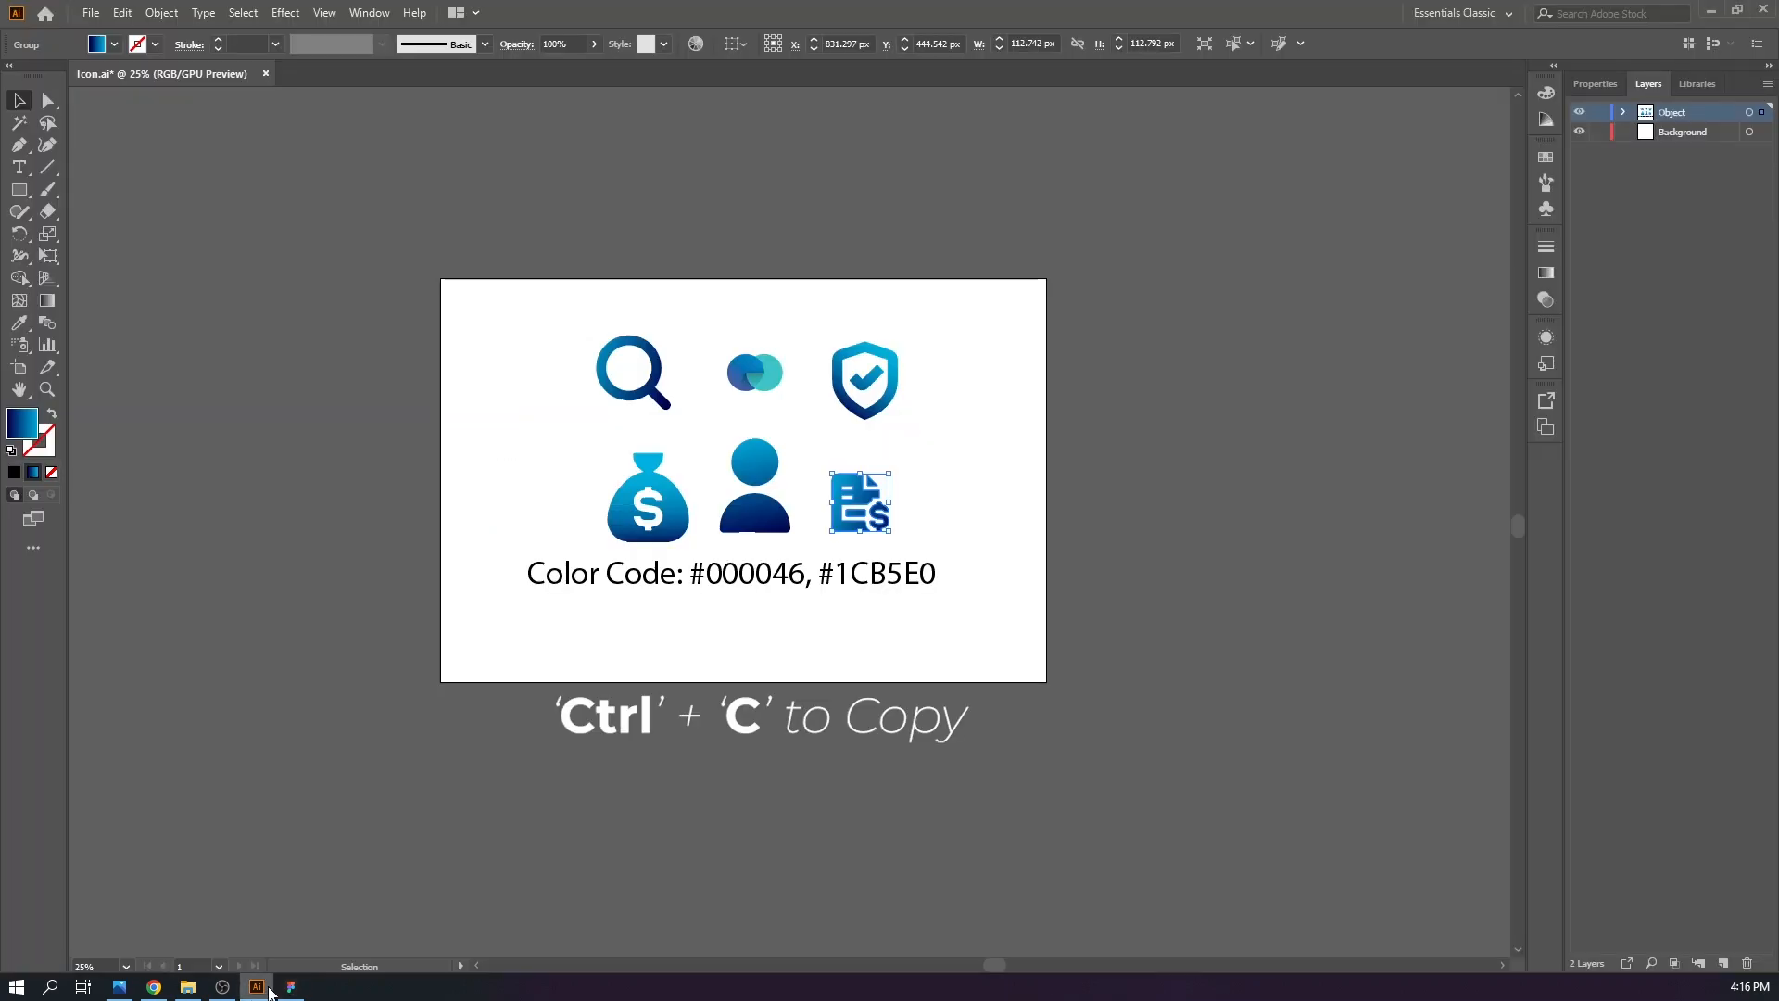
left_click(290, 986)
key("ctrl+v")
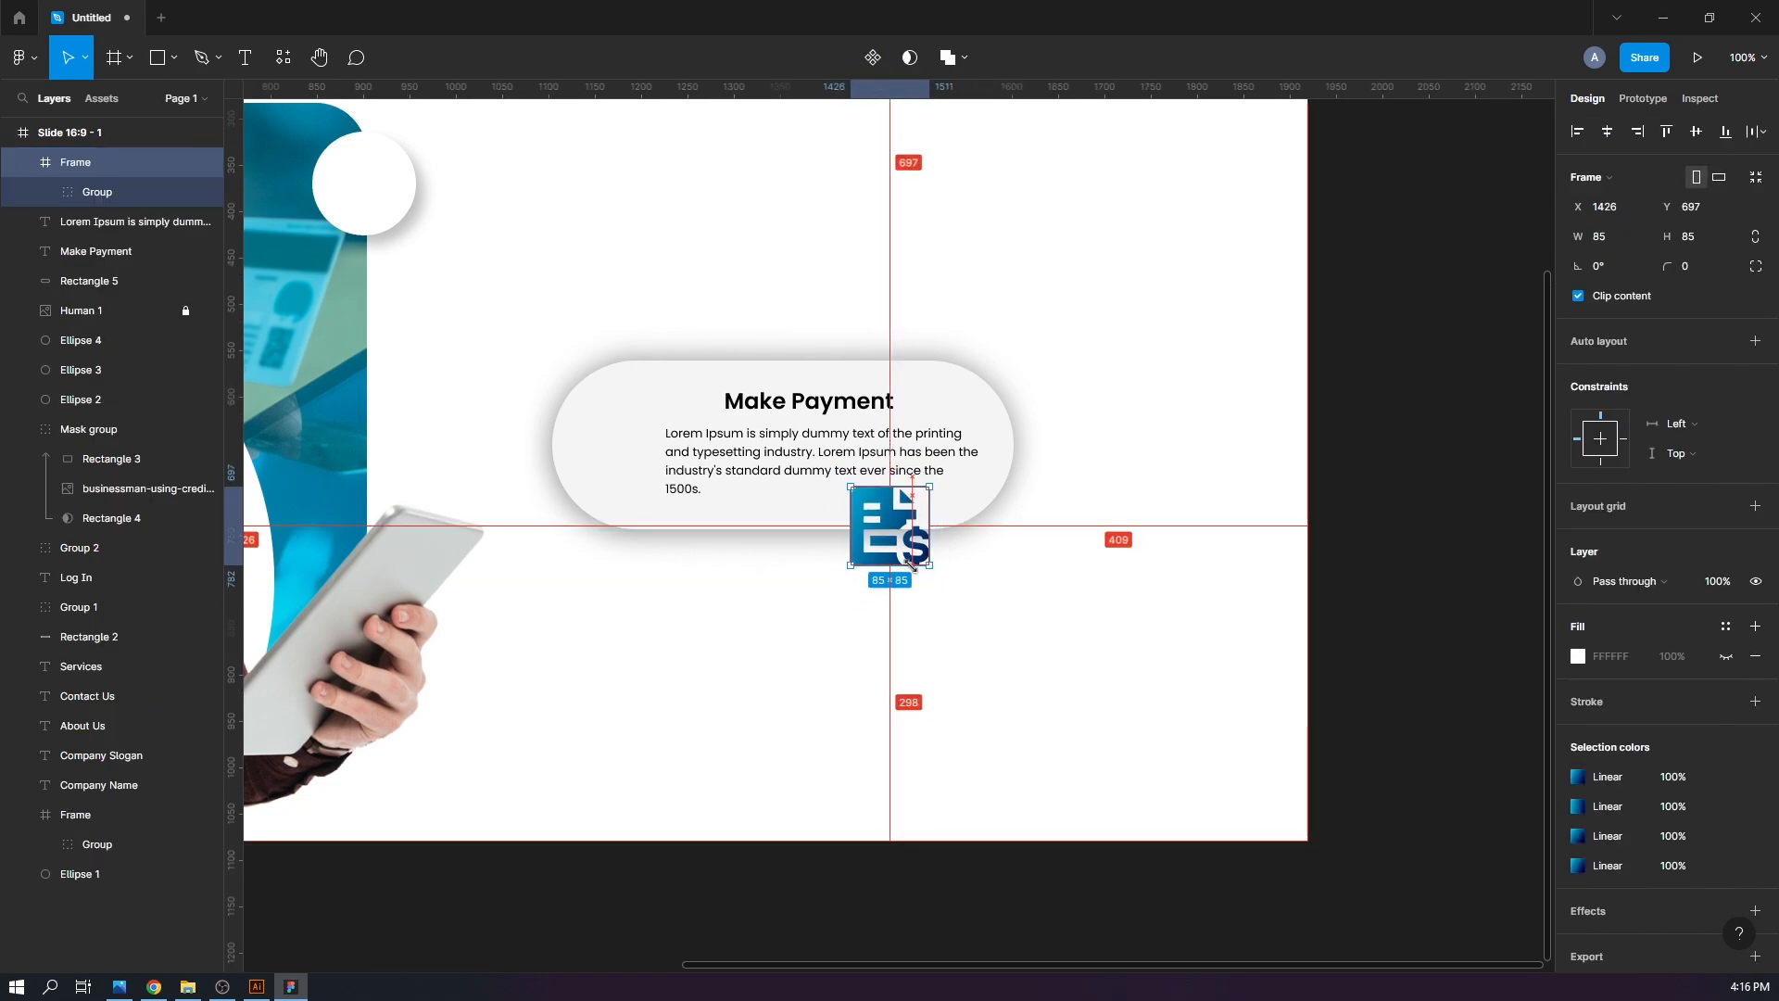
left_click_drag(908, 561, 628, 472)
left_click(985, 579)
Group the "Make Payment" heading, the passage, the icon and the pill into one card
key("ctrl+minus")
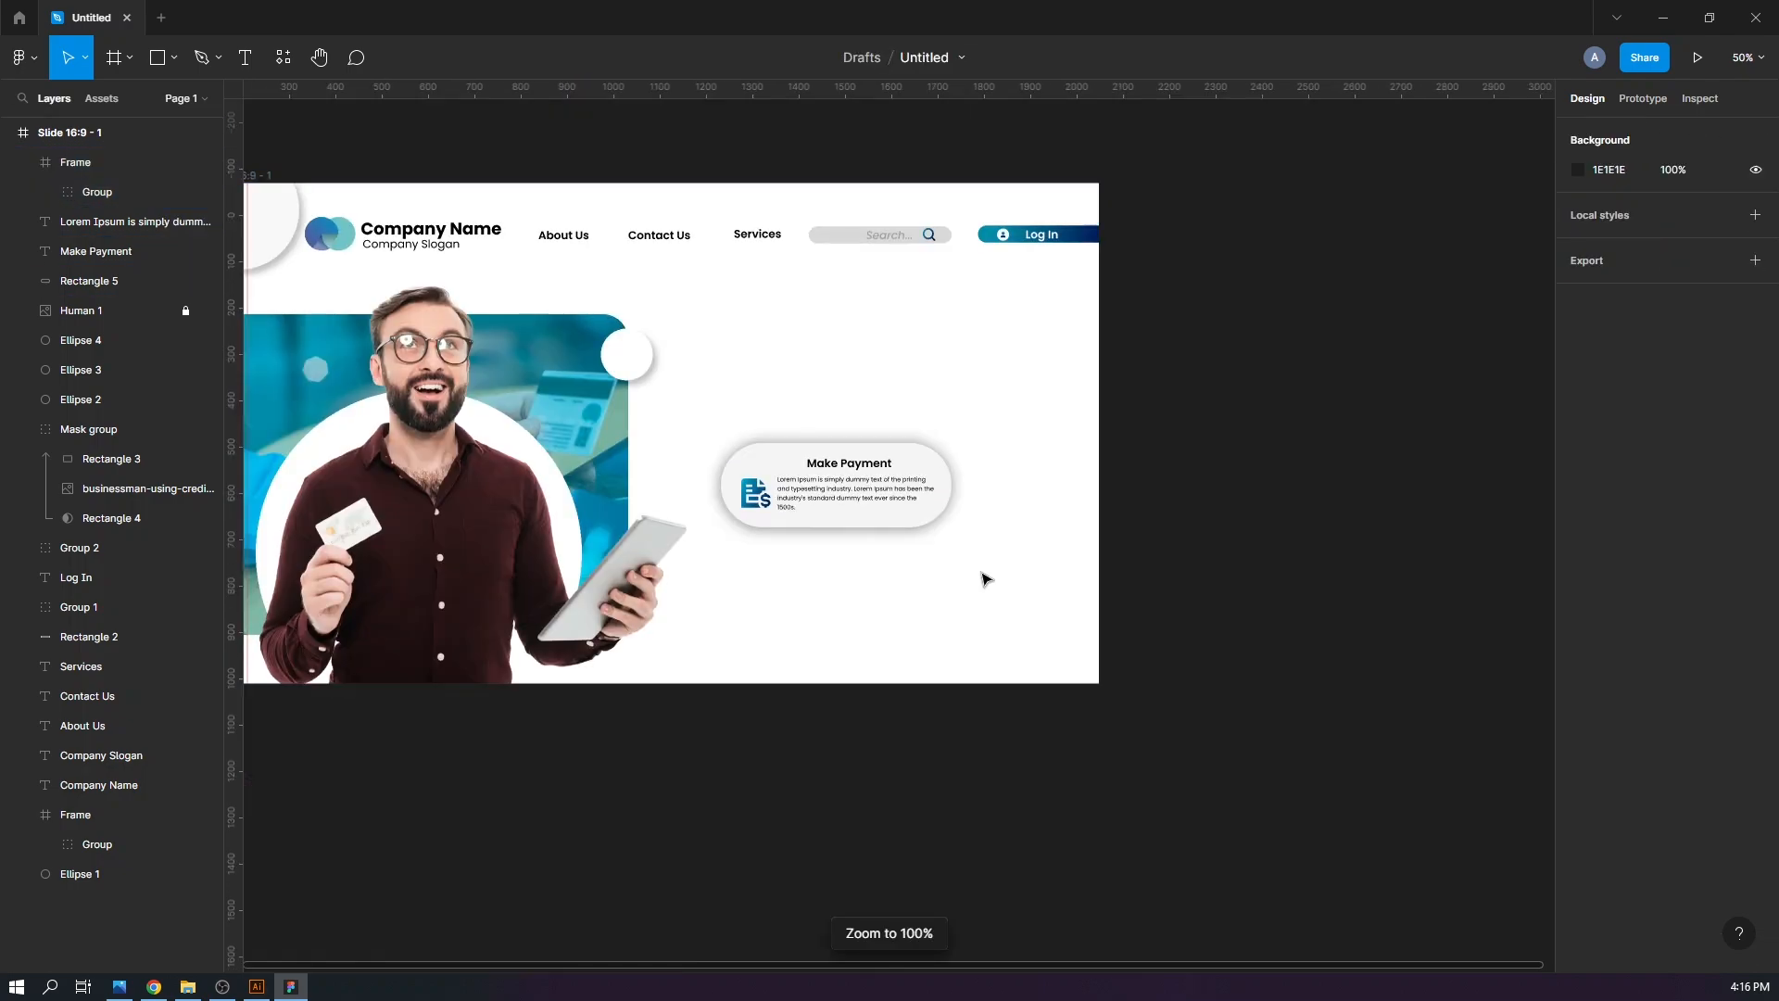
left_click(850, 465)
left_click(894, 489, "shift")
left_click(752, 489, "shift")
left_click(731, 486, "shift")
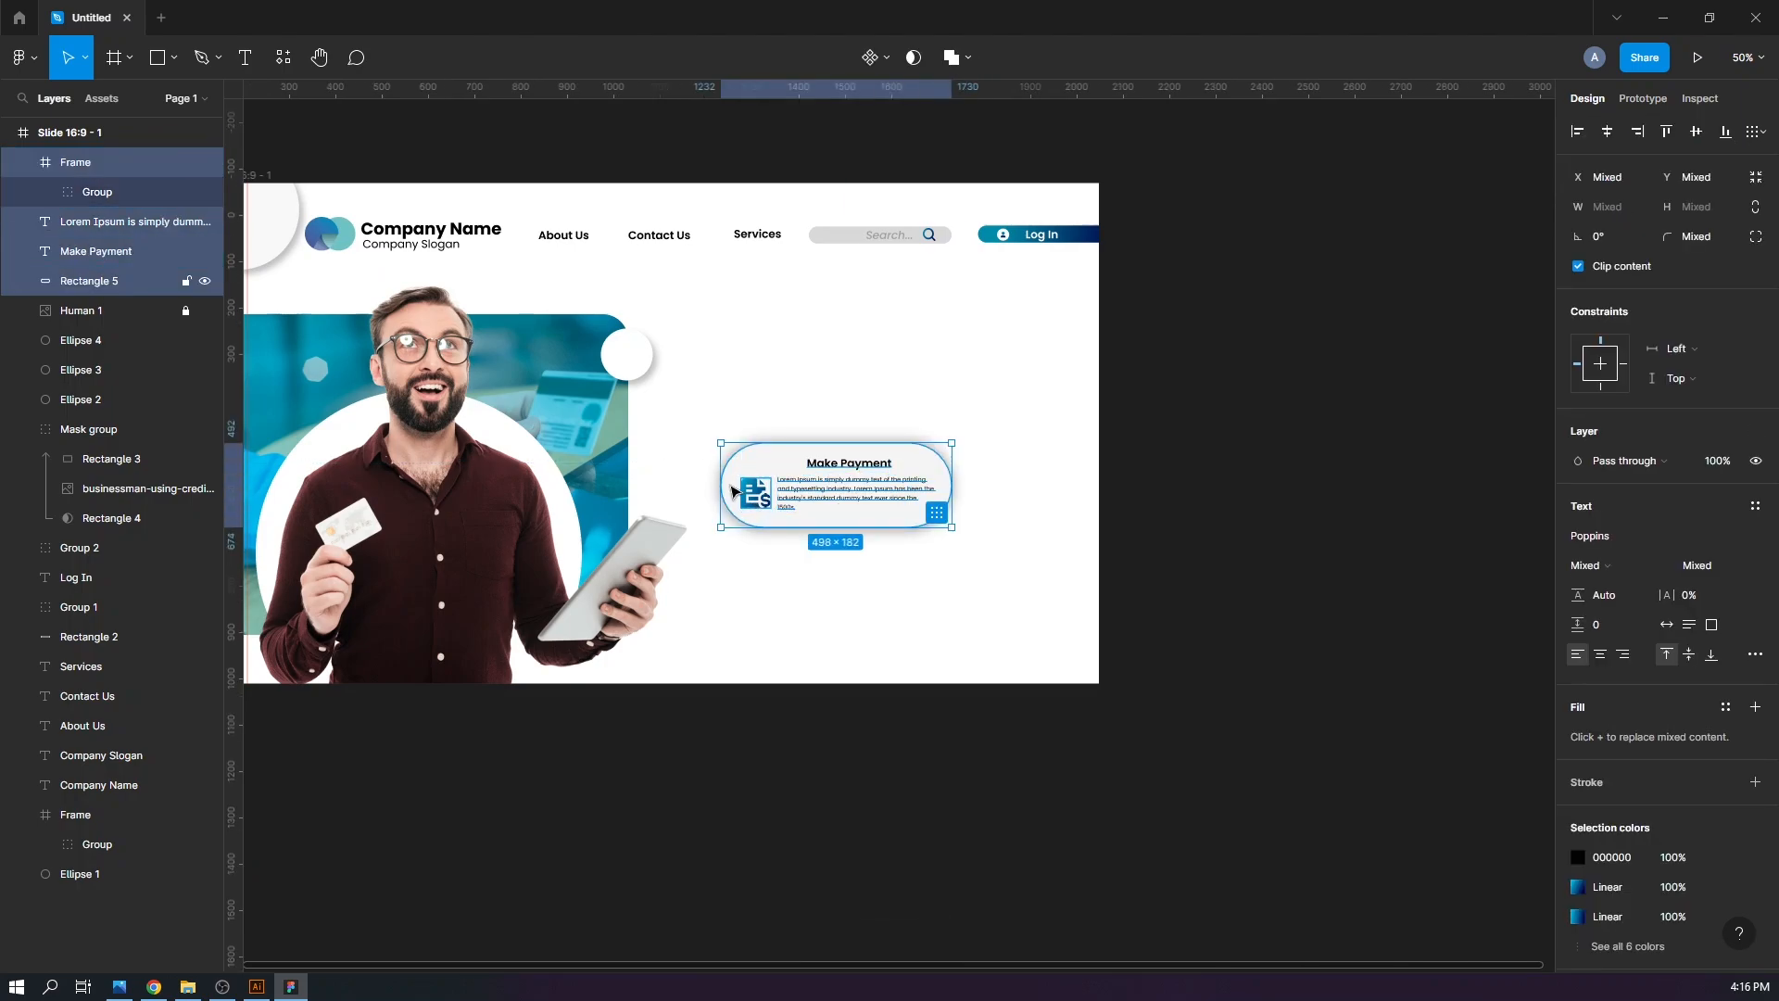
key("ctrl+g")
Try the grouped card over the man's lower body and return it to the blank area beside the tablet
left_click_drag(718, 602, 853, 569)
left_click_drag(936, 467, 526, 608)
left_click_drag(666, 635, 1025, 484)
key("ctrl+z")
left_click(836, 574)
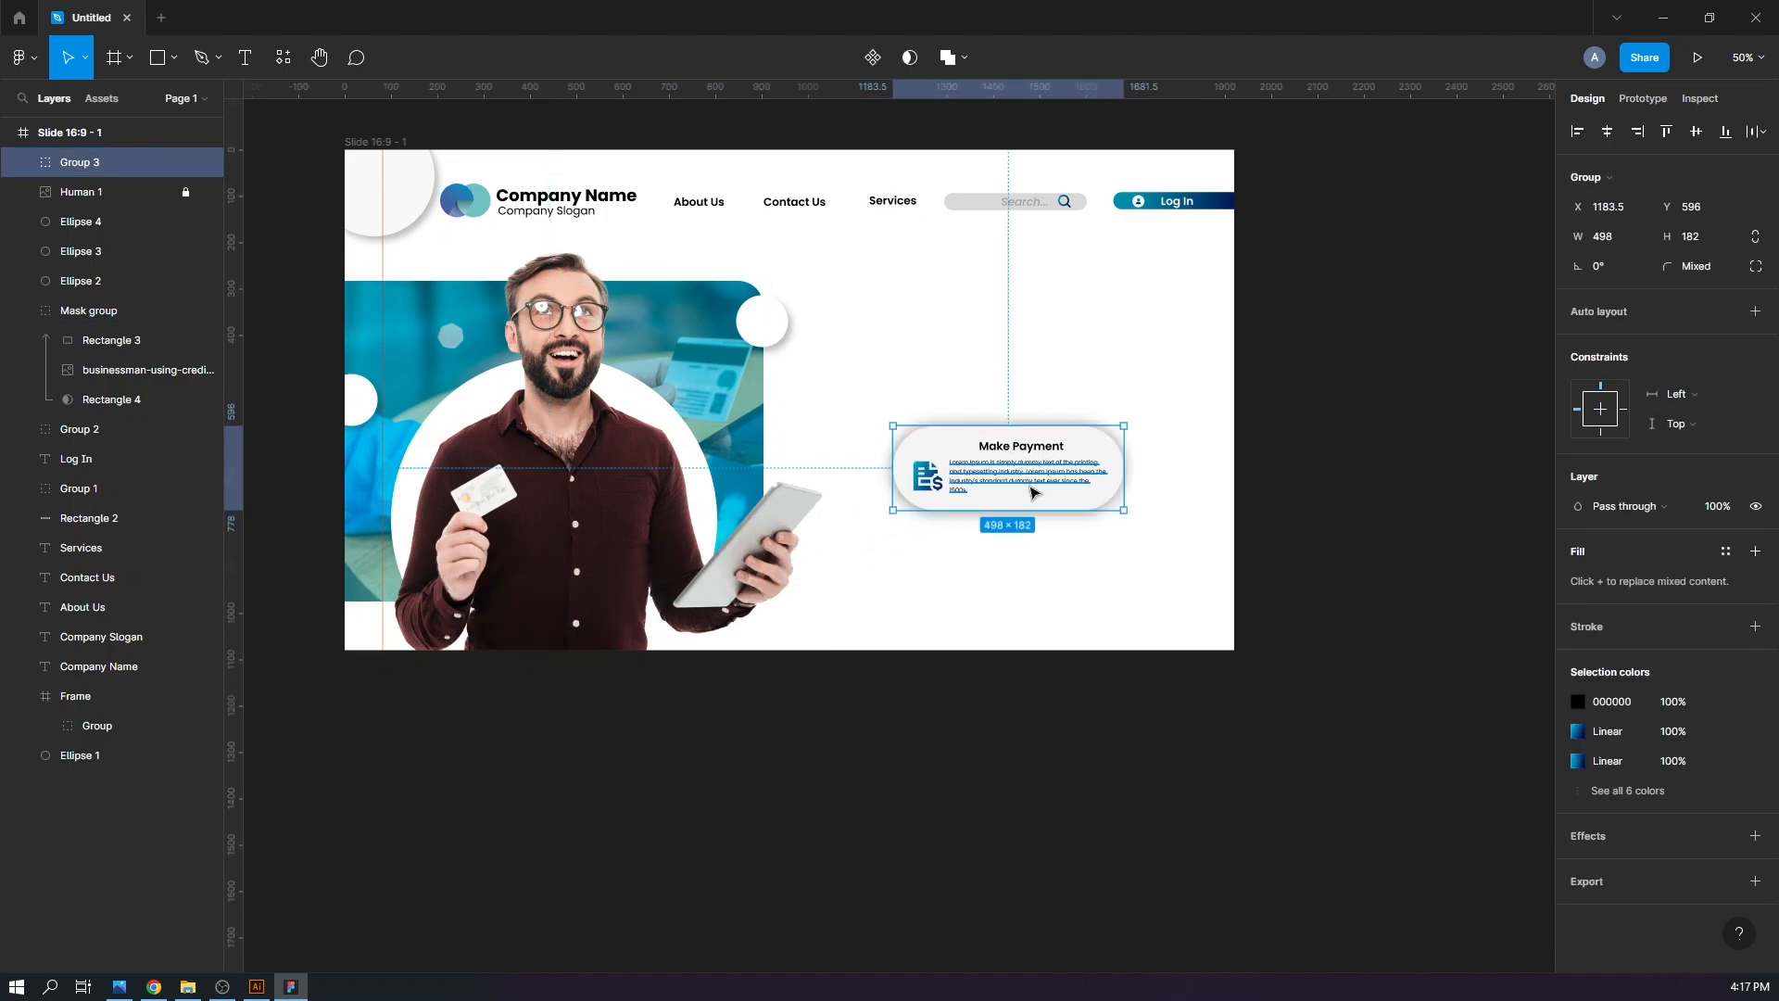
Narrow the passage's text box inside the card and shift the passage, heading and icon closer to the pill's centre
key("shift+0")
left_click_drag(1106, 573, 834, 629)
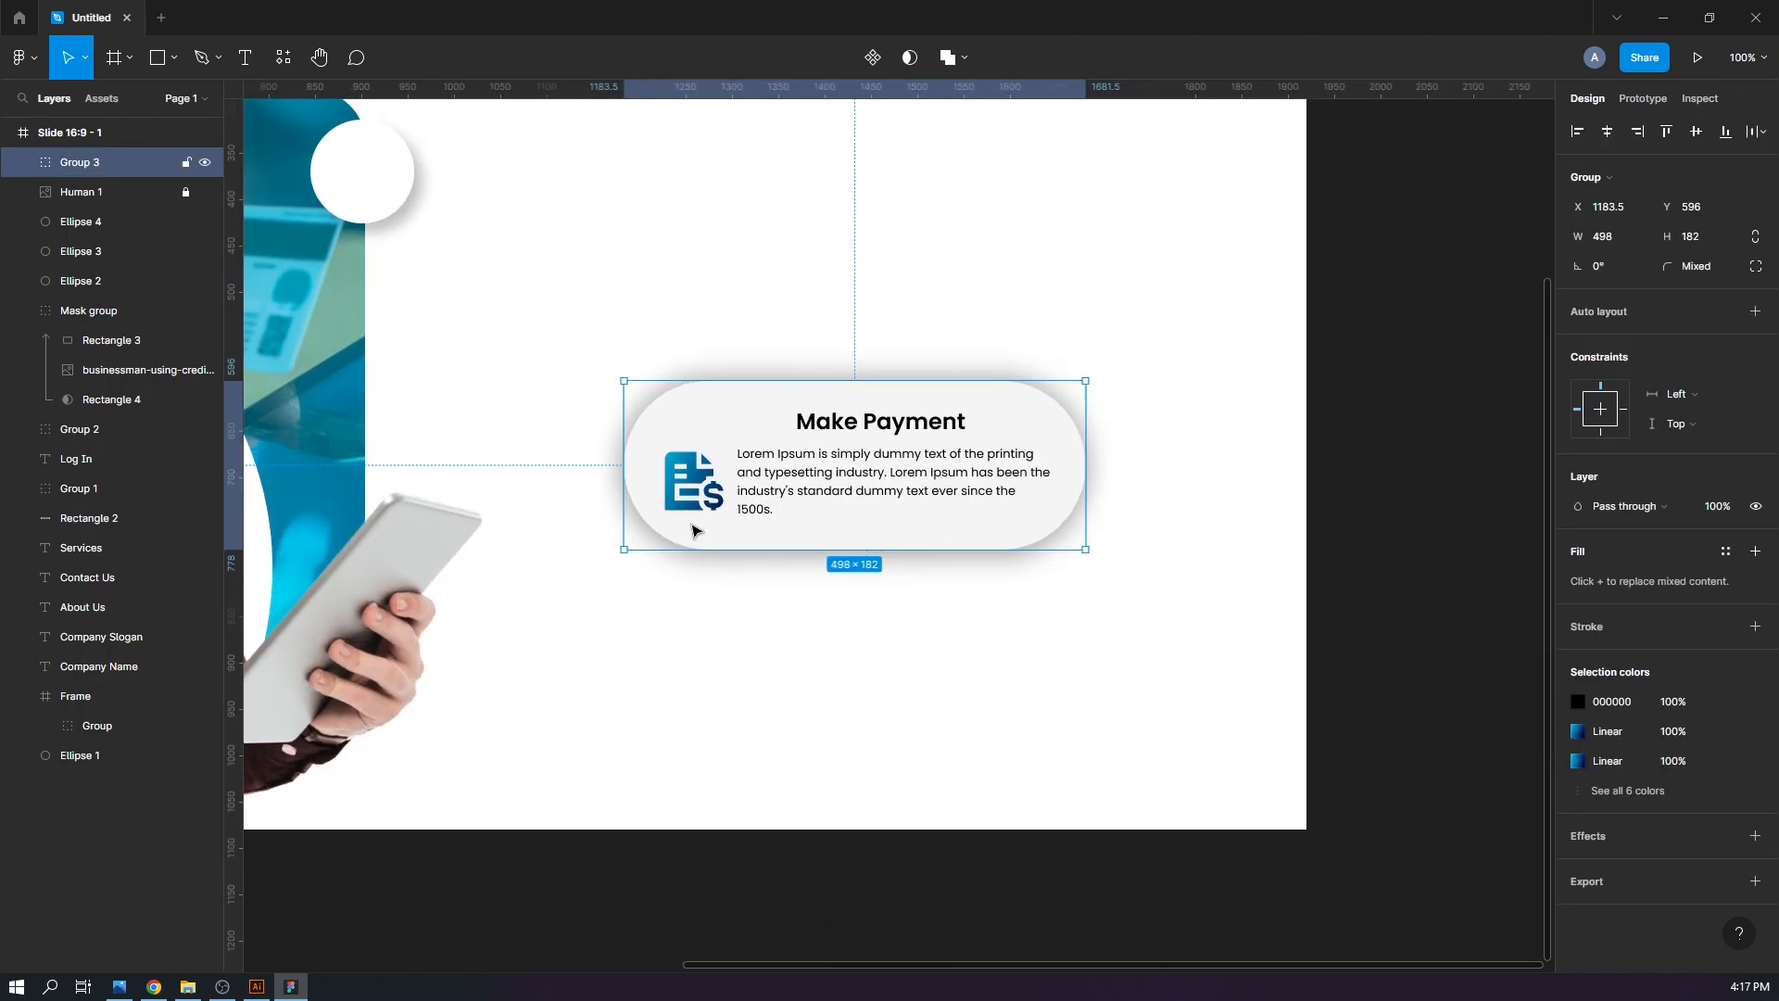
double_click(842, 472)
left_click_drag(1051, 490, 1002, 489)
left_click_drag(822, 491, 840, 489)
left_click_drag(808, 424, 798, 427)
left_click_drag(704, 487, 720, 479)
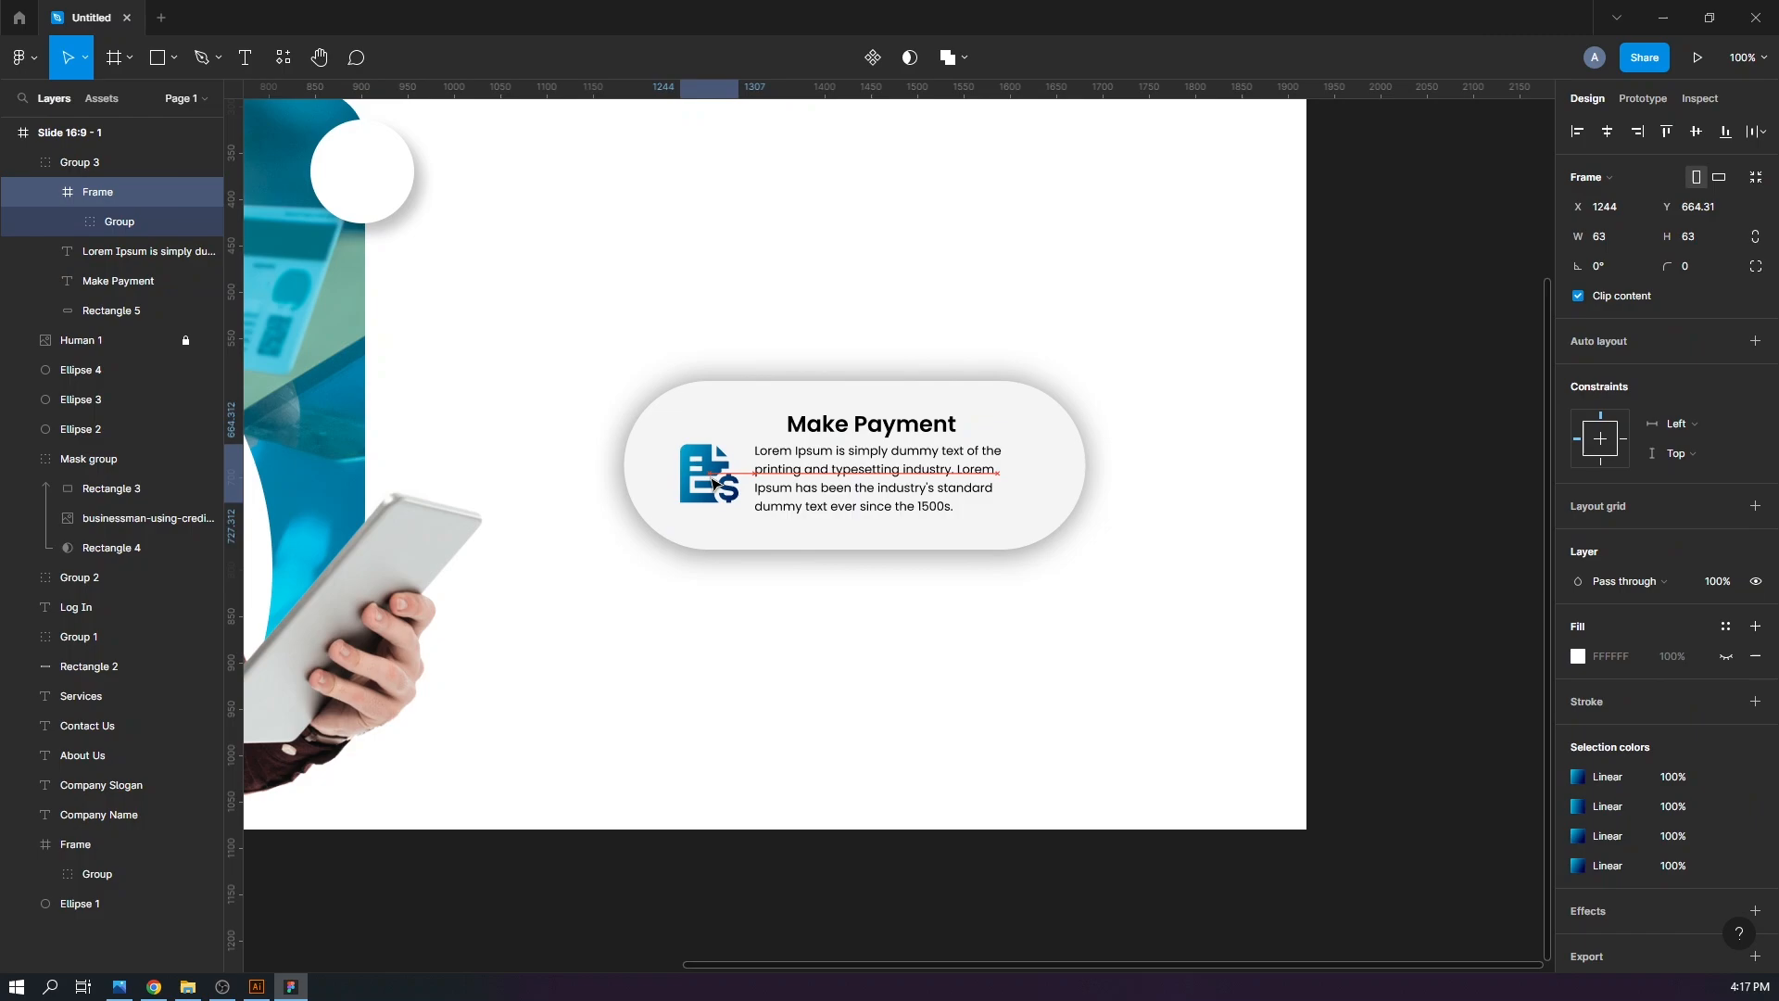
Resize the card's pill to about 403 × 147 and move it onto the lower part of the man's shirt
left_click(1073, 479)
left_click_drag(1065, 546, 1034, 729)
left_click_drag(892, 763, 1152, 711)
key("ctrl+minus")
left_click_drag(642, 715, 870, 723)
key("ctrl+equal")
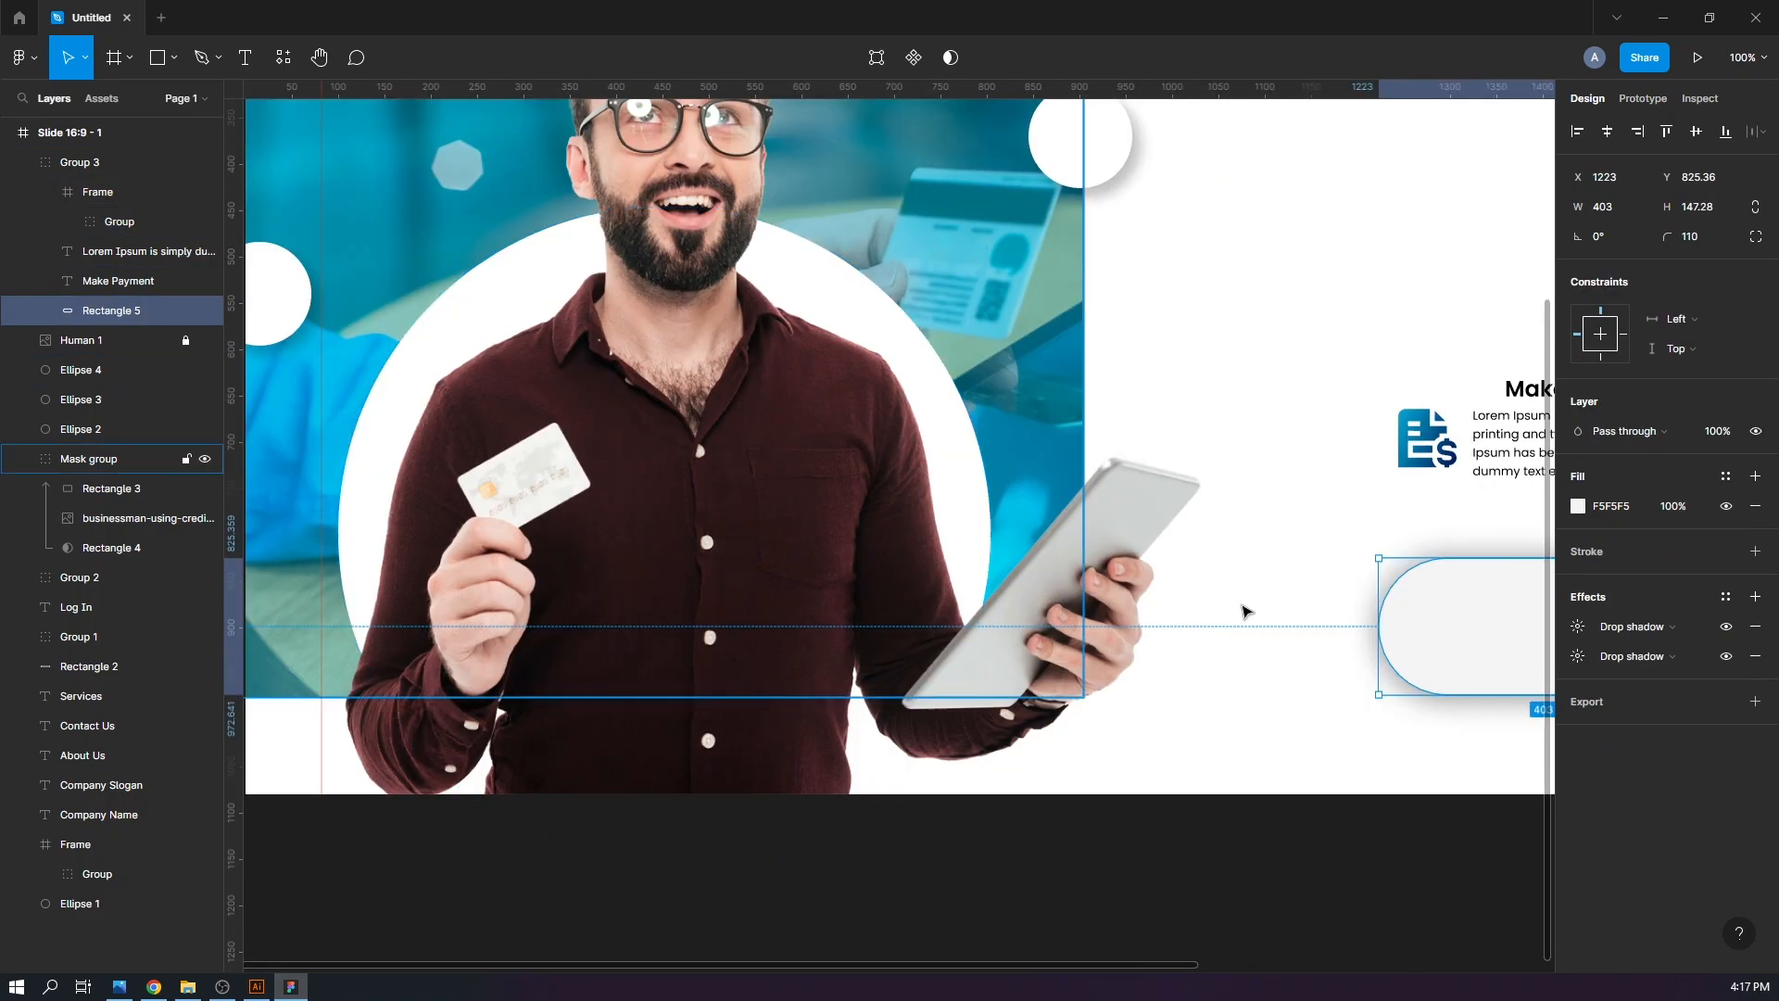
left_click_drag(1469, 623, 731, 659)
left_click_drag(1457, 627, 1271, 628)
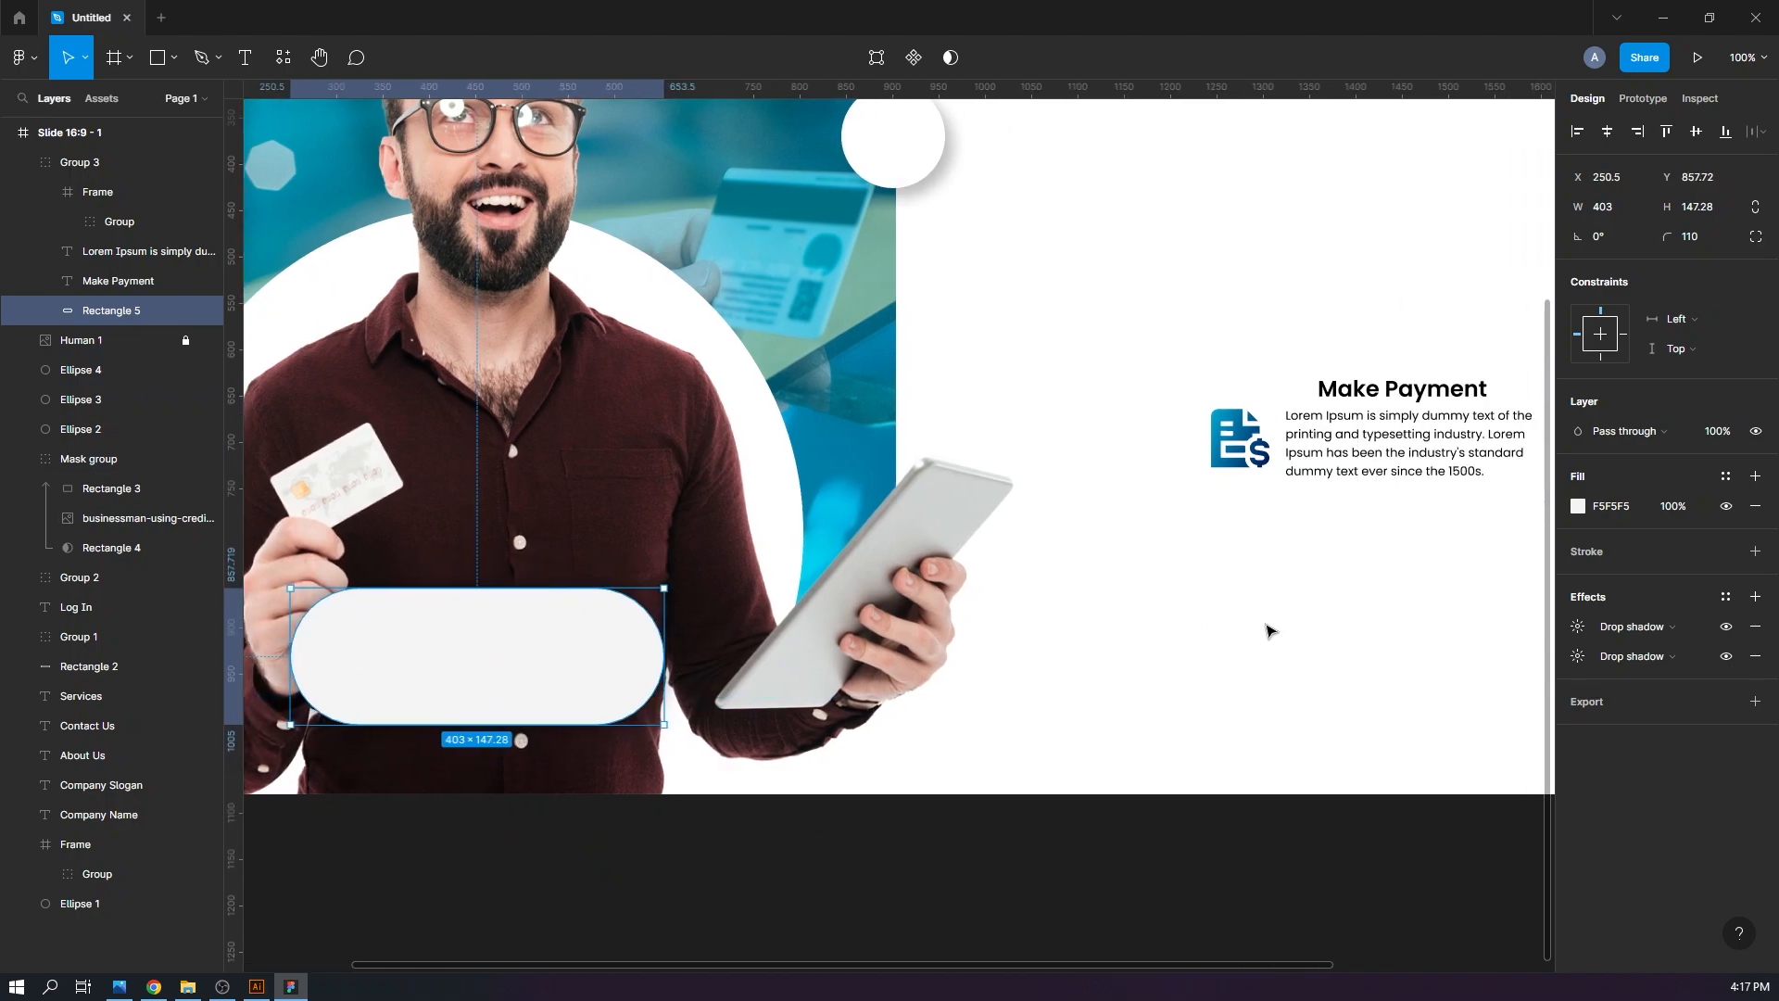
Group the icon, passage and heading, move them onto the relocated pill and centre them with it horizontally
left_click(1245, 443)
left_click(1350, 436, "shift")
left_click(1369, 399, "shift")
key("ctrl+g")
left_click_drag(1369, 398, 479, 629)
left_click(315, 635, "shift")
left_click(1608, 133)
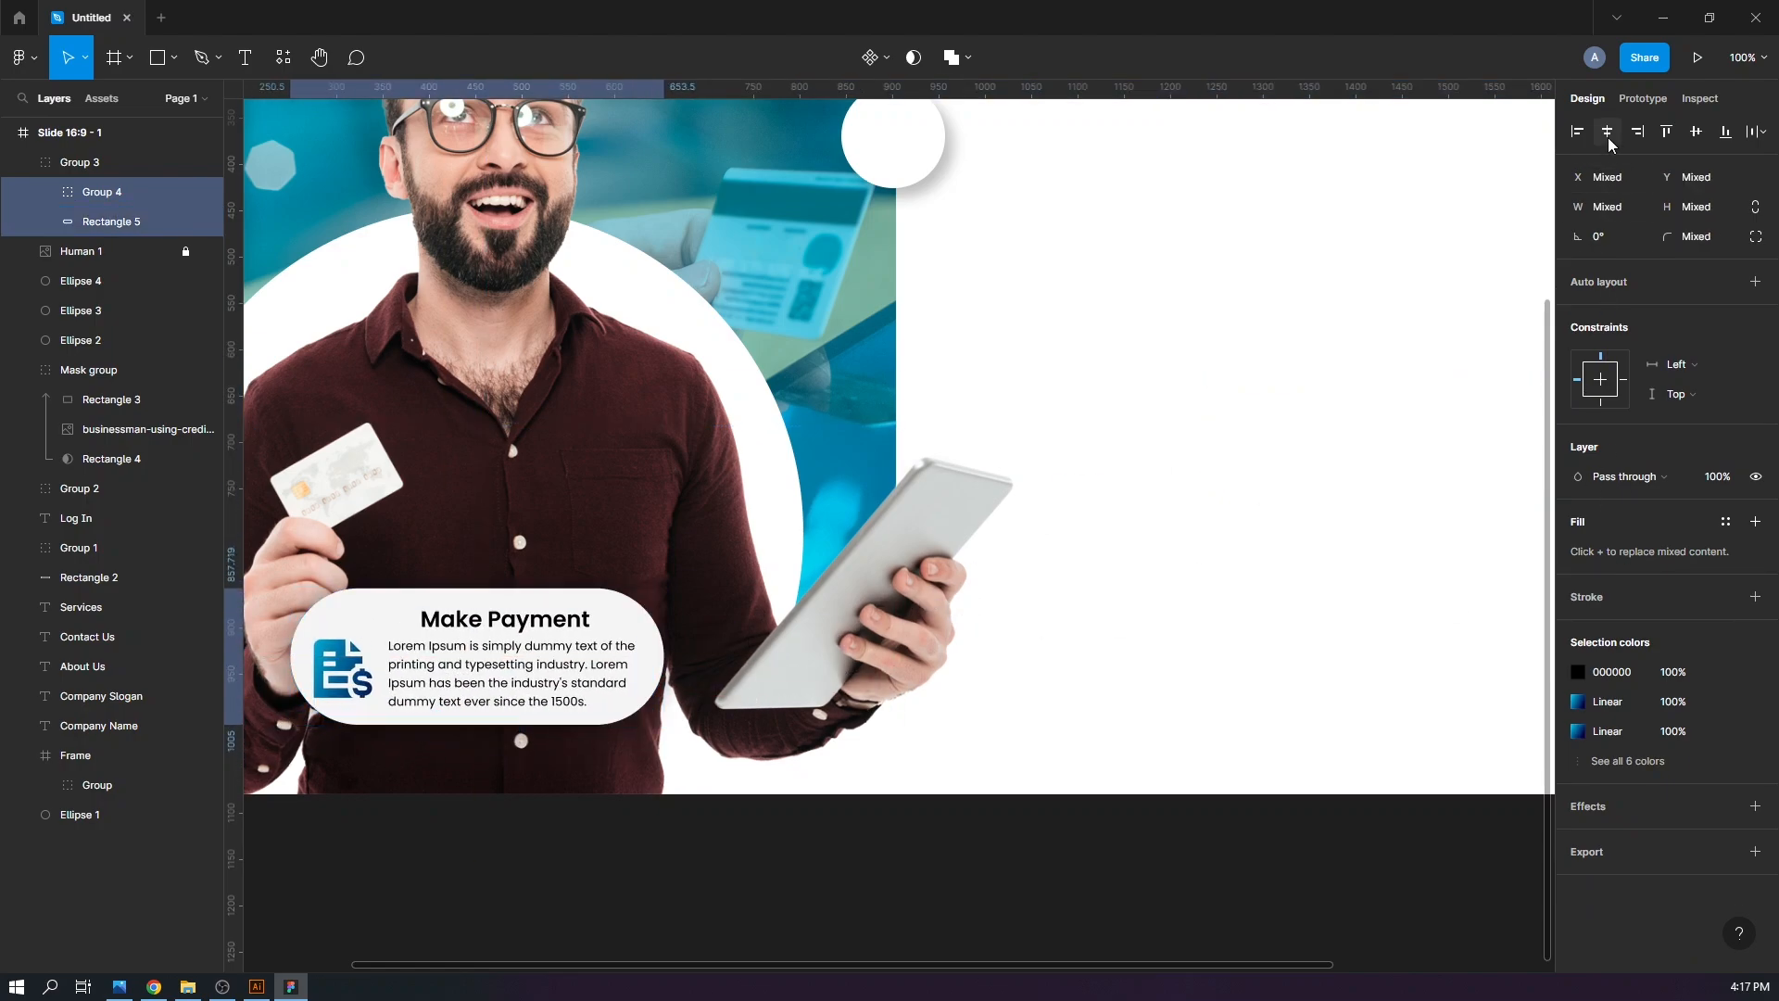
left_click(1239, 504)
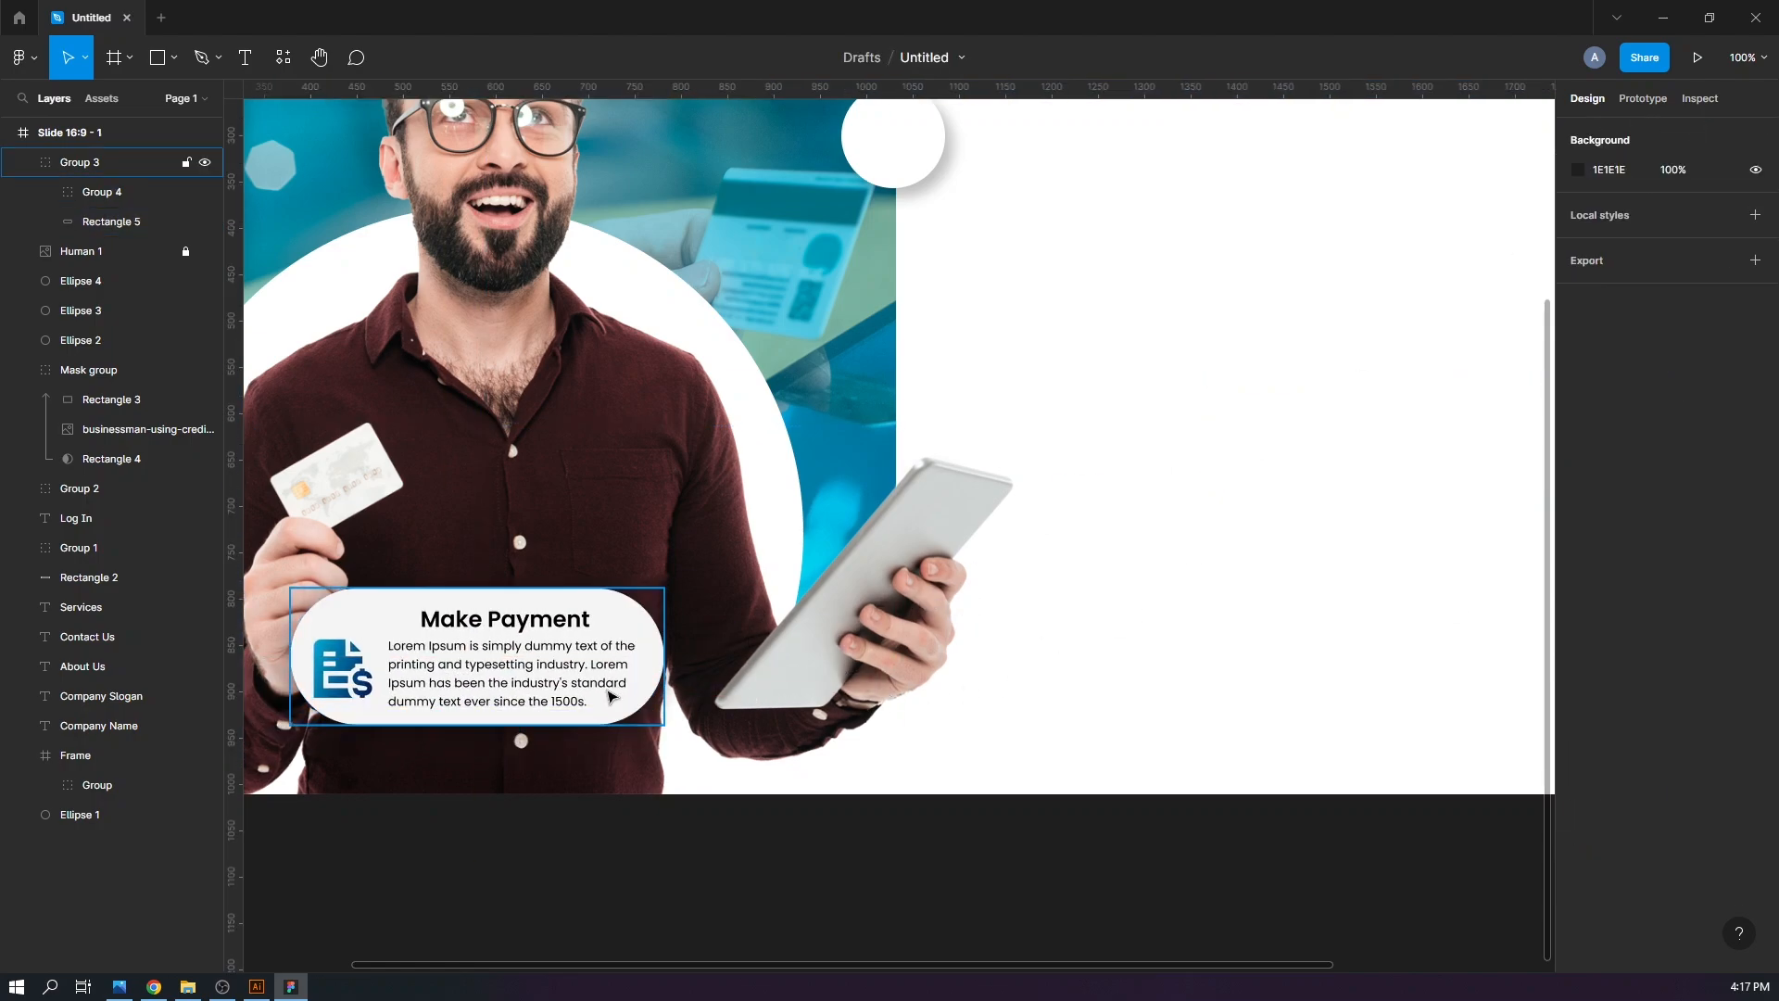
Nudge the document icon slightly upward inside the "Make Payment" card
double_click(351, 677)
double_click(350, 676)
key("Up")
key("Up")
key("Up")
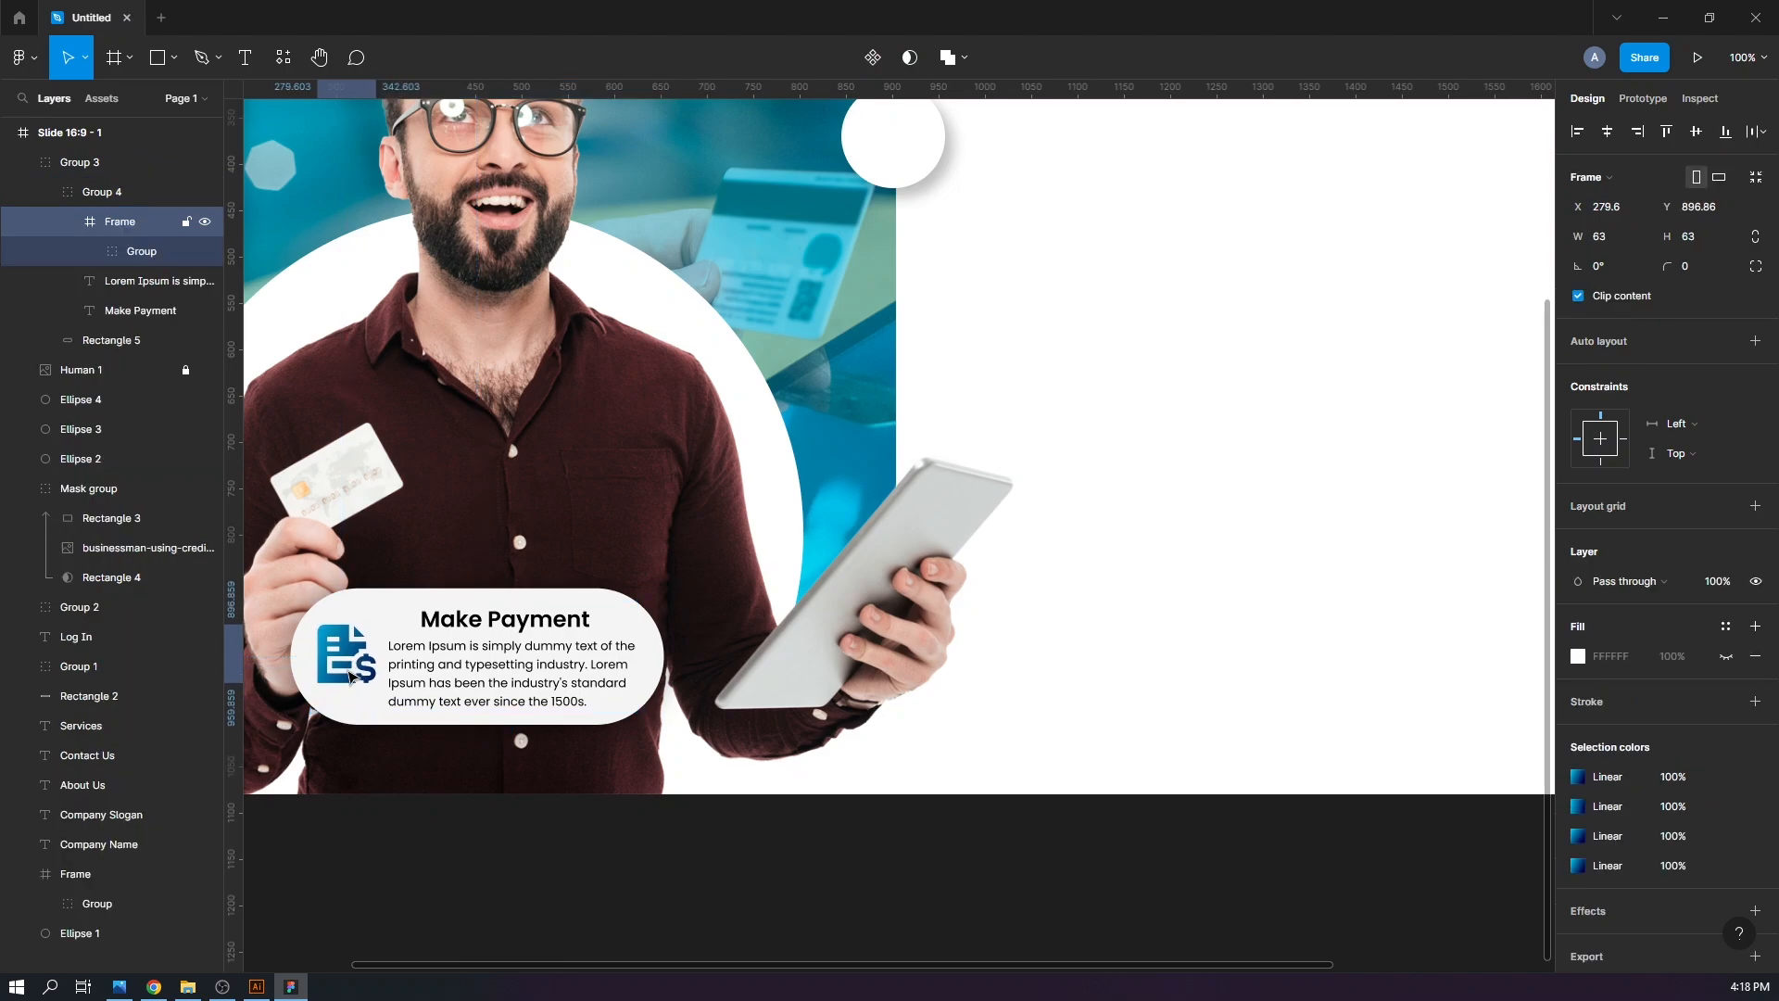
key("shift+1")
left_click(1024, 556)
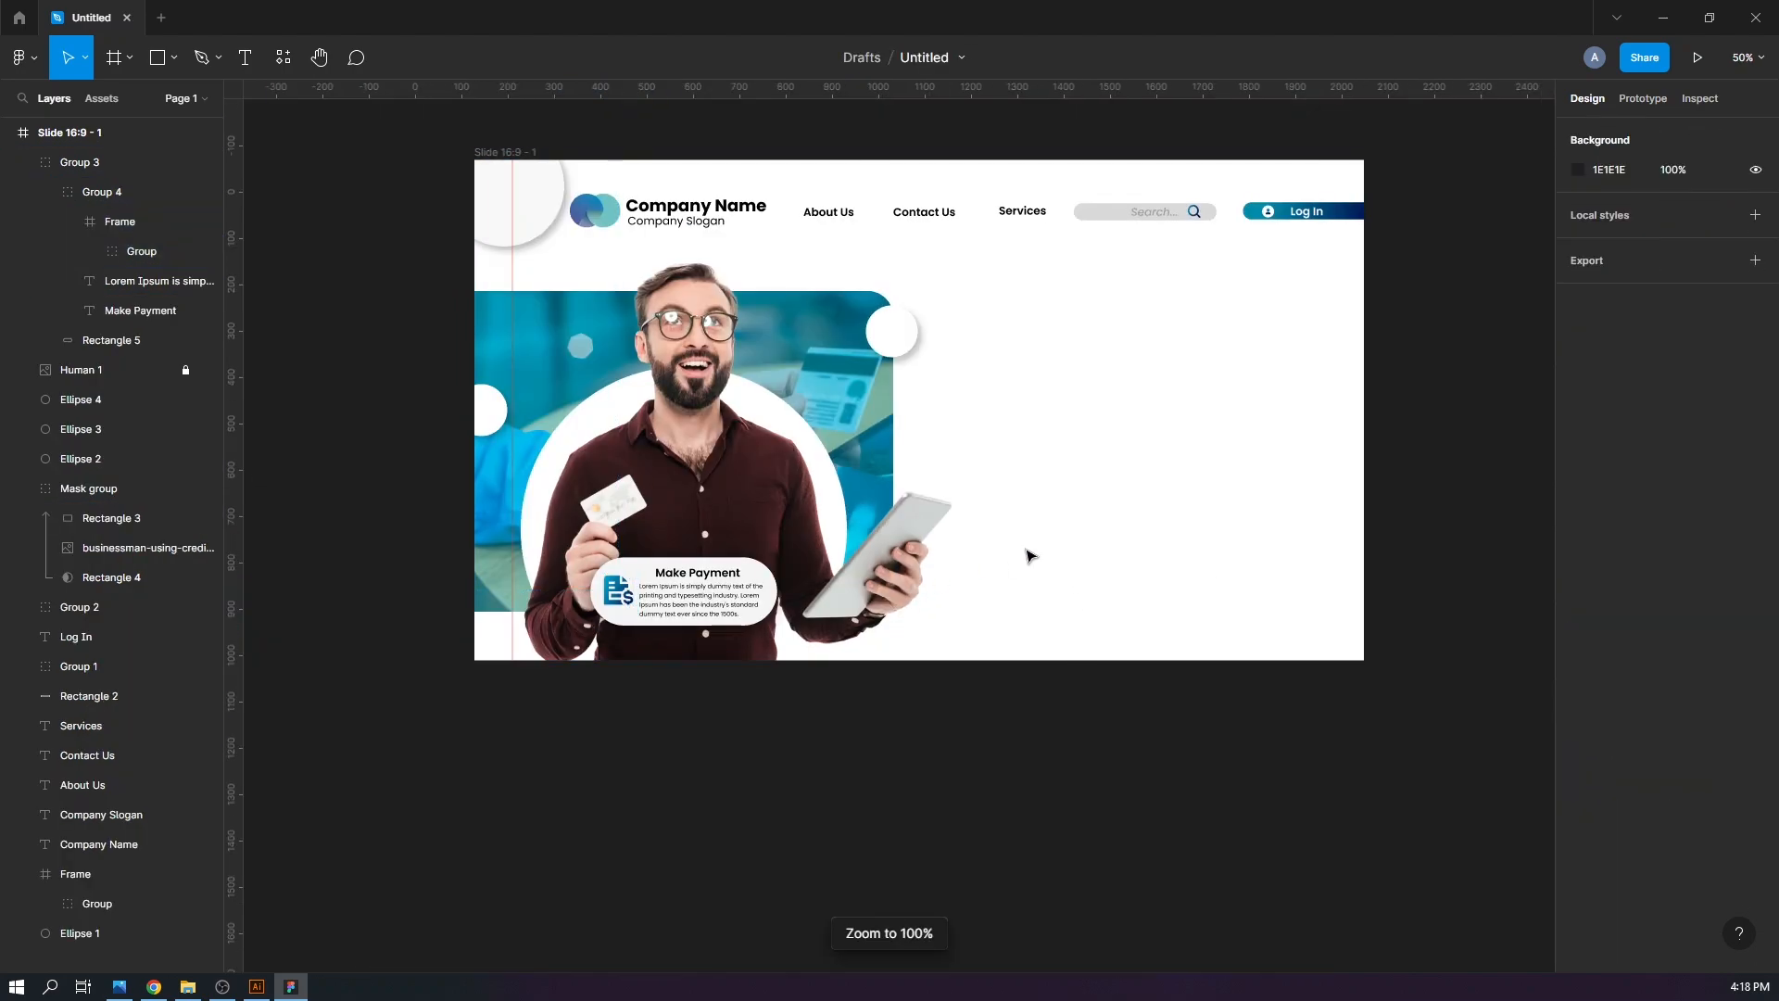
Shorten the card's passage so that it ends after "printing and typesetting industry."
key("shift+0")
left_click(573, 710)
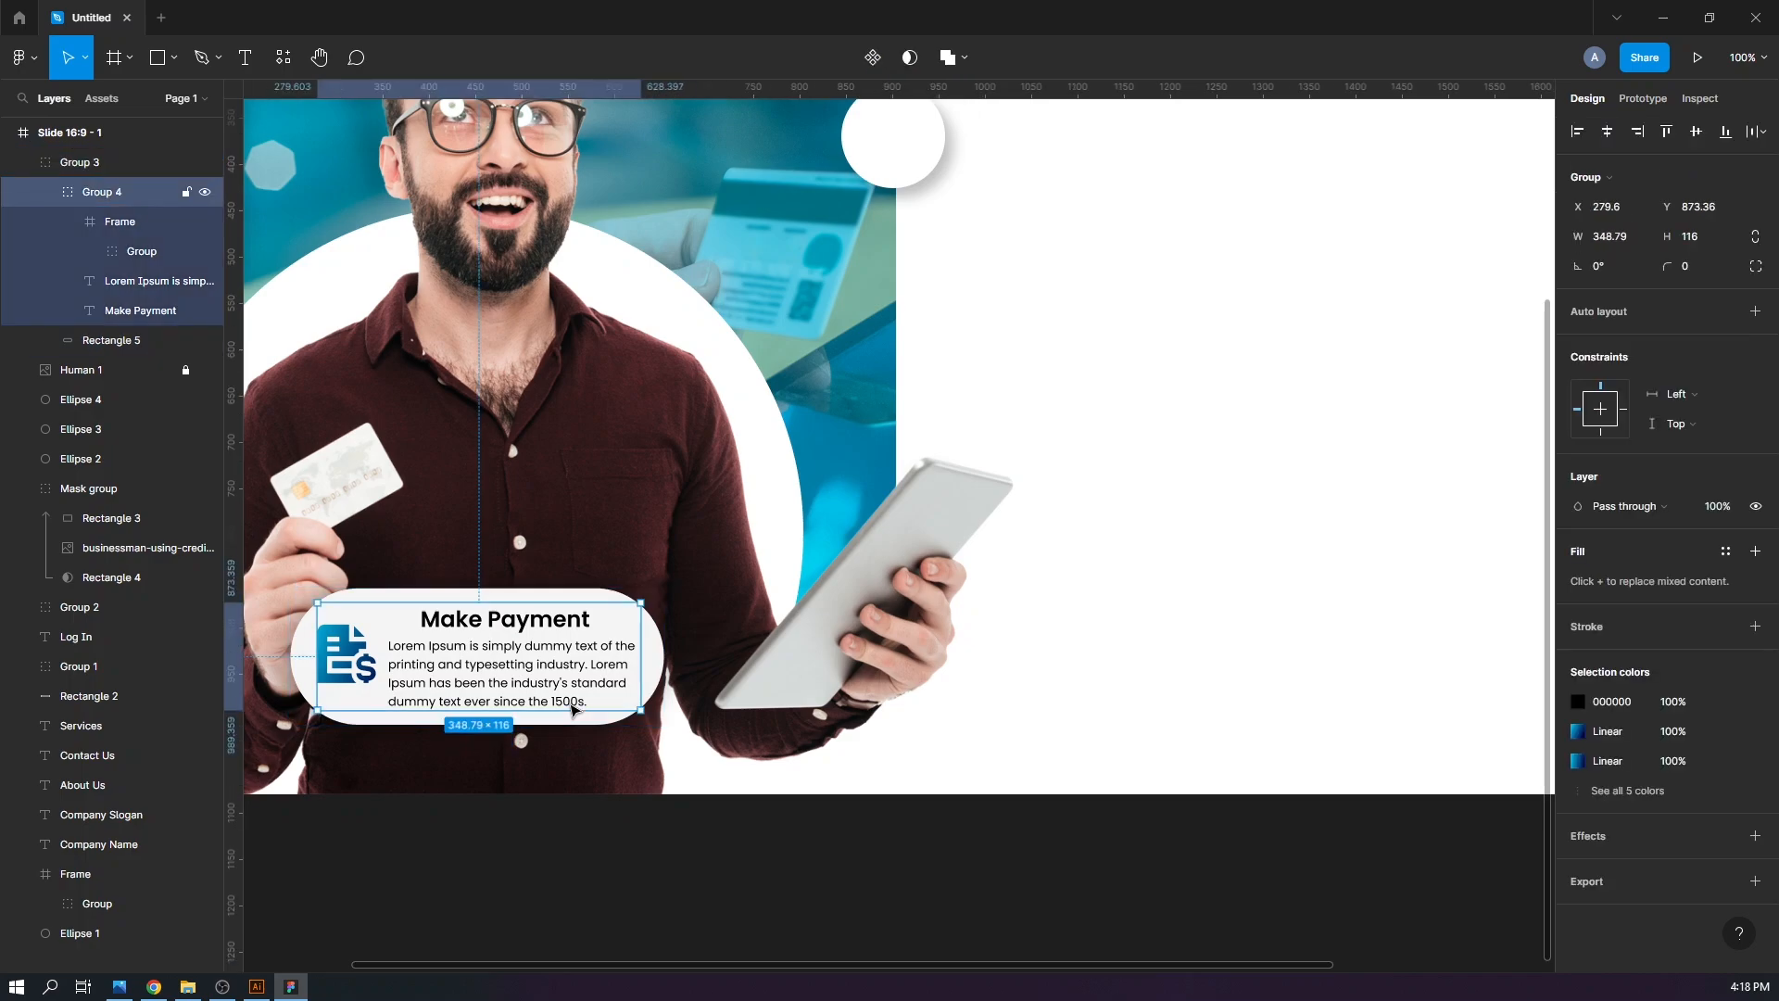
double_click(574, 686)
double_click(591, 663)
left_click_drag(590, 664, 588, 704)
key("BackSpace")
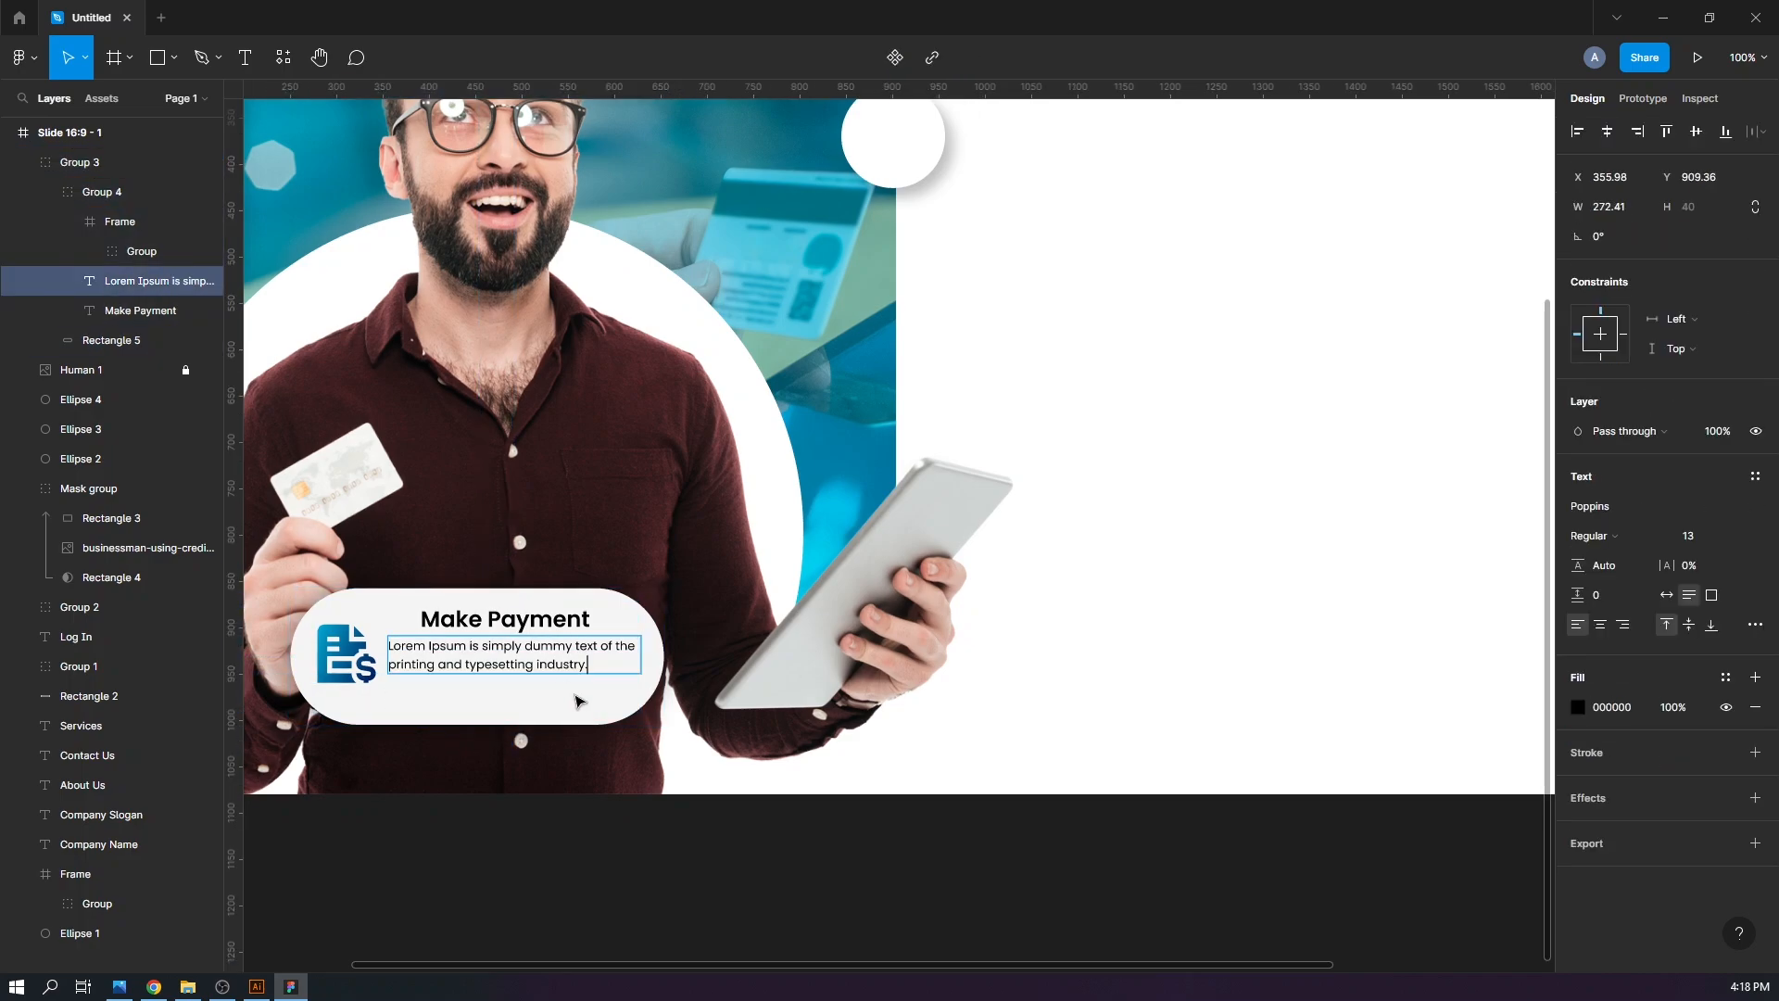
left_click(936, 662)
Narrow the shortened passage to about 232 wide and arrange the passage, heading and icon around the middle of the pill
left_click_drag(485, 657, 494, 668)
left_click_drag(648, 661, 613, 655)
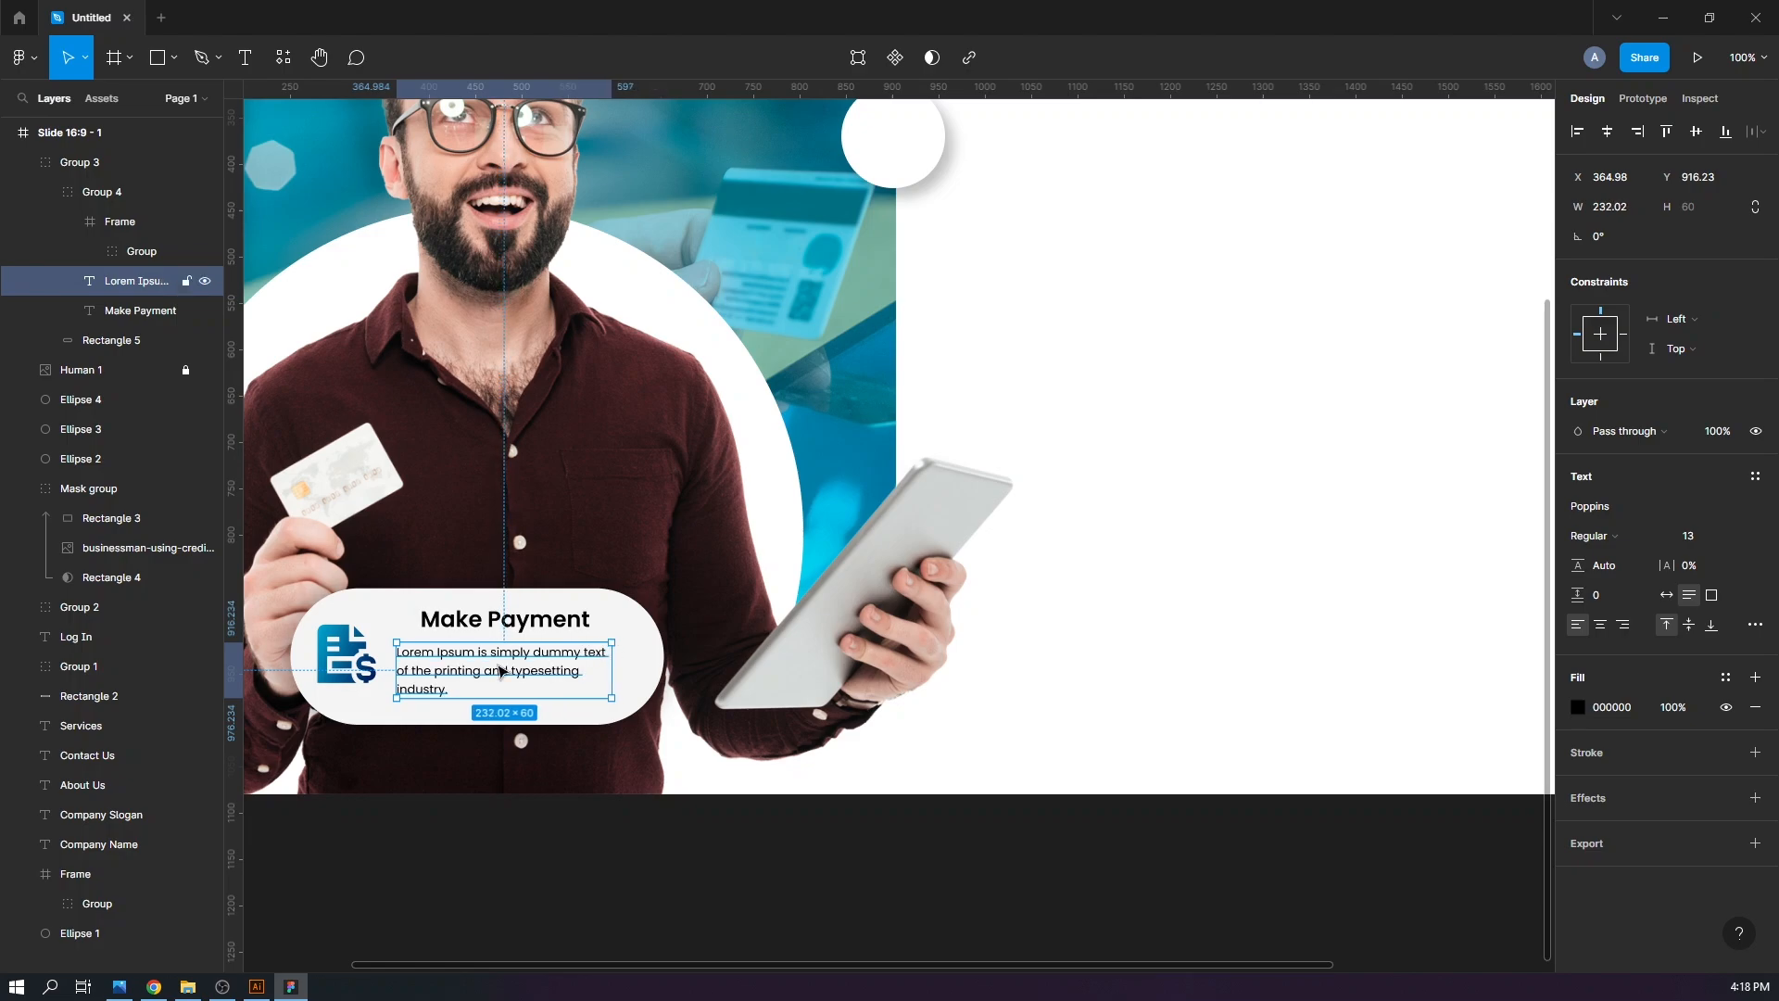
left_click_drag(502, 670, 510, 629)
mouse_move(353, 672)
left_mouse_down()
mouse_move(372, 681)
mouse_move(369, 666)
left_mouse_up()
left_click(926, 556)
Examine the card's layers by selecting its parts and toggling the visibility of the inner content group
triple_click(363, 658)
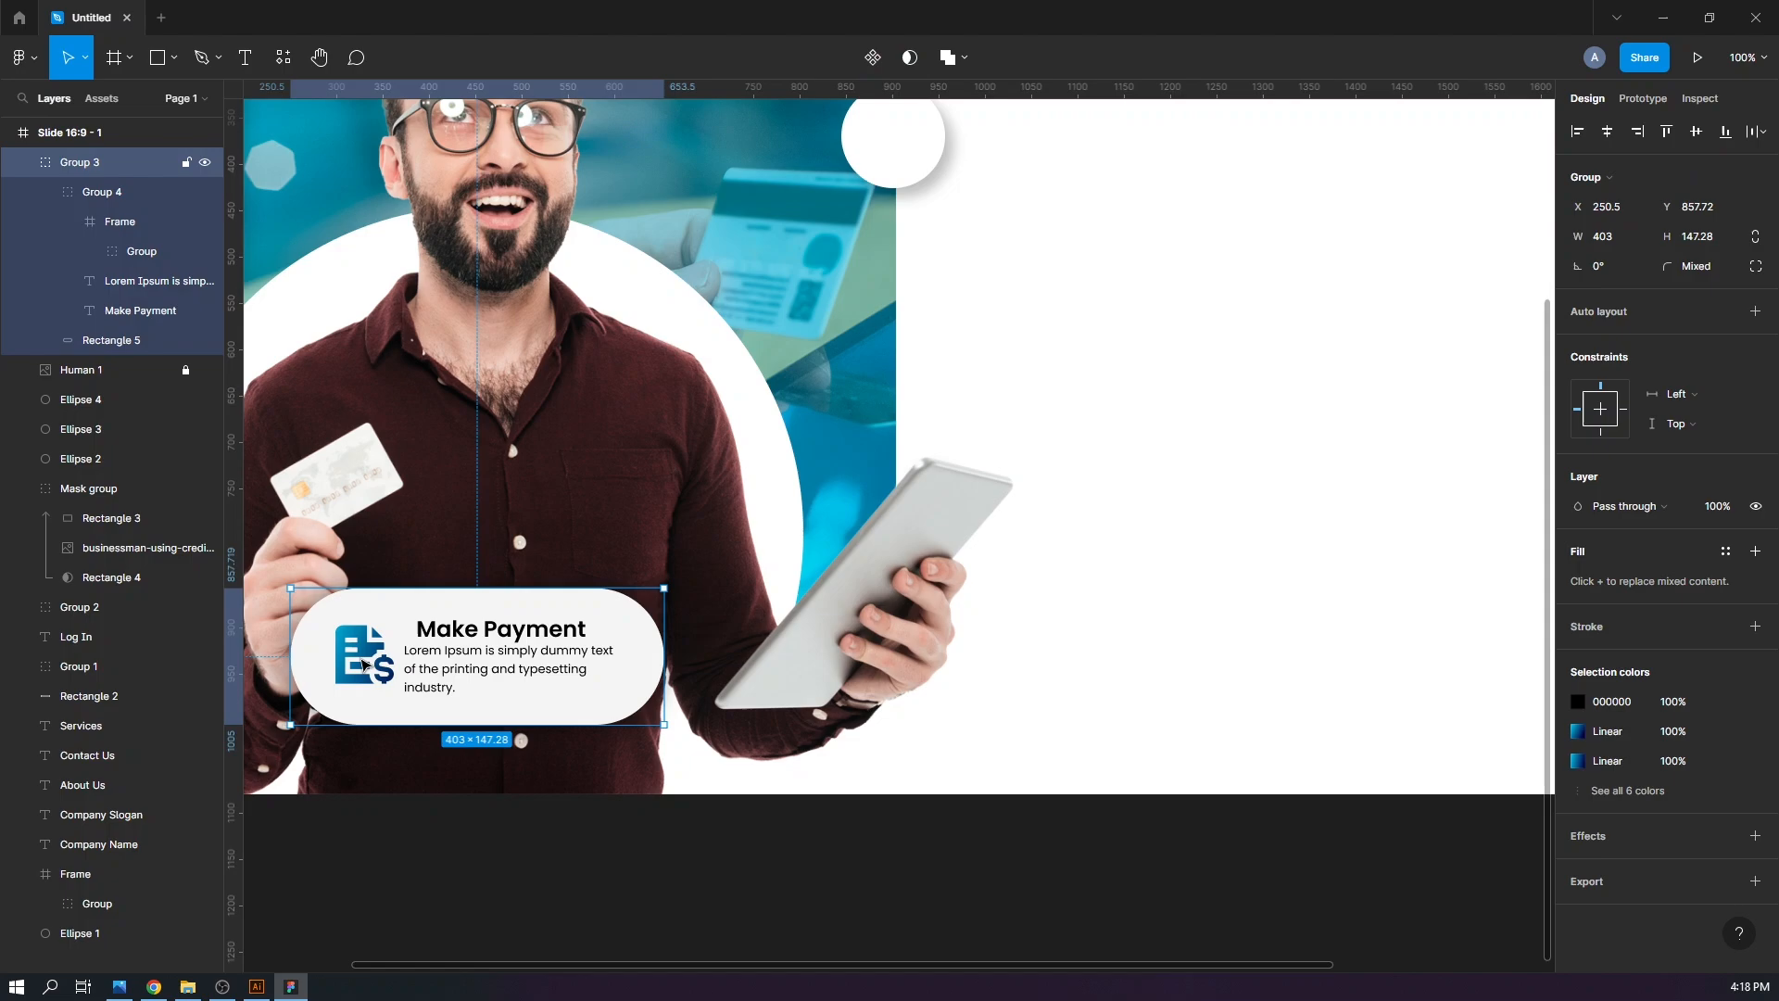
left_click(482, 631, "shift")
left_click(601, 654, "shift")
left_click(646, 662, "shift")
left_click(45, 192)
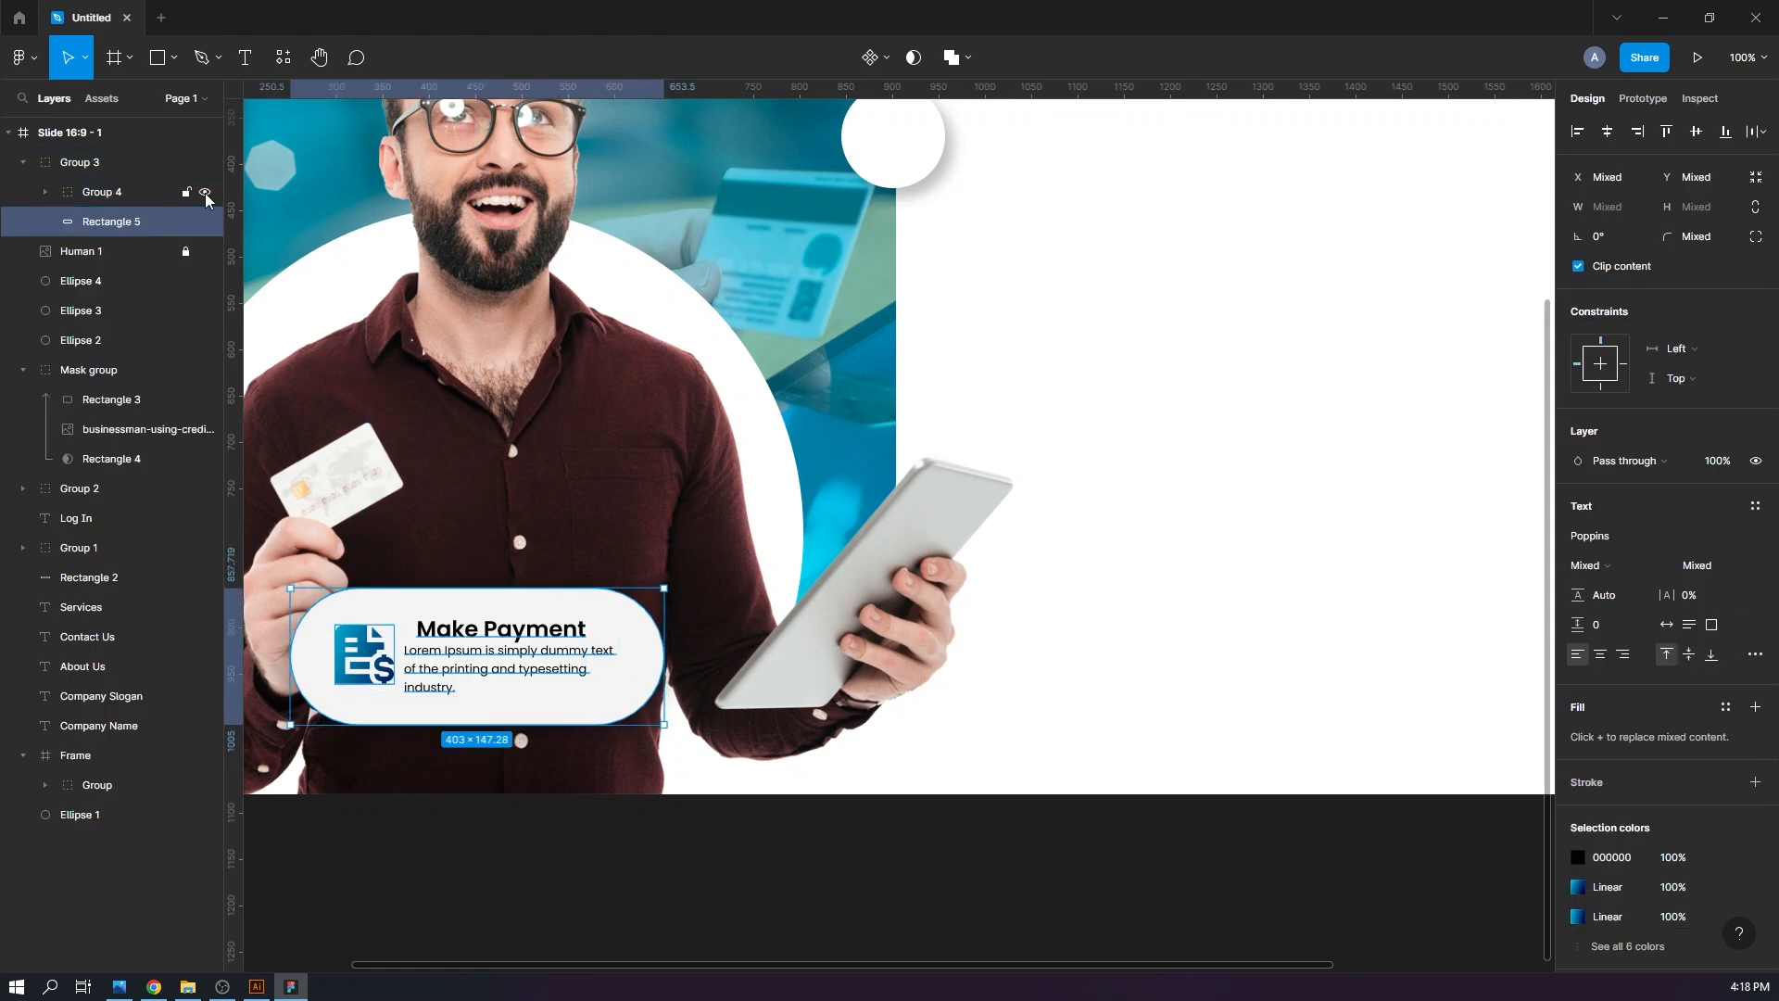
left_click(204, 192)
left_click(204, 192)
left_click(45, 191)
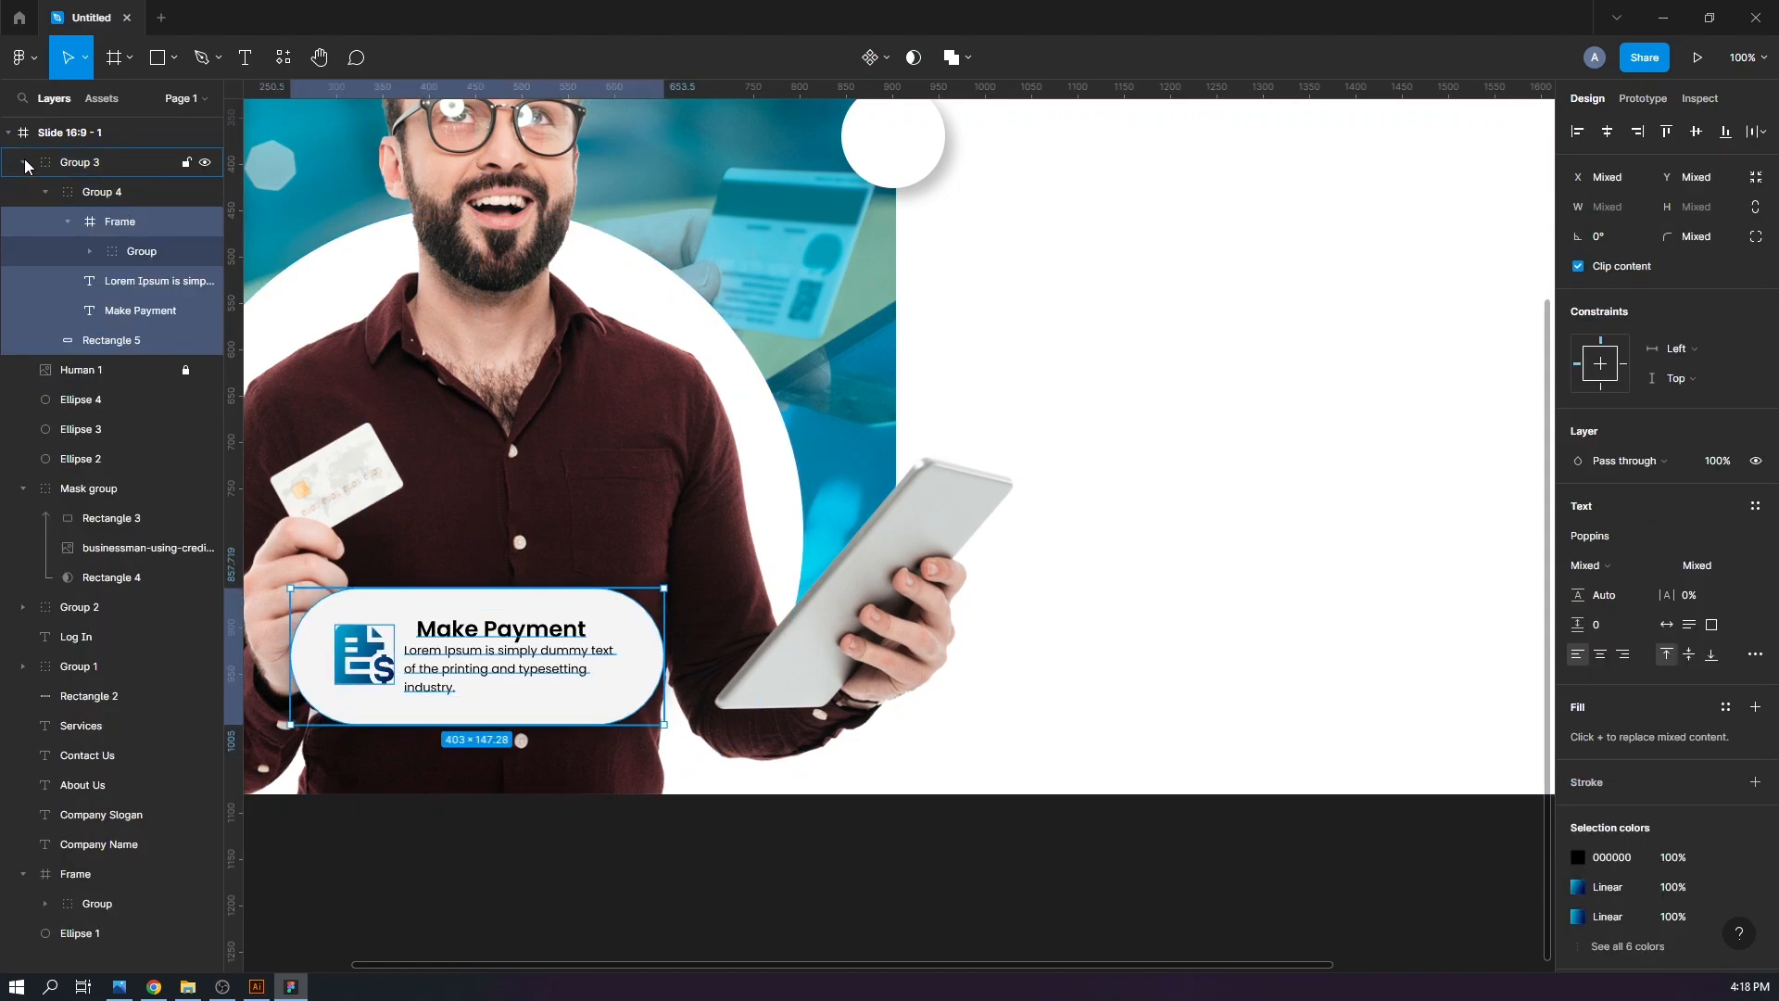
left_click(23, 162)
Duplicate the "Make Payment" card to the right of the original and frame the copy's icon with two horizontal and two vertical guides
left_click(1147, 558)
left_click_drag(593, 674, 1089, 677)
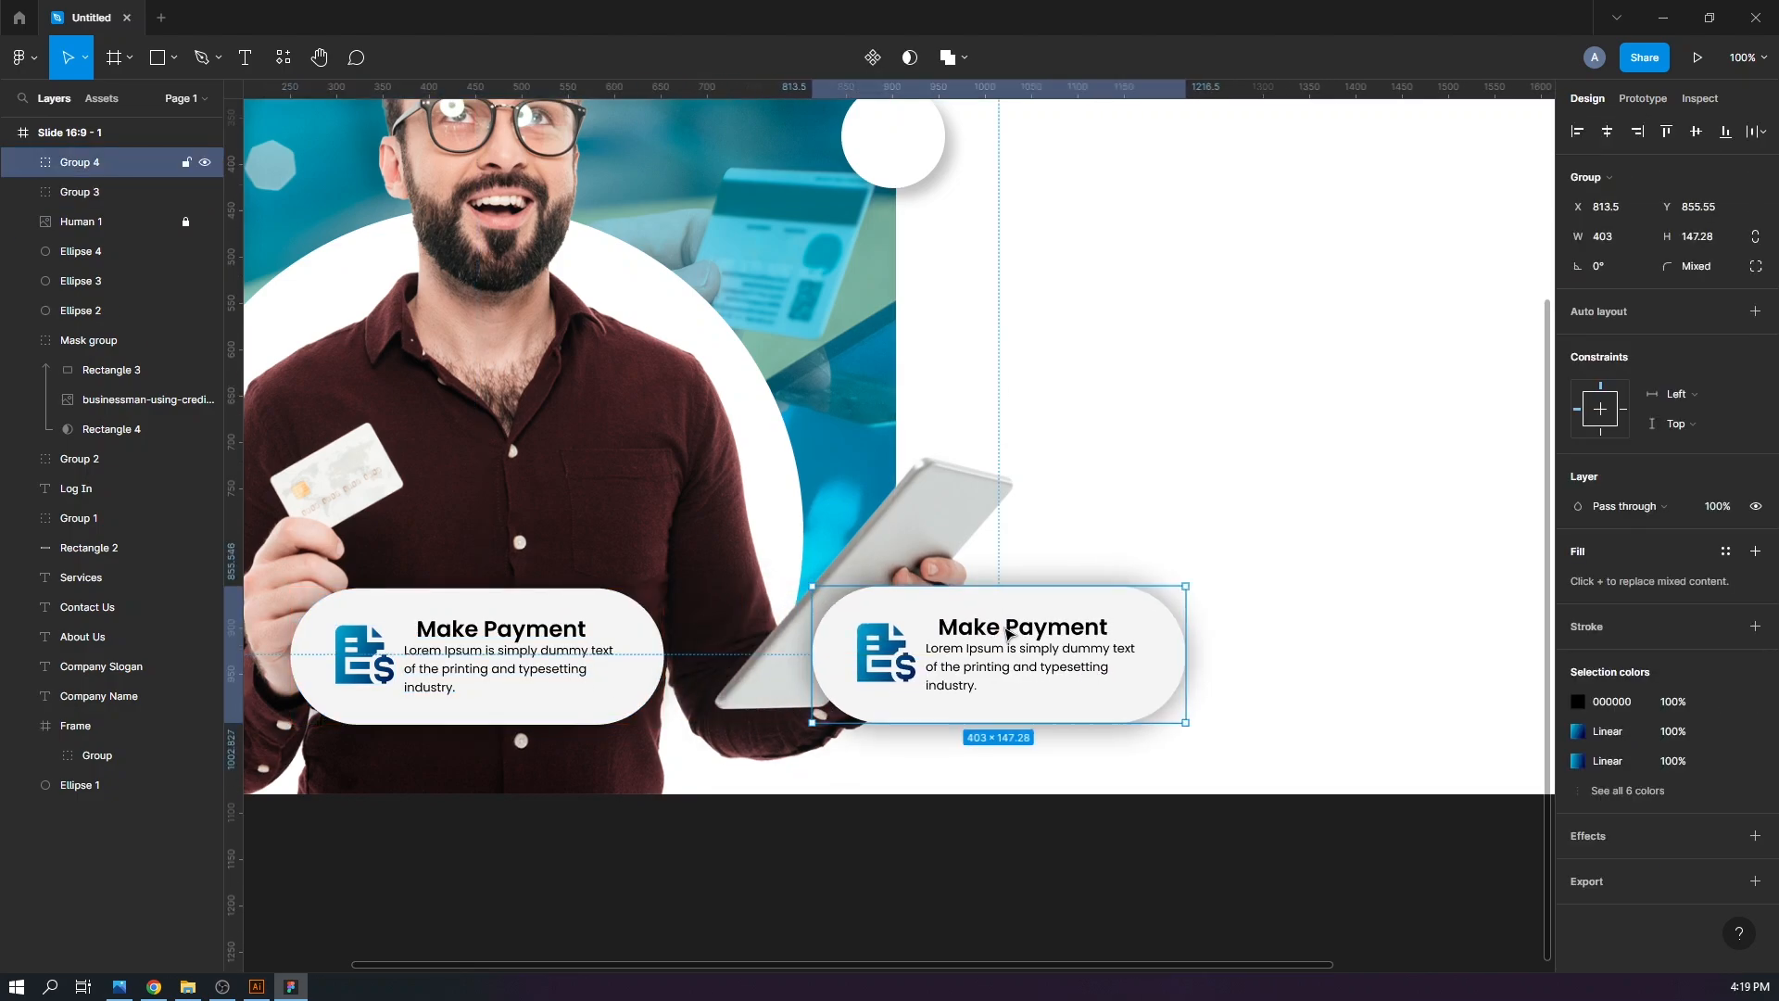
left_click_drag(797, 88, 797, 624)
left_click_drag(702, 104, 715, 615)
key("ctrl+z")
left_click_drag(805, 90, 816, 684)
left_click(835, 675)
left_click_drag(238, 529, 619, 604)
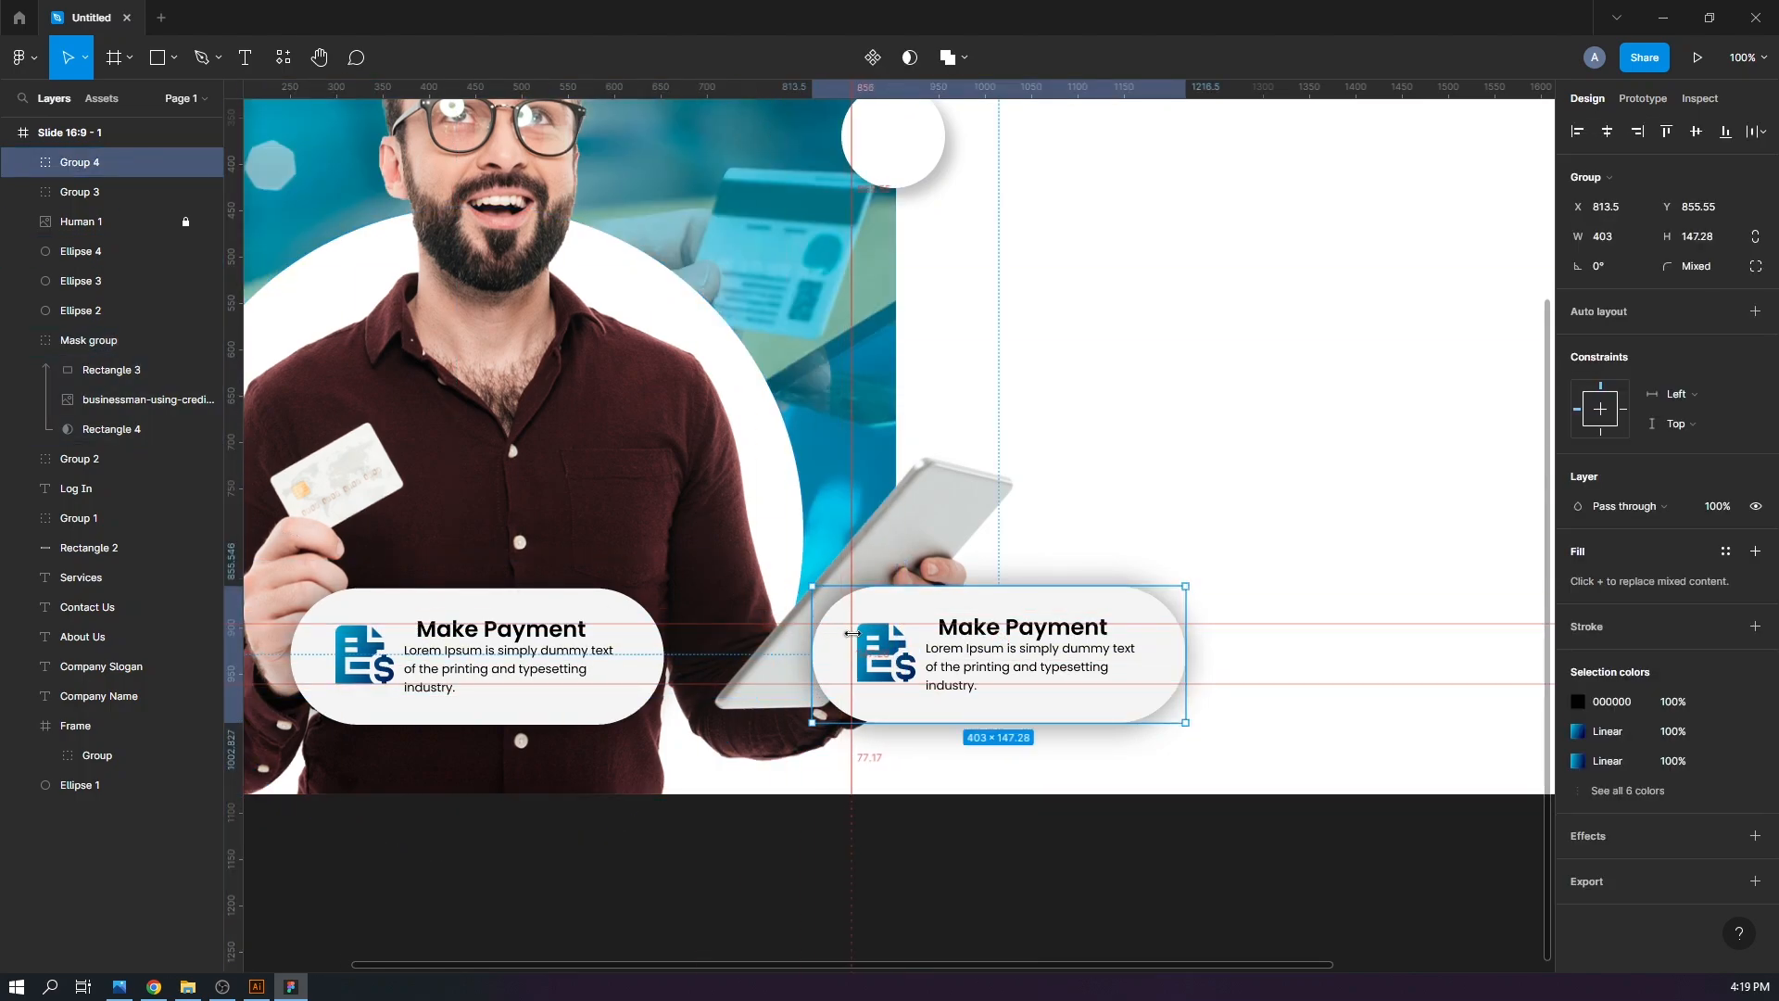
left_click_drag(851, 634, 847, 636)
left_click_drag(235, 607, 916, 609)
Delete the document icon from the duplicated card
left_click(888, 665)
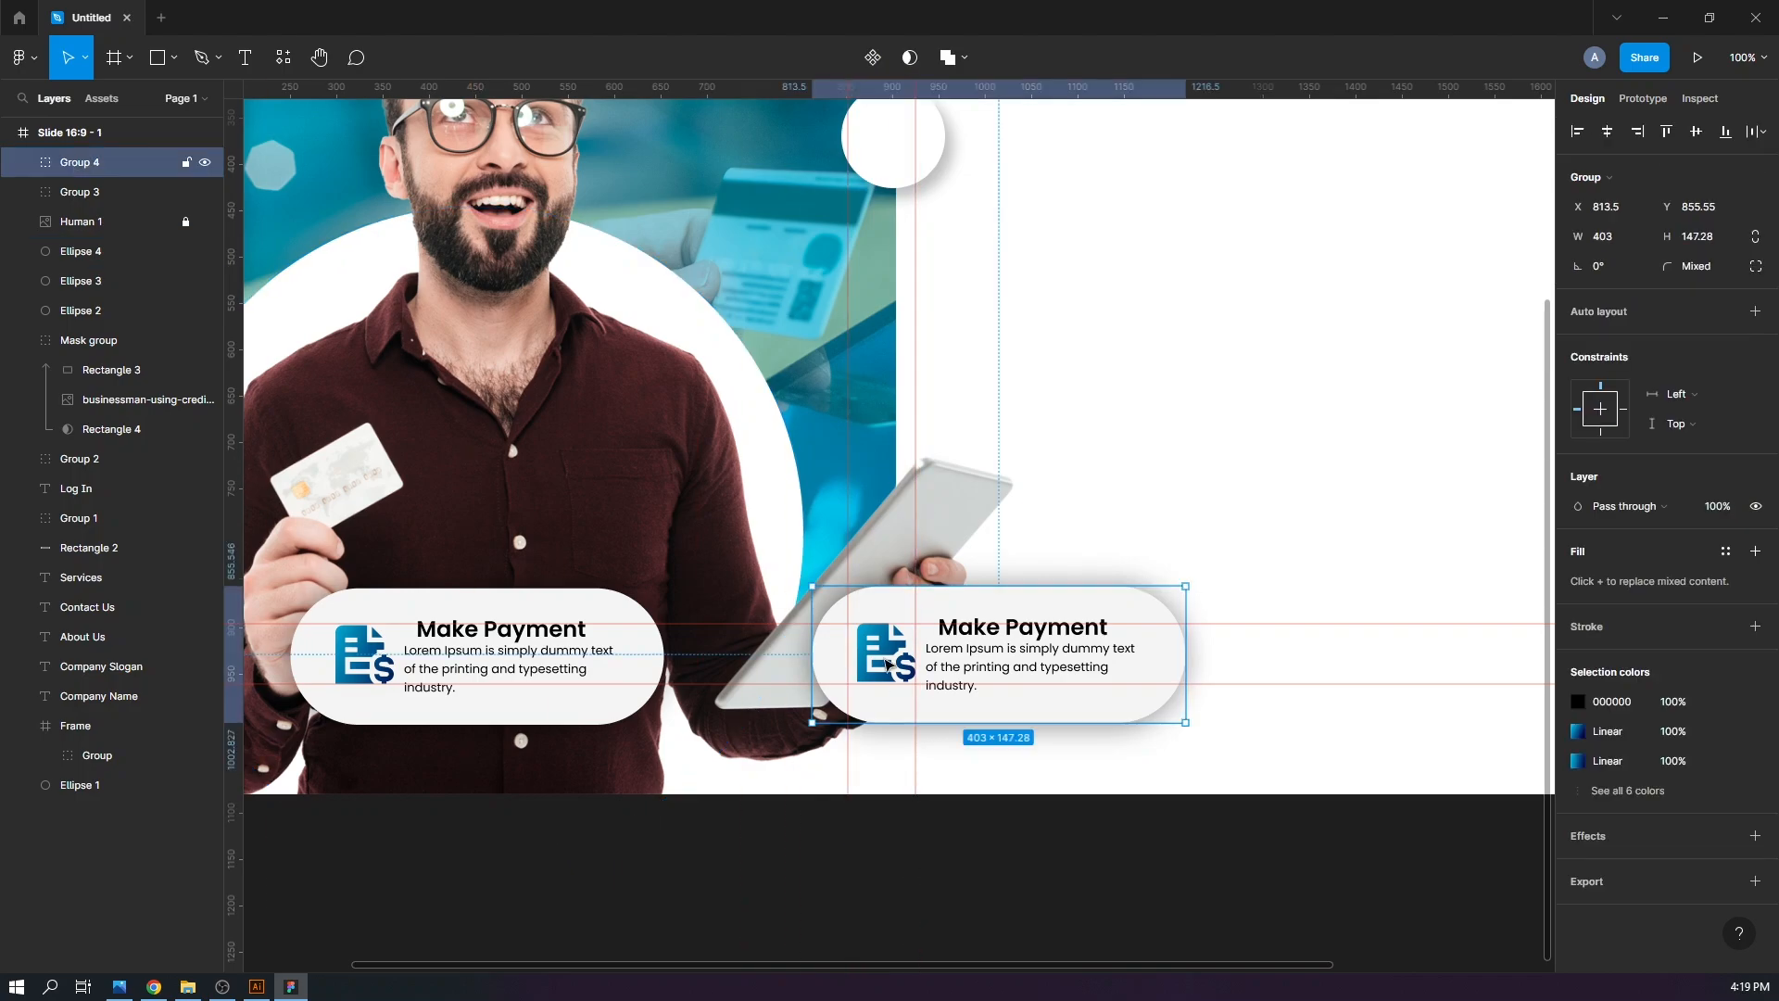
double_click(888, 666)
key("Delete")
Copy the money bag icon from the icon file in Illustrator and paste it into the slide in Figma
left_click(258, 987)
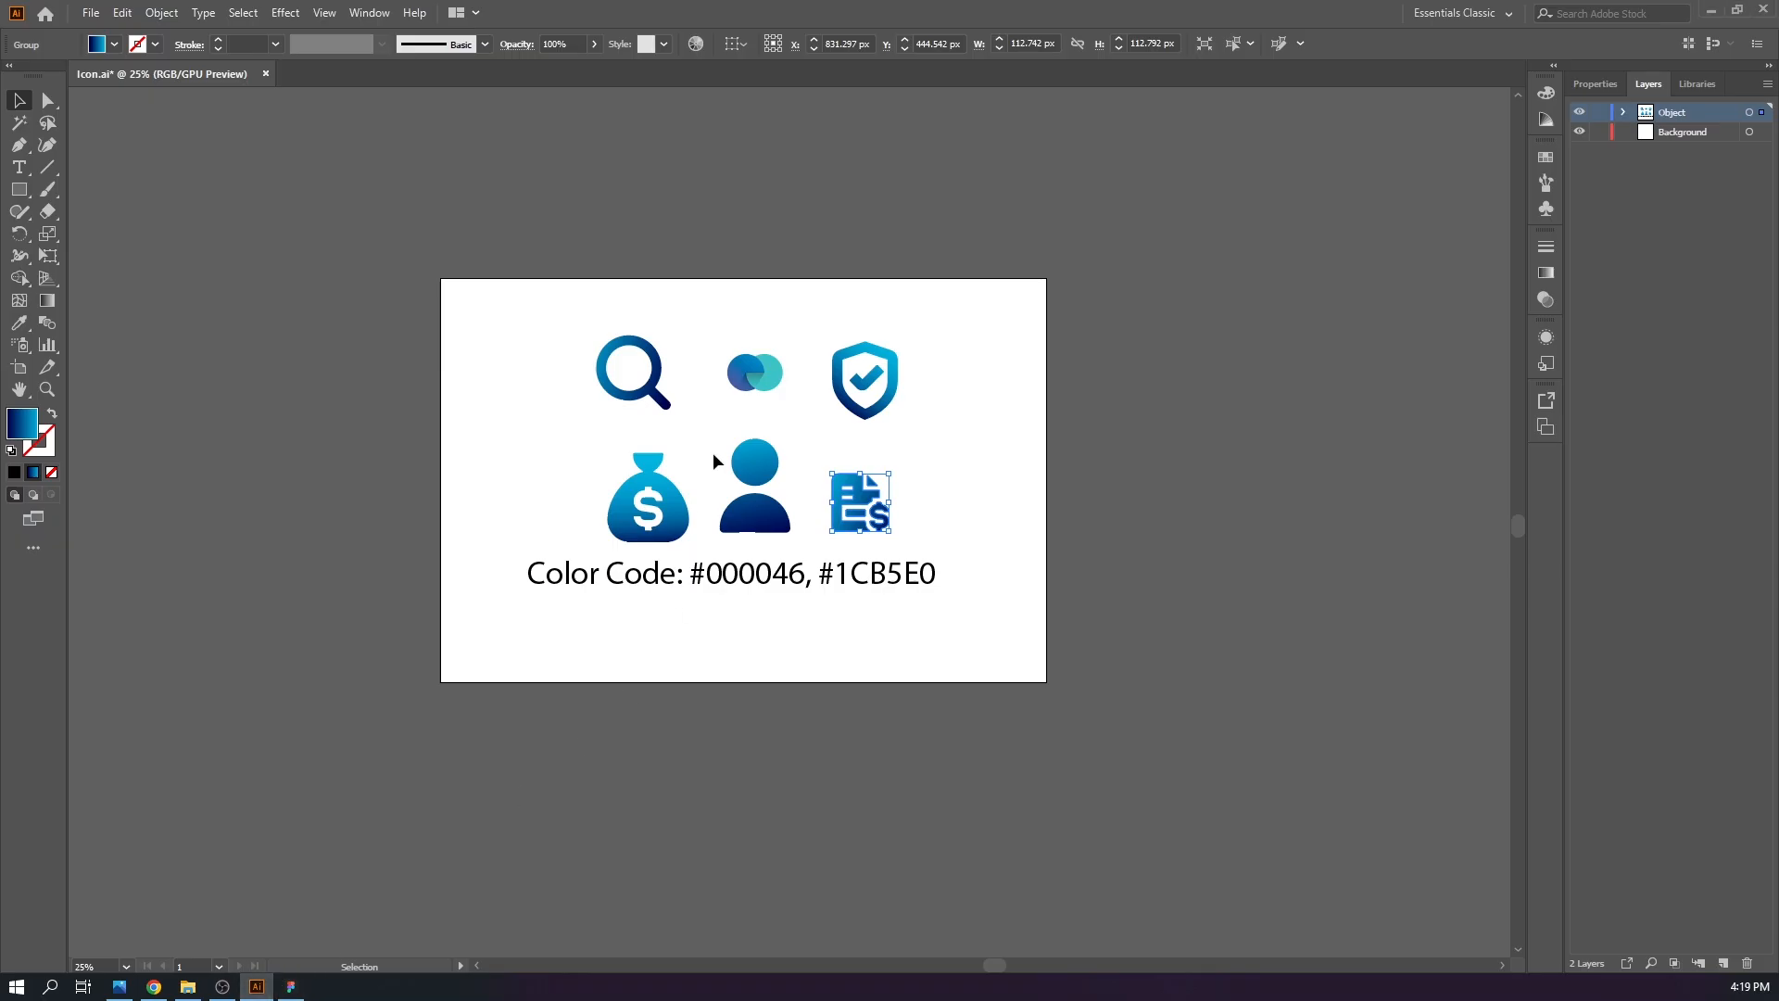
left_click(681, 500)
left_click(291, 987)
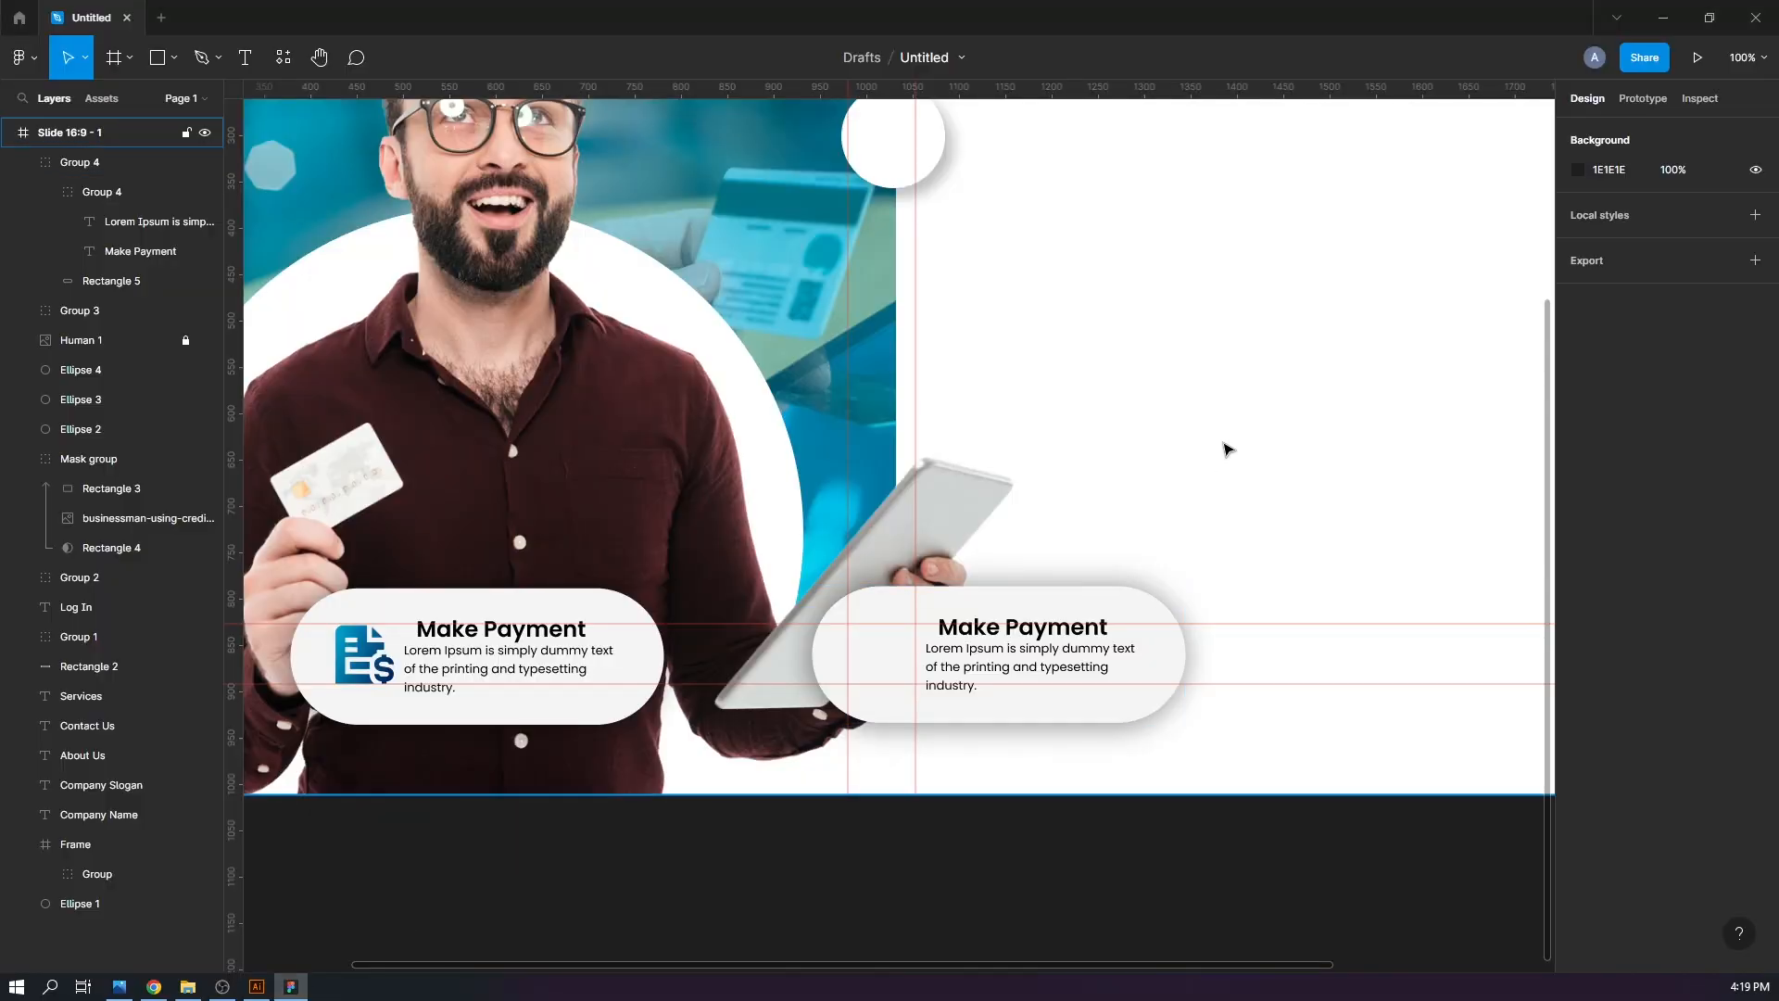
key("ctrl+minus")
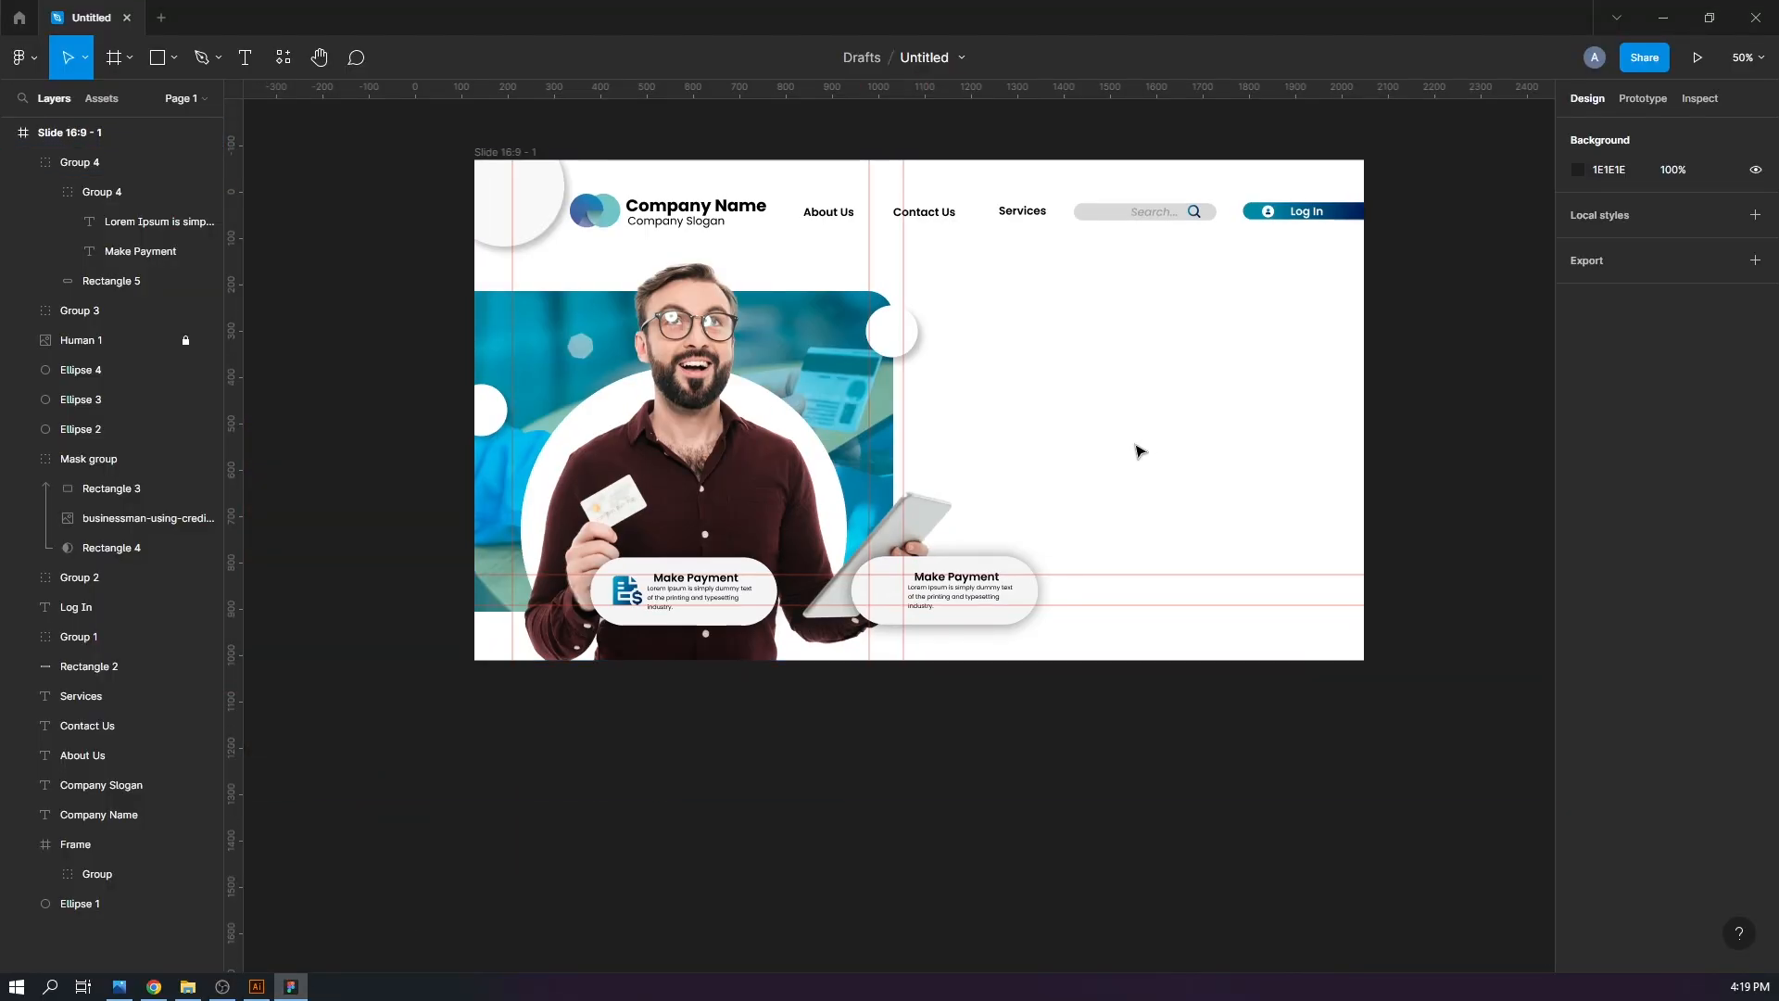
scroll(1136, 455, "up", 1)
key("ctrl+minus")
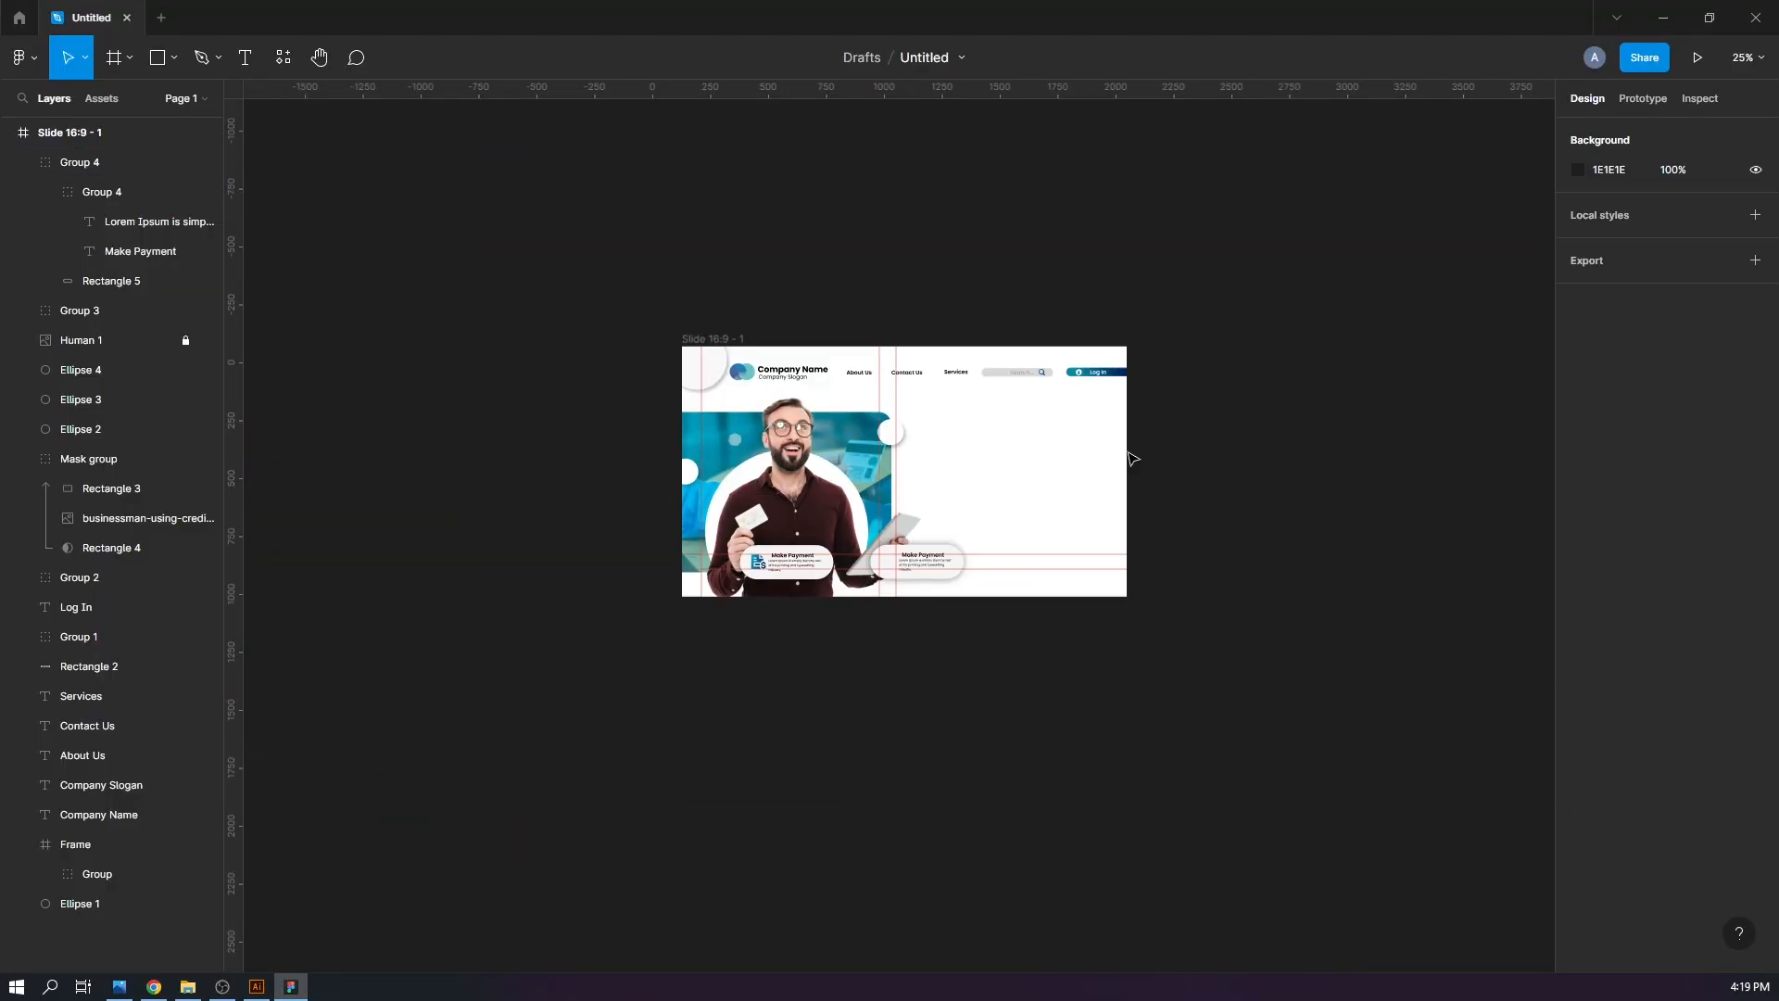
left_click(257, 987)
left_click(291, 987)
key("ctrl+v")
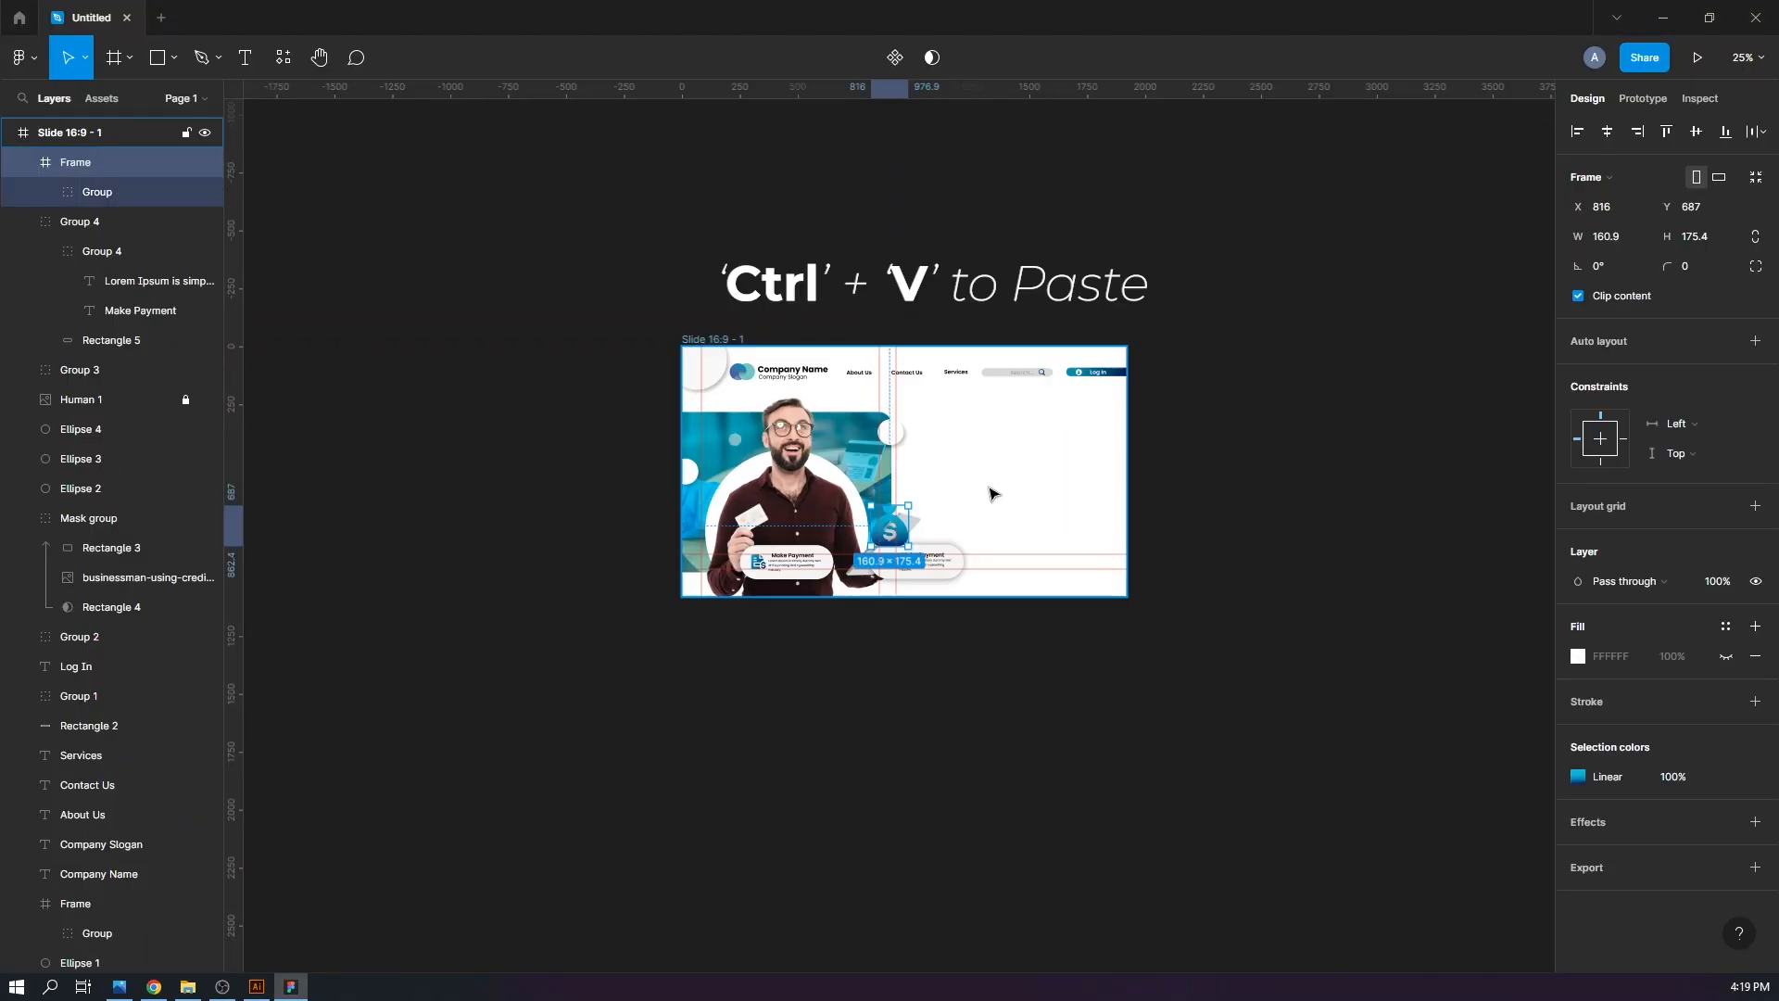
Shrink the money bag icon to 57 × 62 and place it between the guides in the second card
key("ctrl+plus")
key("ctrl+plus")
left_click_drag(964, 609, 907, 691)
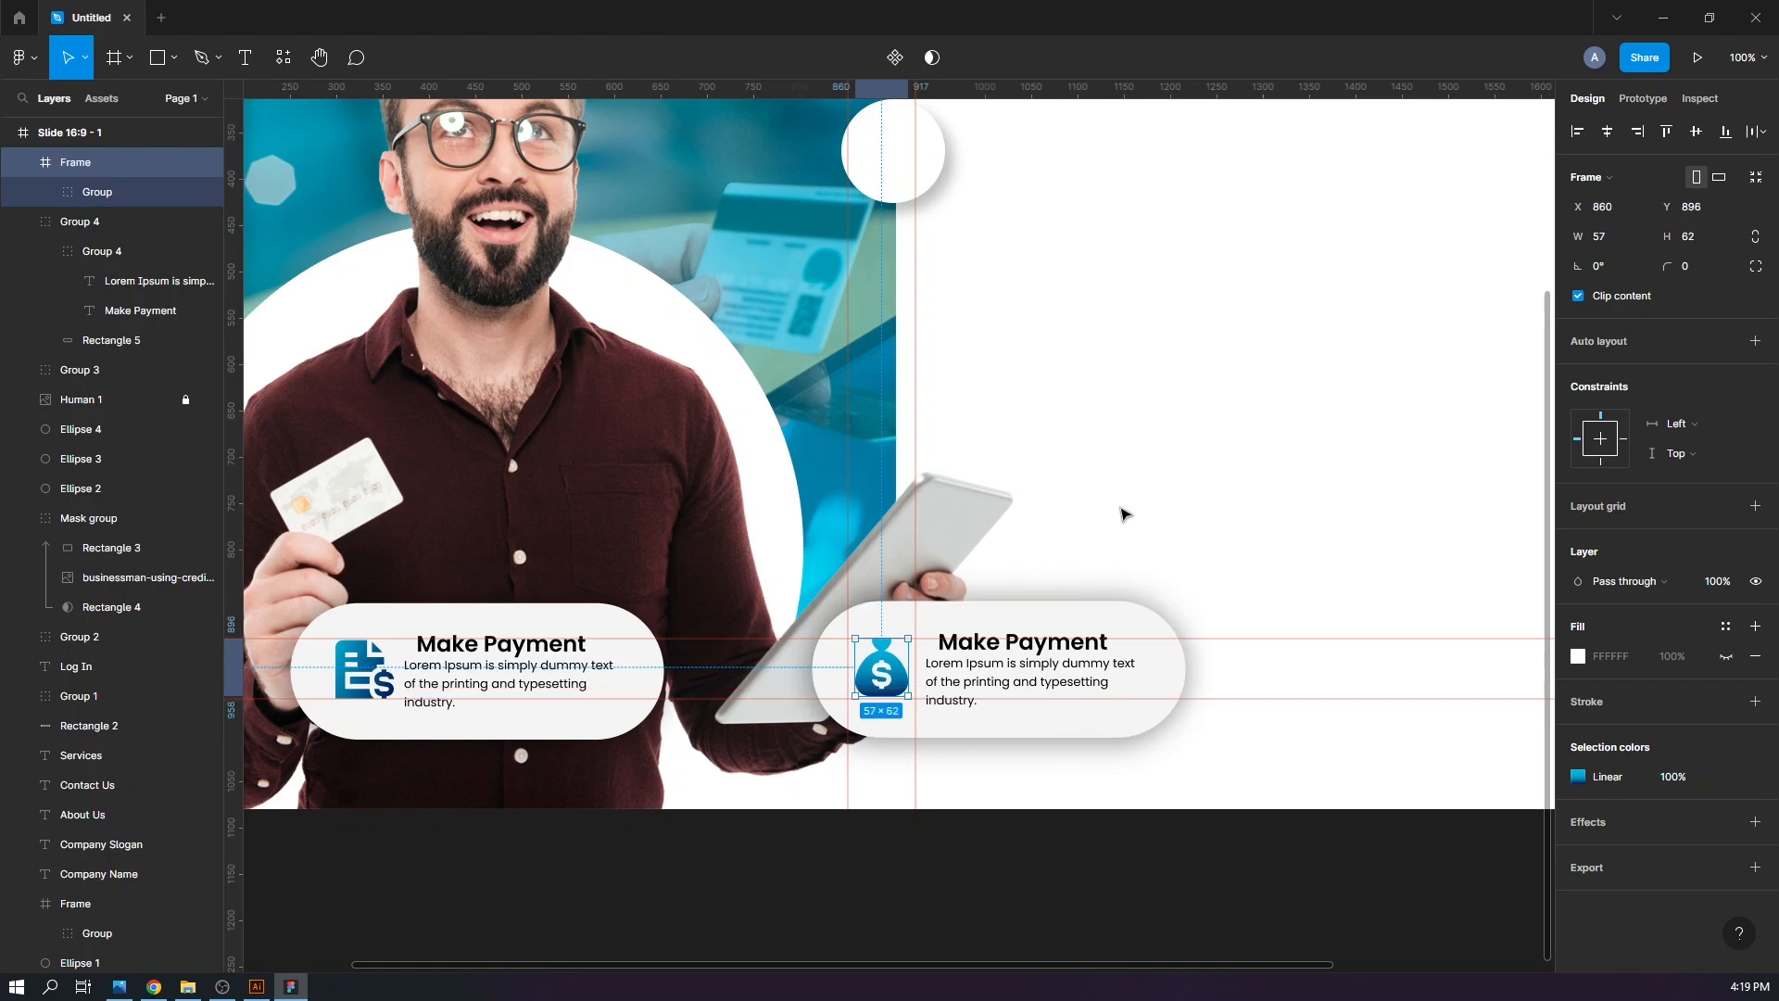
key("Escape")
key("ctrl+minus")
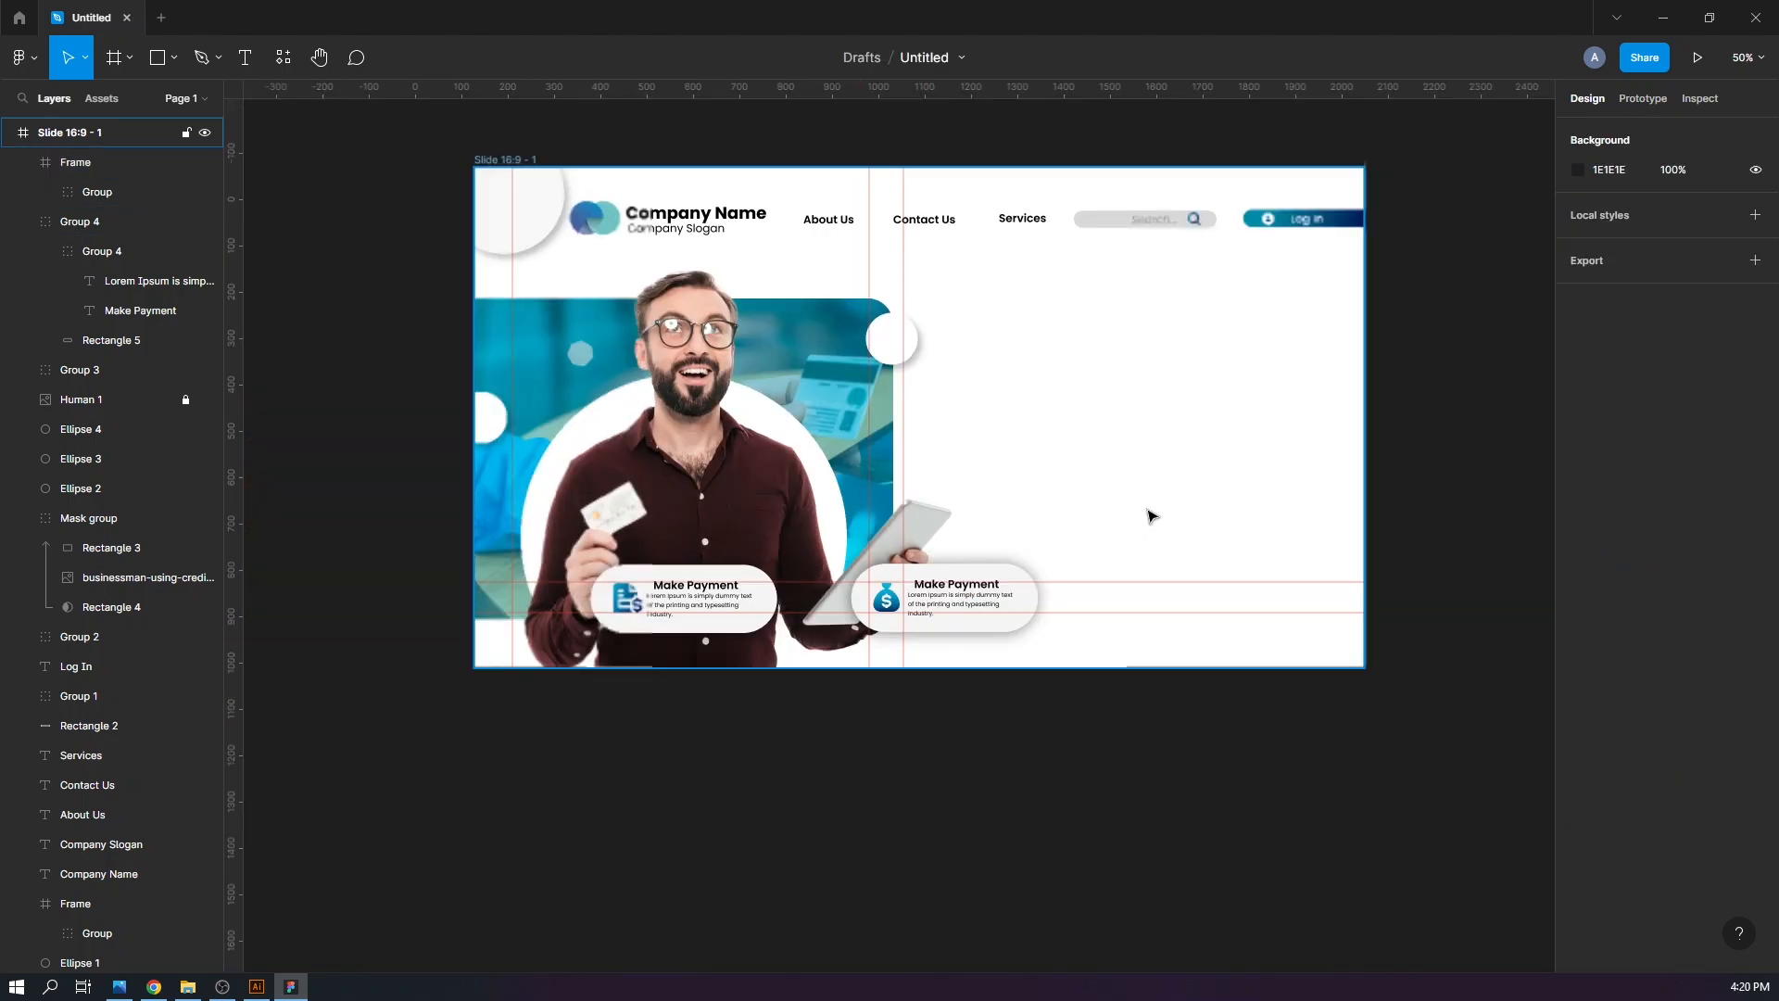
Duplicate the first card to the right of the second one and frame the copy's icon with two vertical guides
left_click_drag(711, 633, 1215, 632)
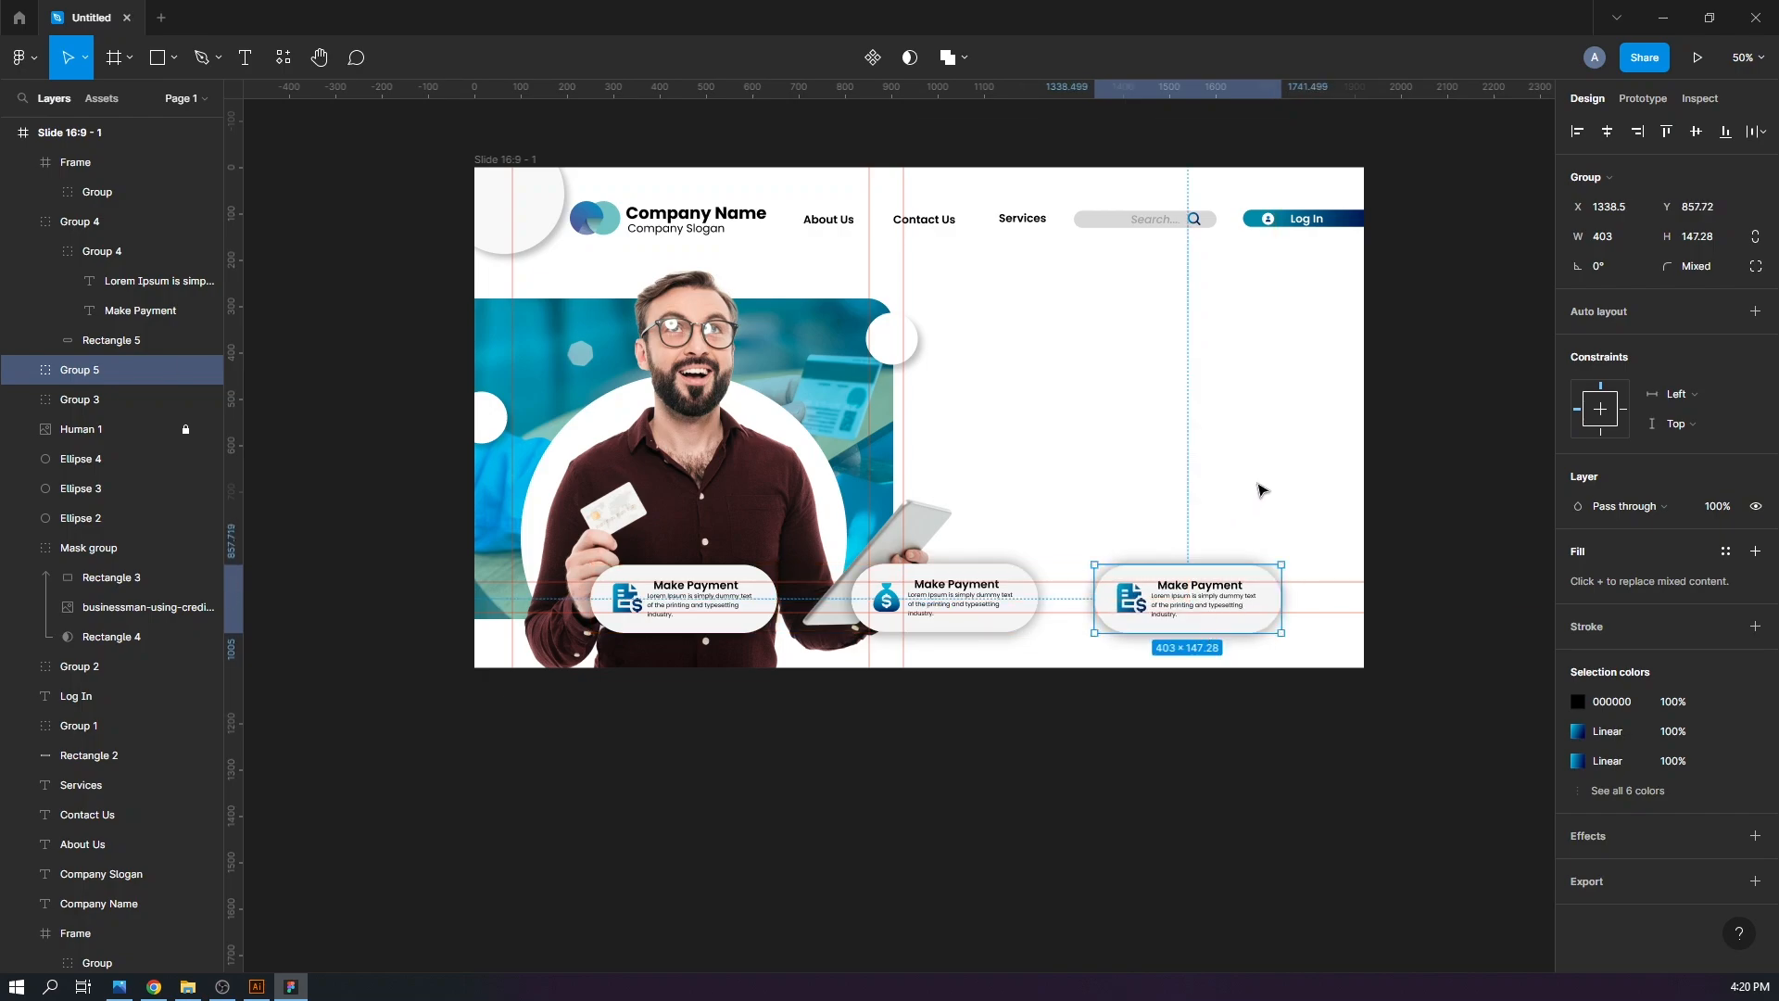
left_click(1260, 489)
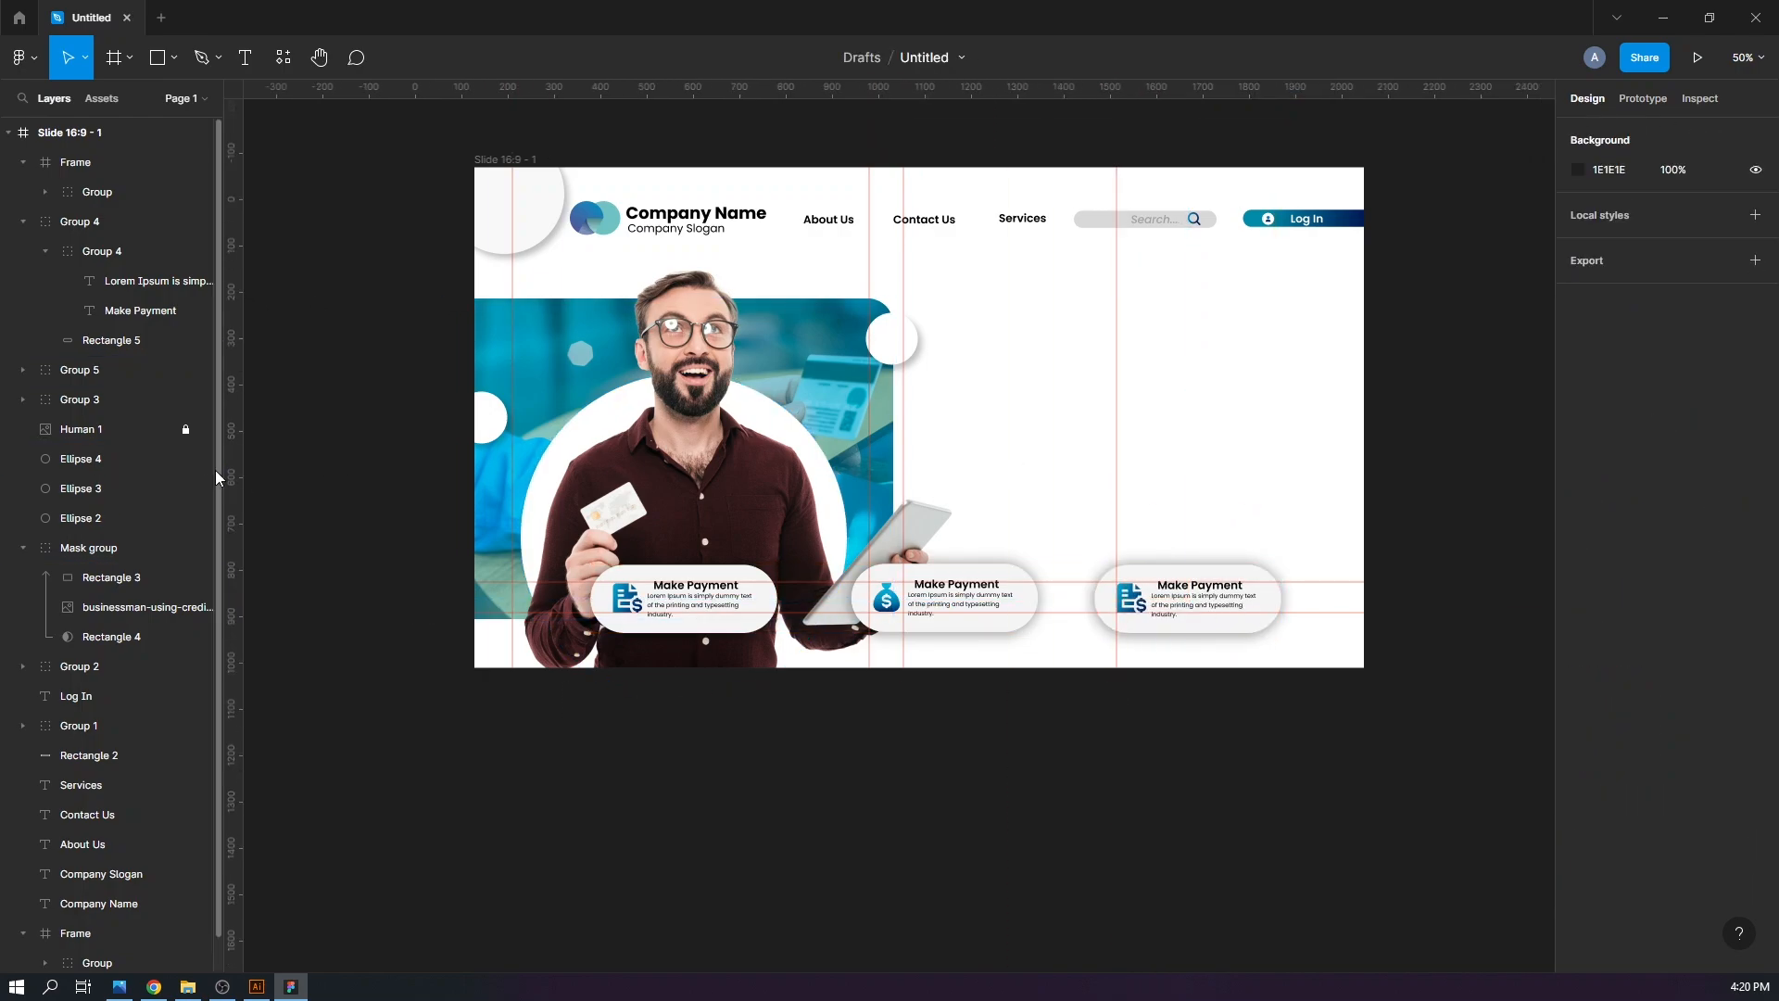
left_click_drag(232, 472, 1030, 504)
left_click_drag(1148, 517, 1148, 517)
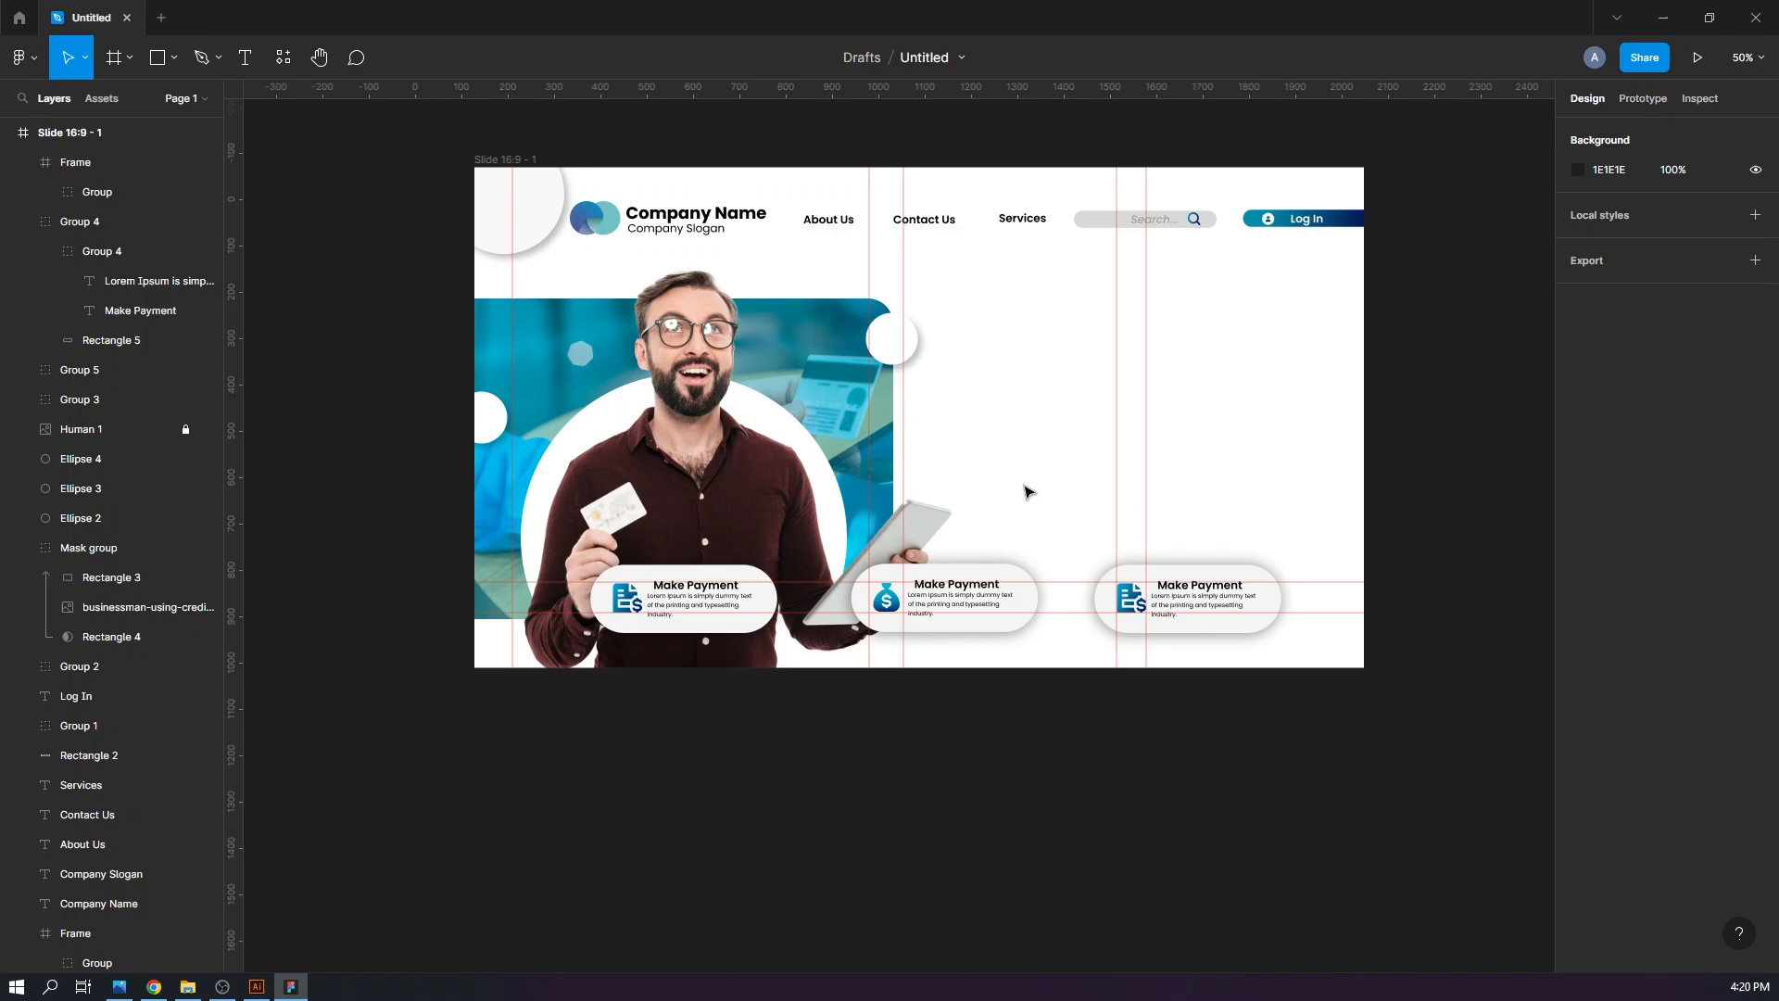
Copy the check-mark shield icon from the icon file in Illustrator and paste it into the slide in Figma
left_click(266, 992)
left_click(865, 380)
key("ctrl+c")
left_click(297, 988)
key("ctrl+v")
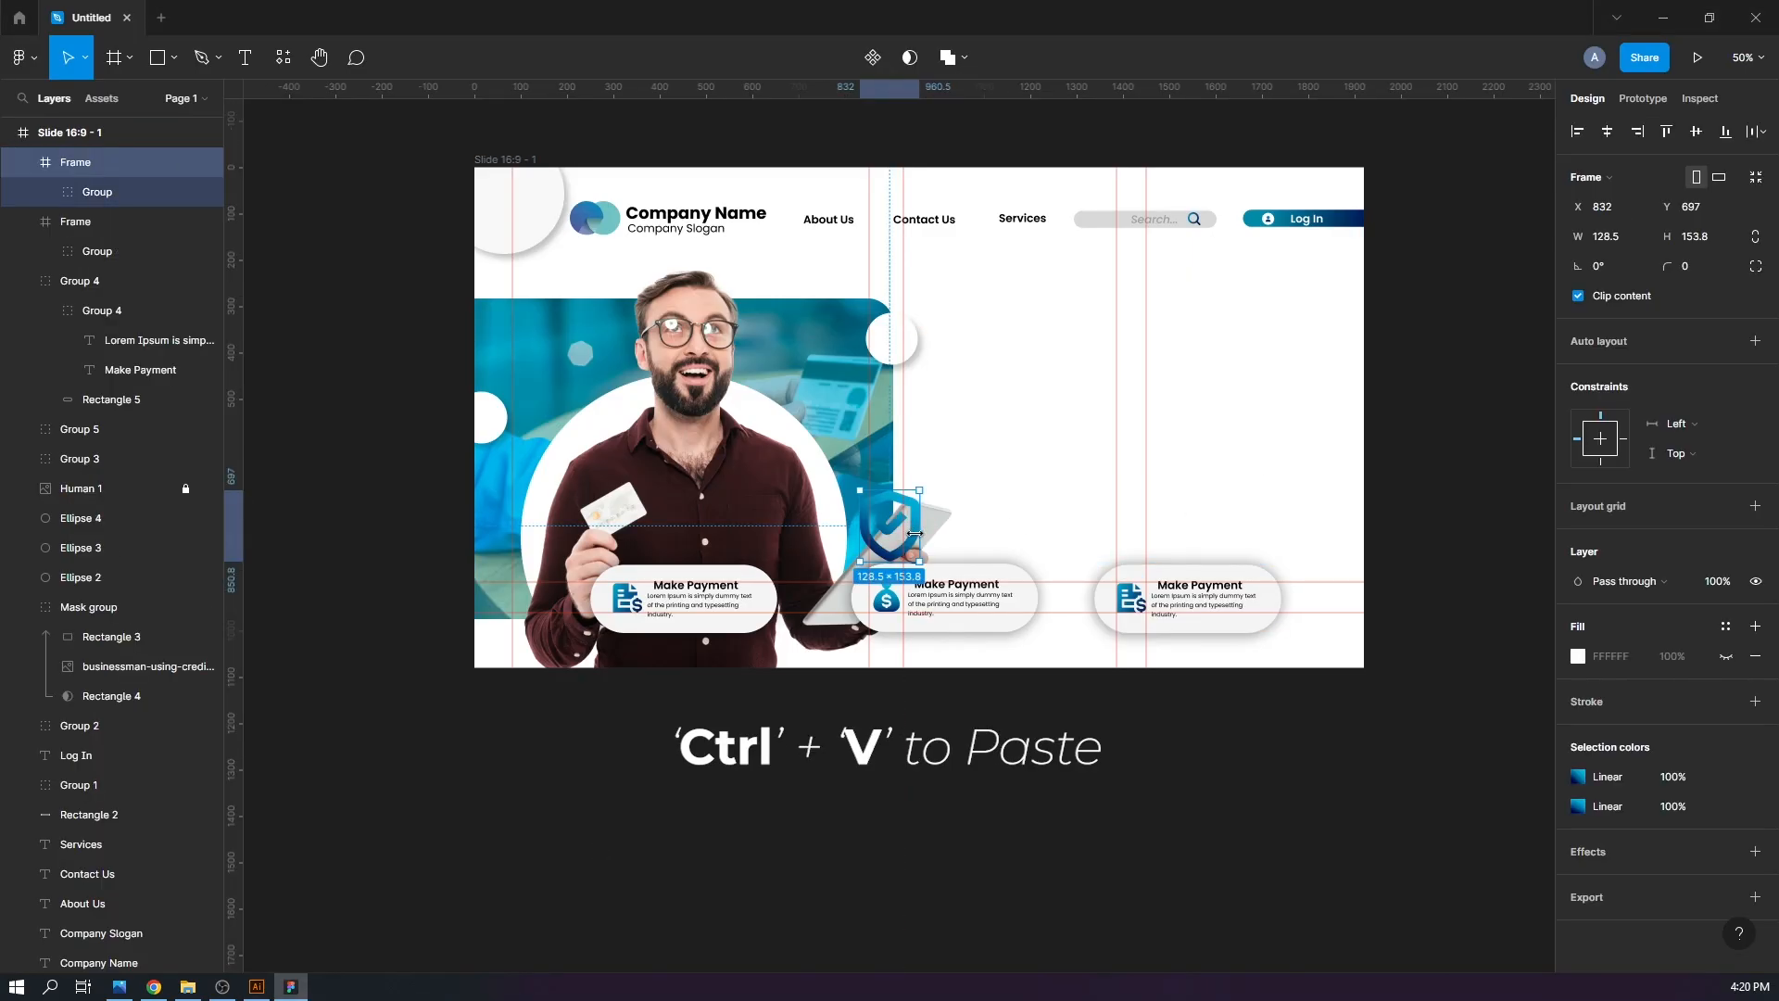
Replace the third card's document icon with the shield icon, sized to 48 × 64 and placed between the guides
left_click_drag(911, 537, 1142, 495)
key("ctrl+equal")
key("ctrl+equal")
left_click_drag(1279, 520, 492, 310)
left_click_drag(1068, 148, 1108, 634)
double_click(1065, 598)
key("Delete")
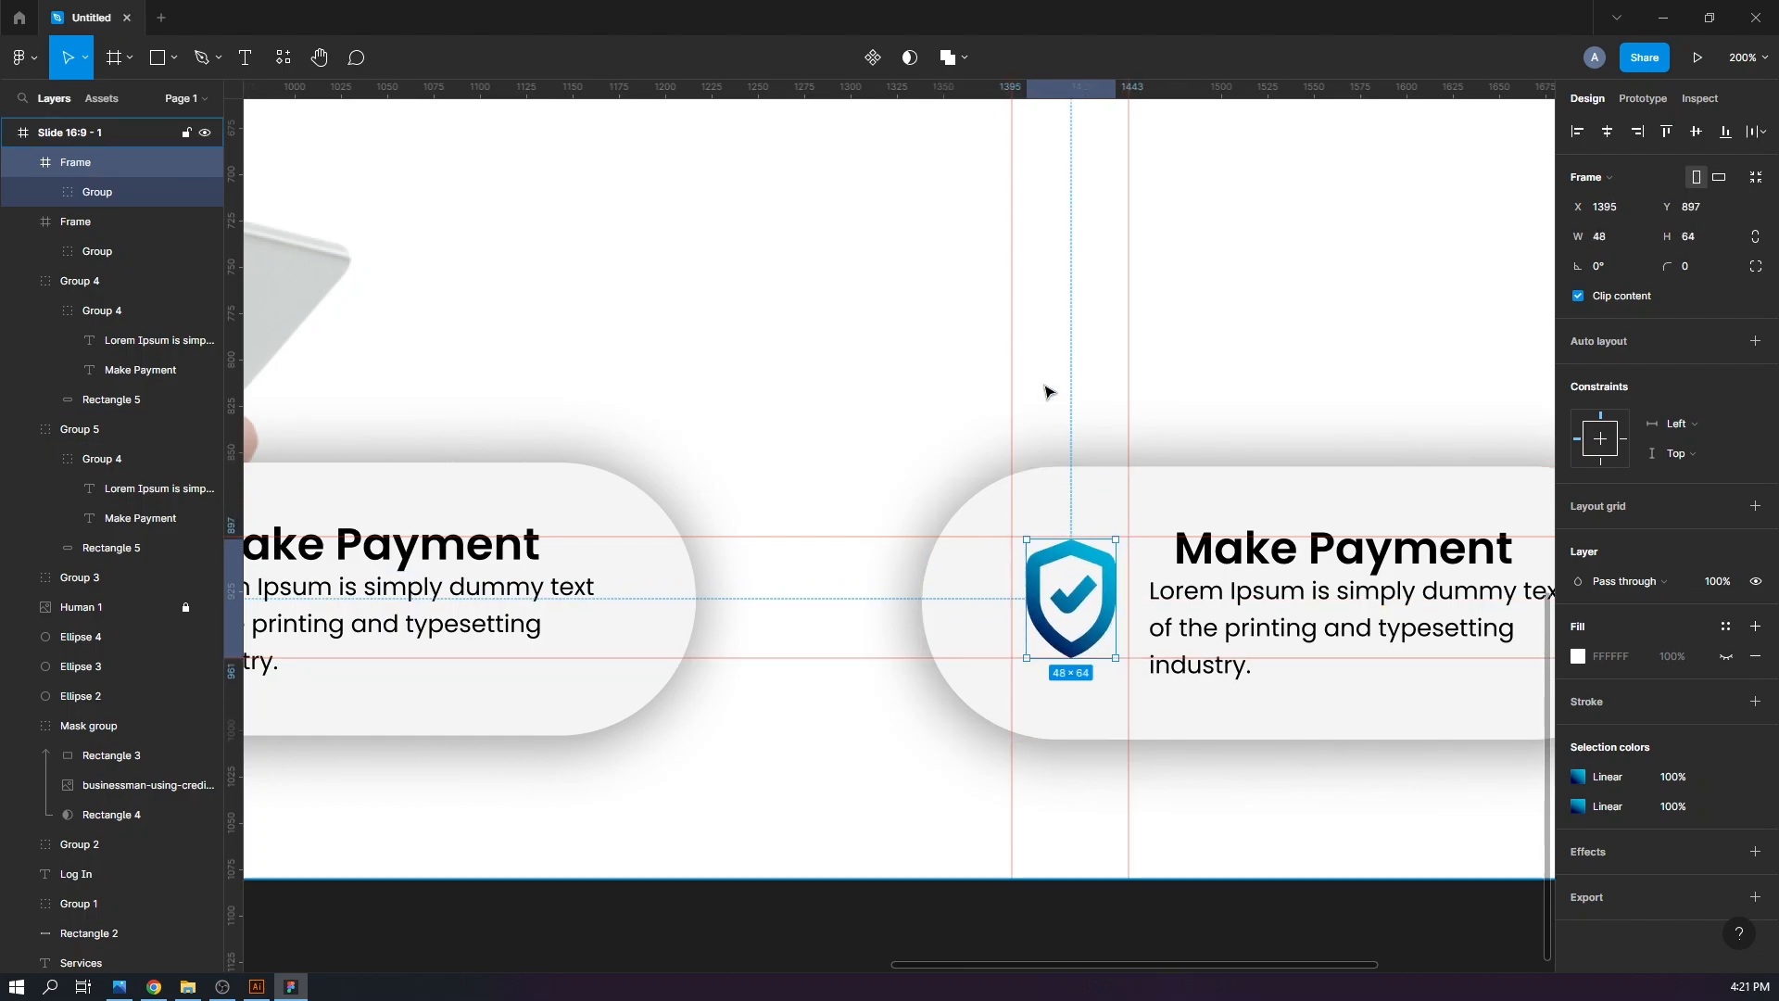
Delete the vertical and horizontal guides that frame the icons of the second and third cards
key("ctrl+minus")
left_click(1010, 390)
key("Delete")
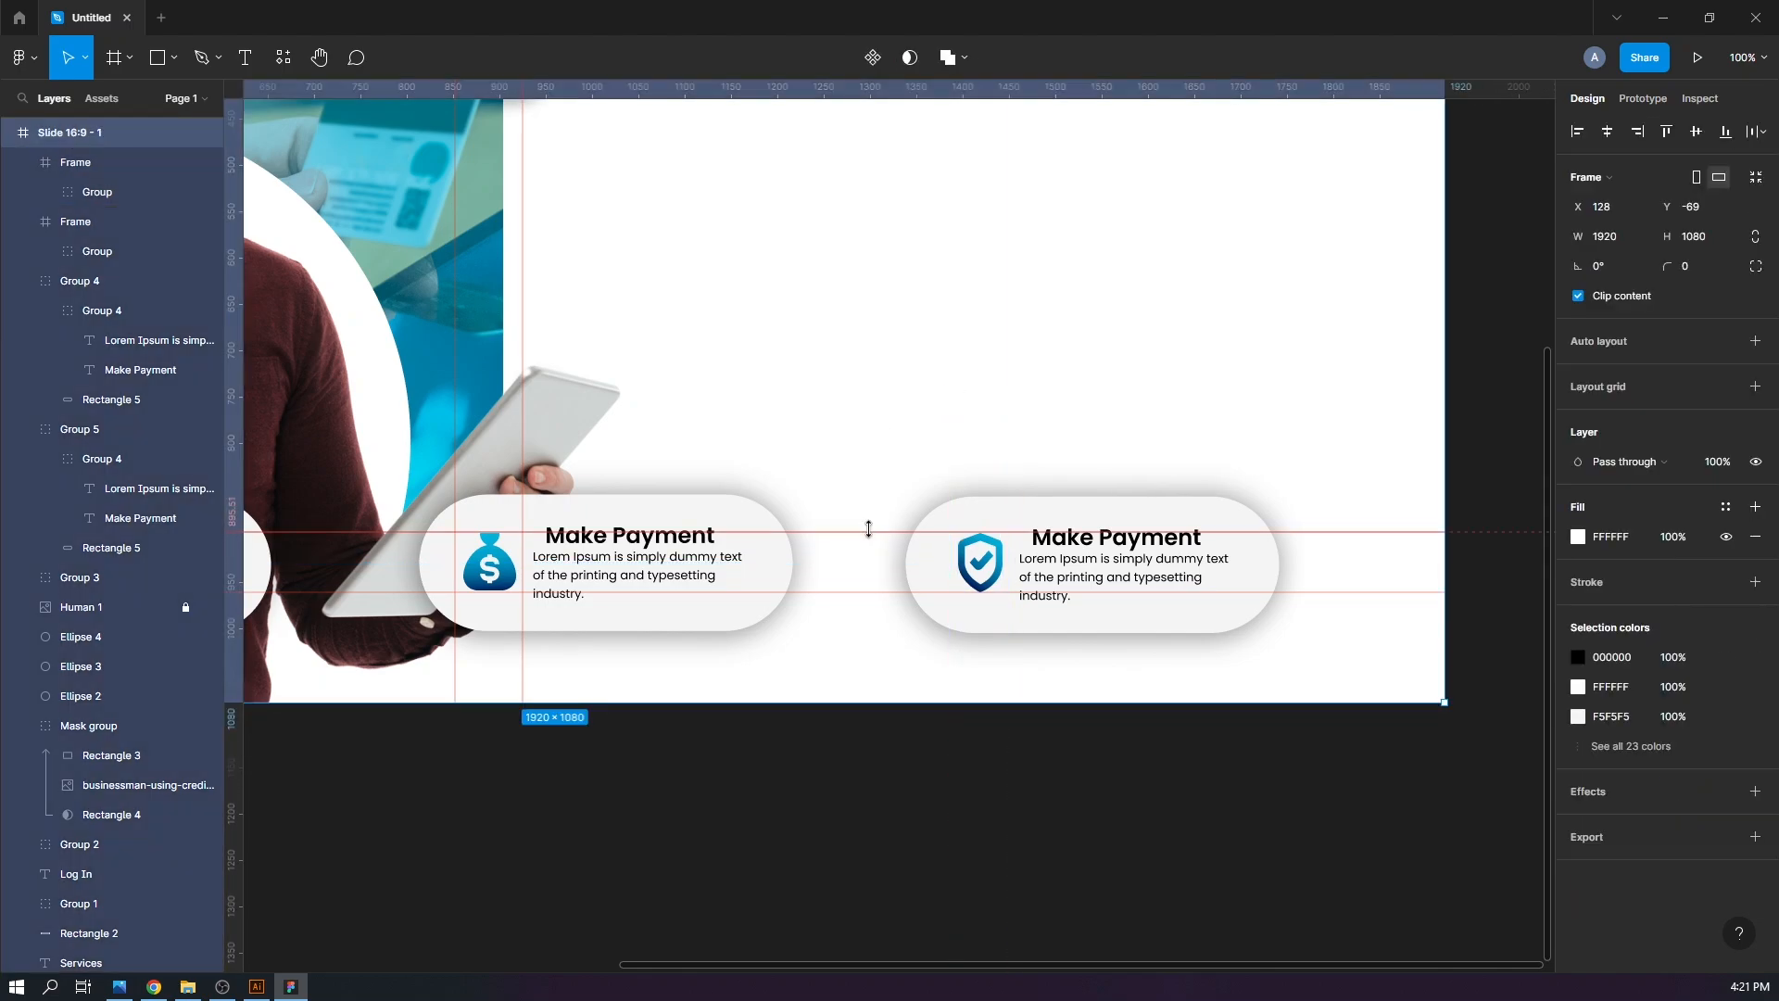
left_click(869, 530)
key("Delete")
left_click(852, 591)
key("Delete")
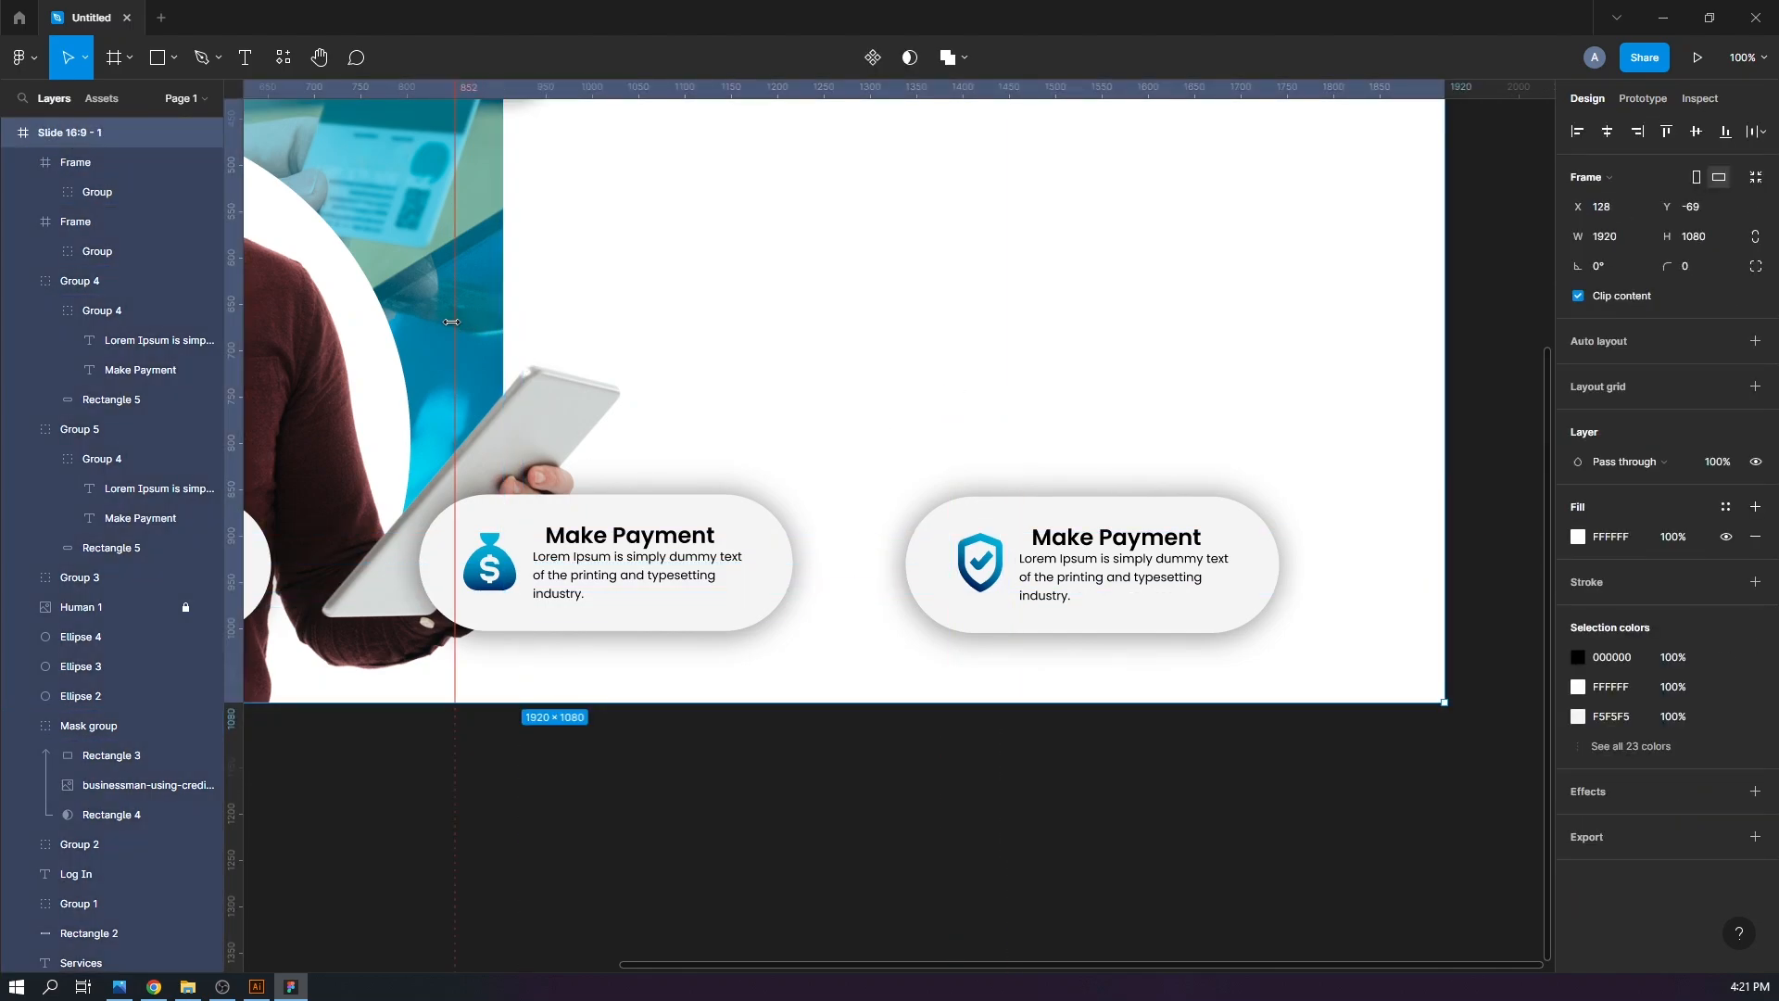
left_click(455, 695)
key("Delete")
Add vertical guides near the slide's right margin and at about X 1052, plus a horizontal guide along the hero image's upper edge
key("ctrl+minus")
left_click_drag(461, 695, 664, 834)
left_click_drag(1129, 476, 1019, 479)
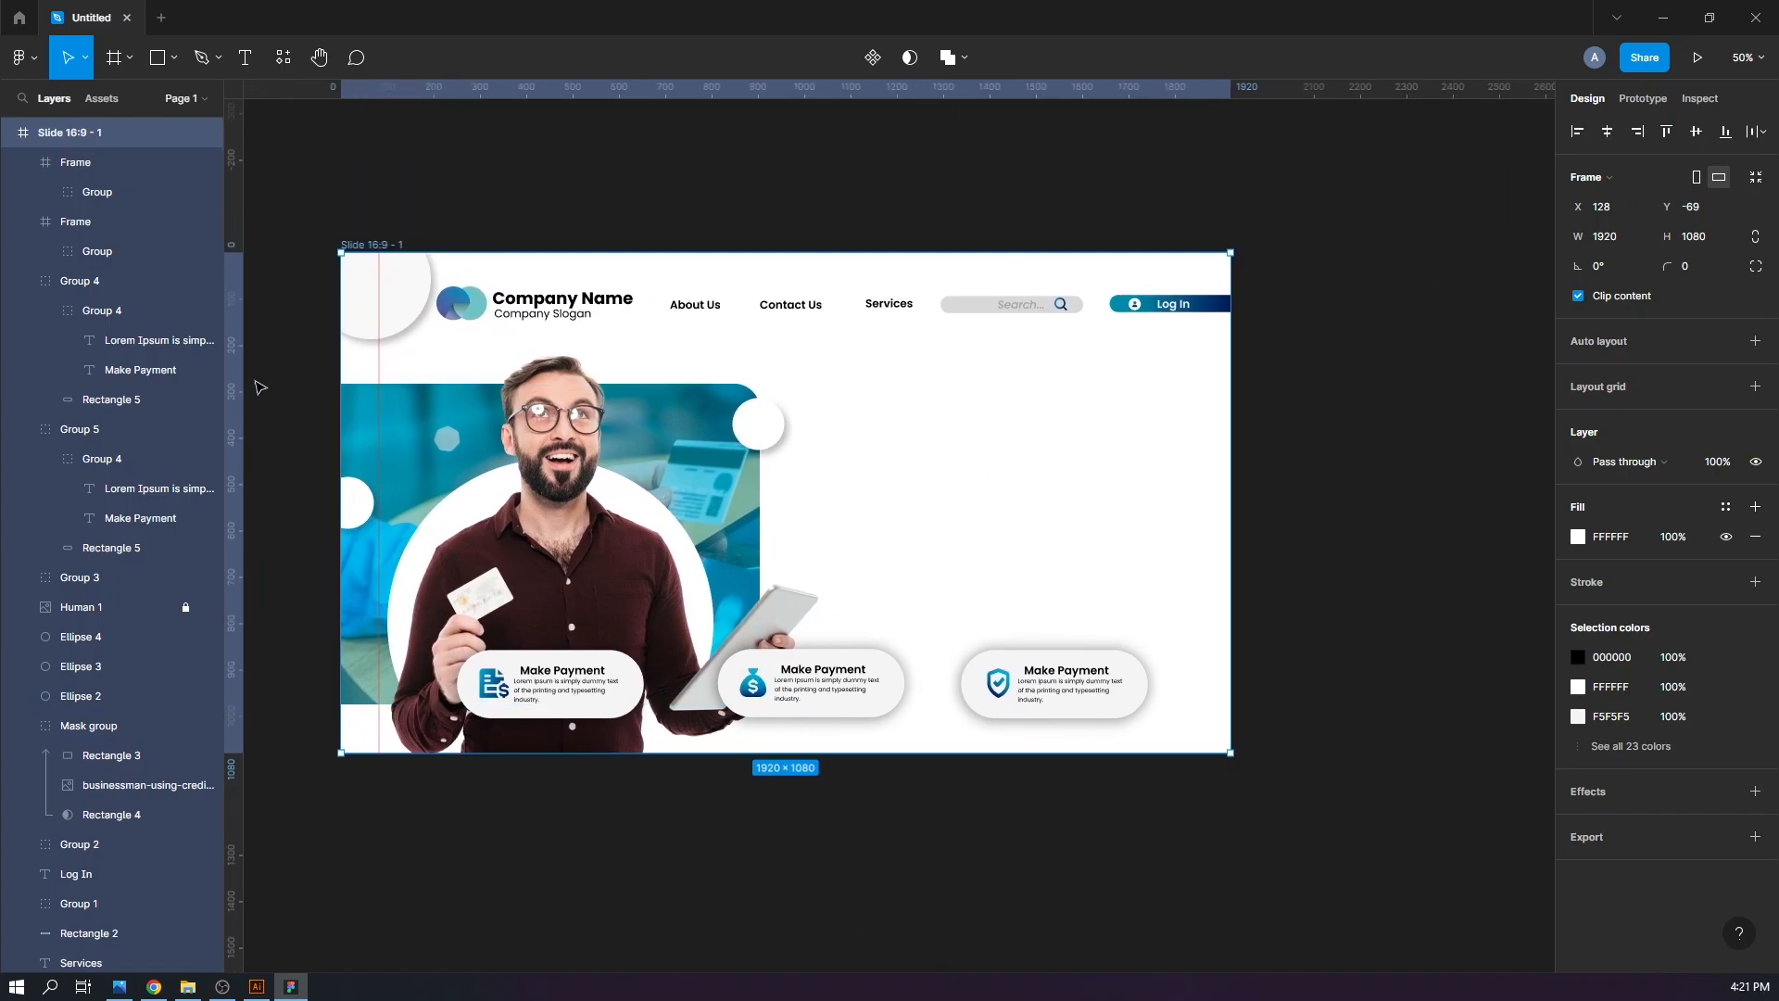
left_click_drag(1088, 565, 1149, 574)
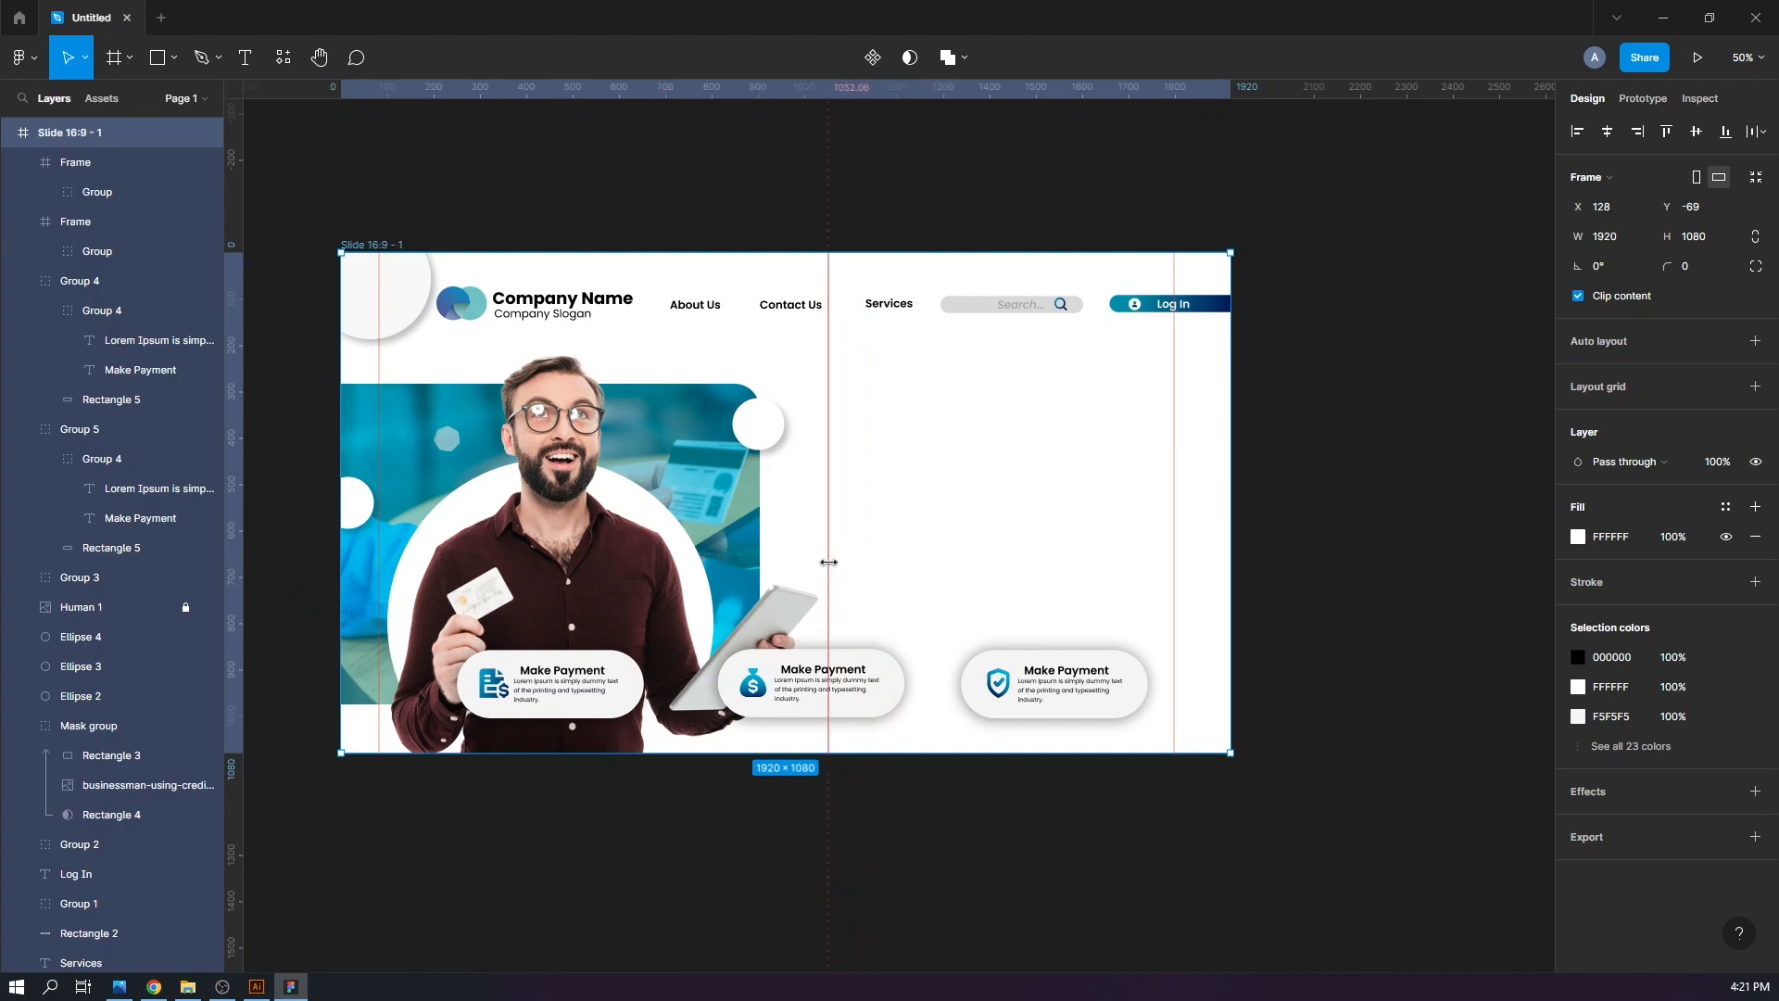
left_click_drag(911, 107, 902, 383)
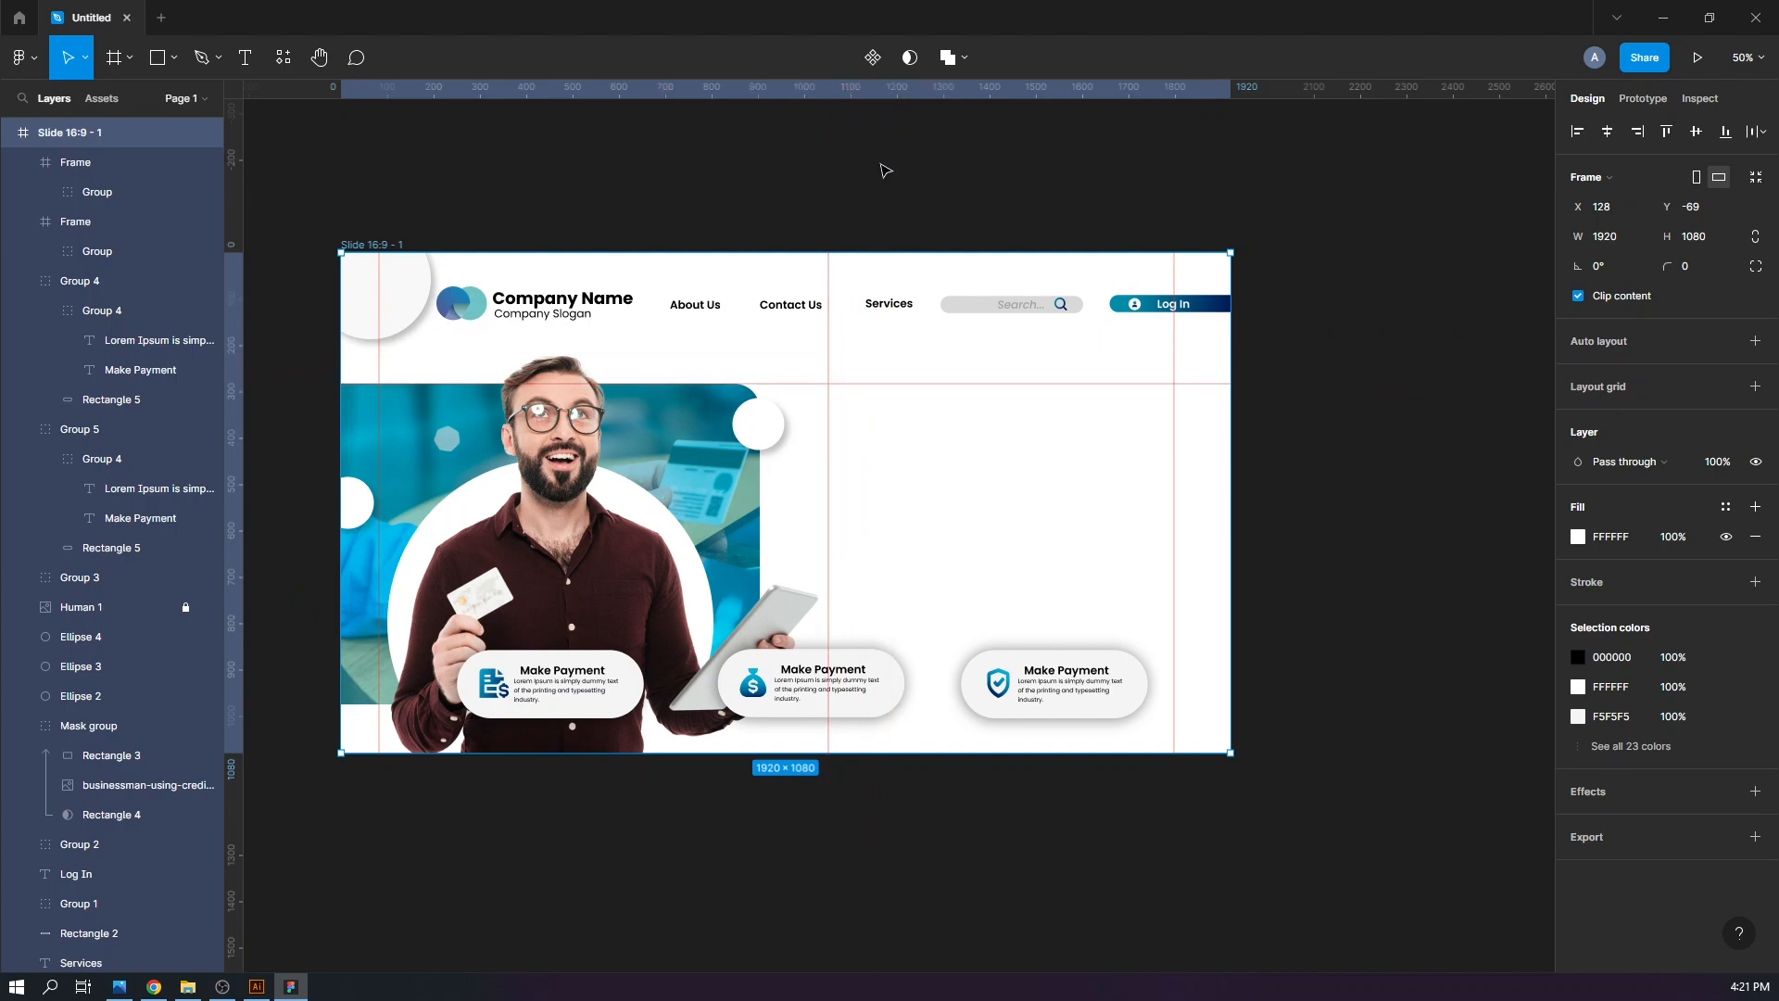